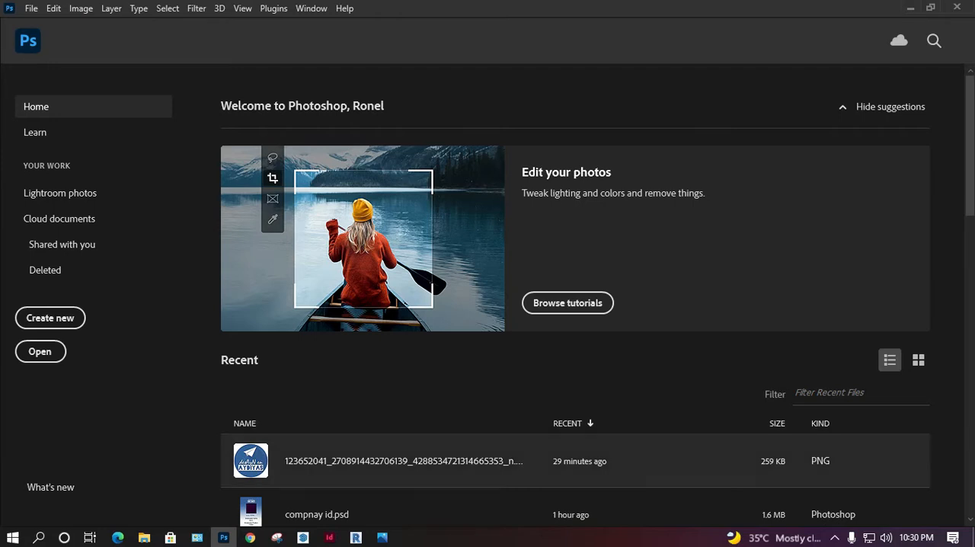
Step: Check the ID card size reference image in Photos and return to Photoshop
left_click(381, 537)
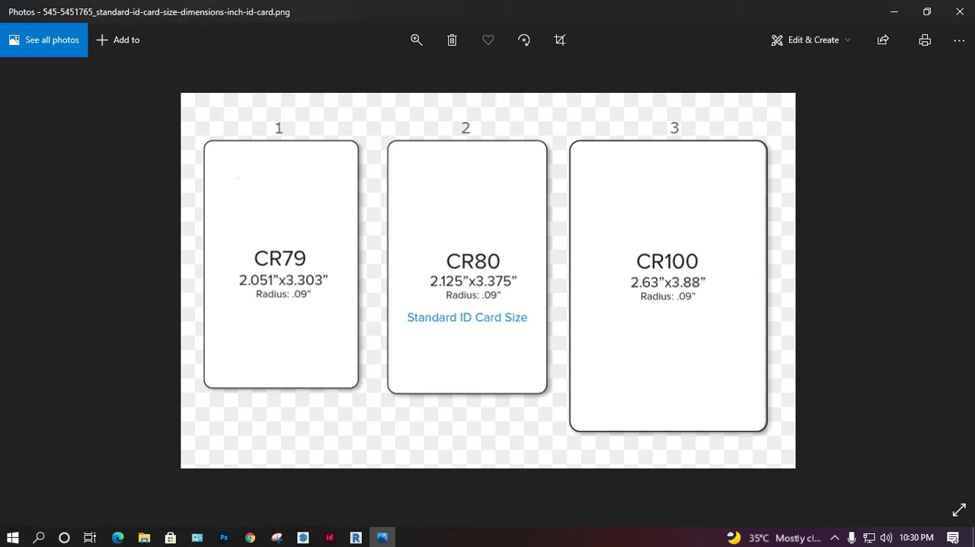
left_click(894, 12)
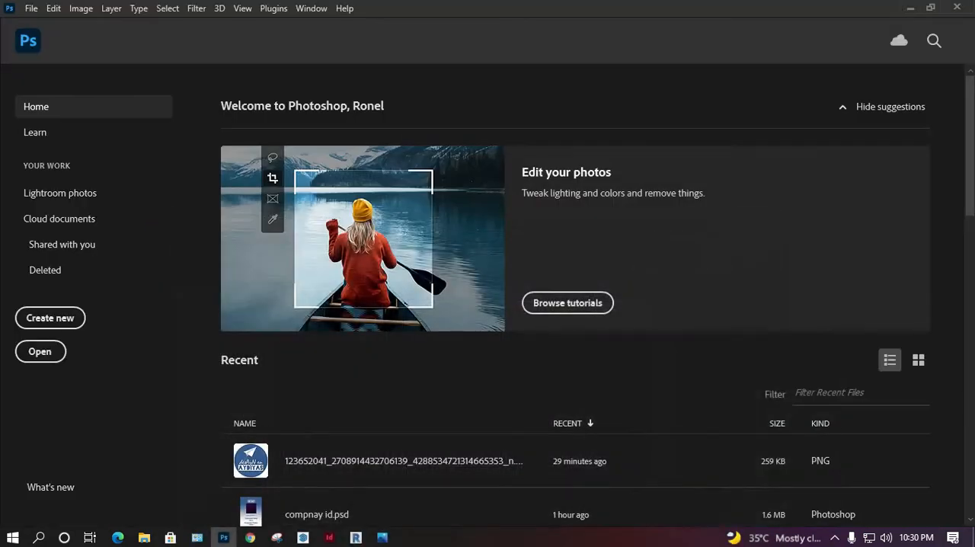
Step: Create a landscape document 3.375 inches wide and 2.125 inches high
left_click(50, 318)
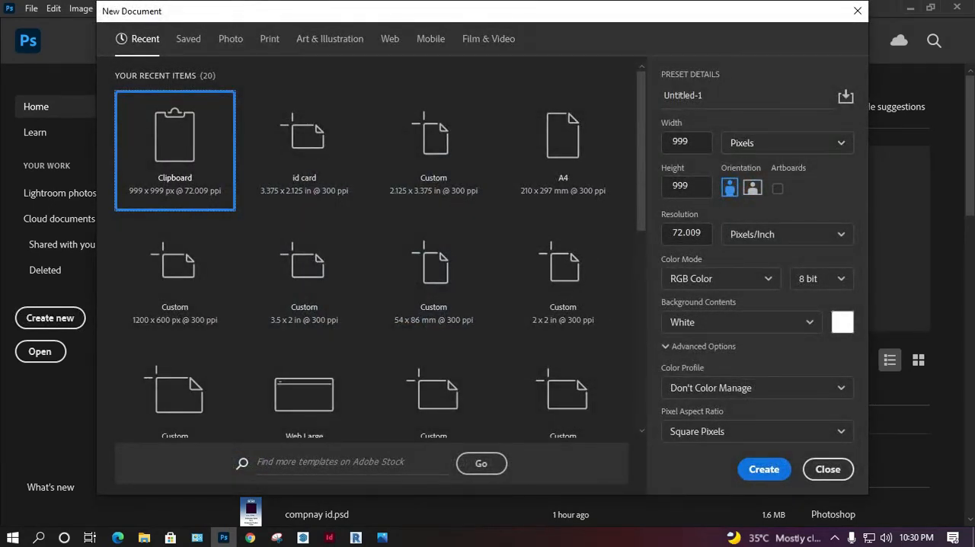
left_click(786, 143)
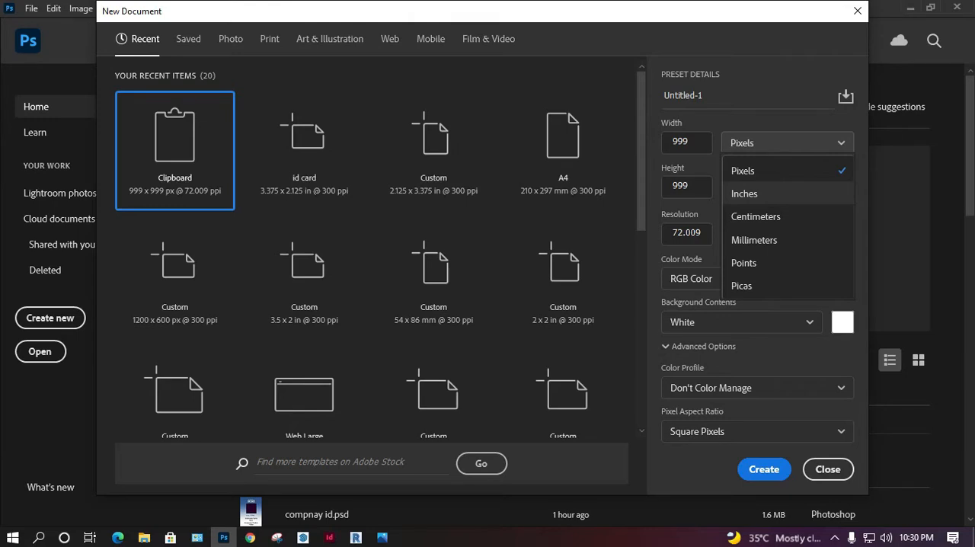
left_click(744, 194)
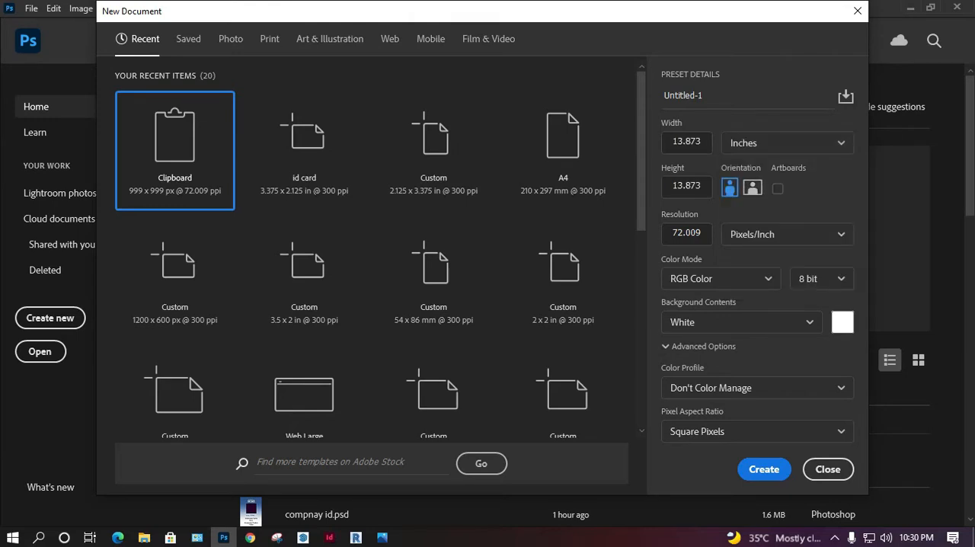
left_click_drag(696, 142, 672, 143)
type("3.375")
key("Delete")
key("Tab")
type("2.125")
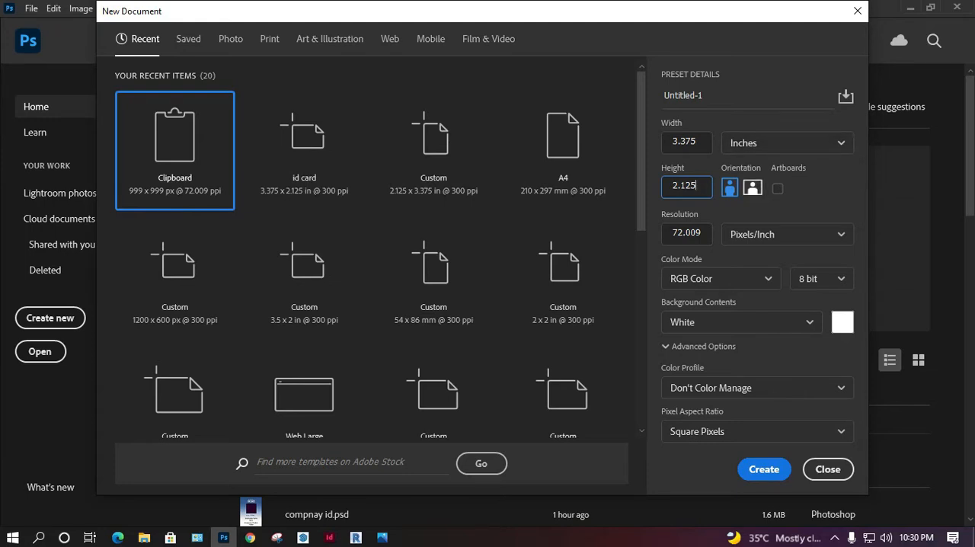
left_click(752, 187)
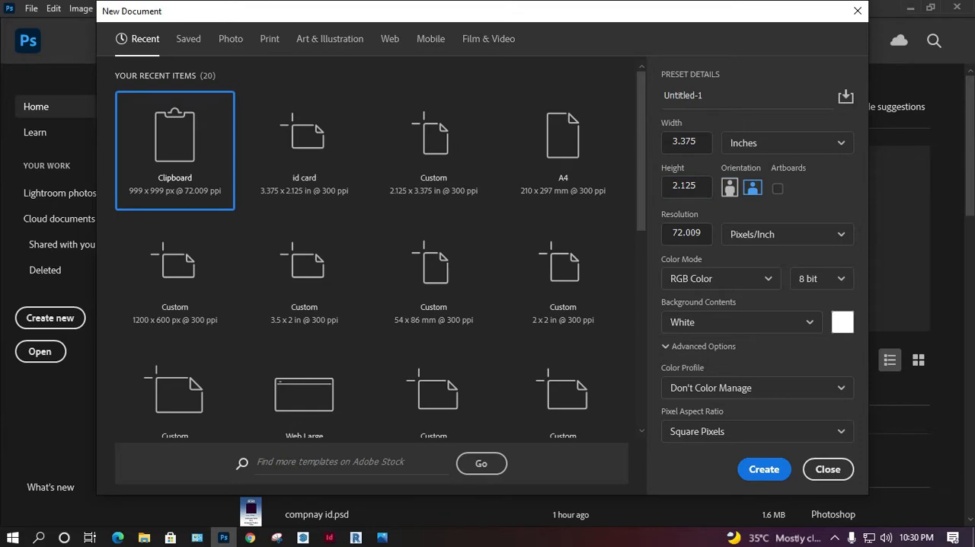
left_click(763, 469)
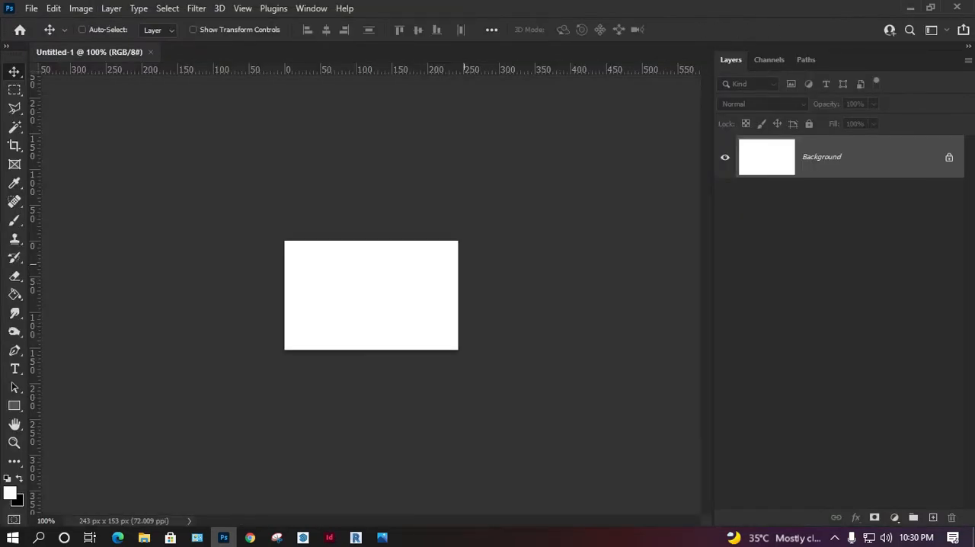
Step: Place a vertical guide at the horizontal centre of the canvas
key("ctrl")
key("ctrl+0")
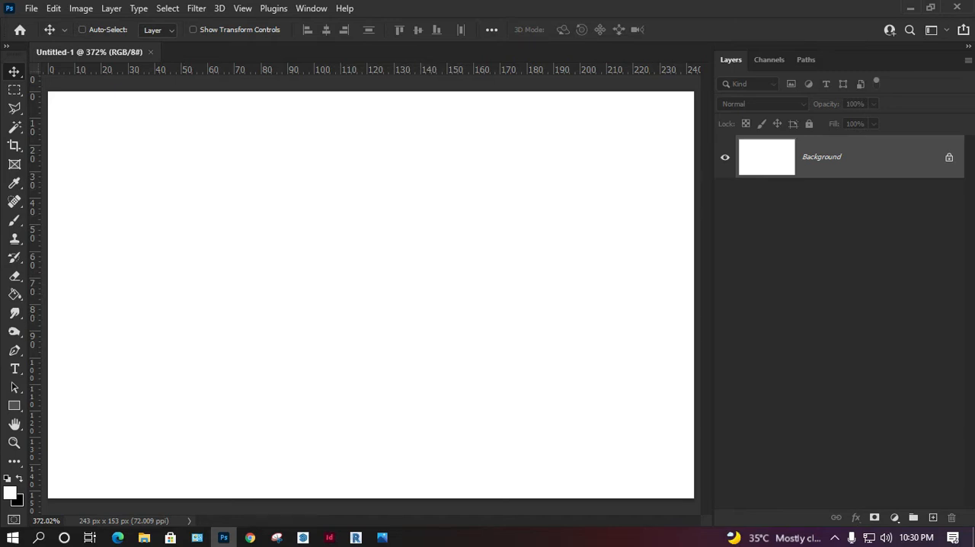
left_click_drag(712, 274, 731, 274)
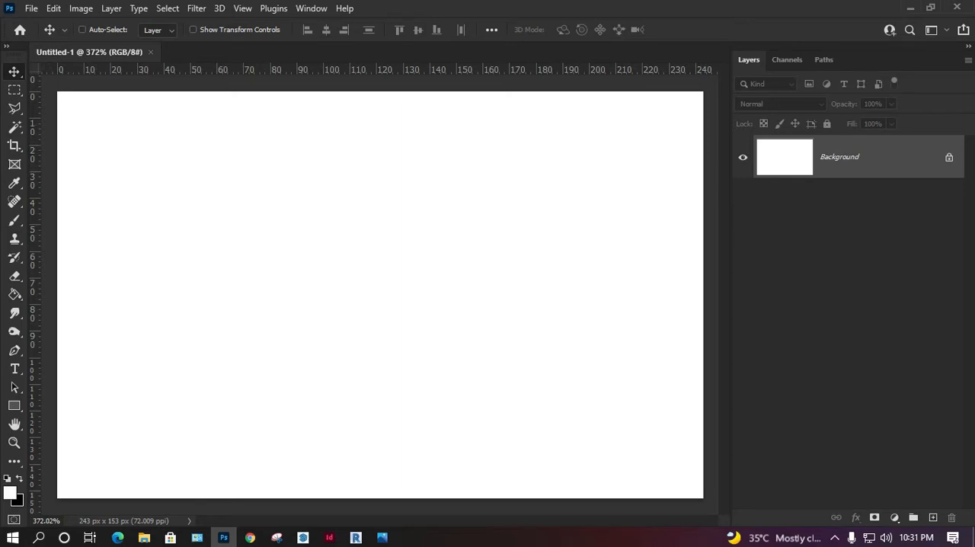
left_click_drag(32, 133, 380, 72)
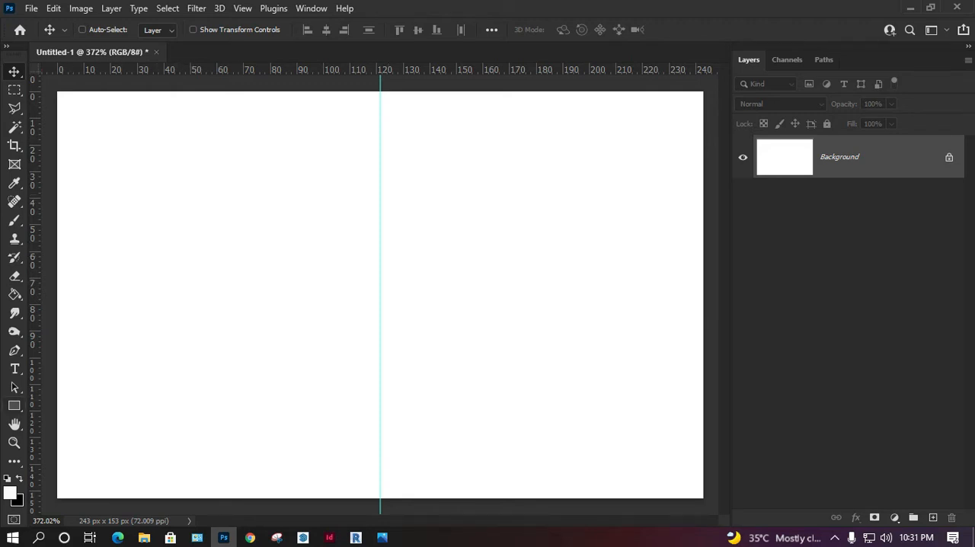
Step: Draw a rectangle about 237 by 147 px just inside the canvas edges and round its corners
key("u")
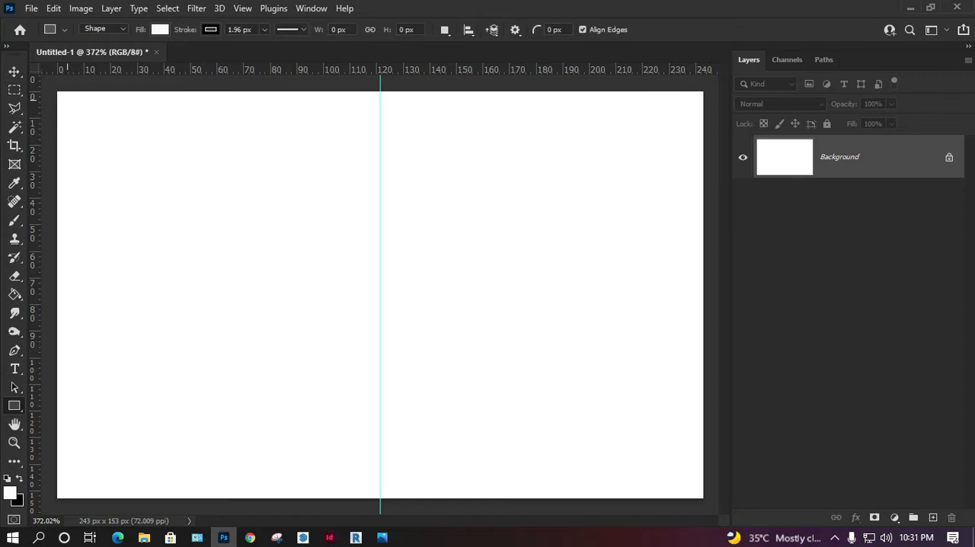
left_click_drag(62, 96, 695, 492)
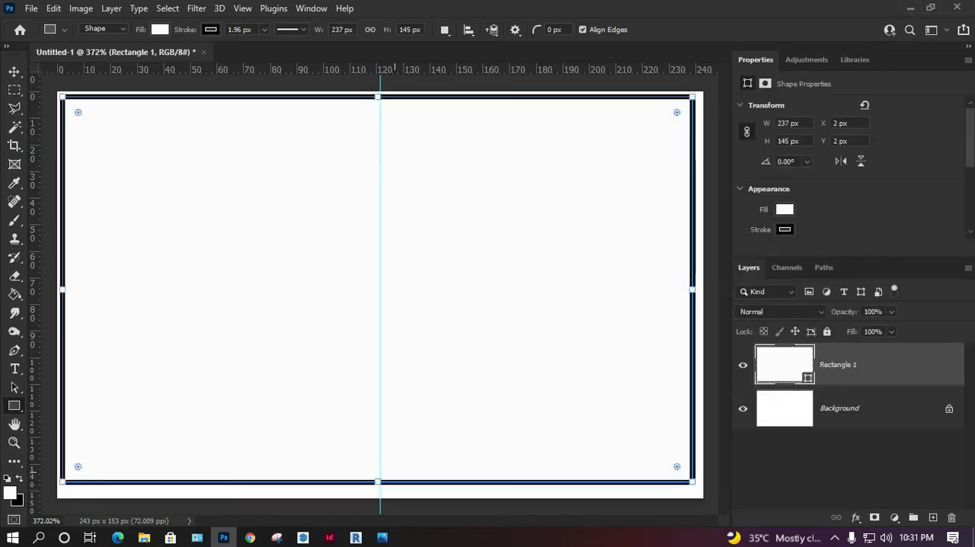
left_click_drag(377, 481, 378, 487)
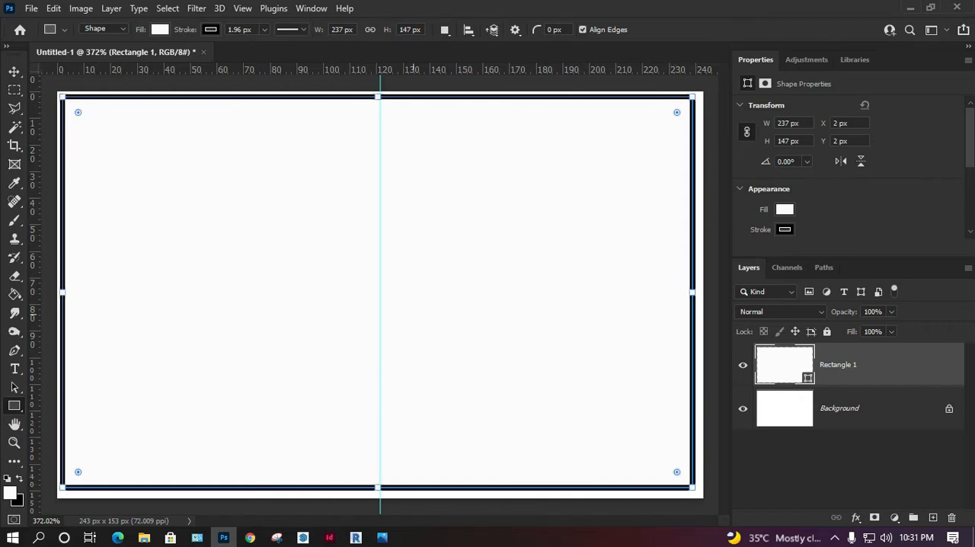
left_click_drag(677, 474, 676, 469)
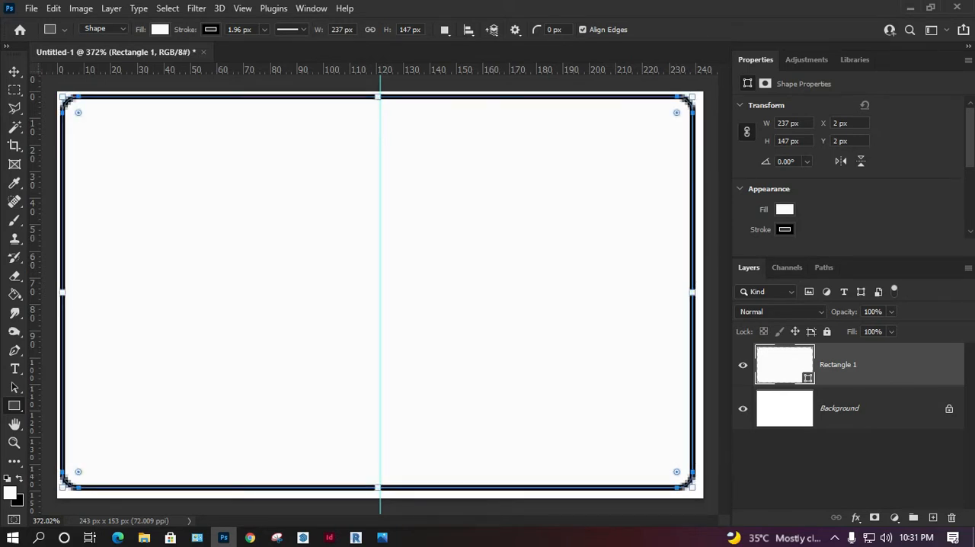
Step: Remove the rounded rectangle's fill and set its stroke colour to white
left_click(785, 209)
left_click(754, 237)
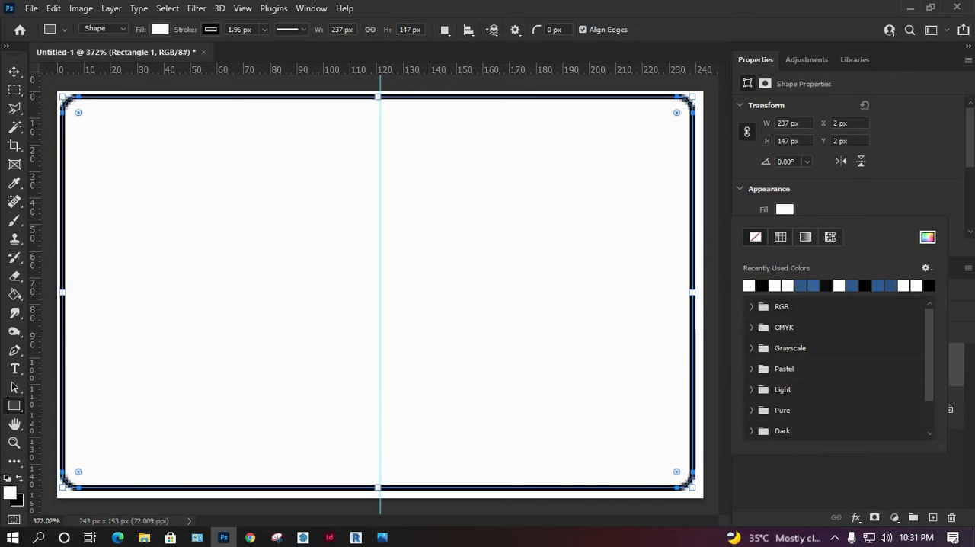
left_click(785, 209)
left_click(784, 230)
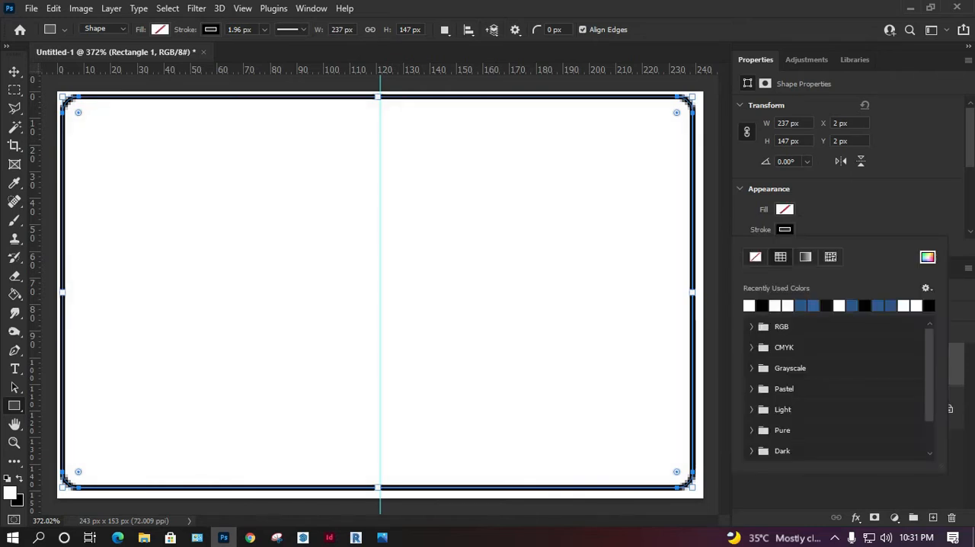
left_click(749, 305)
left_click(784, 229)
Step: Set the rounded rectangle's stroke colour to black and its stroke width to 0 px
scroll(785, 221, "down", 2)
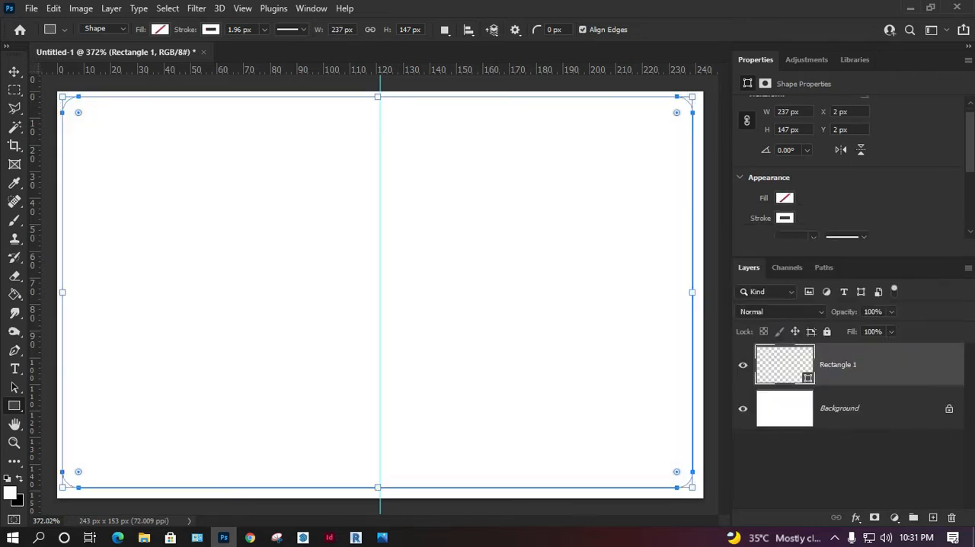
scroll(845, 167, "down", 1)
left_click(784, 195)
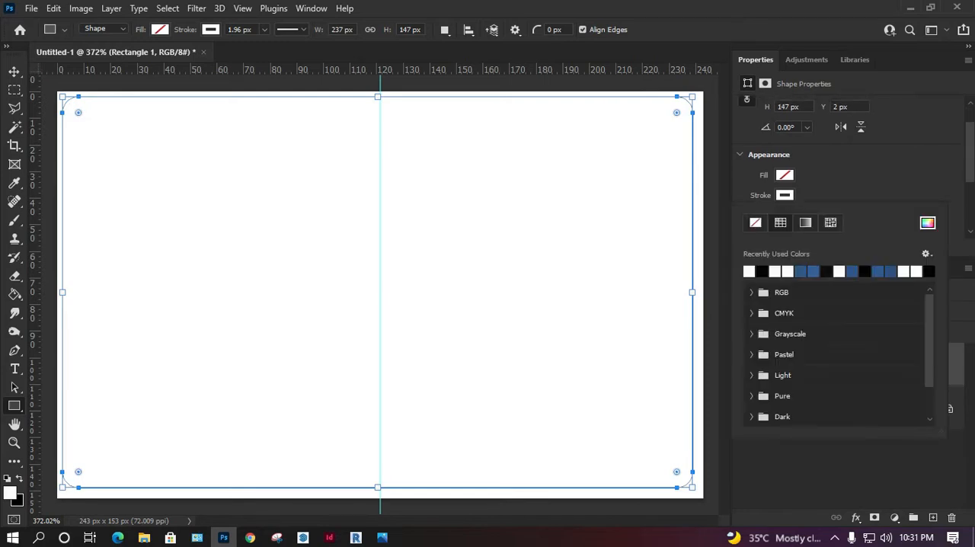
left_click(748, 271)
left_click(784, 195)
left_click(812, 214)
left_click_drag(813, 230, 803, 231)
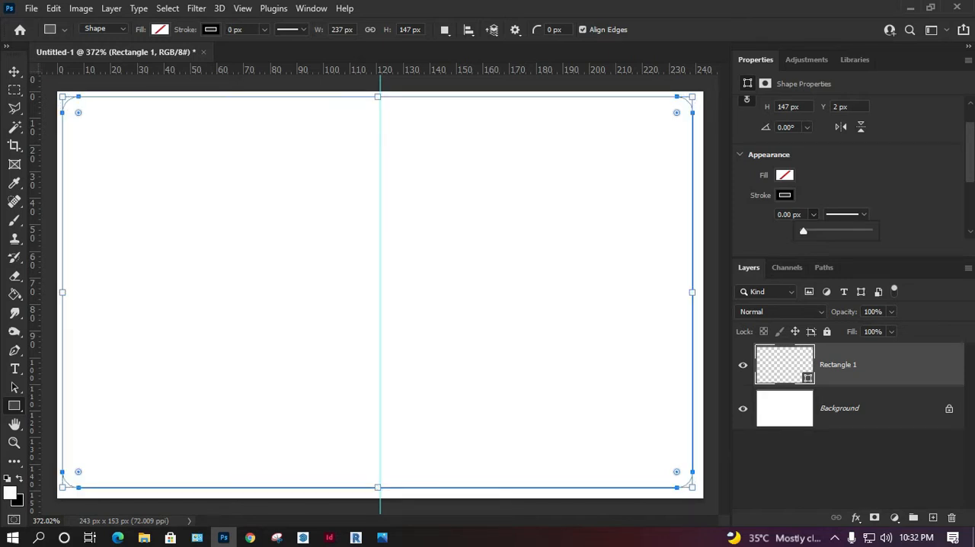
key("Return")
key("v")
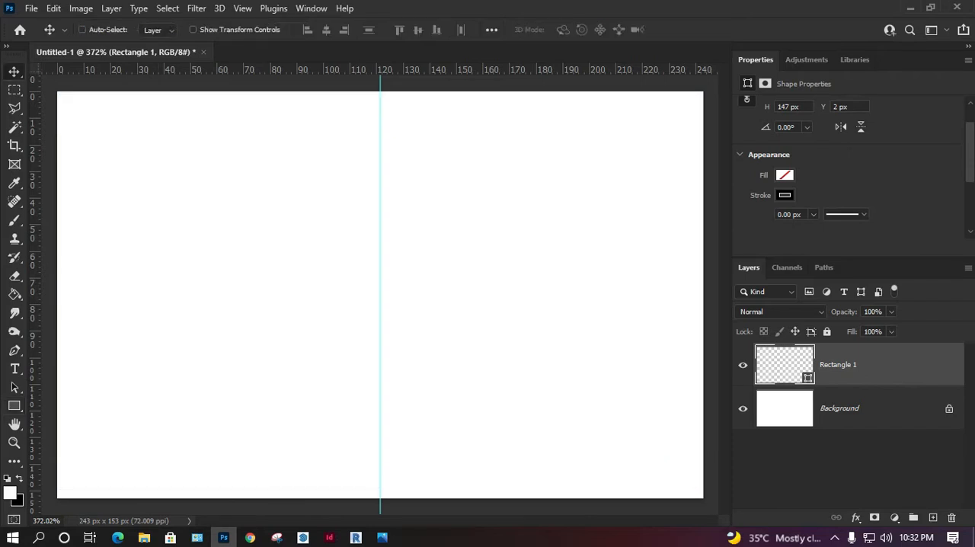
Step: Fill the rounded rectangle with black and nudge it to even out the margins around it
left_click(784, 175)
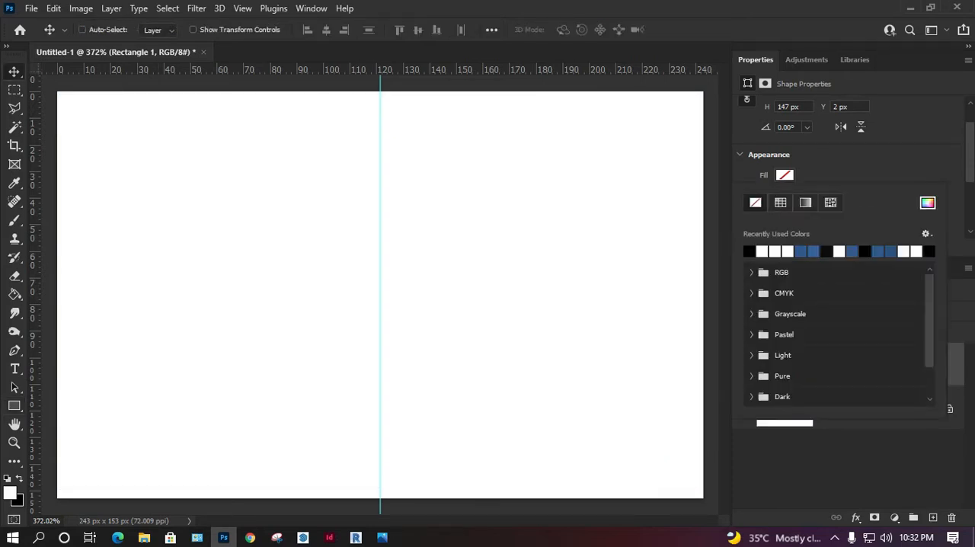
key("Escape")
left_click(785, 175)
left_click(780, 203)
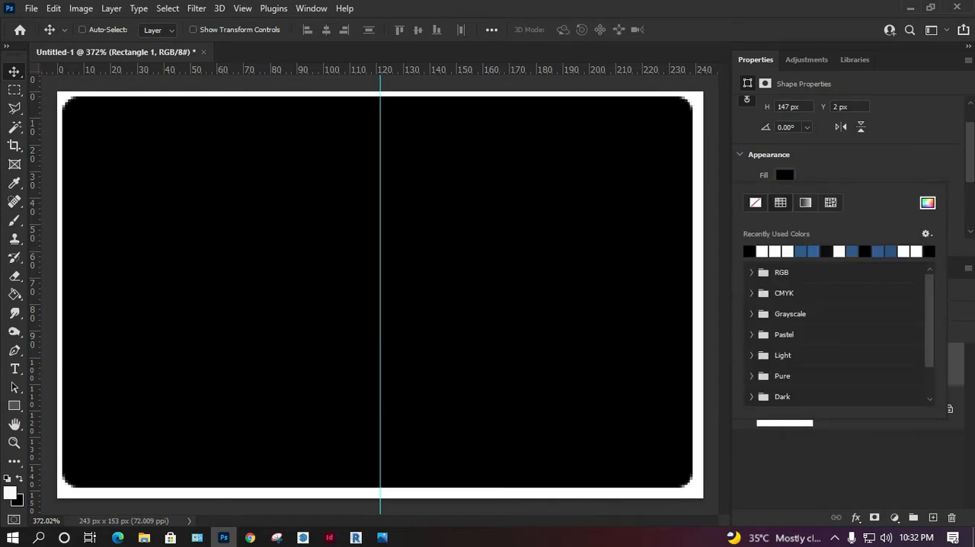
key("Escape")
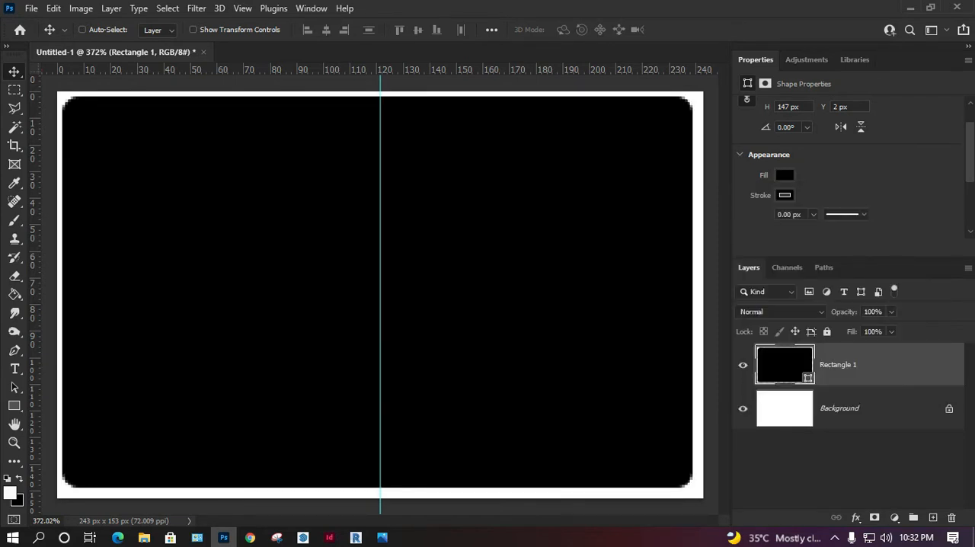
left_click_drag(177, 190, 179, 192)
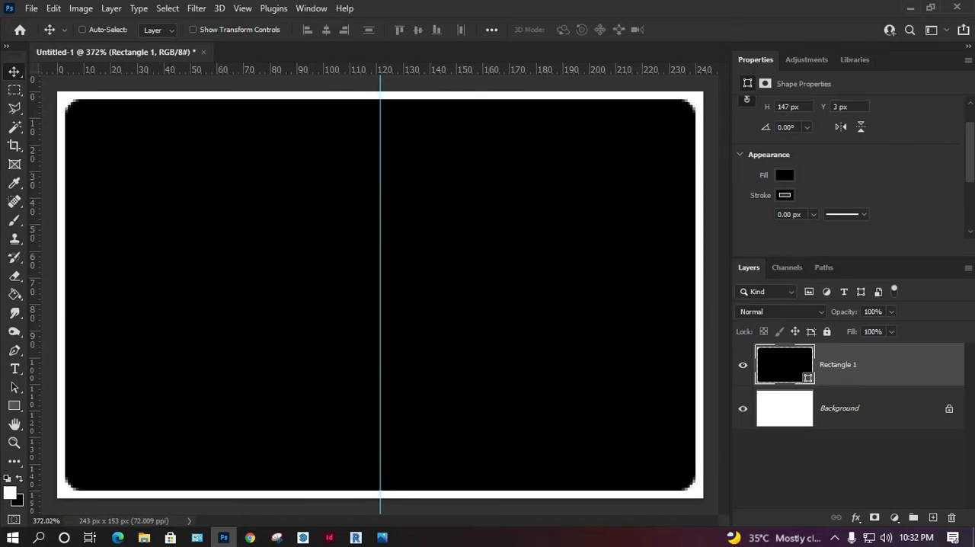
Step: Try a stroke width of 4.43 px on the black rectangle and reduce it to 0.29 px
left_click(813, 215)
left_click_drag(813, 231, 827, 231)
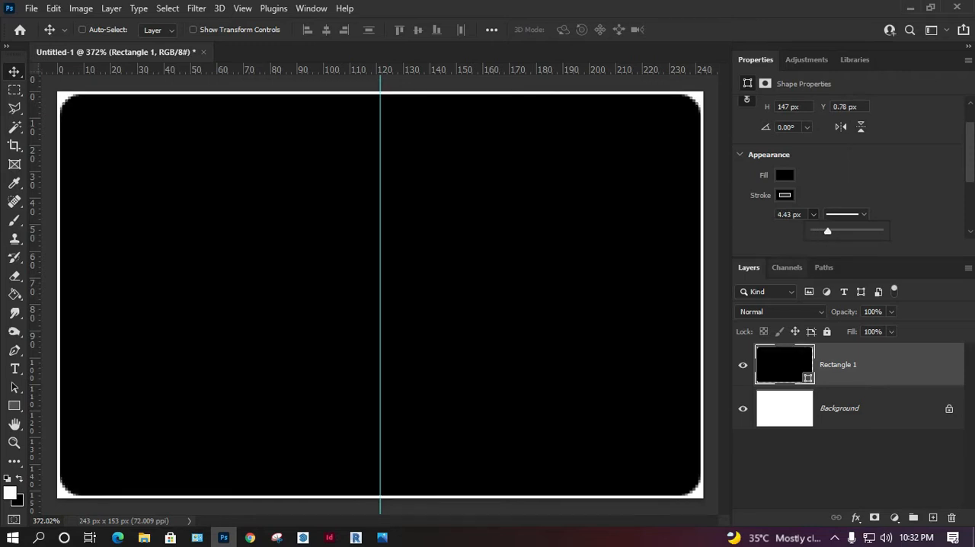
left_click_drag(827, 231, 817, 231)
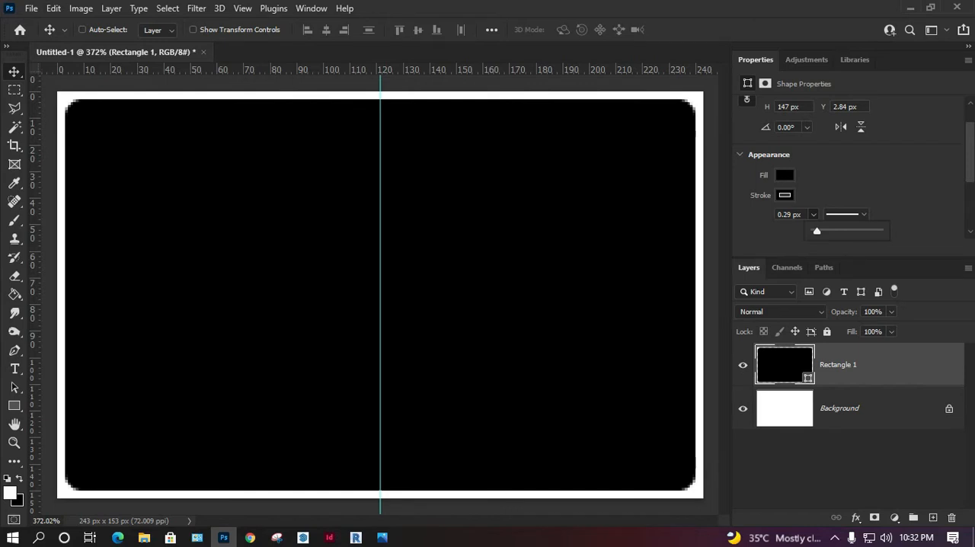
Step: Review the image dimensions in inches without changing them and close the document without saving
left_click(81, 8)
left_click(99, 114)
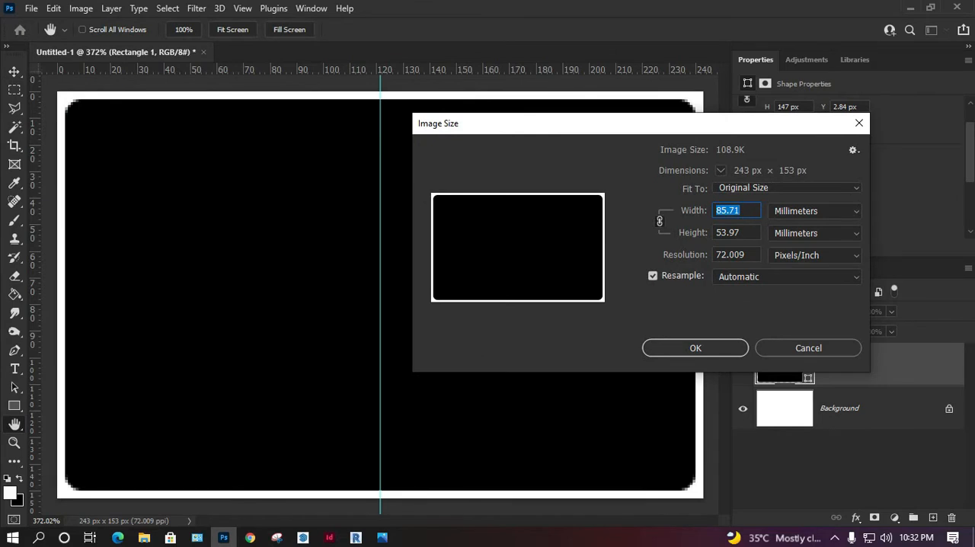
left_click(815, 211)
left_click(799, 249)
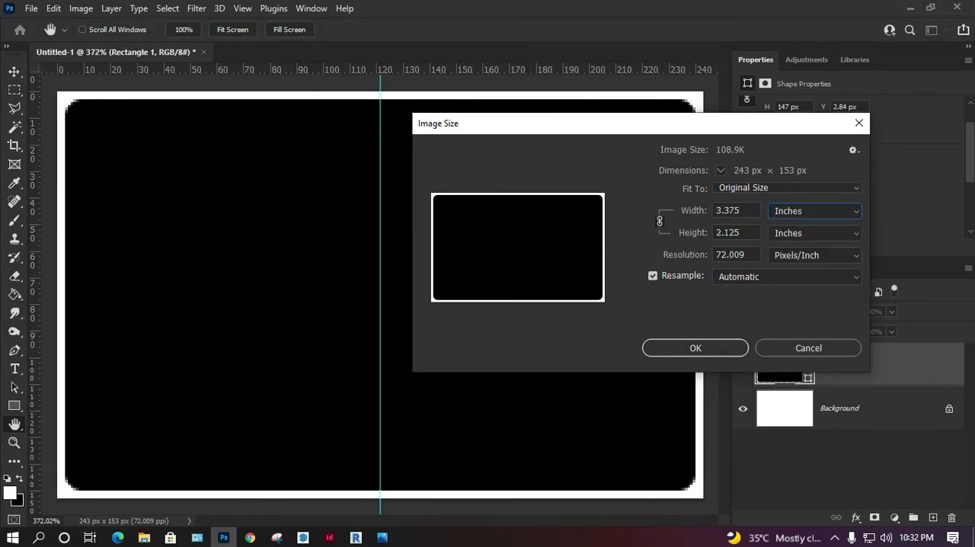
left_click(808, 347)
key("ctrl+w")
key("n")
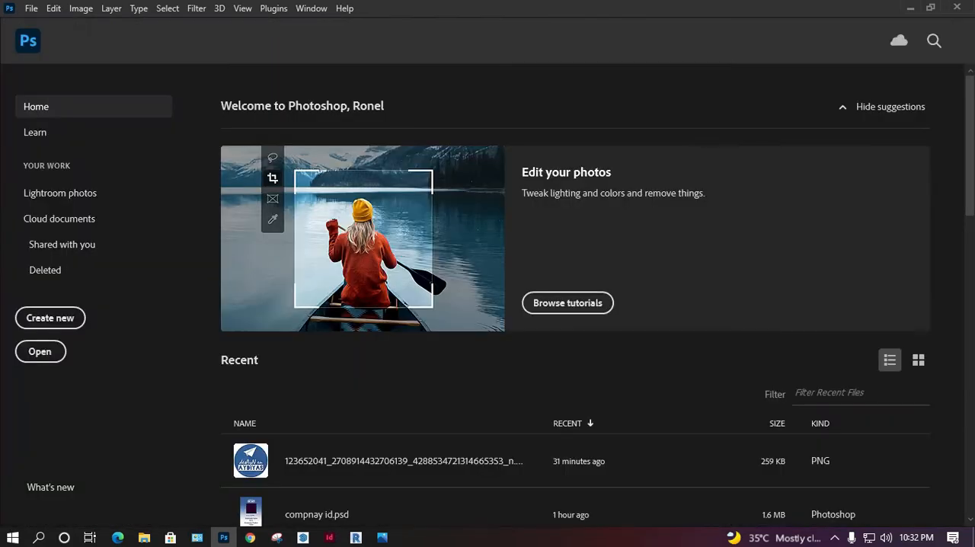
Step: Start a new document and set its size to 3.375 x 2.125 inches in landscape orientation
left_click(50, 318)
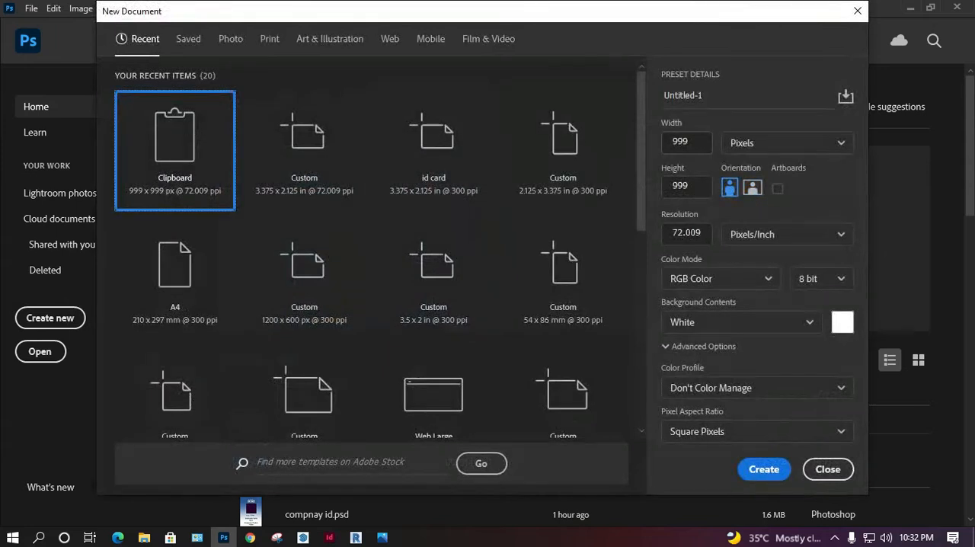
left_click(786, 143)
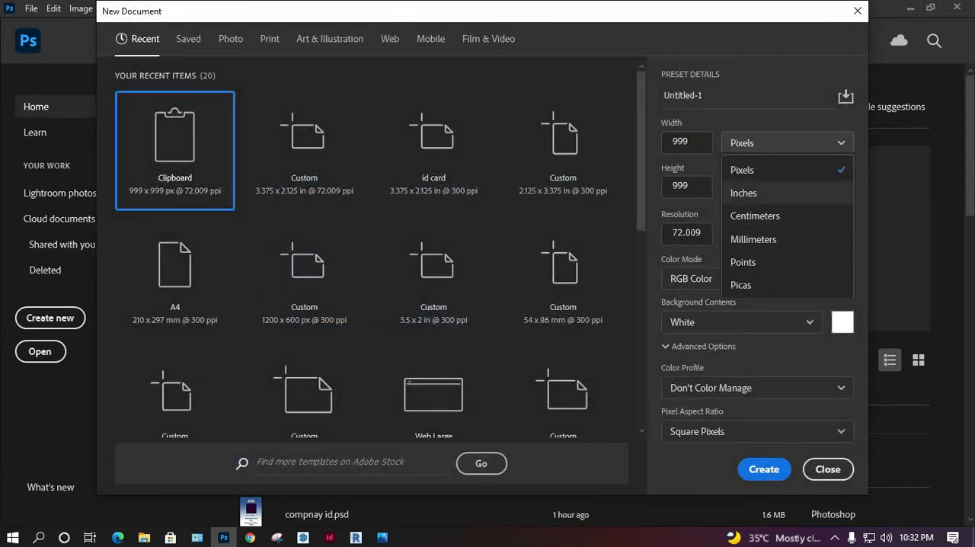
left_click(743, 193)
left_click_drag(702, 142, 615, 146)
type("3.375")
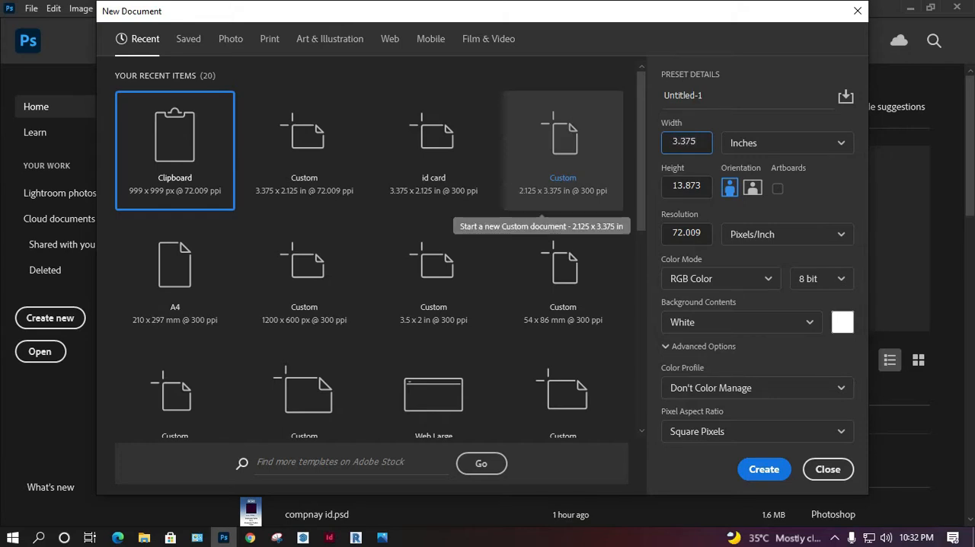
key("Tab")
type("2.125")
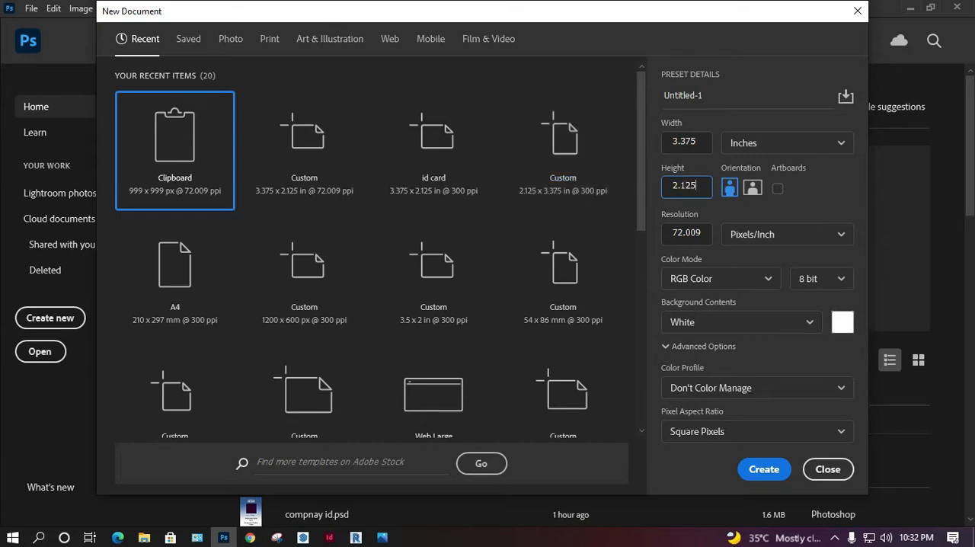
left_click(752, 187)
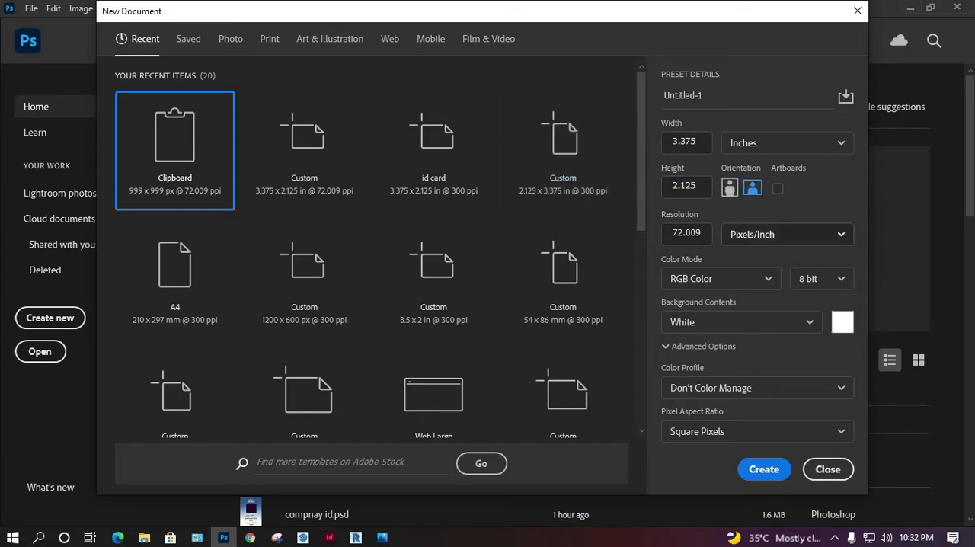
Step: Set the resolution to 200 pixels/inch and create the document
left_click_drag(703, 233, 608, 237)
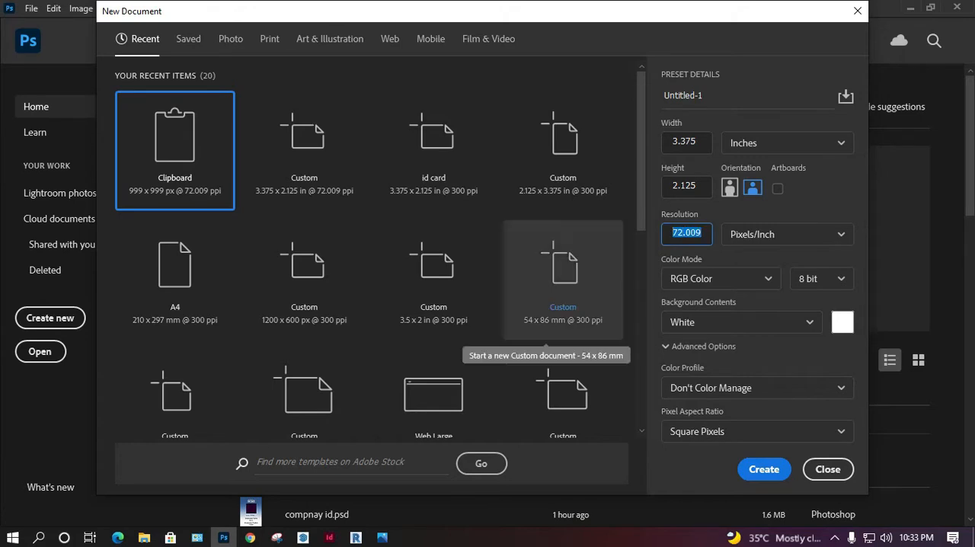
type("12")
key("BackSpace")
key("BackSpace")
type("200")
left_click(764, 469)
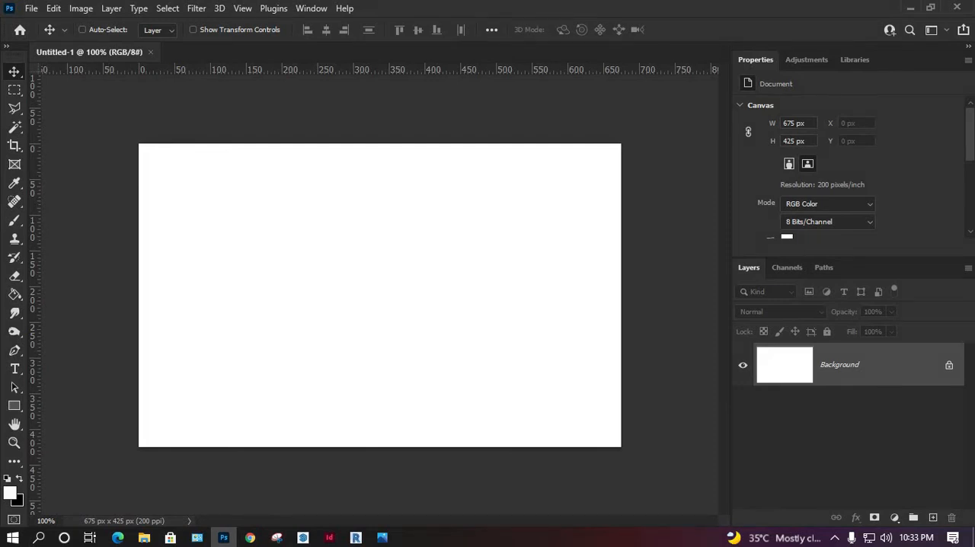
Step: Place a vertical guide at the canvas centre and draw a rounded rectangle about 656 x 412 px just inside the canvas edges
left_click_drag(33, 126, 380, 126)
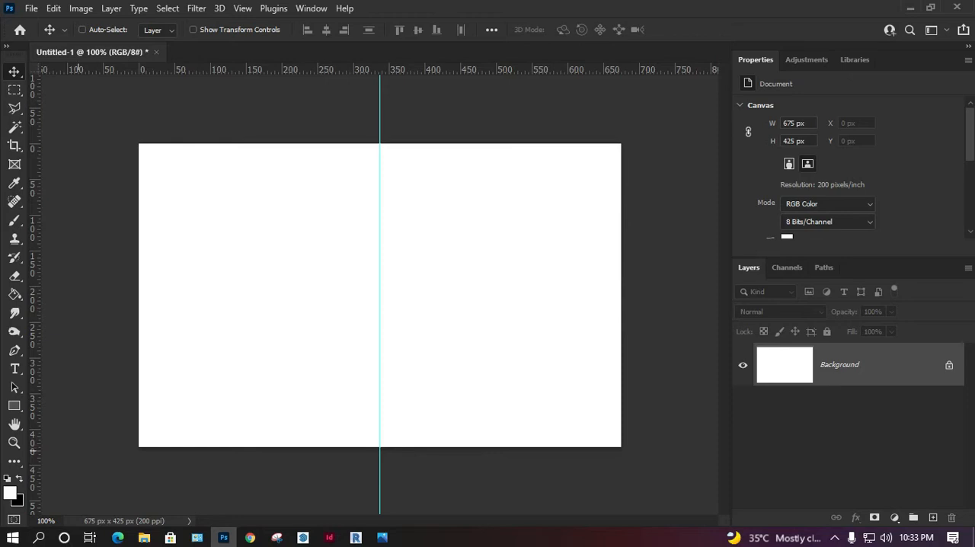
key("u")
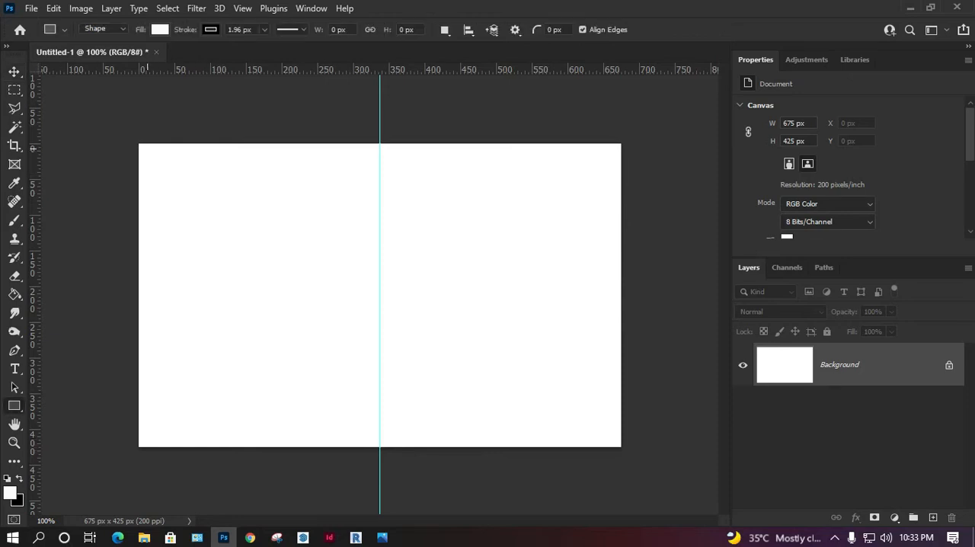
left_click_drag(145, 149, 597, 426)
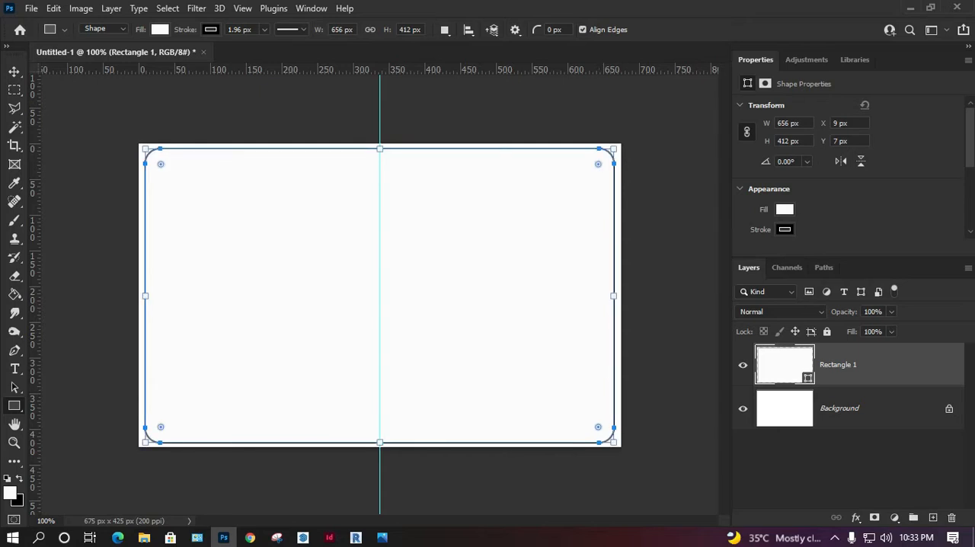
Step: Fill the rounded rectangle with black and reduce its stroke width to 0 px
left_click(785, 209)
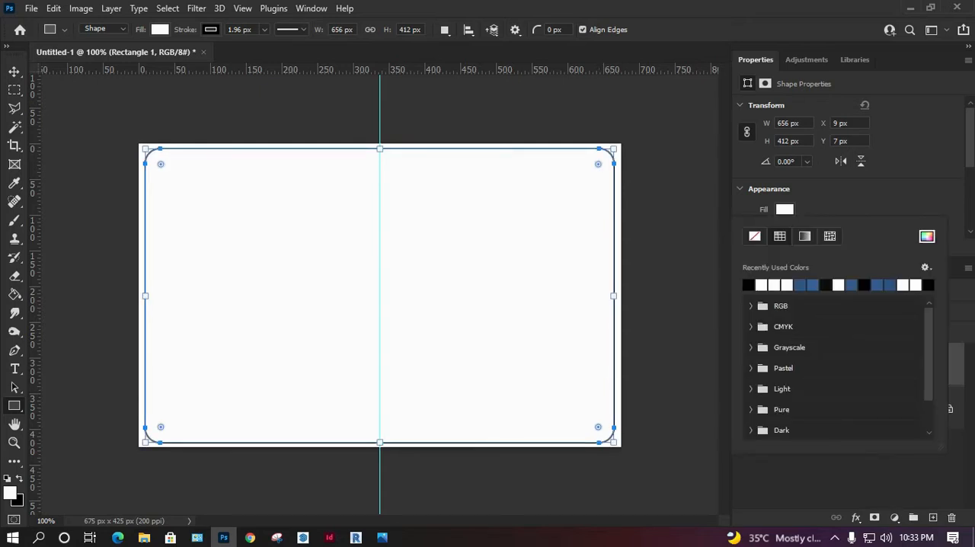
left_click(748, 285)
left_click(785, 209)
left_click(784, 229)
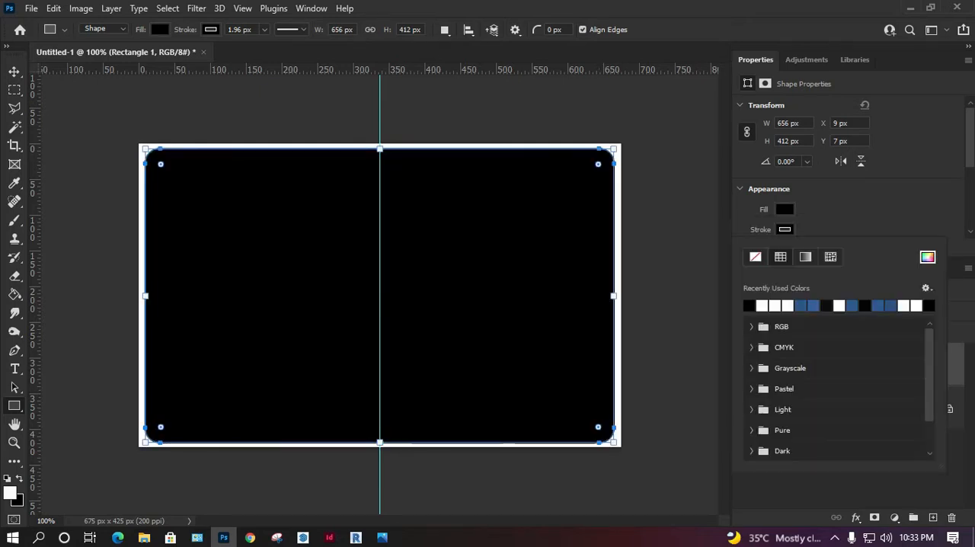
left_click(784, 229)
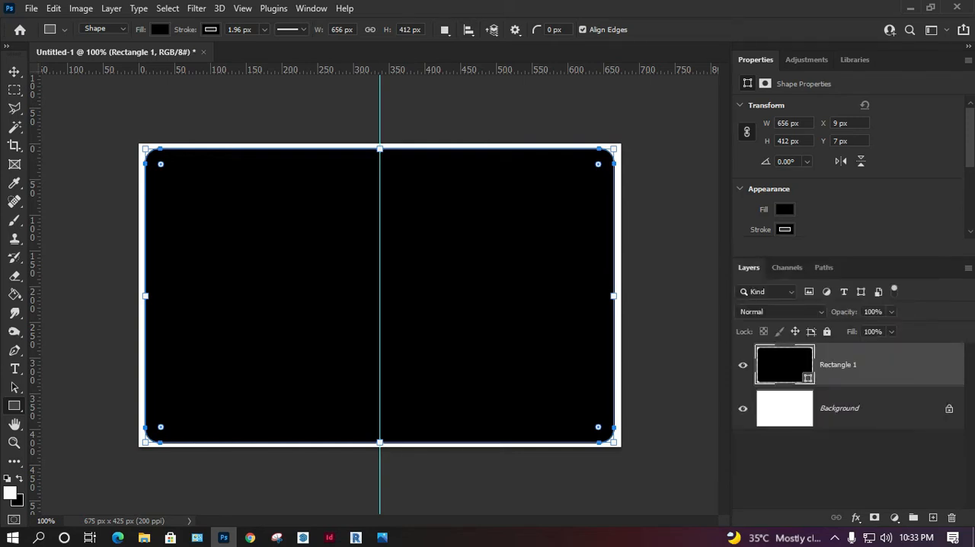
scroll(852, 166, "down", 1)
left_click(813, 226)
left_click_drag(813, 243, 799, 242)
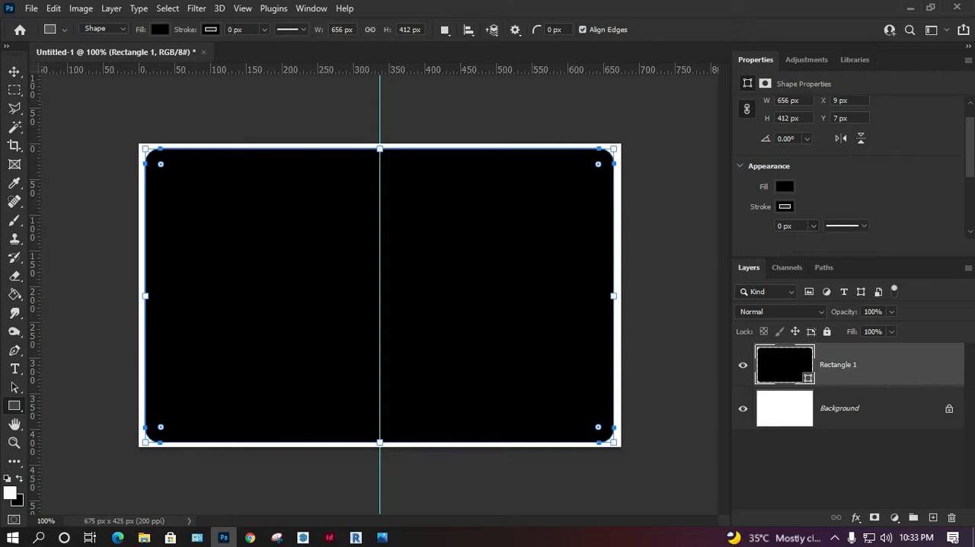
Step: Rasterize the black rounded rectangle's layer and add an empty layer above it
key("v")
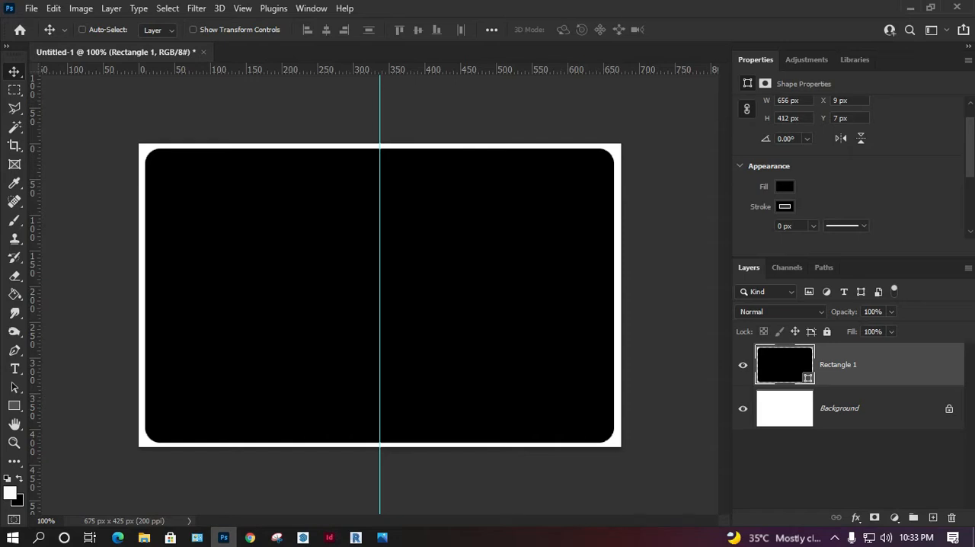
right_click(838, 364)
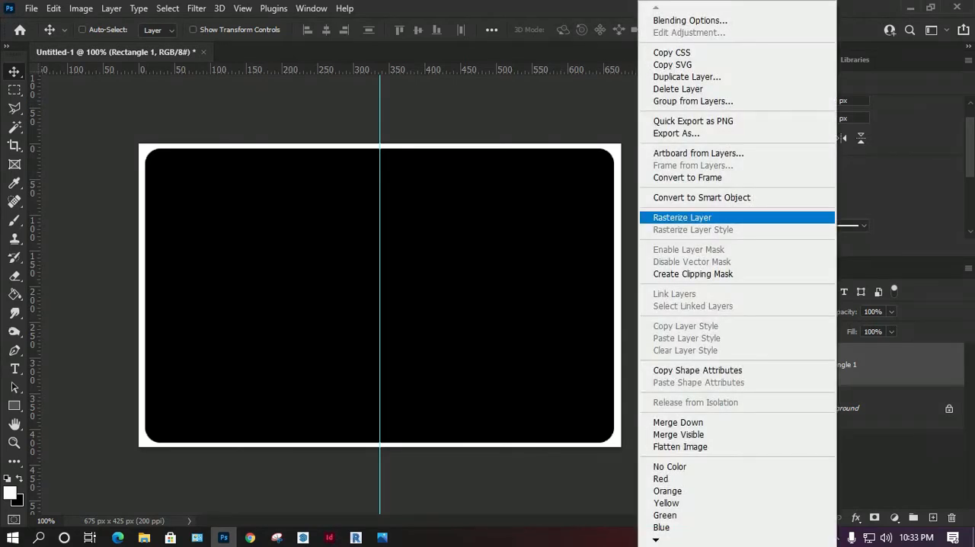
left_click(696, 216)
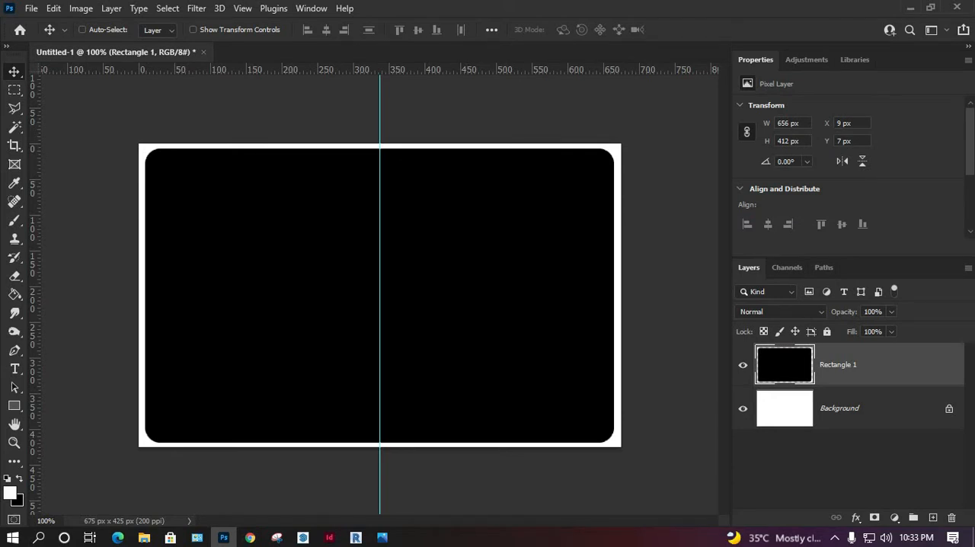
left_click(933, 517)
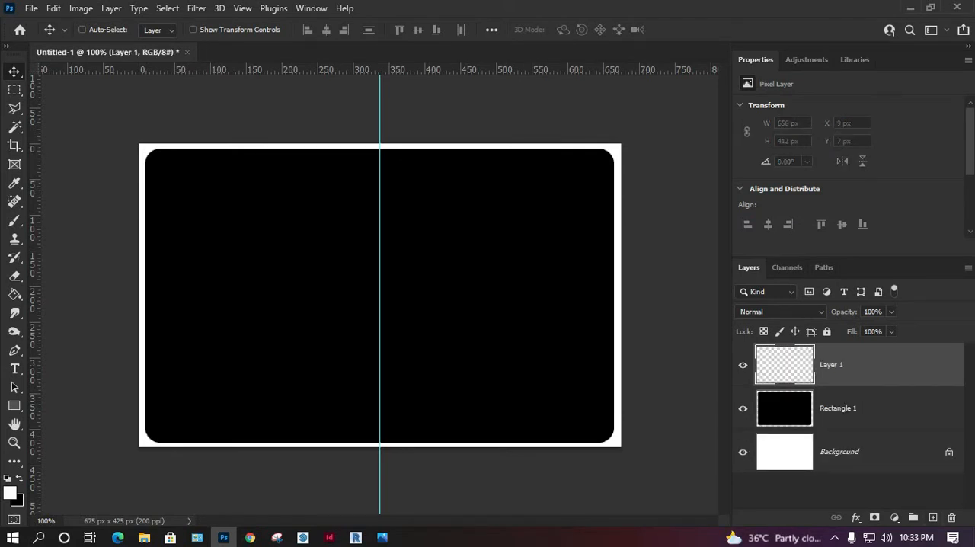
Step: Select the outline of the black rounded rectangle, make the empty layer active and hide the rectangle's layer
left_click(843, 409)
key("w")
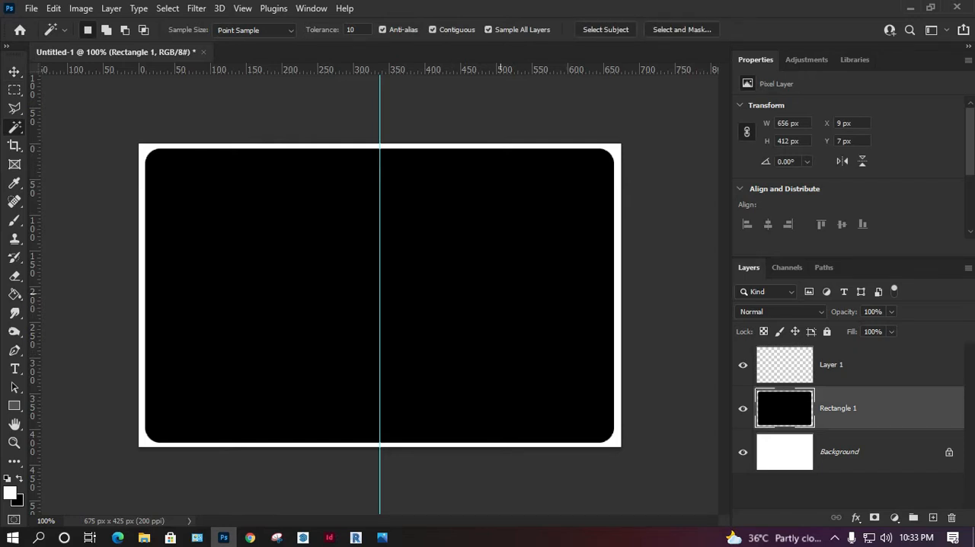
key("ctrl+a")
key("v")
key("Down")
key("Up")
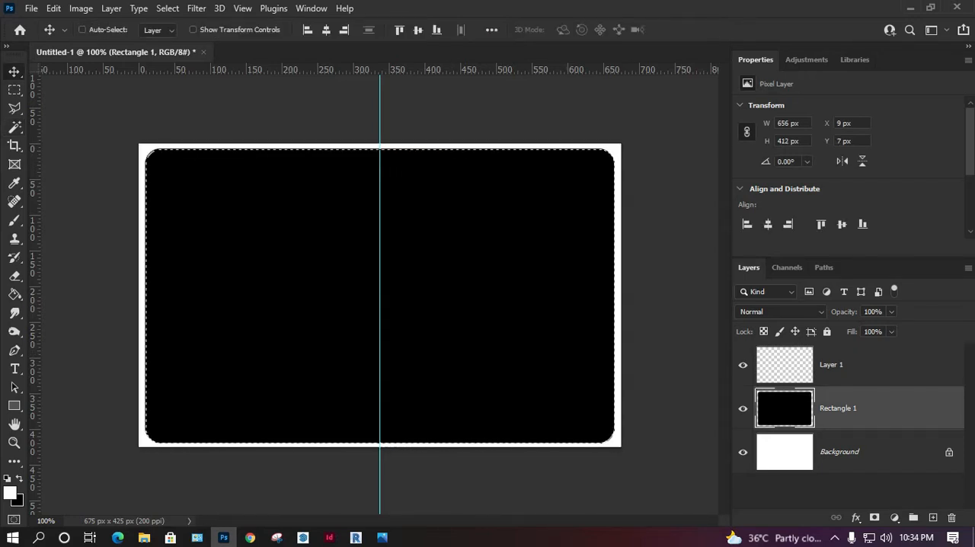
left_click(844, 365)
left_click(742, 408)
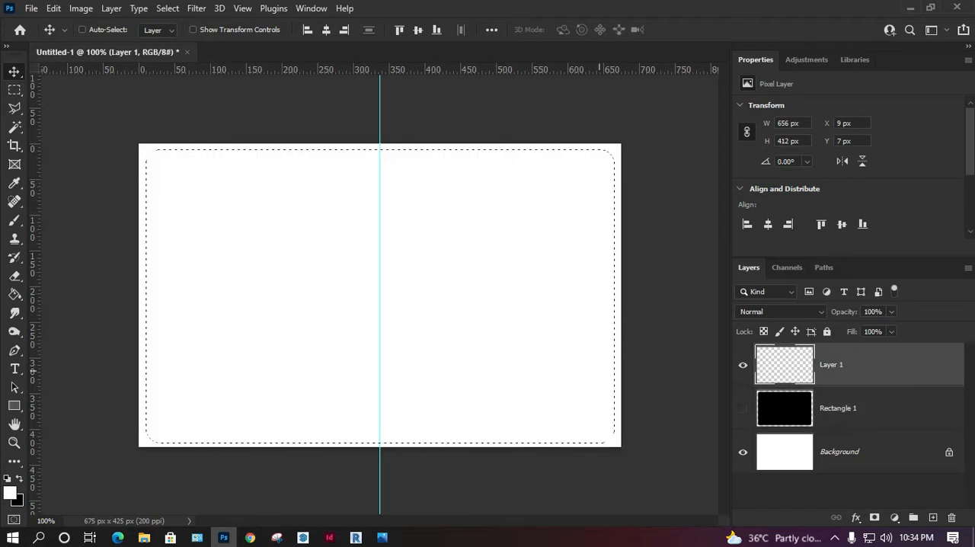
Step: Fill the rounded selection on the empty layer with the blue foreground colour 179cfa and deselect
left_click(10, 493)
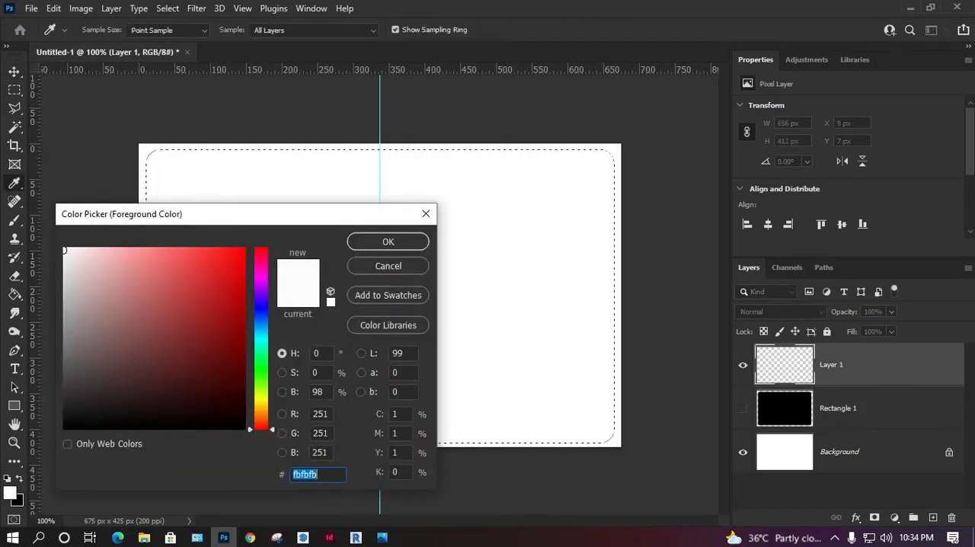
type("179cfa")
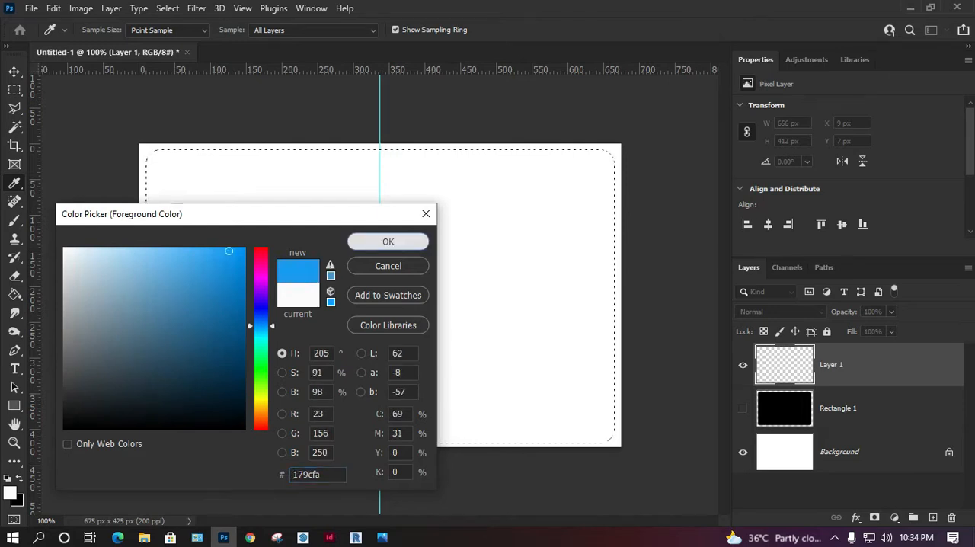
key("Return")
key("g")
left_click(366, 274)
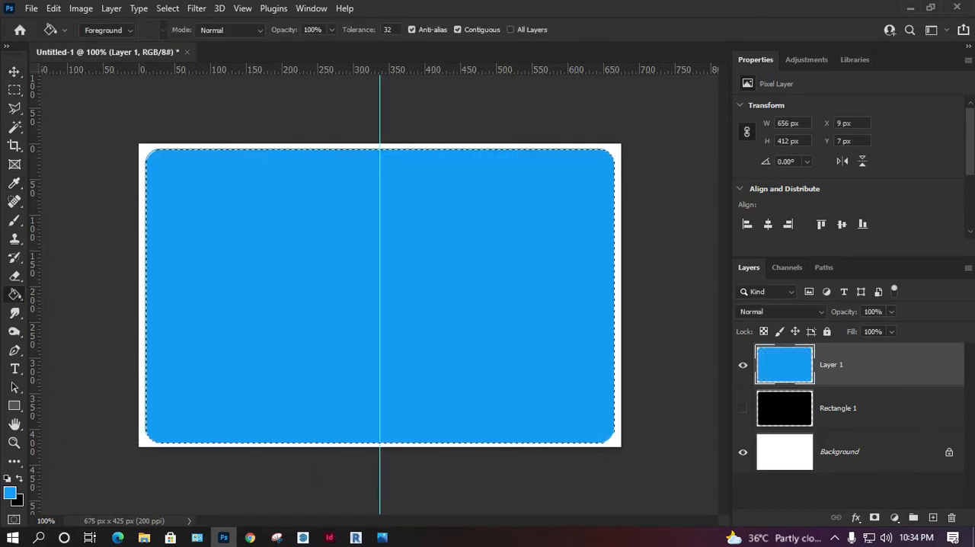
key("v")
key("m")
key("ctrl+d")
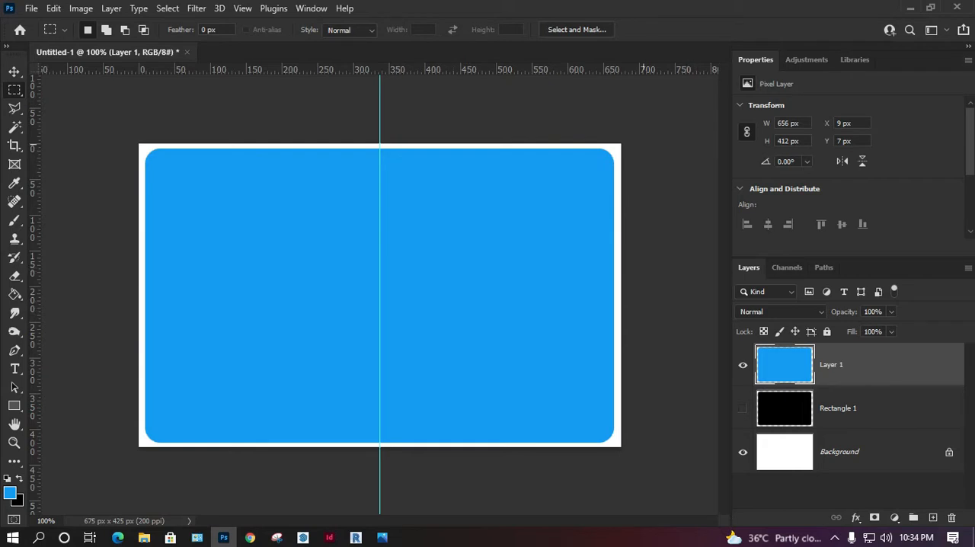
Step: Draw a square about 239 x 239 px in the card's right half and fill it with white
key("u")
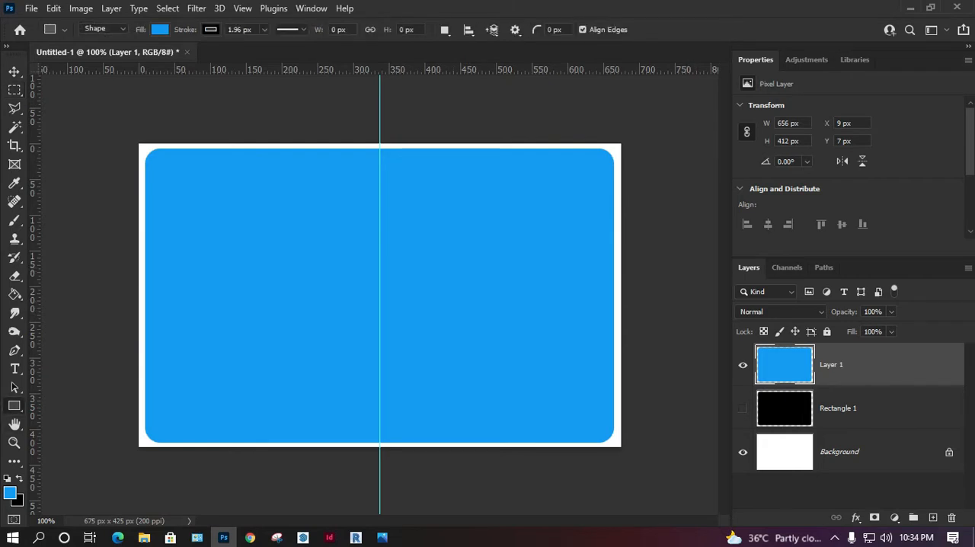
left_click_drag(424, 225, 594, 396)
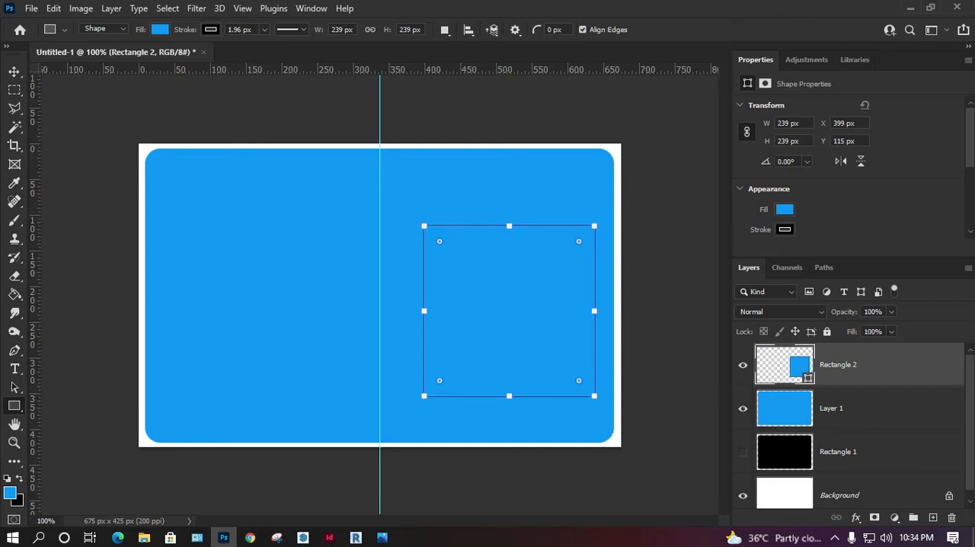
left_click(784, 210)
left_click(774, 285)
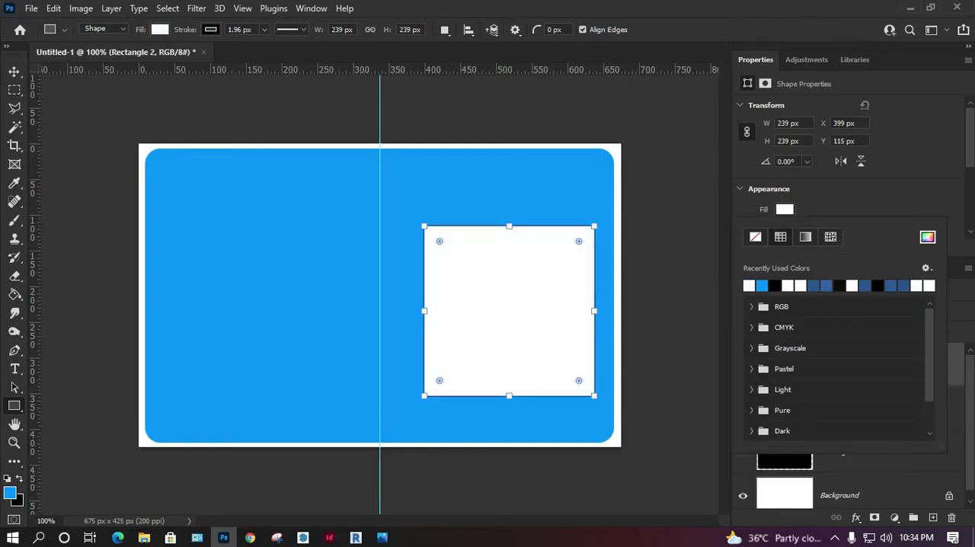
key("Escape")
Step: Shift the white square slightly towards the card's right edge and enlarge it to about 245 x 245 px
key("v")
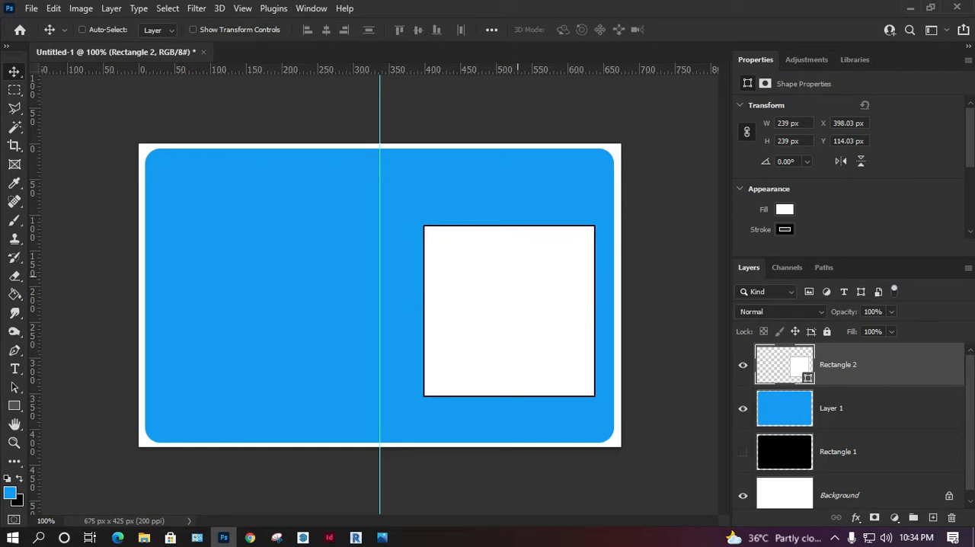
left_click_drag(522, 264, 529, 265)
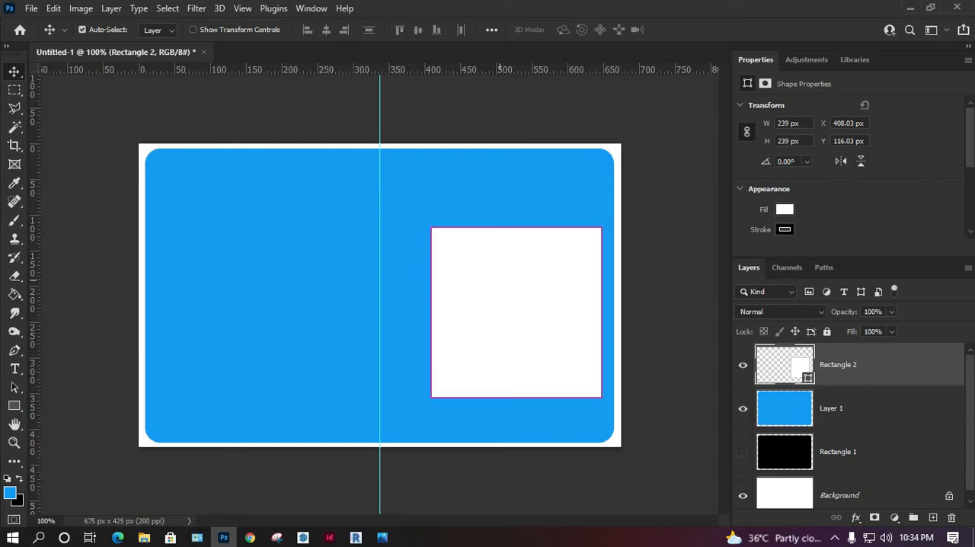
key("ctrl+t")
left_click_drag(431, 227, 426, 223)
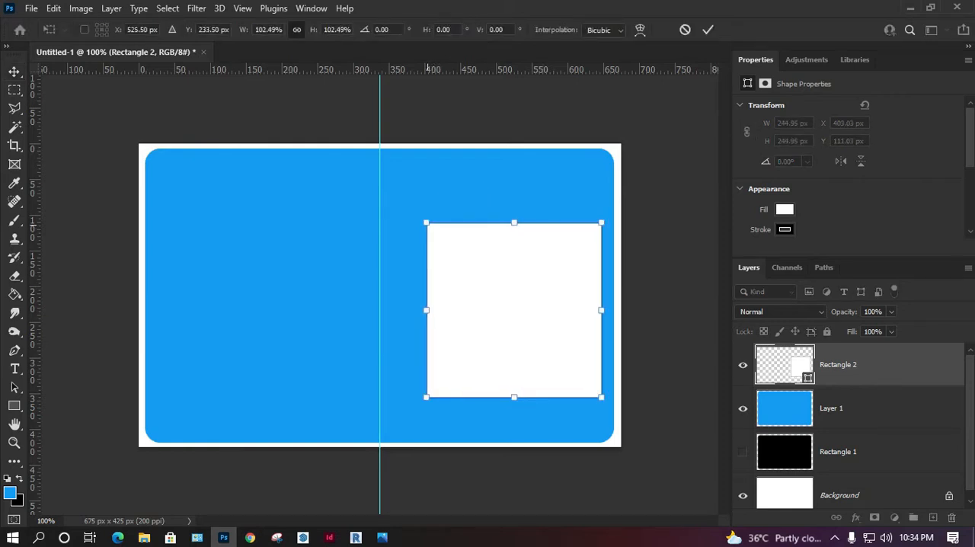
key("Return")
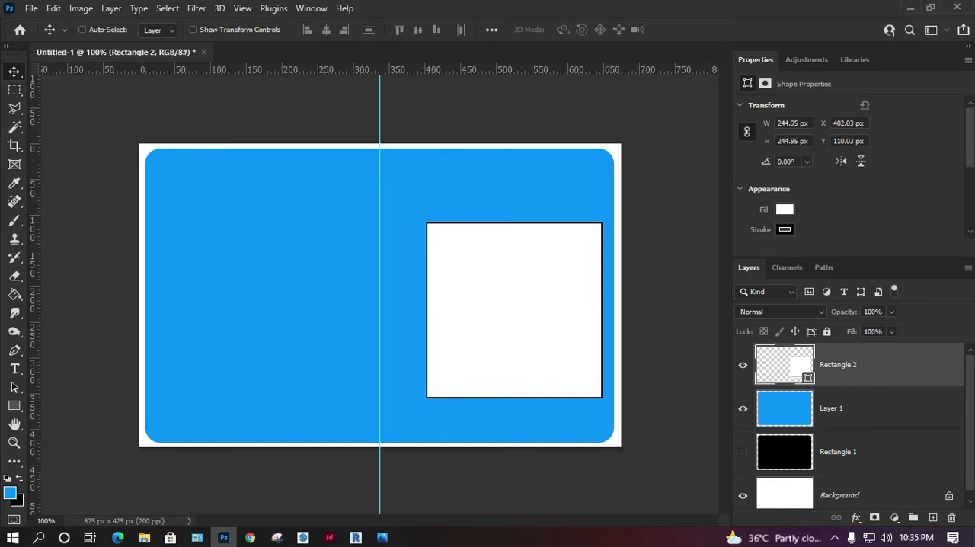
Step: Rename the white square's layer as Photo
double_click(838, 364)
type("Photo")
key("Return")
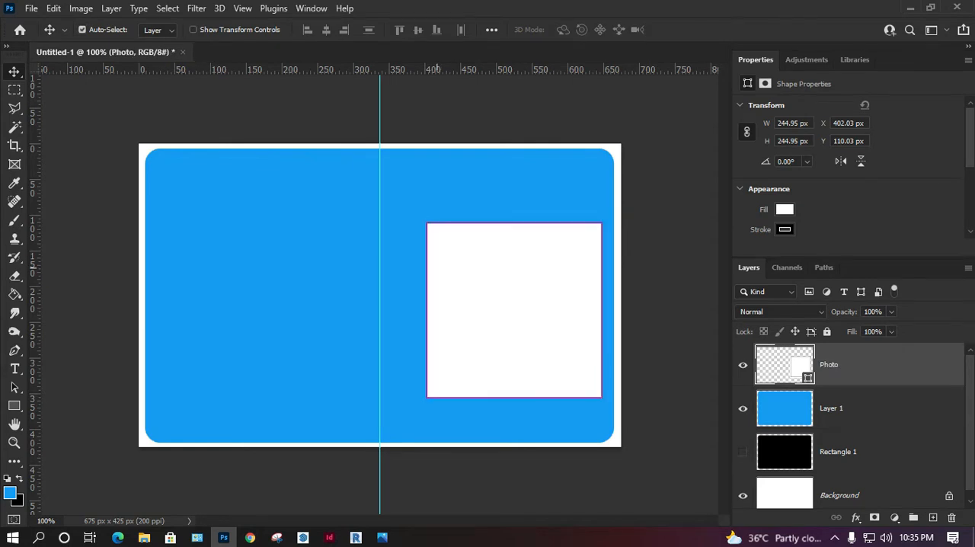
Step: Open the round paper-plane logo PNG and copy it into the ID card document as a new layer
key("ctrl+o")
double_click(226, 183)
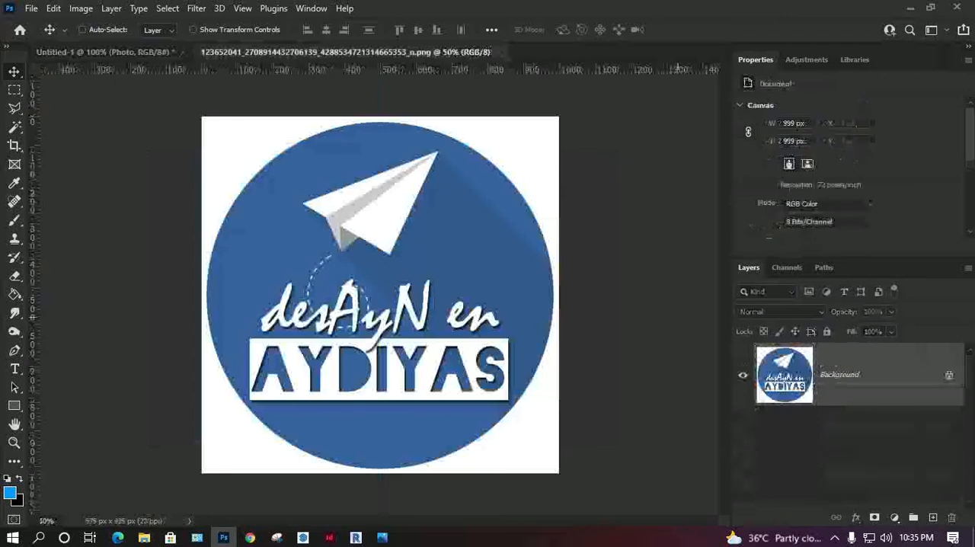
left_click_drag(838, 374, 246, 203)
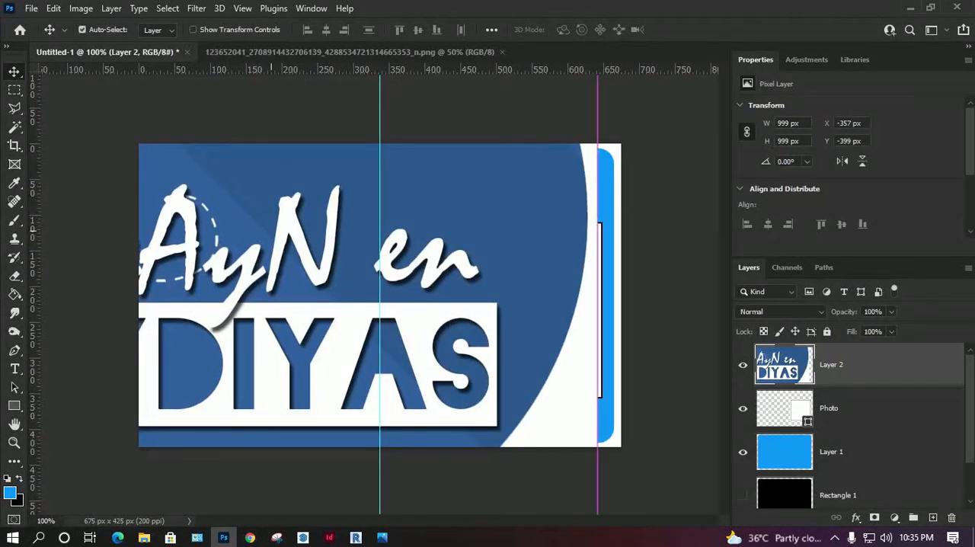
Step: Scale the pasted logo down to about 242 x 242 px and place it in the card's upper-left area
key("ctrl+t")
left_click_drag(598, 215, 323, 225)
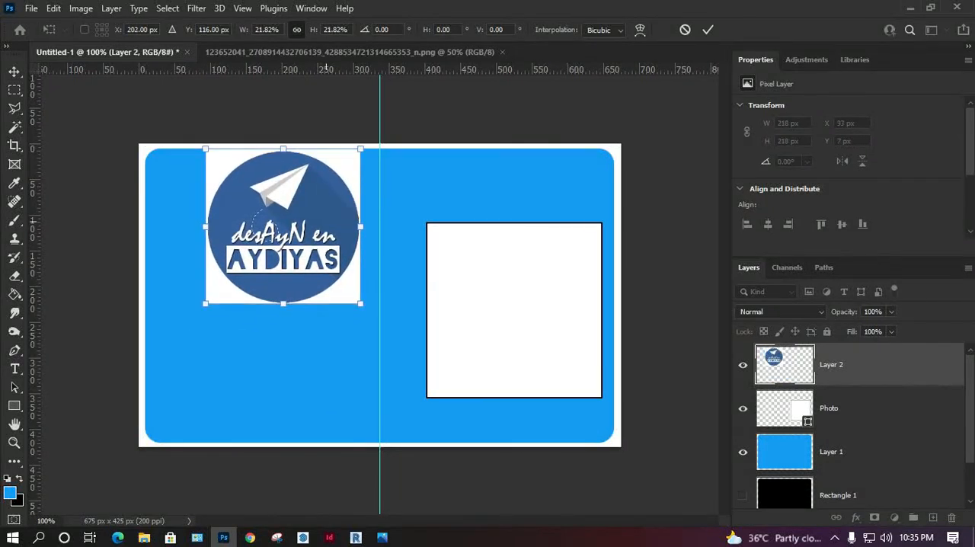
key("Up")
left_click_drag(361, 303, 376, 319)
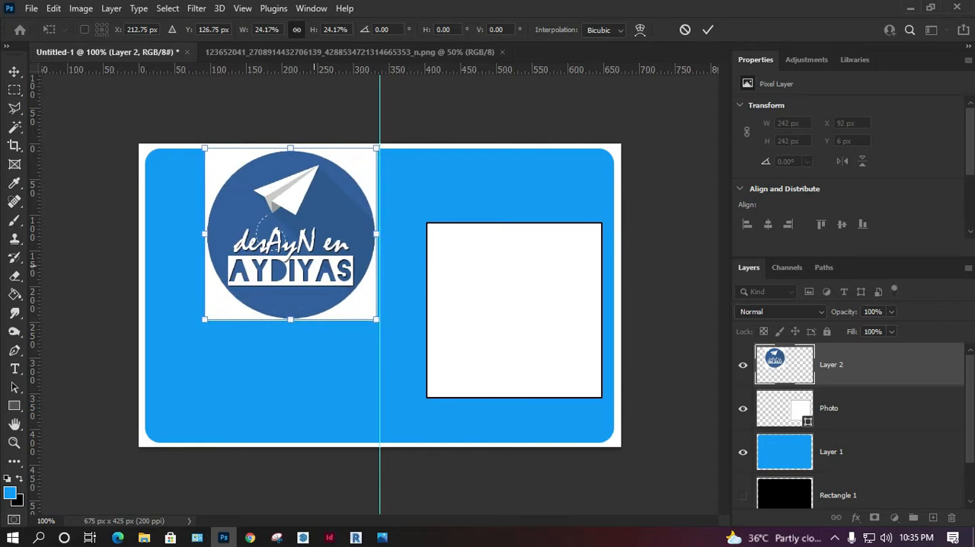
key("Left")
key("Up")
key("Return")
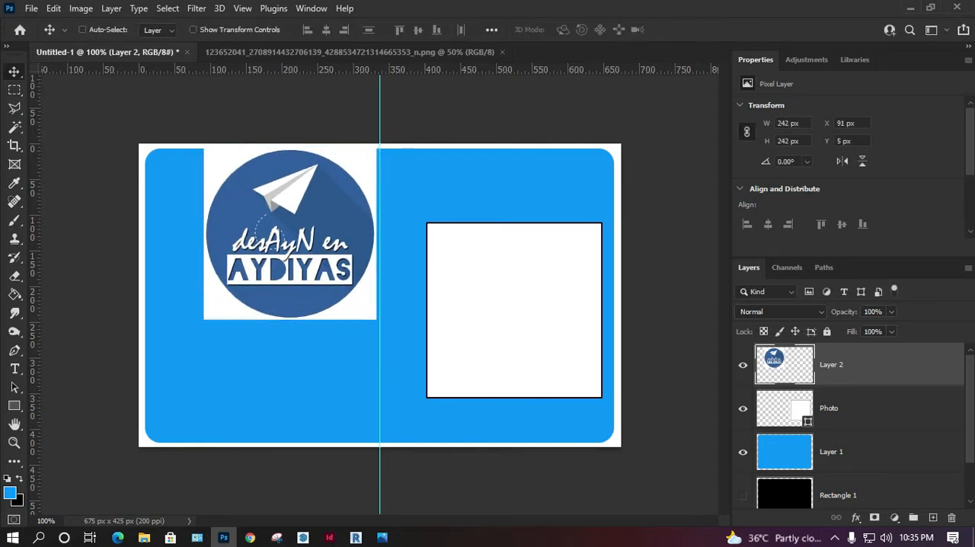
Step: Draw a white helper rectangle about 394 x 53 px below the logo, spanning from the card's left edge to the photo square
left_click(434, 295, "ctrl")
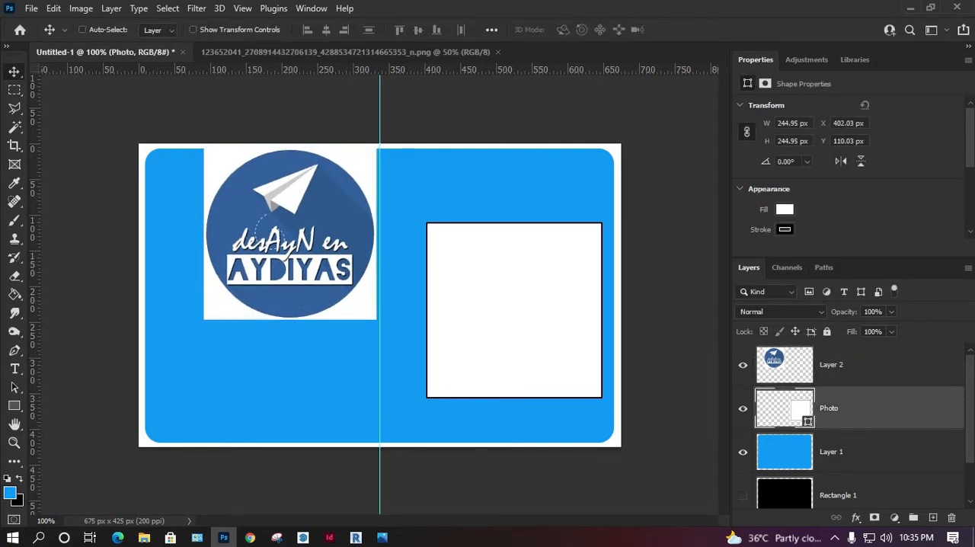
key("u")
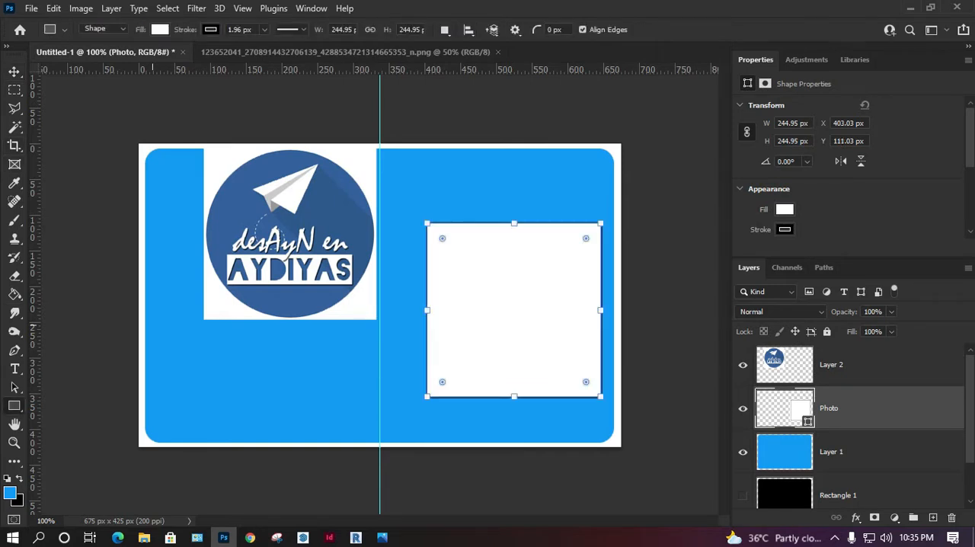
mouse_move(144, 335)
left_mouse_down()
mouse_move(222, 365)
mouse_move(401, 372)
left_mouse_up()
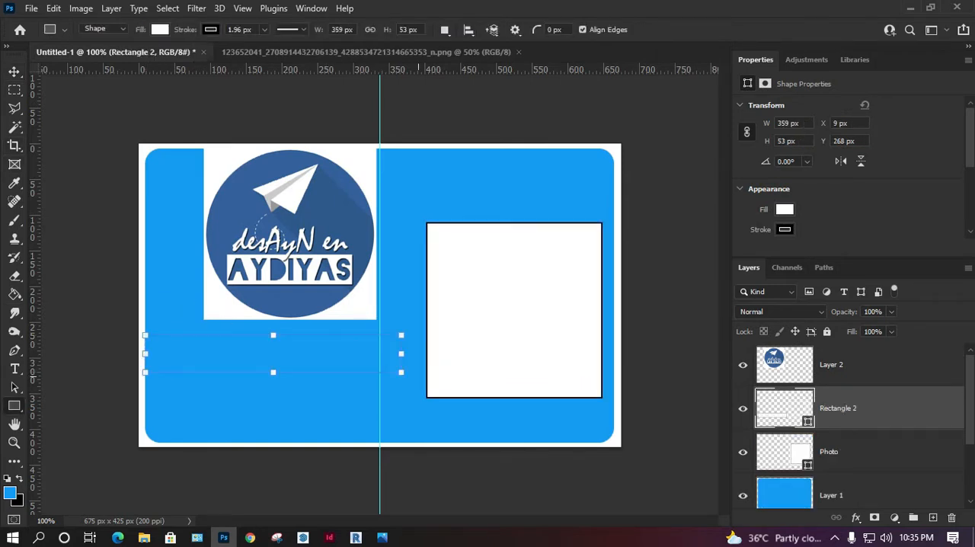
left_click(423, 379)
key("Escape")
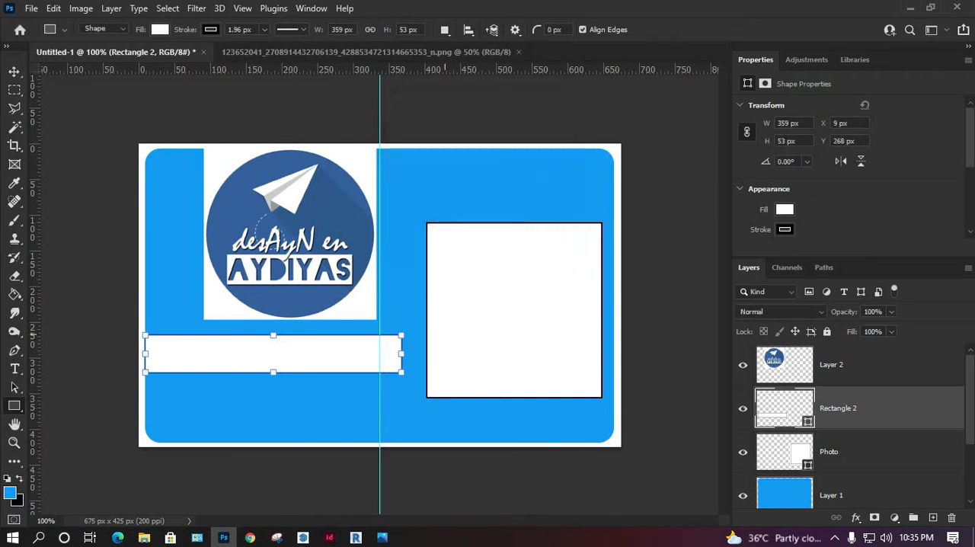
left_click_drag(401, 353, 425, 353)
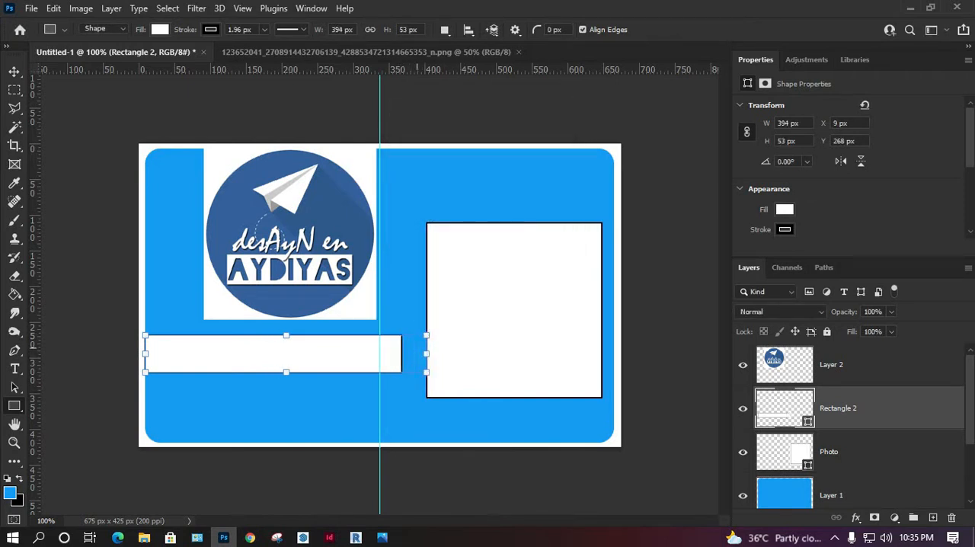
Step: Move the vertical guide to the helper rectangle's horizontal centre and delete the rectangle
key("v")
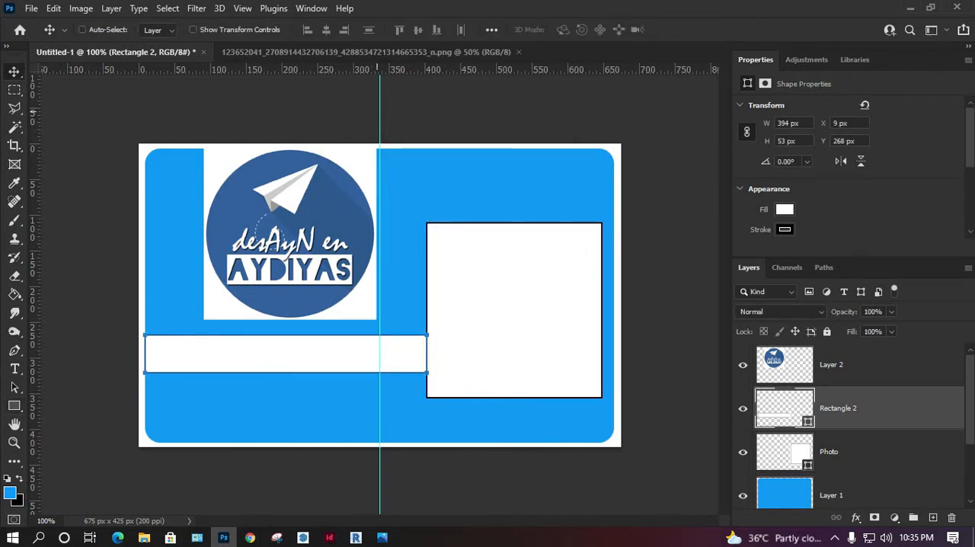
left_click_drag(379, 236, 285, 343)
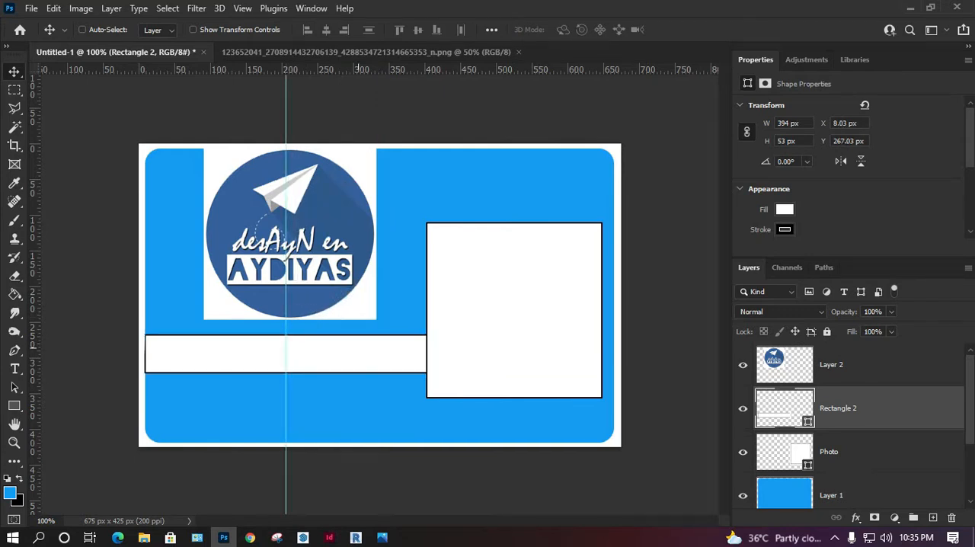
key("Delete")
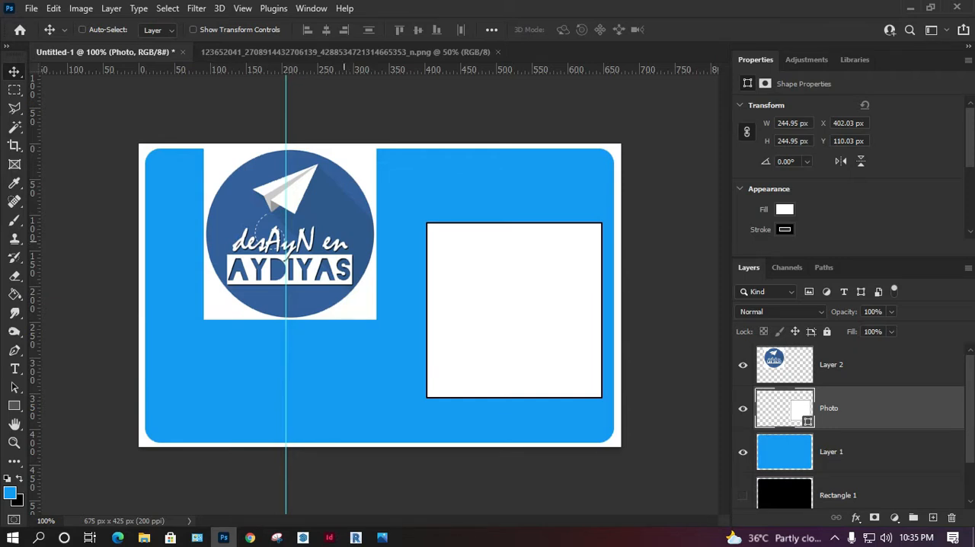
Step: Erase the white background around the round logo on Layer 2 with the Eraser
key("z")
left_click_drag(431, 148, 144, 341)
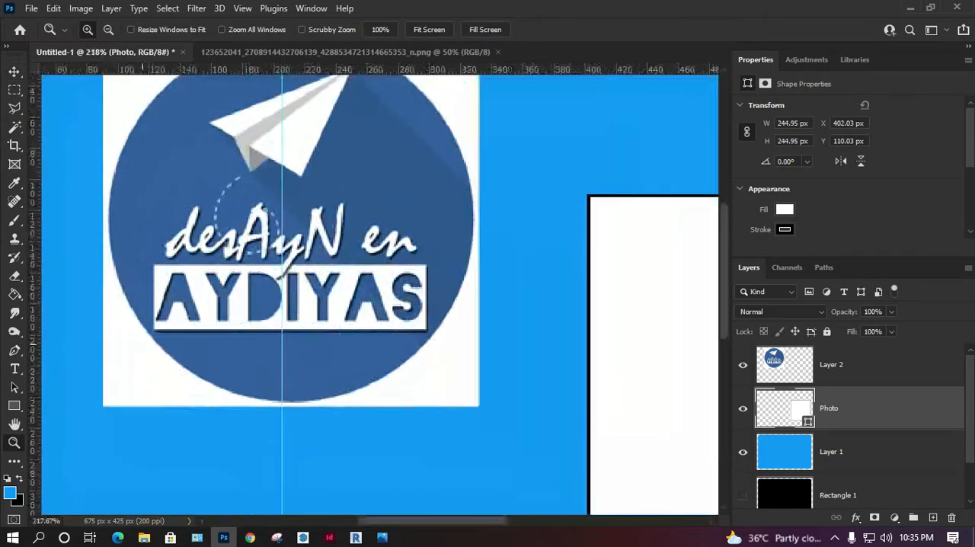
left_click_drag(385, 148, 408, 278)
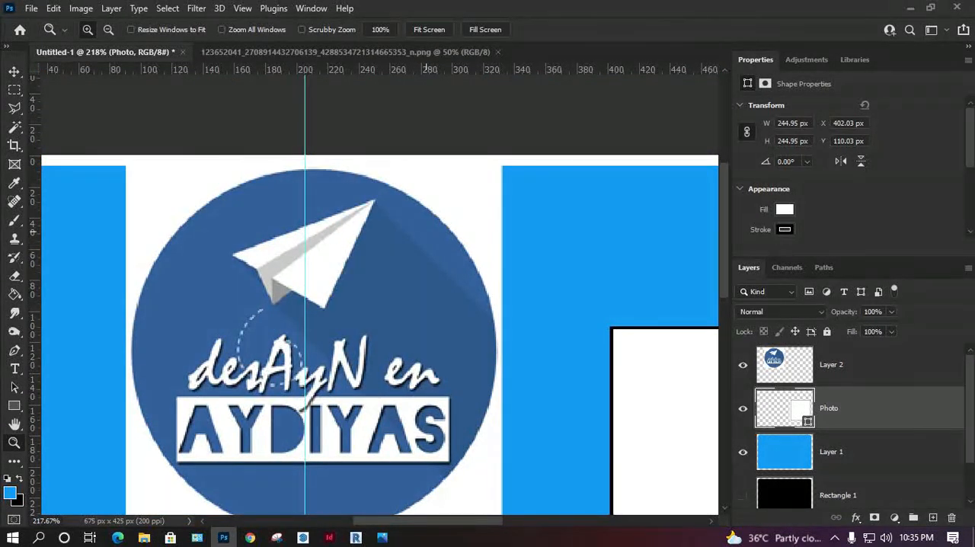
key("e")
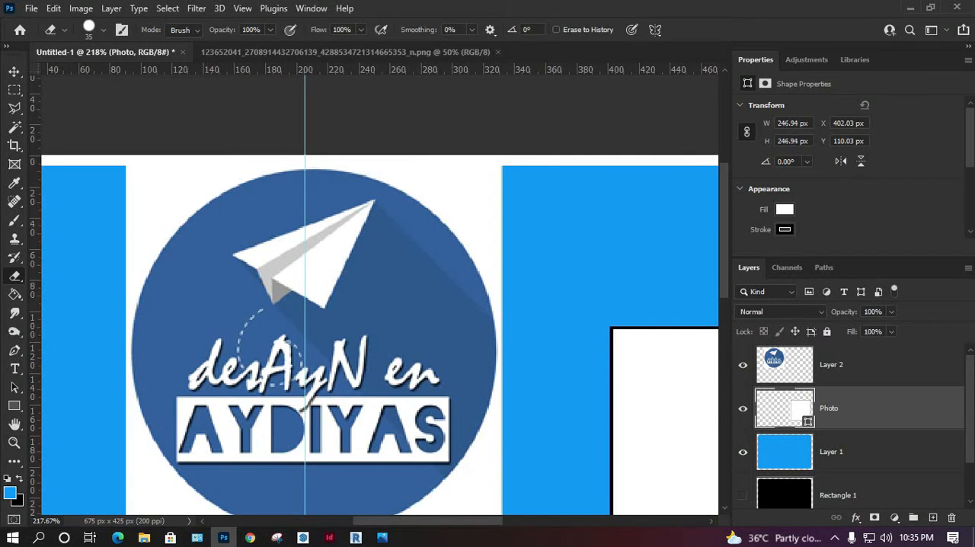
key("alt+bracketright")
mouse_move(492, 171)
left_mouse_down()
mouse_move(466, 244)
mouse_move(472, 278)
mouse_move(442, 205)
mouse_move(385, 179)
mouse_move(289, 173)
mouse_move(145, 210)
mouse_move(152, 251)
mouse_move(137, 229)
mouse_move(111, 426)
left_mouse_up()
mouse_move(102, 427)
left_mouse_down()
mouse_move(120, 265)
mouse_move(183, 336)
mouse_move(168, 336)
mouse_move(283, 362)
mouse_move(402, 363)
mouse_move(454, 351)
mouse_move(476, 335)
mouse_move(457, 351)
mouse_move(490, 325)
mouse_move(506, 365)
mouse_move(512, 152)
mouse_move(502, 221)
mouse_move(519, 262)
left_mouse_up()
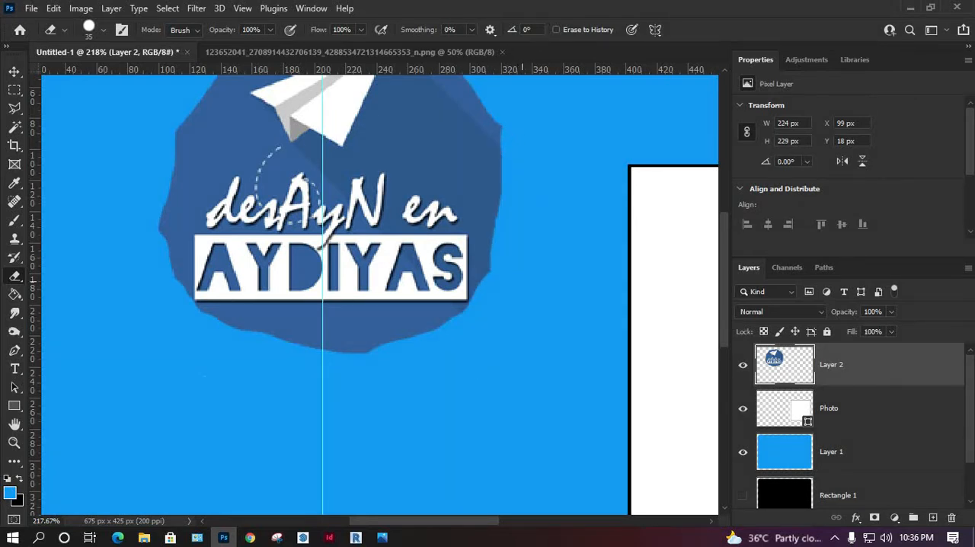
Step: Fill the card background on Layer 1 with the dark blue sampled from the logo's circle, and clear the selection
key("ctrl+0")
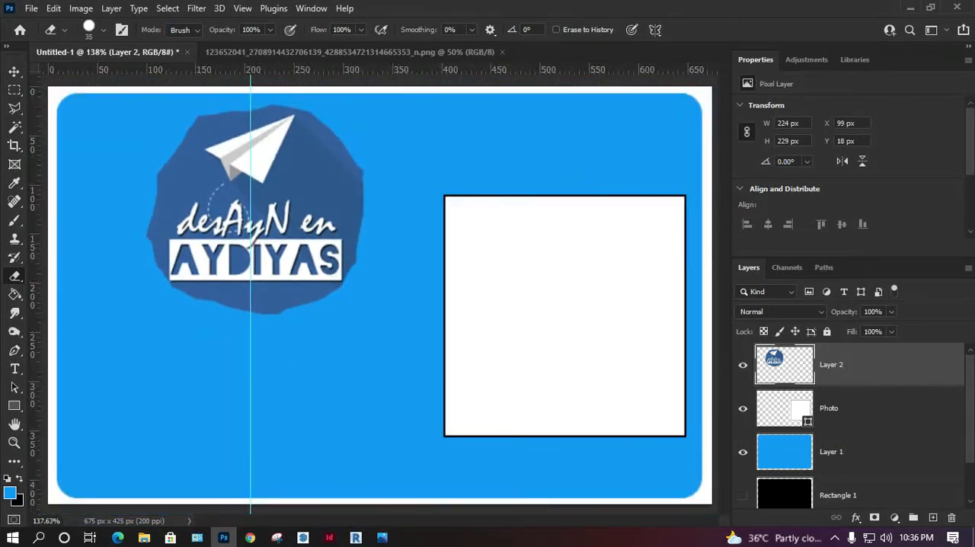
left_click(845, 451)
key("ctrl+a")
key("v")
left_click(493, 344)
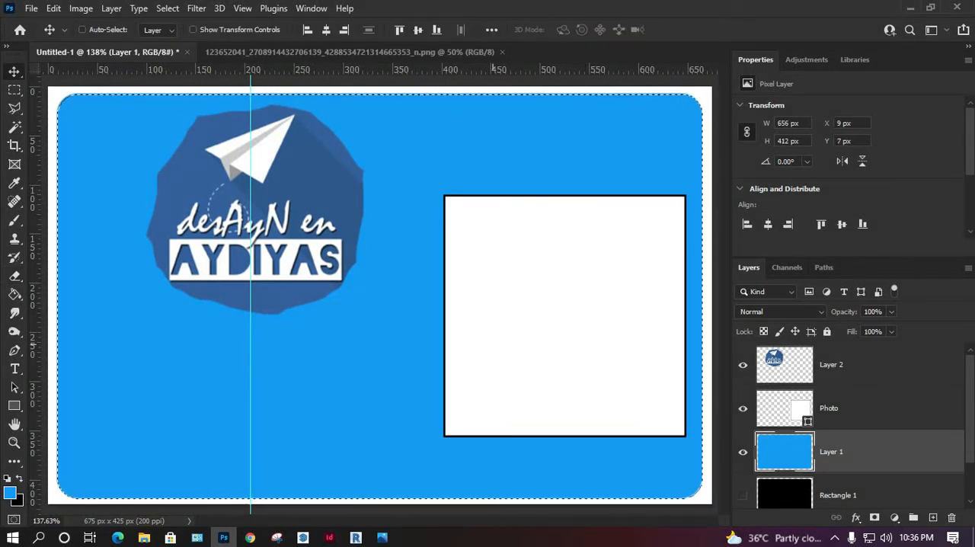
key("i")
left_click(192, 149)
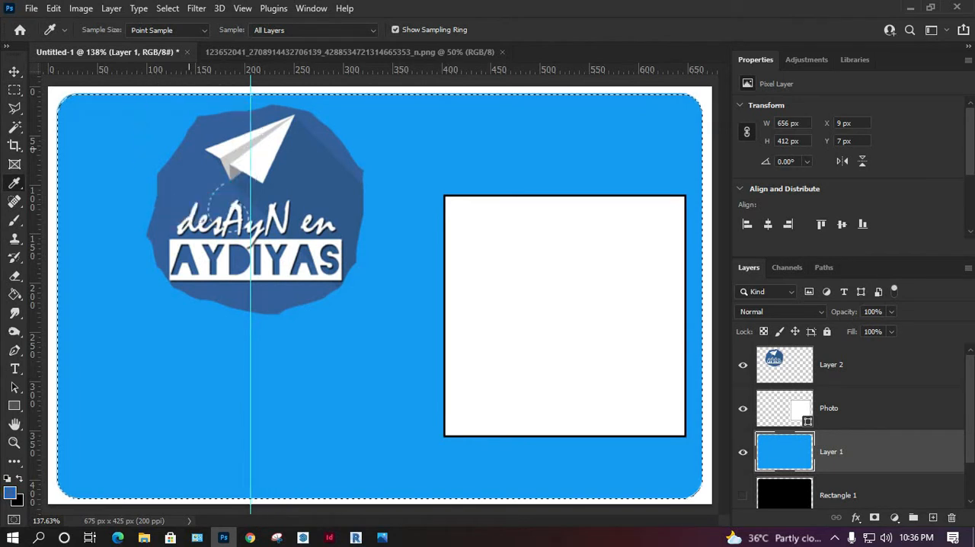
key("g")
left_click(441, 155)
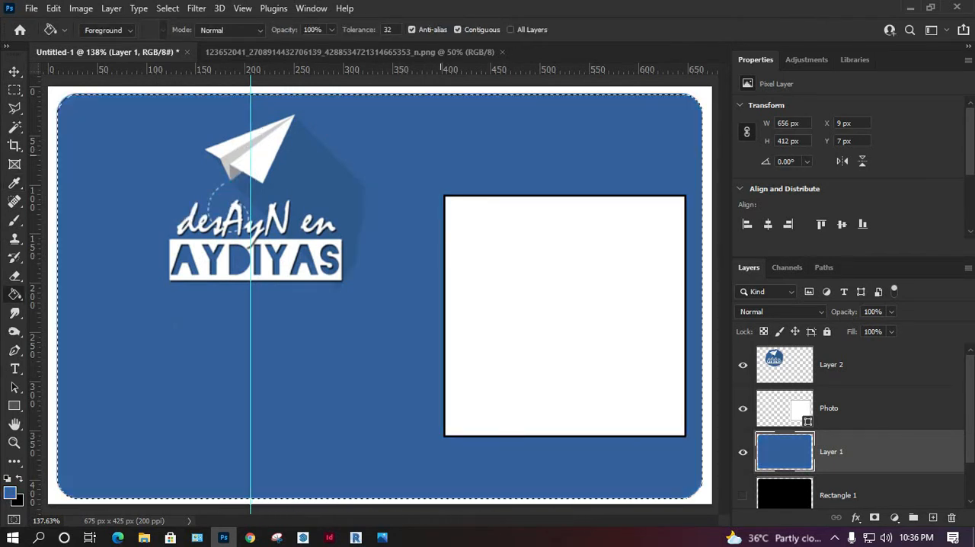
key("m")
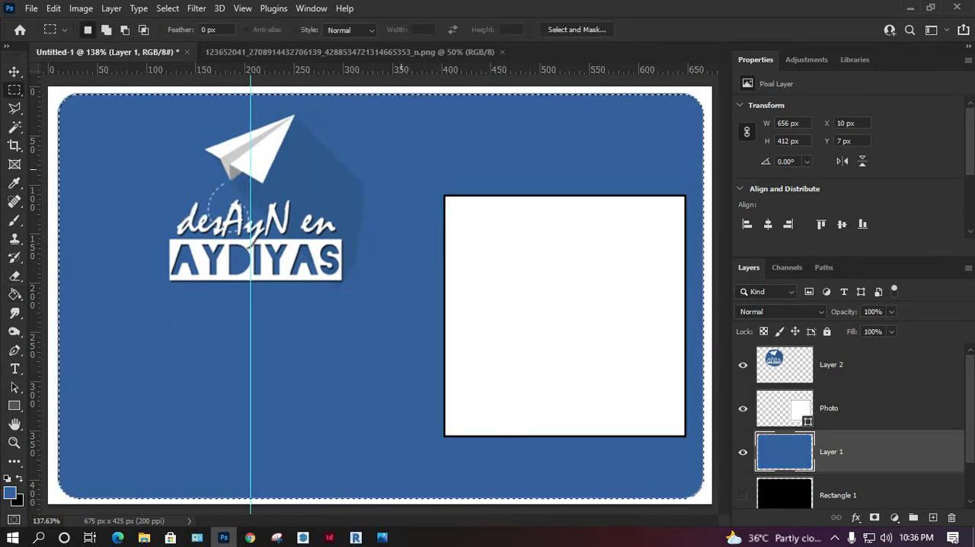
key("ctrl+d")
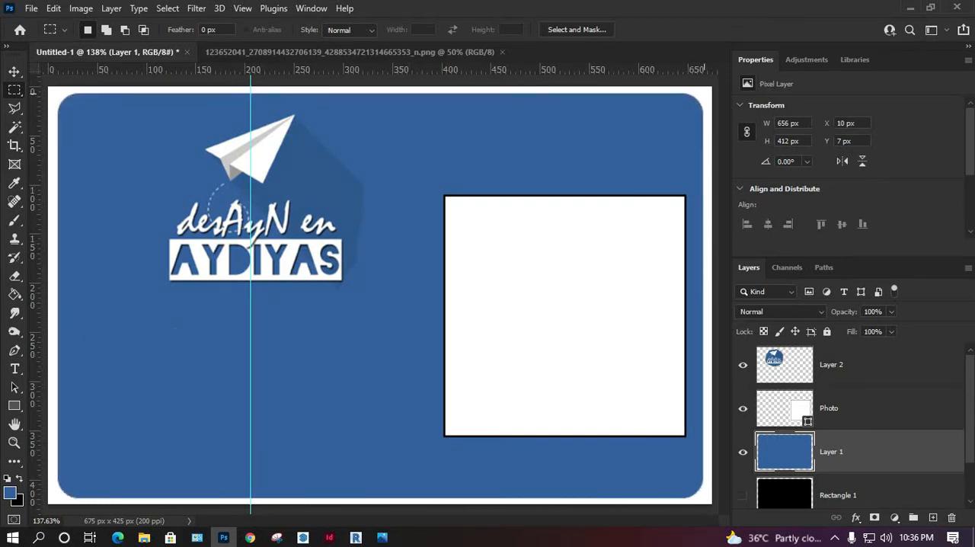
Step: Outline a long diagonal shadow area from the paper plane to below the photo square with the Polygonal Lasso
key("l")
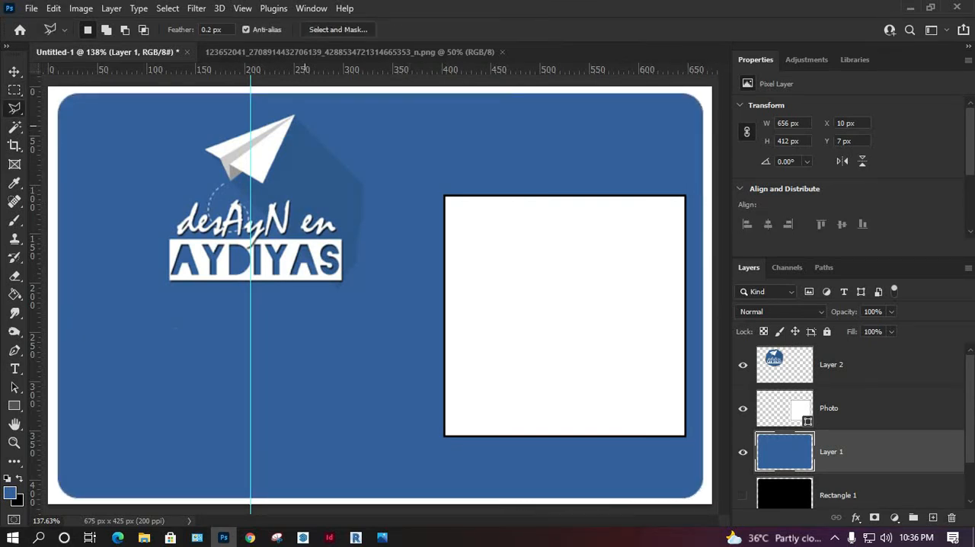
left_click(294, 116)
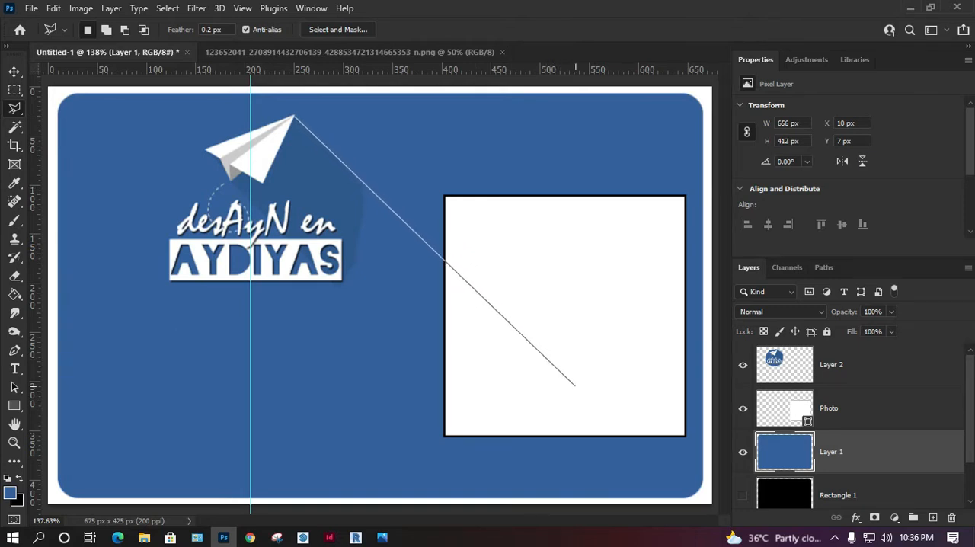
left_click(597, 408)
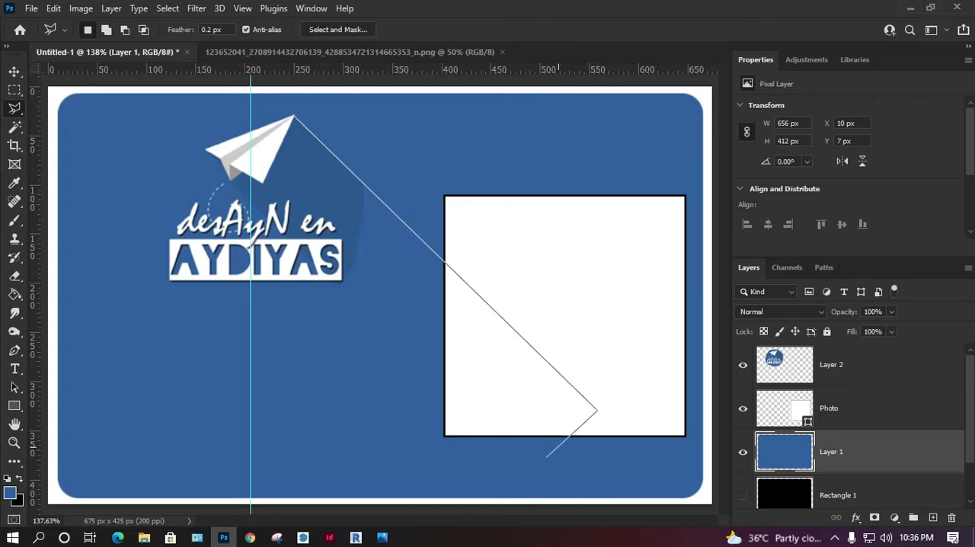
left_click(531, 462)
left_click(484, 450)
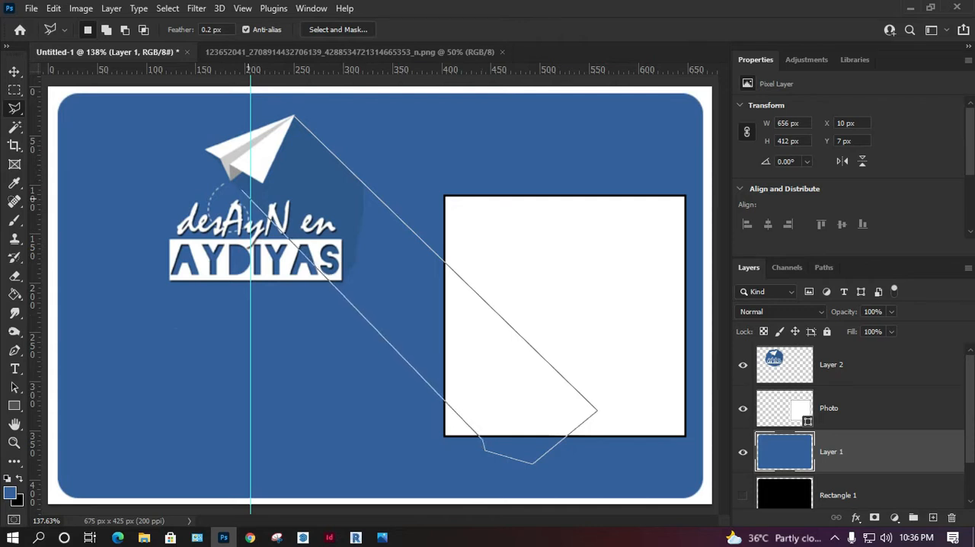
left_click(235, 184)
left_click(276, 196)
left_click(295, 177)
left_click(295, 117)
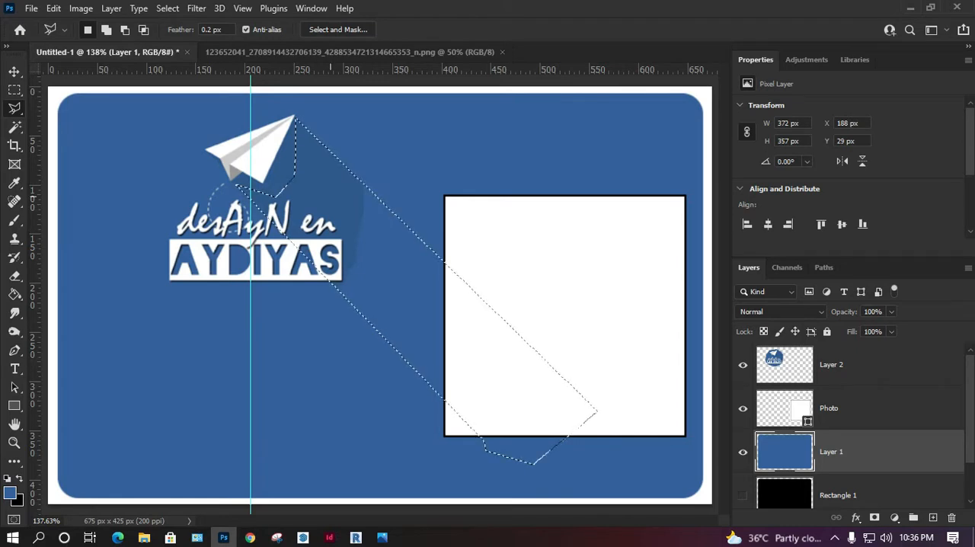
Step: Paint the selected diagonal area on Layer 2 with the darker blue sampled from the logo's shadow
key("i")
left_click(328, 184)
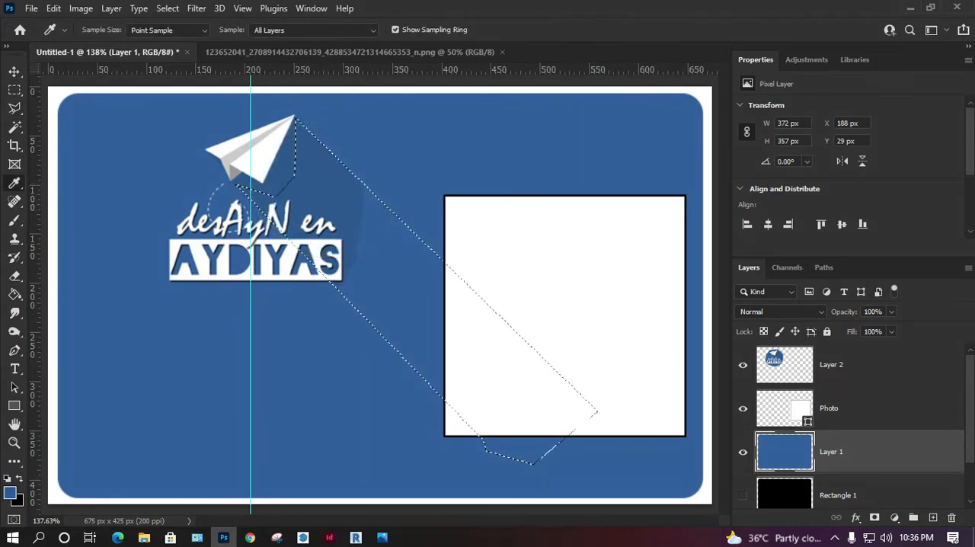
left_click(853, 366)
key("v")
key("b")
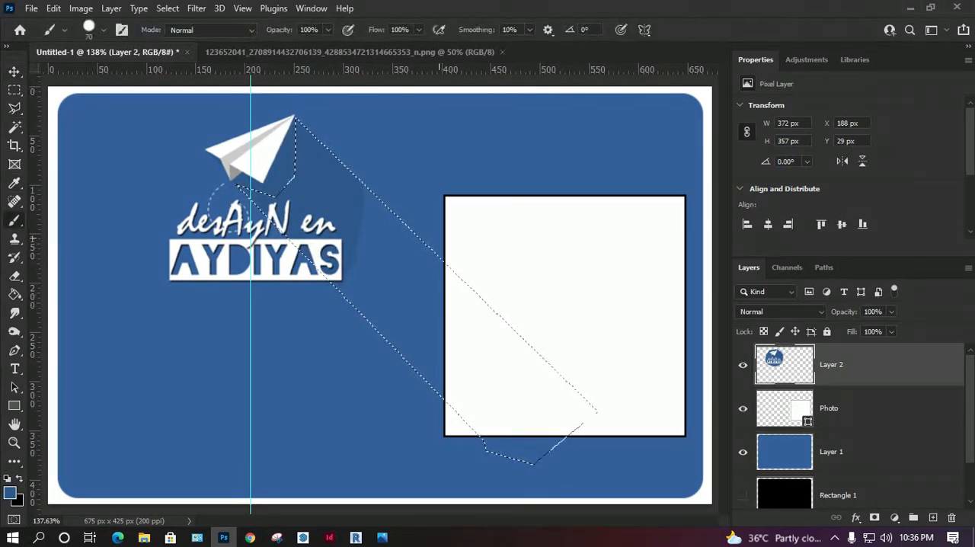
mouse_move(386, 242)
left_mouse_down()
mouse_move(387, 295)
mouse_move(444, 345)
mouse_move(487, 356)
mouse_move(496, 399)
mouse_move(538, 402)
mouse_move(564, 411)
left_mouse_up()
left_click_drag(437, 424, 472, 427)
mouse_move(569, 411)
left_mouse_down()
mouse_move(559, 381)
mouse_move(500, 327)
left_mouse_up()
Step: Clear the selection and move the logo layer beneath the Photo layer
key("m")
key("ctrl+d")
key("ctrl+bracketleft")
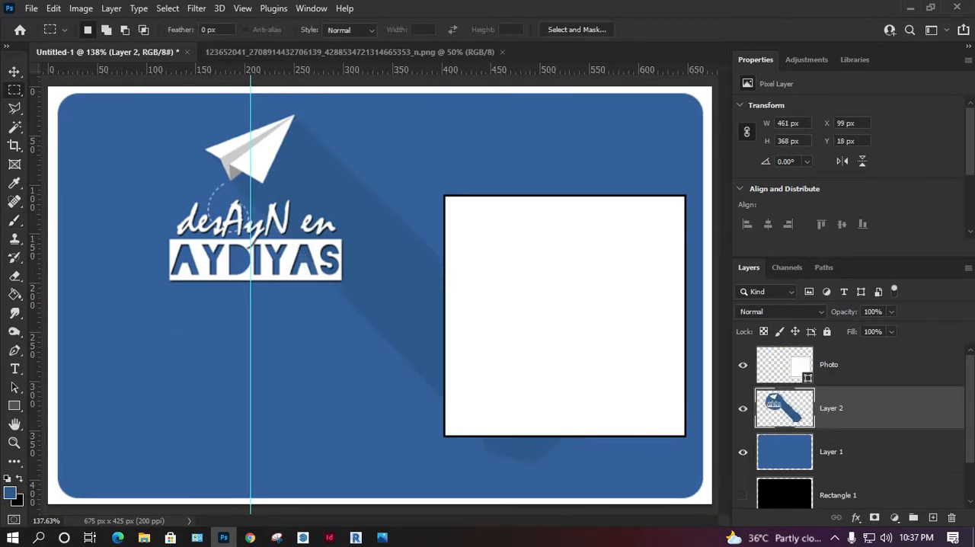
Step: Select the lower strip of the blue background on Layer 1, about 656 x 128 px, following its rounded corners
key("alt+bracketleft")
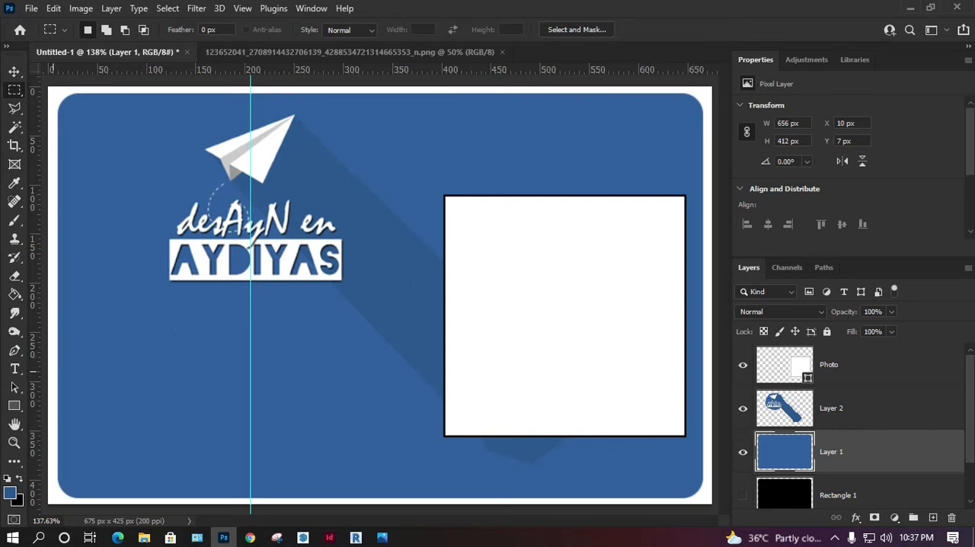
left_click_drag(51, 372, 714, 488)
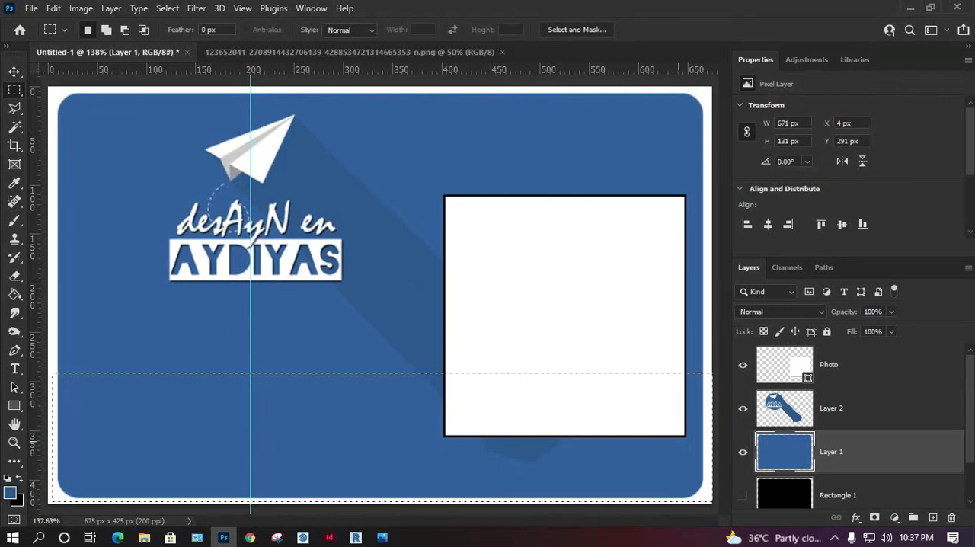
key("v")
key("Down")
key("Up")
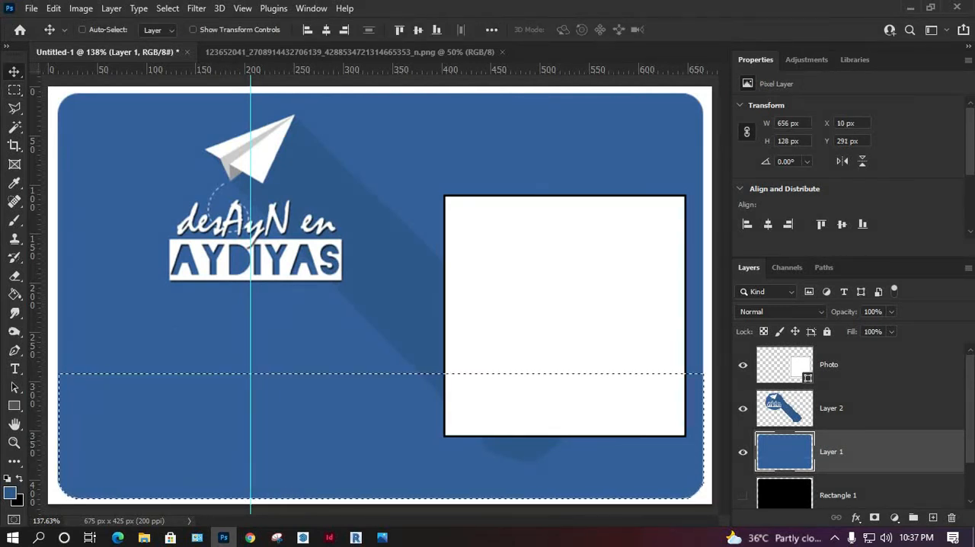
Step: Add a new layer above the logo layer, fill the selected lower strip with white, and clear the selection
left_click(861, 408)
left_click(933, 518)
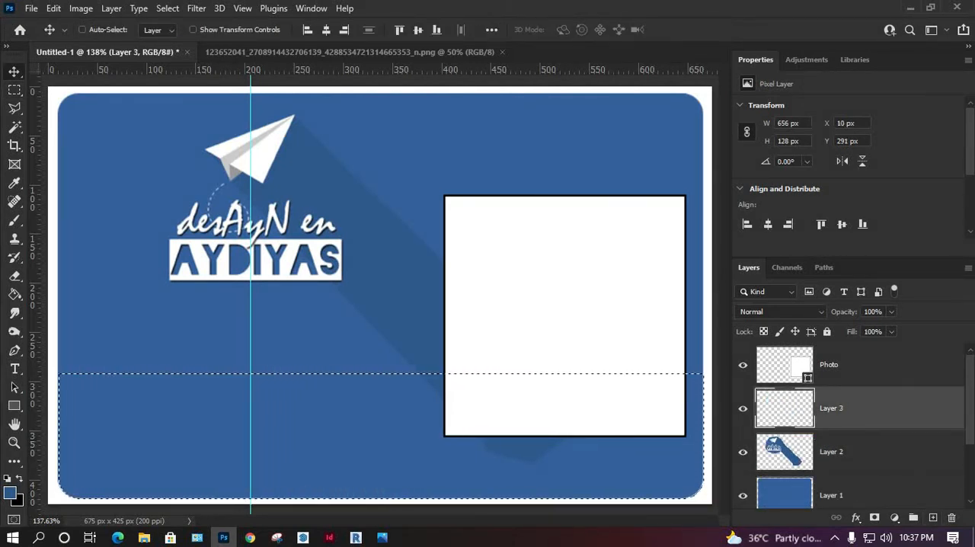
key("i")
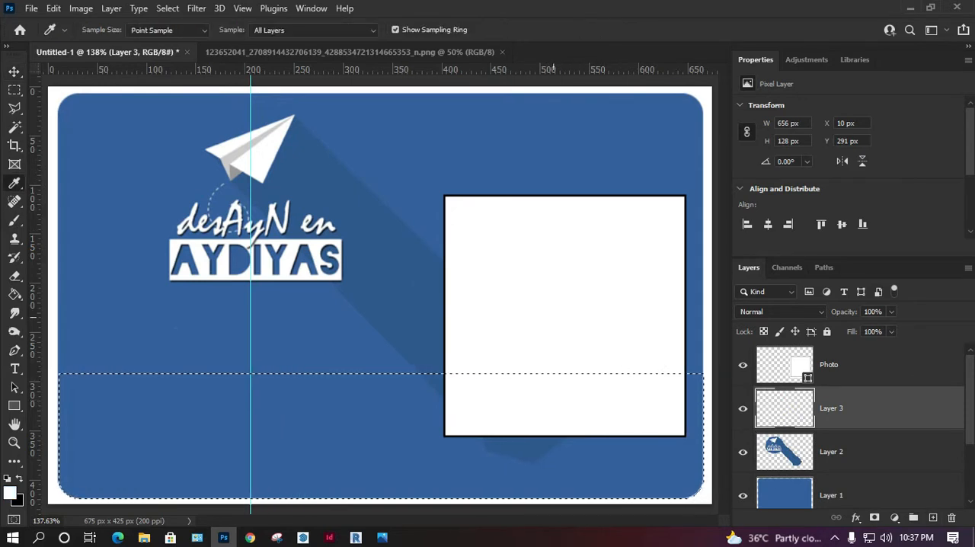
key("g")
left_click(371, 411)
key("m")
left_click(399, 260)
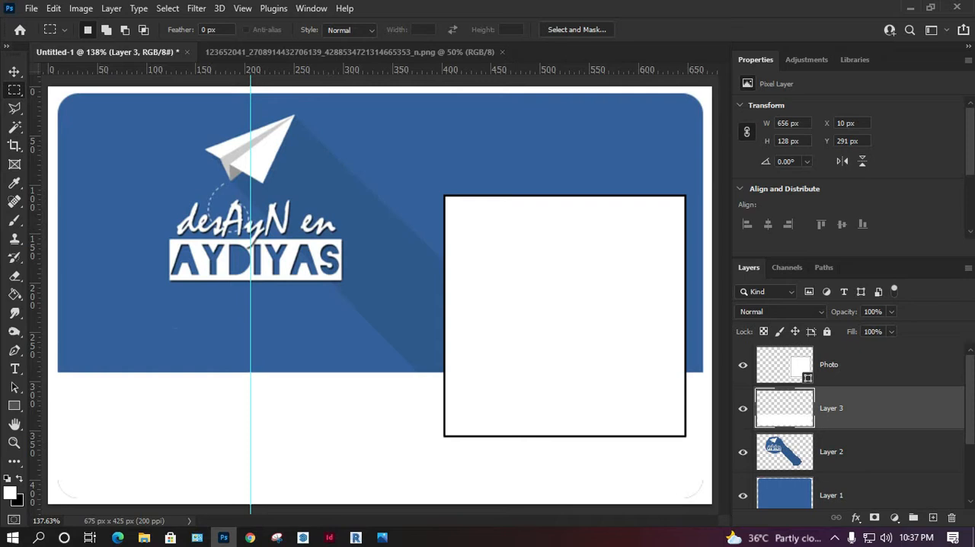
Step: Add a 1 px outside stroke to Layer 1 in the darker blue sampled from the logo's shadow, and nudge the layer up 1 px
key("v")
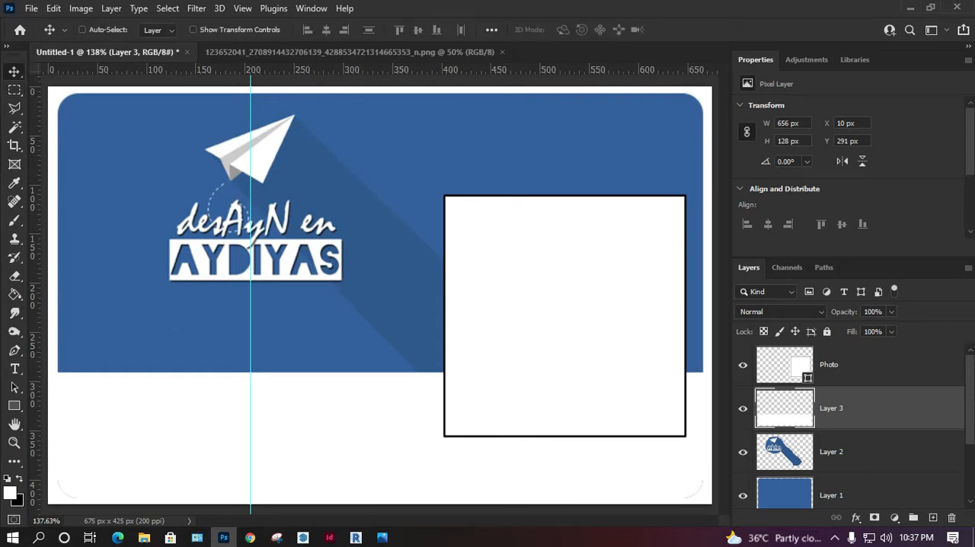
left_click(838, 494)
left_click(856, 517)
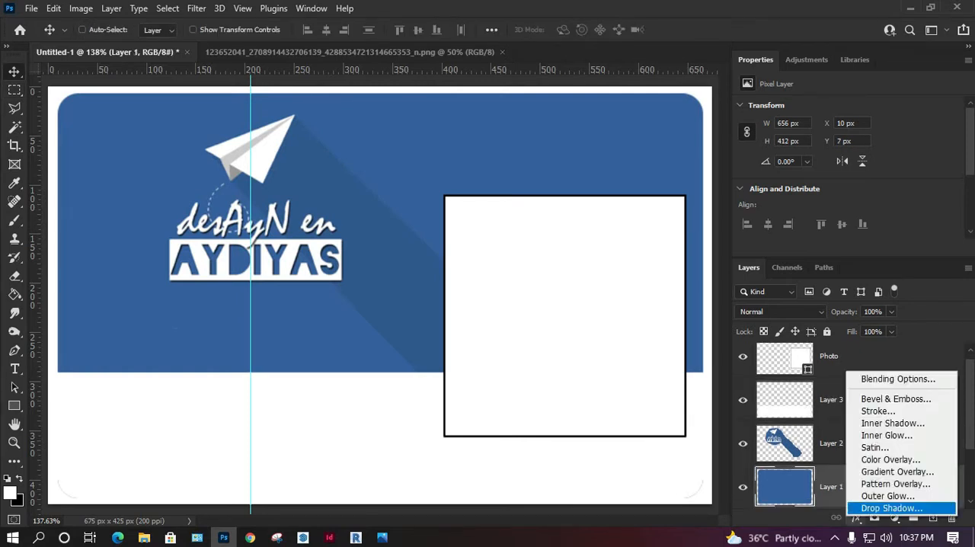
left_click(884, 411)
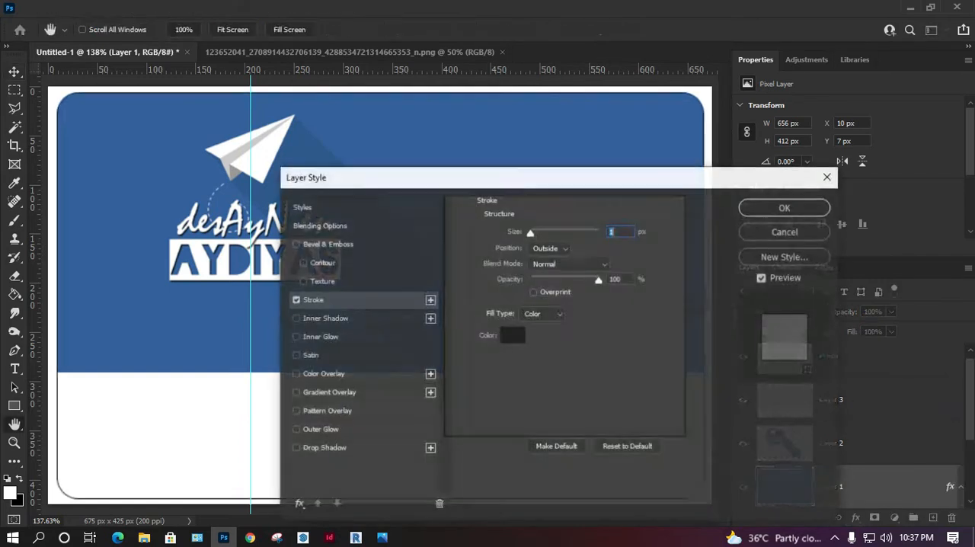
left_click(512, 335)
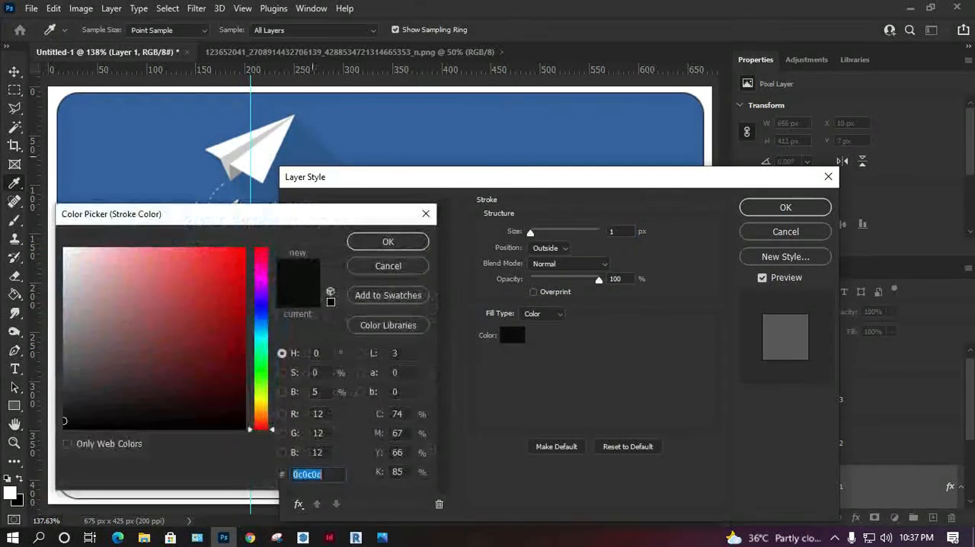
left_click(327, 156)
left_click(387, 241)
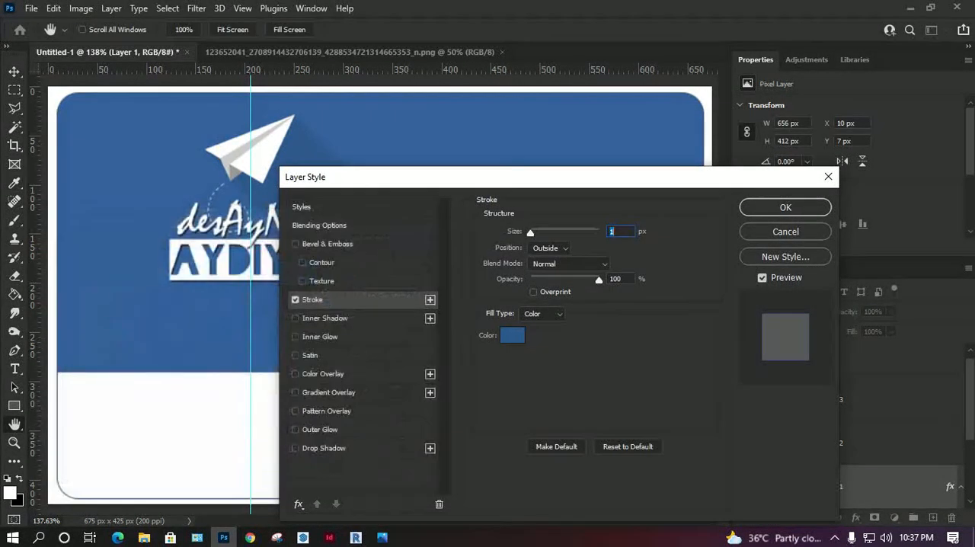
left_click(785, 207)
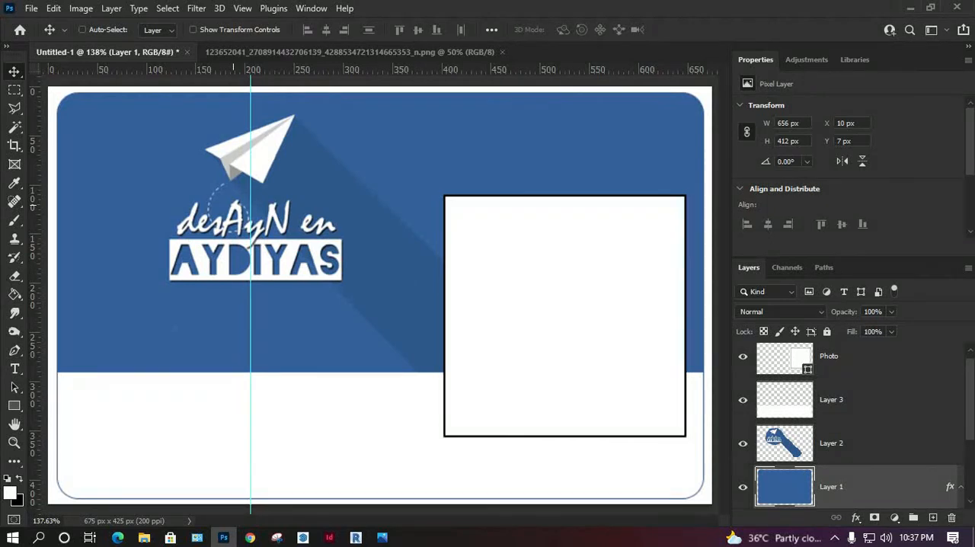
key("Up")
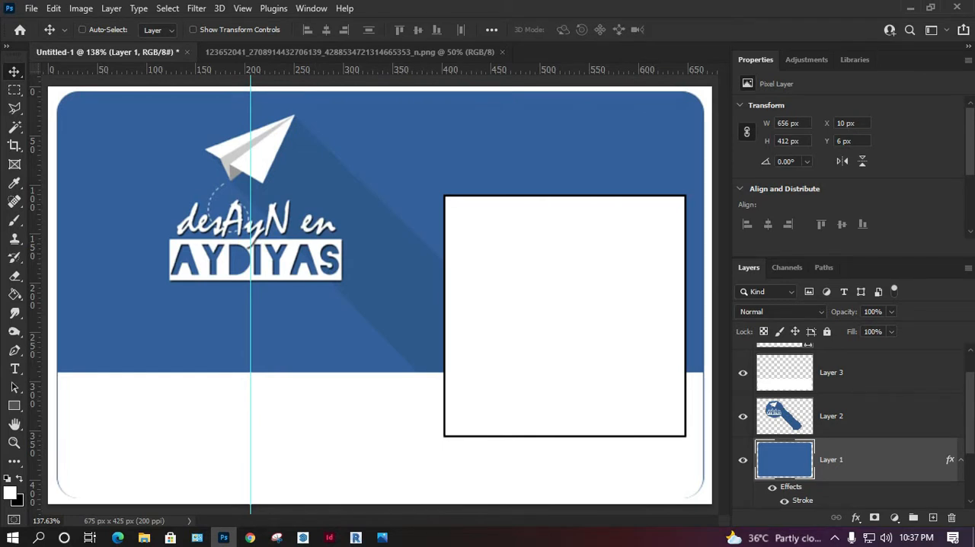
Step: Scale the logo on Layer 2 up proportionally to about 475 x 380 px, so it reaches the top edge of the blue background
left_click(832, 417)
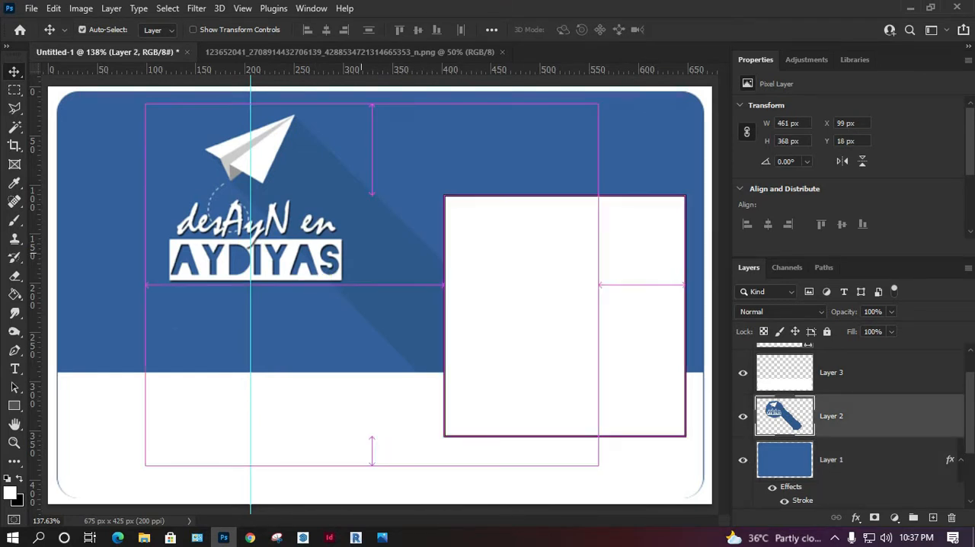
key("ctrl+t")
mouse_move(372, 103)
left_mouse_down()
mouse_move(374, 64)
mouse_move(373, 92)
left_mouse_up()
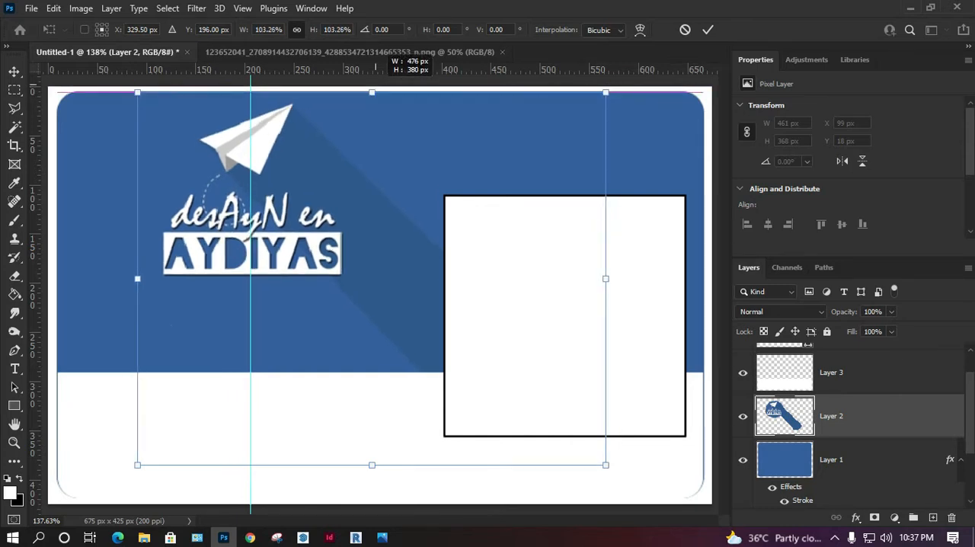
key("Return")
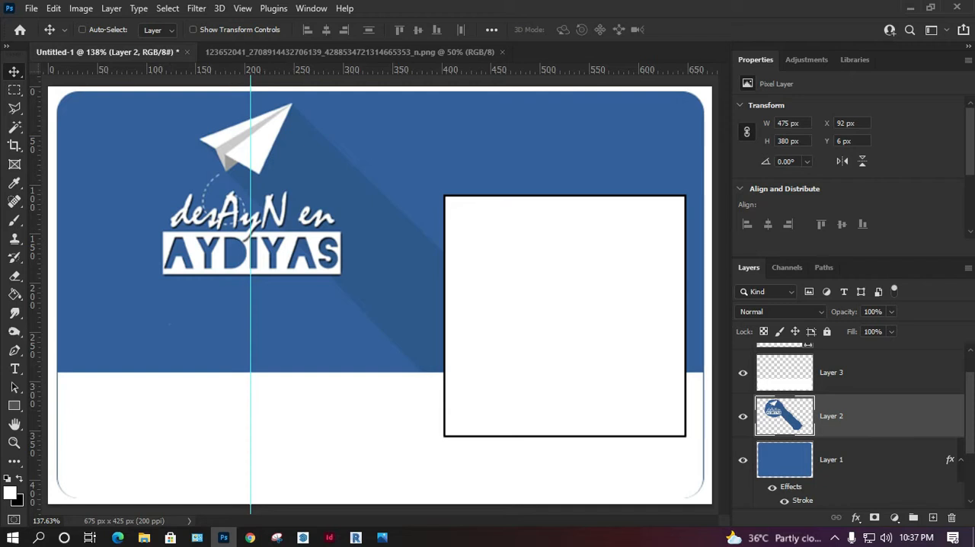
Step: Nudge the white strip on Layer 3 up 1 px and close the Properties panel group
left_click(743, 416)
left_click(743, 416)
left_click(742, 372)
left_click(742, 372)
left_click(832, 372)
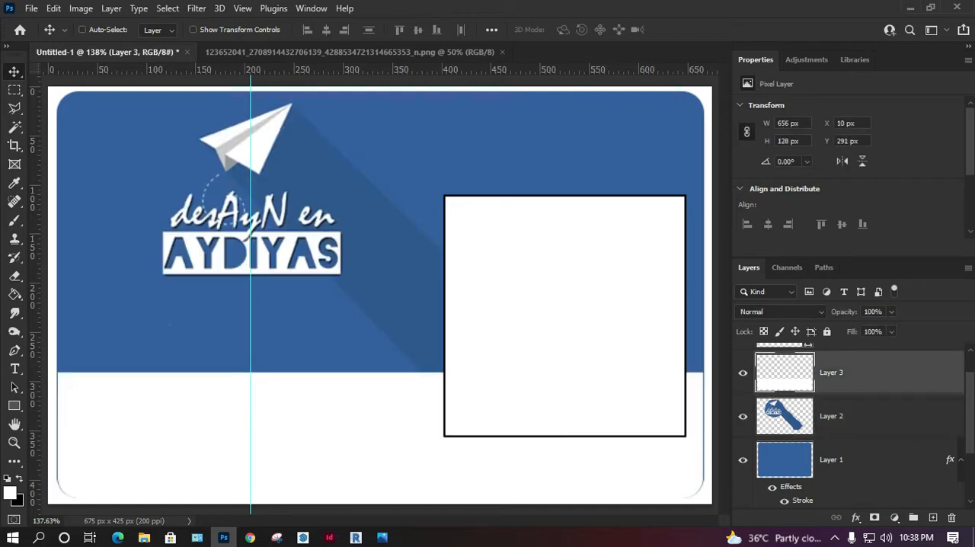
key("Up")
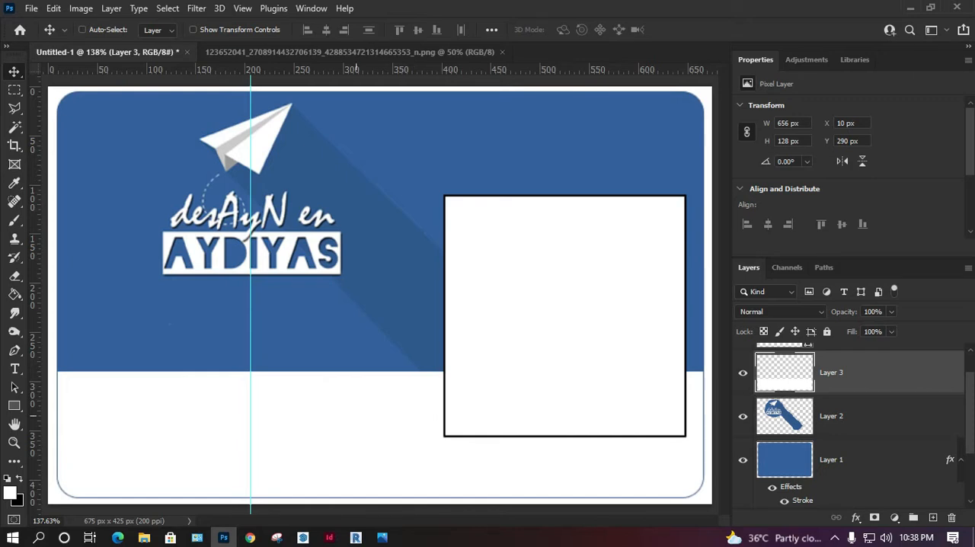
right_click(888, 59)
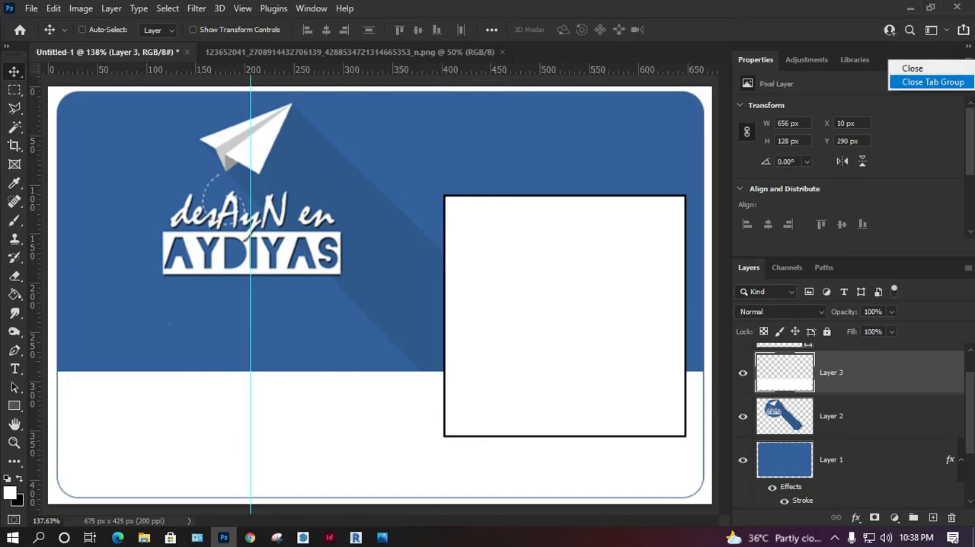
left_click(910, 81)
Step: Create a text box above the Photo layer, spanning the white strip beside the photo placeholder, with the text "Employee's Name"
left_click(829, 157)
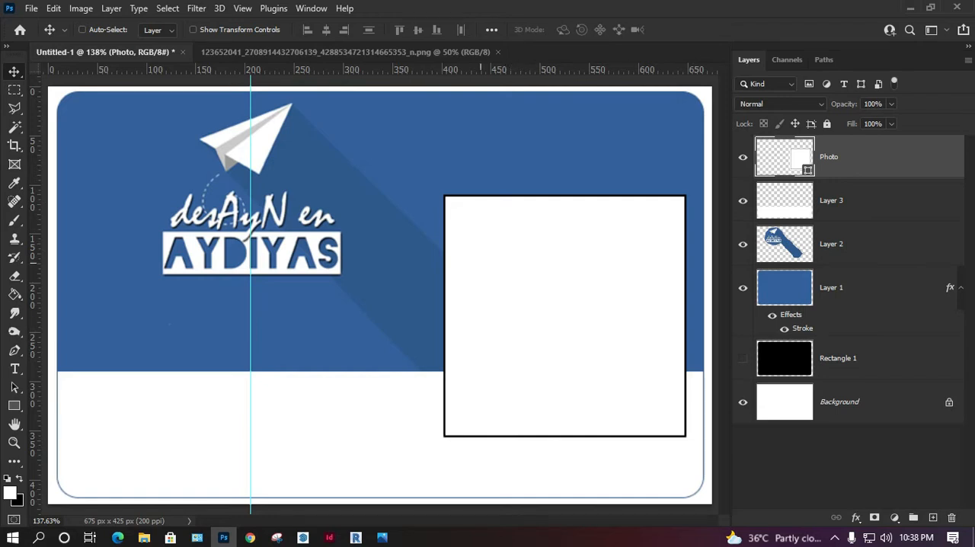
key("t")
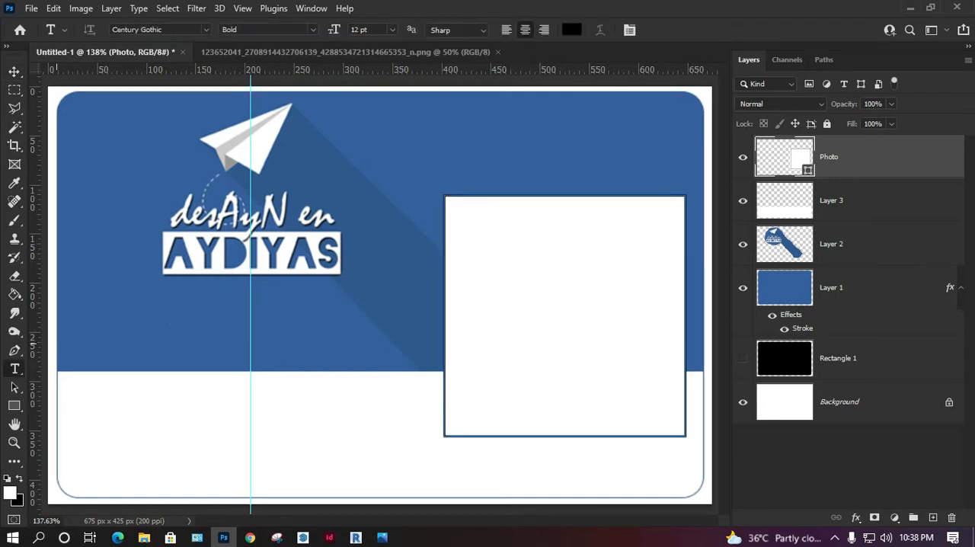
left_click_drag(58, 378, 445, 434)
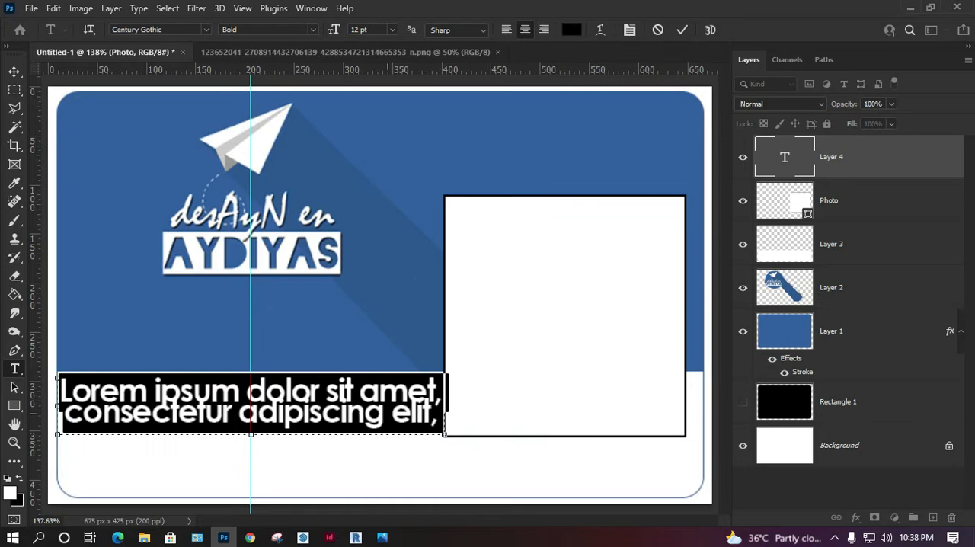
type("Employe")
type("es")
key("BackSpace")
type("e")
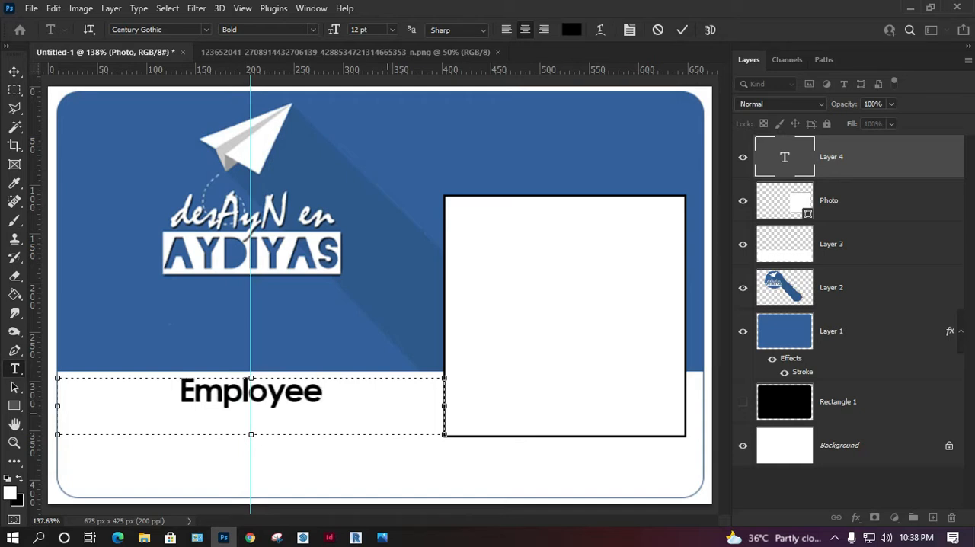
type("'s Name")
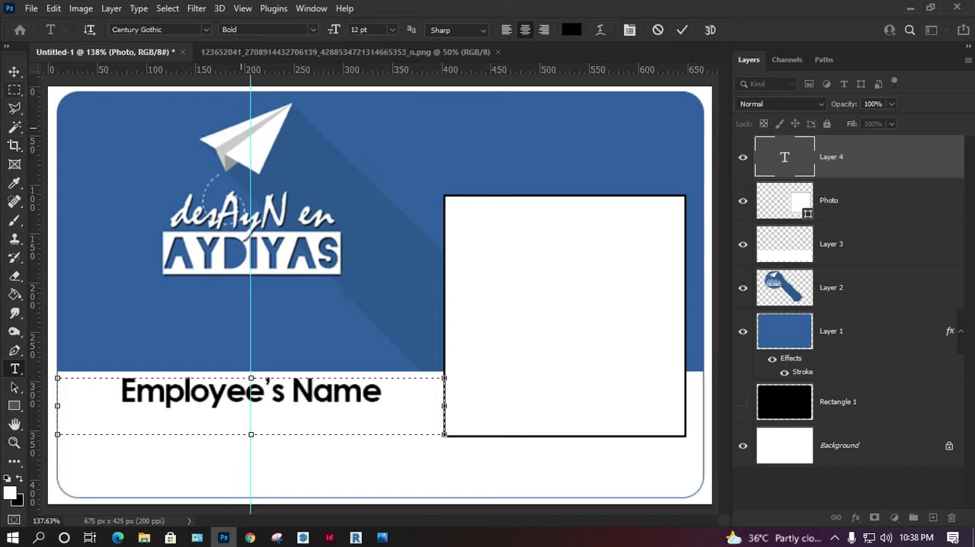
Step: Set the "Employee's Name" text to 14 pt and move it down within the white strip
key("ctrl+a")
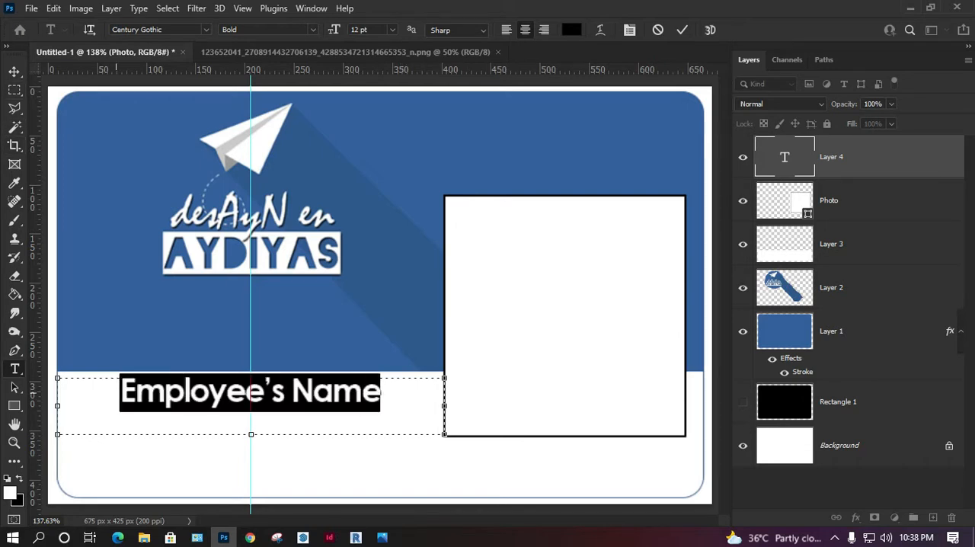
left_click(391, 30)
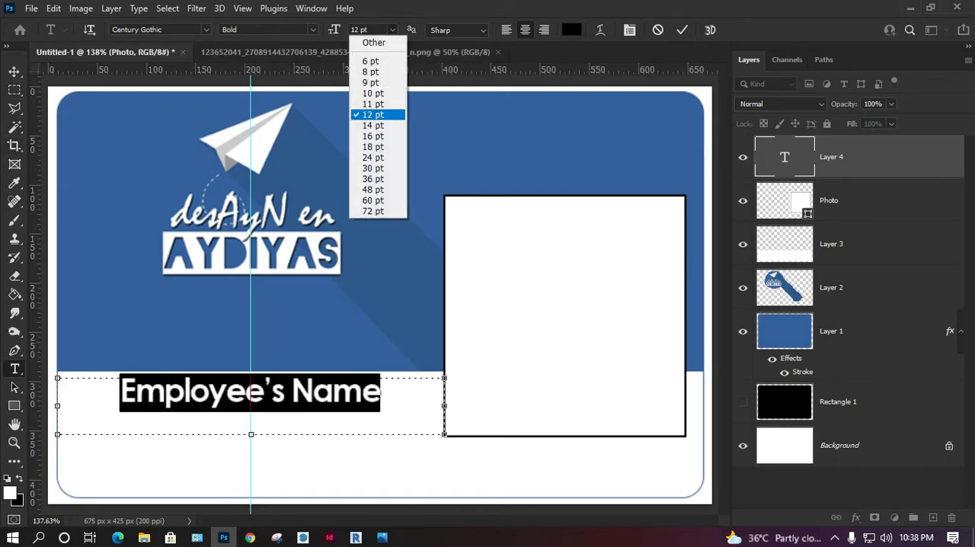
left_click(375, 127)
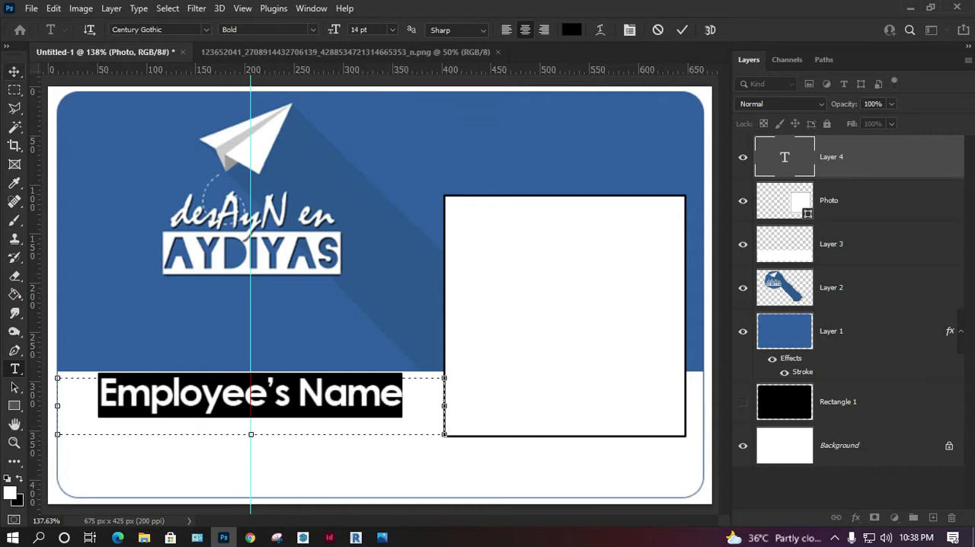
left_click(14, 71)
key("Down")
key("Down")
key("Down")
key("Down")
key("Down")
key("Down")
key("Down")
key("Down")
key("Down")
key("Down")
key("Down")
key("Down")
key("Down")
key("Down")
key("Down")
key("Down")
key("Down")
key("Down")
key("Down")
key("Down")
key("Up")
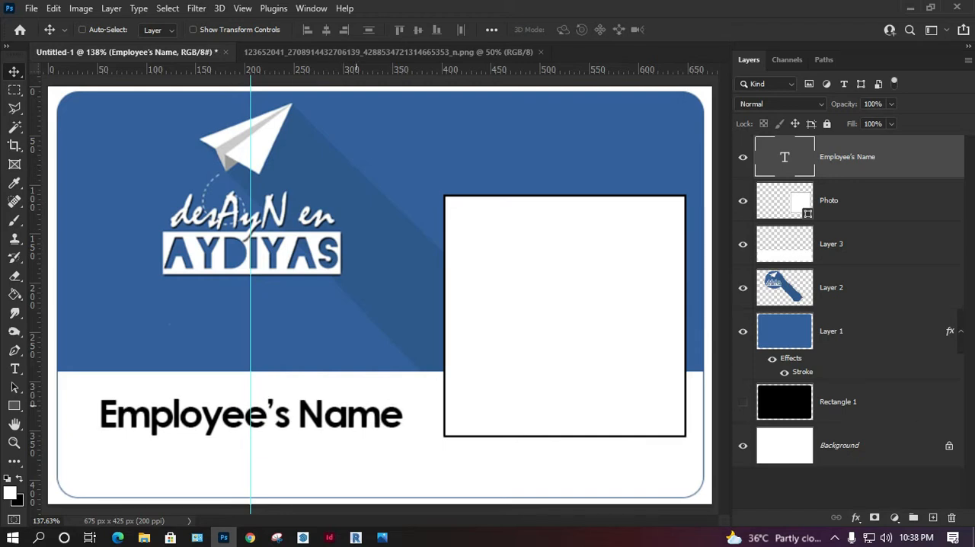
Step: Duplicate the "Employee's Name" text directly below itself and replace the copy's wording with "Position"
left_click_drag(342, 390, 343, 427)
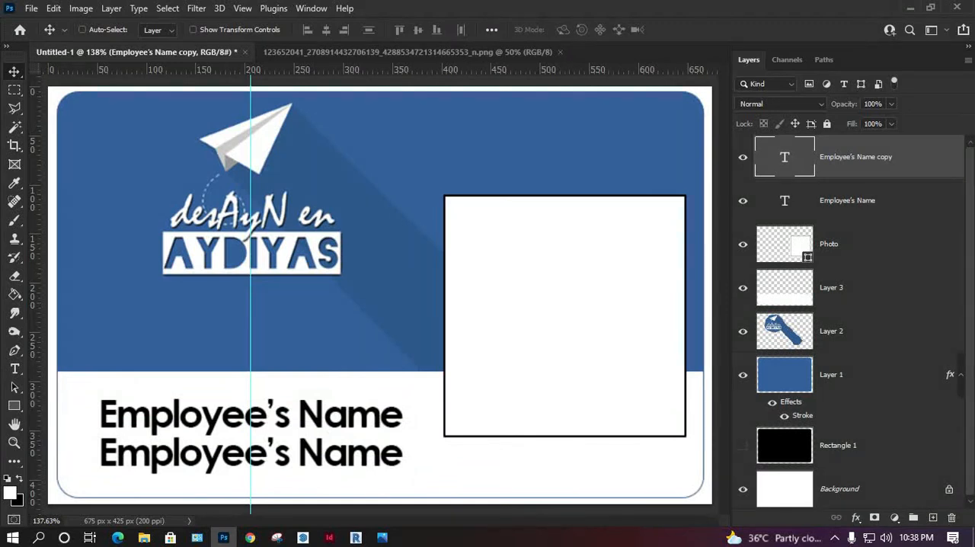
double_click(784, 157)
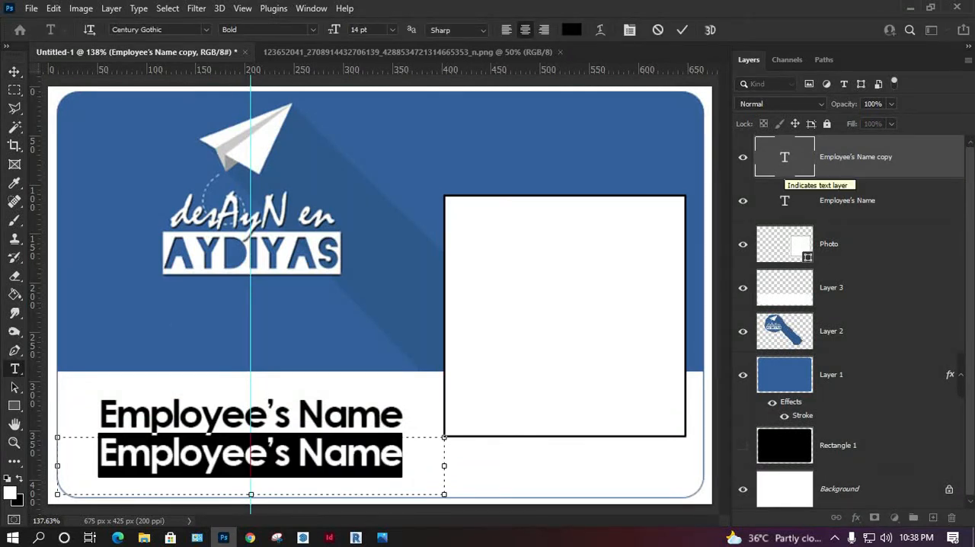
type("Position")
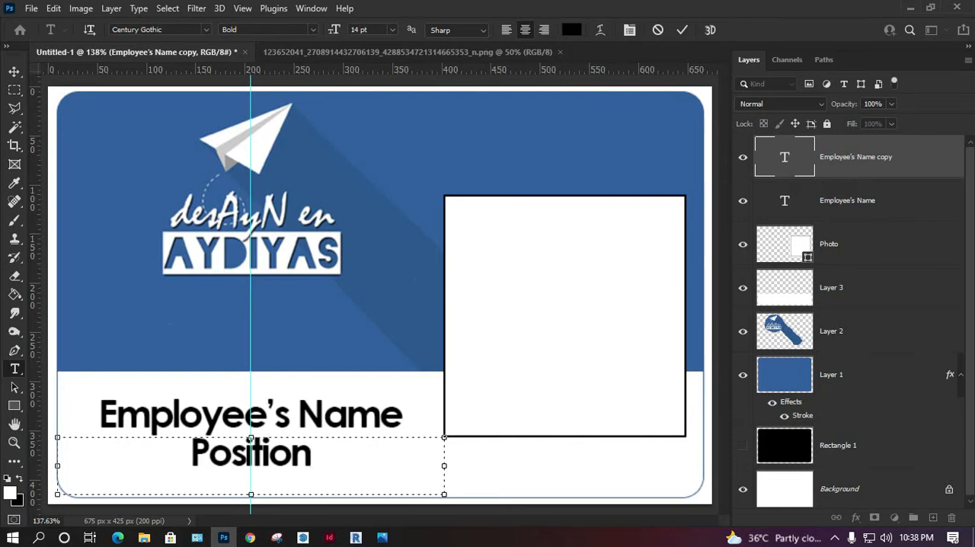
left_click(14, 71)
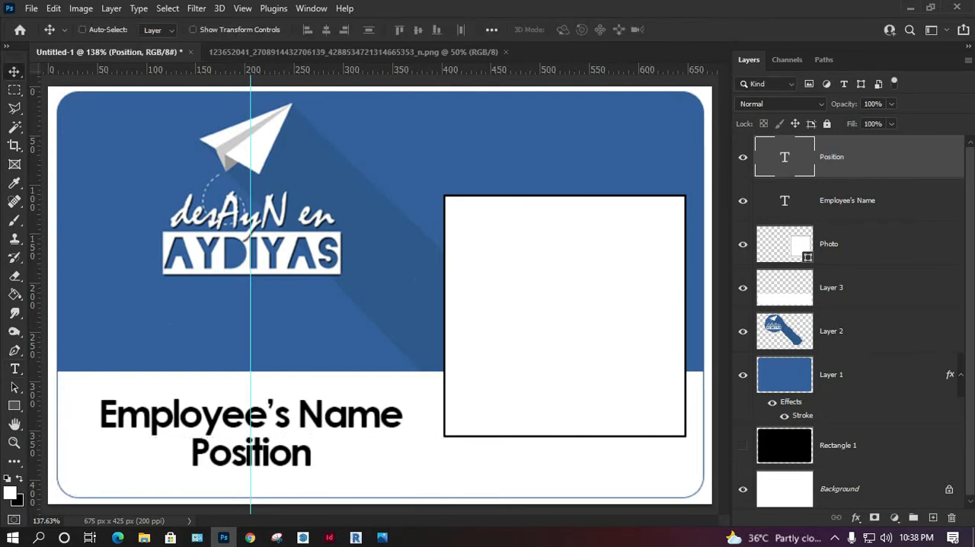
double_click(784, 200)
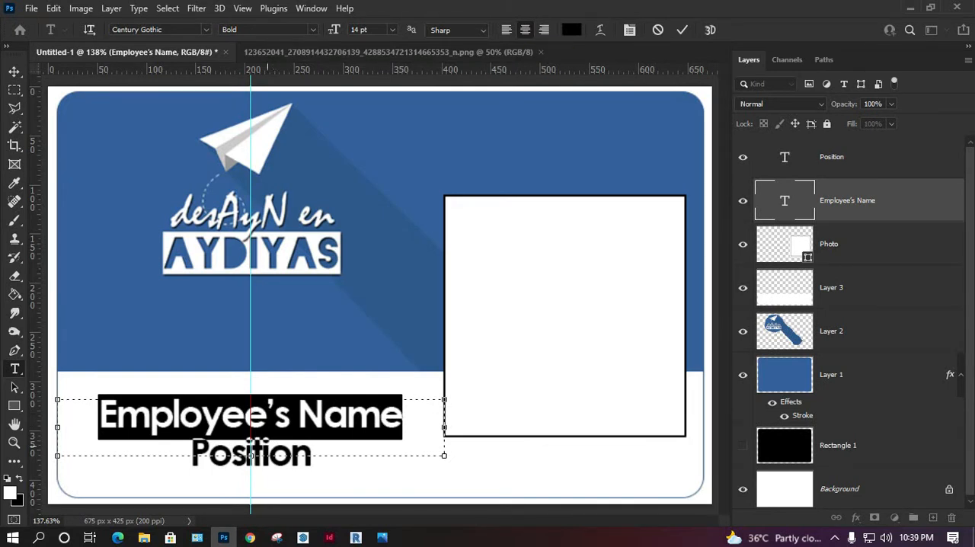
left_click(15, 71)
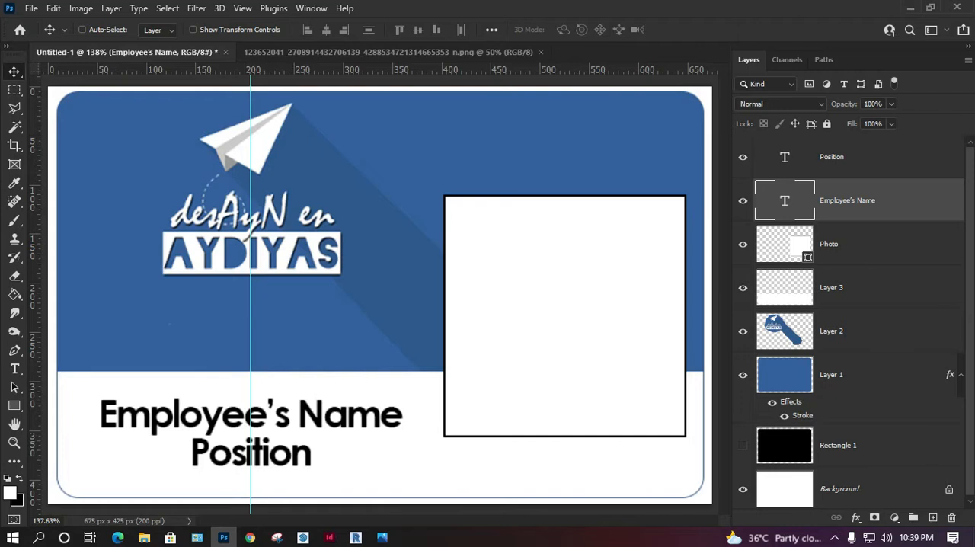
Step: Change the "Position" text to the Regular font style at 12 pt
double_click(784, 157)
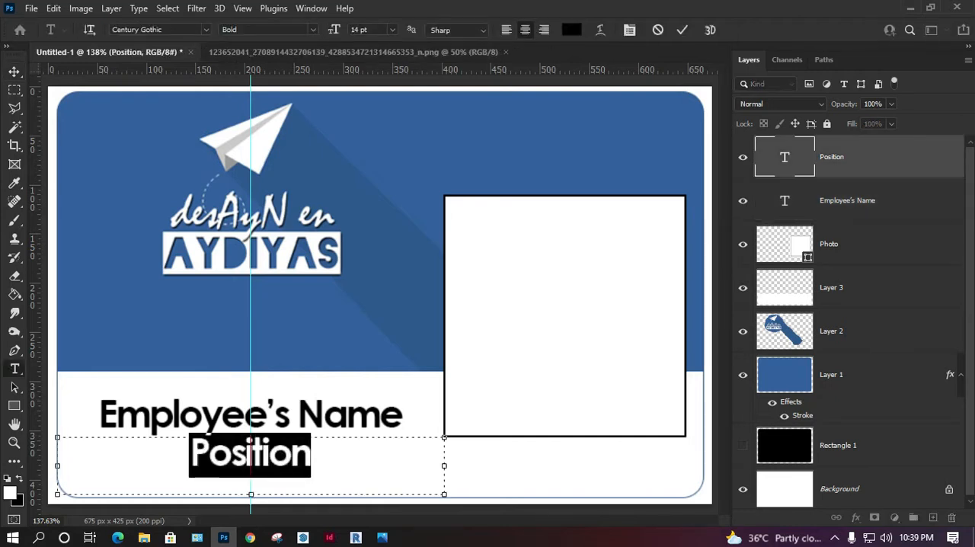
left_click(266, 29)
left_click(247, 38)
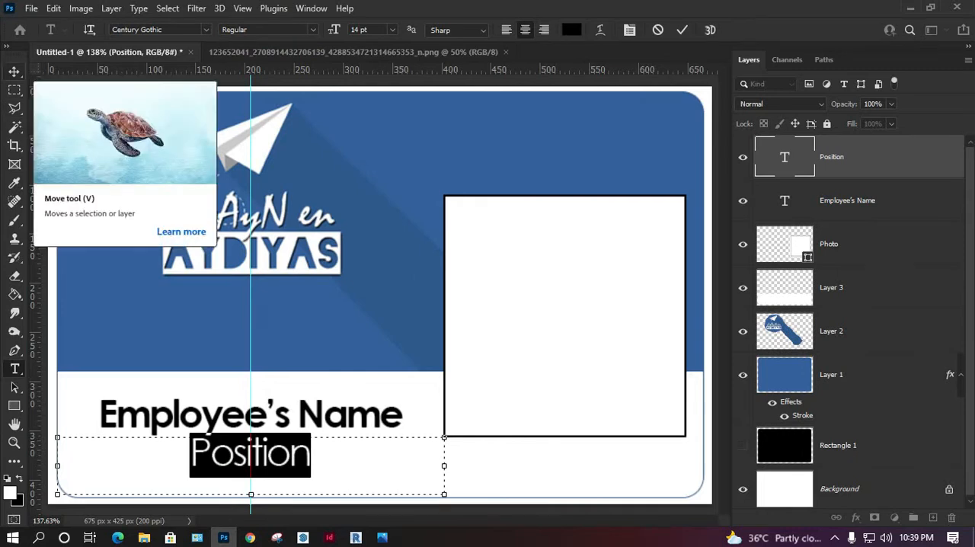
left_click(14, 70)
double_click(784, 157)
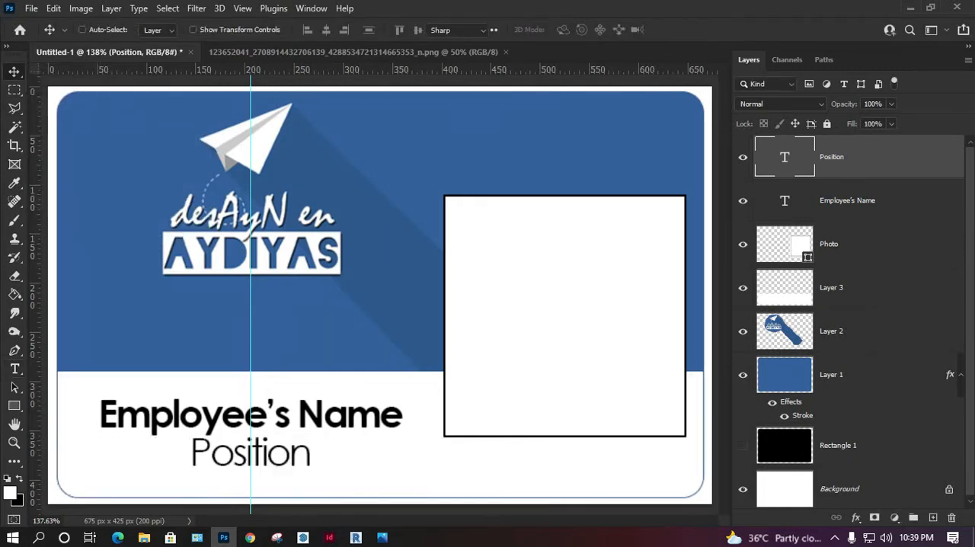
left_click(392, 30)
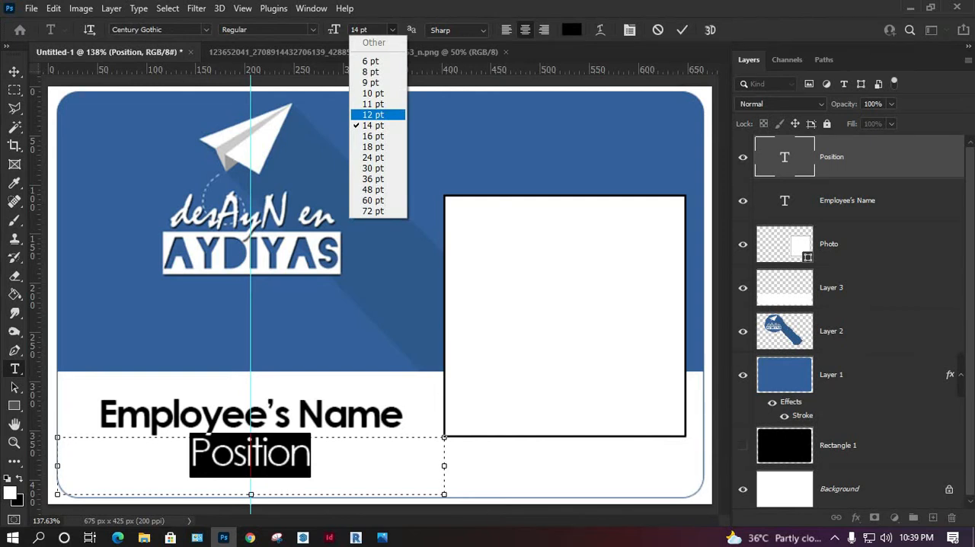
left_click(370, 104)
left_click(14, 71)
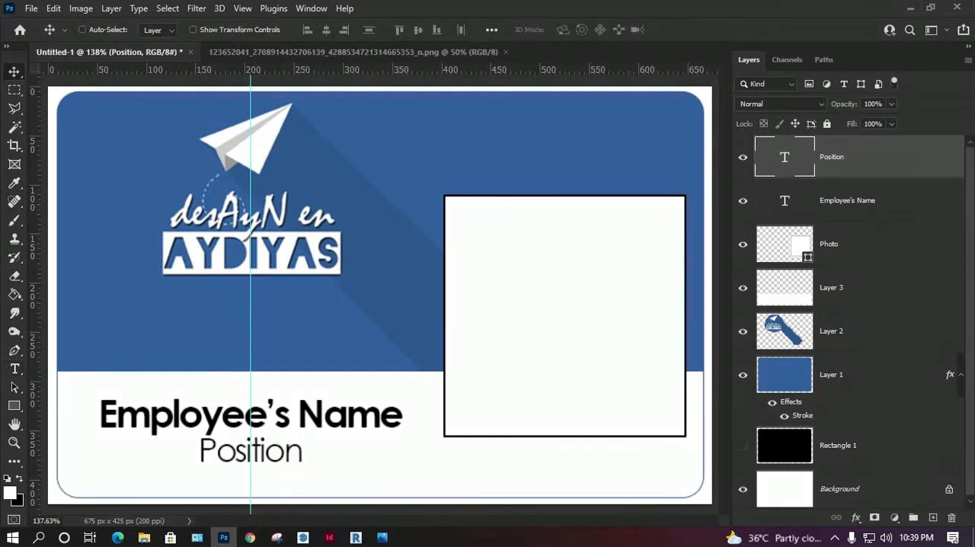
Step: Nudge the "Position" text down a few pixels to widen the gap below "Employee's Name"
key("Down")
key("Down")
key("Down")
key("Down")
key("Down")
key("Down")
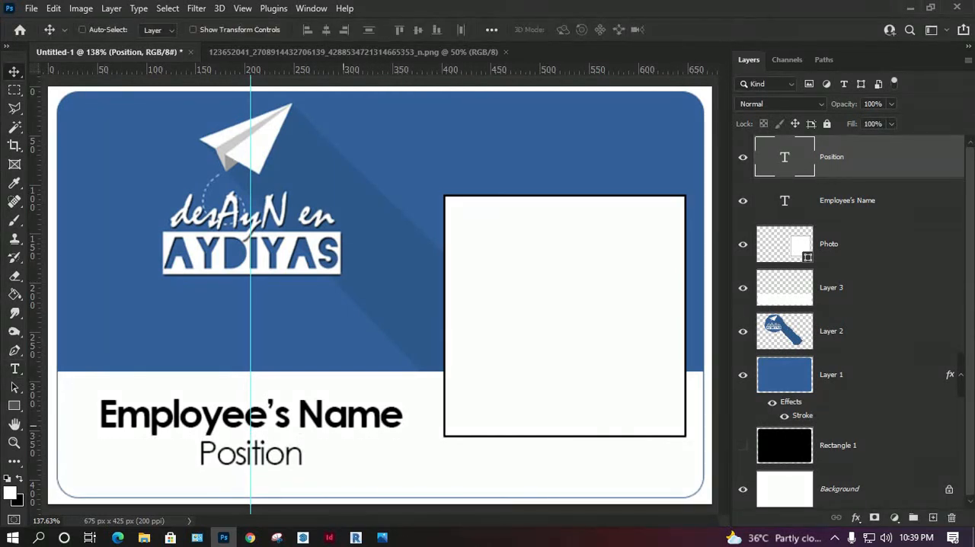
key("Down")
key("Down")
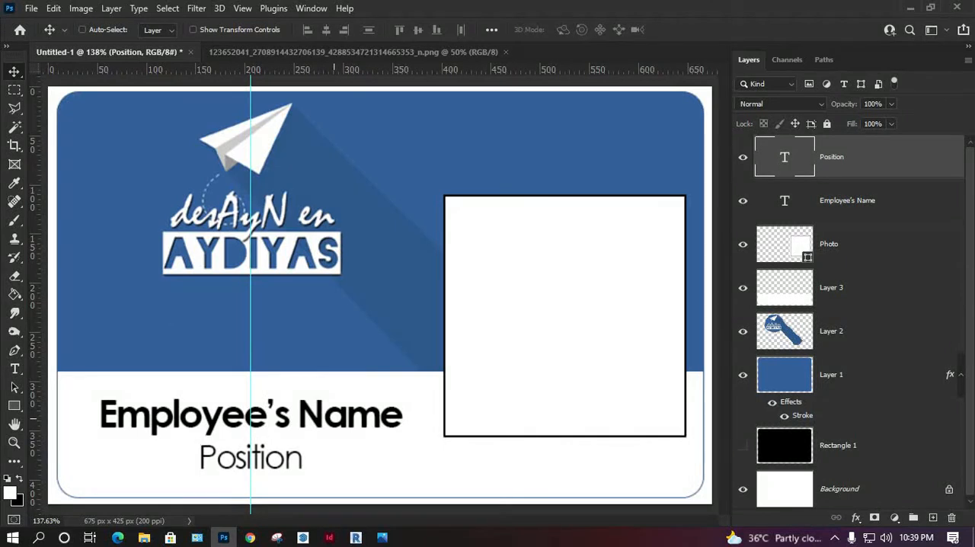
Step: Nudge the "Position" text up slightly and place a duplicate above the photo placeholder reading "Employees No:"
key("Up")
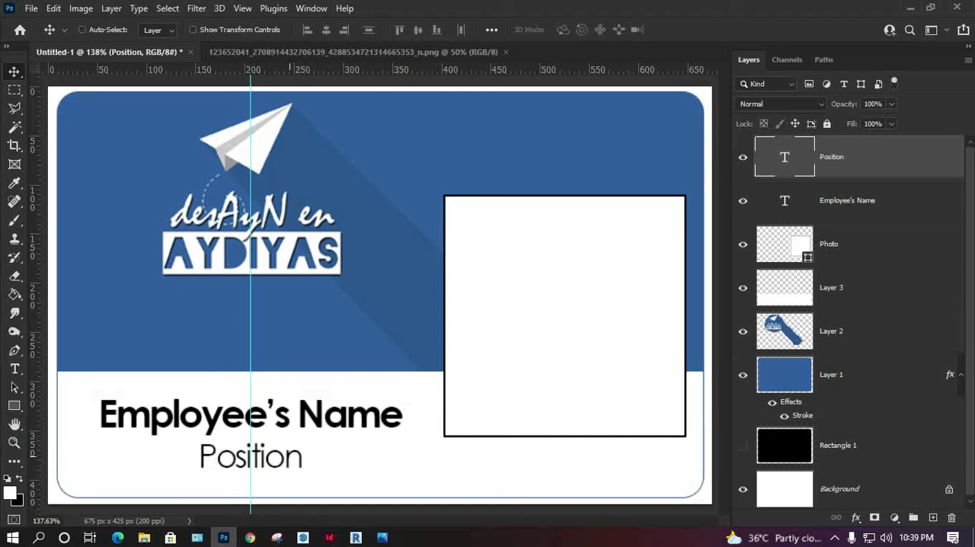
left_click_drag(290, 459, 451, 148)
double_click(450, 149)
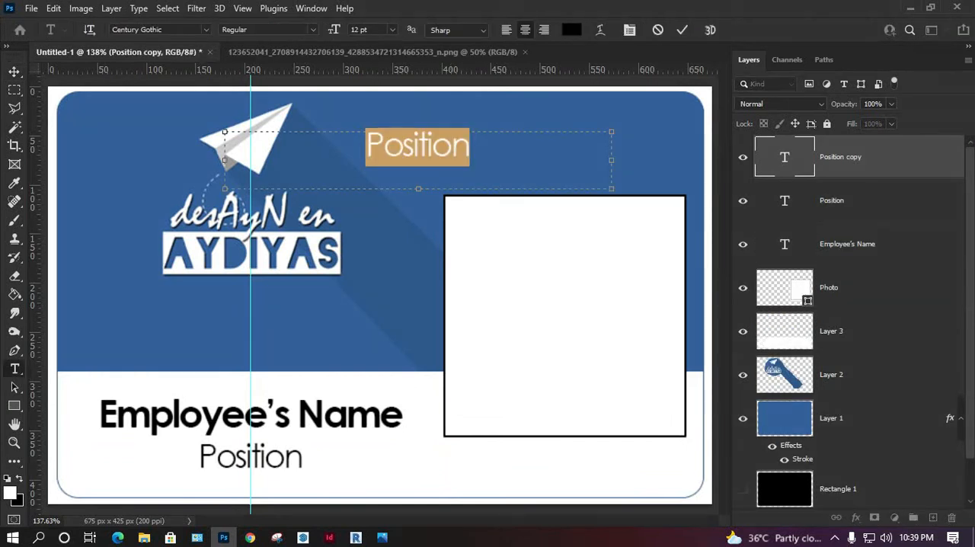
type("Emplo")
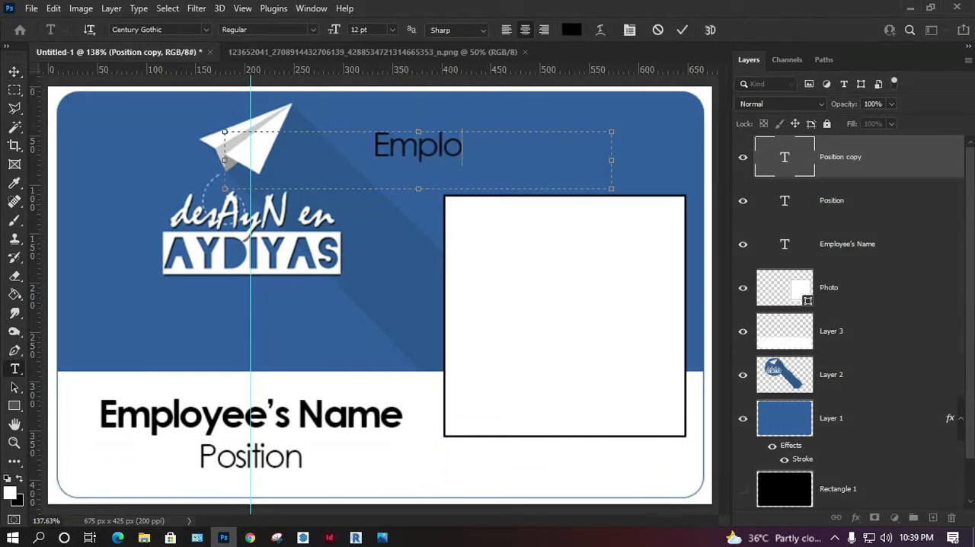
type("yees")
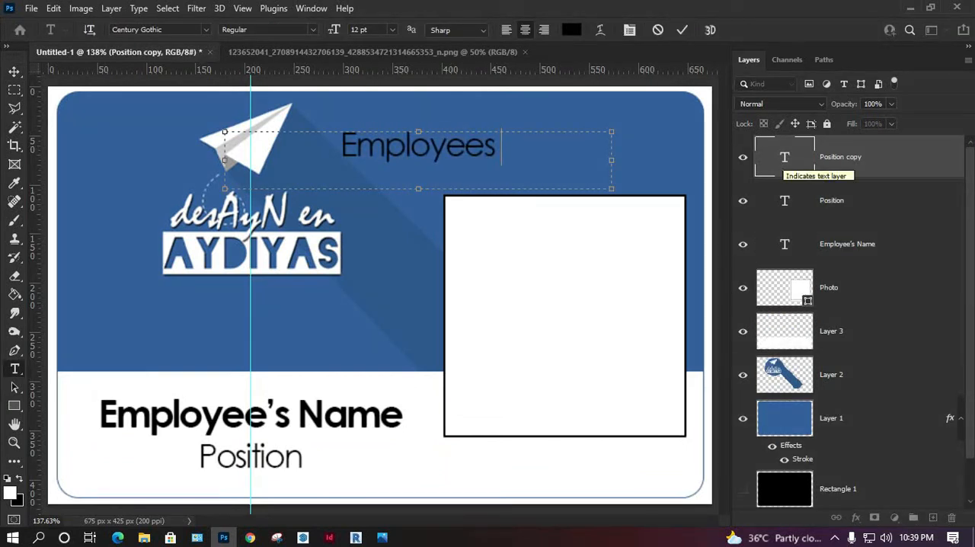
type(" No:")
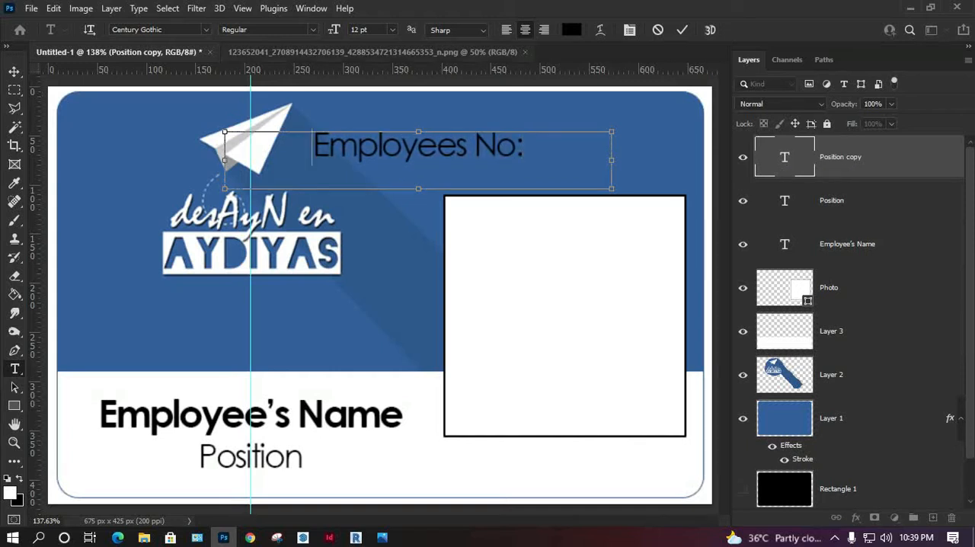
Step: Set the "Employees No:" text to 9 pt with right alignment and narrow its text box from the left side
key("ctrl+a")
left_click(392, 30)
left_click(371, 83)
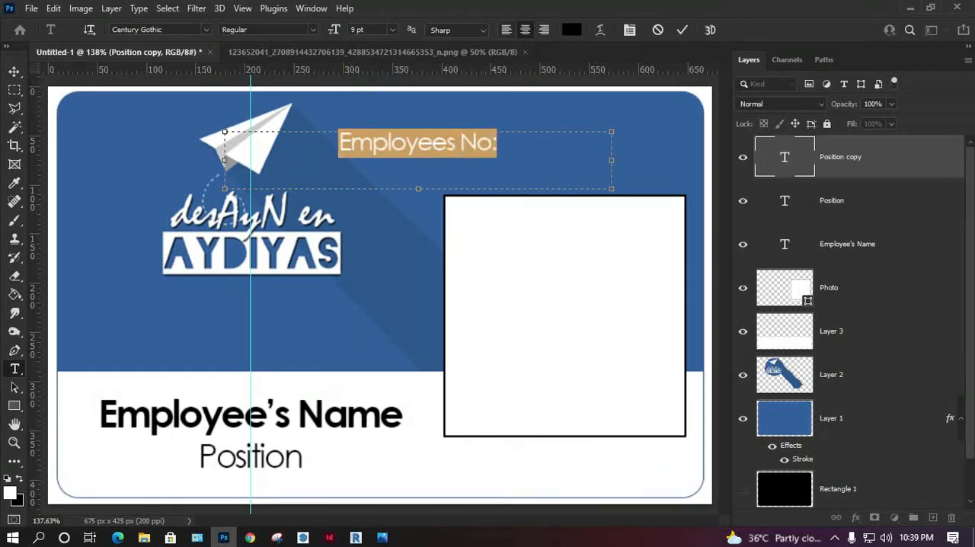
left_click(543, 30)
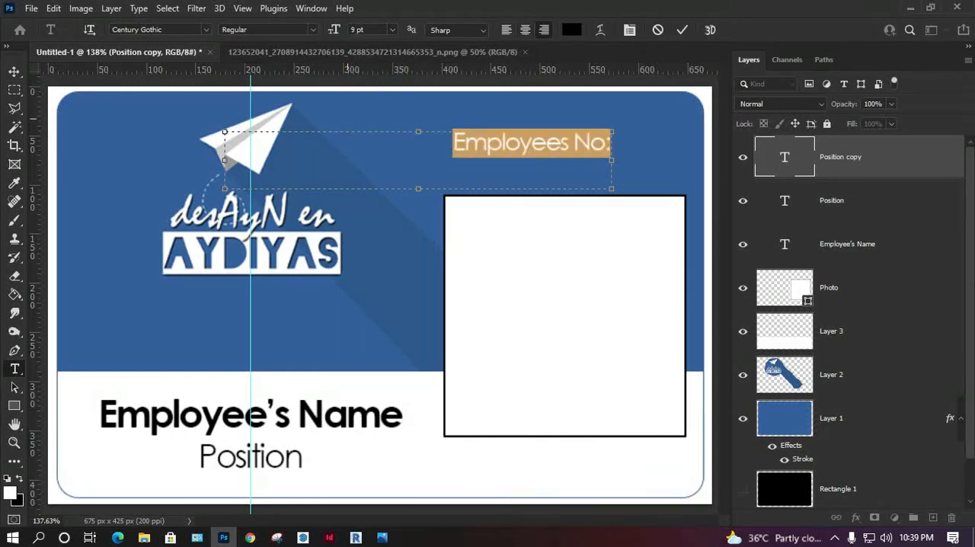
left_click_drag(225, 160, 432, 160)
left_click(15, 72)
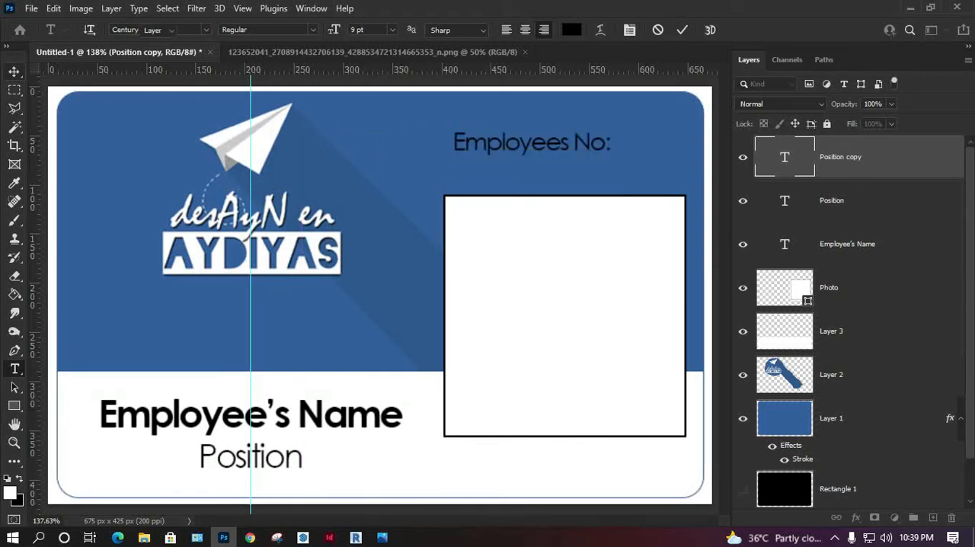
Step: Reposition the "Employees No:" text above the photo placeholder and place a left-aligned duplicate directly to its right
mouse_move(533, 141)
left_mouse_down()
mouse_move(460, 142)
mouse_move(463, 131)
mouse_move(542, 131)
left_mouse_up()
left_click_drag(606, 128, 619, 128)
double_click(619, 131)
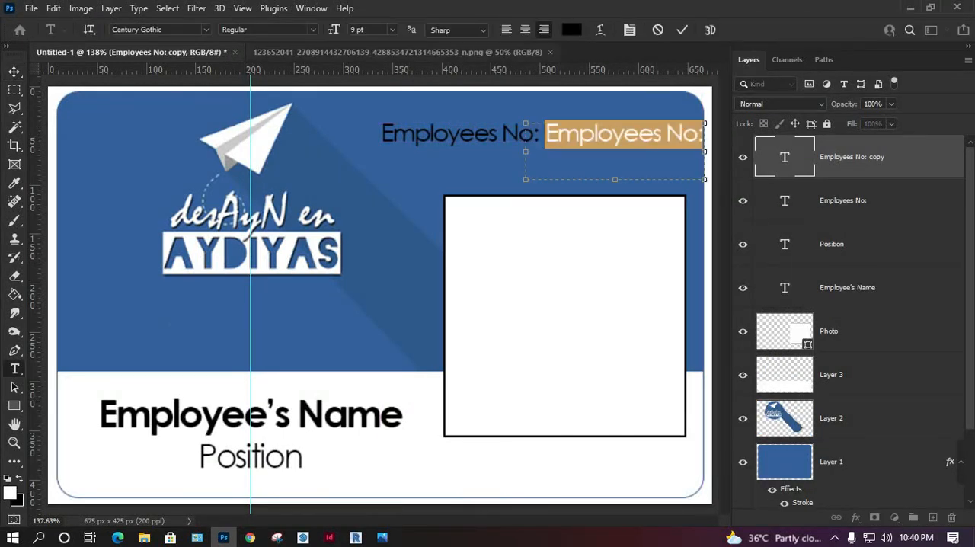
left_click(506, 29)
left_click(14, 70)
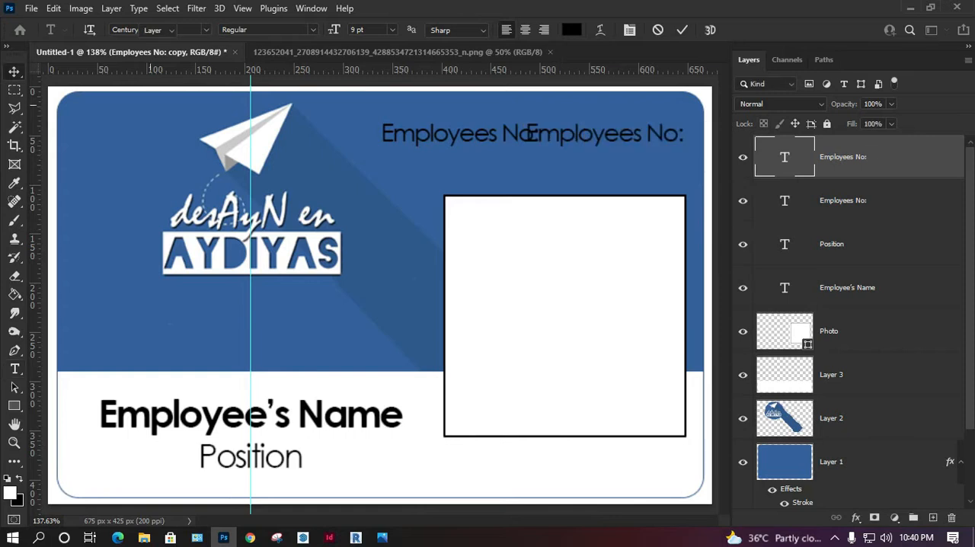
left_click_drag(602, 136, 616, 135)
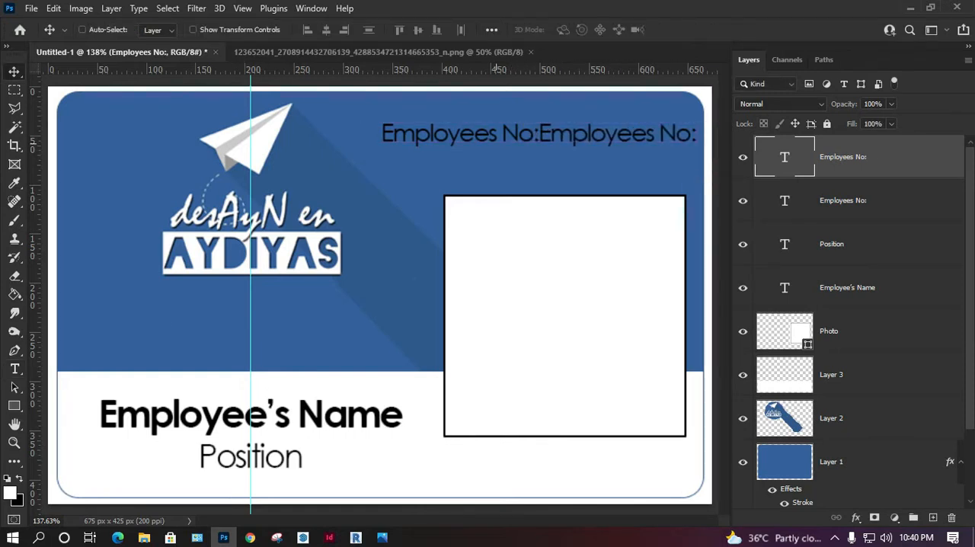
Step: Replace the right-hand "Employees No:" copy's wording with "ID No" and nudge it slightly right
double_click(617, 134)
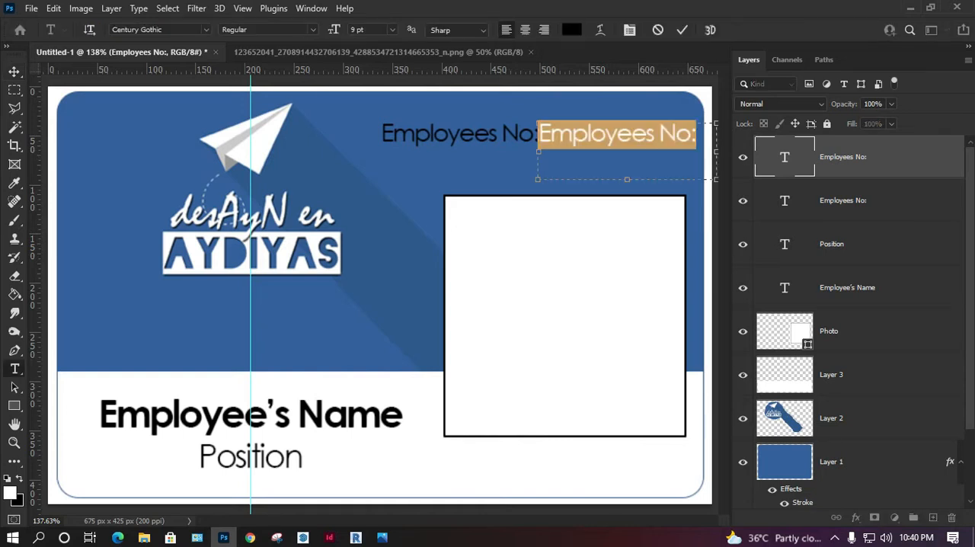
left_click(617, 134)
key("ctrl+a")
type("ID")
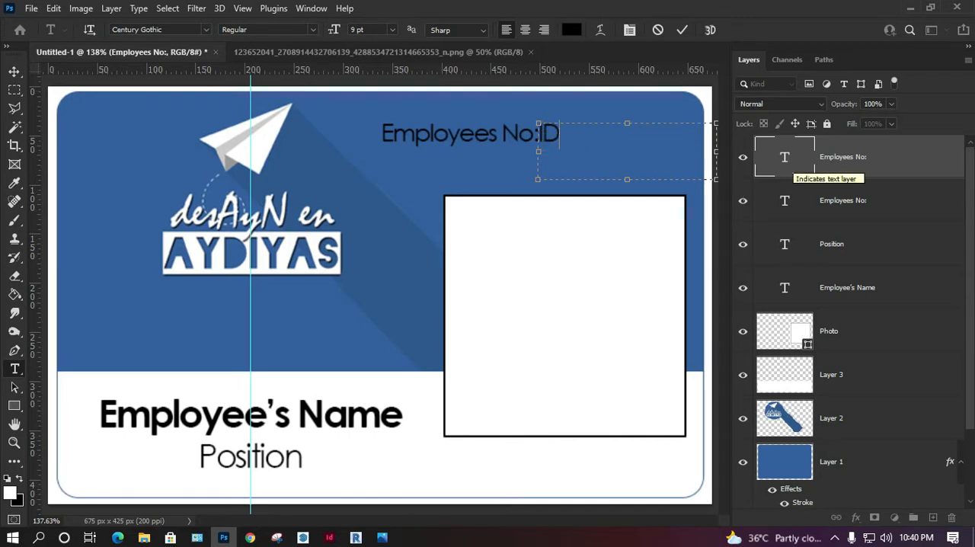
type(" No")
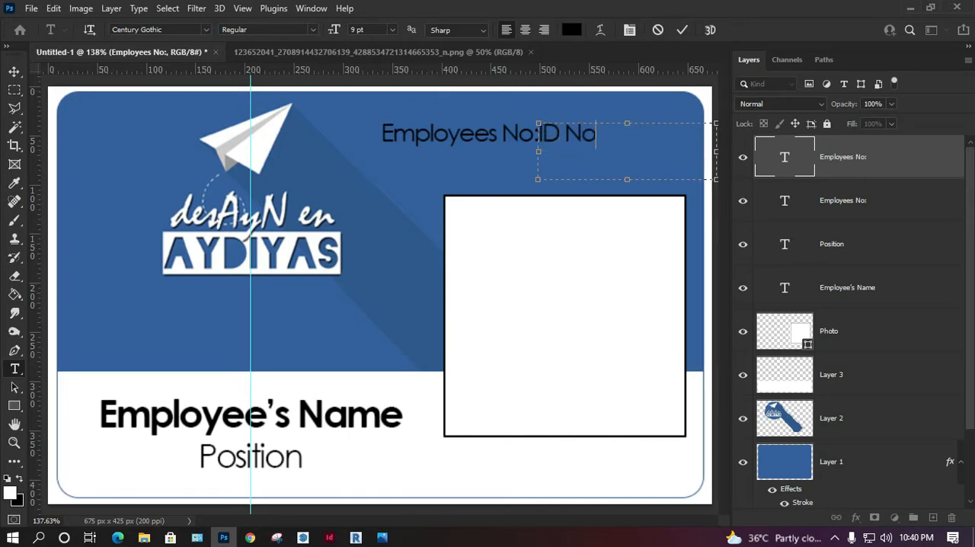
left_click(15, 72)
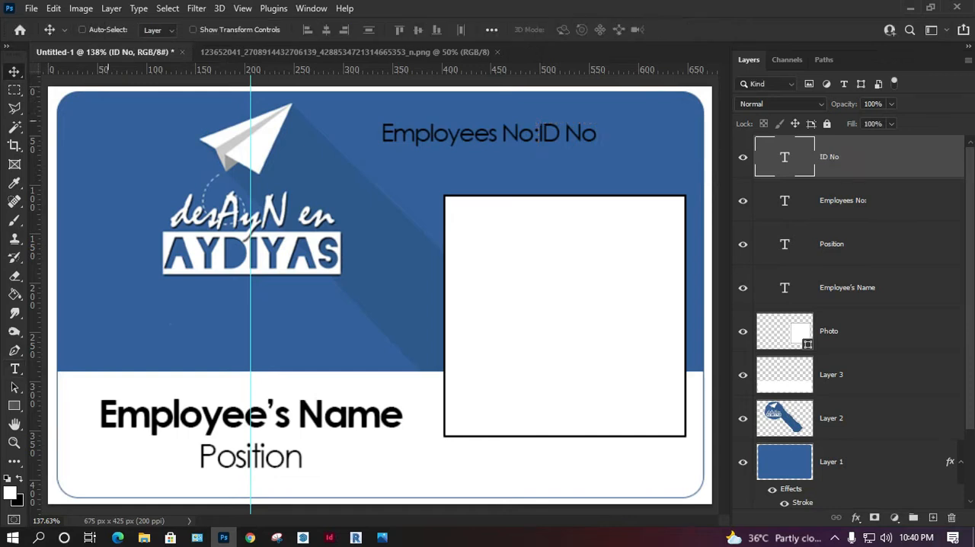
key("Right")
key("Right")
key("Right")
Step: Increase the "ID No" text size to 11 pt
double_click(784, 157)
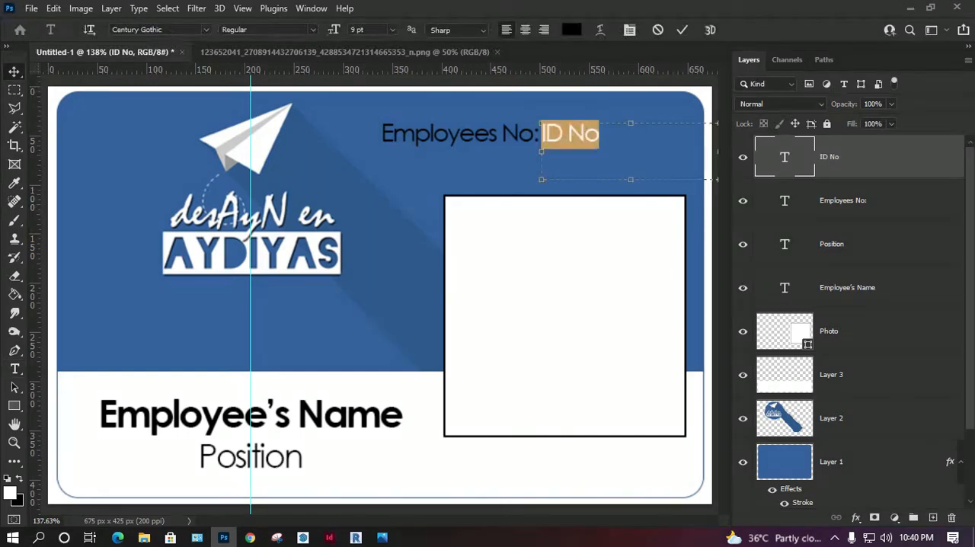
left_click(392, 30)
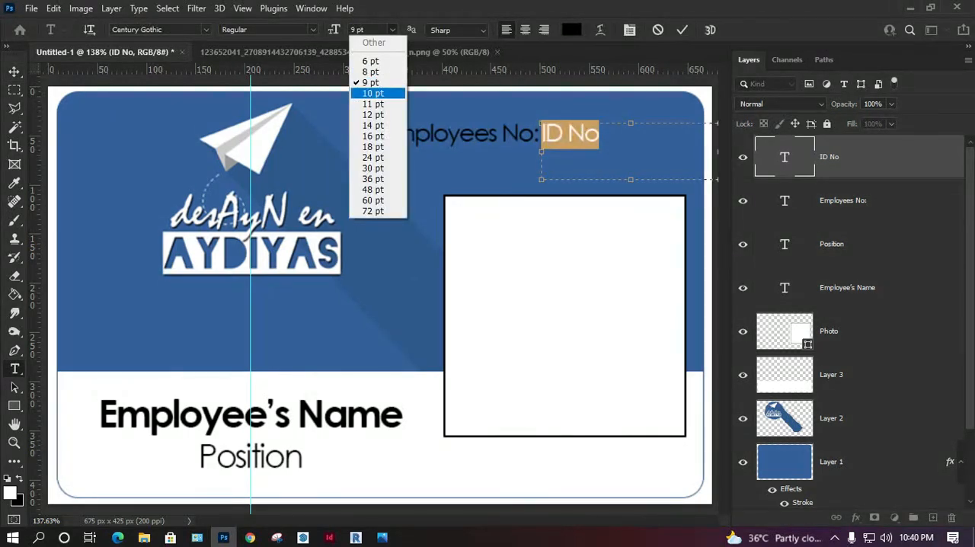
left_click(375, 79)
left_click(392, 30)
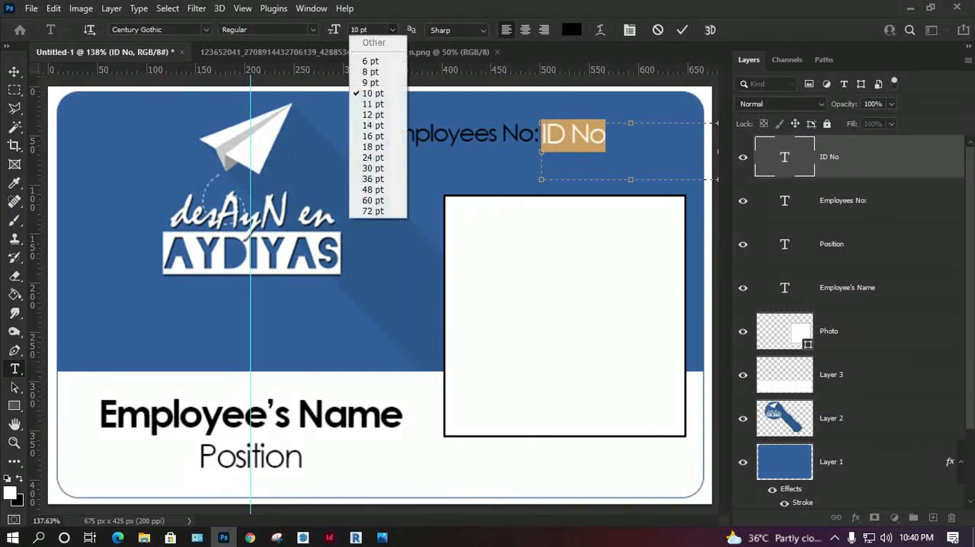
left_click(374, 104)
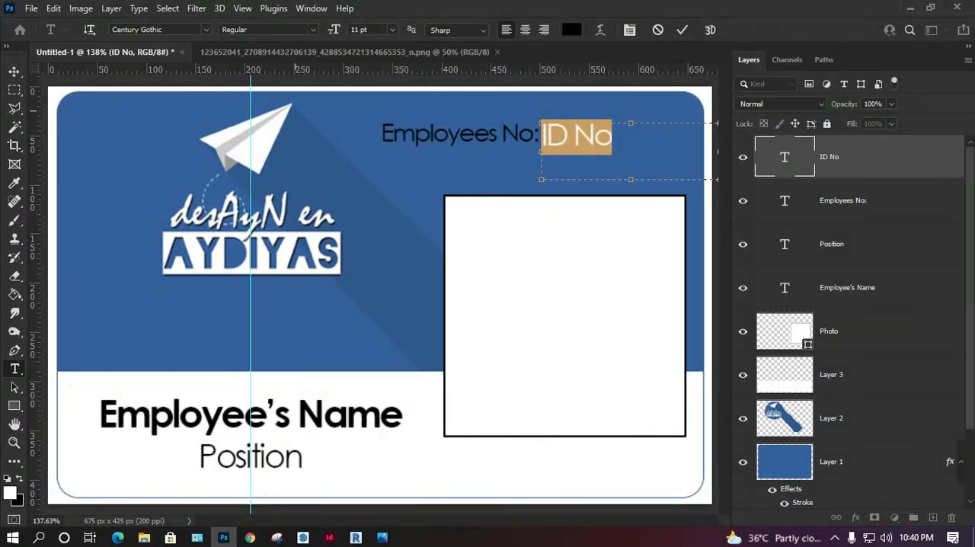
left_click(15, 71)
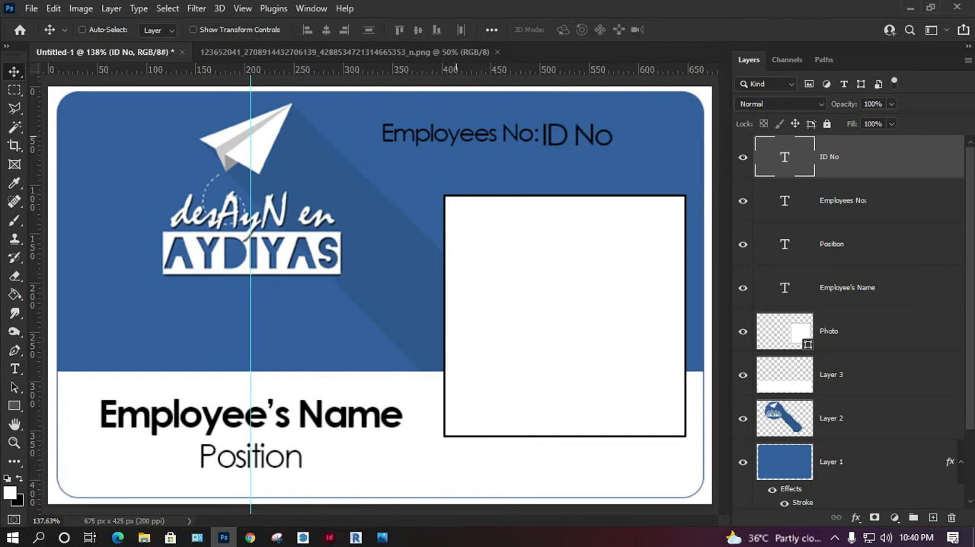
Step: Nudge the "ID No" text a few pixels right and up to line it up beside "Employees No:"
key("Left")
key("Right")
key("Right")
key("Right")
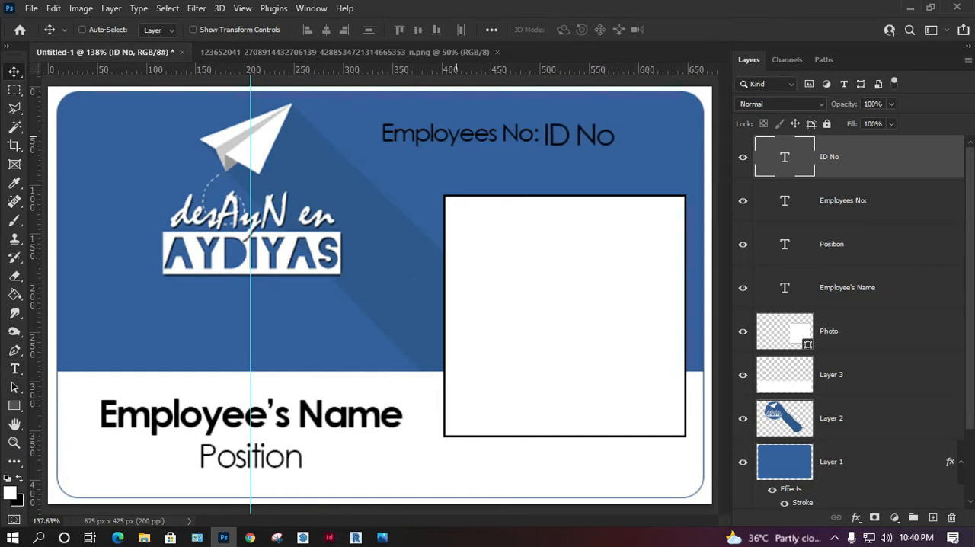
key("Up")
key("Up")
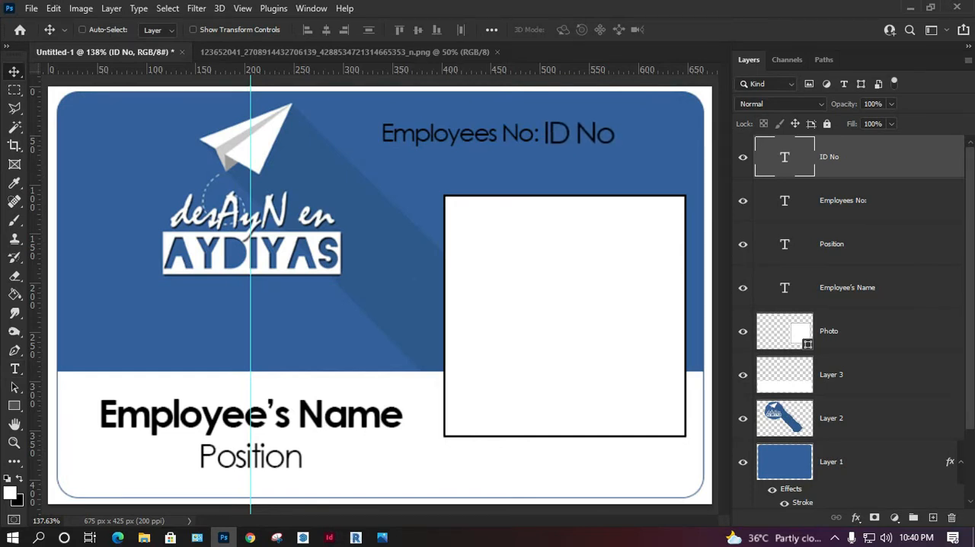
Step: Change the "ID No" text colour to white (ffffff)
double_click(784, 157)
left_click(571, 30)
type("ffffff")
key("Return")
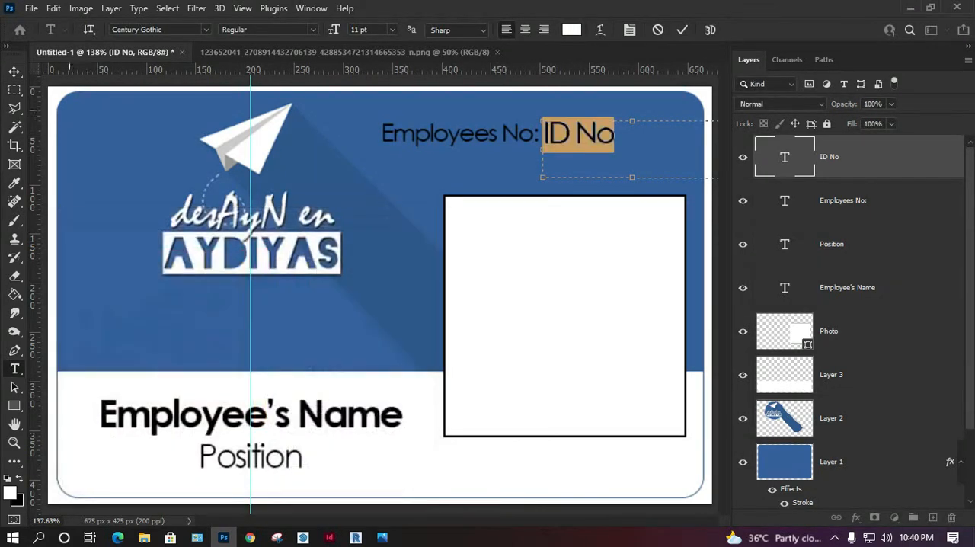
key("ctrl+Return")
Step: Change the "Employees No:" text colour to white (ffffff)
double_click(784, 201)
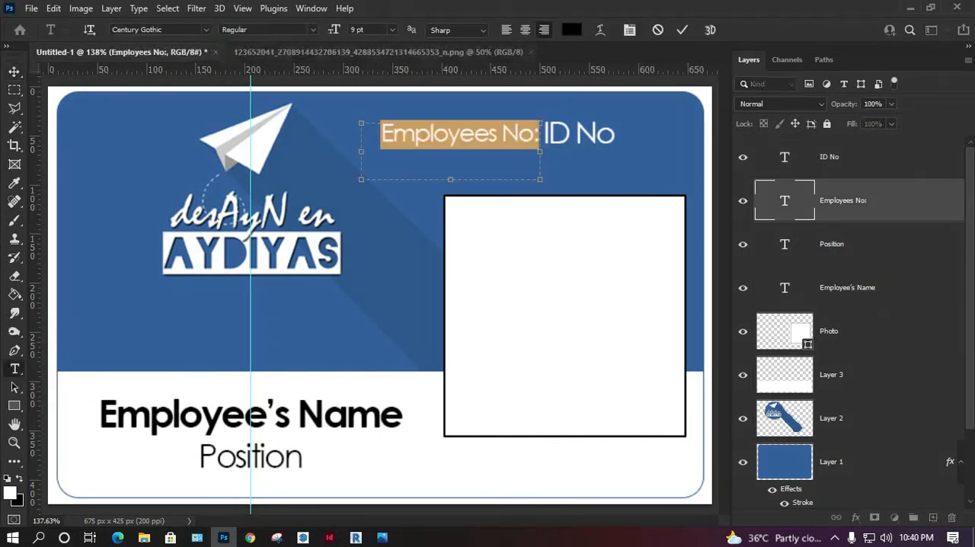
left_click(571, 30)
type("ffffff")
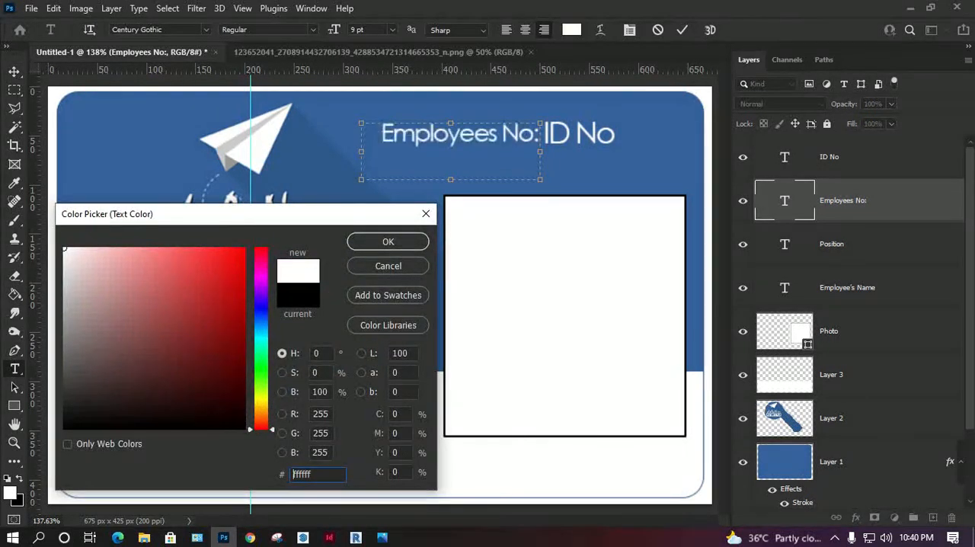
key("Return")
key("ctrl+Return")
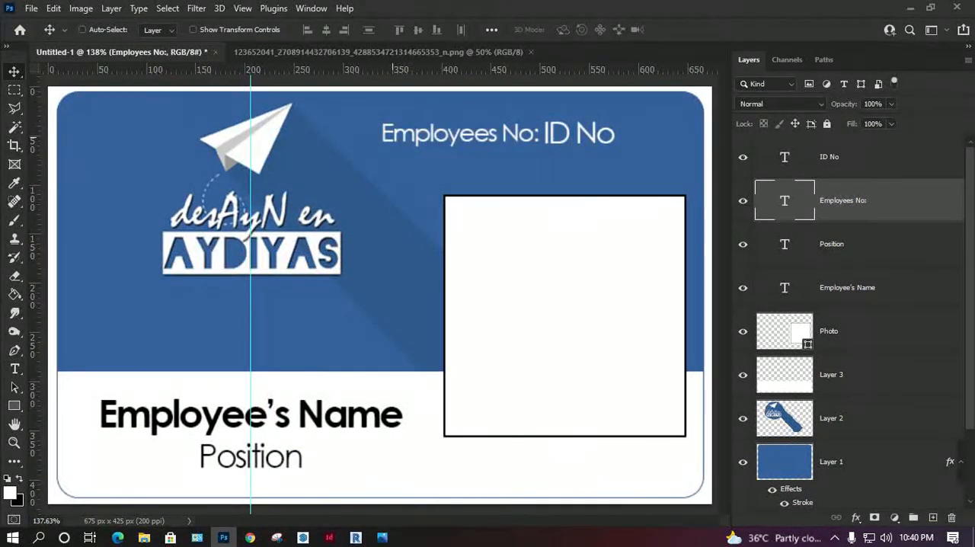
Step: Nudge the "Employees No:" text a few pixels left and slightly down to space and align it with "ID No"
key("Left")
key("Left")
key("Left")
key("Down")
key("Down")
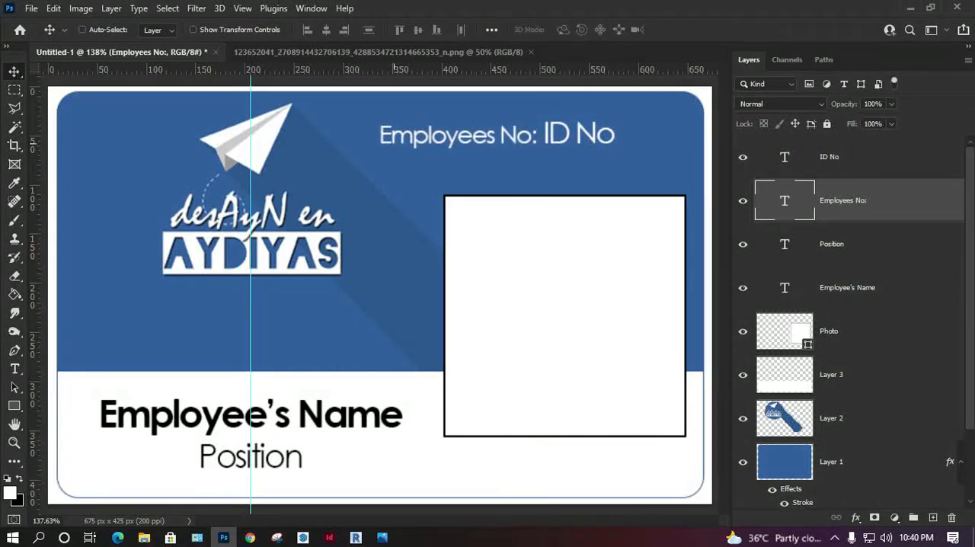
key("Up")
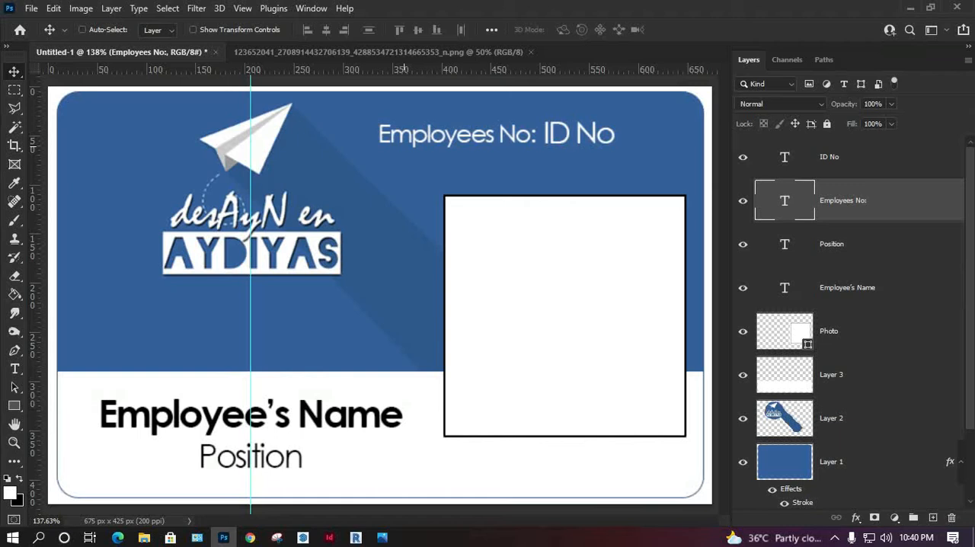
Step: Draw a rectangle about 303 x 40 px between the ID number text and the photo placeholder, and name its layer "Barcode"
key("u")
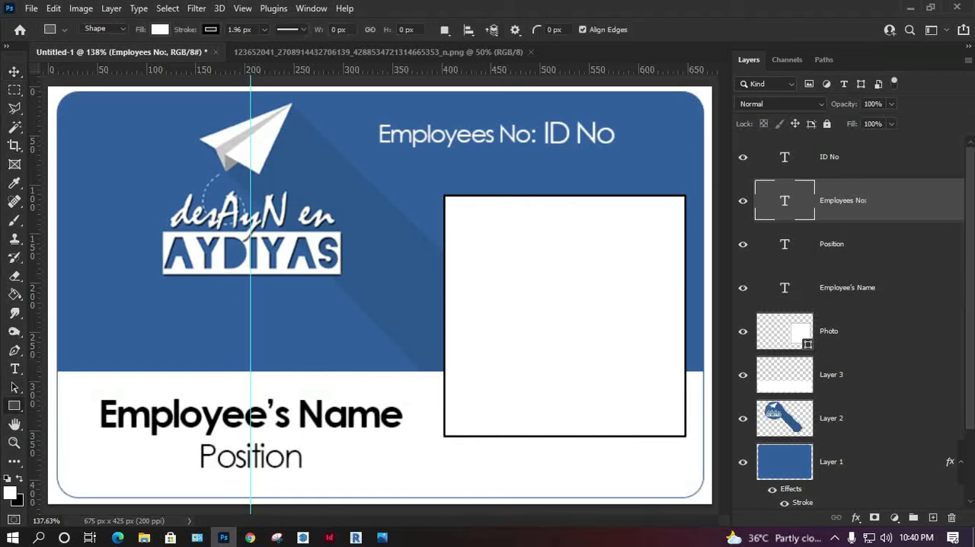
left_click_drag(385, 150, 682, 186)
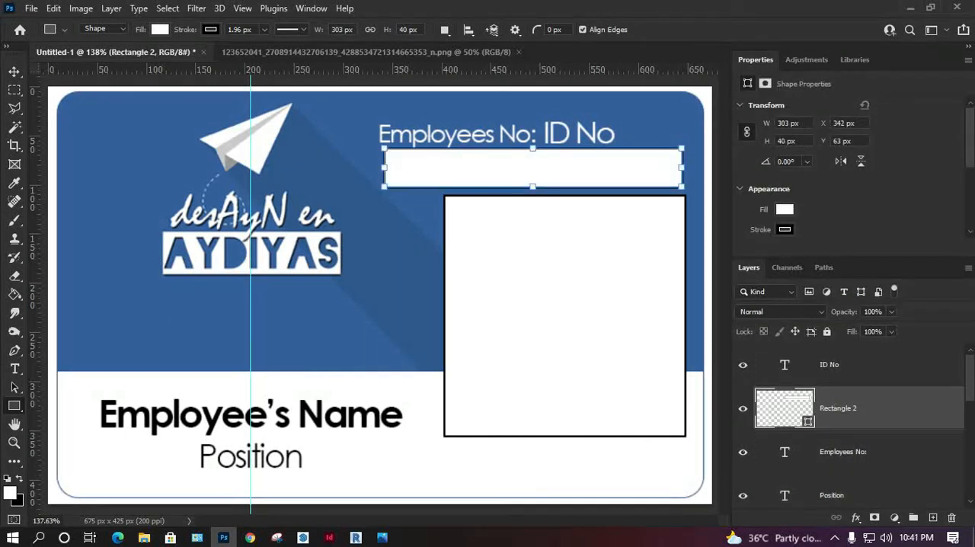
double_click(838, 408)
type("Barcode")
Step: Set the "Barcode" rectangle's fill to no colour and enlarge the layer list area
left_click(784, 208)
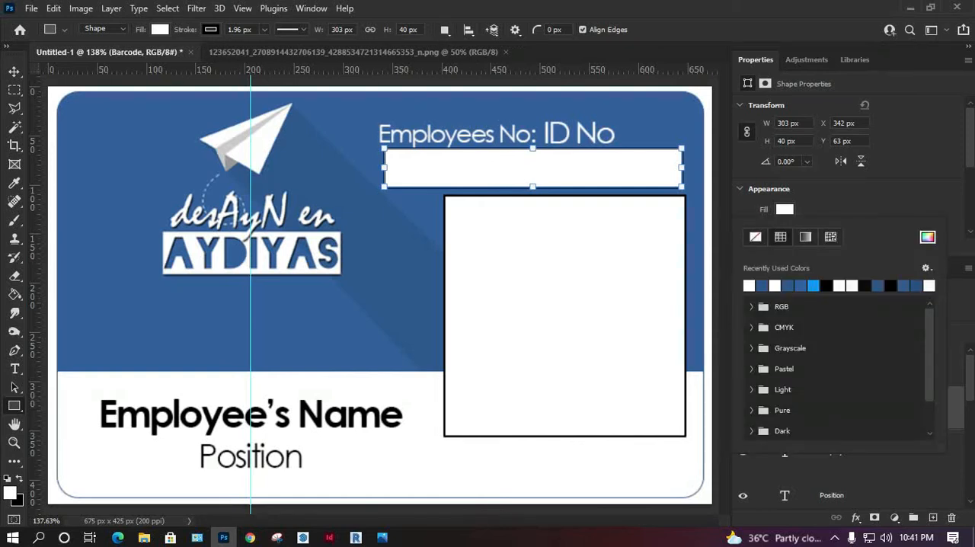
left_click(755, 237)
left_click(784, 209)
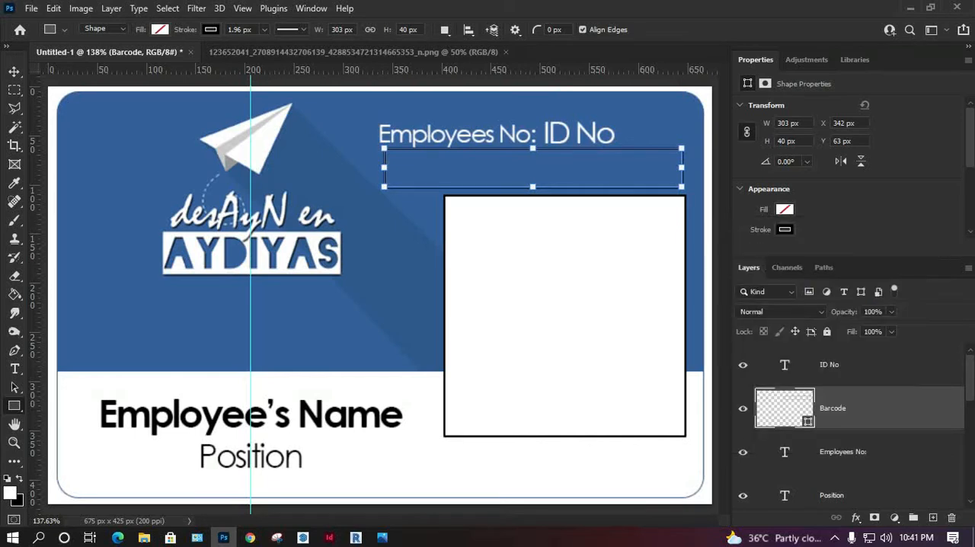
left_click(785, 230)
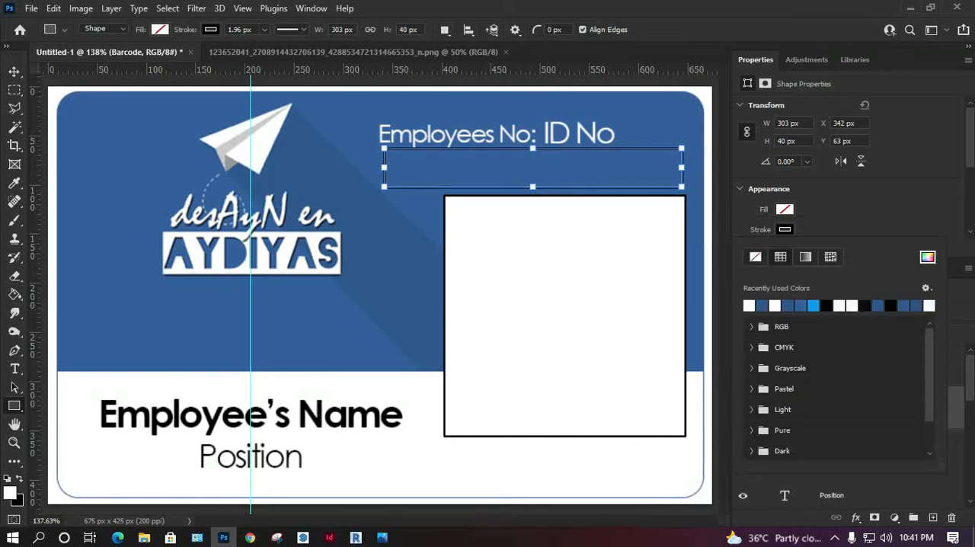
left_click(784, 229)
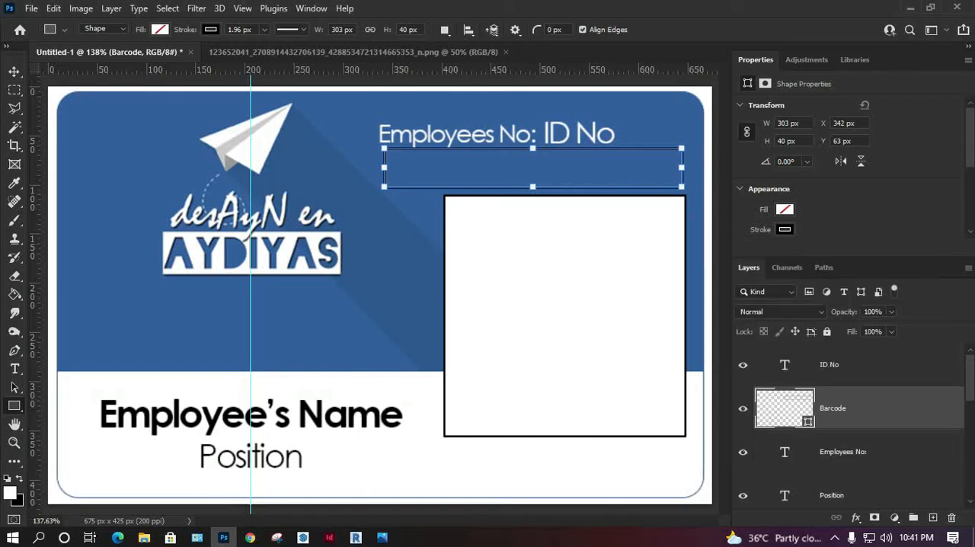
left_click_drag(837, 257, 838, 227)
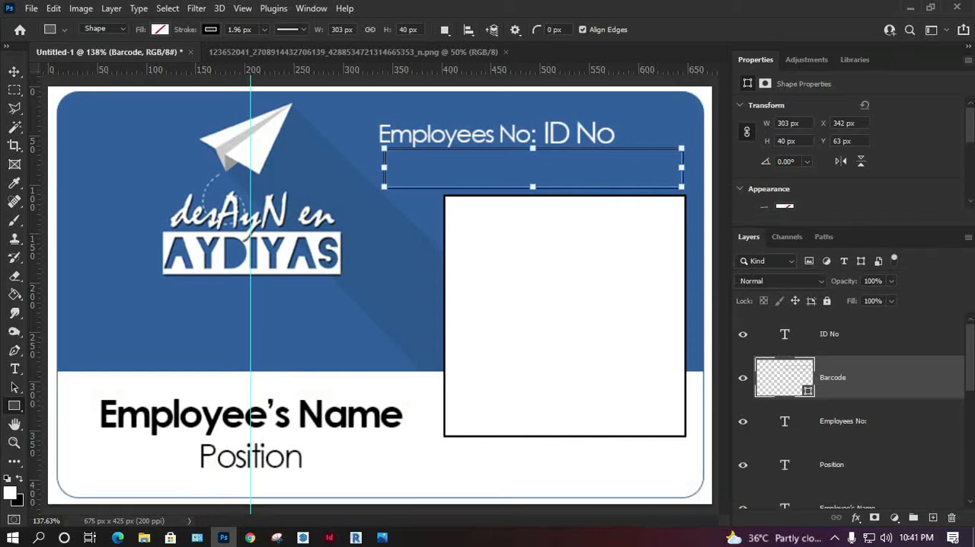
Step: Close the Properties panel group so the layer list takes up the full height
left_click(967, 59)
left_click(895, 99)
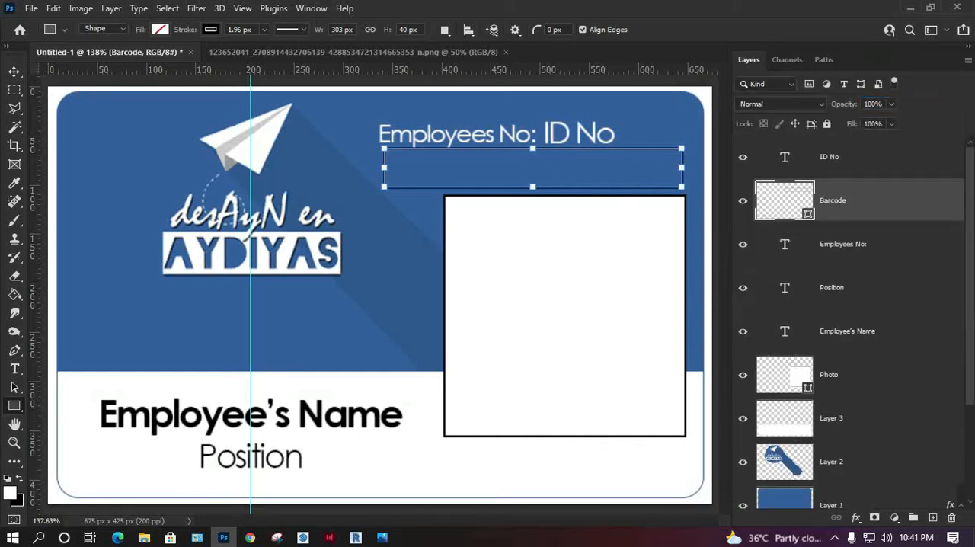
key("v")
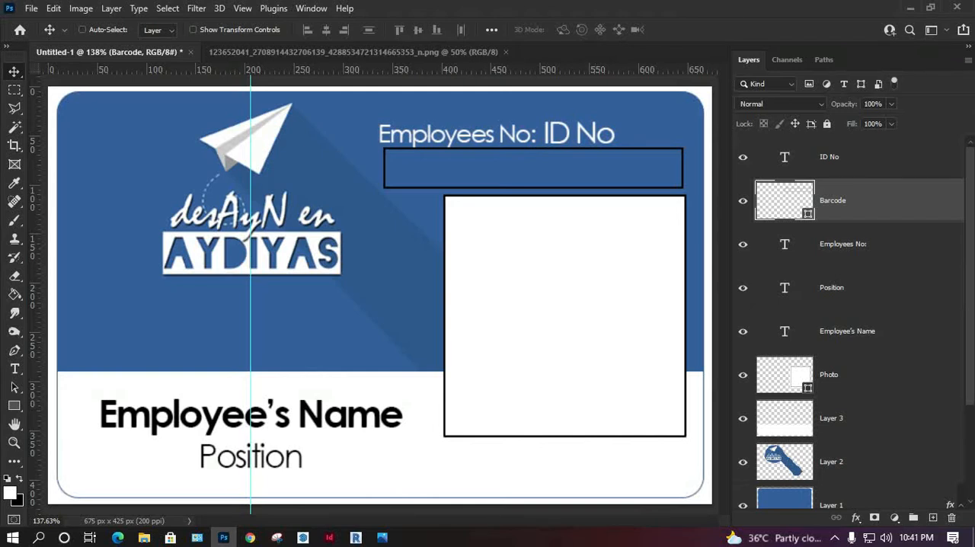
Step: Switch to File Explorer, open the Barcode folder inside ID Card, and preview barcode image 1
left_click(144, 537)
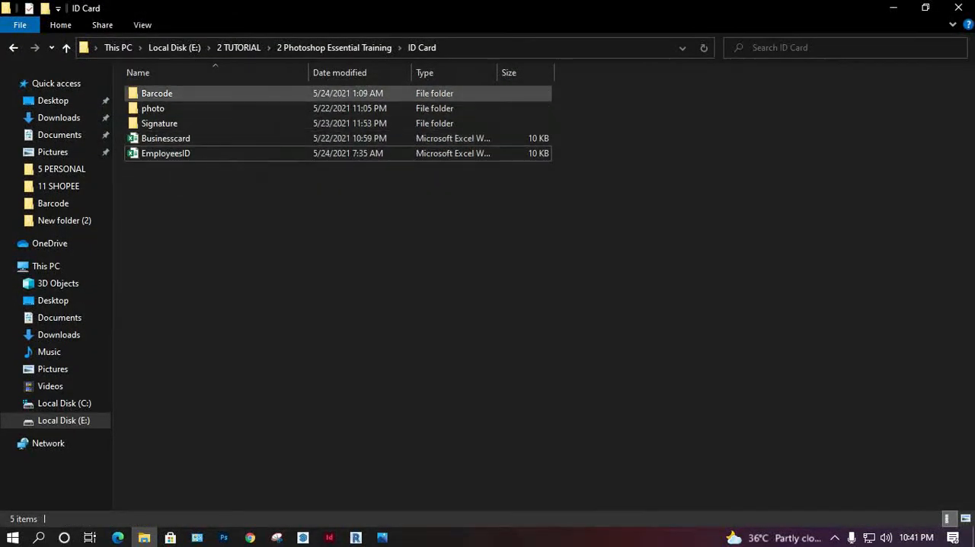
double_click(156, 93)
double_click(161, 126)
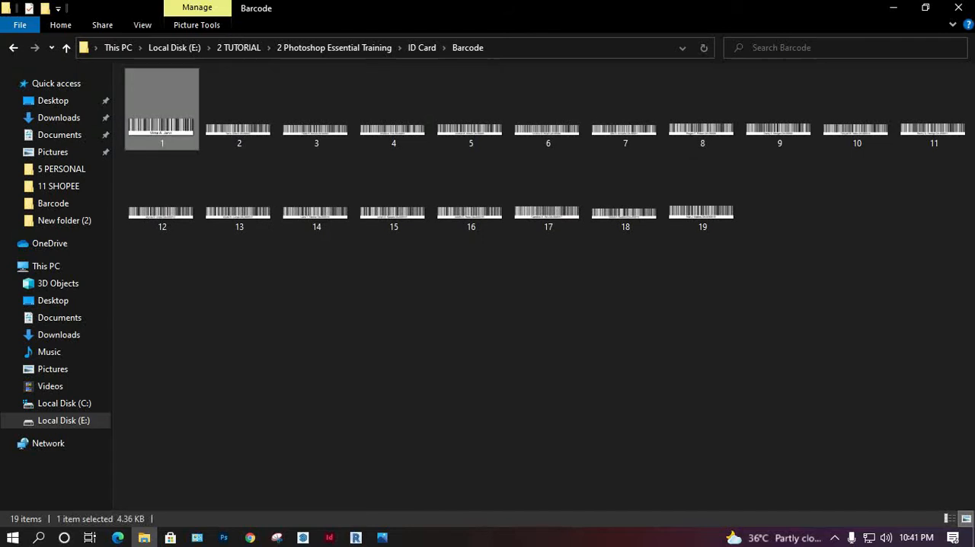
left_click(959, 11)
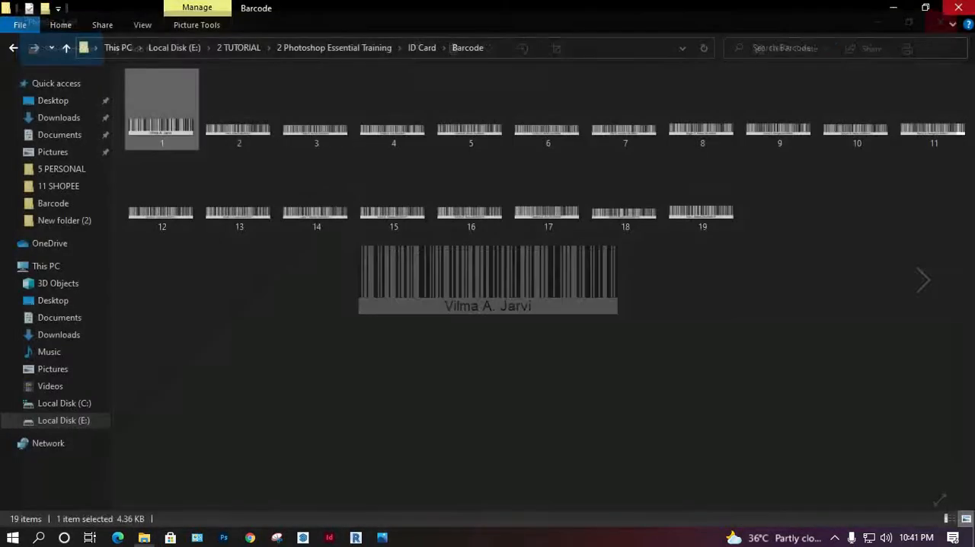
Step: Place barcode image 1 into the card under the ID number text and scale it to the barcode rectangle's width
left_click_drag(160, 114, 341, 221)
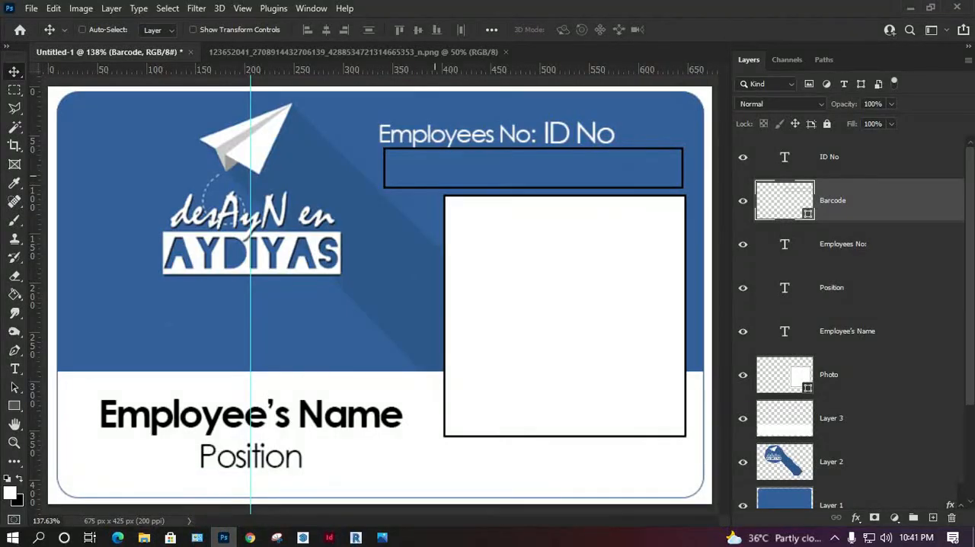
left_click_drag(48, 207, 430, 170)
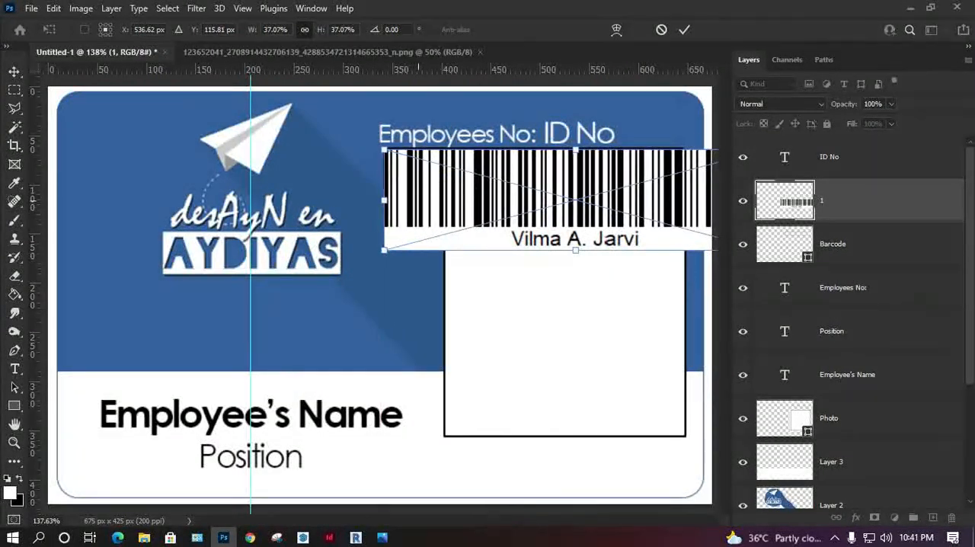
left_click_drag(383, 200, 400, 176)
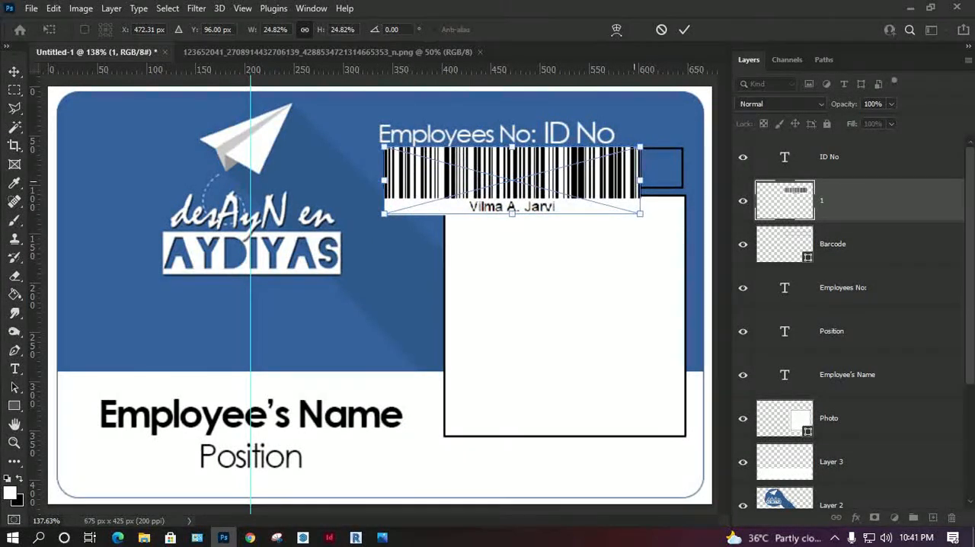
left_click_drag(639, 180, 681, 180)
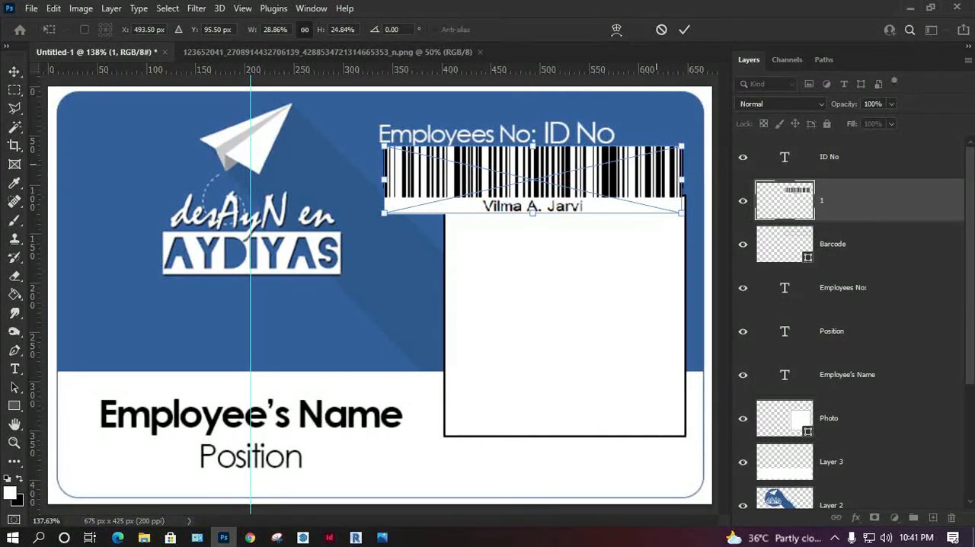
key("Return")
Step: Nudge the placed barcode in line with the rectangle and reduce its height to 50 px, ending at the photo placeholder's upper edge
key("Right")
key("Right")
key("Right")
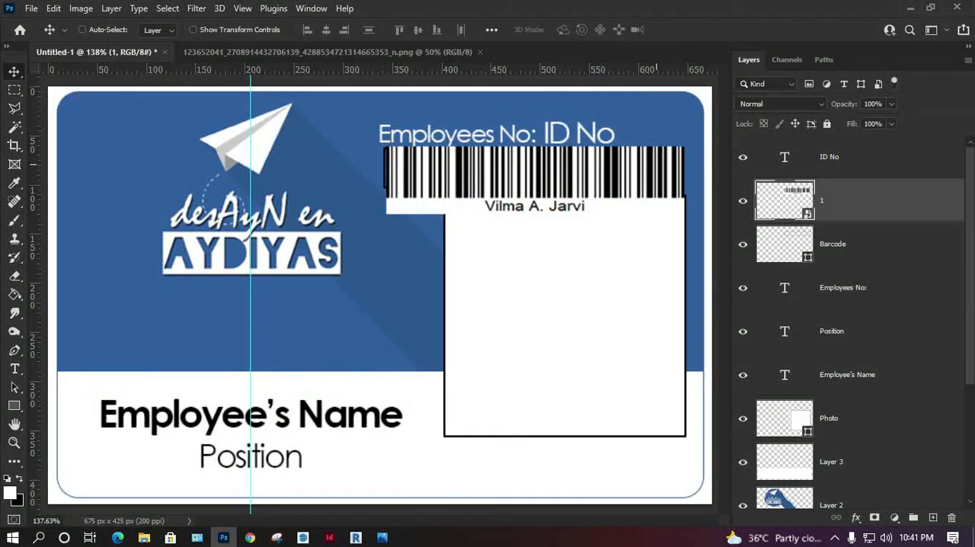
key("Left")
key("Left")
key("Left")
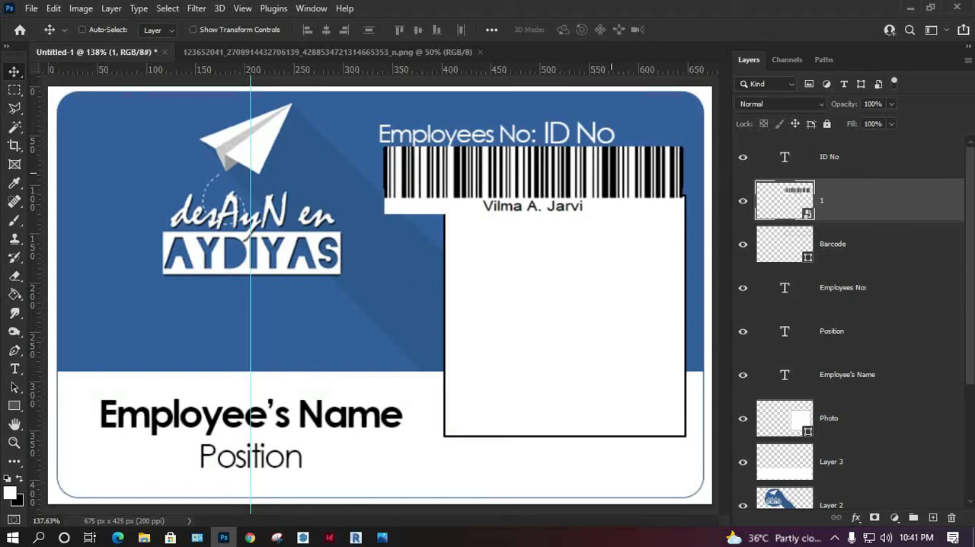
key("ctrl+t")
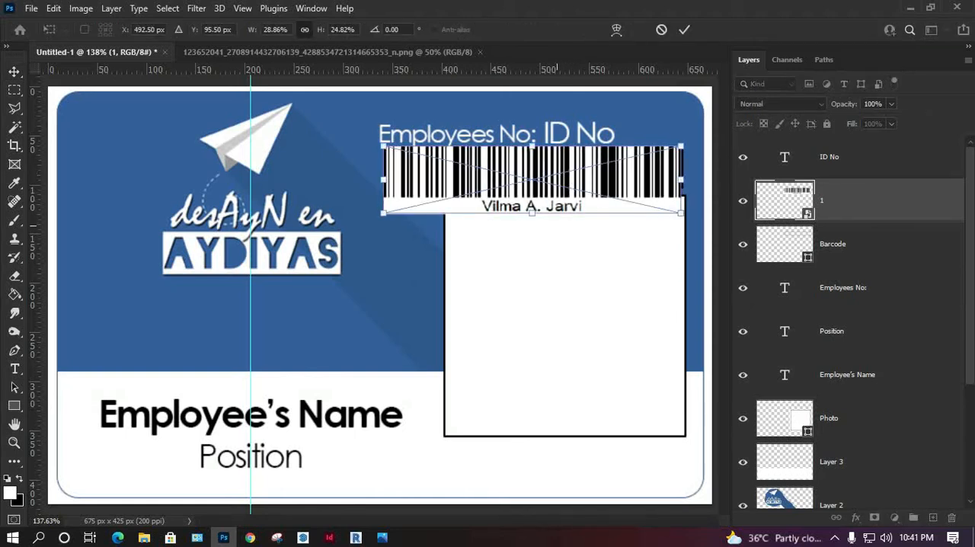
left_click_drag(531, 213, 532, 194)
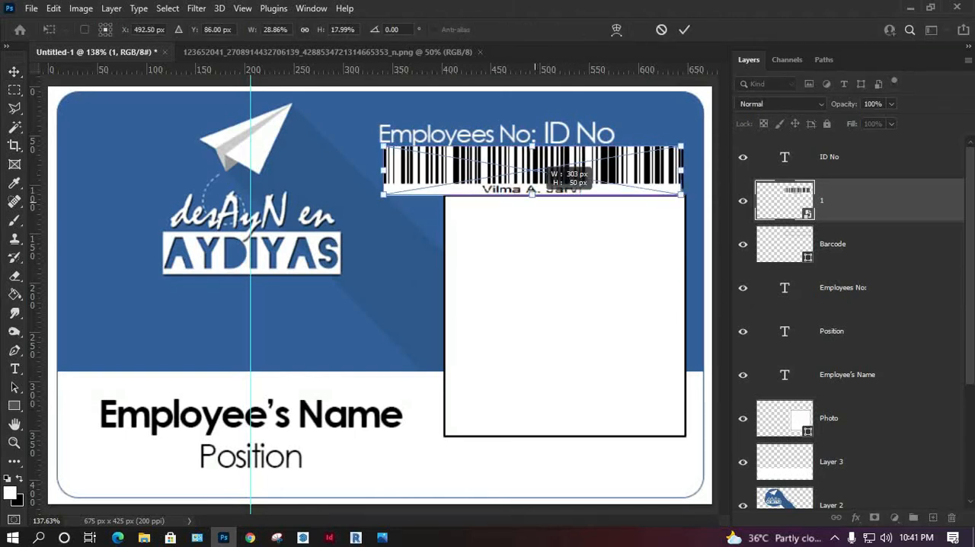
key("Return")
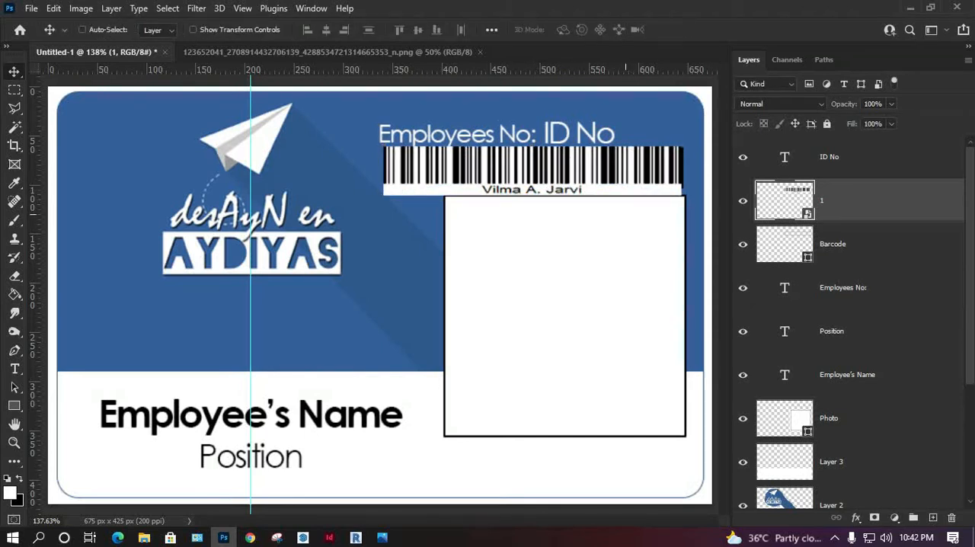
Step: Add a layer mask to the "Barcode" rectangle layer
left_click(932, 517)
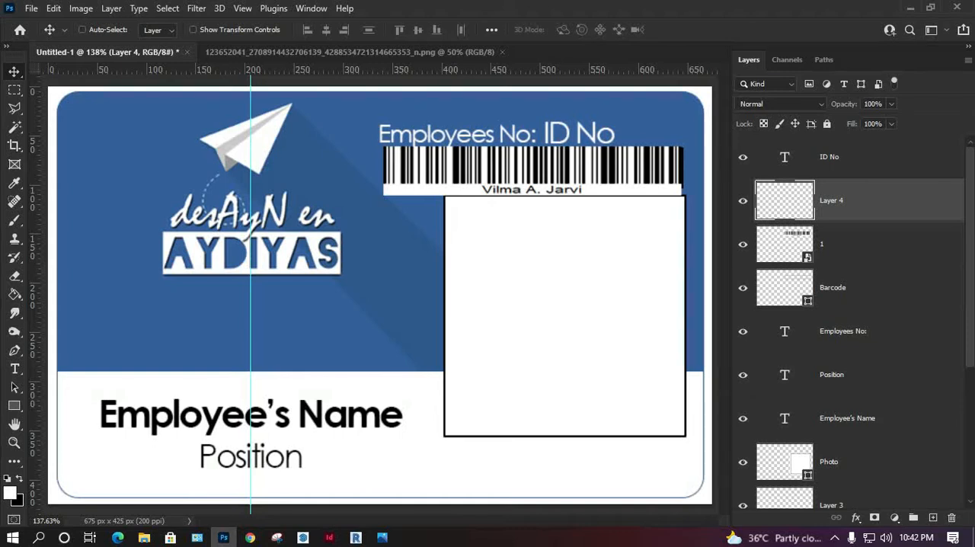
key("ctrl+z")
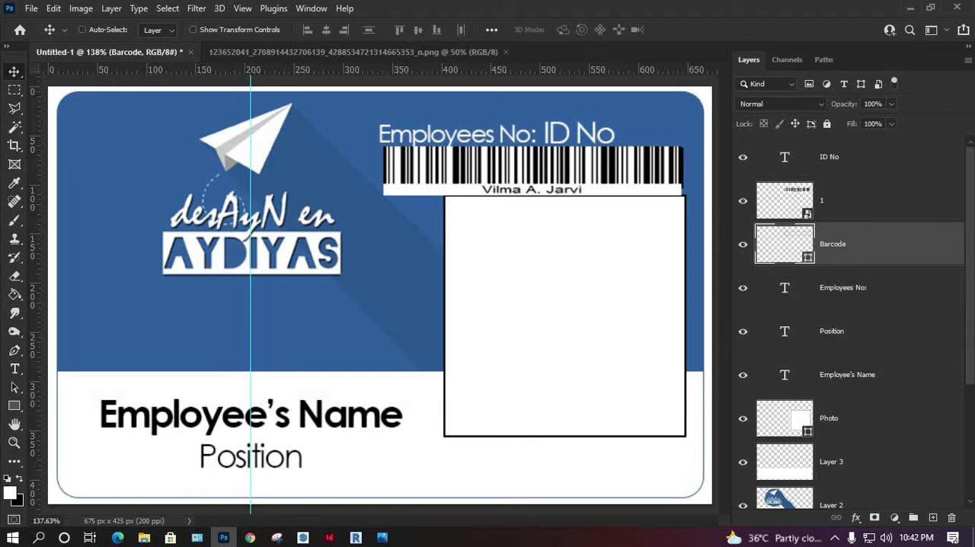
left_click(874, 518)
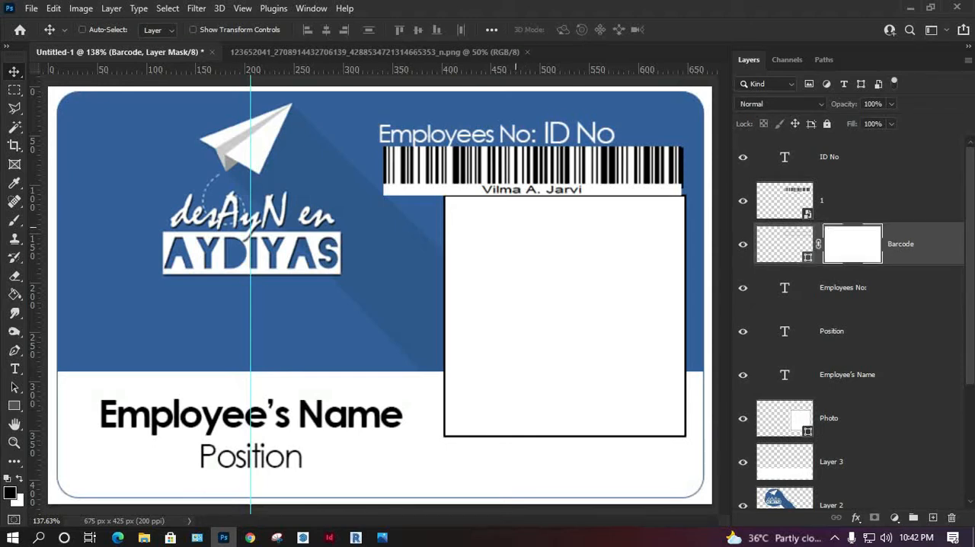
key("m")
left_click_drag(353, 240, 701, 182)
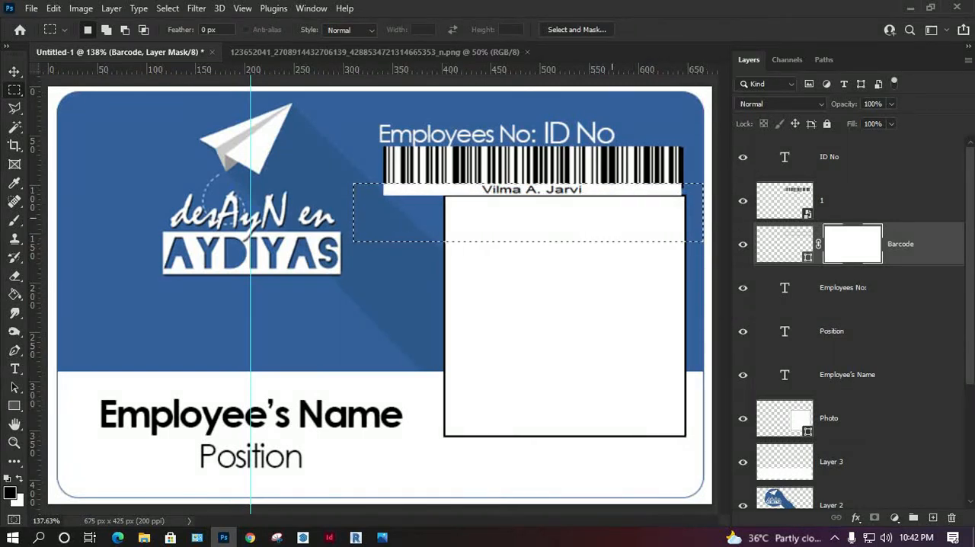
key("ctrl+d")
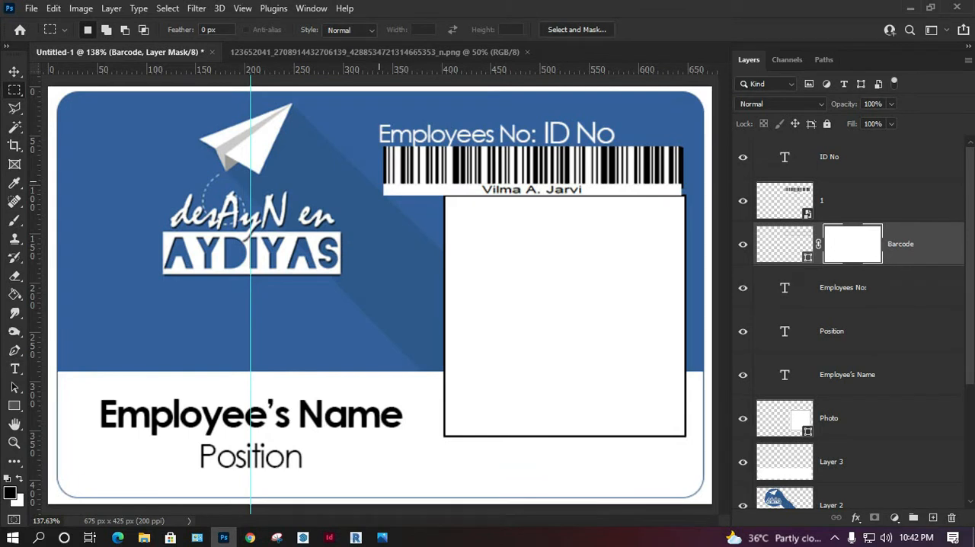
Step: Mask out the "Barcode" layer's lower strip, where the caption under the bars lies, by painting black inside a rectangular selection
left_click_drag(378, 181, 689, 204)
key("b")
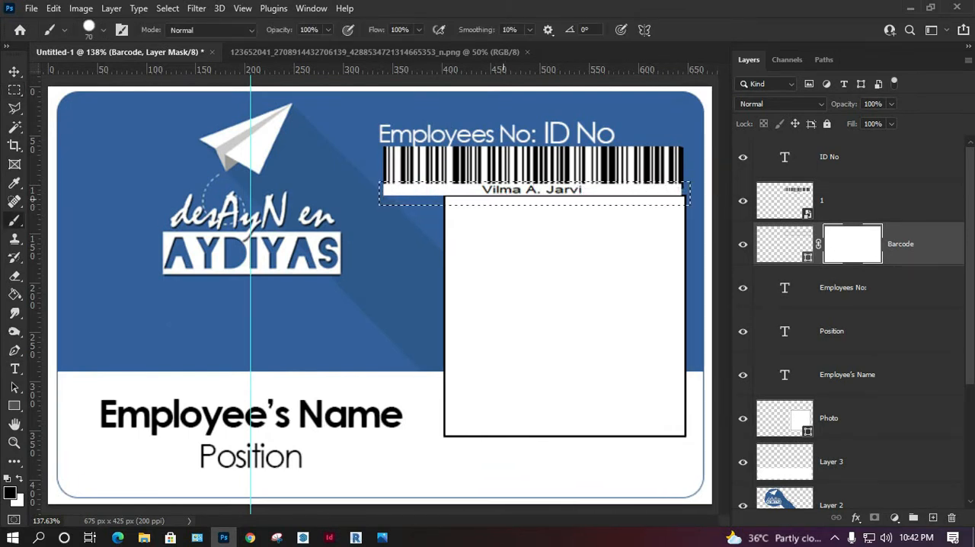
left_click_drag(569, 194, 672, 183)
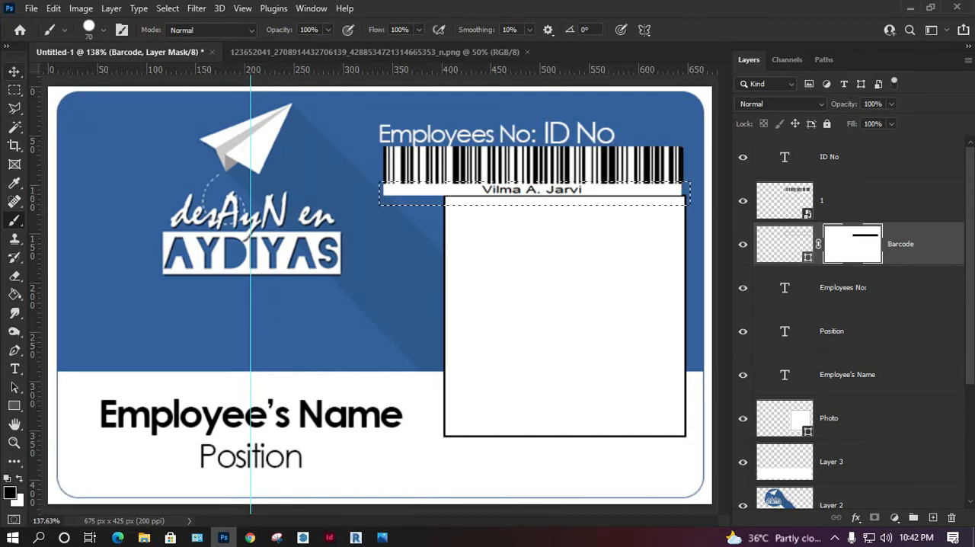
key("v")
key("m")
key("ctrl+d")
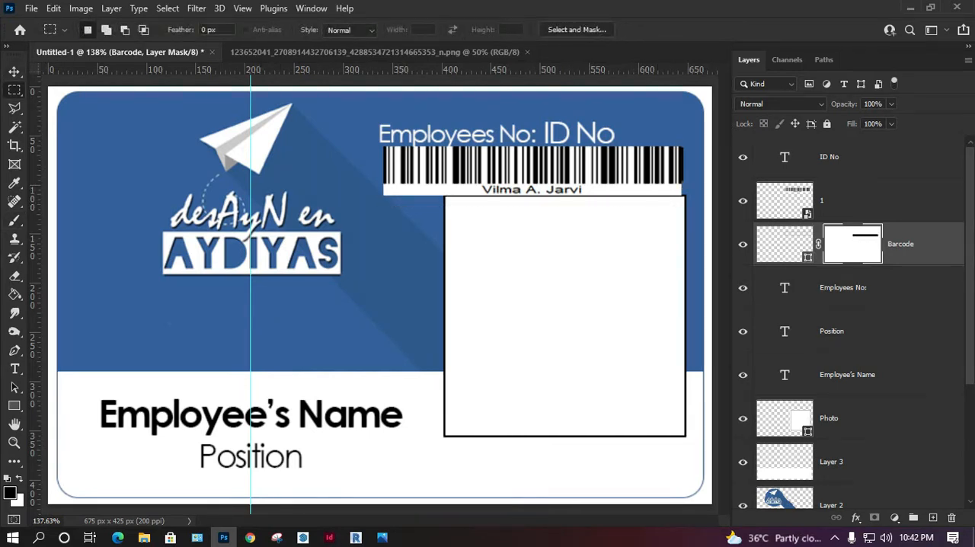
Step: Delete the placed barcode image layer "1"
left_click(859, 200)
key("Delete")
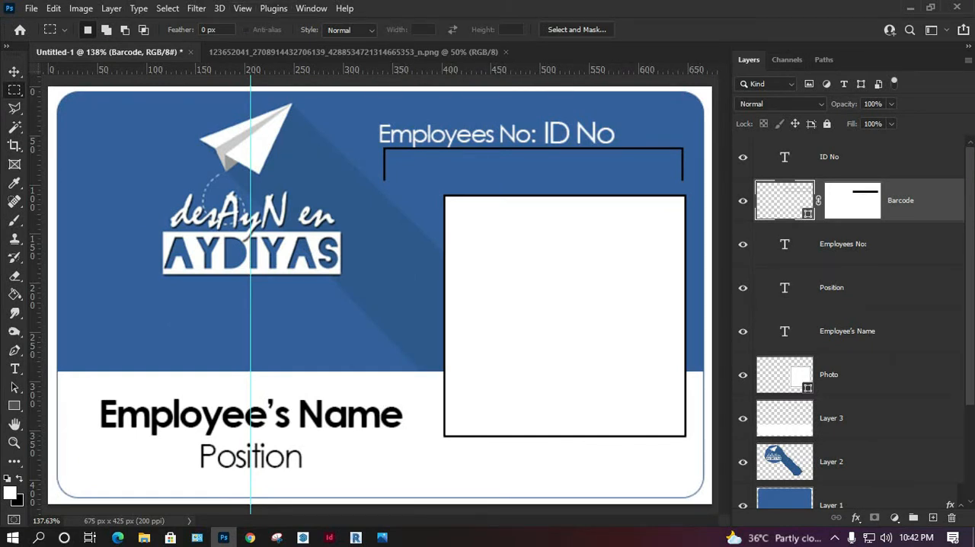
Step: Reopen the Properties panel and set the "Barcode" rectangle's stroke to no colour
left_click(311, 8)
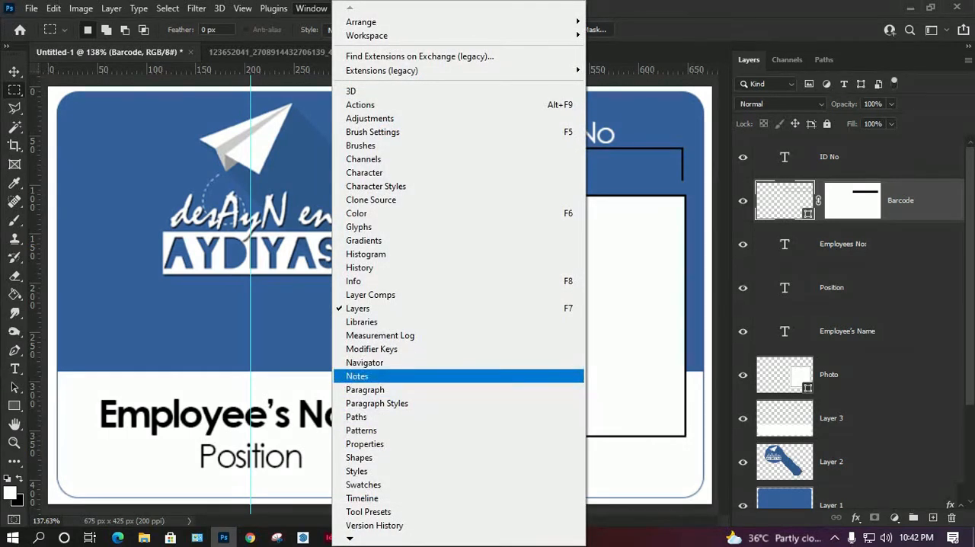
left_click(391, 444)
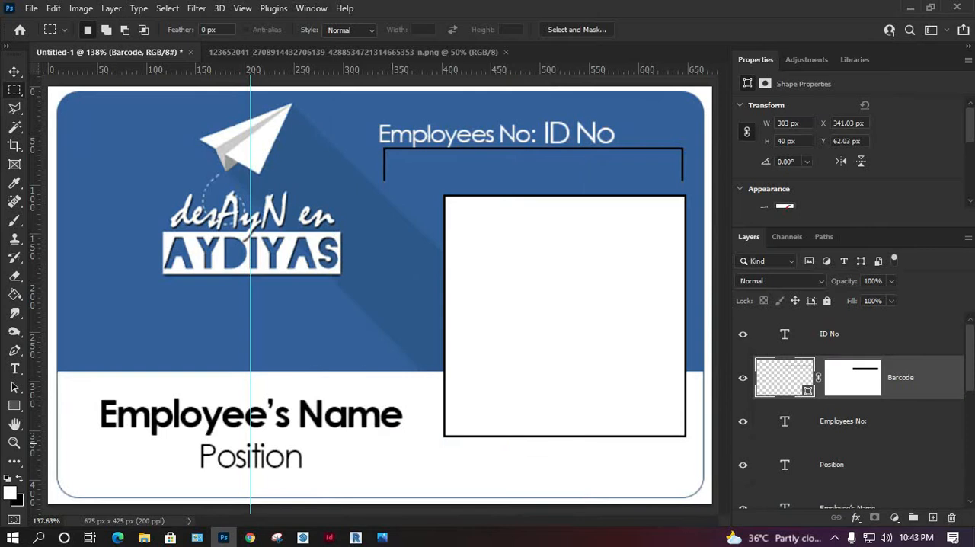
scroll(849, 153, "down", 3)
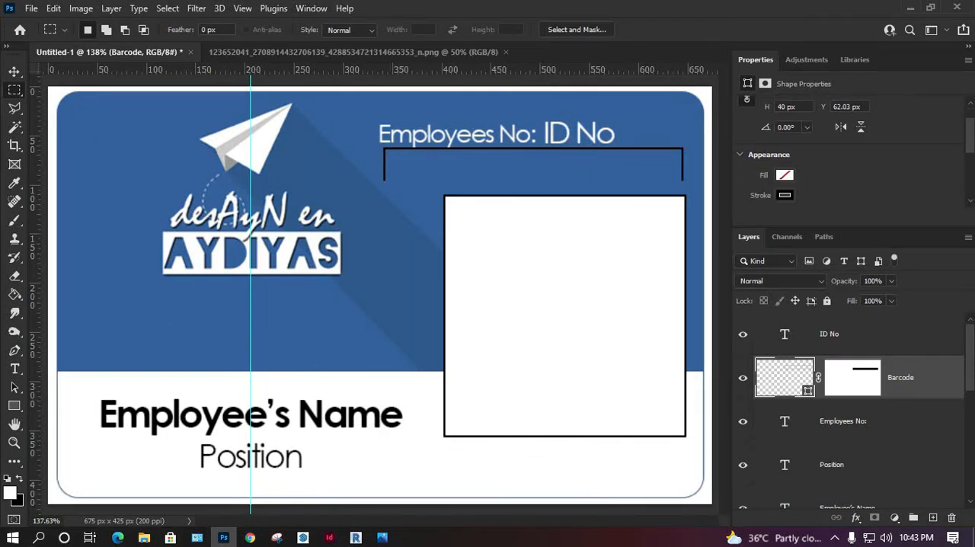
left_click(784, 195)
left_click(754, 222)
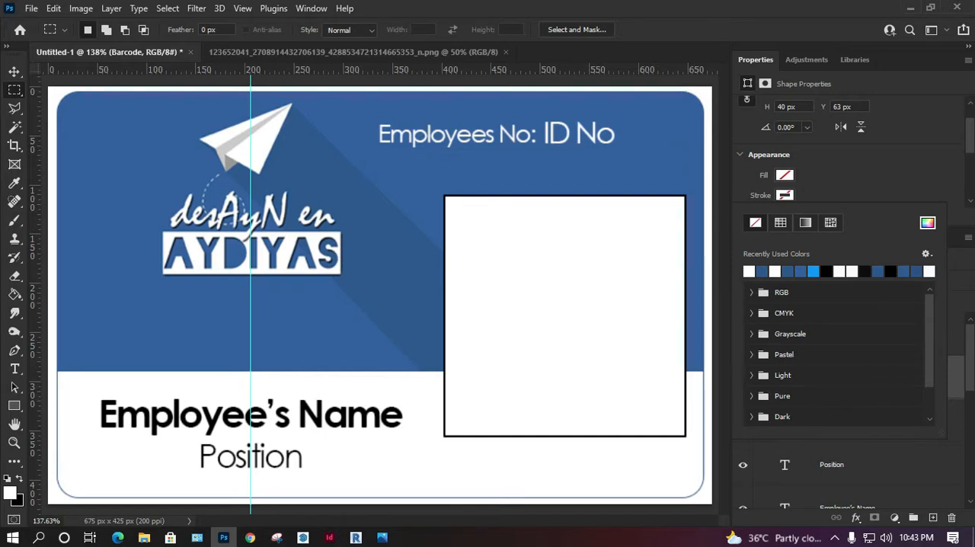
key("v")
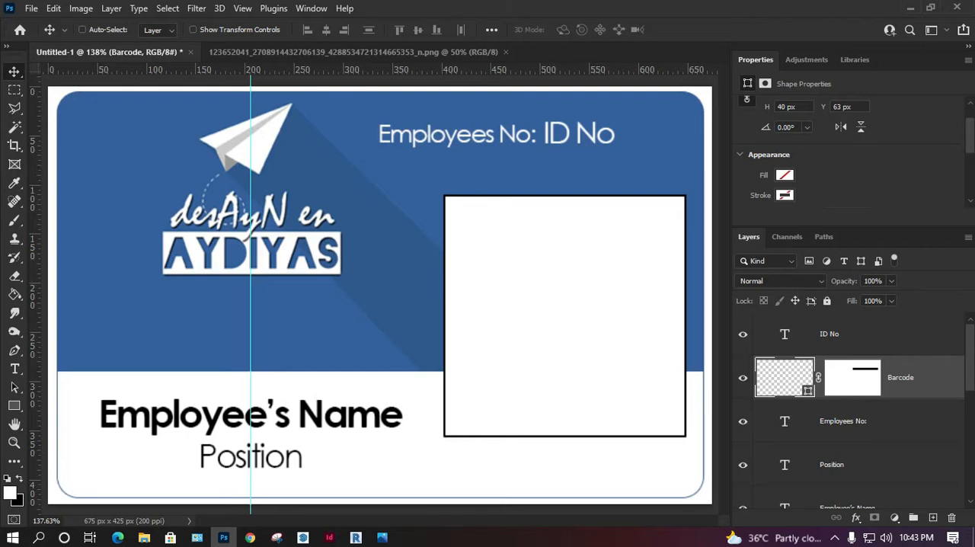
Step: Switch to Chrome and bring up the Code-128 page of the TEC-IT online barcode generator
key("alt+Tab")
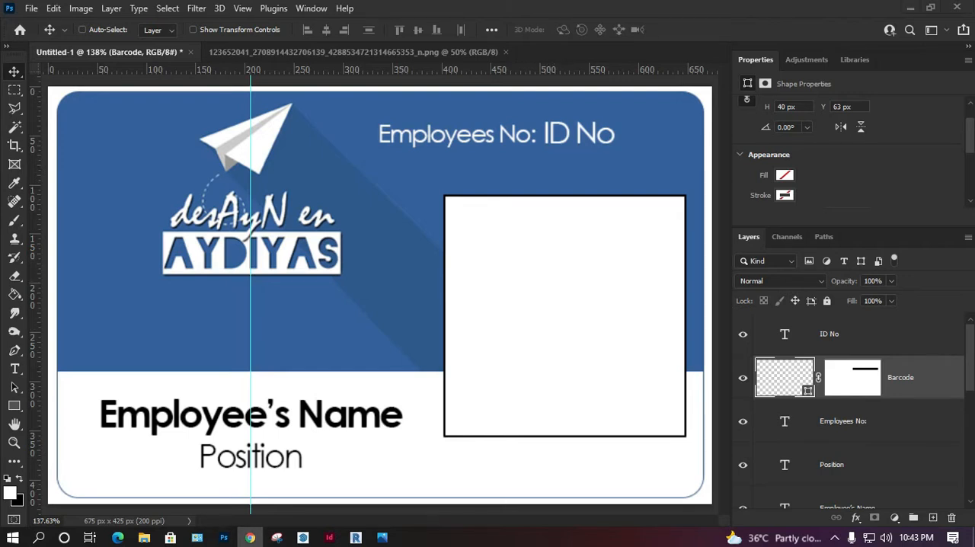
left_click_drag(974, 30, 555, 25)
double_click(205, 38)
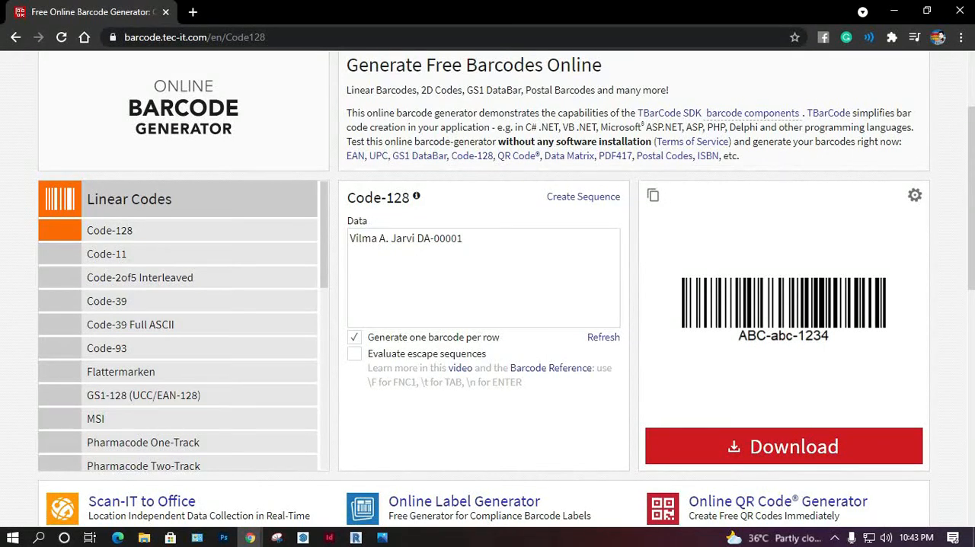
Step: Replace the Code-128 data with a person's full name and refresh the barcode preview
left_click_drag(464, 239, 311, 234)
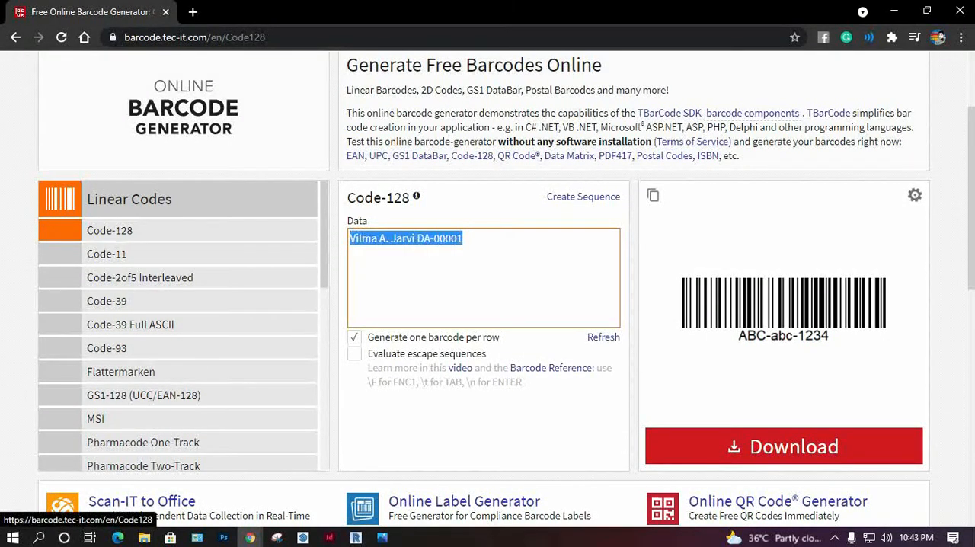
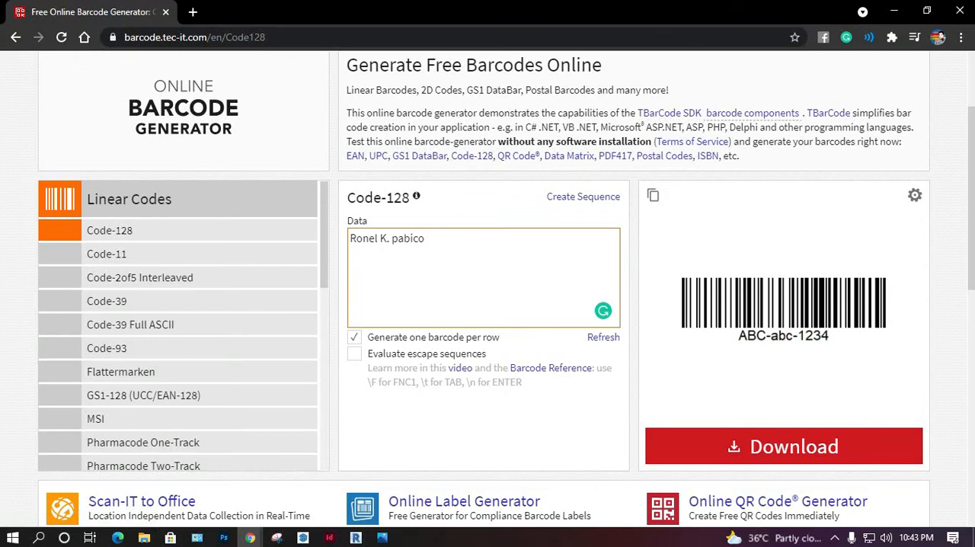
left_click(603, 337)
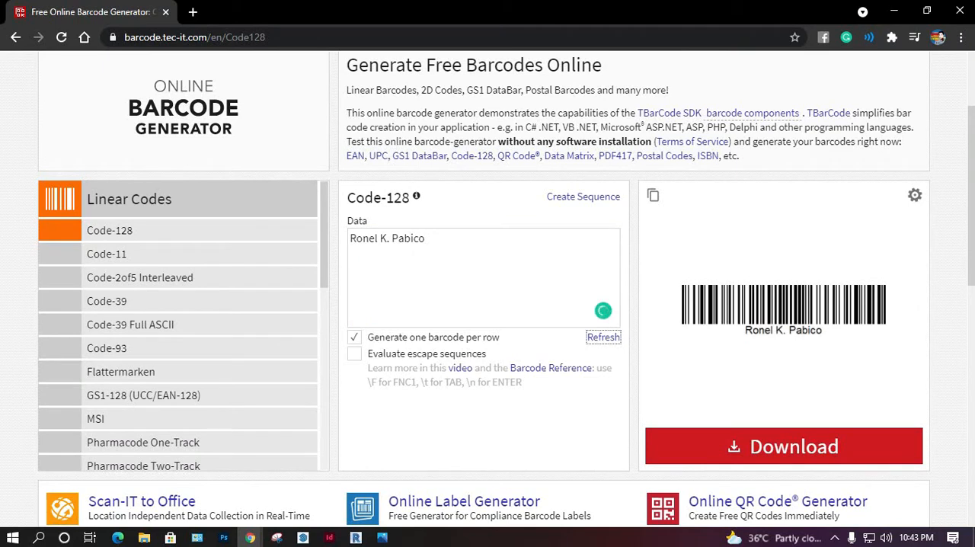
Step: Replace the name in the Code-128 data field with the trial text "Technolo", and clear the field
left_click_drag(428, 239, 349, 239)
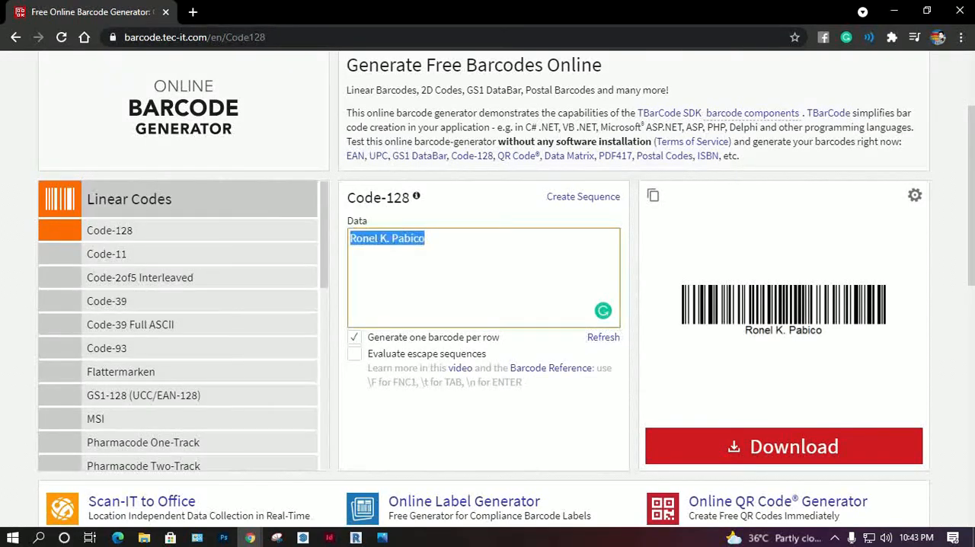
type("T")
key("BackSpace")
type("Tech")
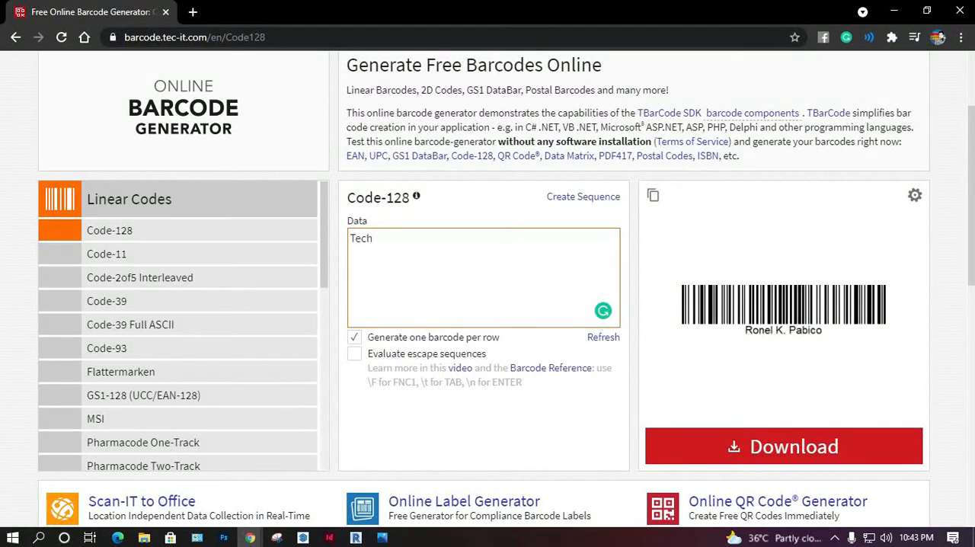
type("nolo")
key("BackSpace")
key("BackSpace")
key("BackSpace")
key("BackSpace")
key("BackSpace")
key("BackSpace")
key("BackSpace")
key("BackSpace")
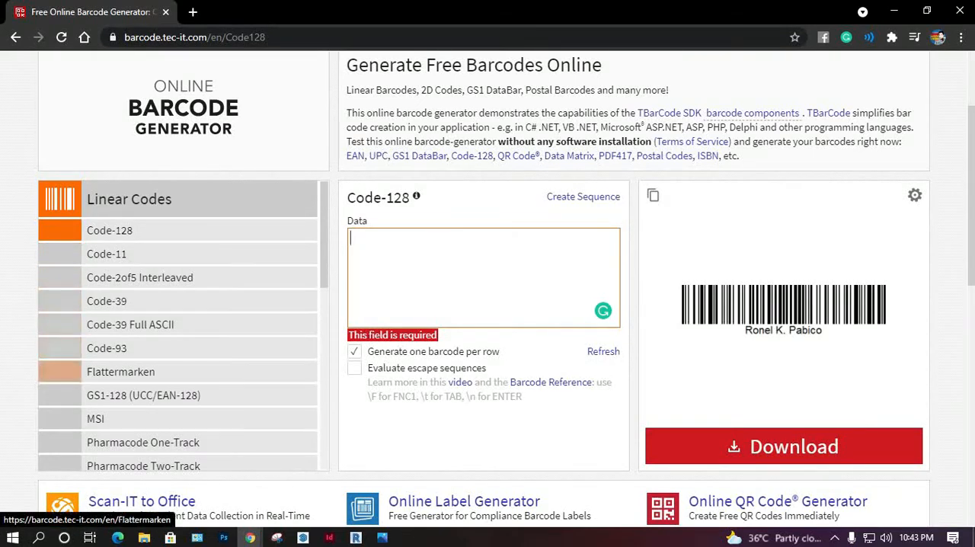
Step: Look through the list of available barcode types, from Linear Codes down to Wi-Fi Barcodes
scroll(175, 280, "down", 1)
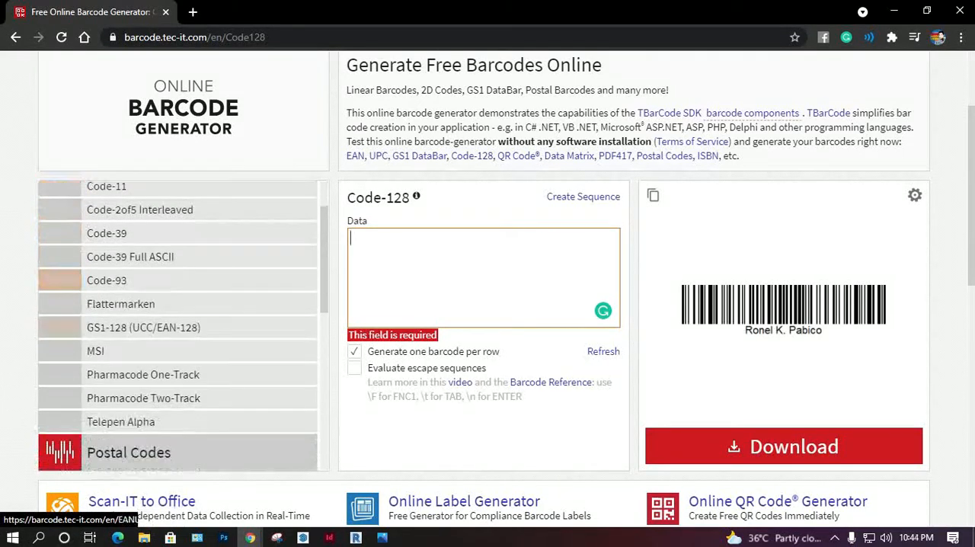
scroll(175, 328, "down", 2)
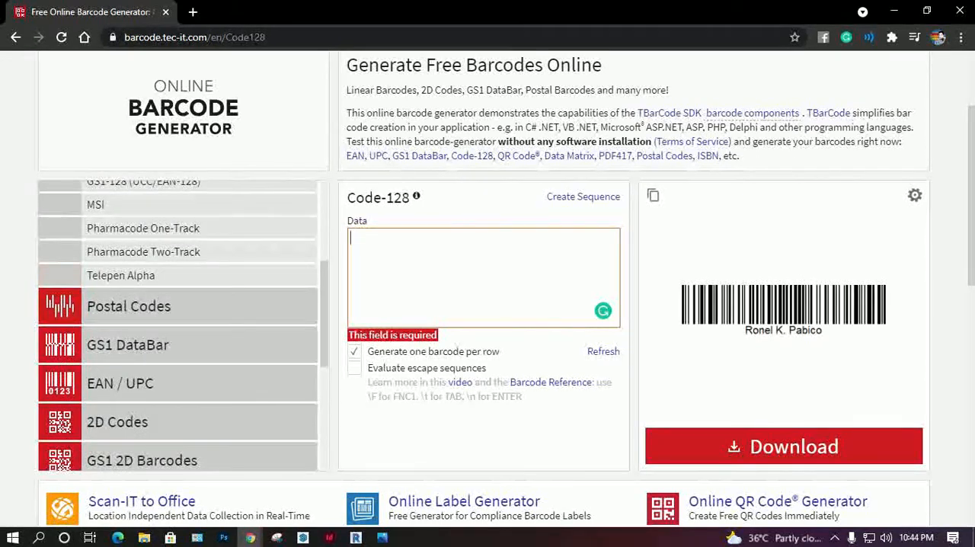
scroll(175, 297, "down", 2)
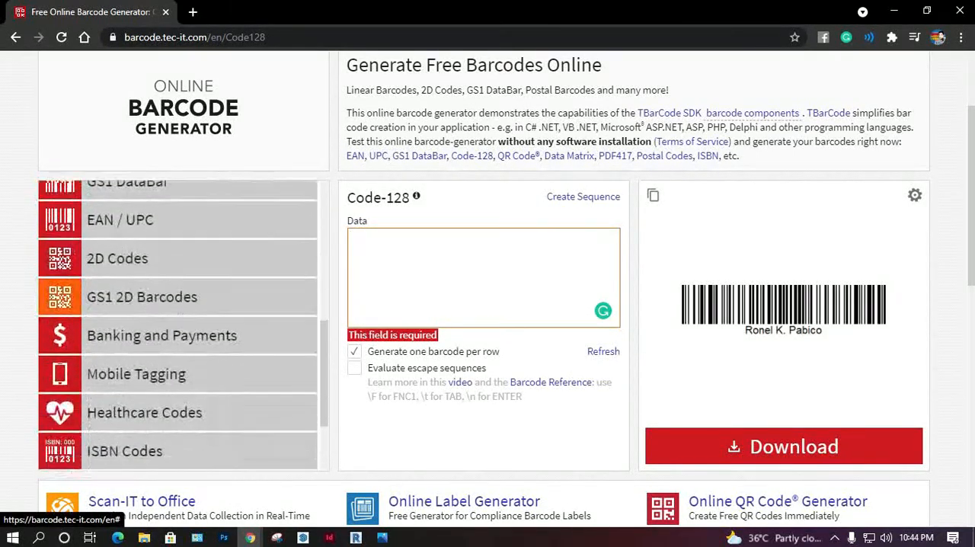
scroll(175, 320, "down", 1)
scroll(175, 373, "down", 1)
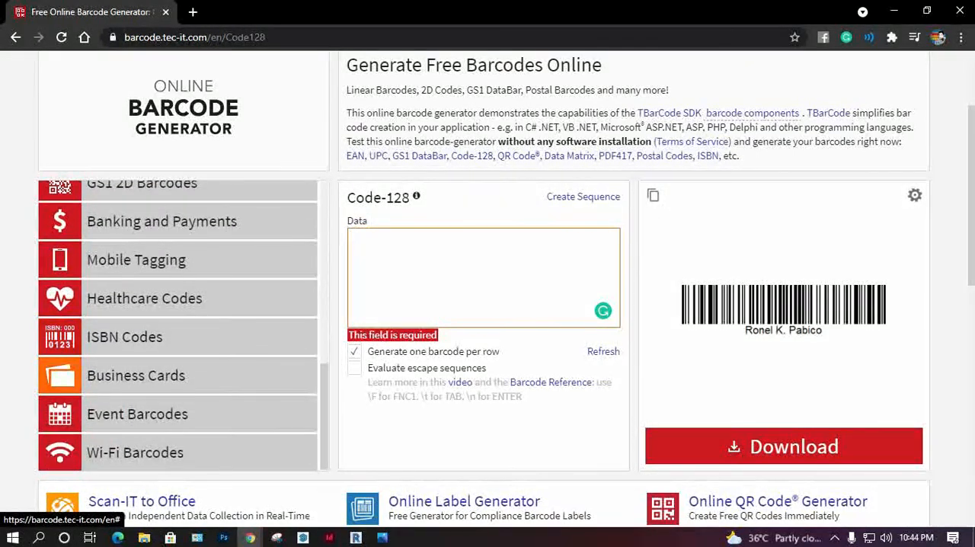
scroll(175, 373, "down", 1)
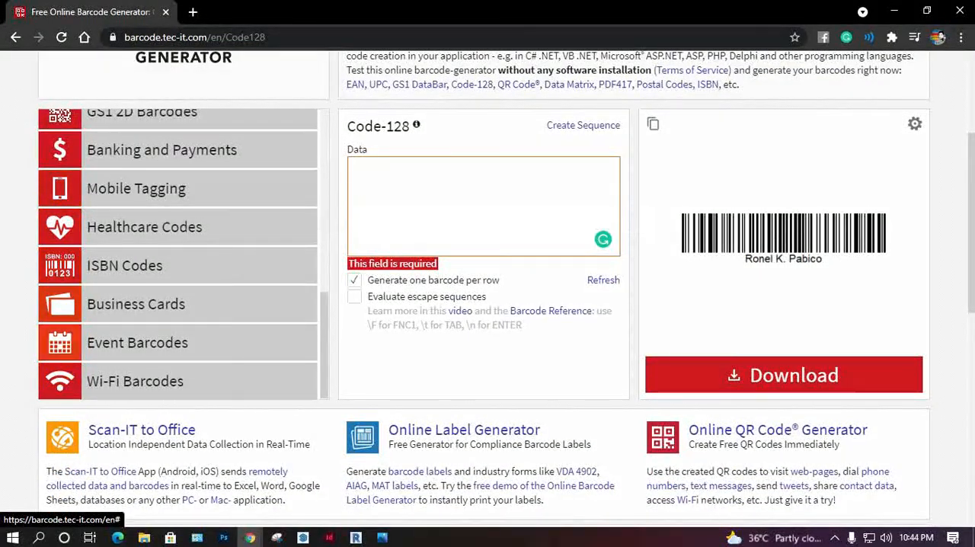
scroll(175, 369, "down", 2)
scroll(175, 369, "up", 2)
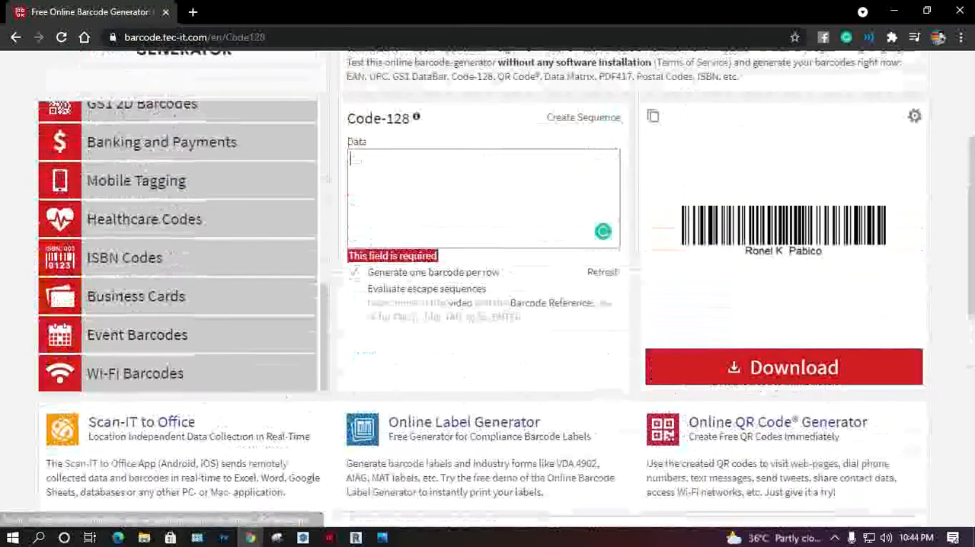
scroll(175, 343, "up", 1)
scroll(175, 343, "up", 2)
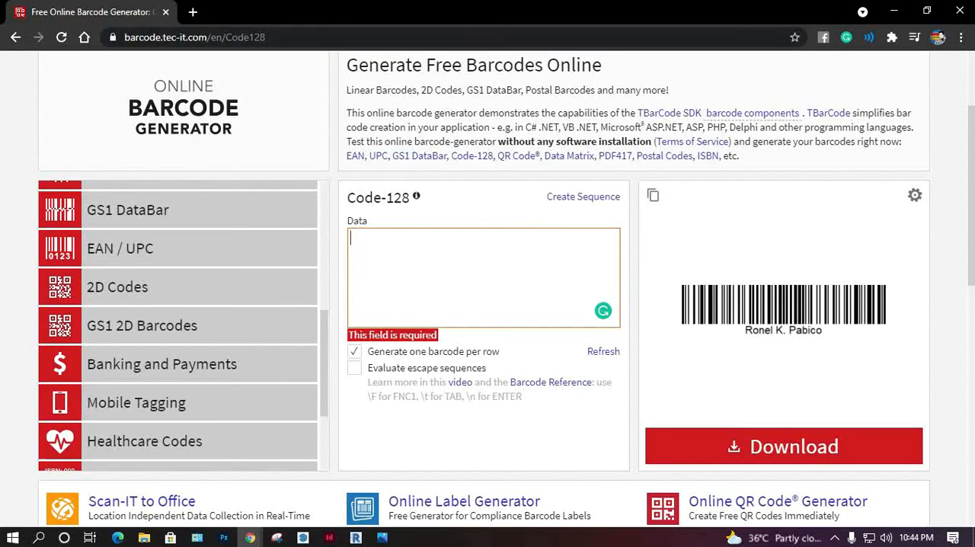
Step: Return to Photoshop by minimising the browser, and close the Properties panel group
left_click_drag(657, 13, 673, 37)
left_click(872, 31)
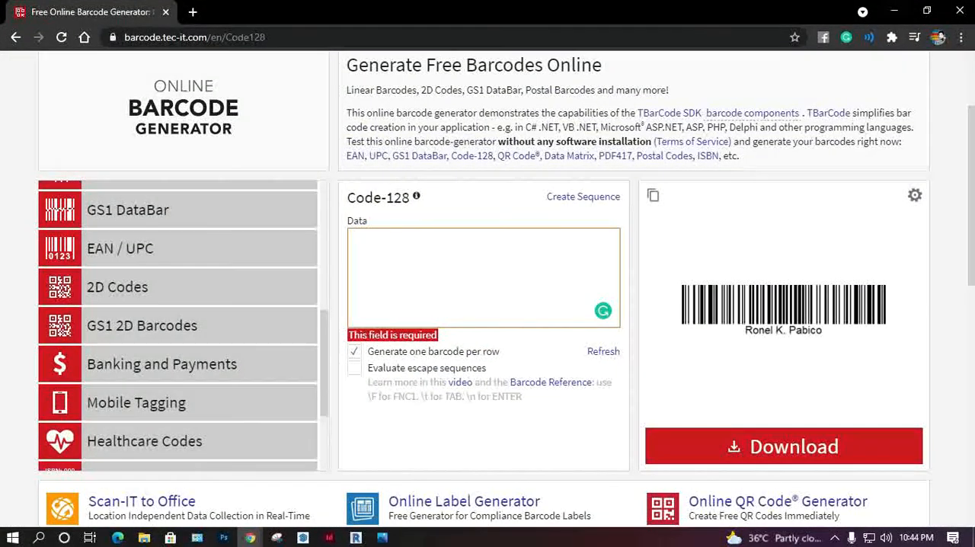
left_click(895, 11)
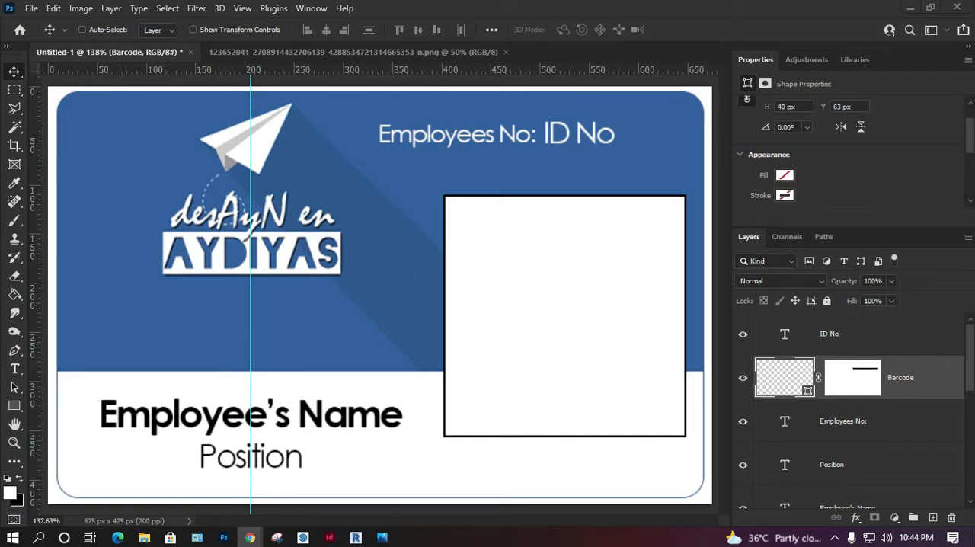
left_click(967, 60)
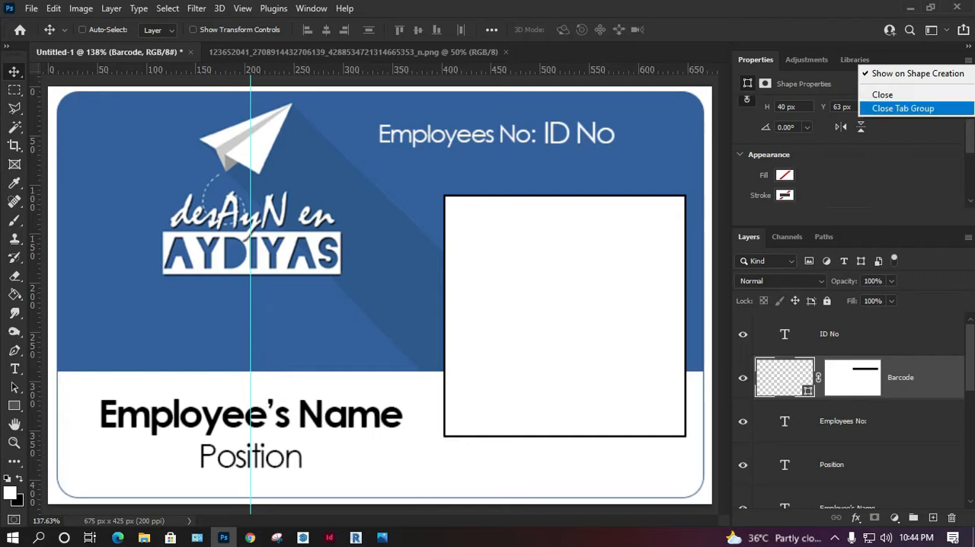
left_click(883, 108)
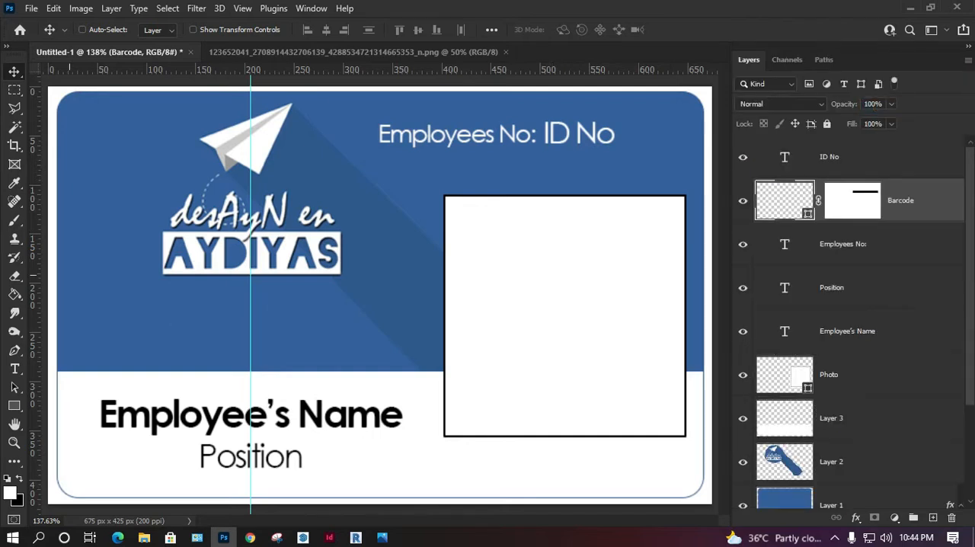
Step: Draw an unfilled rectangle across the photo frame's lower edge and stretch it upward to about 246 × 77 px
left_click(15, 406)
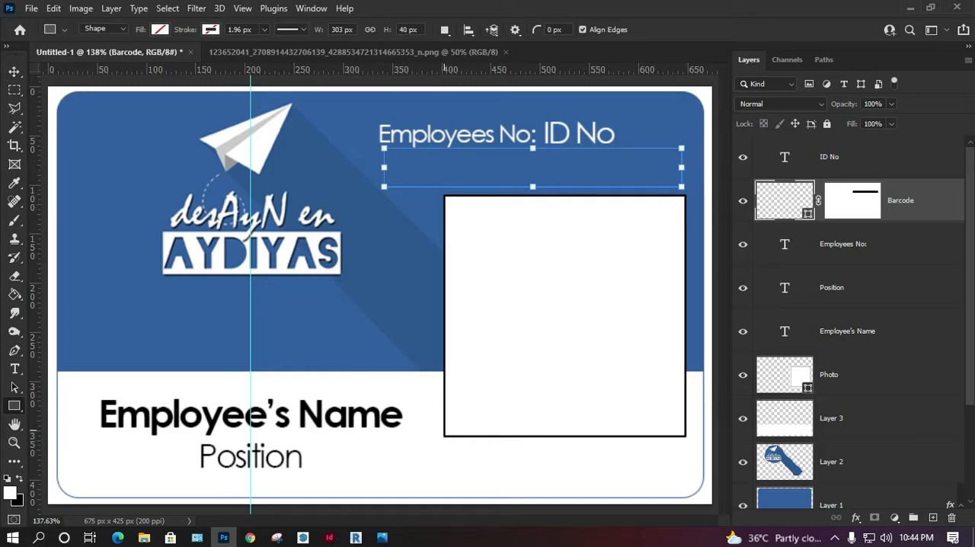
left_click_drag(444, 427, 685, 491)
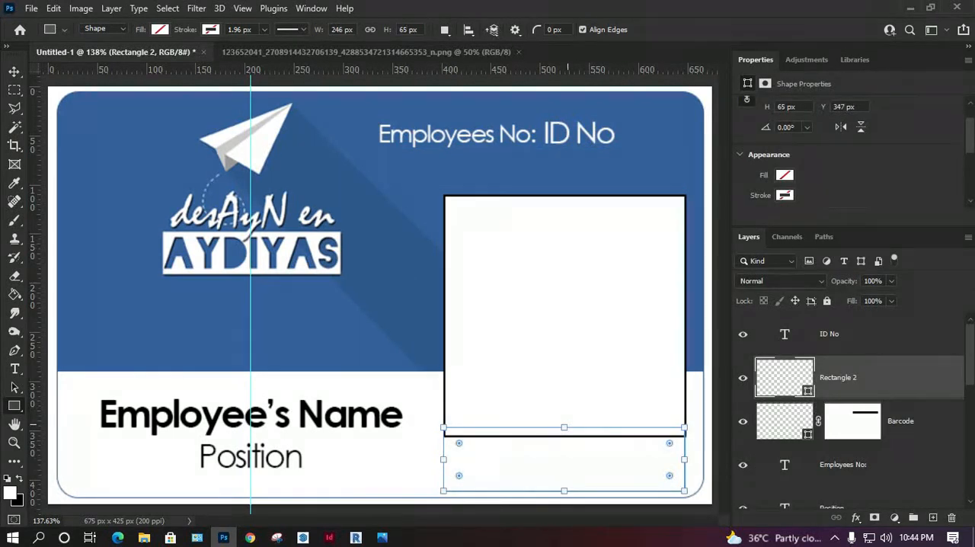
left_click_drag(564, 427, 563, 415)
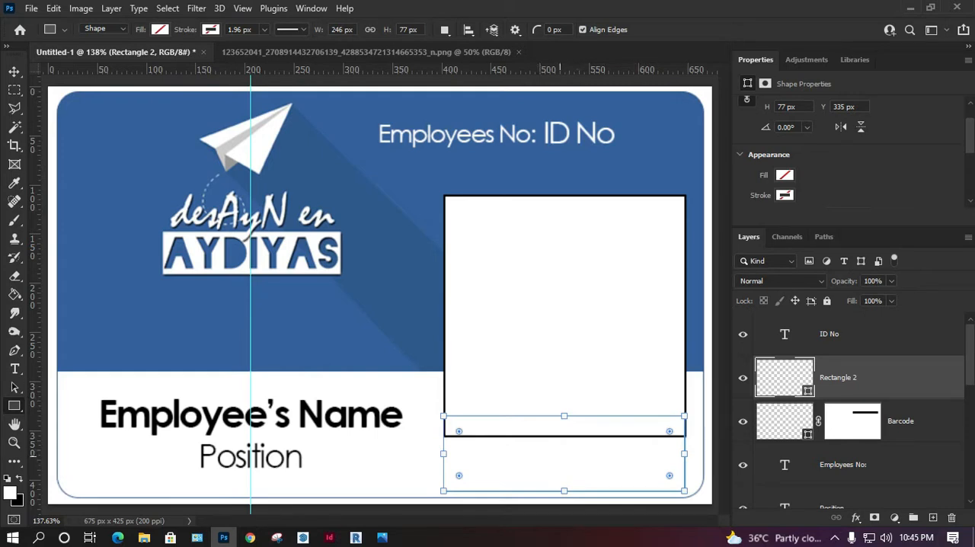
Step: Shorten the unfilled rectangle below the photo frame to 65 px high and rename its layer Signature
left_click_drag(564, 416, 564, 428)
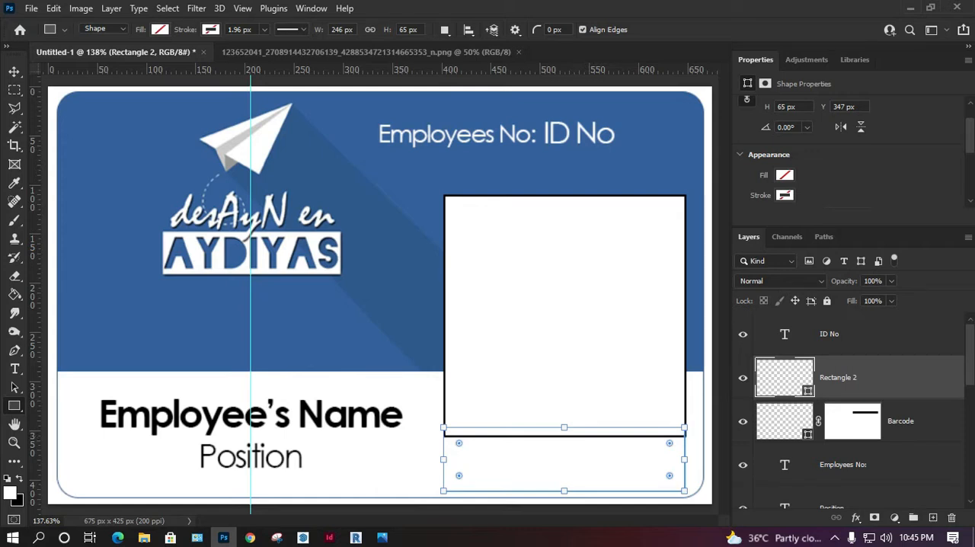
left_click(967, 60)
left_click(870, 91)
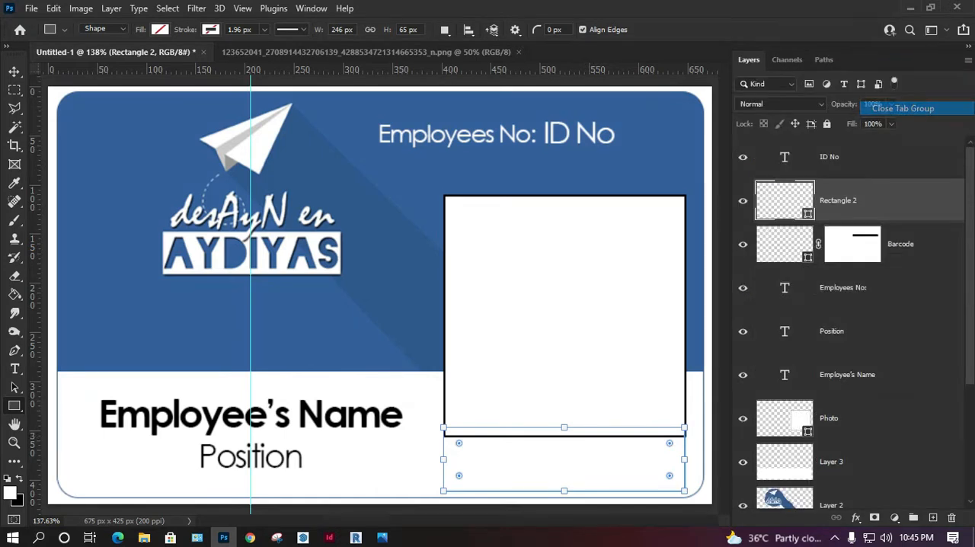
double_click(838, 201)
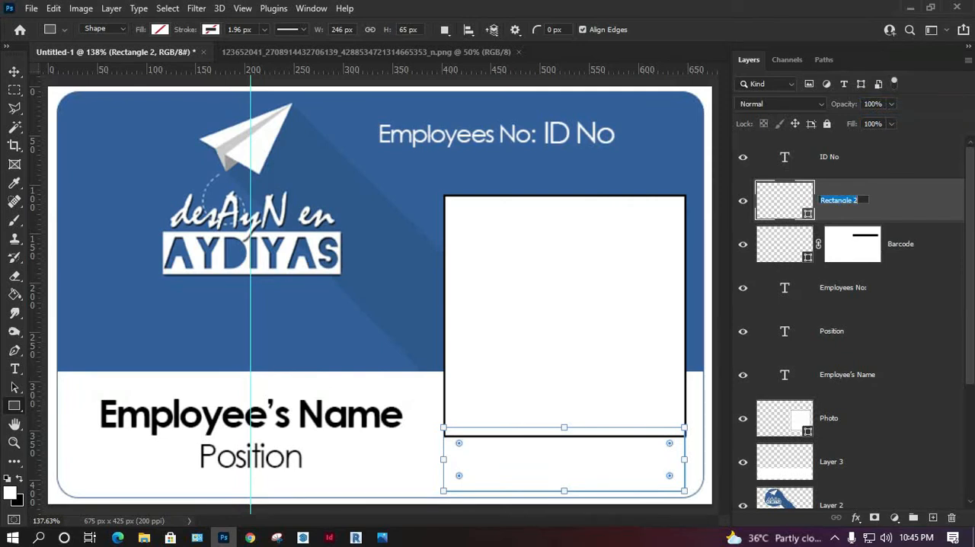
type("Signature")
key("Return")
key("v")
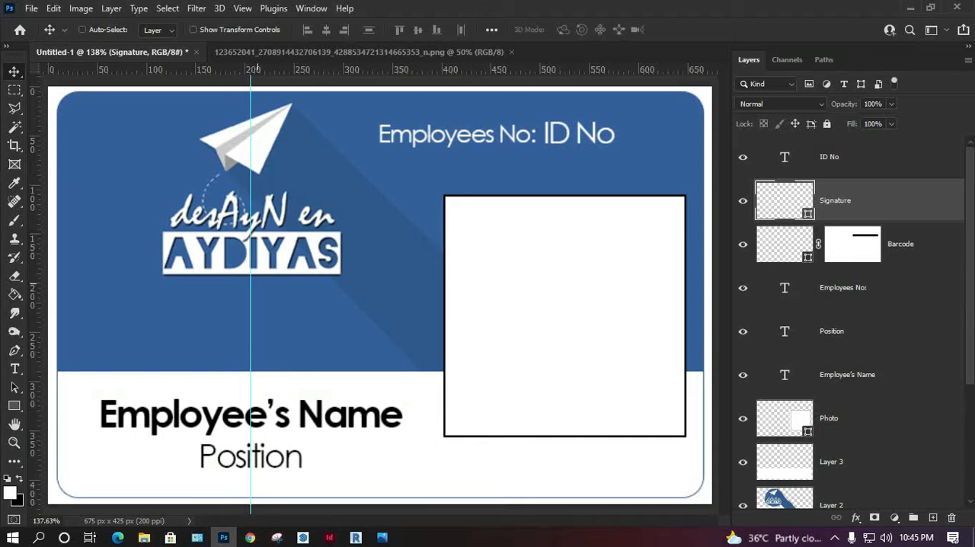
Step: Scale the logo layer up to about 106% and position it slightly further left in the blue area
scroll(845, 319, "down", 1)
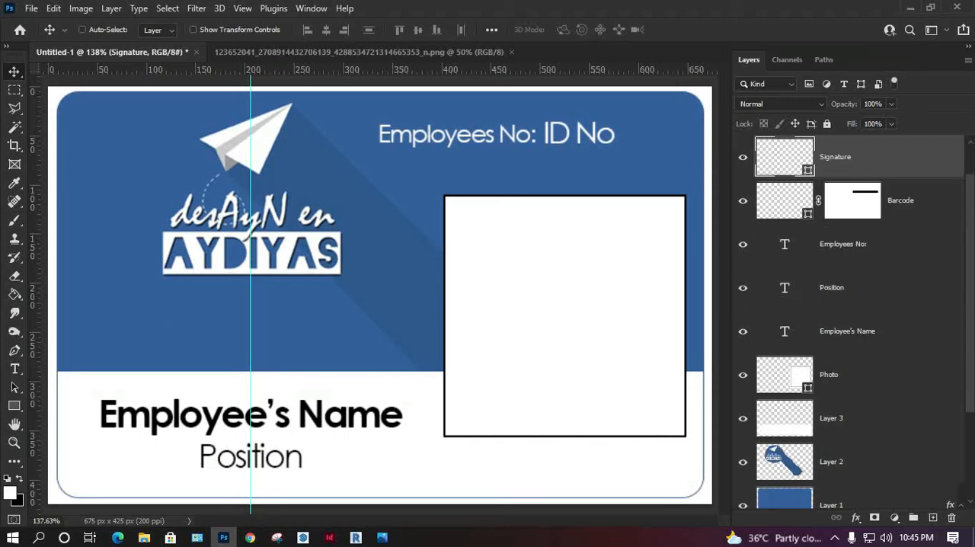
left_click(845, 461)
key("ctrl+t")
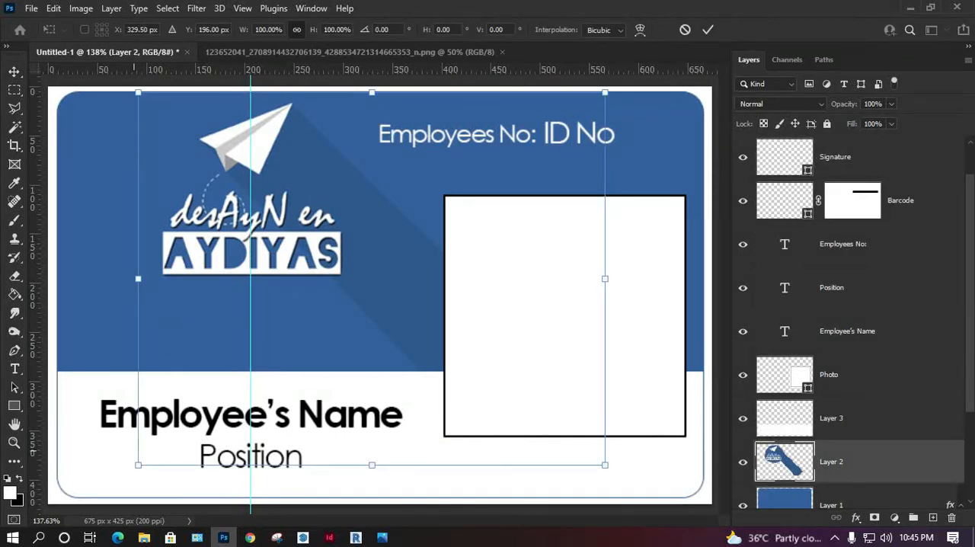
left_click_drag(138, 464, 110, 487)
left_click_drag(317, 281, 325, 280)
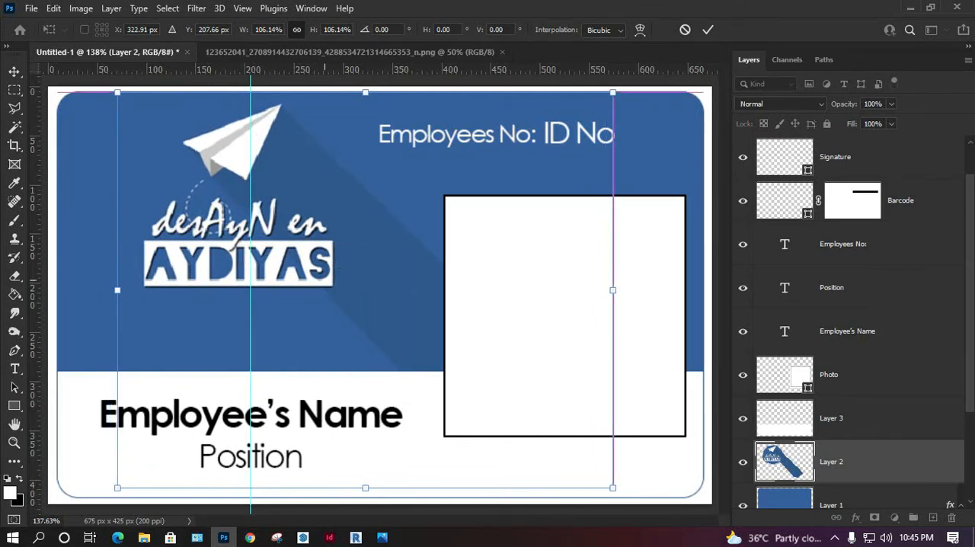
key("Return")
Step: Create a paragraph text box across the blue area under the logo and enter the street line of the address
key("t")
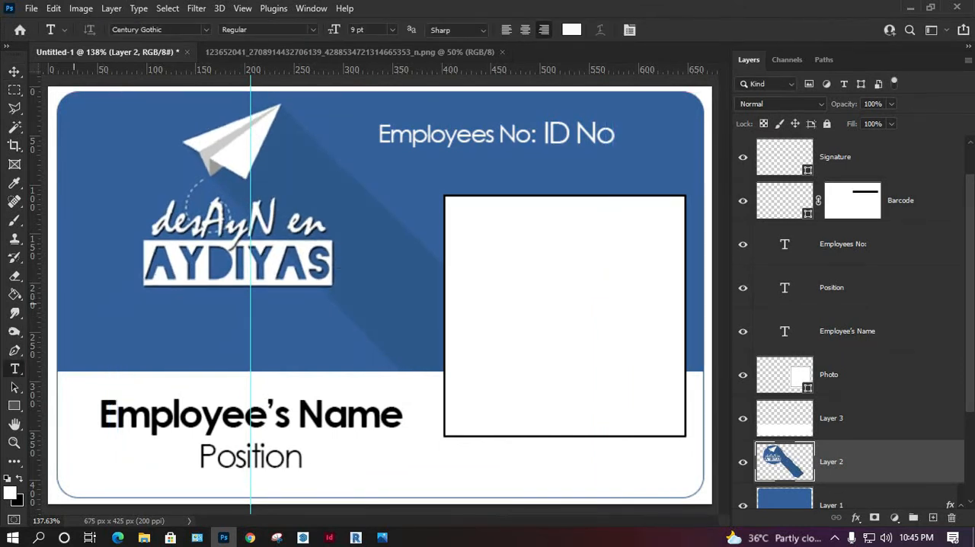
left_click_drag(63, 303, 435, 348)
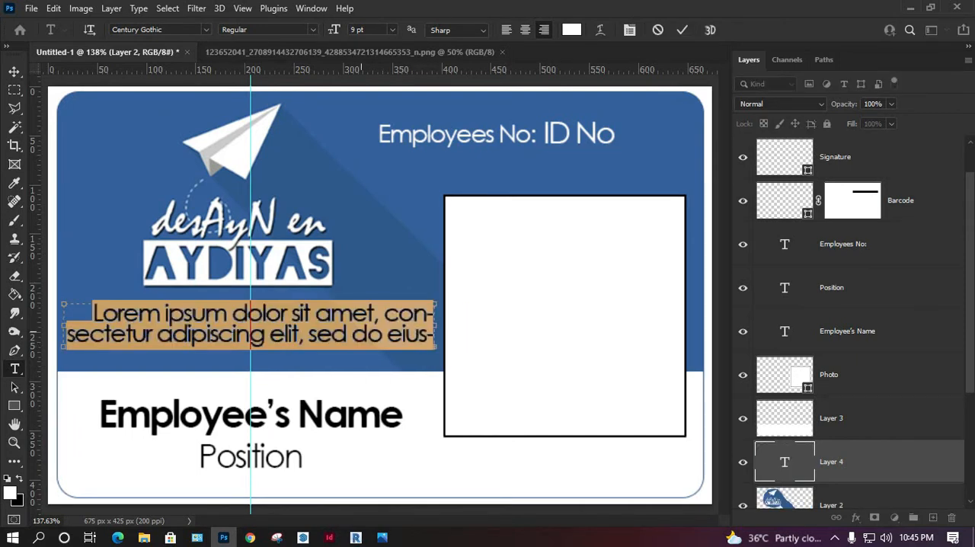
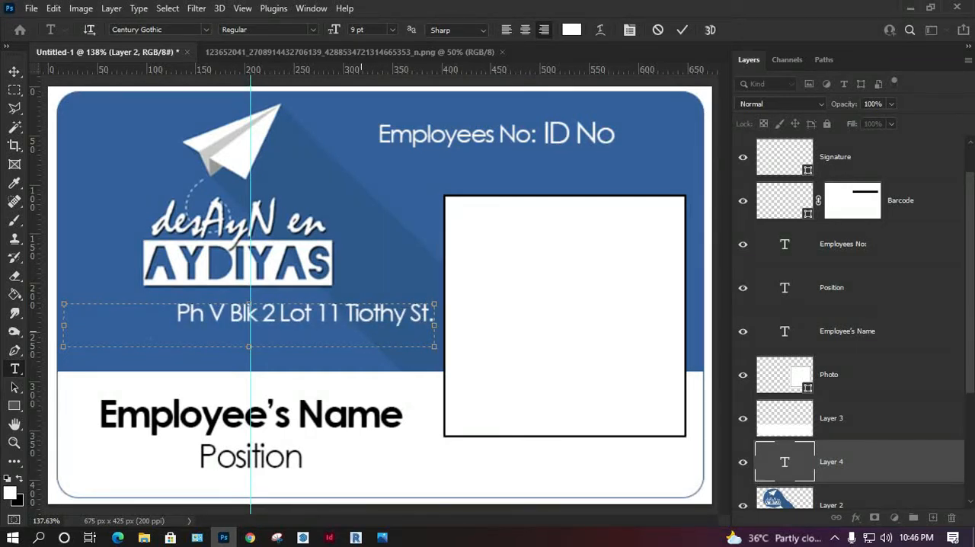
key("Left")
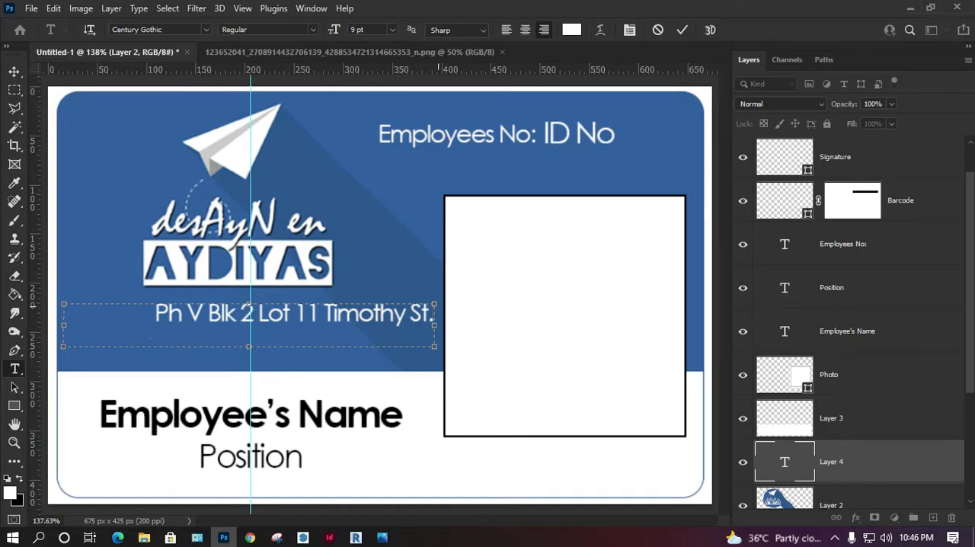
Step: Add a second line to the address text with the city, province and country
key("Return")
type("Bacon")
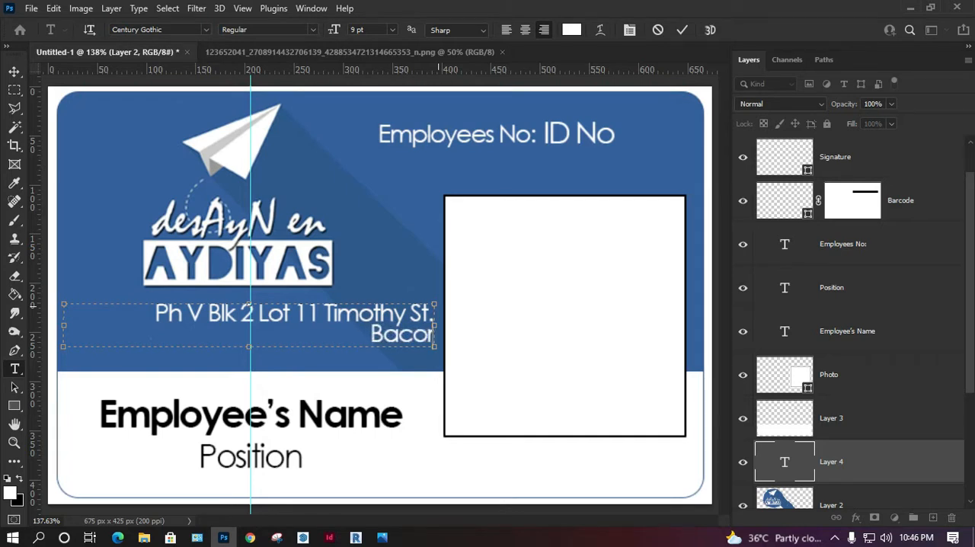
key("BackSpace")
type("or Cav")
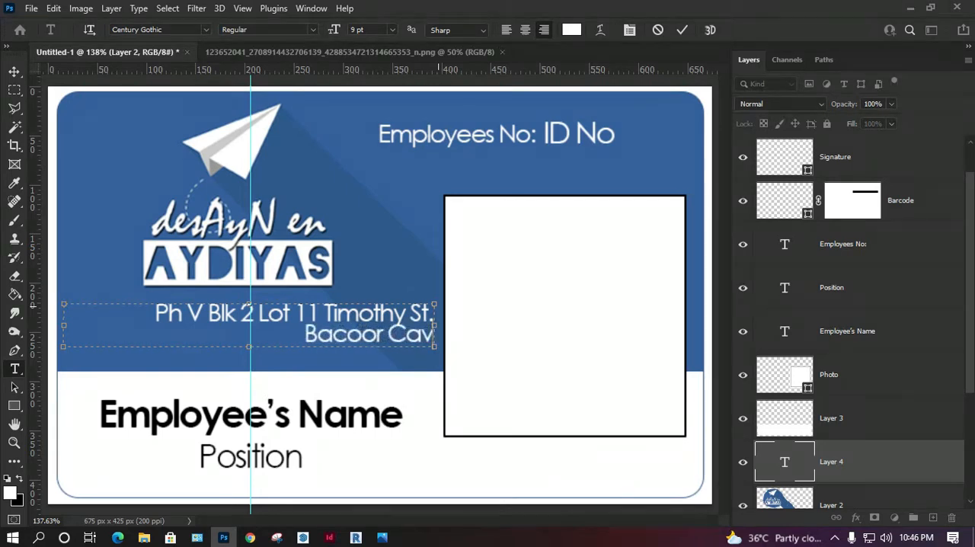
type("ite, P")
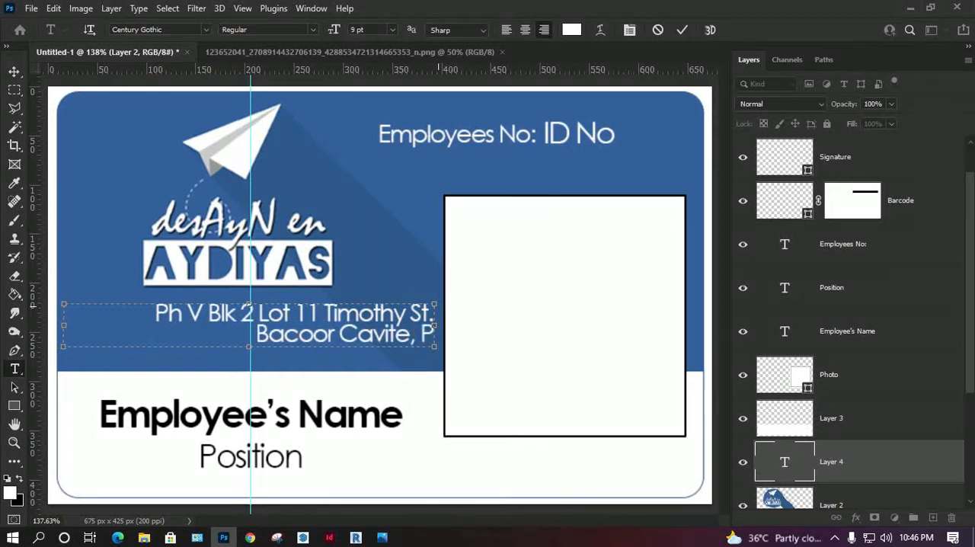
type("hilippines")
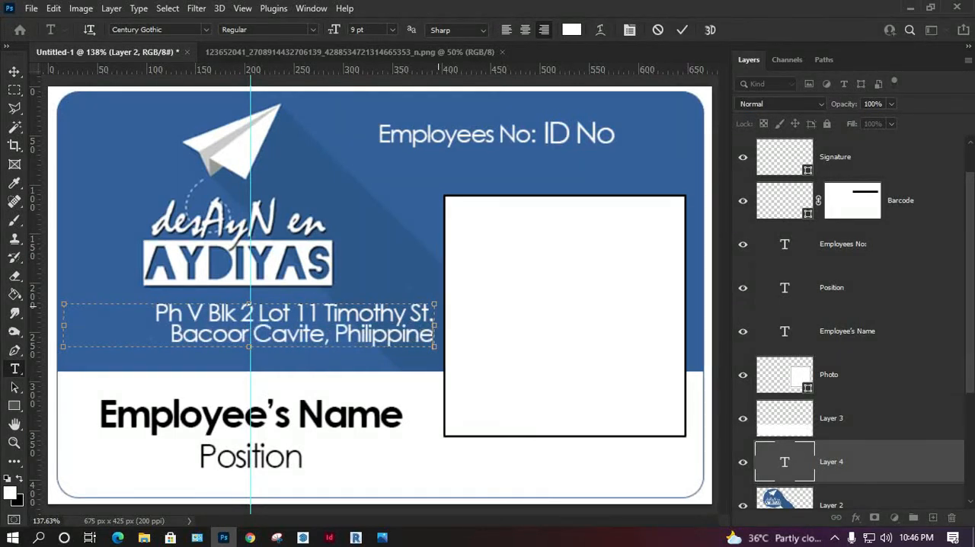
Step: Centre-align the whole address text, set its size to 8 pt and tighten the line spacing slightly
key("ctrl+a")
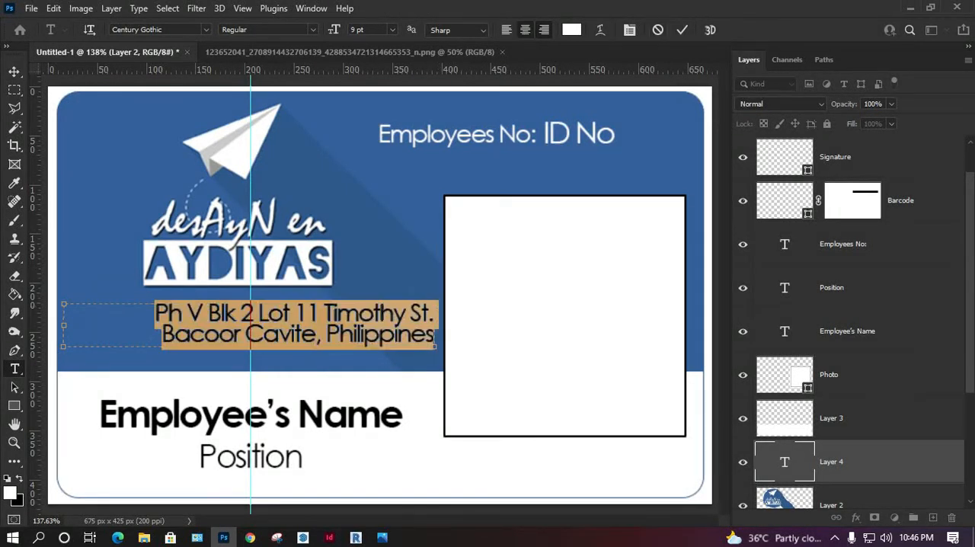
key("ctrl+shift+c")
left_click(393, 29)
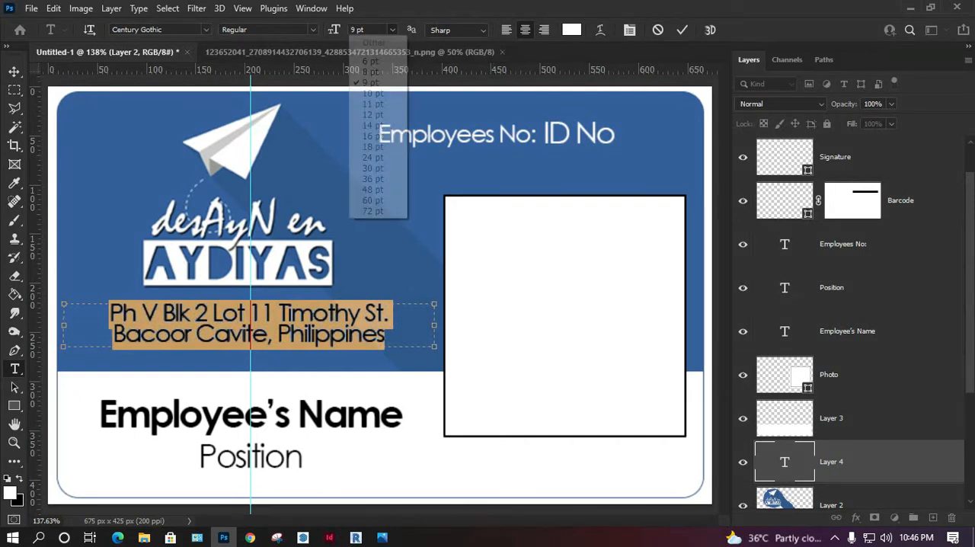
left_click(369, 71)
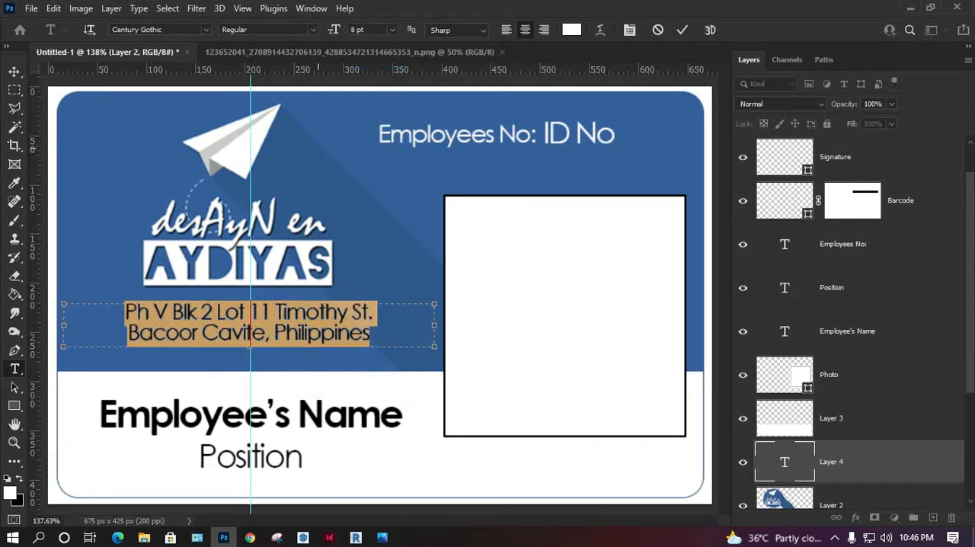
key("alt+Up")
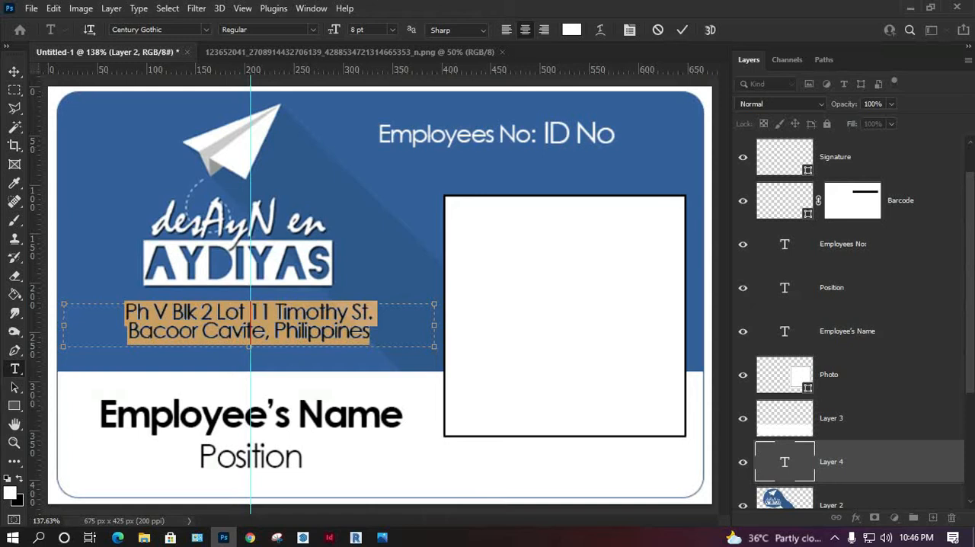
key("ctrl+Return")
Step: Nudge the address text a few pixels up and to the left, closer to the logo
key("Up")
key("Up")
key("Up")
key("Up")
key("Up")
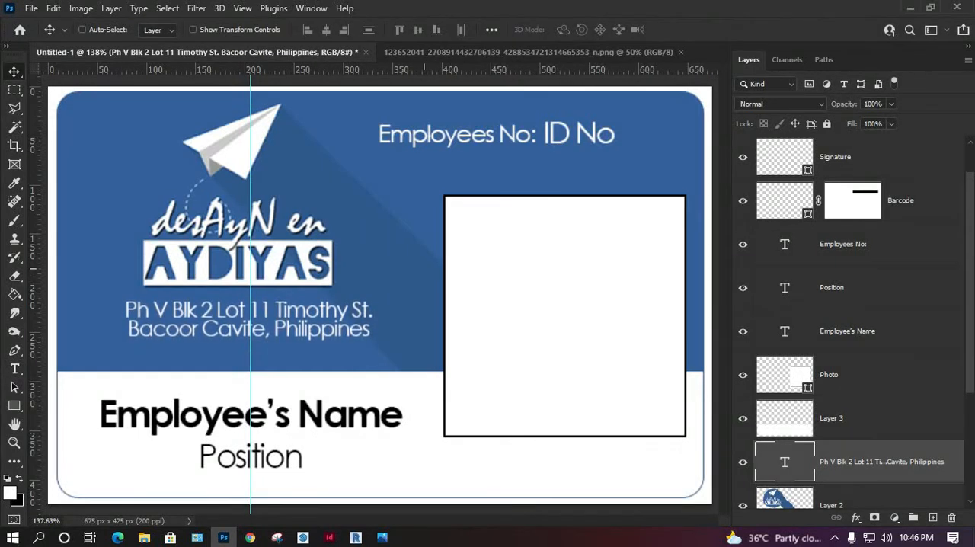
key("Left")
key("Left")
key("Left")
key("Left")
key("Left")
key("Left")
key("Left")
key("Left")
key("Left")
key("Up")
key("Up")
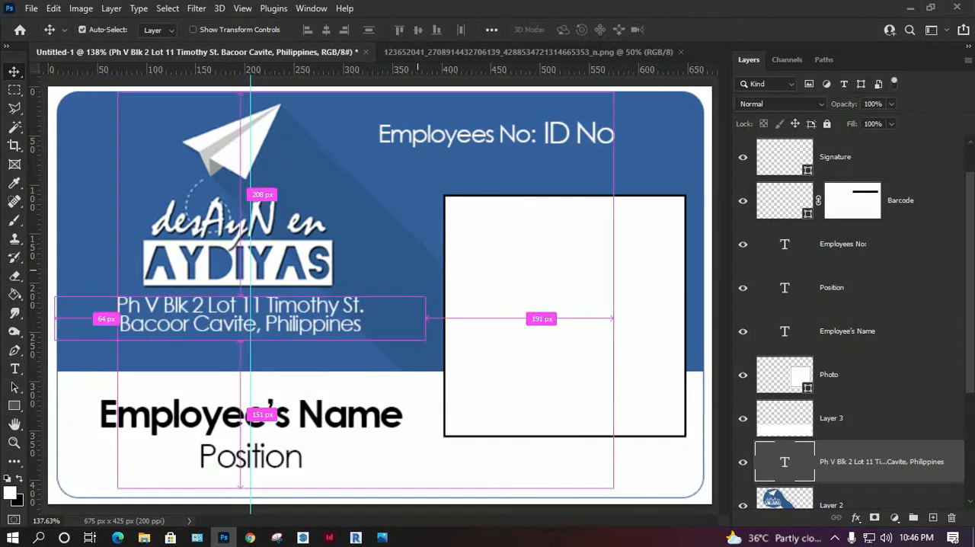
Step: Scale the address text to about 80% and centre it beneath the logo
key("ctrl+t")
left_click_drag(425, 294, 351, 303)
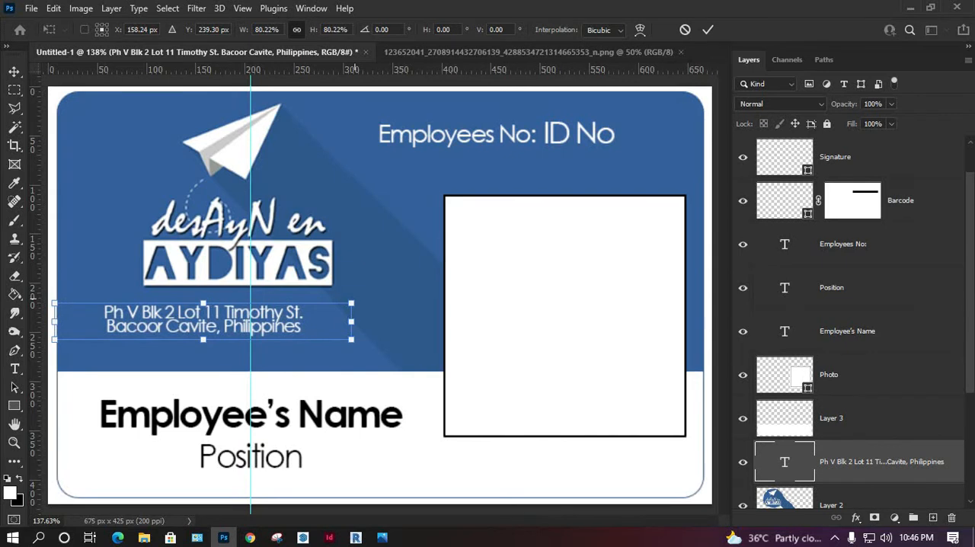
left_click_drag(268, 332, 293, 326)
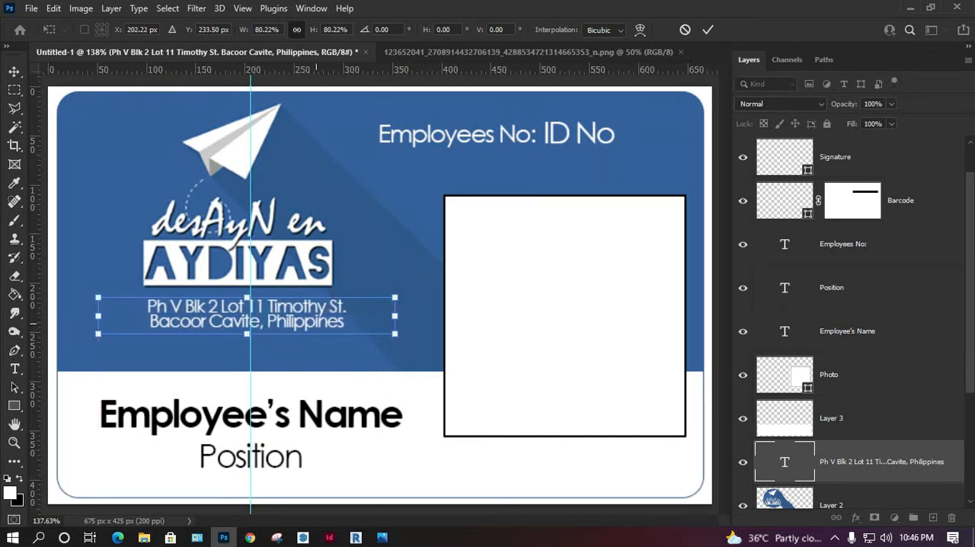
key("Return")
Step: Loosen the line spacing of the address text slightly and nudge the text down by one pixel
double_click(784, 461)
key("alt+Down")
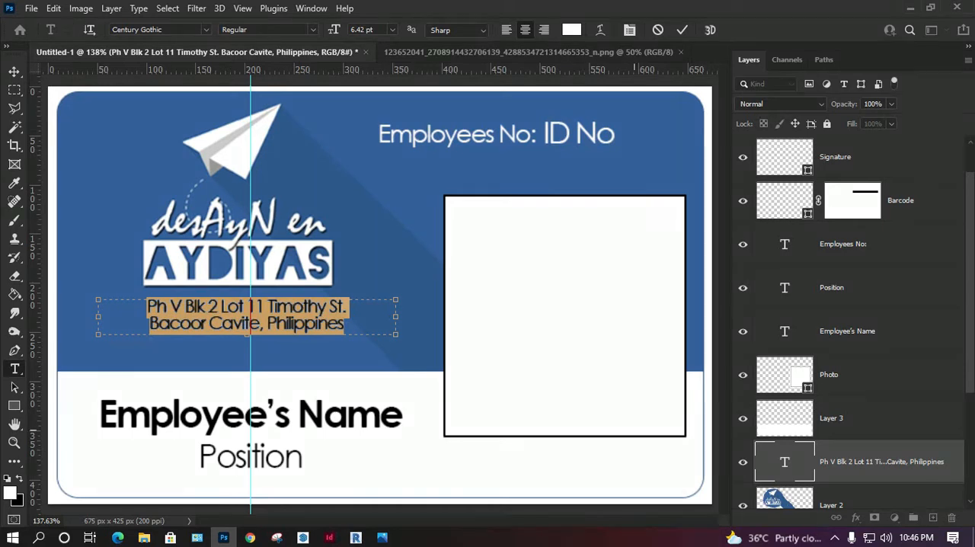
key("ctrl+Return")
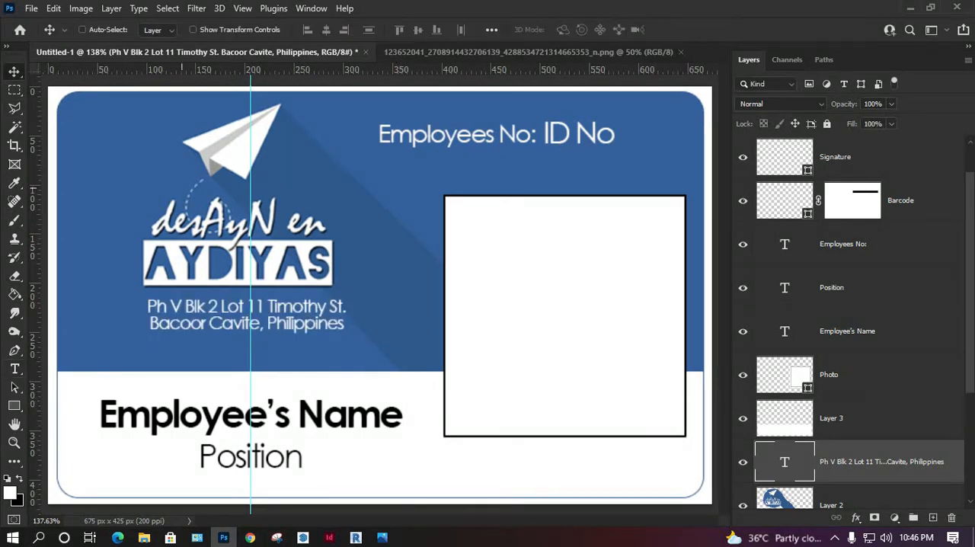
key("Down")
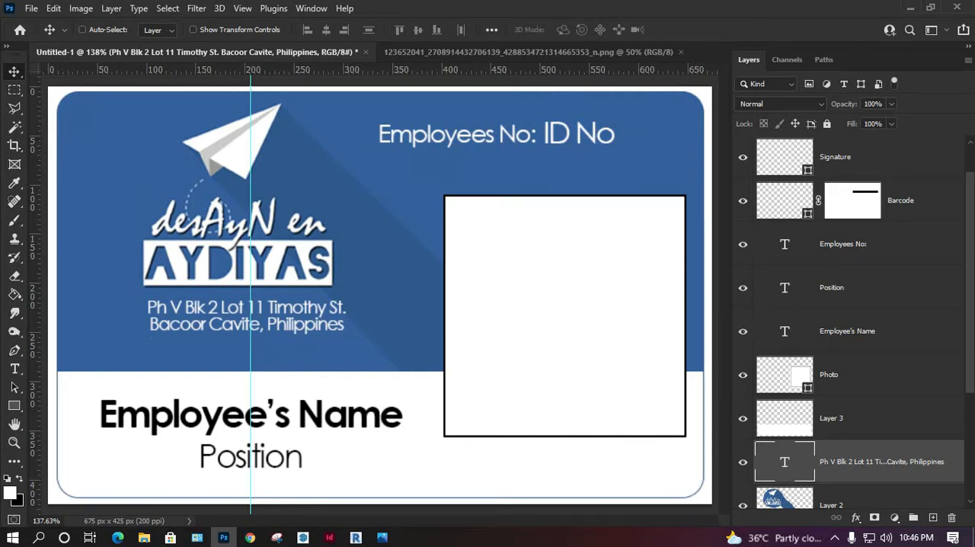
Step: Move the Employees No: text layer below the Photo layer, directly above Layer 3
scroll(849, 320, "down", 3)
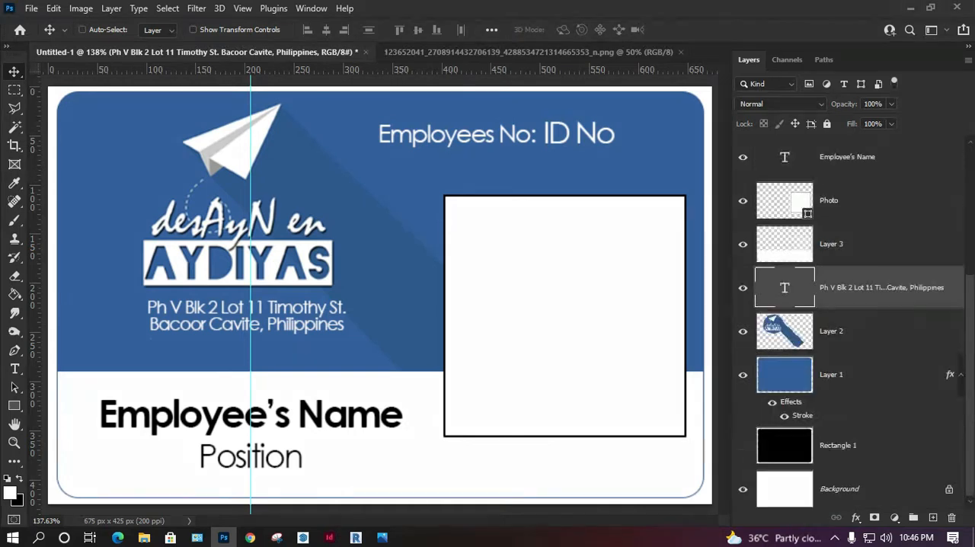
scroll(849, 320, "up", 3)
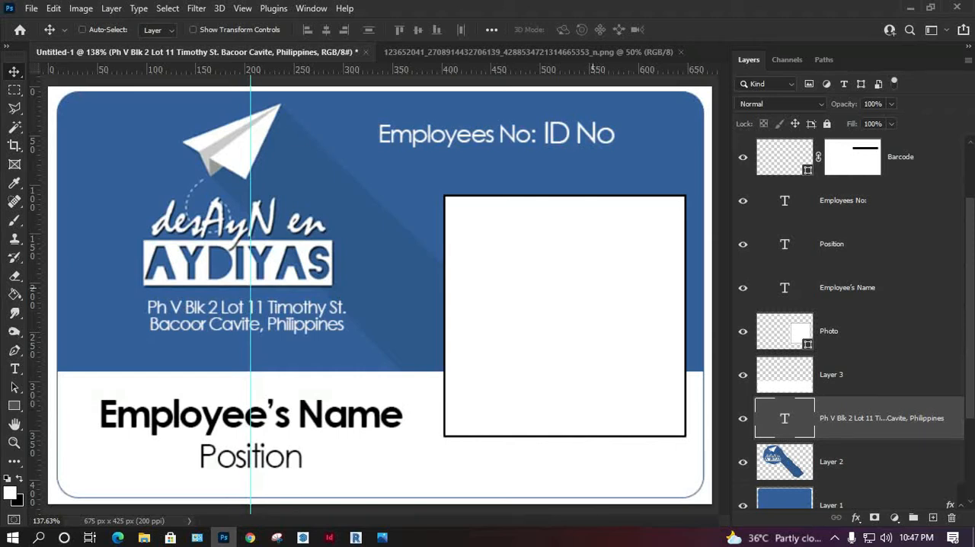
left_click(845, 331)
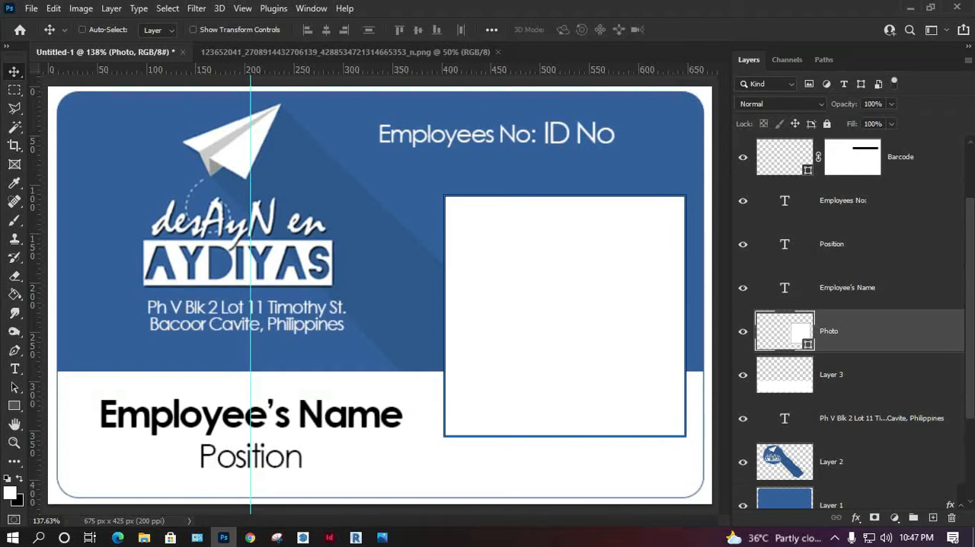
left_click(847, 288)
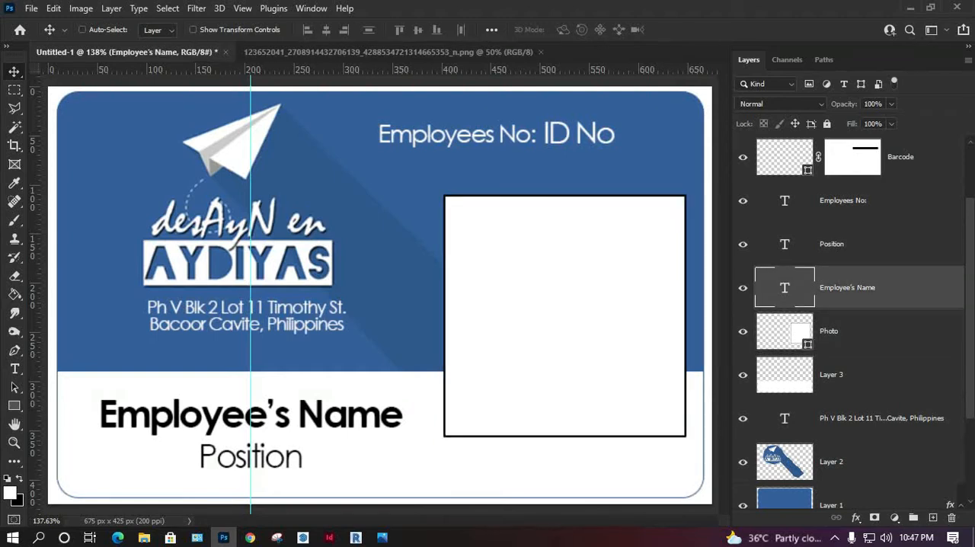
left_click(843, 201)
left_click_drag(843, 200, 843, 338)
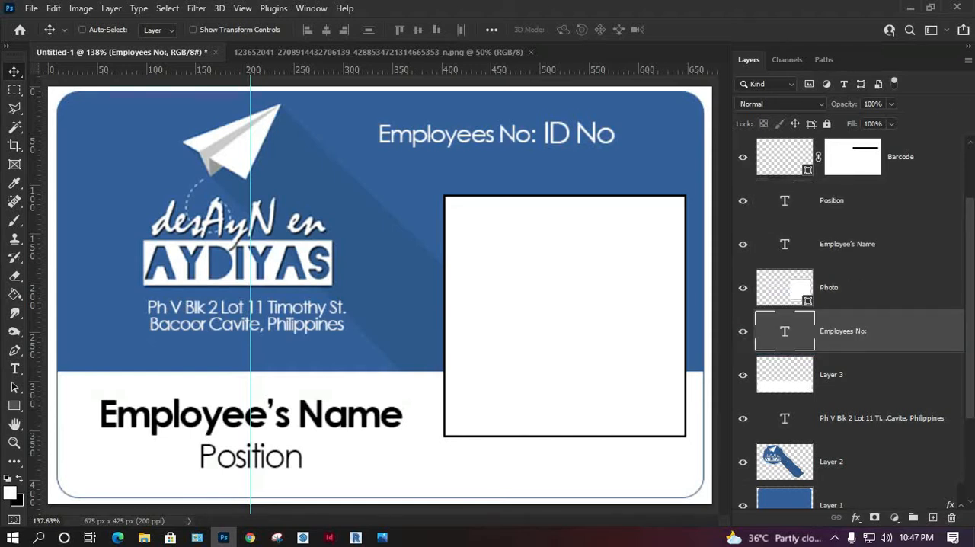
Step: Move the Photo and Barcode layers up the stack so the order beneath ID No is Barcode, Signature, Photo
scroll(849, 319, "up", 2)
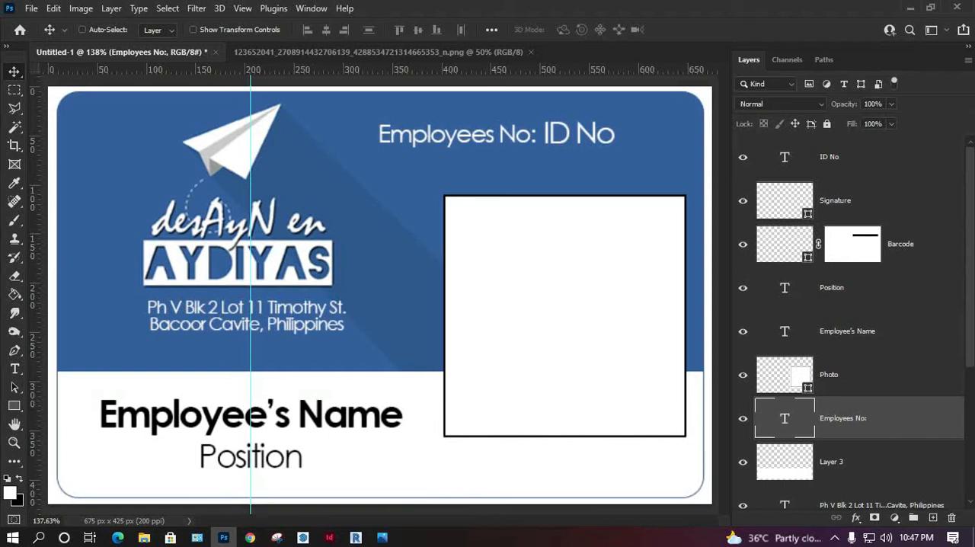
left_click_drag(828, 374, 828, 244)
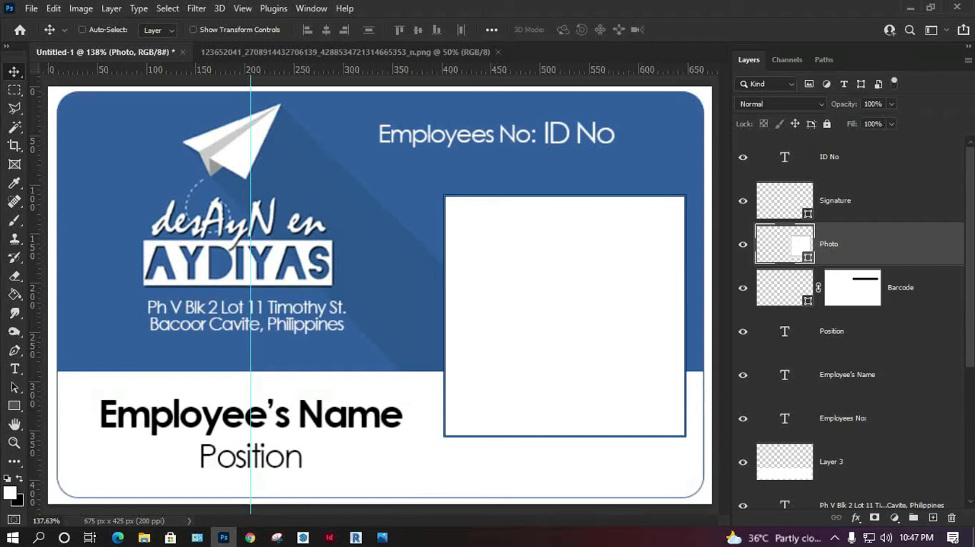
left_click_drag(853, 287, 853, 191)
Step: Check which card element each layer holds, from ID No, Signature and Photo down to Position, Employee's Name and Employees No:
left_click(742, 157)
left_click(743, 156)
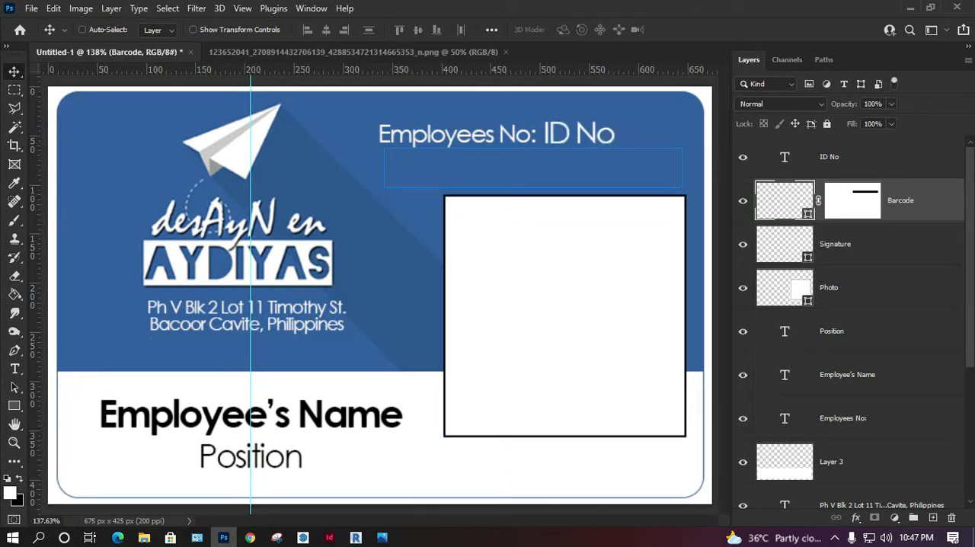
left_click(853, 244)
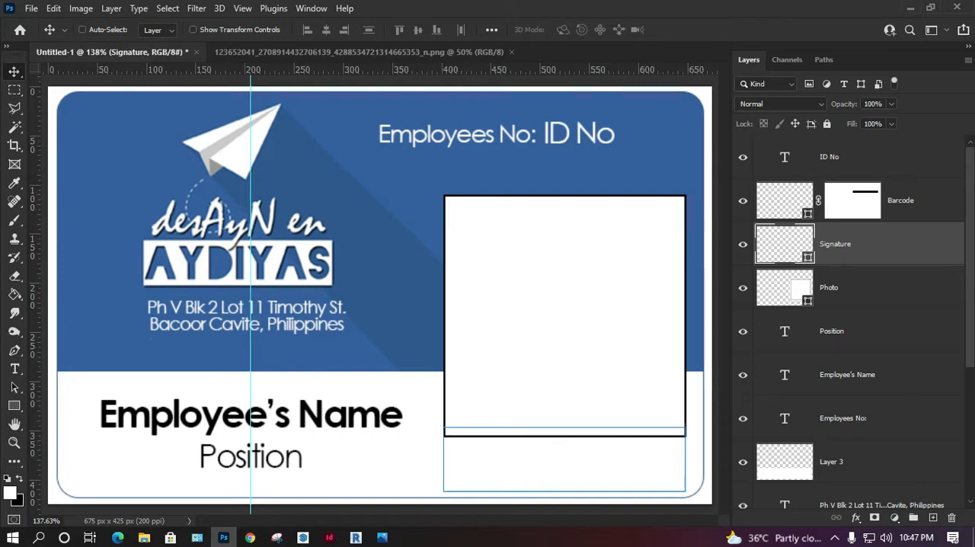
left_click(851, 288)
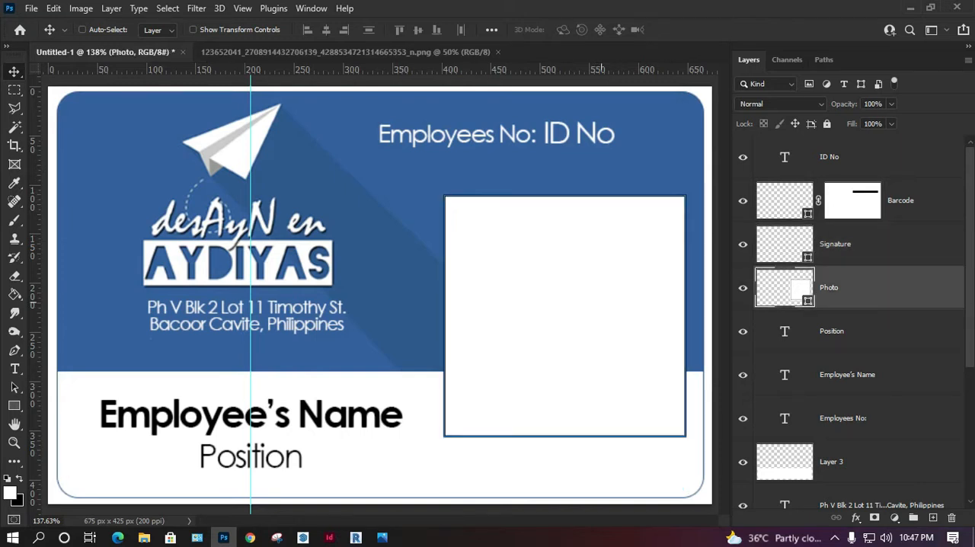
left_click(742, 331)
left_click(742, 331)
left_click(742, 375)
left_click(743, 374)
left_click(743, 418)
left_click(743, 418)
left_click(742, 418)
left_click(742, 418)
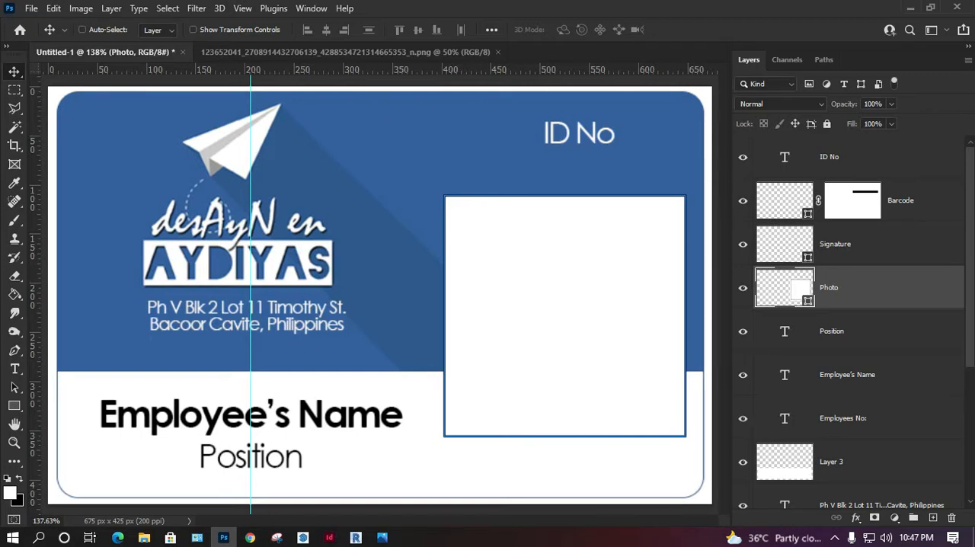
Step: Unlock the Background layer at the base of the layer stack, turning it into a regular layer
left_click(842, 418)
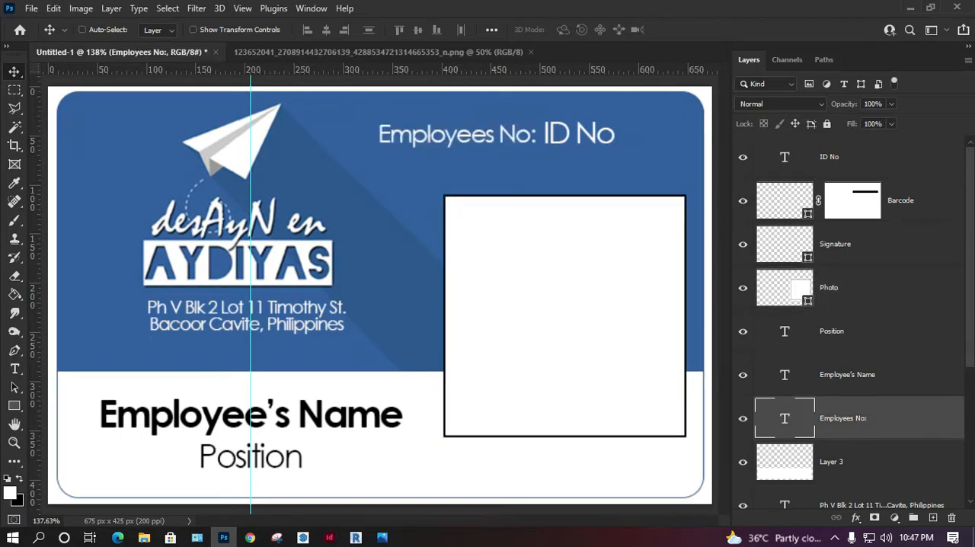
scroll(853, 434, "down", 5)
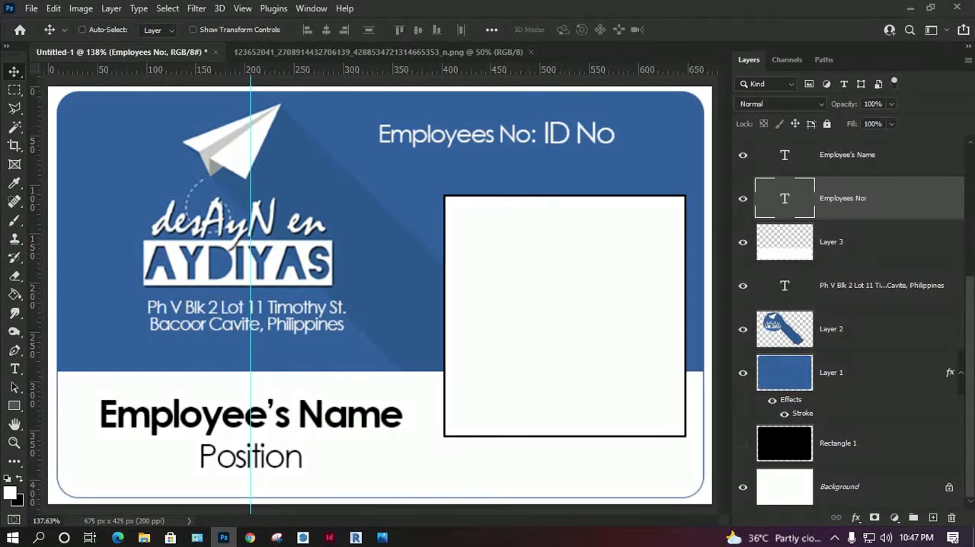
left_click(949, 487)
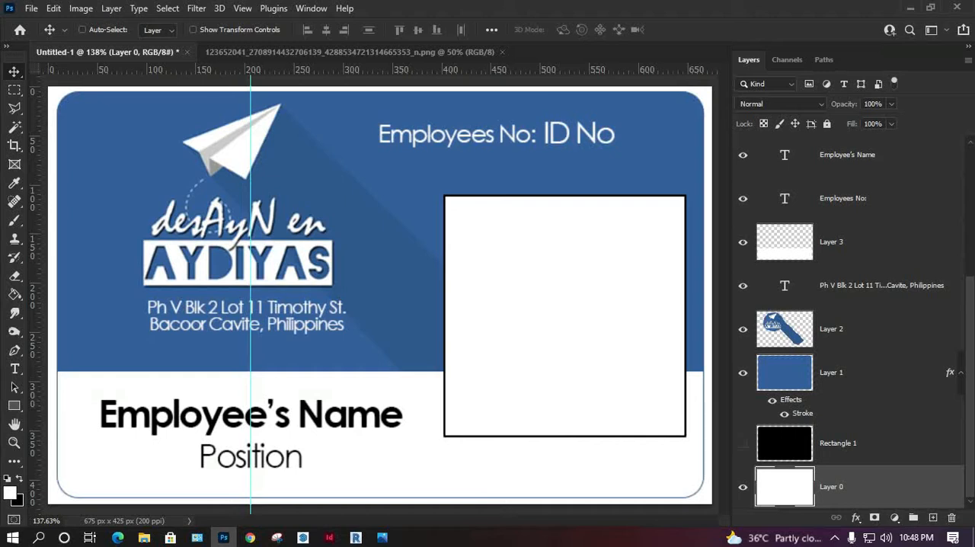
Step: Group all layers from Employees No: down to Layer 0, and check the group by toggling its visibility
scroll(849, 319, "up", 2)
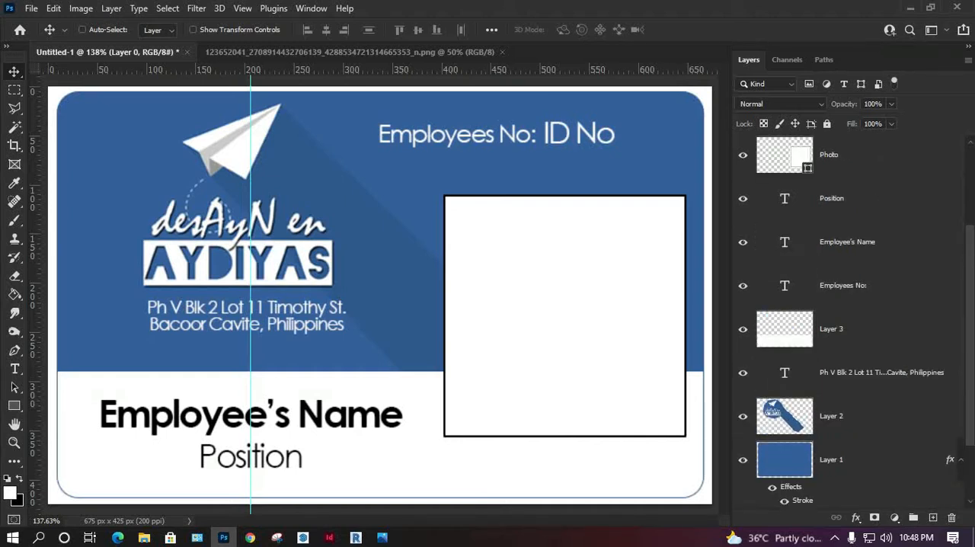
left_click(743, 286)
left_click(742, 286)
left_click(843, 286)
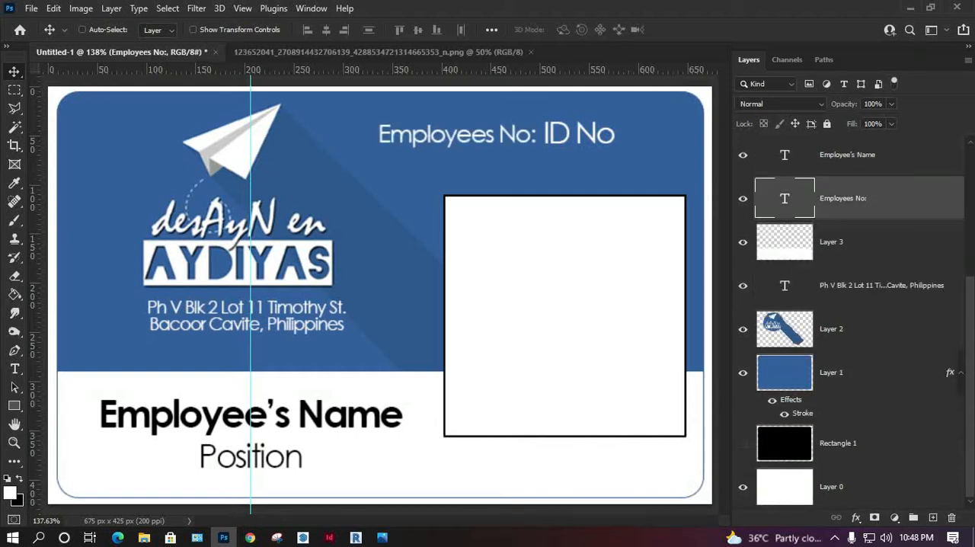
left_click(838, 486, "shift")
key("ctrl+g")
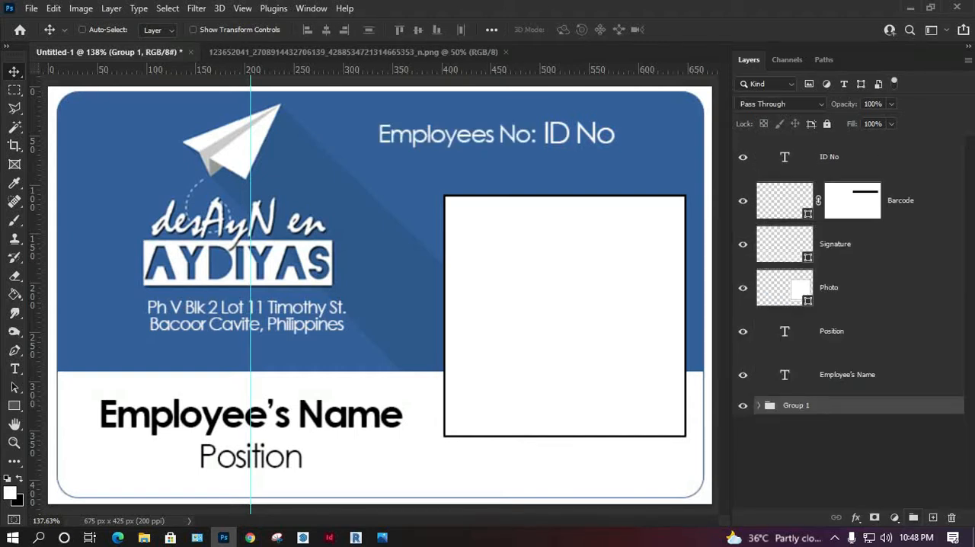
left_click(742, 405)
left_click(743, 405)
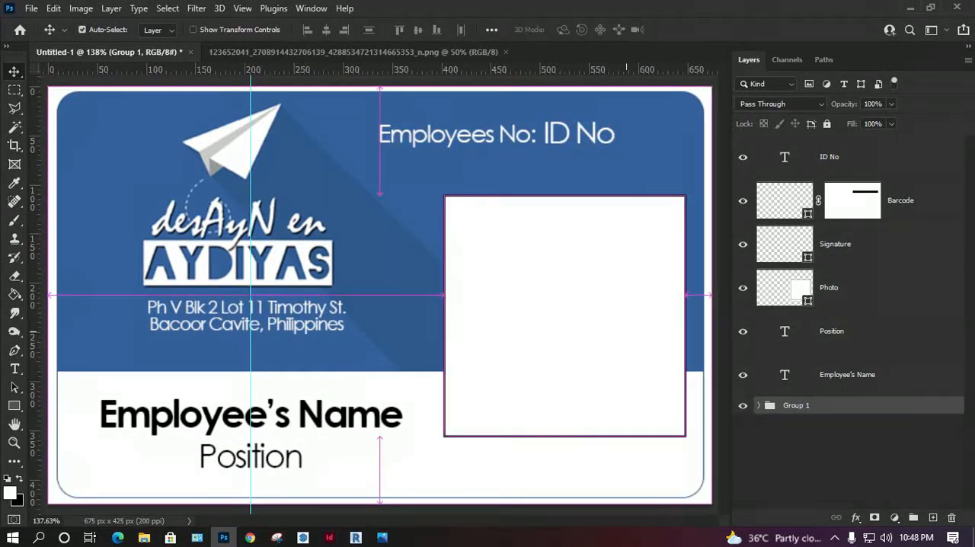
Step: Open blue_background_picture_7_169456.jpg from New folder in 2 Photoshop Essential Training and close the logo PNG document
key("ctrl+o")
scroll(424, 228, "down", 3)
scroll(423, 228, "up", 3)
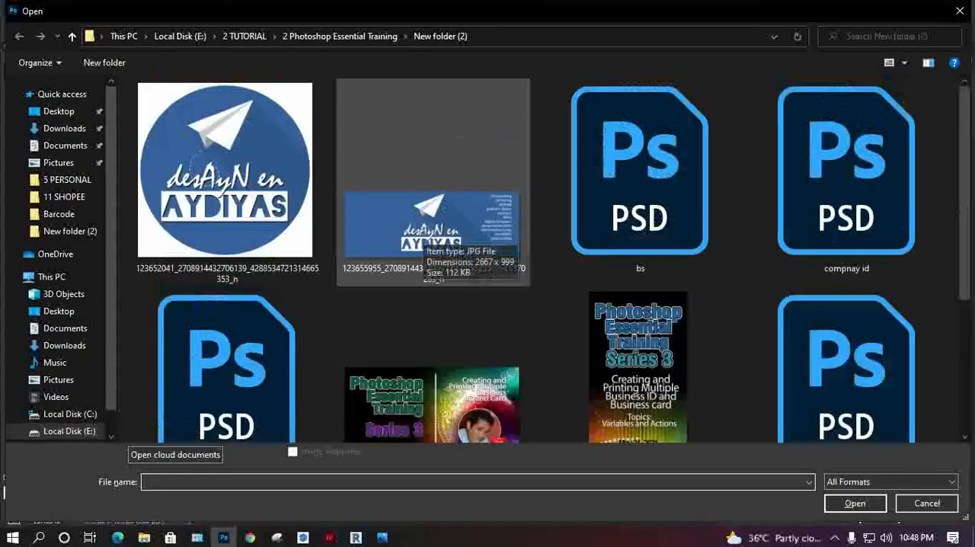
left_click(339, 36)
double_click(845, 153)
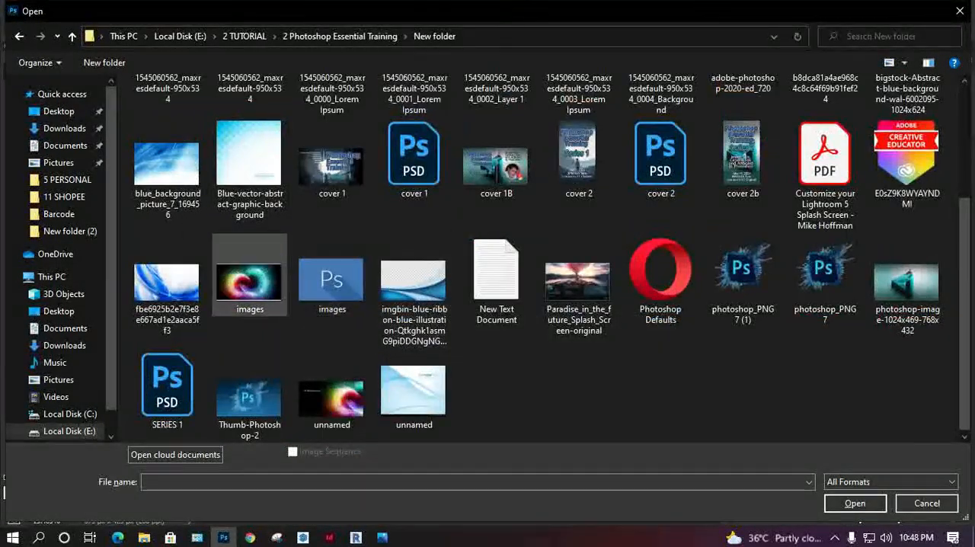
double_click(167, 163)
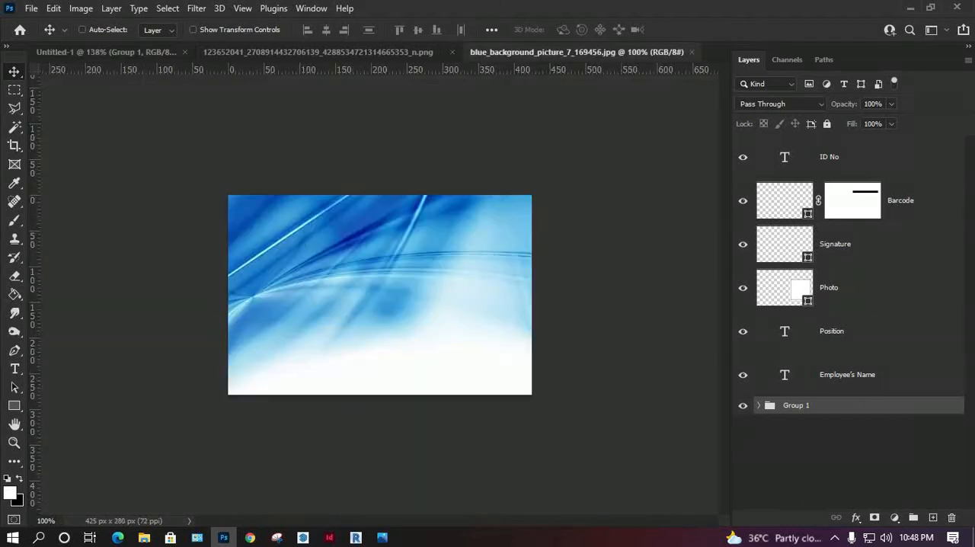
left_click(347, 52)
key("ctrl+w")
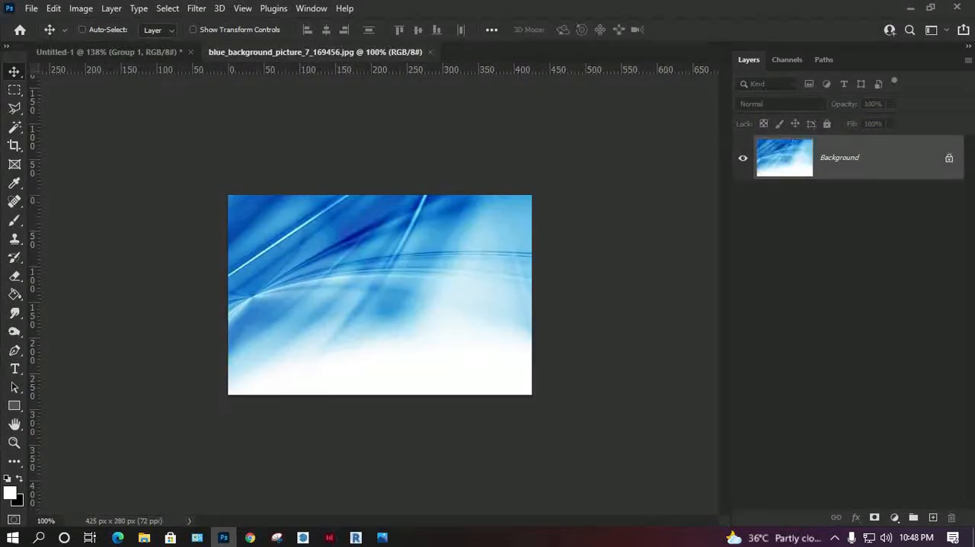
Step: Copy the blue background picture into the ID card above Group 1 and scale it to about 149% over the card
left_click_drag(843, 157, 133, 102)
key("ctrl+t")
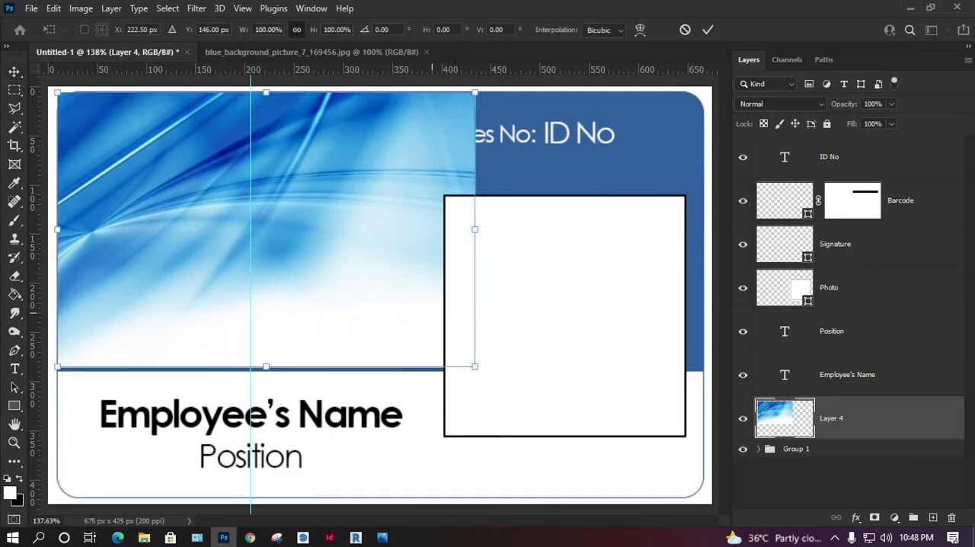
left_click_drag(475, 228, 682, 229)
left_click_drag(490, 170, 492, 240)
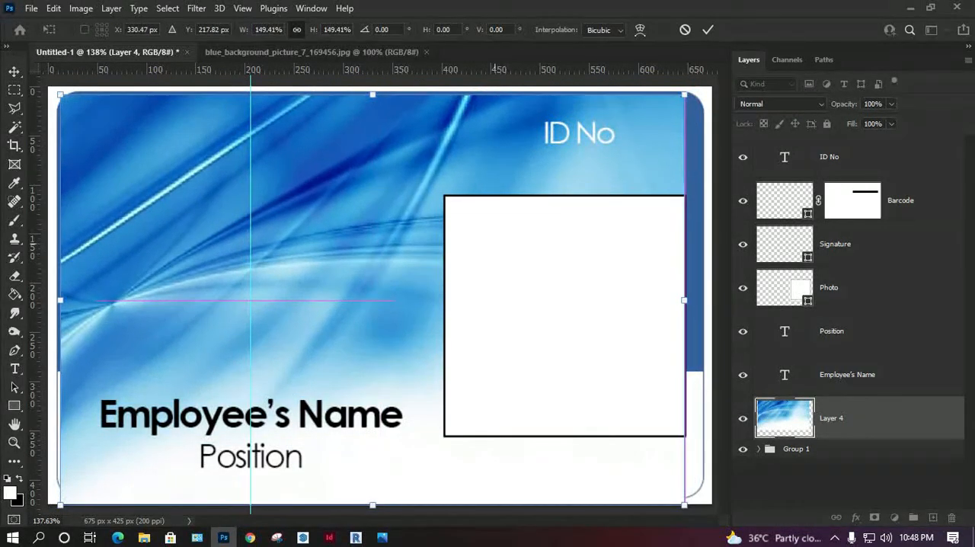
Step: Nudge the blue picture up and left to the card's corner and stretch it to about 155% width to cover the card
key("Left")
key("Left")
key("Up")
key("Up")
key("Up")
key("Up")
key("Up")
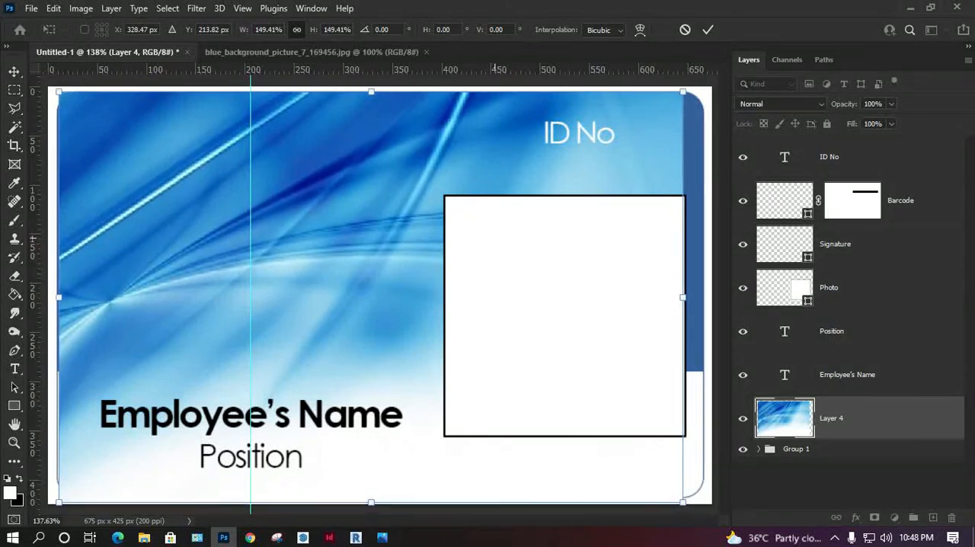
key("Left")
key("Left")
key("Left")
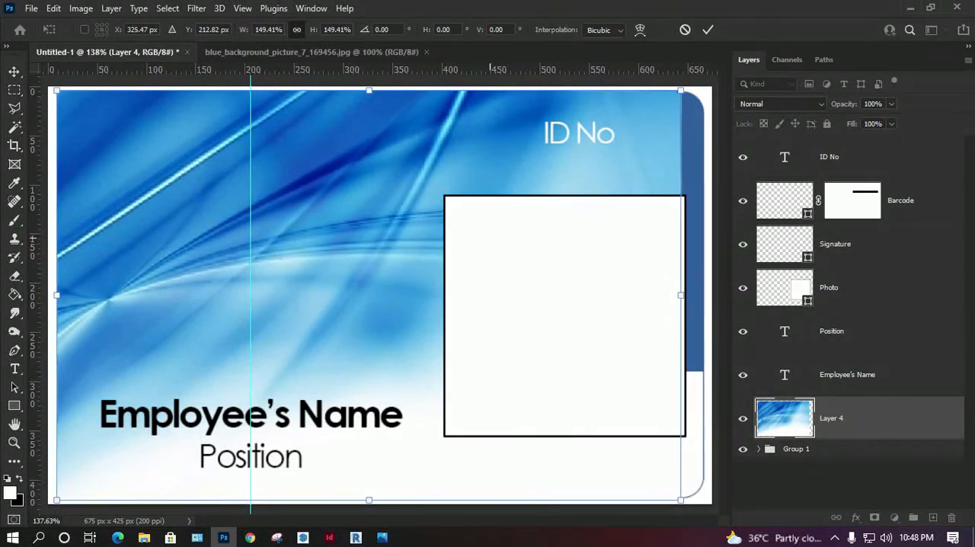
left_click_drag(679, 294, 702, 294)
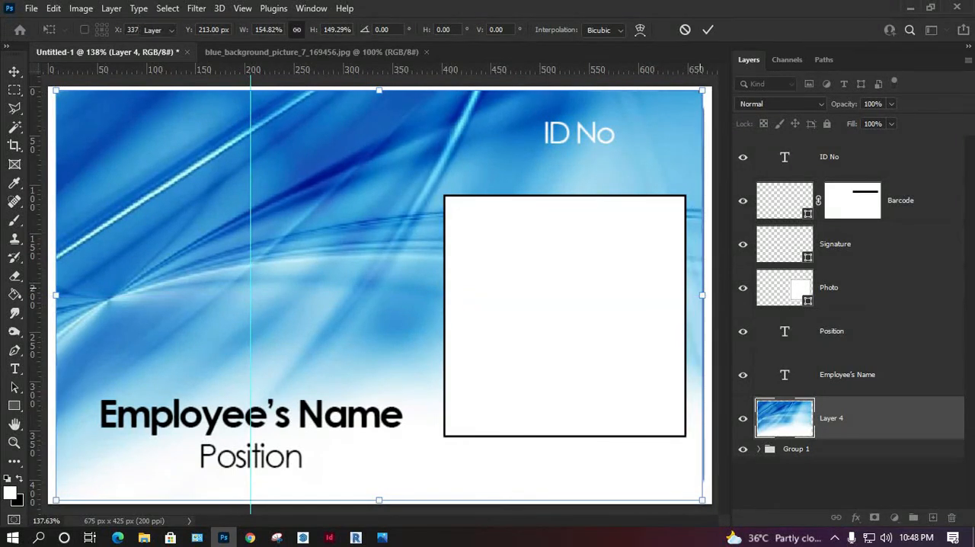
key("Return")
Step: Try several blend modes on the blue picture layer and set it to Overlay
left_click(781, 105)
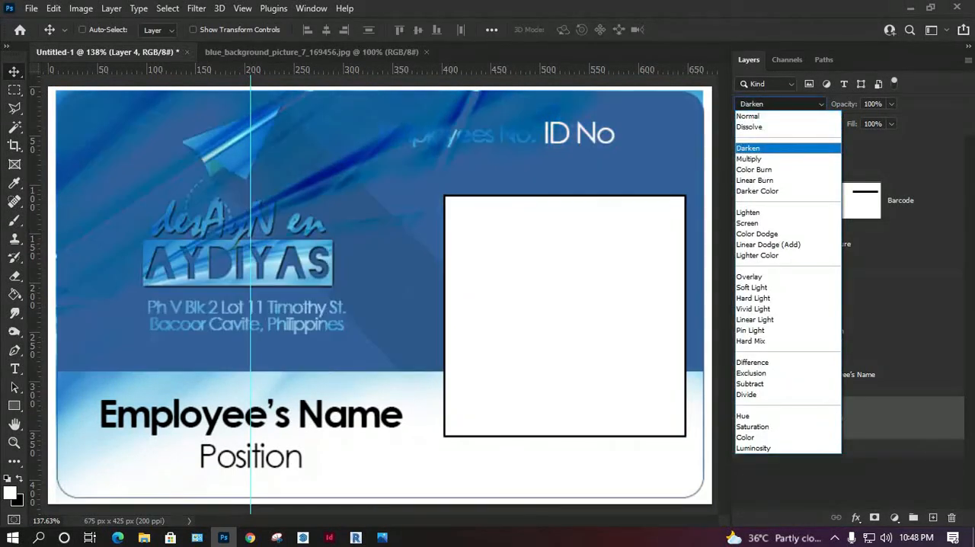
key("Return")
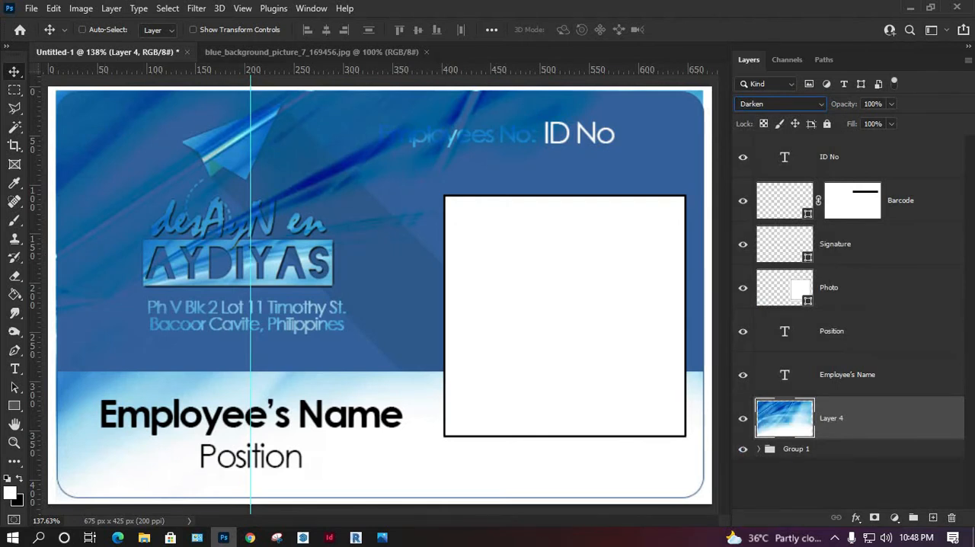
key("Down")
key("Down")
key("Down")
key("Down")
key("Down")
key("Down")
key("Down")
key("Down")
key("Down")
key("Down")
key("Down")
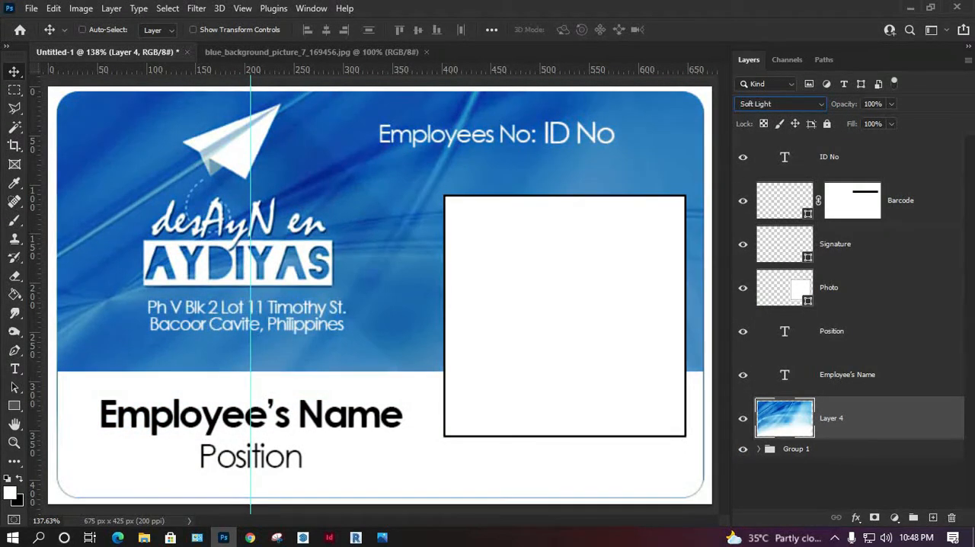
key("Up")
key("Down")
key("Up")
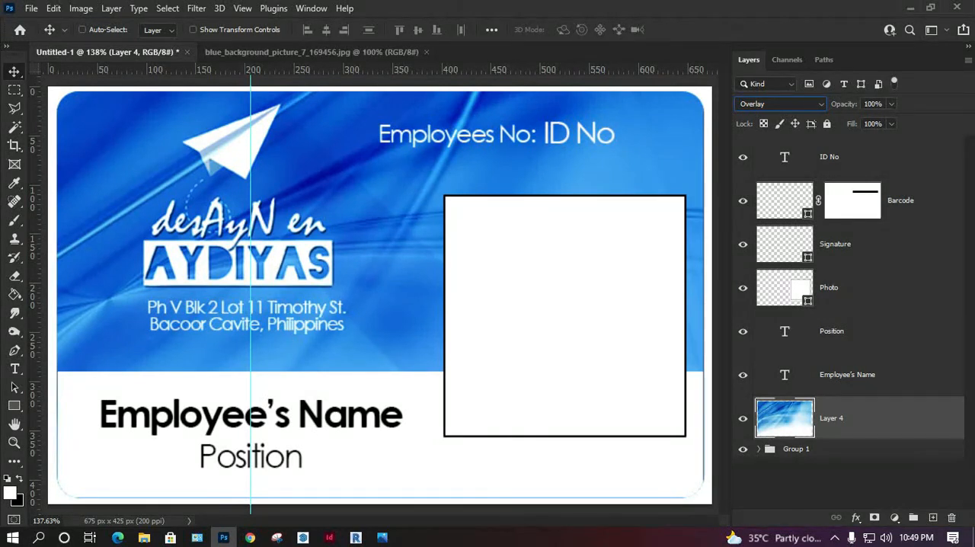
Step: Expand Group 1 and move the blue picture layer into it, above the Employees No: text
left_click(758, 449)
scroll(849, 327, "down", 3)
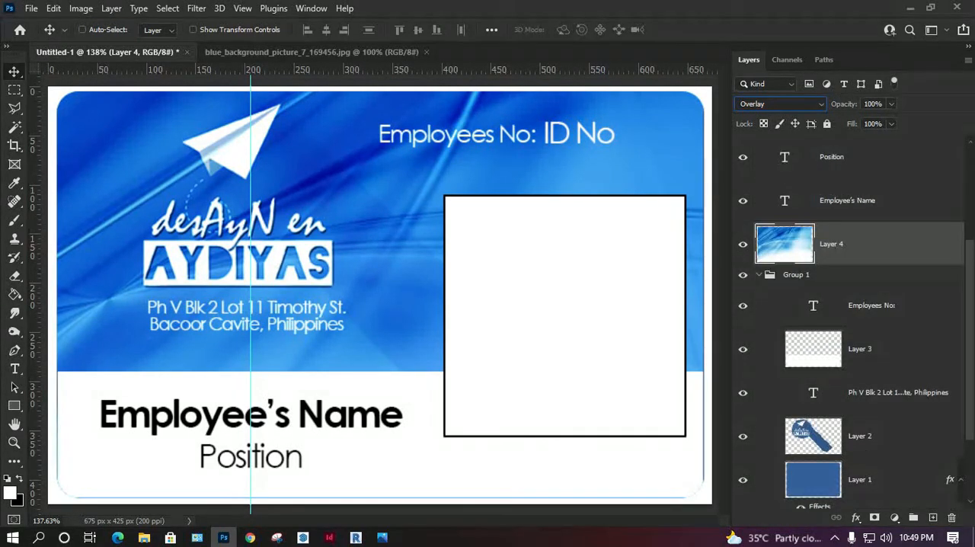
left_click(860, 479)
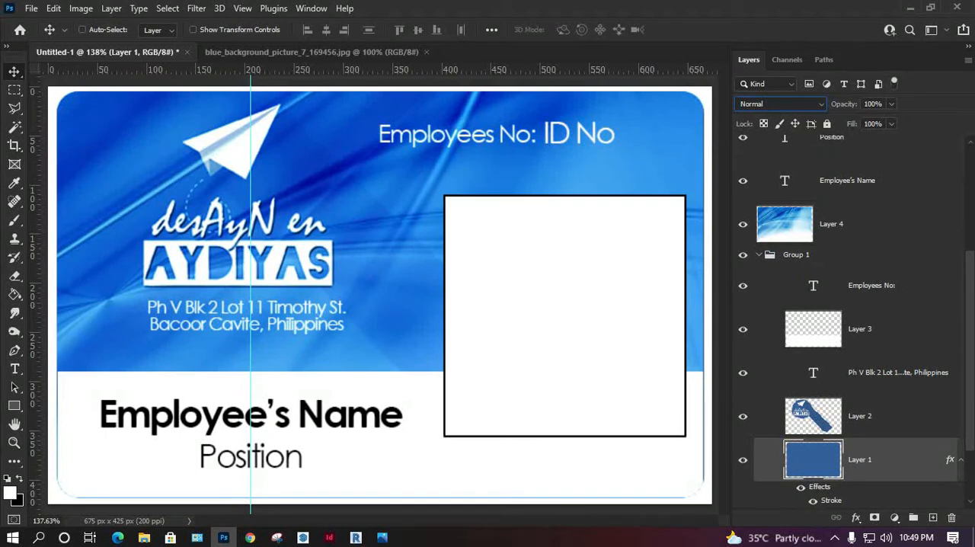
left_click(852, 223)
left_click_drag(853, 224, 838, 256)
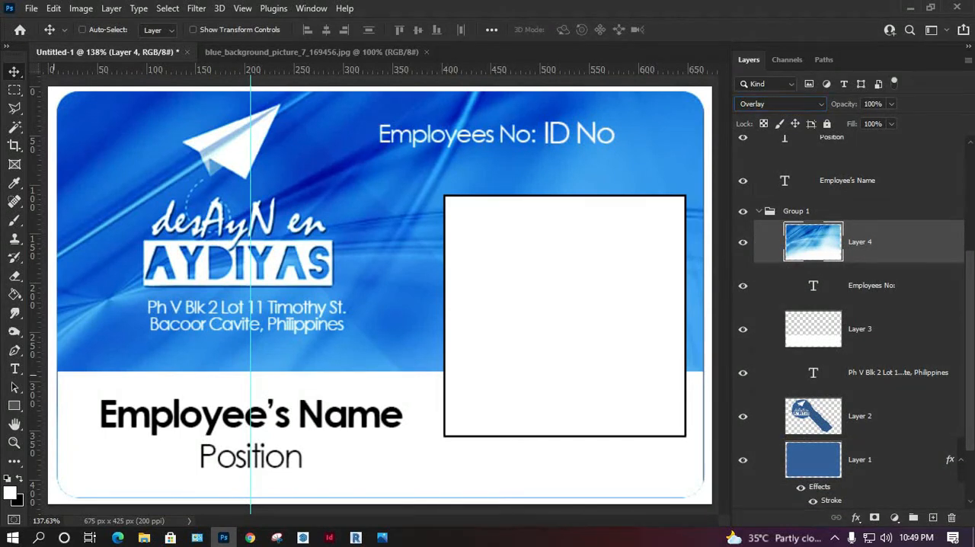
Step: Mask the blue picture layer so it is hidden over the card's white lower band and shows only above it
key("m")
left_click_drag(51, 371, 713, 503)
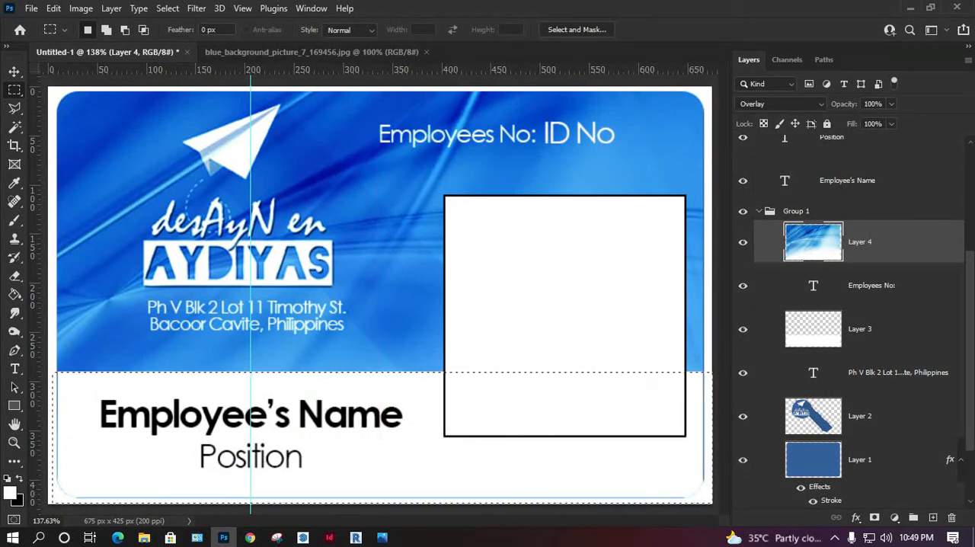
left_click(874, 518)
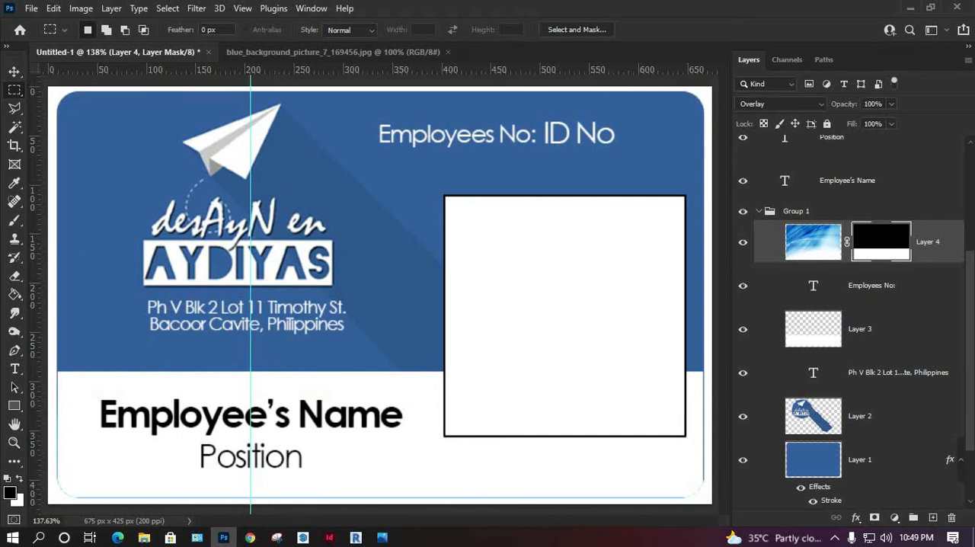
key("ctrl+i")
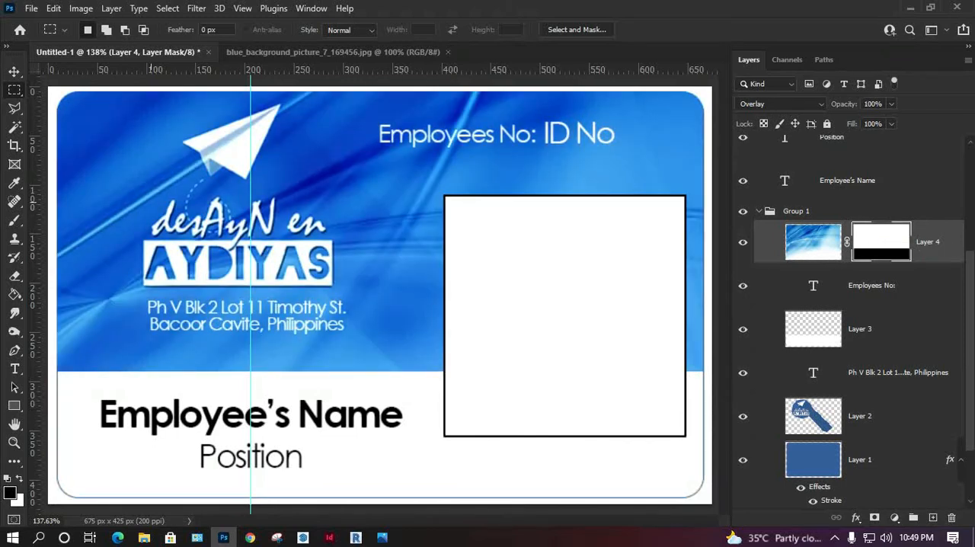
key("v")
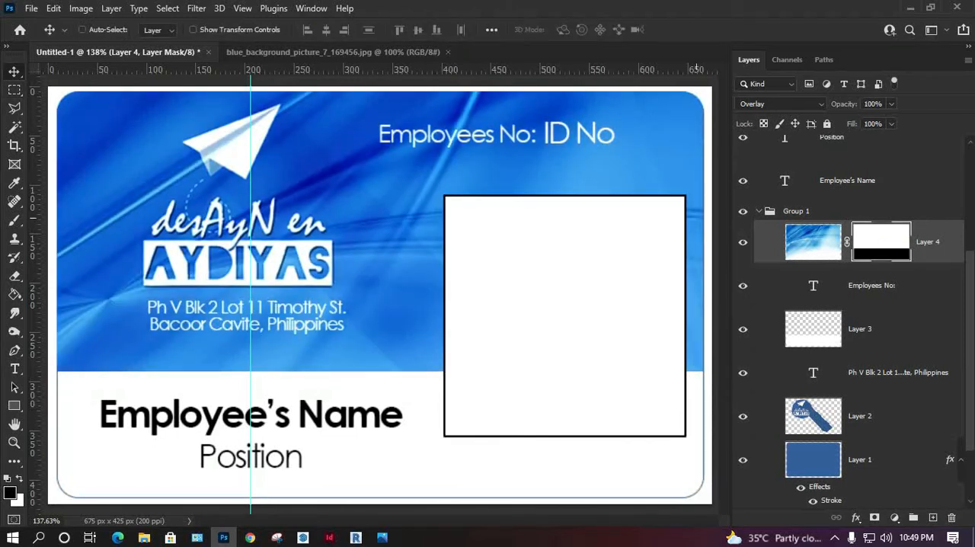
Step: Lower the blue picture layer's opacity to 36%, collapse Group 1 and check the group by toggling its visibility
left_click(812, 243)
left_click(891, 104)
left_click_drag(895, 121, 849, 120)
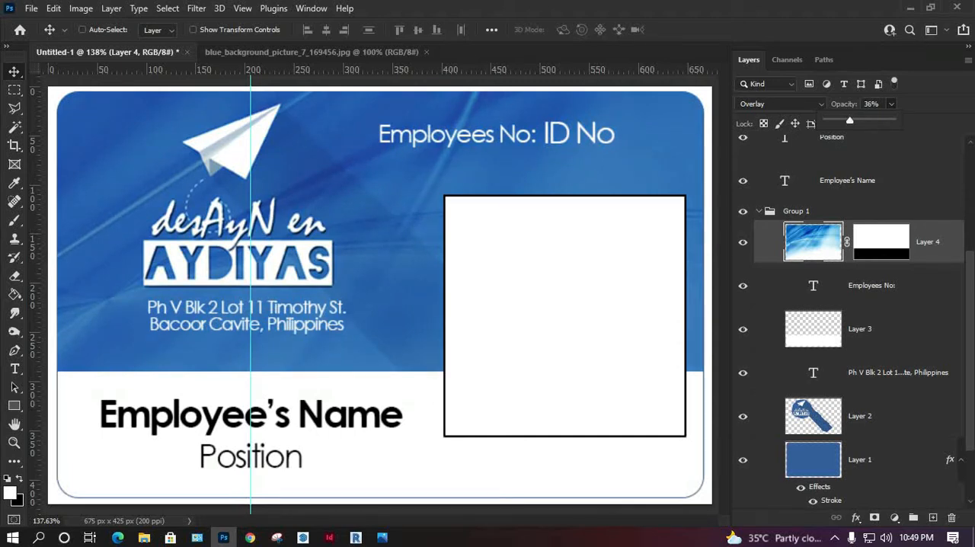
left_click(758, 211)
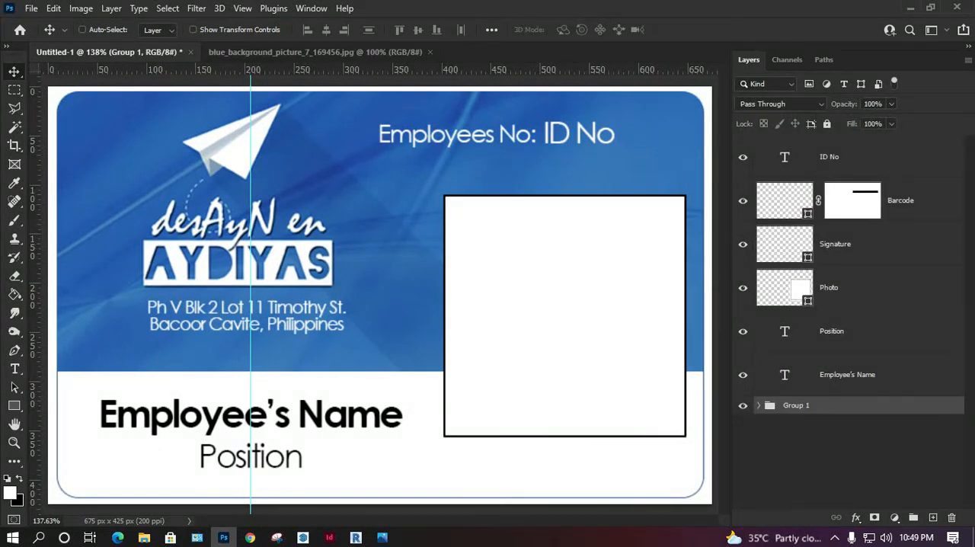
left_click(742, 405)
left_click(742, 405)
Step: Switch to File Explorer, go to the ID Card folder and open the EmployeesID workbook in Excel
left_click(144, 537)
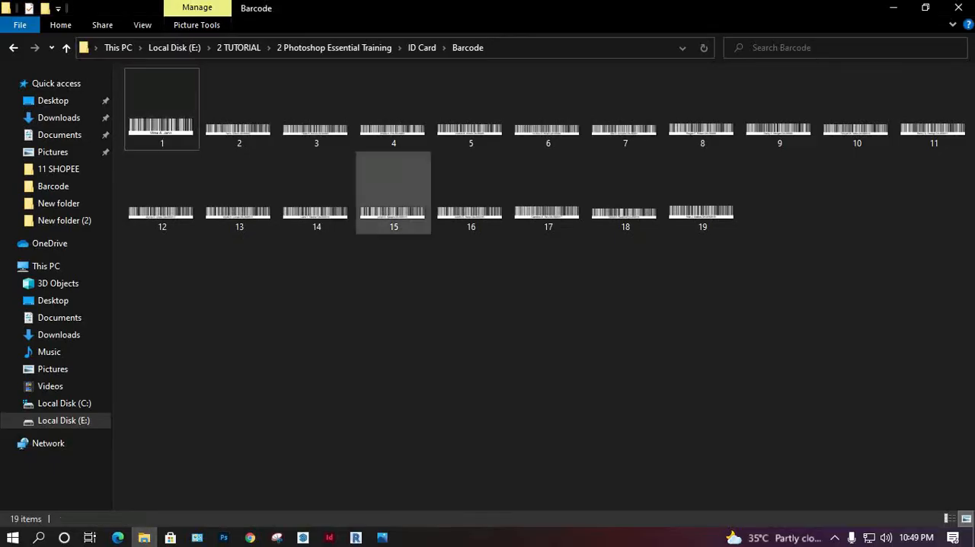
left_click(421, 47)
left_click(334, 47)
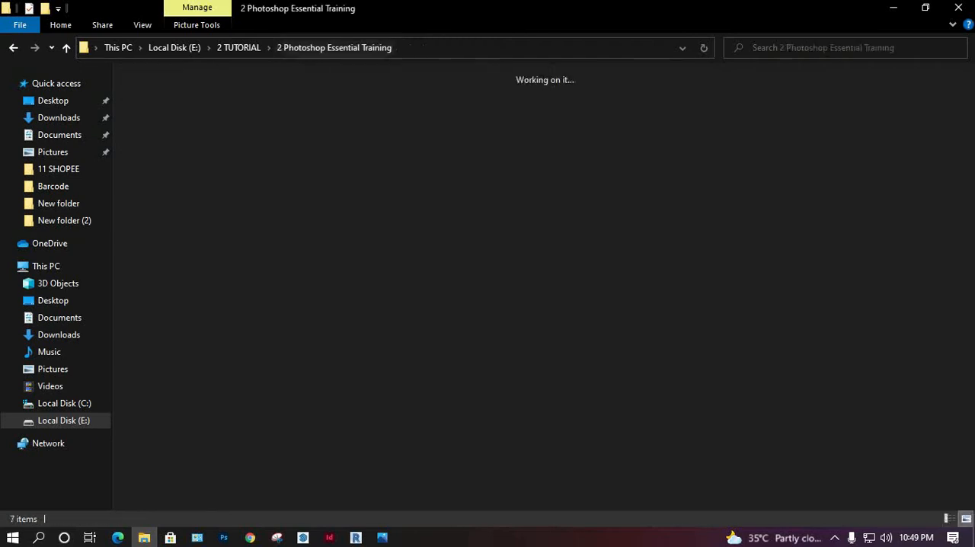
double_click(315, 111)
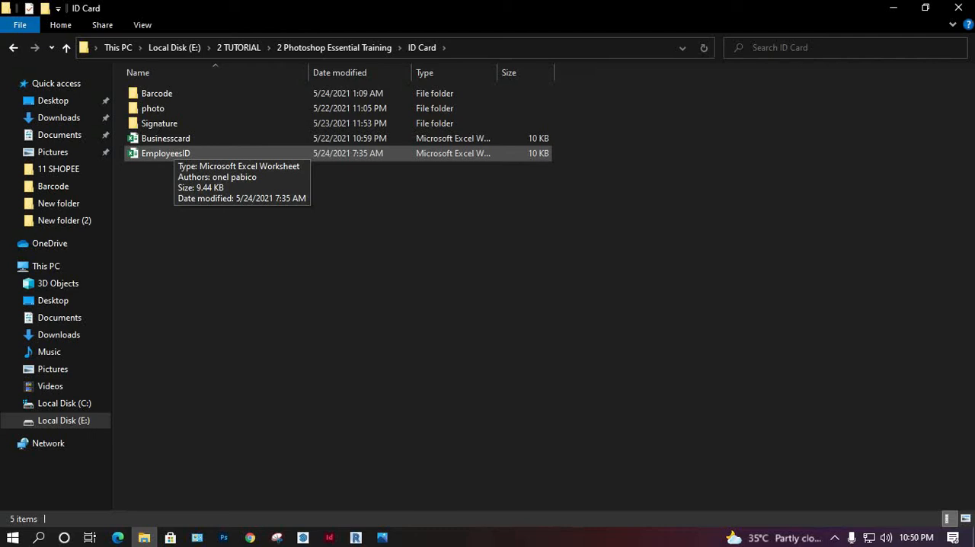
double_click(174, 153)
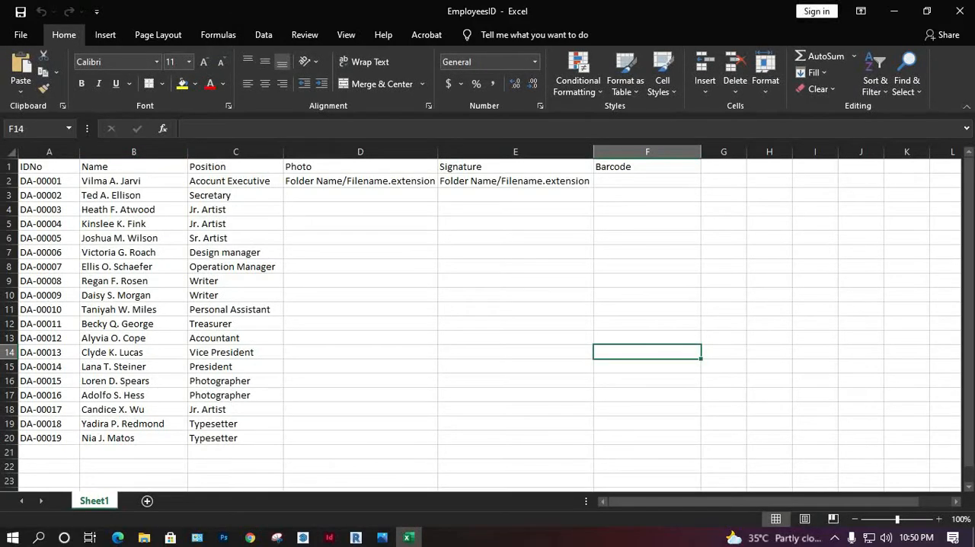
Step: Shorten the first employee's ID in A2 to three digits and fill the series down to A20
left_click(49, 438)
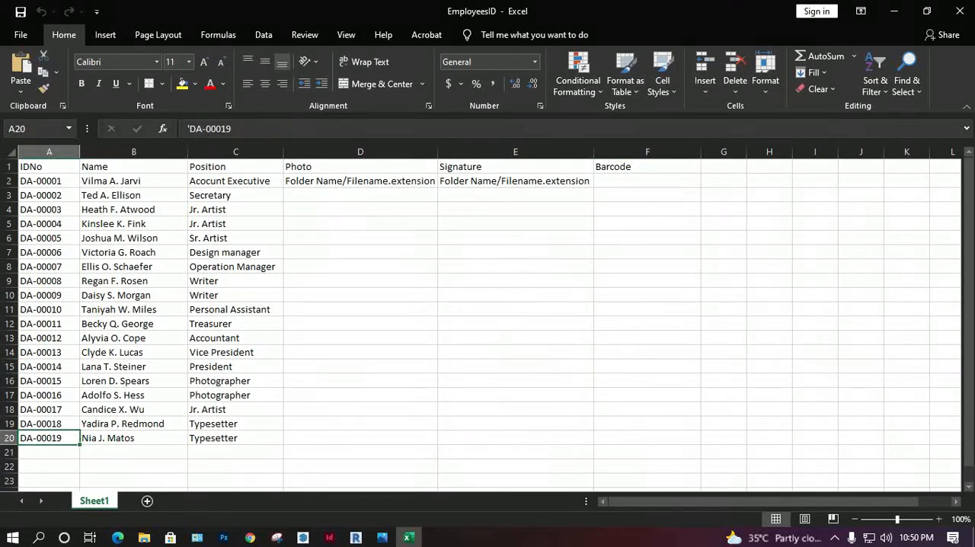
left_click(48, 181)
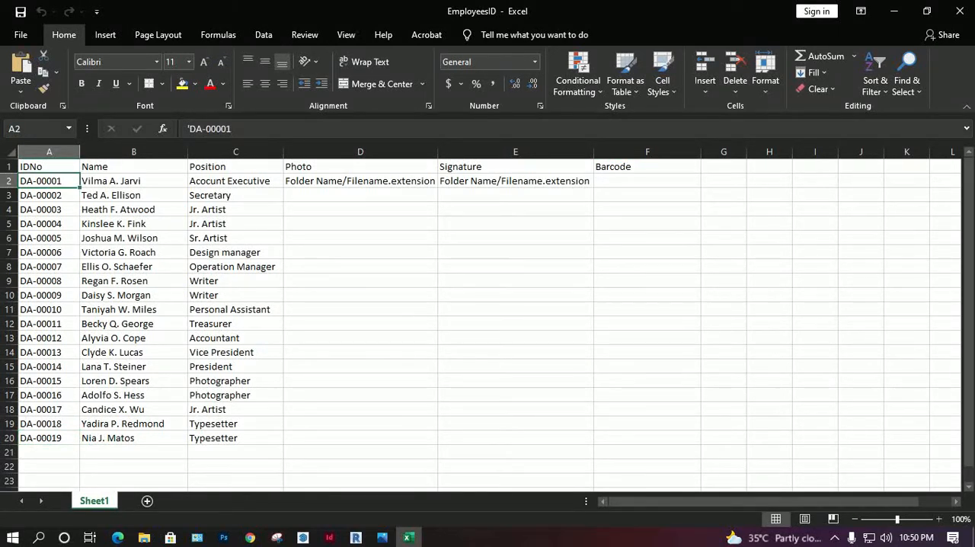
left_click(226, 128)
key("BackSpace")
key("BackSpace")
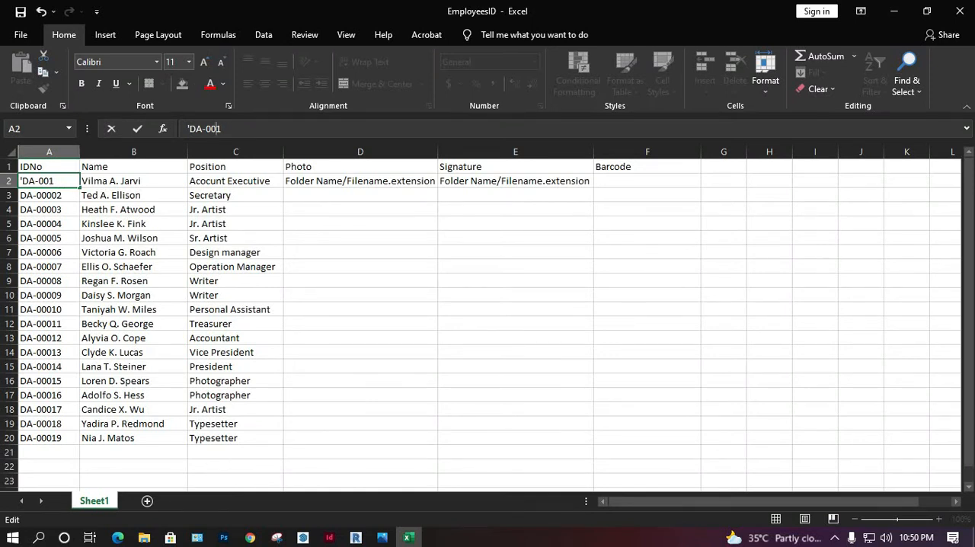
key("Return")
key("Up")
left_click_drag(79, 187, 81, 445)
left_click(360, 337)
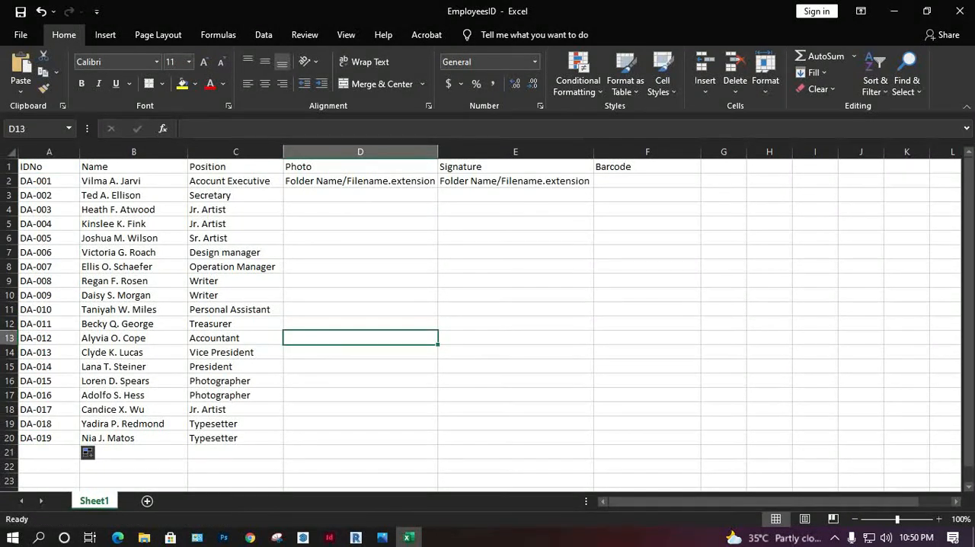
Step: Review the row 1 column headers from IDNo through Barcode
left_click(48, 166)
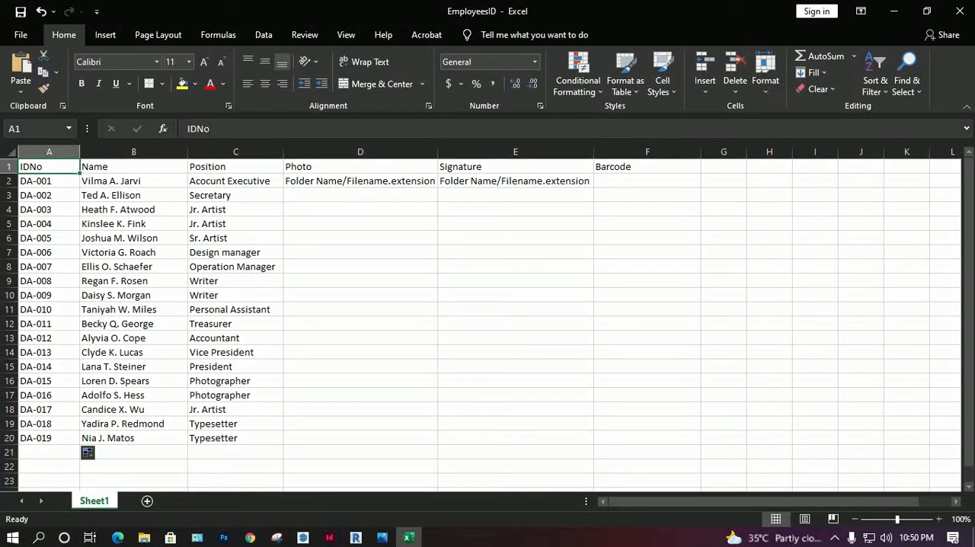
key("Right")
key("Right")
key("Right")
key("Right")
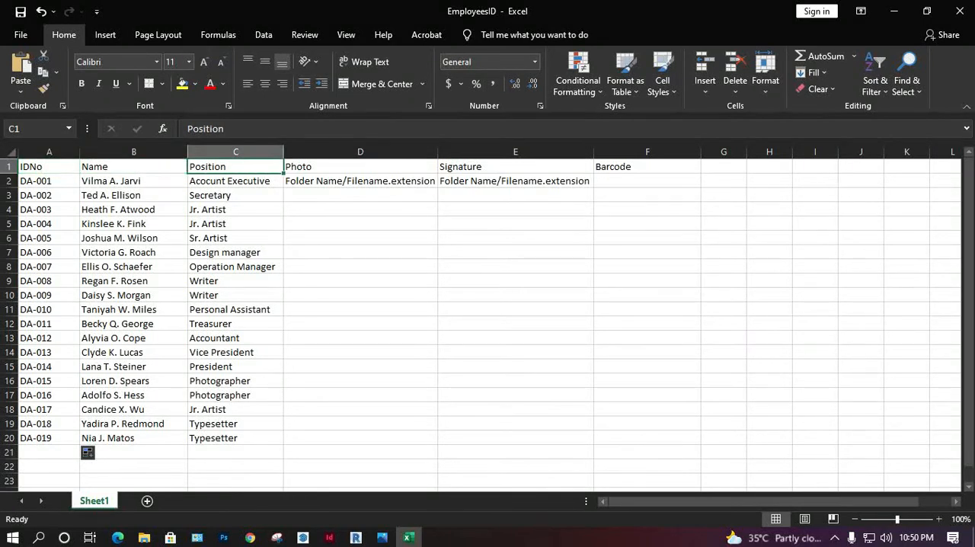
key("Right")
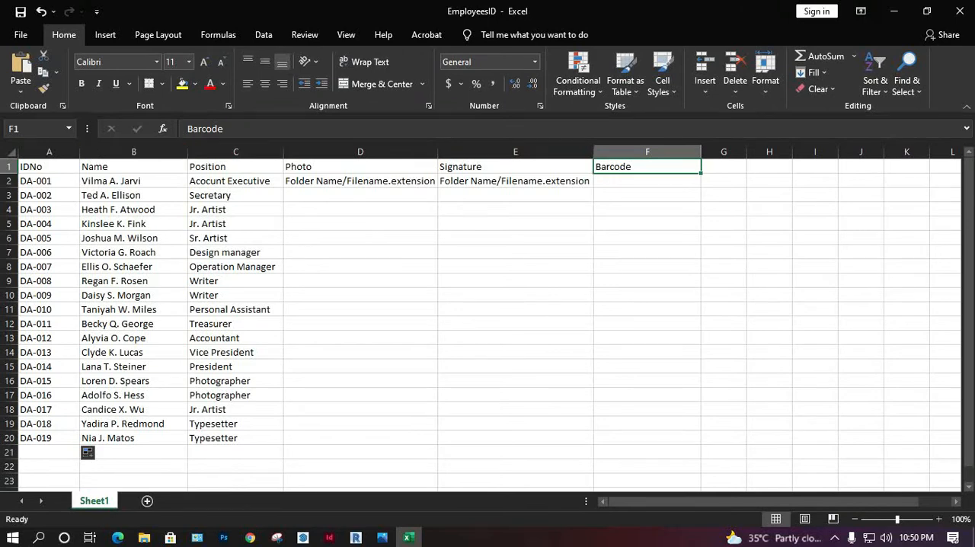
Step: Shrink the workbook window and position it over the ID card canvas, leaving the Photoshop layer list uncovered
left_click_drag(478, 11, 581, 169)
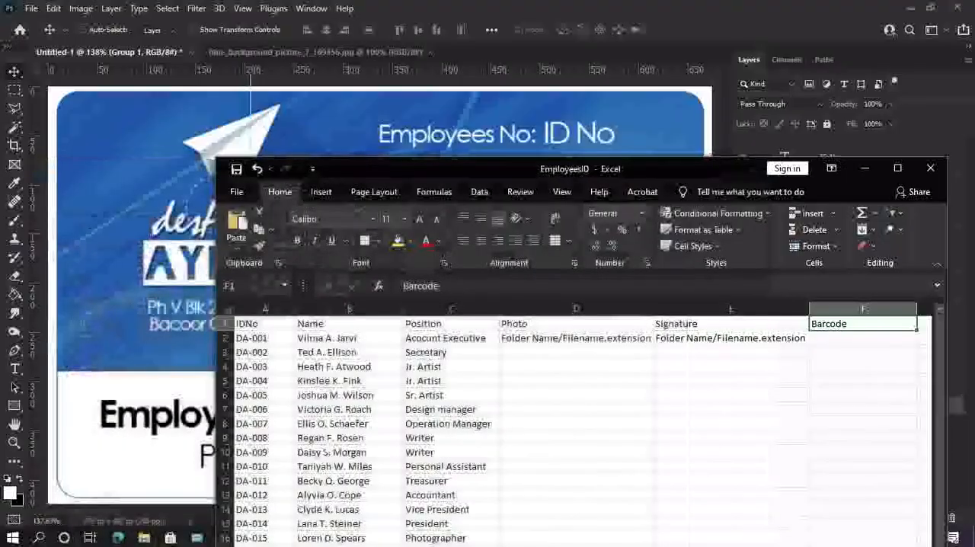
left_click_drag(657, 167, 472, 127)
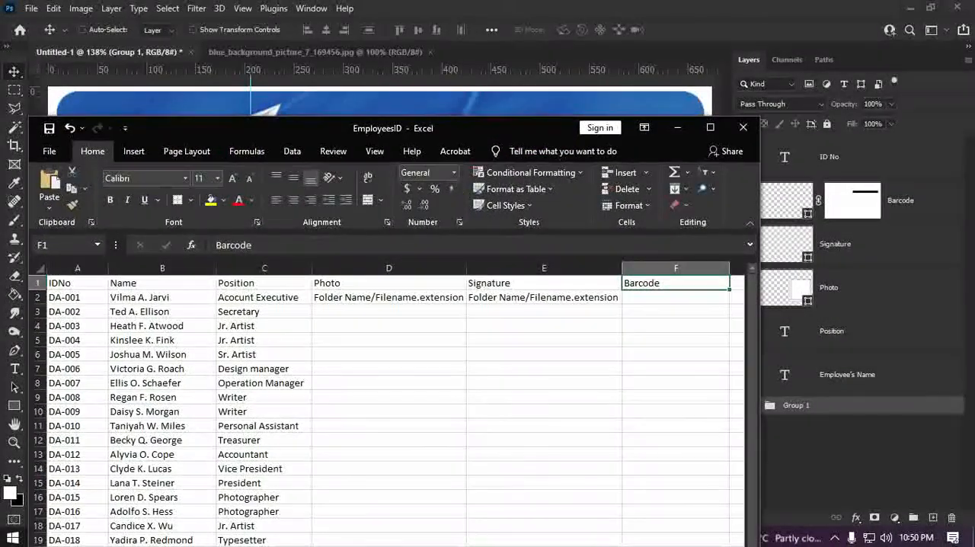
left_click_drag(759, 196, 729, 197)
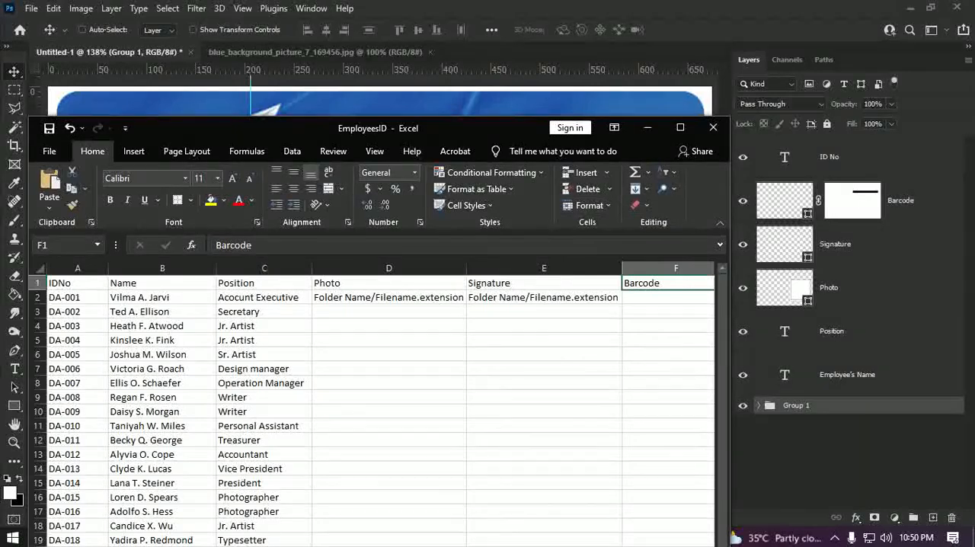
left_click_drag(424, 130, 422, 70)
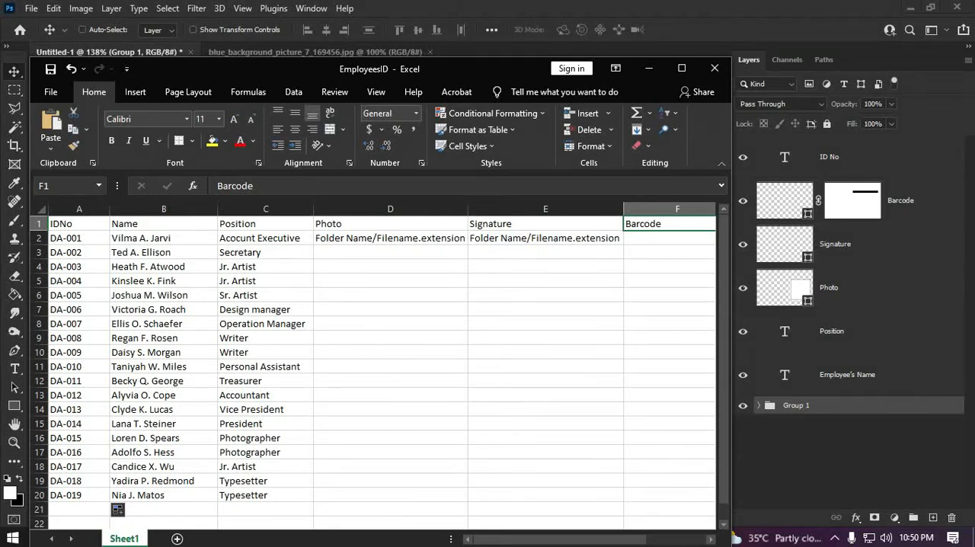
key("alt+Tab")
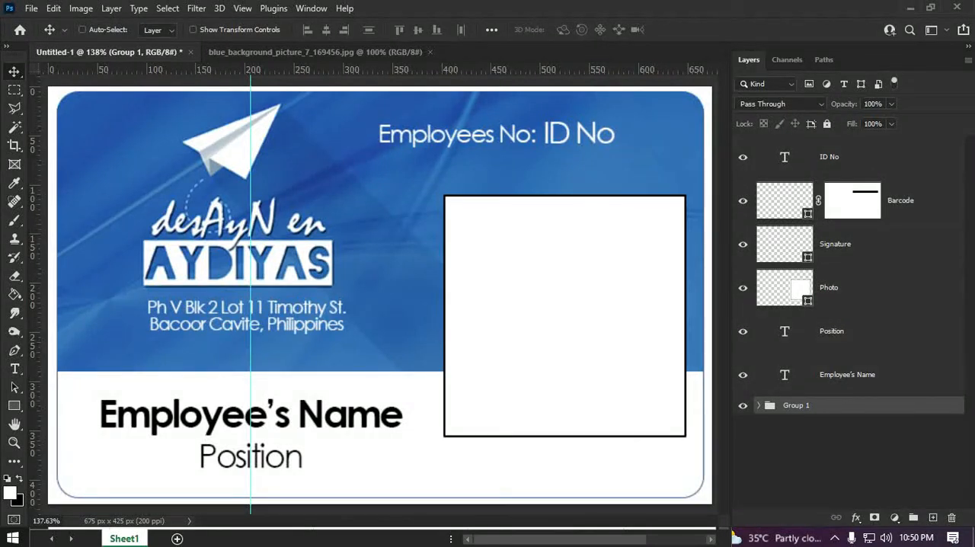
key("alt+Tab")
Step: Compare the IDNo and Name headers with the template in Photoshop and rename the Employee's Name layer to Name
left_click(78, 224)
left_click(163, 224)
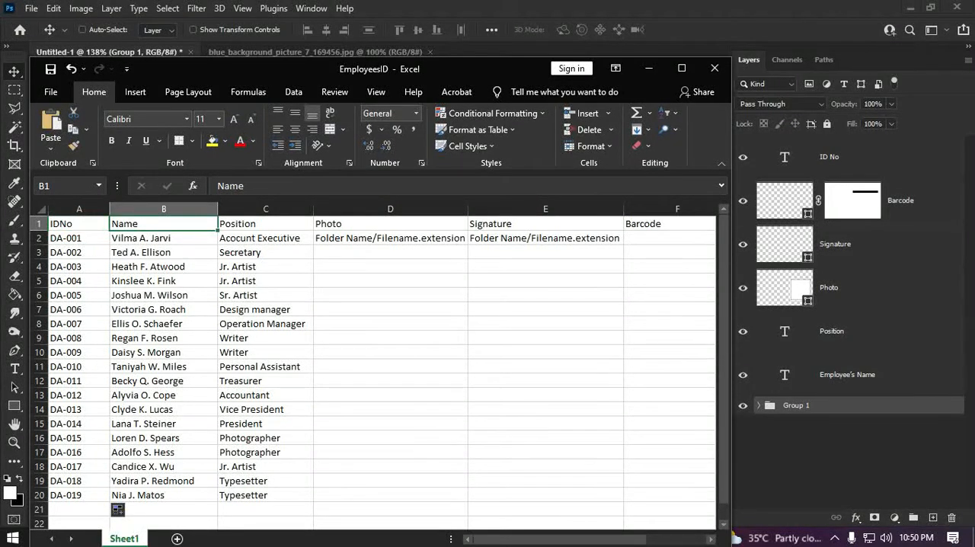
key("alt+Tab")
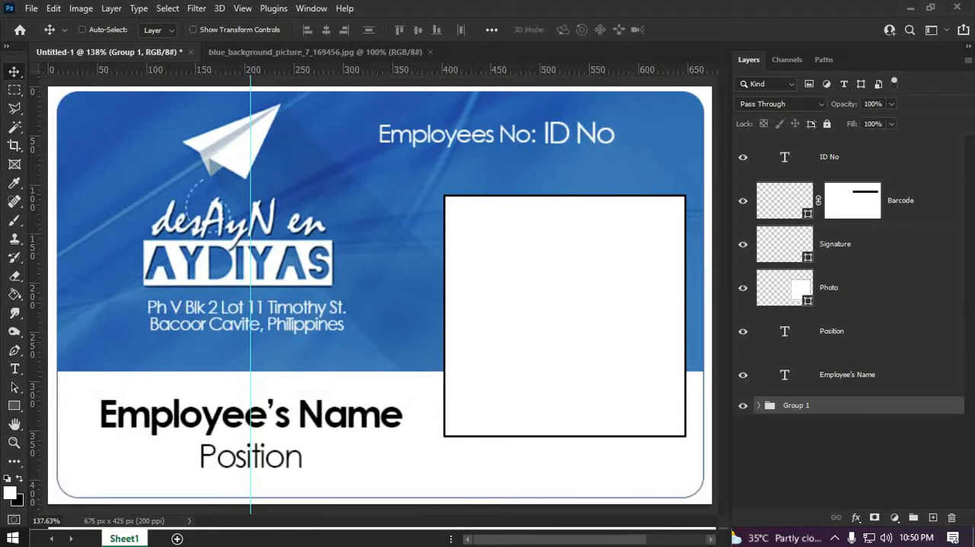
double_click(847, 375)
double_click(845, 374)
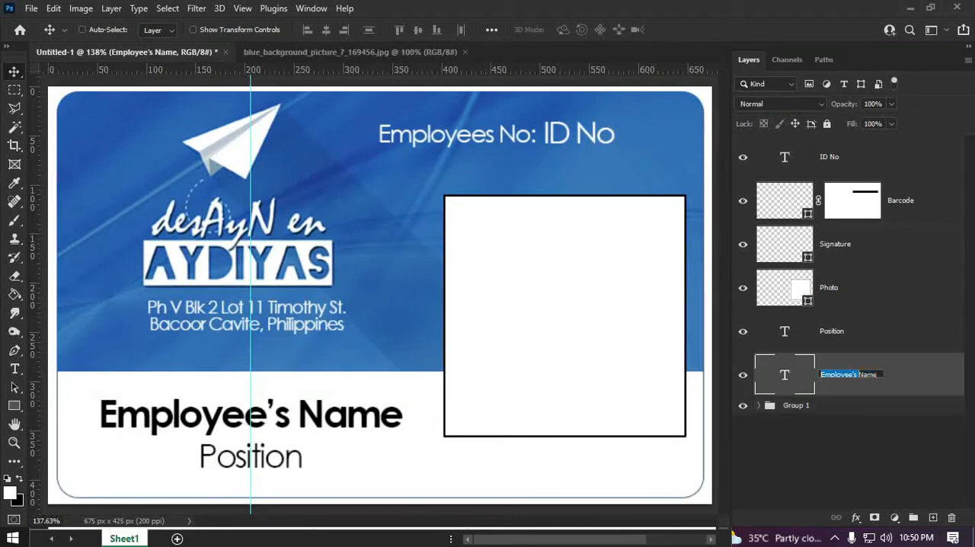
key("BackSpace")
key("Return")
left_click(846, 459)
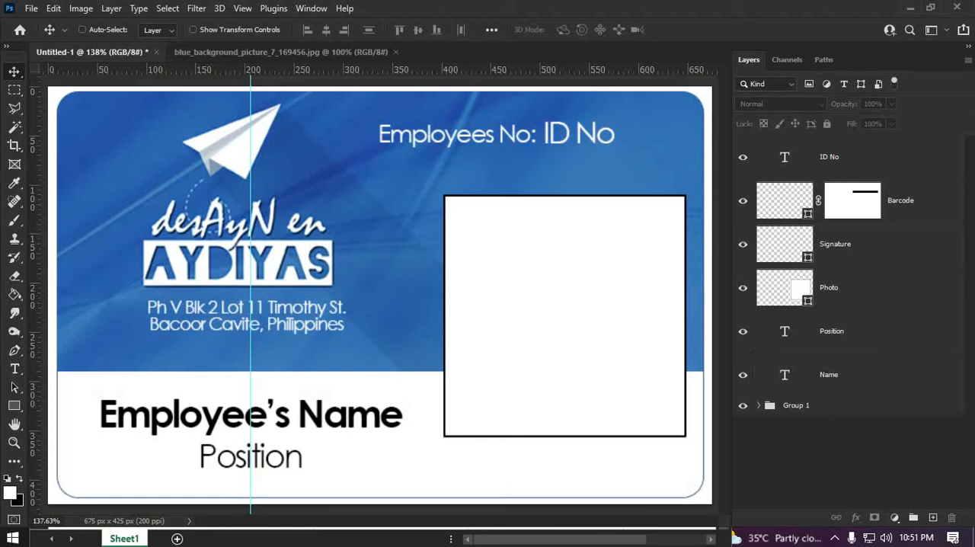
Step: Check the workbook headers again and rename the ID No layer to IDNo in Photoshop
key("alt+Tab")
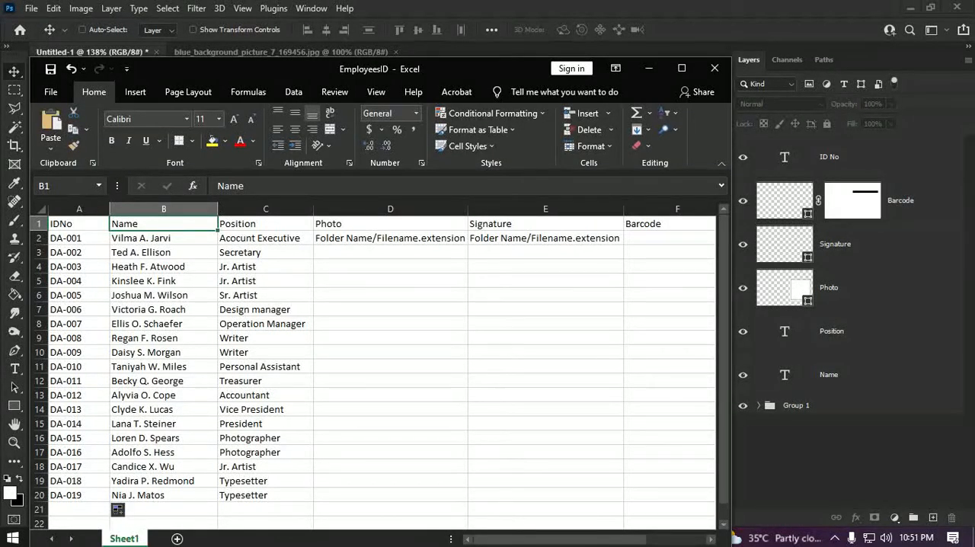
key("alt+Tab")
left_click(829, 156)
double_click(829, 157)
type("ID_No")
key("Delete")
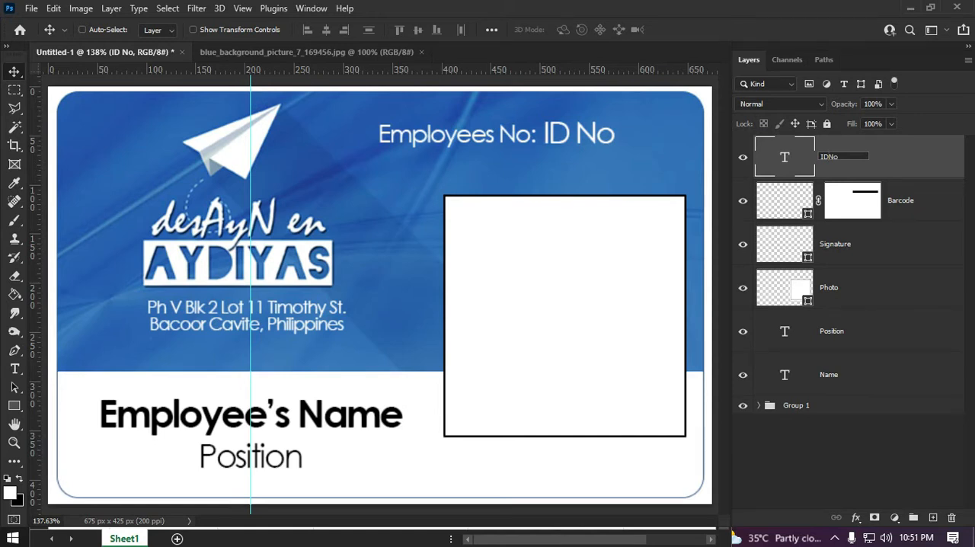
Step: Return to the EmployeesID workbook, maximise its window and select cell D5 in the Photo column
key("alt+Tab")
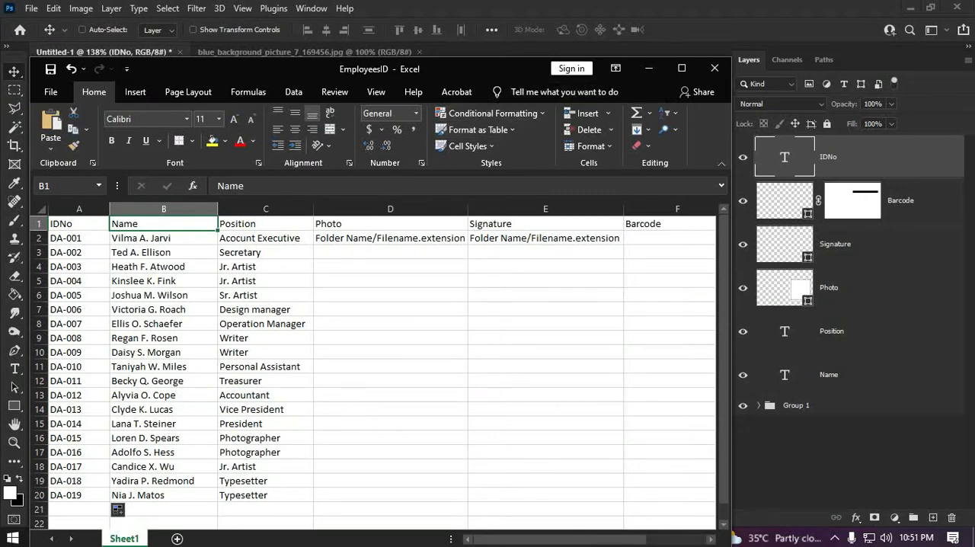
left_click(681, 68)
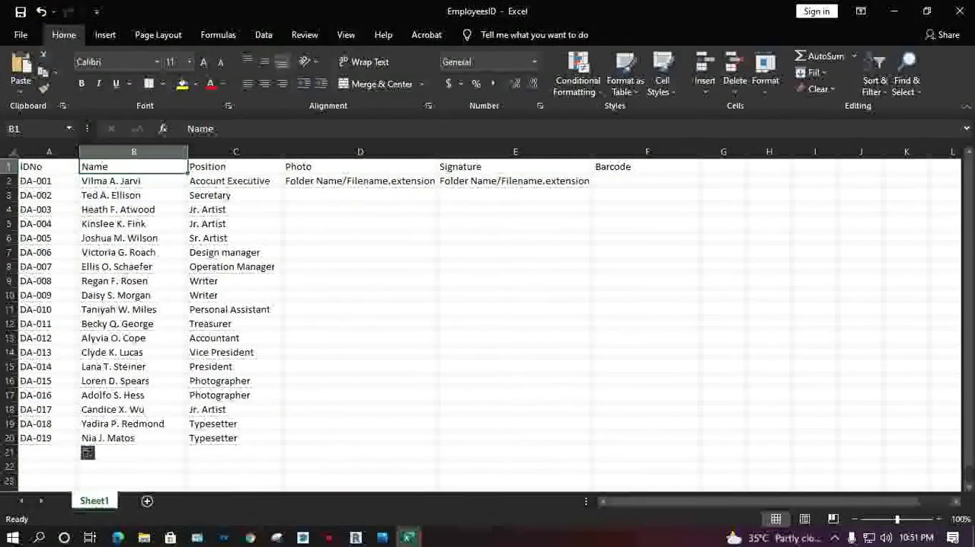
left_click(361, 223)
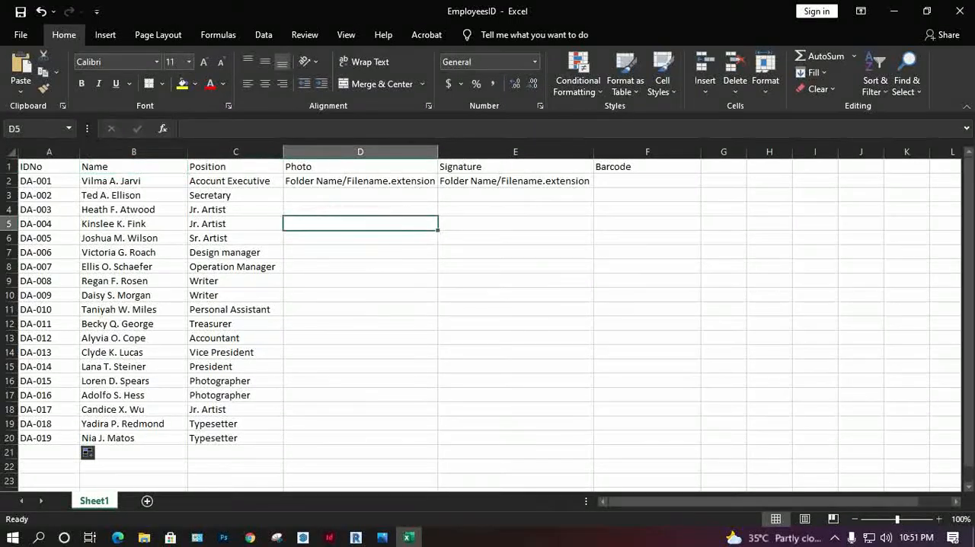
Step: Switch to File Explorer, check the photo folder's images and rename that folder inside ID Card to Photo
left_click(144, 536)
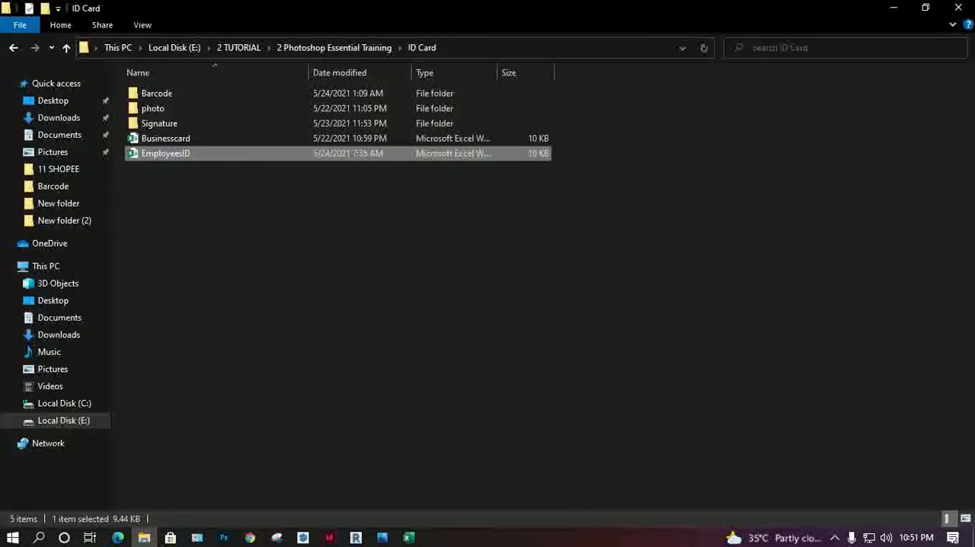
double_click(152, 108)
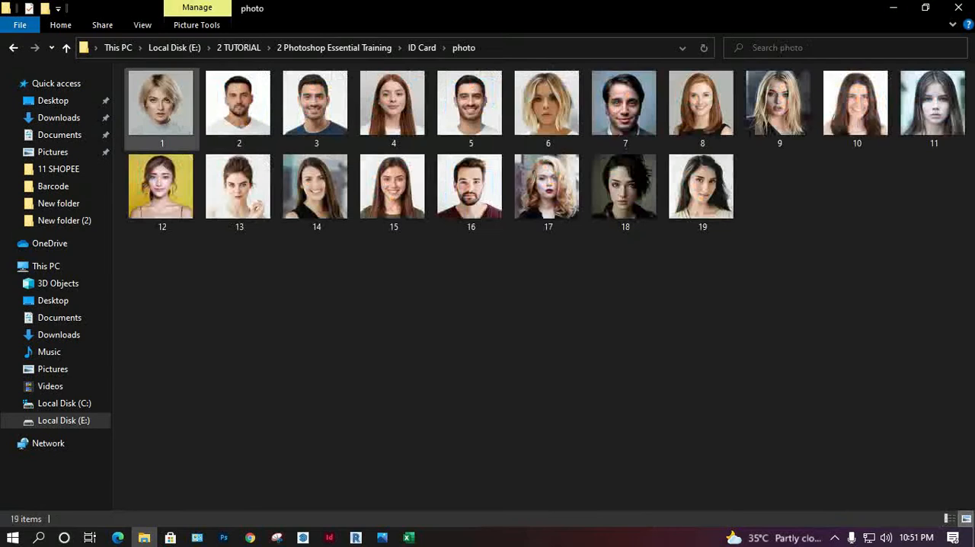
left_click(421, 47)
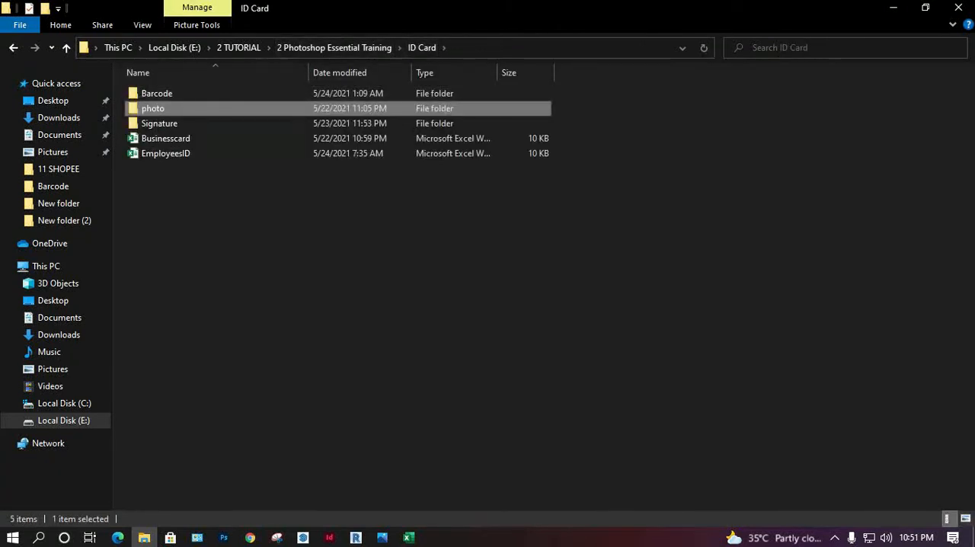
key("F2")
key("Home")
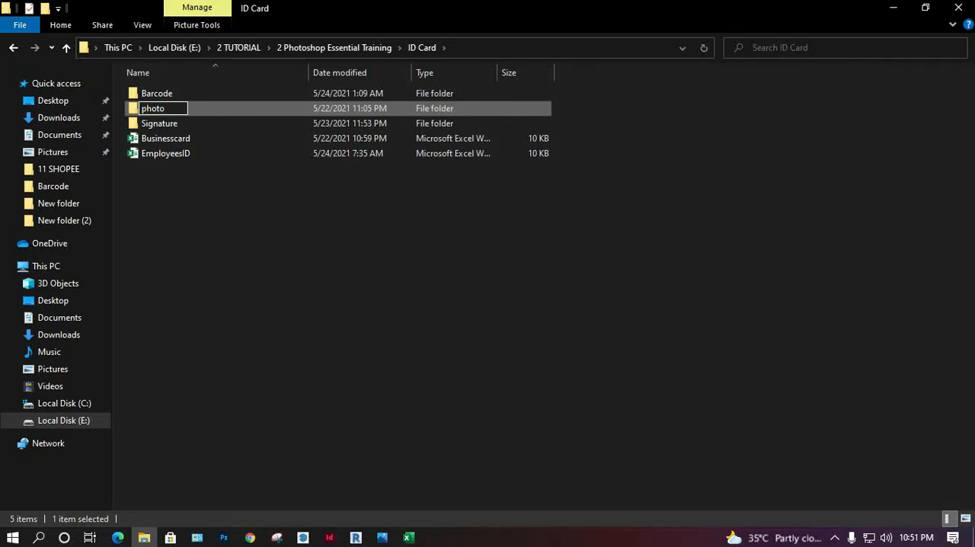
key("Delete")
type("P")
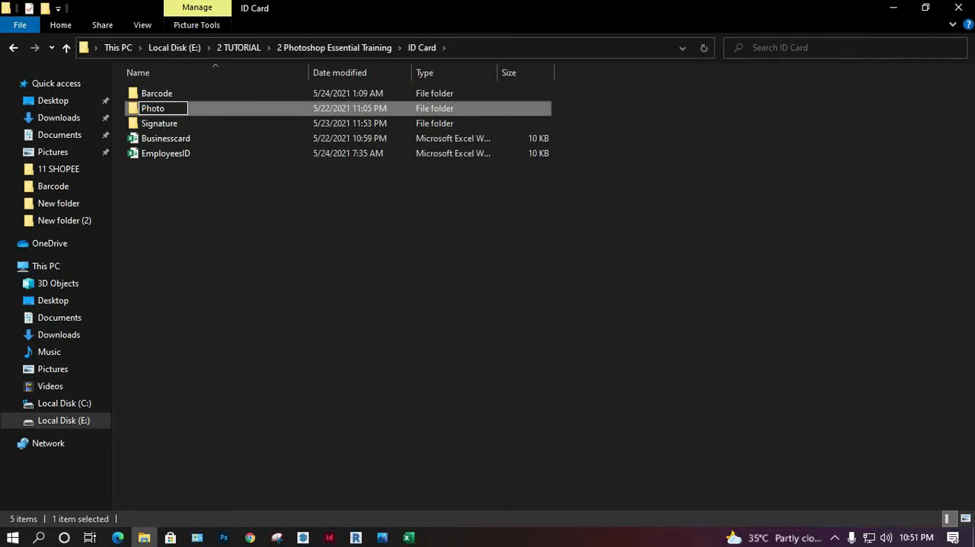
left_click(228, 123)
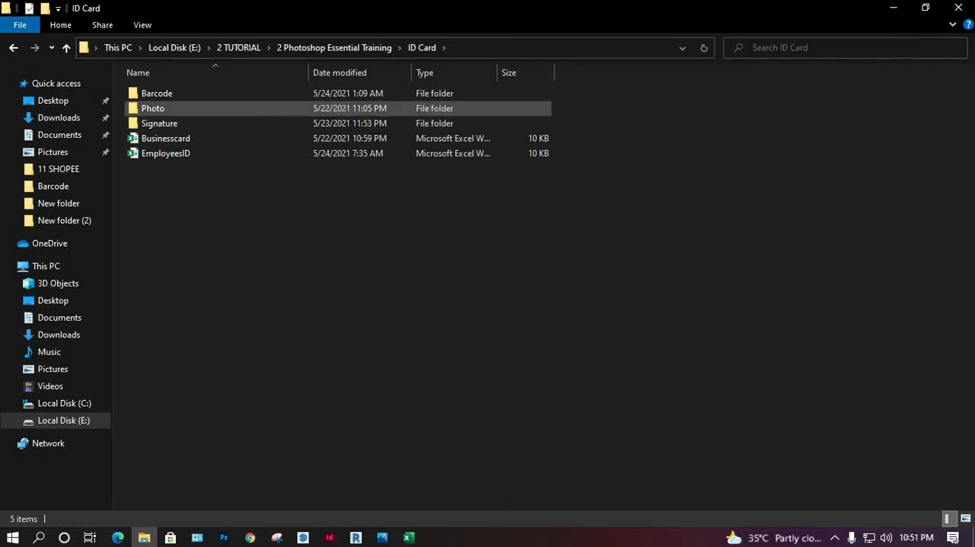
Step: Compare the numbered images in the Photo folder with the IDNo rows of the EmployeesID workbook, placing the workbook below the images
double_click(186, 108)
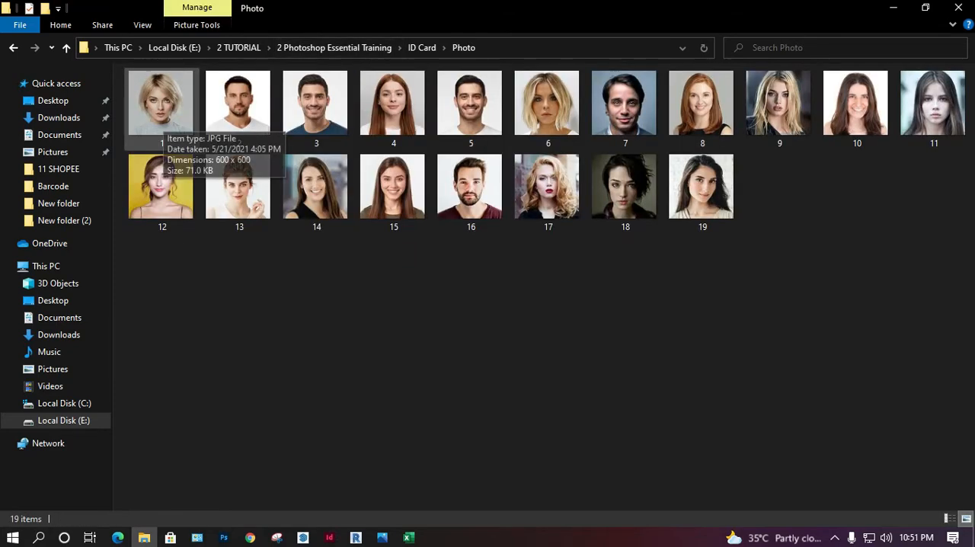
left_click(162, 115)
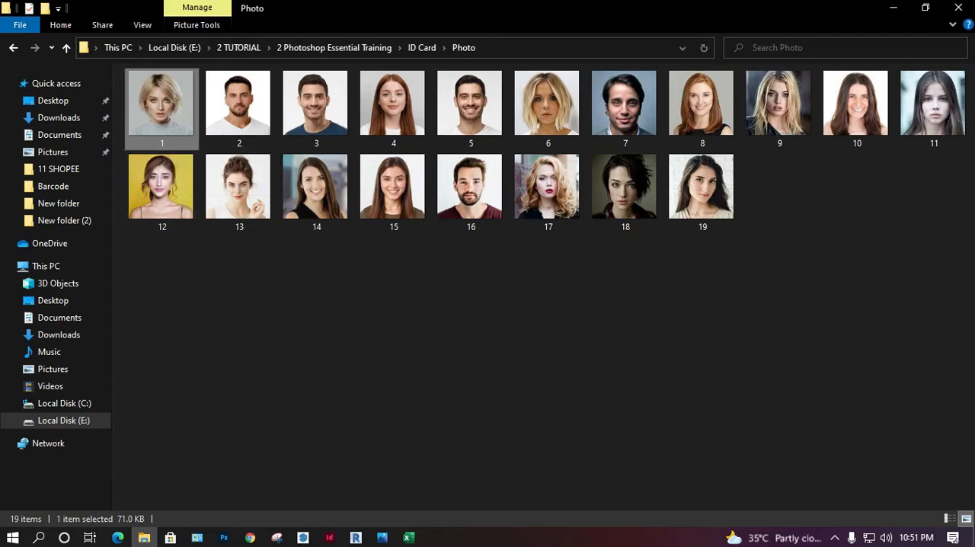
left_click(409, 538)
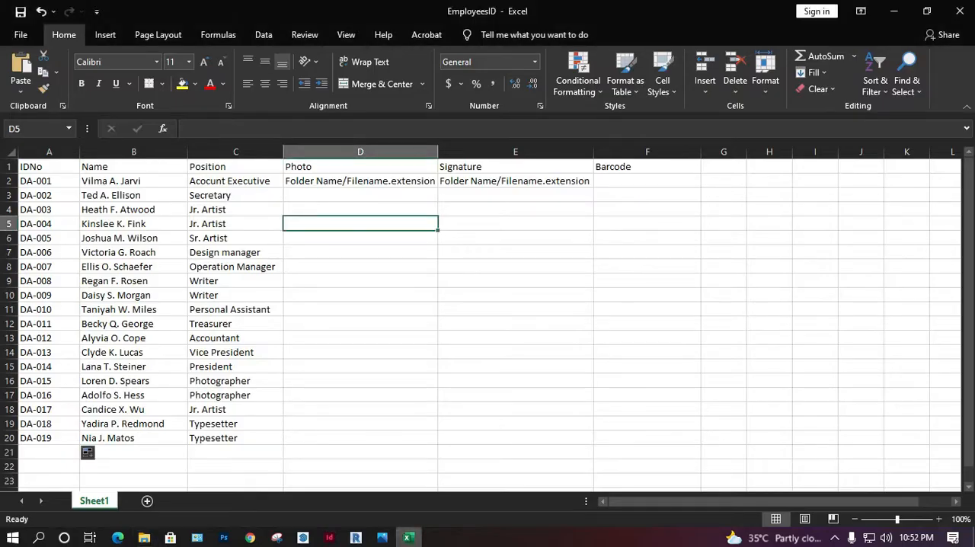
left_click(48, 181)
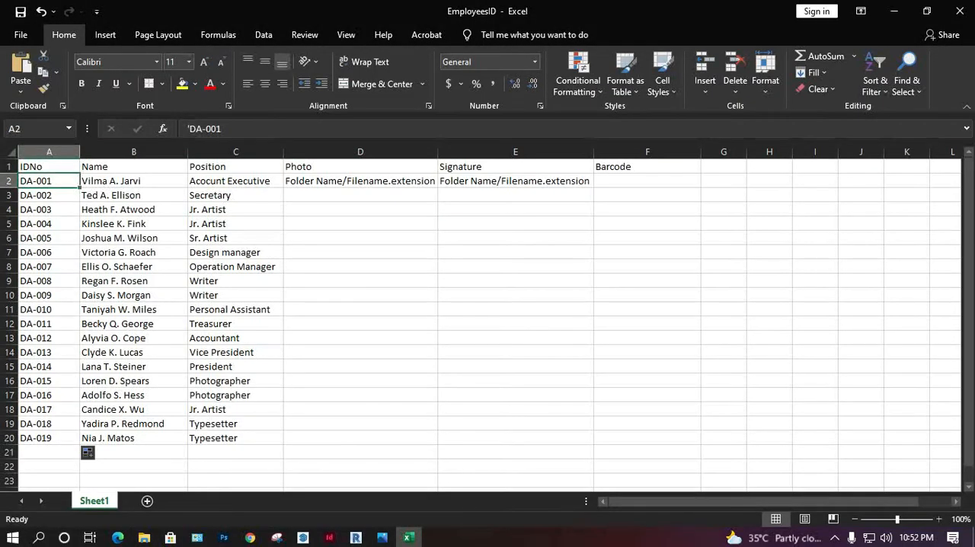
left_click_drag(598, 11, 504, 266)
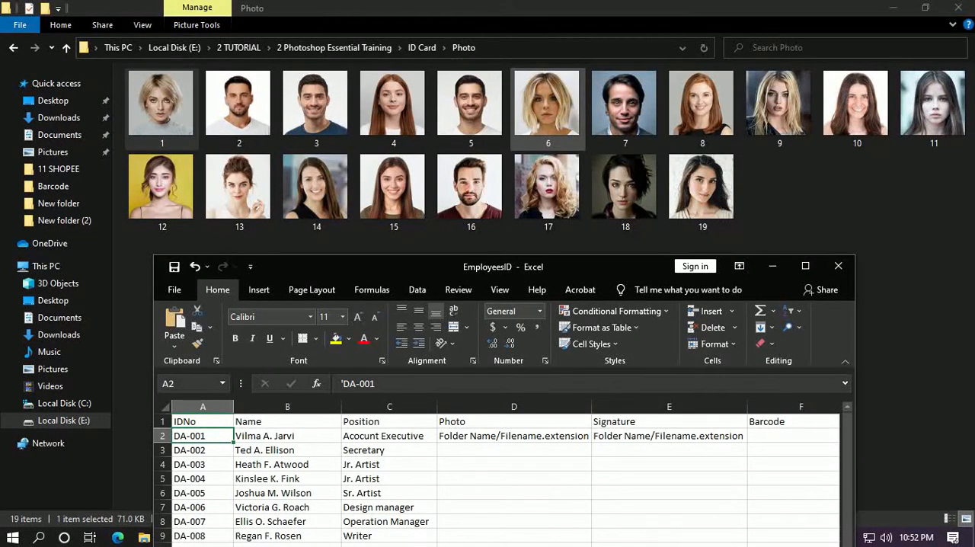
left_click(772, 265)
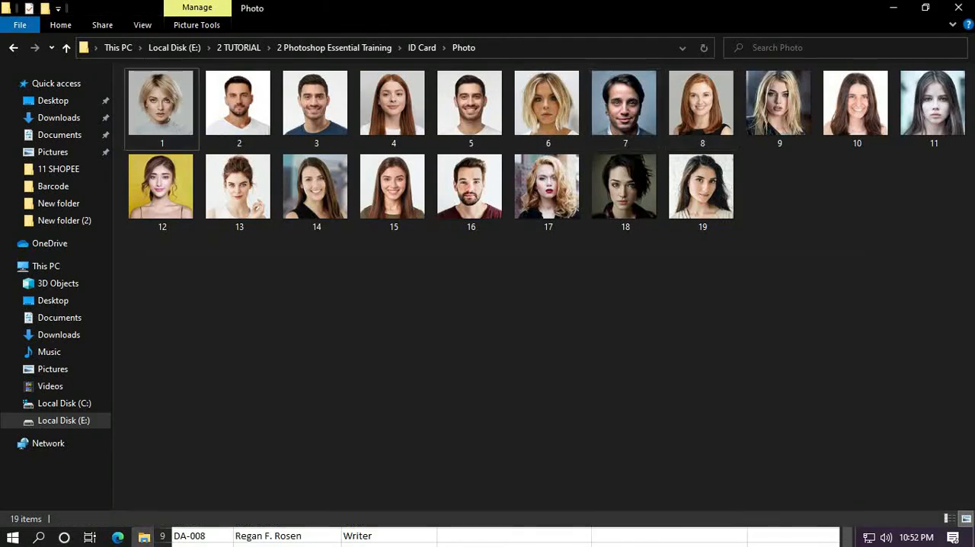
Step: Examine the numbered signature images in the ID Card project's Signature folder
left_click(421, 47)
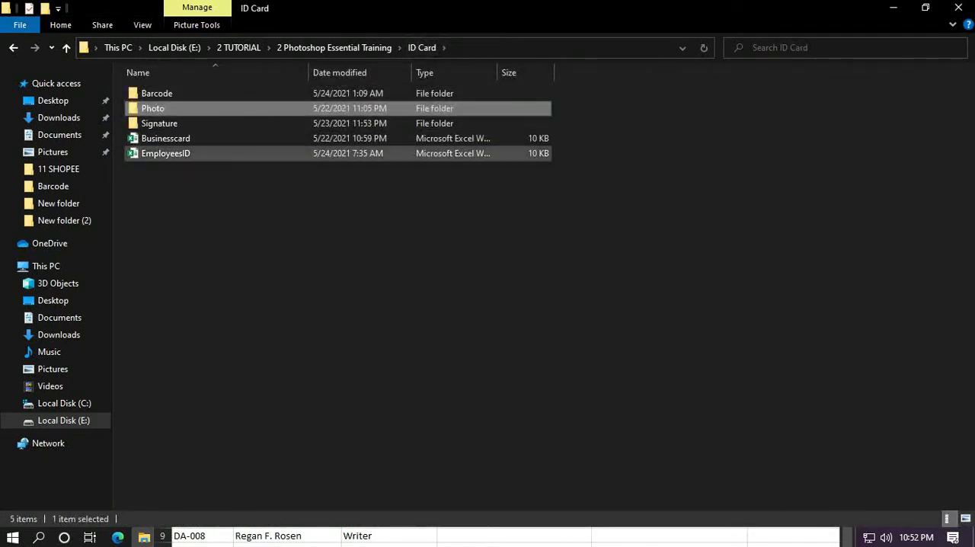
double_click(159, 123)
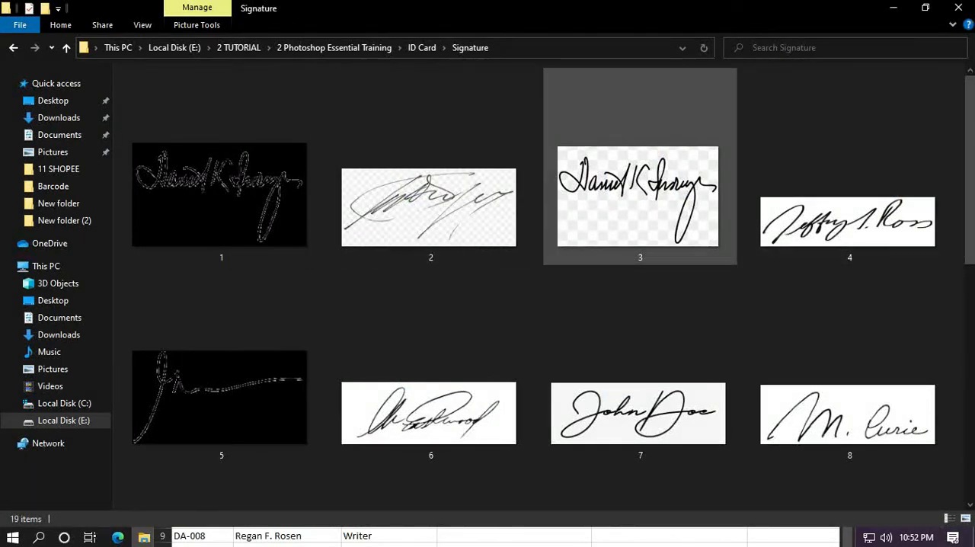
scroll(640, 228, "down", 2)
scroll(639, 304, "down", 4)
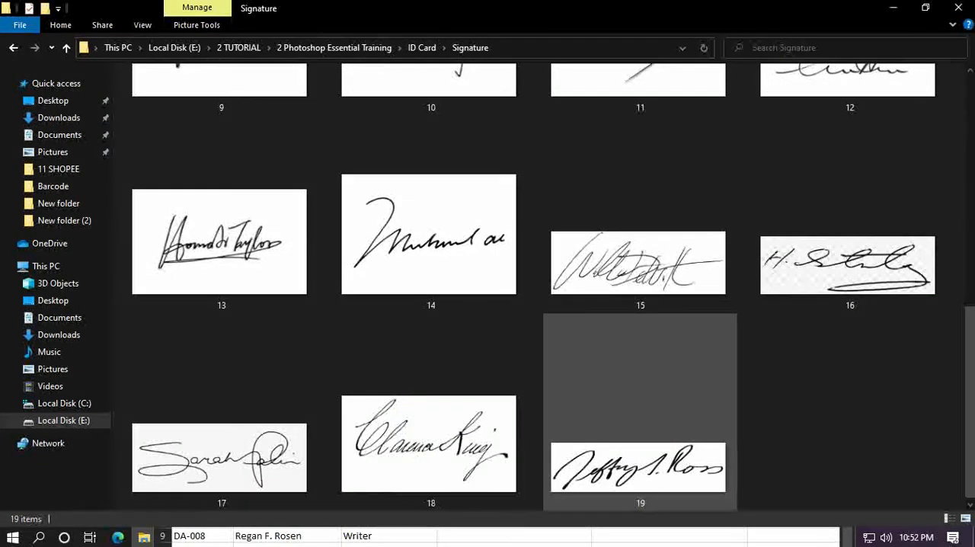
left_click(638, 259)
scroll(456, 251, "up", 5)
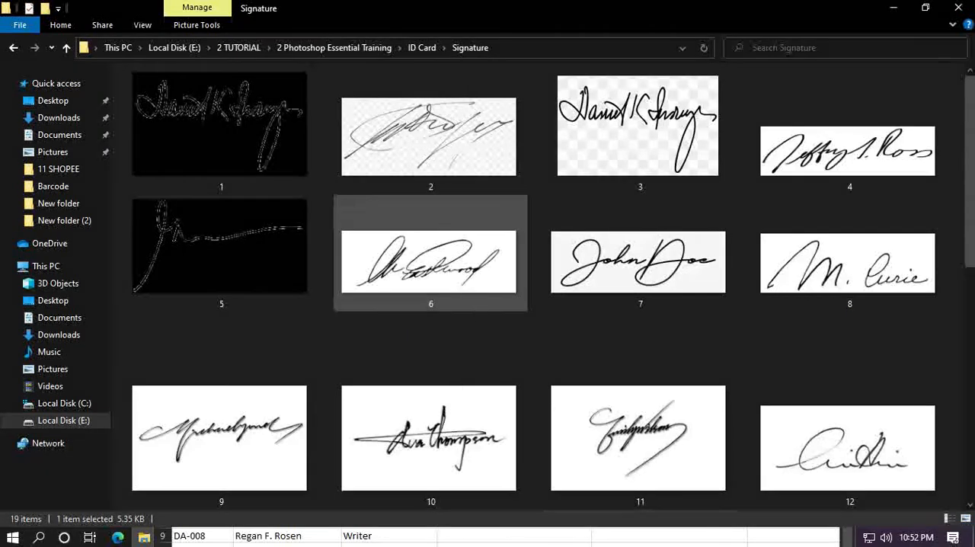
left_click(421, 47)
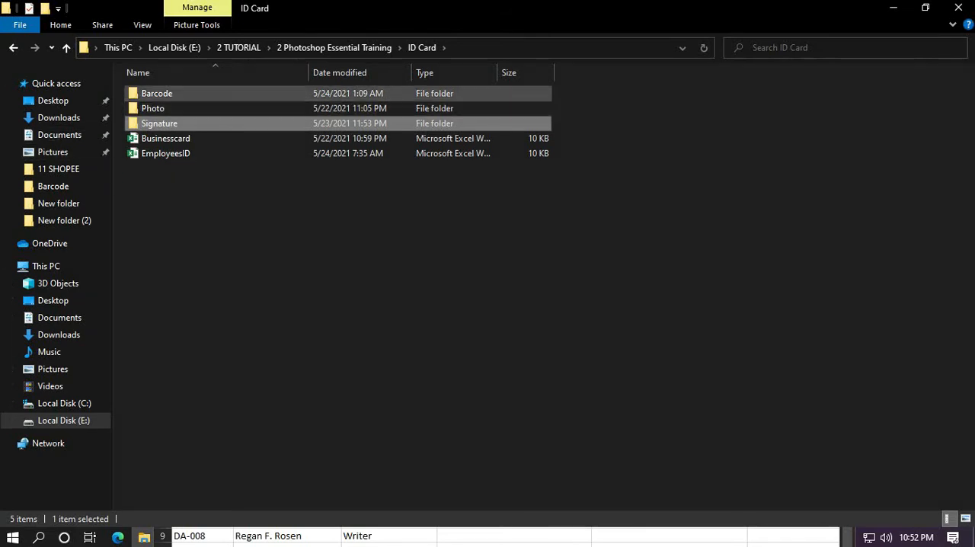
Step: Open the Photo folder and show its files in Details view to reveal their file types
double_click(152, 109)
right_click(312, 145)
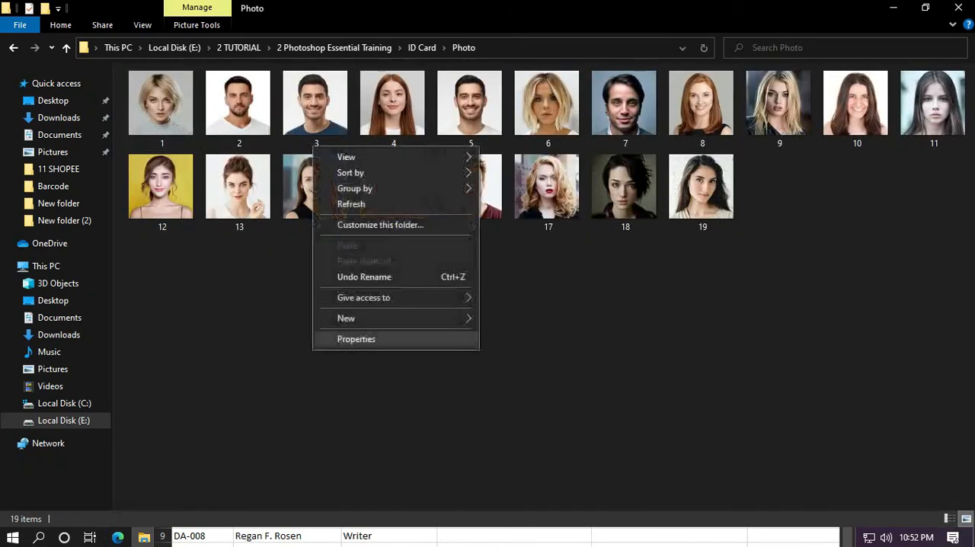
mouse_move(457, 156)
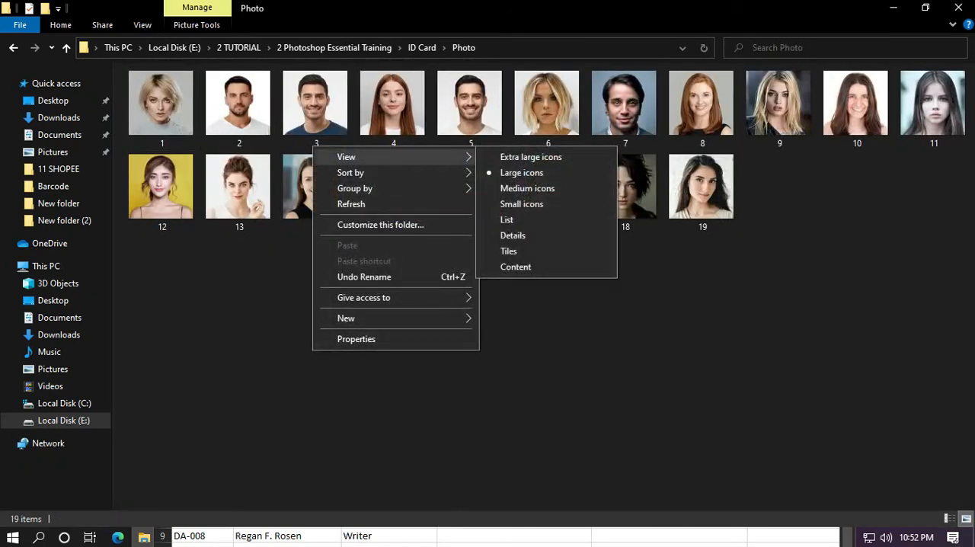
left_click(512, 236)
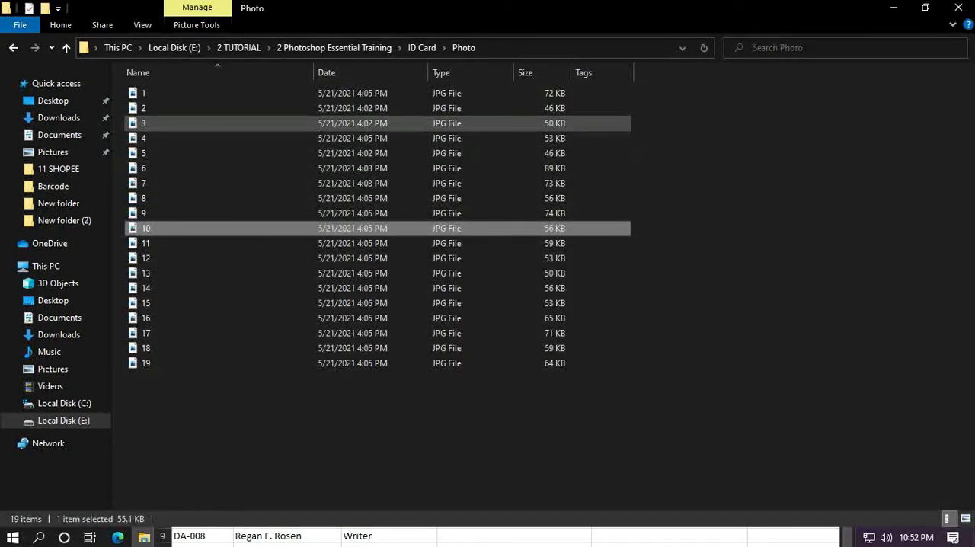
Step: Open the Signature folder and switch its files from thumbnails to Details view
left_click(421, 47)
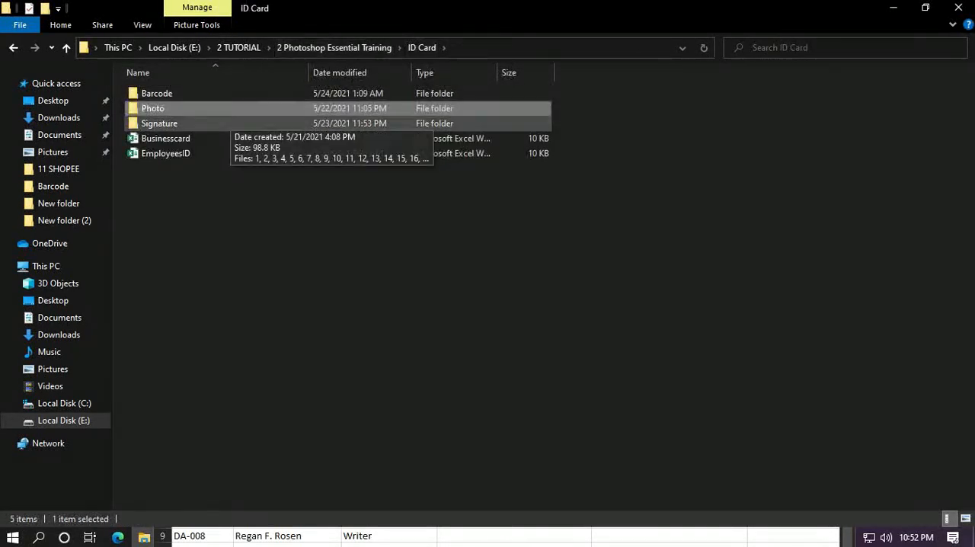
double_click(228, 124)
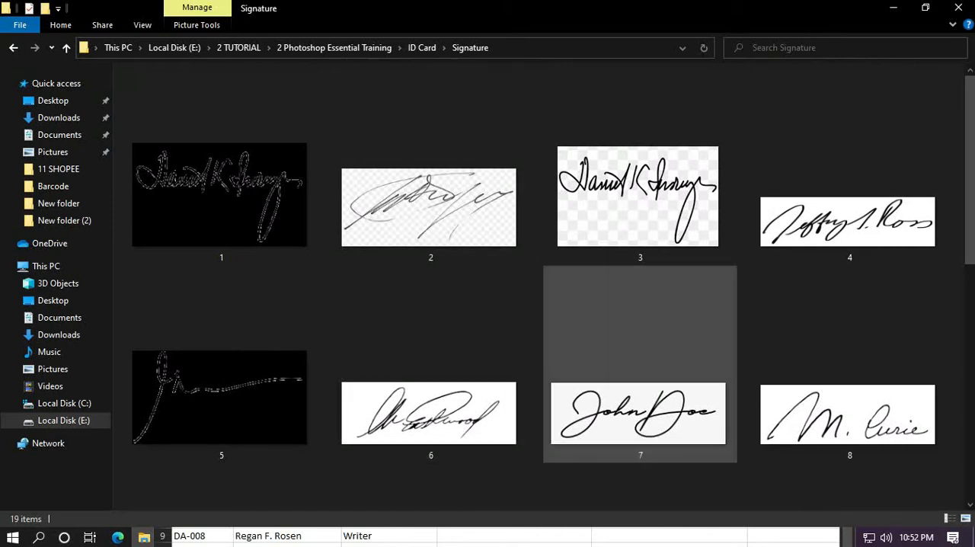
right_click(612, 287)
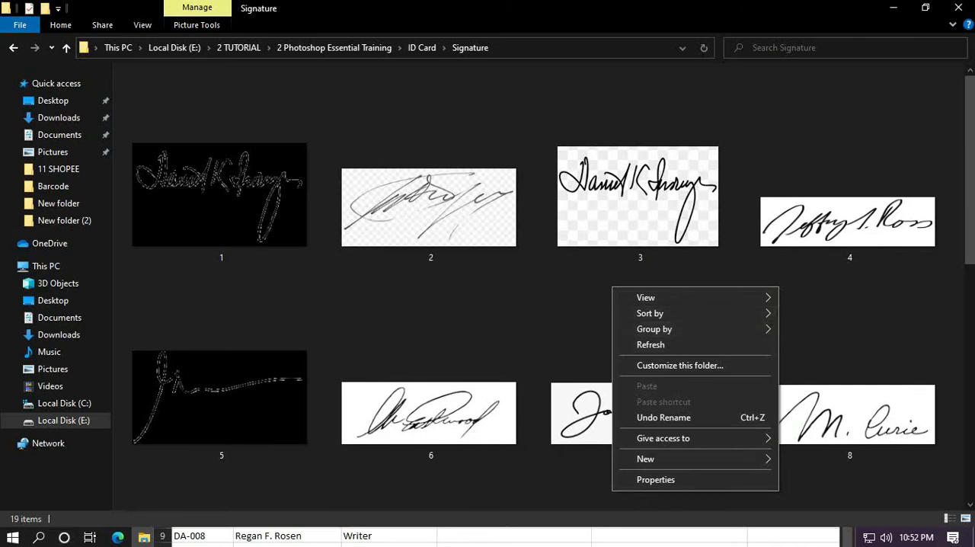
mouse_move(645, 297)
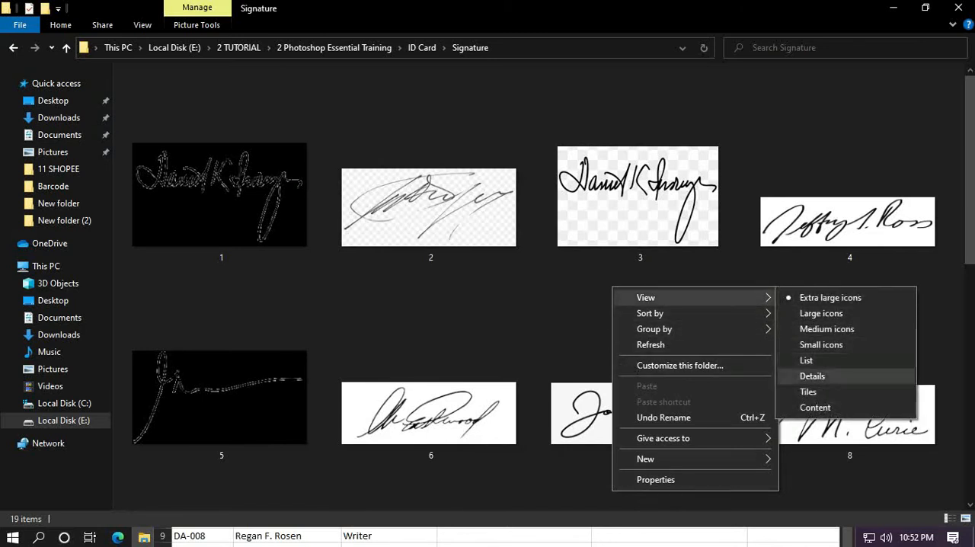
left_click(811, 376)
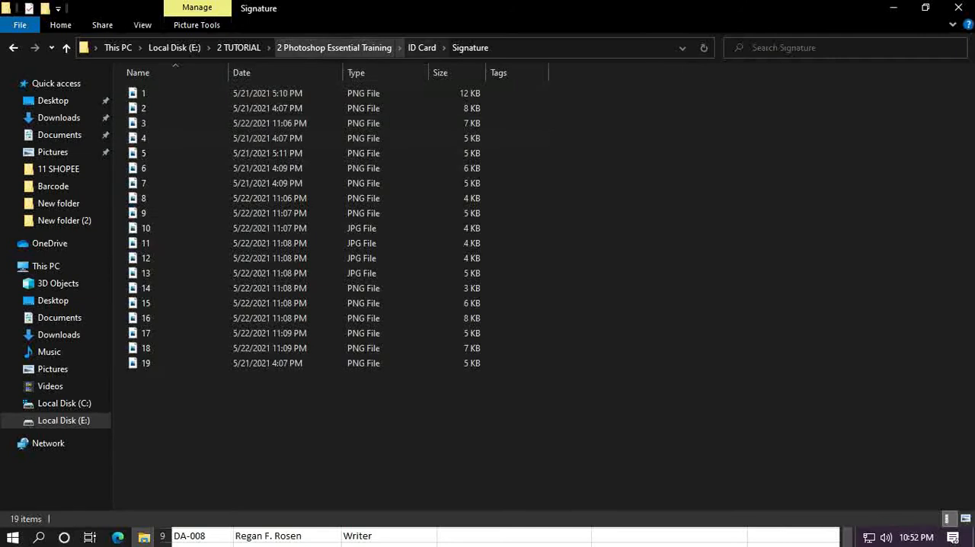
Step: Open the Barcode folder inside ID Card and list its barcode images in Details view
left_click(421, 47)
double_click(164, 93)
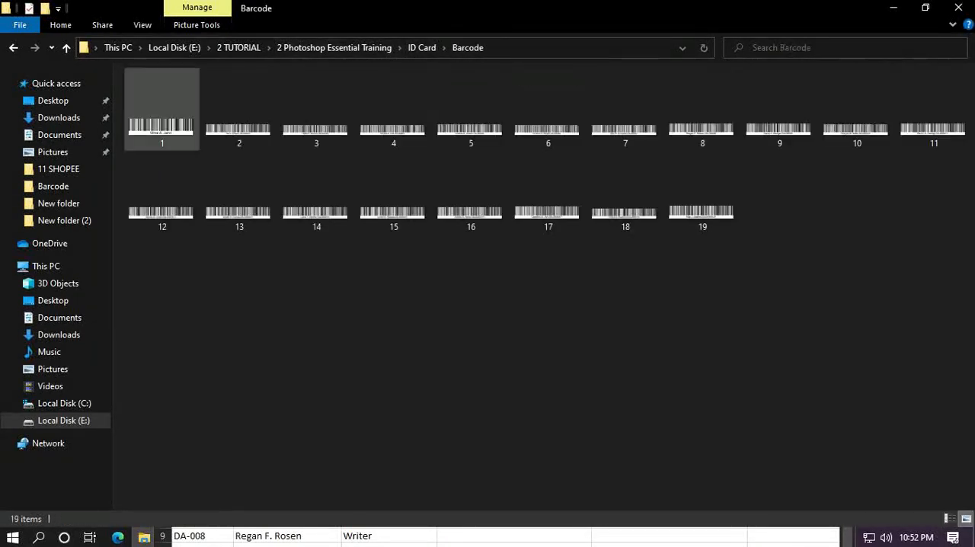
left_click(316, 114)
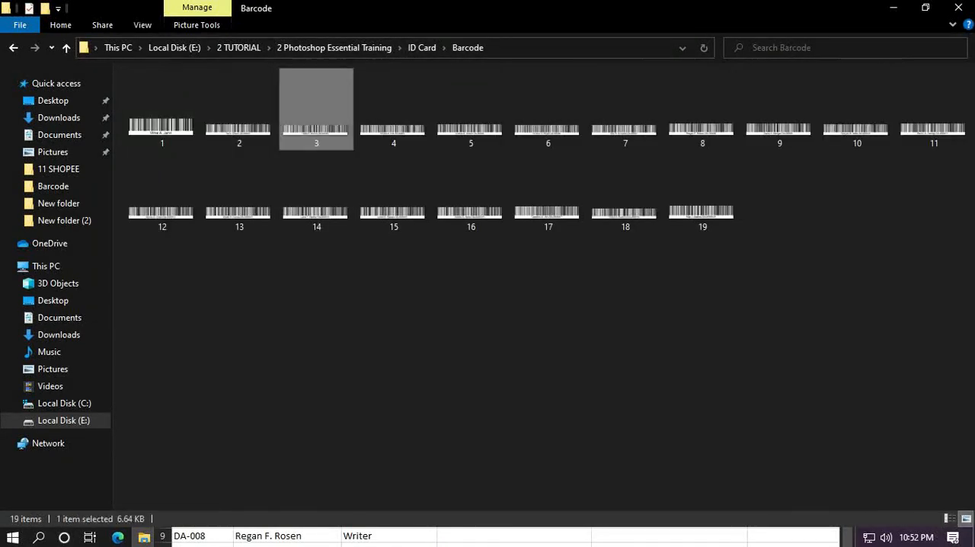
left_click(543, 153)
right_click(544, 153)
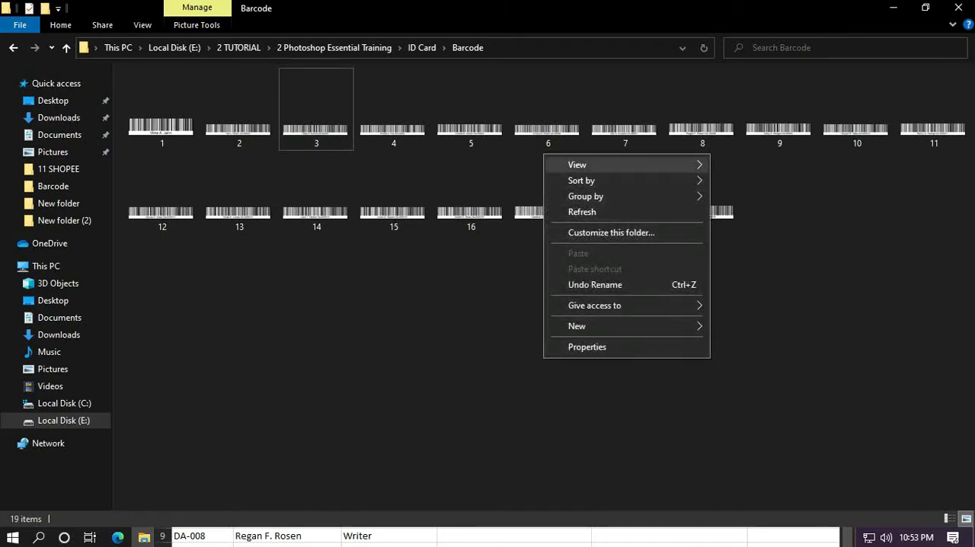
mouse_move(609, 164)
left_click(737, 243)
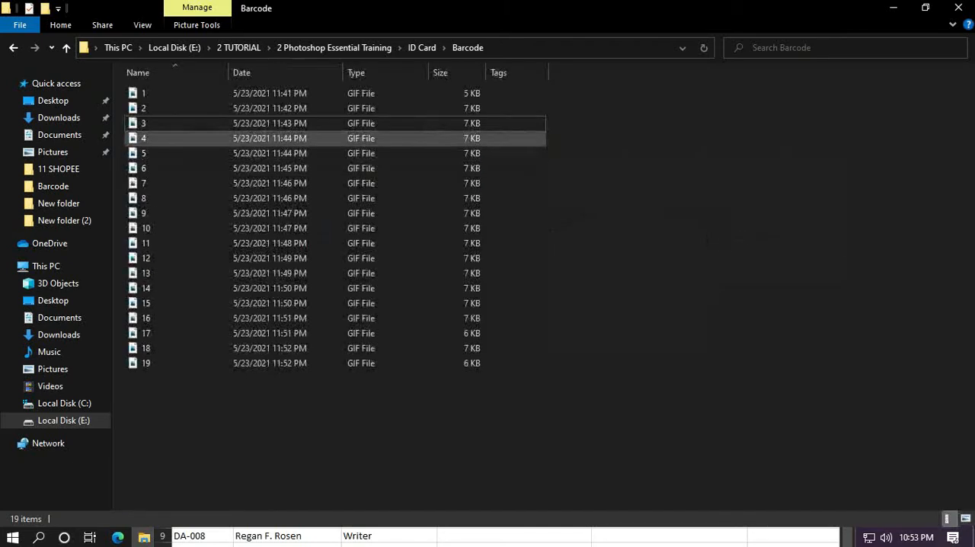
Step: Return to the ID Card folder, then minimise File Explorer and the EmployeesID workbook to uncover the Photoshop template
left_click(421, 47)
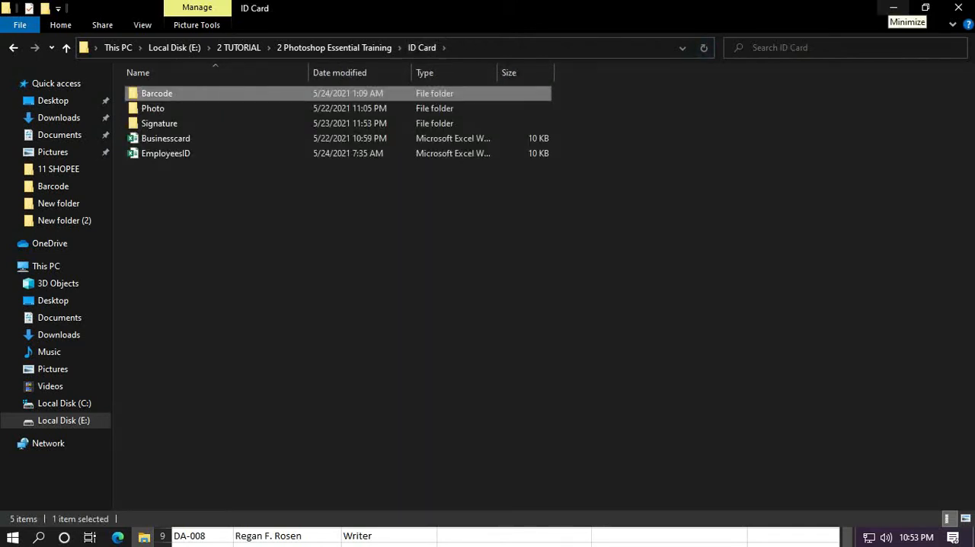
left_click(892, 8)
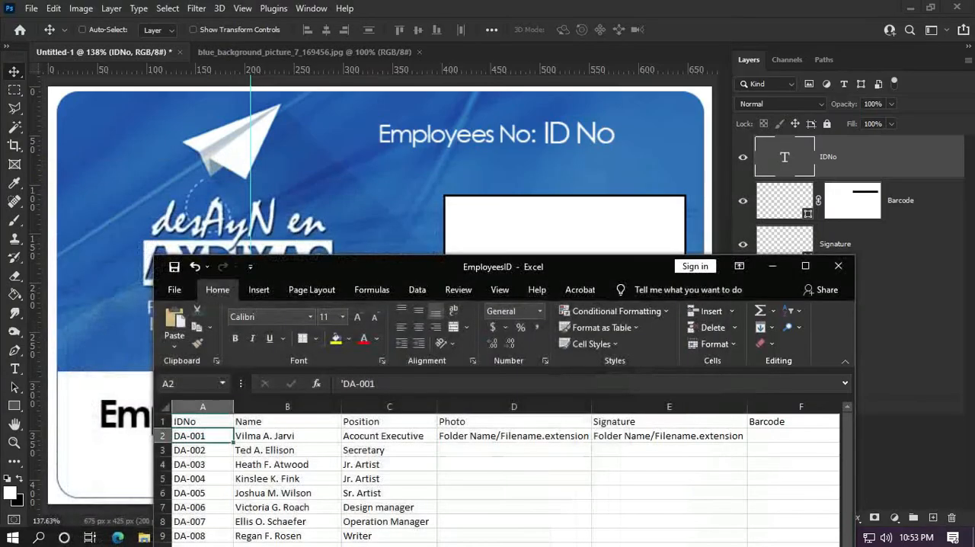
left_click(772, 265)
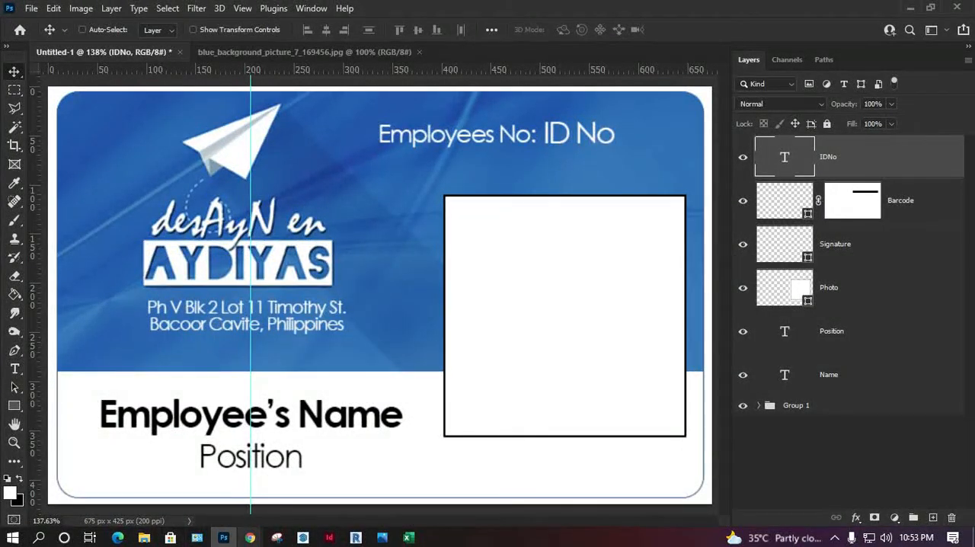
Step: Open the Signature folder inside ID Card and show its images as extra large icons
left_click(144, 536)
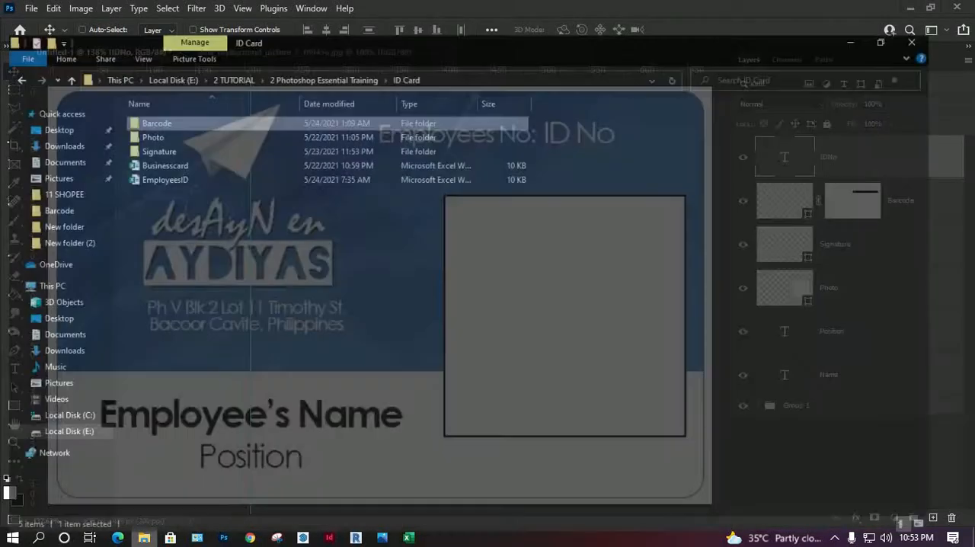
double_click(152, 124)
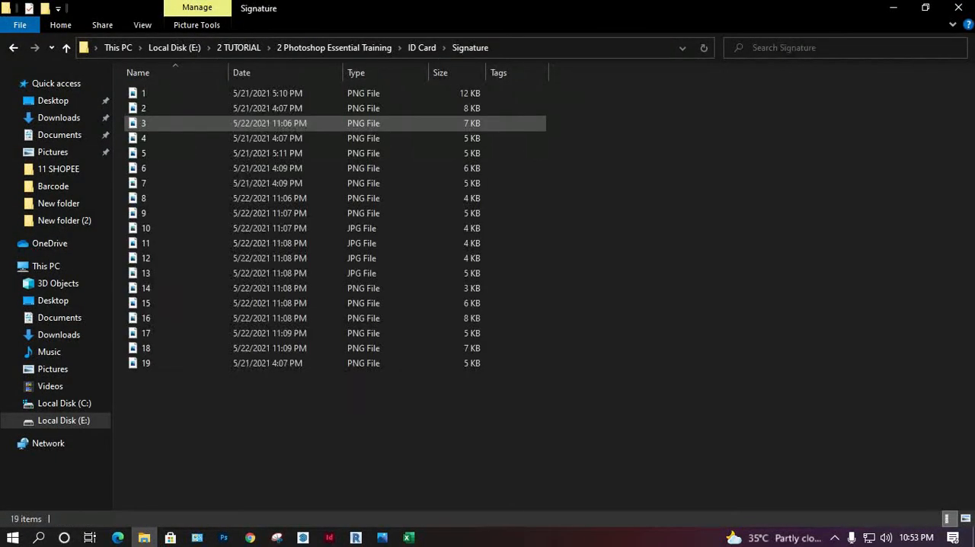
right_click(278, 451)
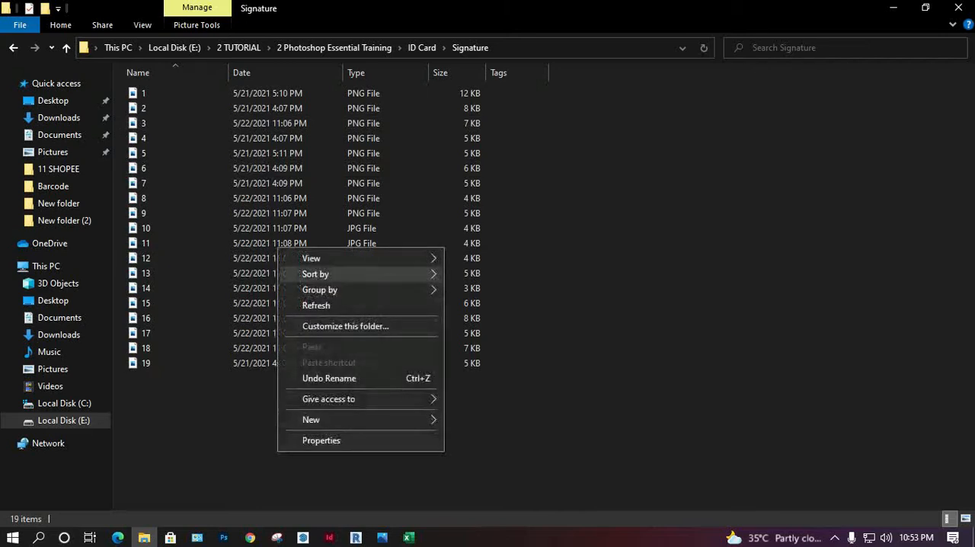
mouse_move(327, 259)
left_click(494, 258)
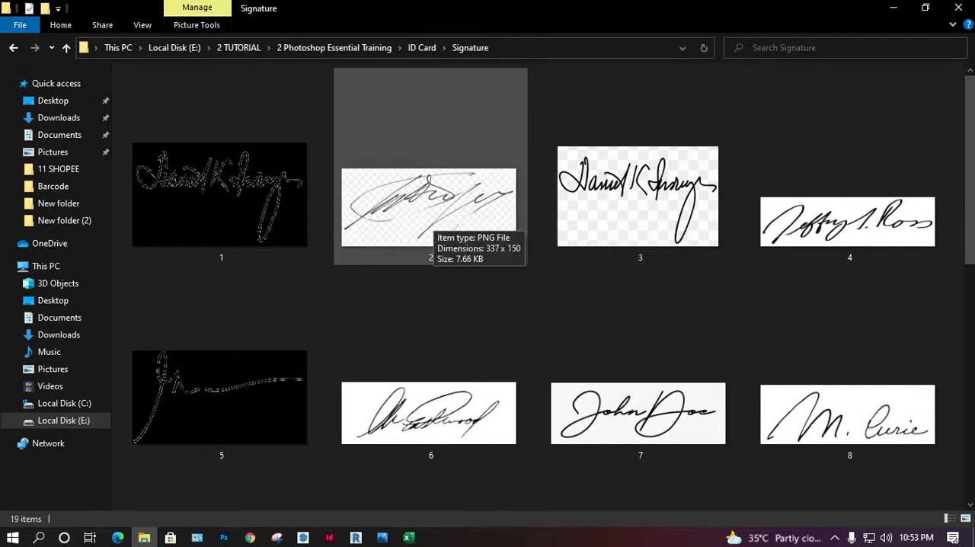
Step: Place signature image 6 on the card, rotate it nearly horizontal, and scale it down over the signature frame below the photo box
left_click_drag(430, 411, 381, 297)
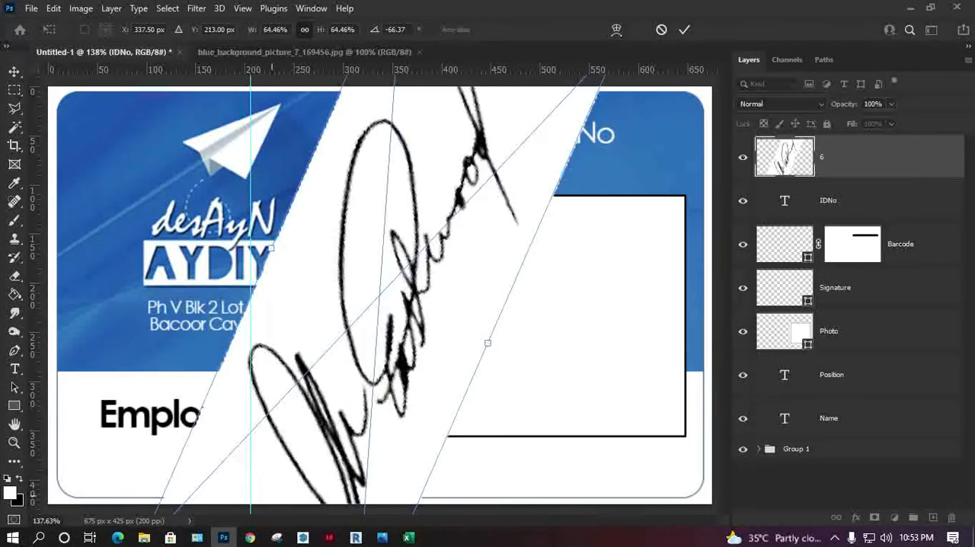
left_click_drag(507, 349, 499, 367)
mouse_move(460, 351)
left_mouse_down()
mouse_move(302, 344)
mouse_move(313, 348)
left_mouse_up()
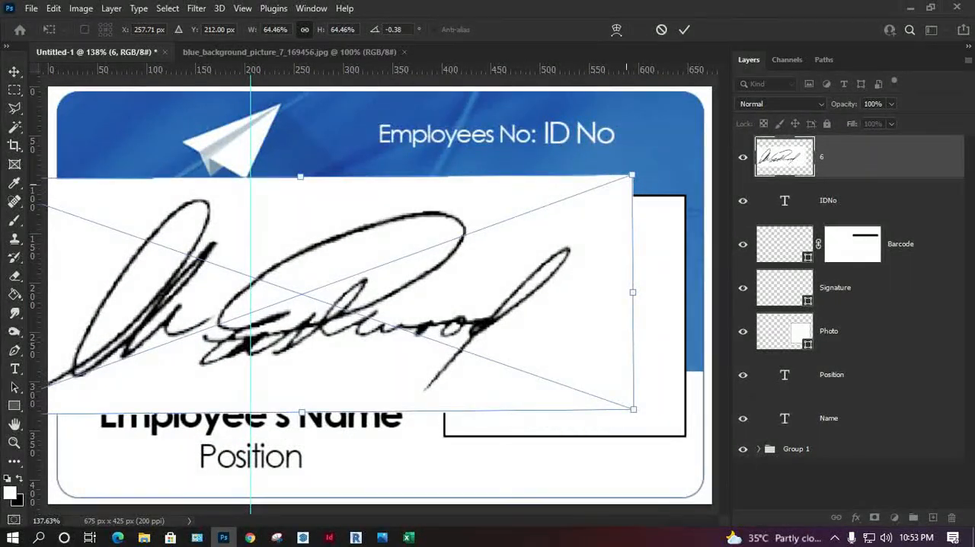
mouse_move(632, 175)
left_mouse_down()
mouse_move(399, 246)
mouse_move(322, 292)
mouse_move(678, 421)
mouse_move(701, 404)
mouse_move(533, 442)
mouse_move(635, 430)
left_mouse_up()
key("Return")
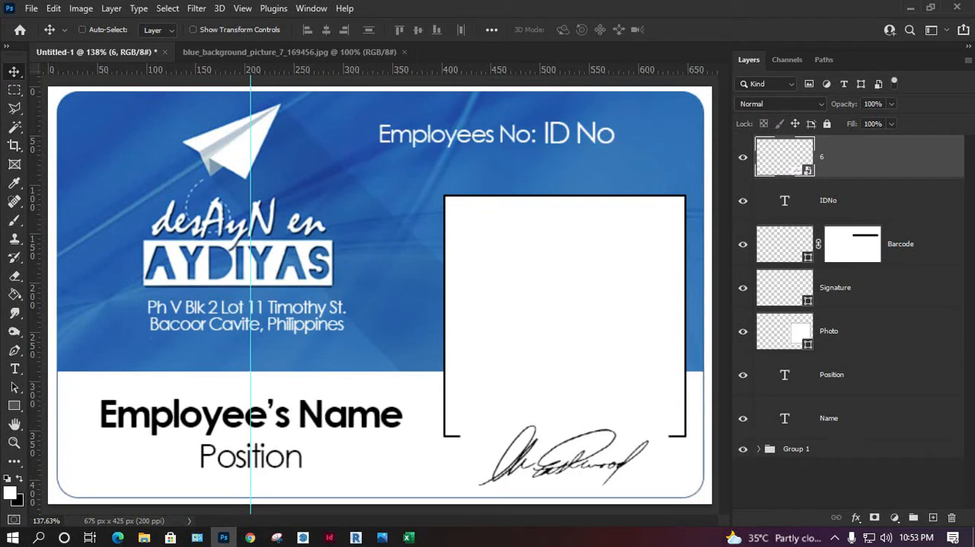
Step: Move signature layer 6 from the signature frame to overlap the company address and the blue background for a closer look
left_click(835, 288)
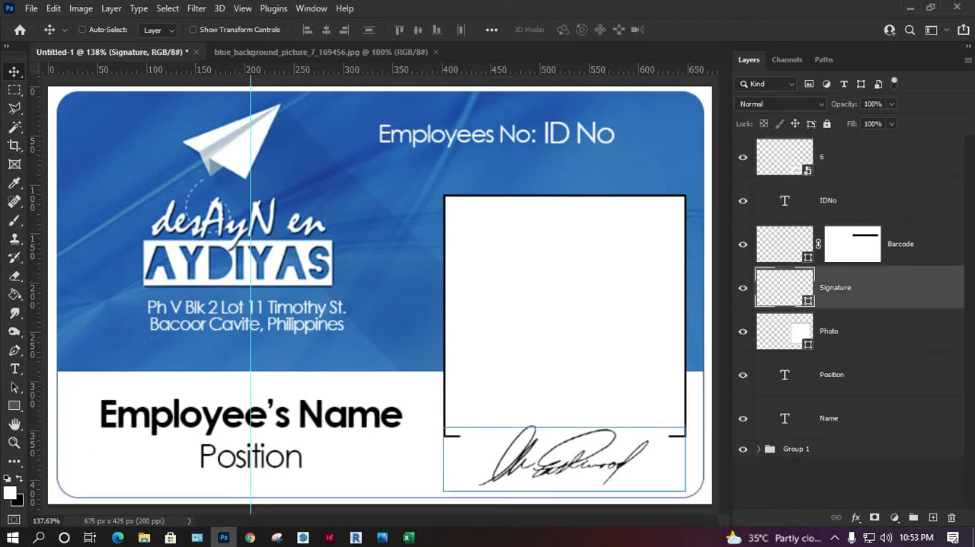
left_click(822, 157)
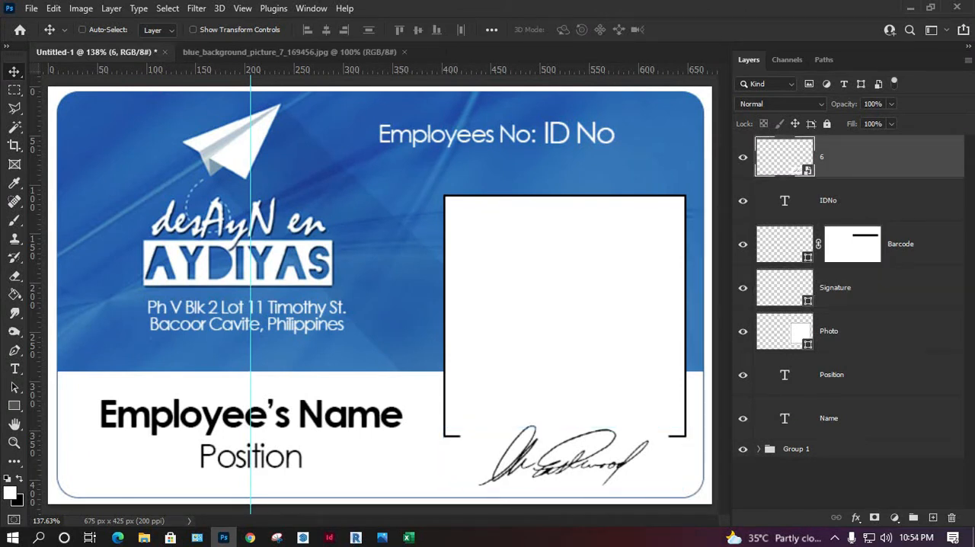
mouse_move(597, 415)
left_mouse_down()
mouse_move(610, 389)
mouse_move(385, 156)
mouse_move(239, 138)
mouse_move(317, 295)
left_mouse_up()
key("z")
left_click_drag(388, 268, 99, 405)
left_click_drag(188, 255, 362, 248)
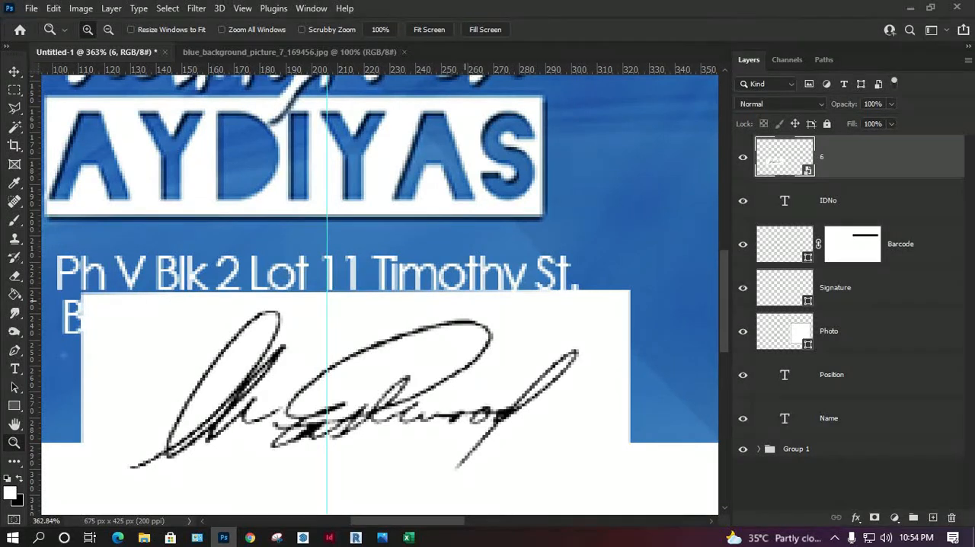
key("ctrl+0")
key("v")
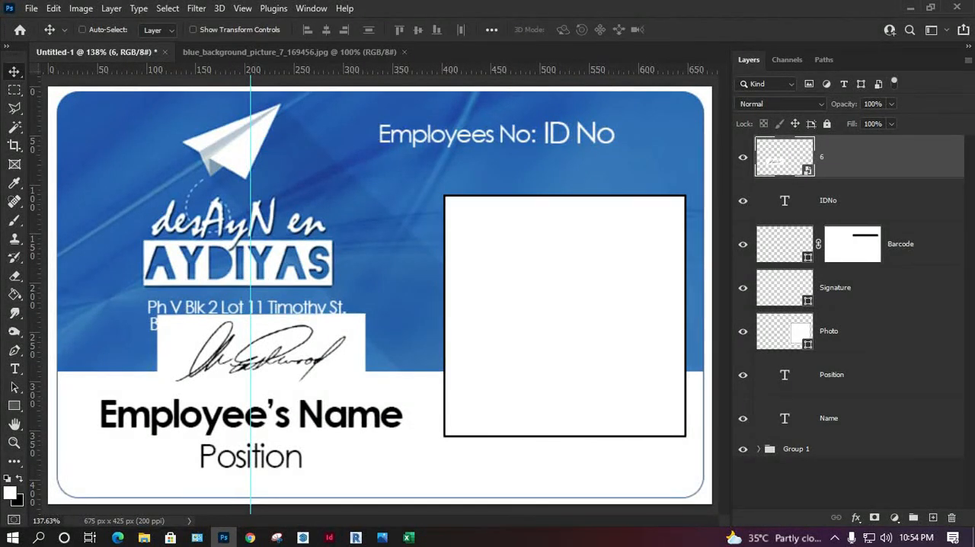
Step: Hide the Photo layer and move signature 6 into the clear blue area beside the logo
left_click(742, 331)
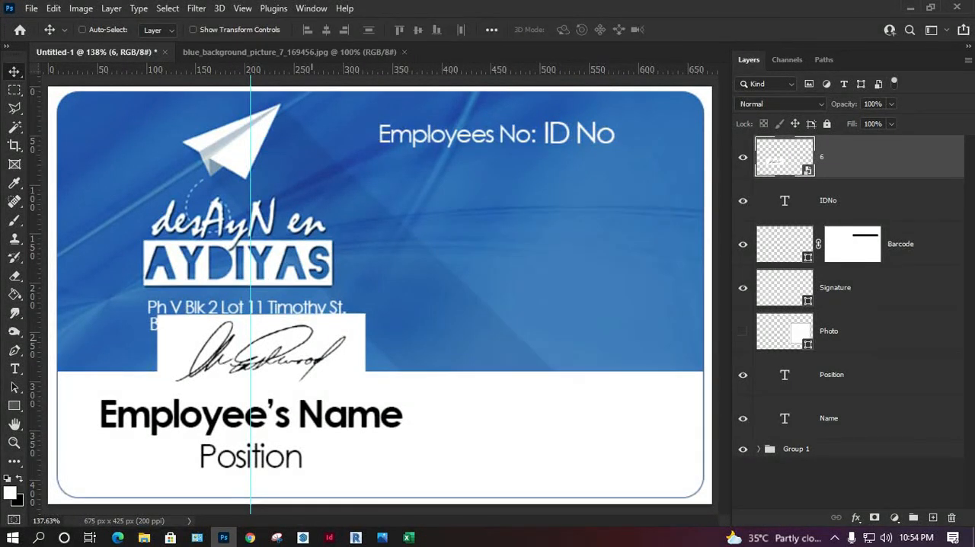
left_click_drag(335, 305, 573, 241)
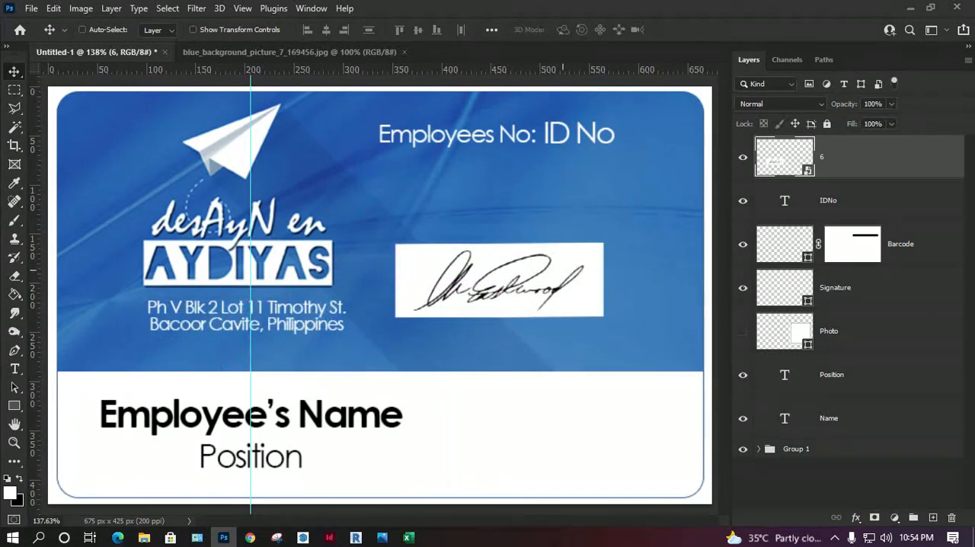
key("z")
left_click_drag(353, 193, 608, 341)
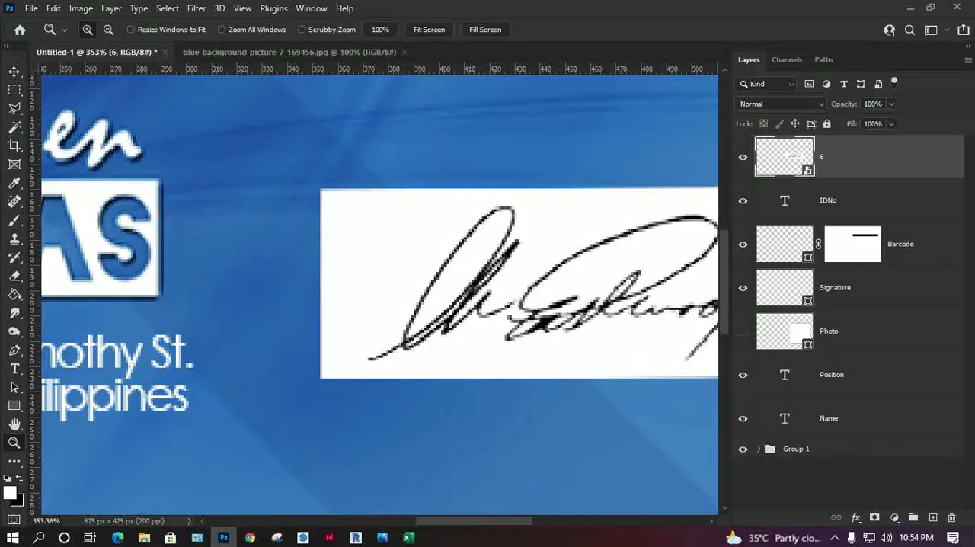
Step: Try hiding signature 6's white background with Blend If, splitting This Layer's white point to 142 / 184
double_click(883, 158)
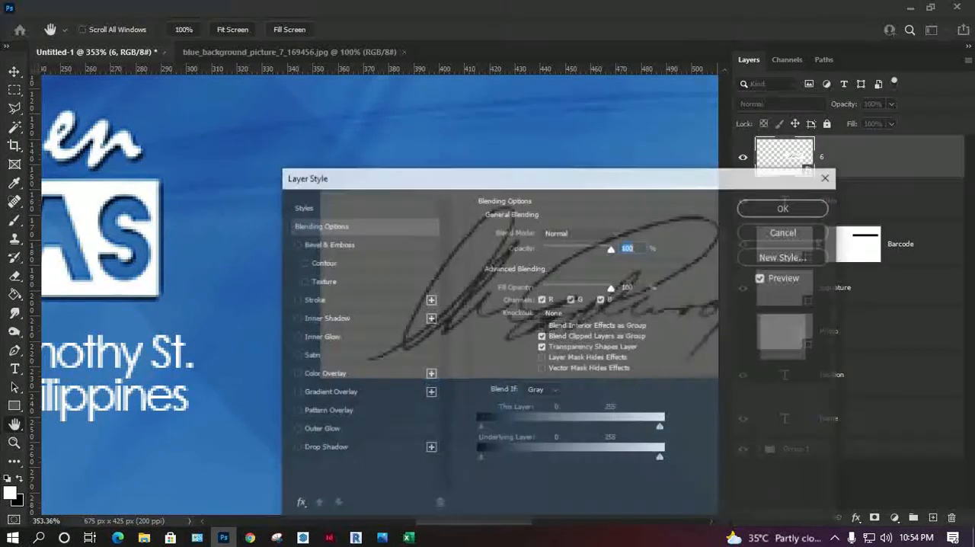
mouse_move(616, 183)
left_mouse_down()
mouse_move(698, 142)
mouse_move(742, 103)
left_mouse_up()
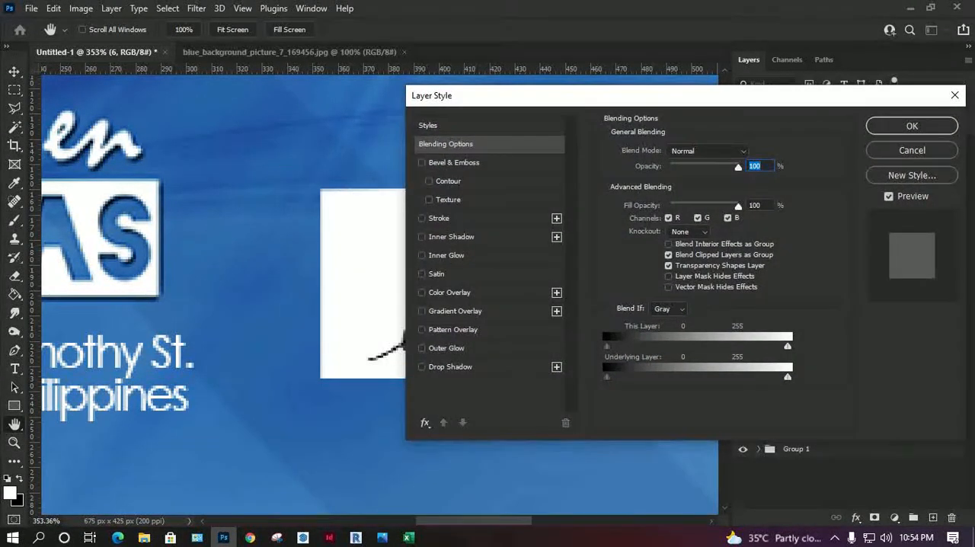
left_click_drag(286, 204, 66, 206)
left_click_drag(374, 206, 306, 240)
left_click_drag(574, 97, 546, 45)
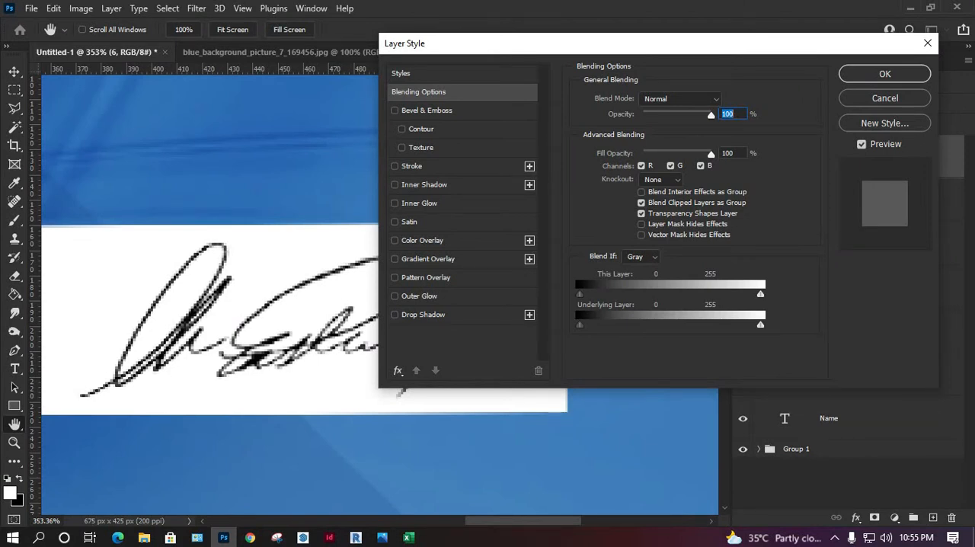
left_click_drag(760, 294, 656, 293)
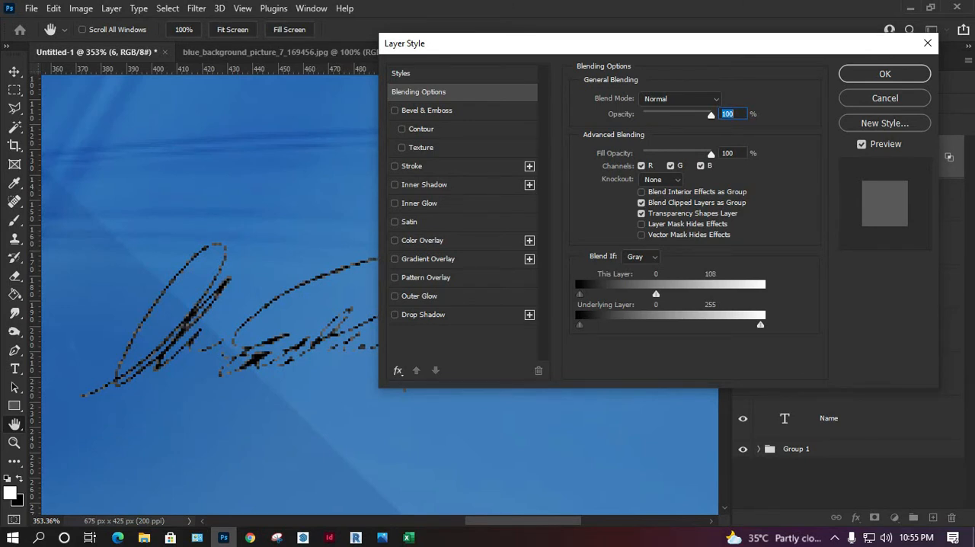
key("alt")
left_click_drag(656, 293, 670, 294)
left_click_drag(676, 294, 712, 294)
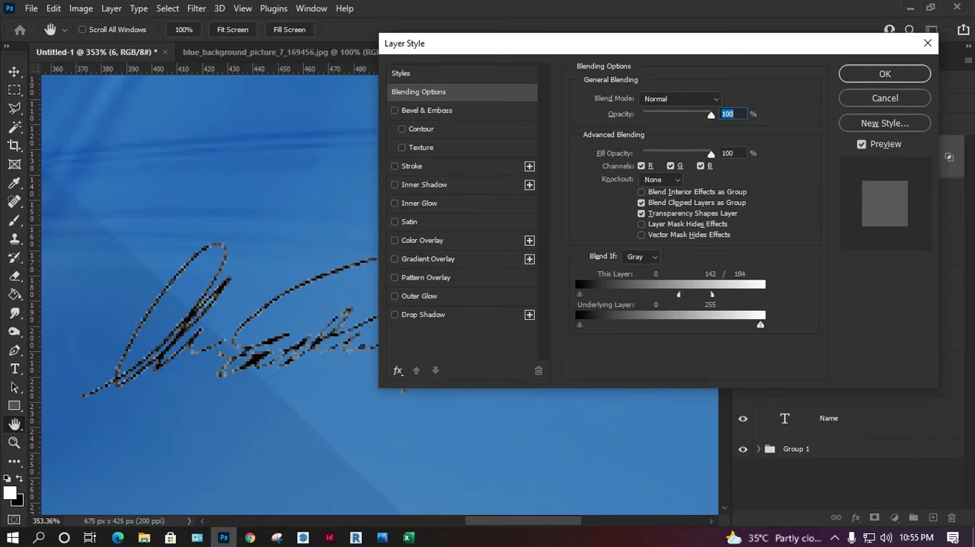
mouse_move(695, 51)
left_mouse_down()
mouse_move(659, 387)
mouse_move(390, 385)
mouse_move(457, 403)
mouse_move(648, 96)
mouse_move(697, 43)
left_mouse_up()
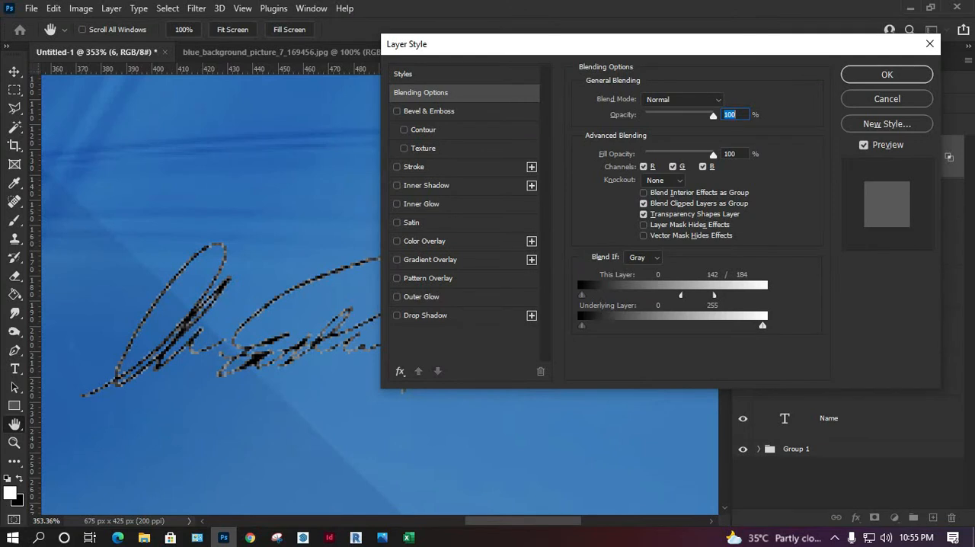
left_click(887, 99)
Step: Rasterize signature layer 6 and delete its white background using the Magic Wand with Anti-alias, Contiguous and Sample All Layers off
right_click(845, 157)
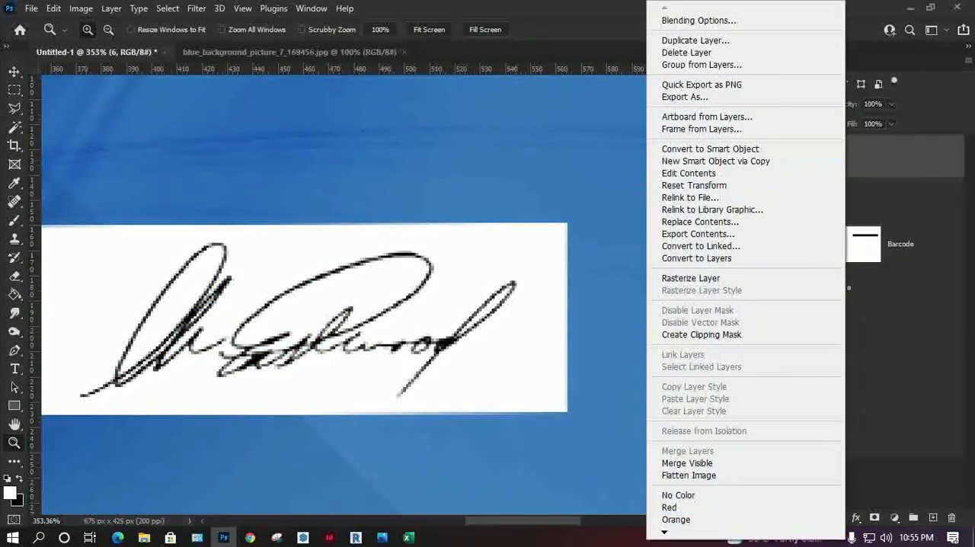
left_click(690, 278)
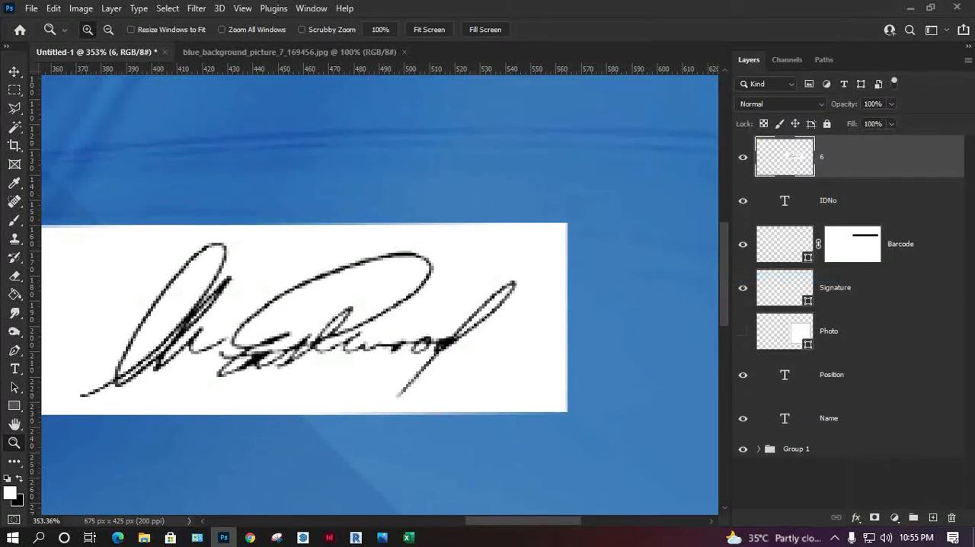
key("w")
left_click(472, 264)
left_click(488, 29)
left_click(433, 29)
left_click(382, 30)
left_click(414, 272)
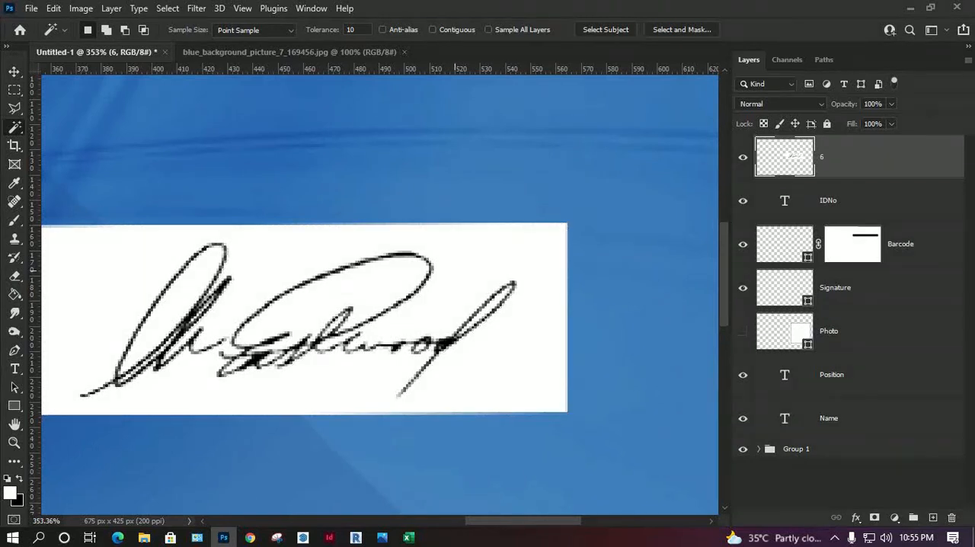
left_click(451, 273)
key("Delete")
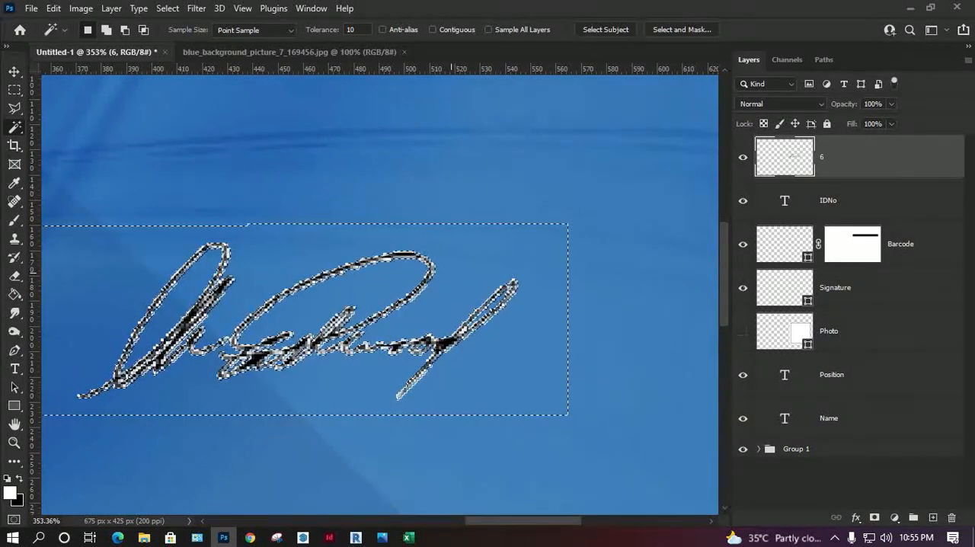
Step: Undo the deletion of the signature's white background and clear the selection
key("m")
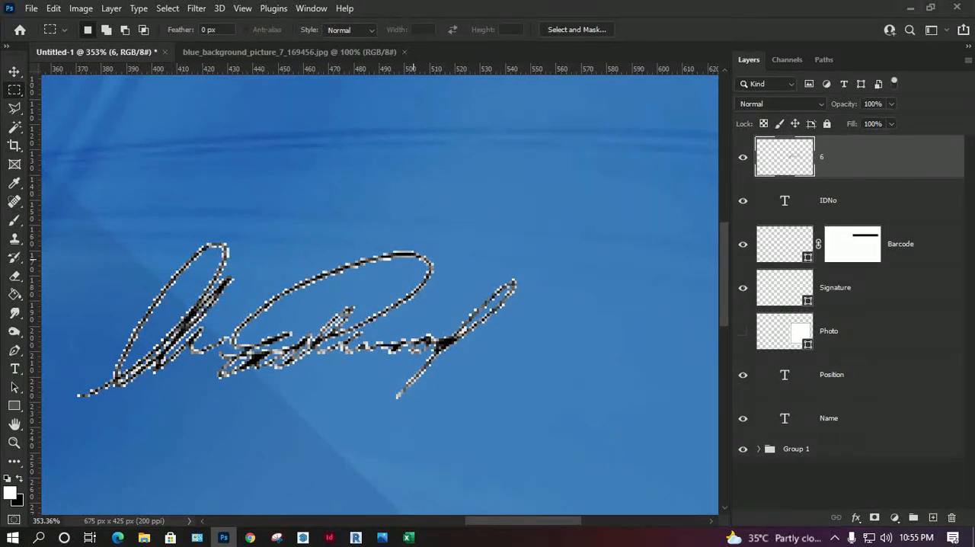
key("ctrl+z")
key("ctrl+d")
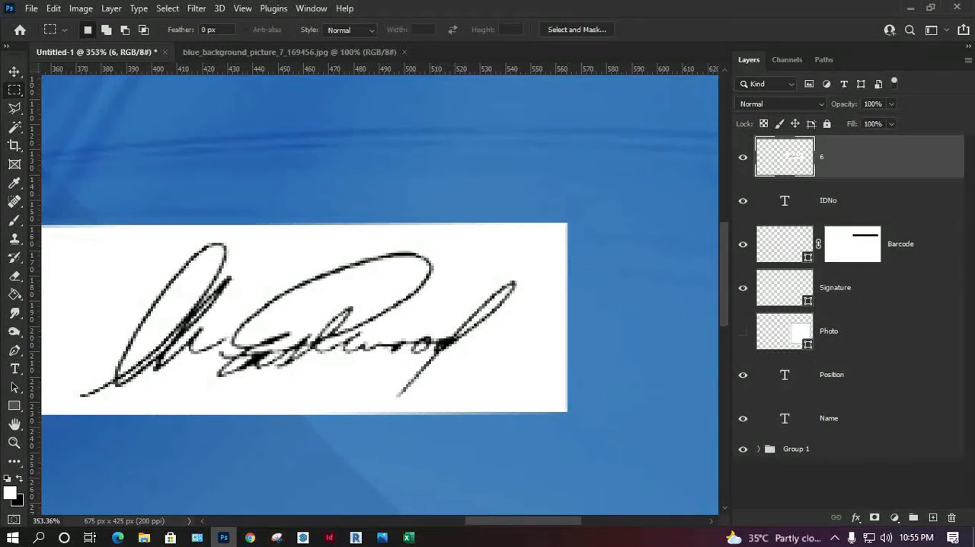
Step: Apply Blend If to signature layer 6 with This Layer's white point split at 118 / 207, and delete that test layer
double_click(883, 157)
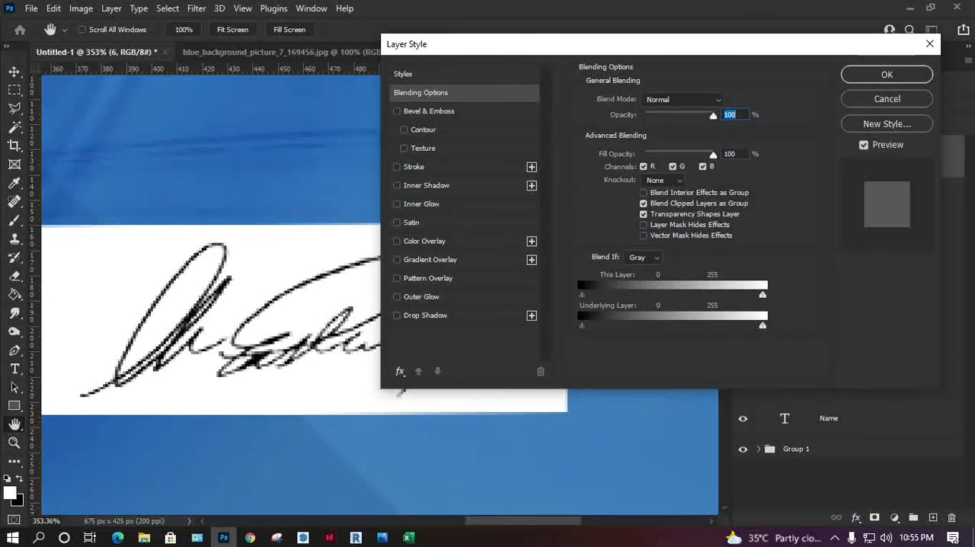
left_click_drag(762, 294, 663, 294)
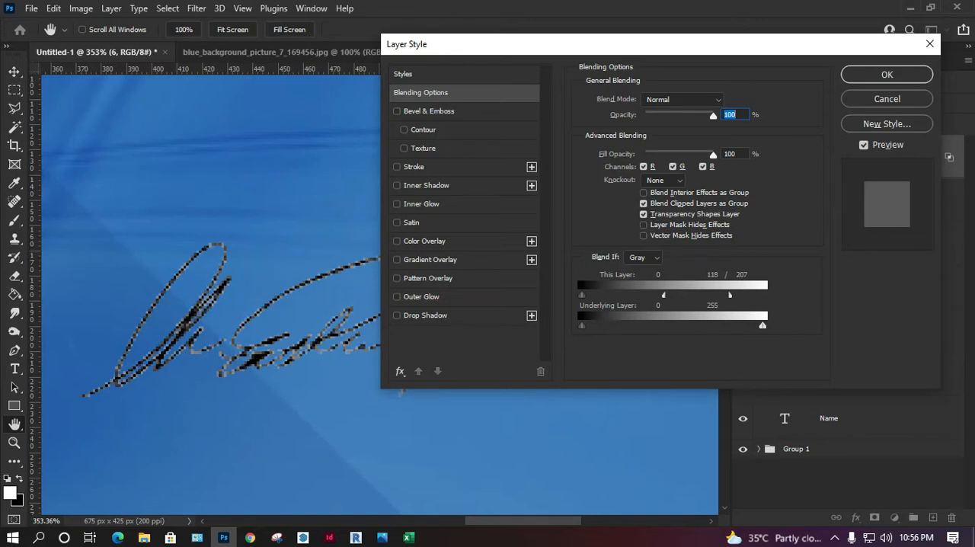
key("Return")
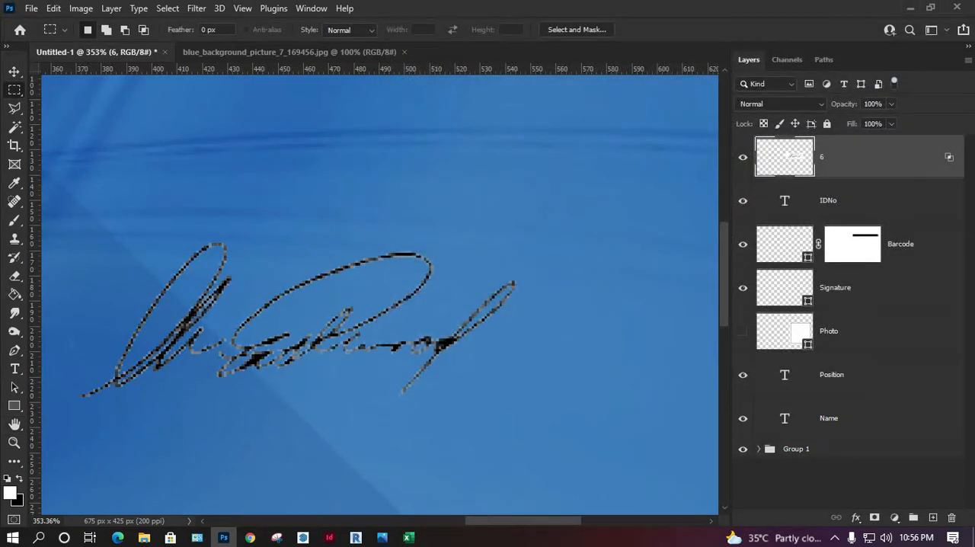
key("Delete")
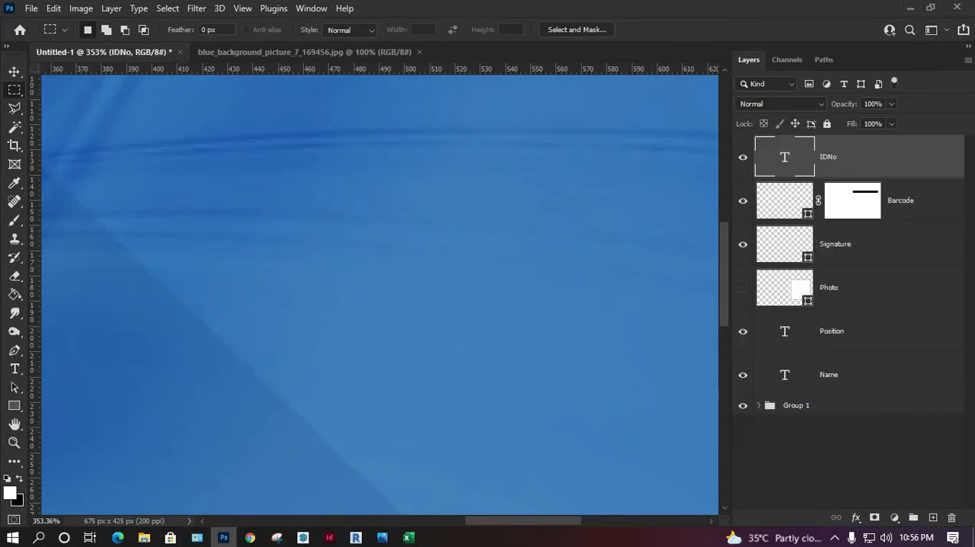
Step: Apply Blend If to the Signature frame layer with This Layer's white point split at 112 / 156, and show the Photo layer again
left_click(847, 245)
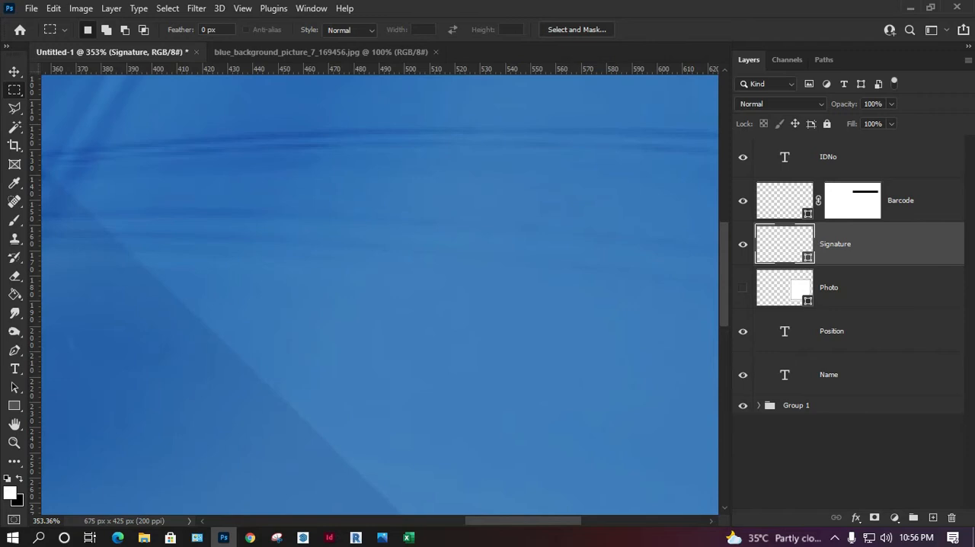
double_click(898, 244)
mouse_move(763, 295)
left_mouse_down()
mouse_move(656, 295)
mouse_move(694, 295)
left_mouse_up()
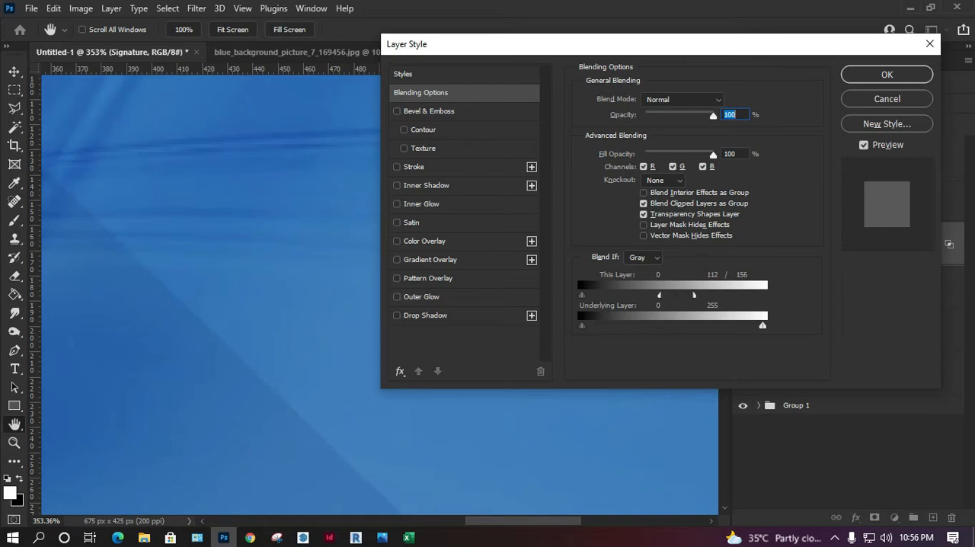
key("Return")
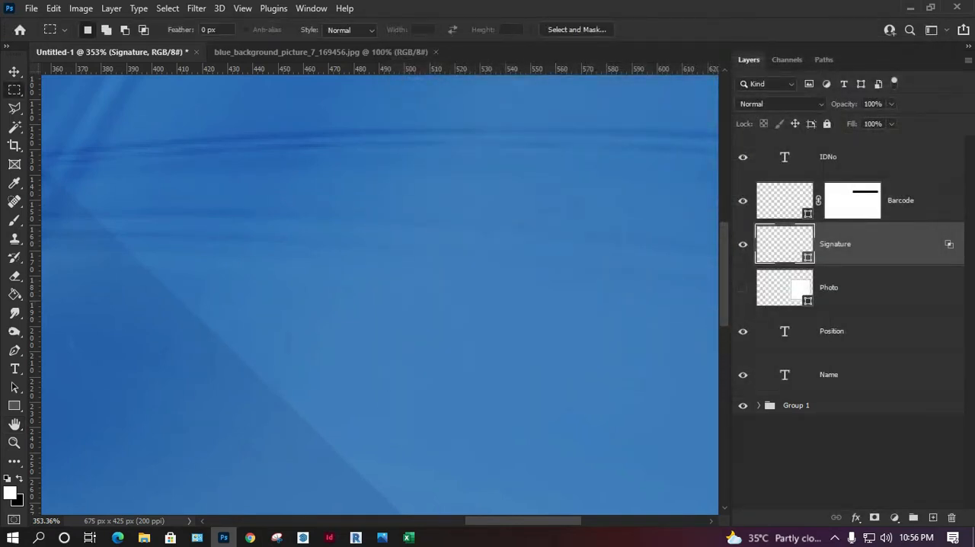
key("ctrl+0")
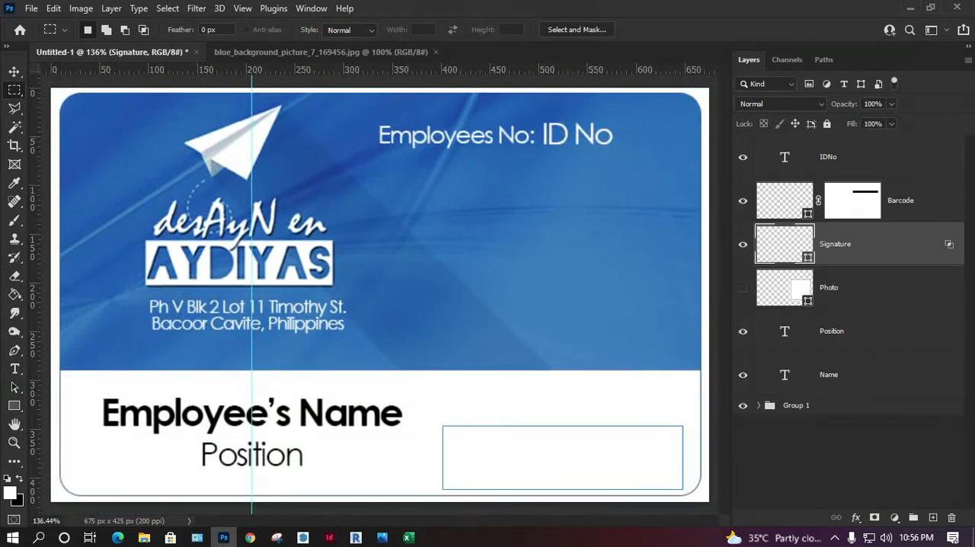
left_click(742, 287)
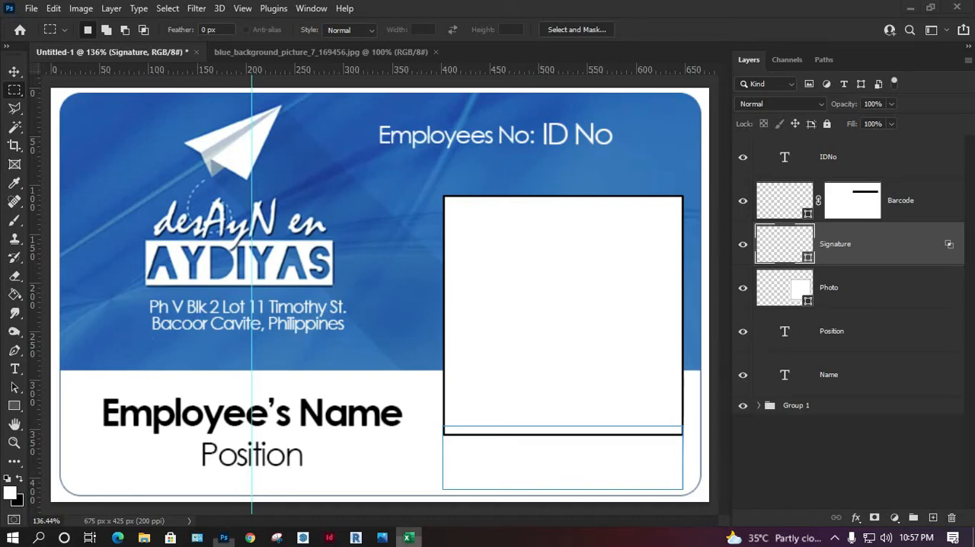
Step: Switch to the EmployeesID workbook in Excel, select the Photo placeholder in D2 and restore the window down over the file folder
left_click(408, 536)
left_click(805, 266)
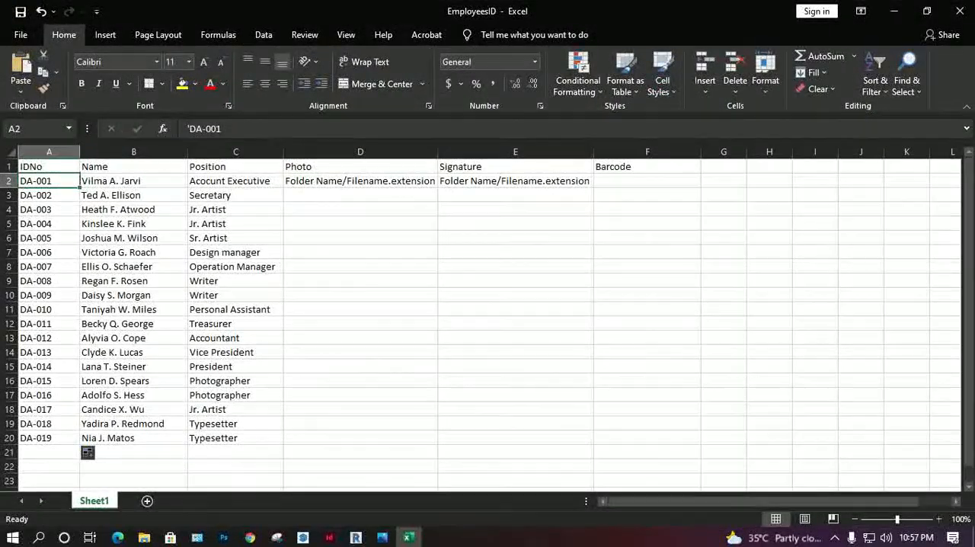
left_click(360, 167)
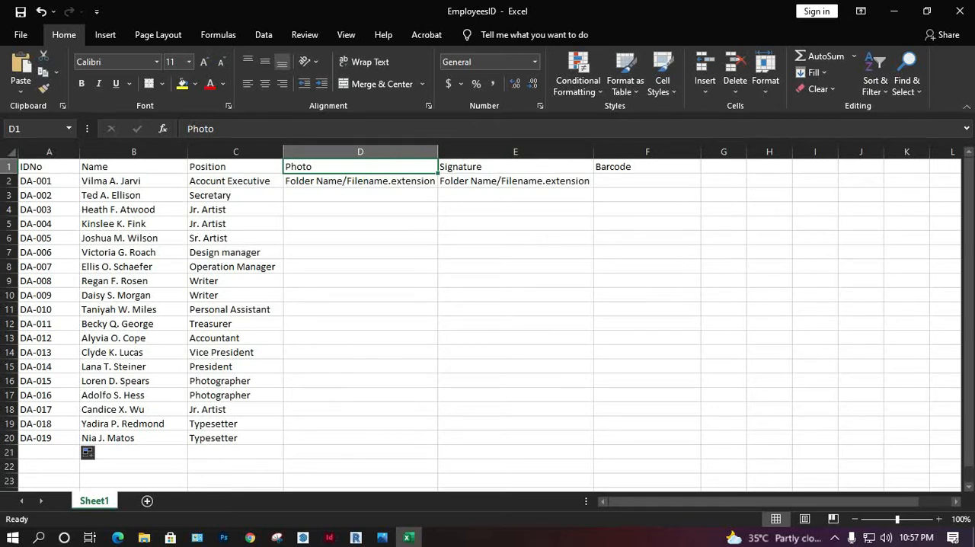
left_click(360, 181)
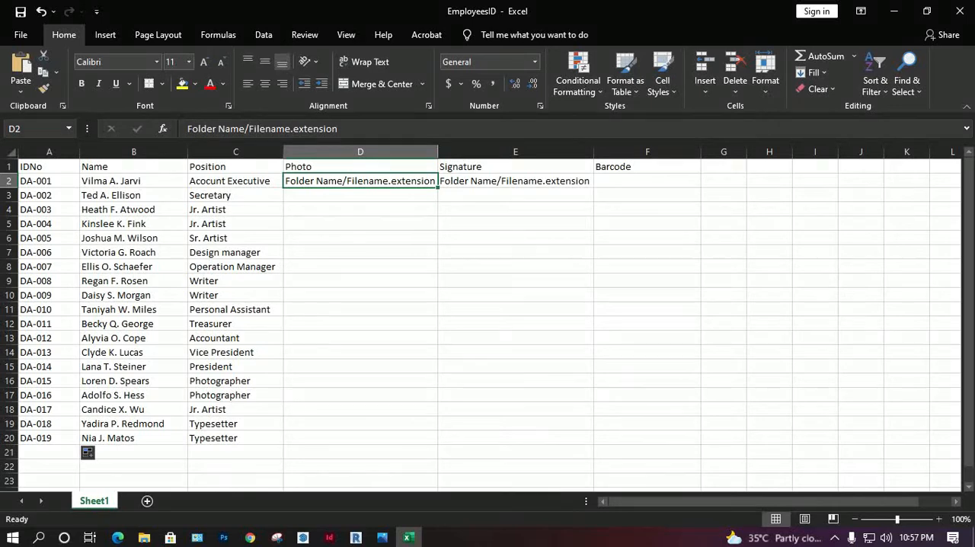
left_click_drag(450, 15, 457, 135)
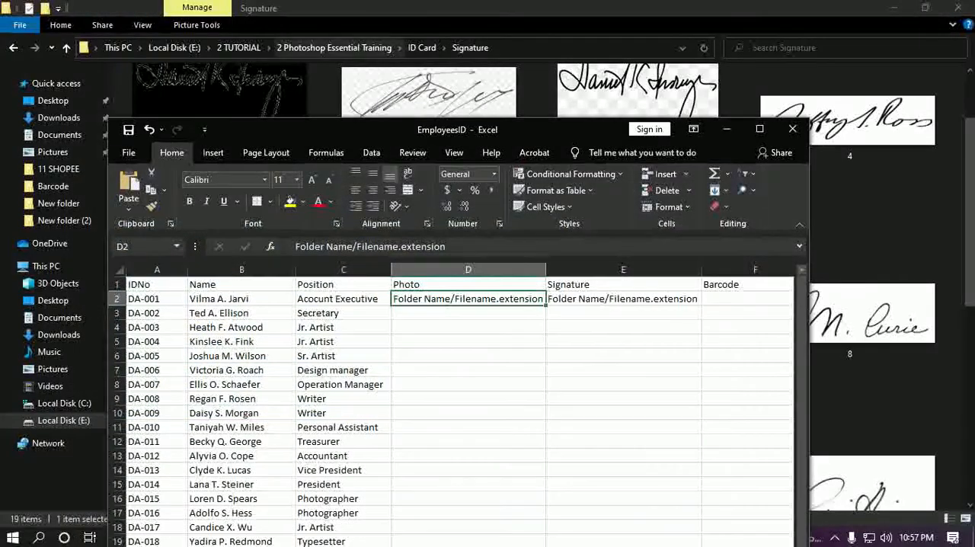
Step: Go up to the ID Card folder, select its Photo folder and place the workbook window beside the folder list
left_click(333, 47)
double_click(317, 135)
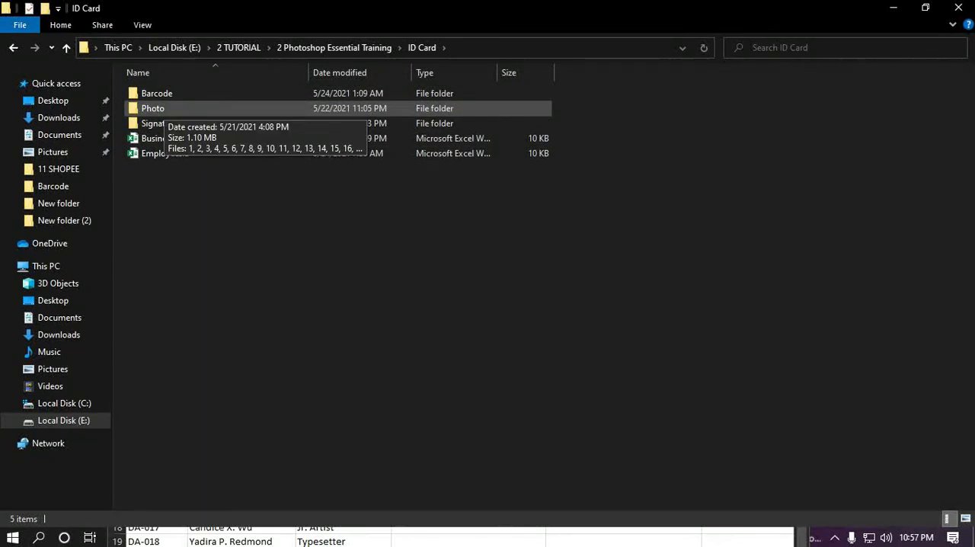
left_click(164, 108)
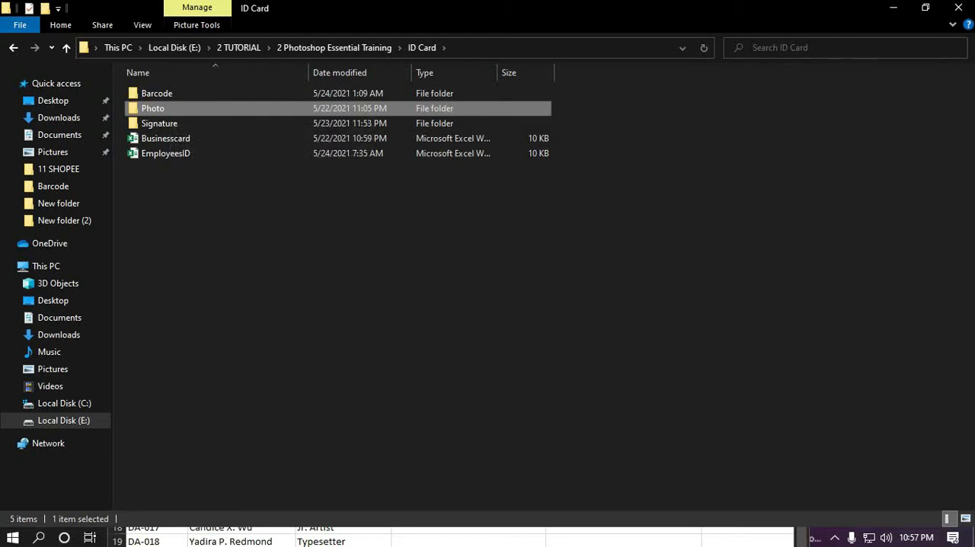
key("alt+Tab")
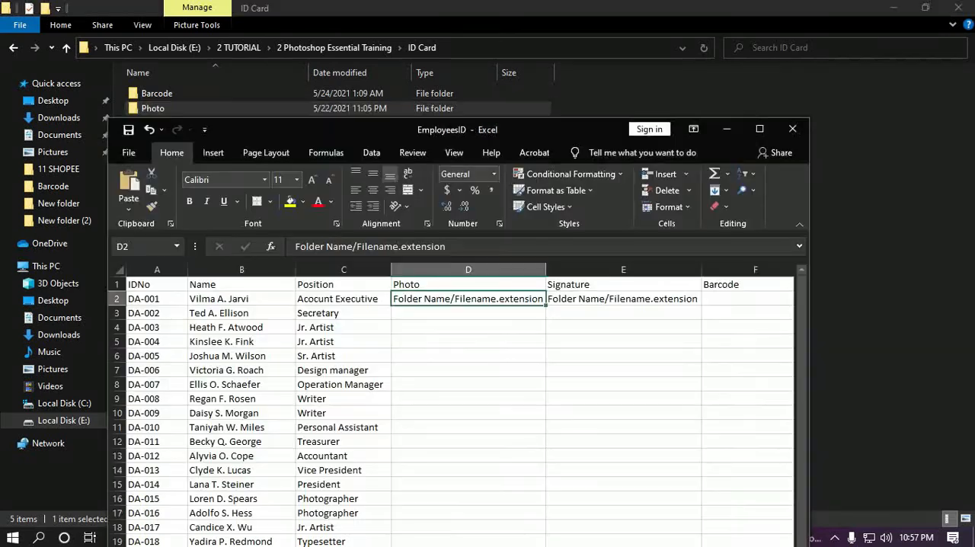
left_click_drag(483, 128, 650, 139)
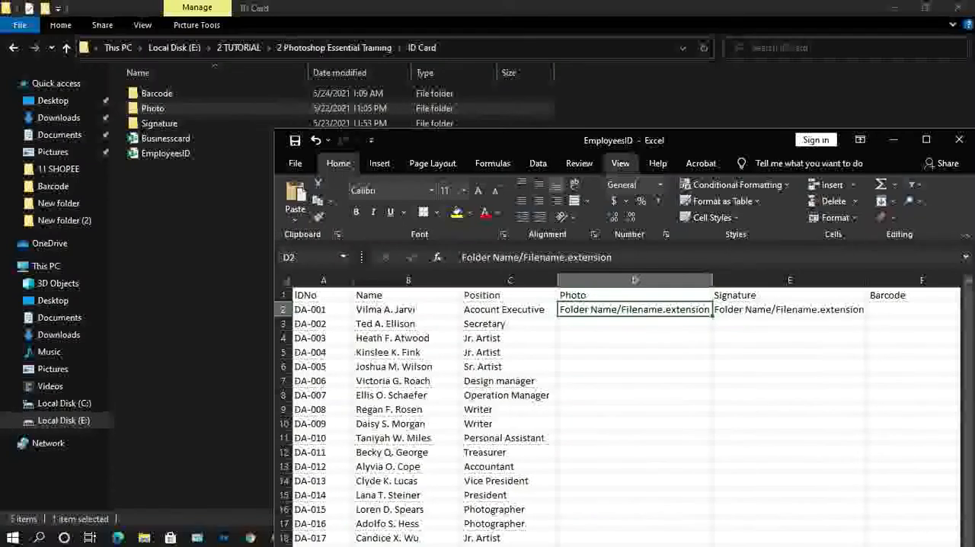
Step: Replace the placeholder in D2 with the folder part of the path, Photo/
double_click(618, 310)
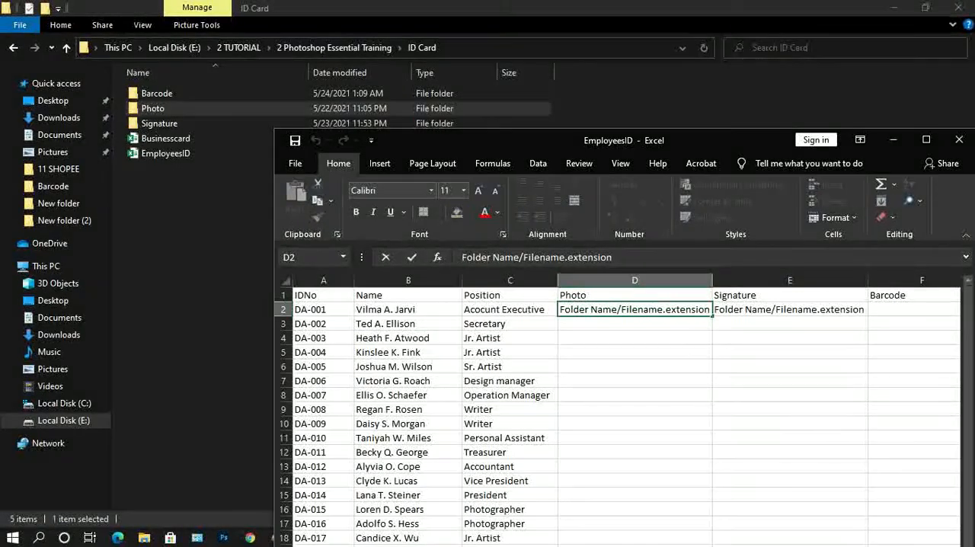
key("Escape")
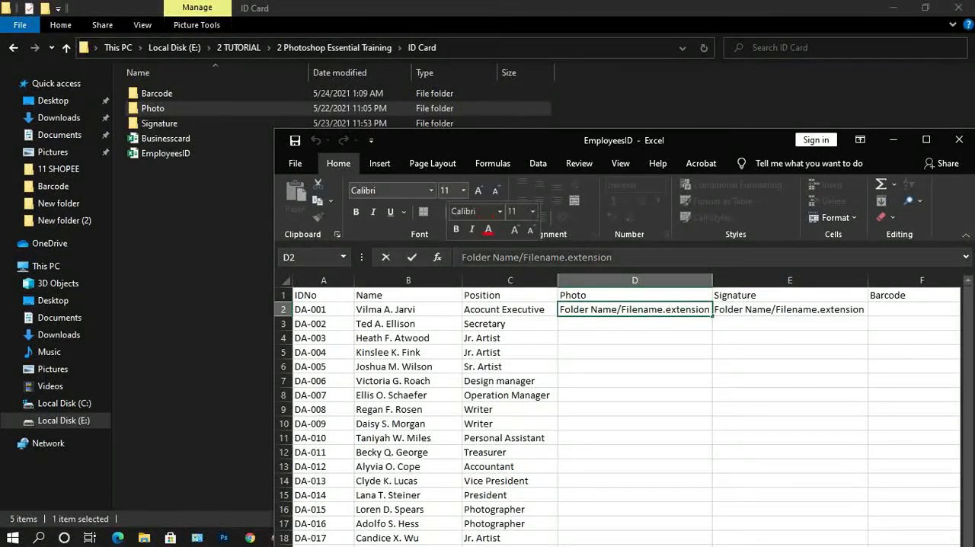
type("Photo")
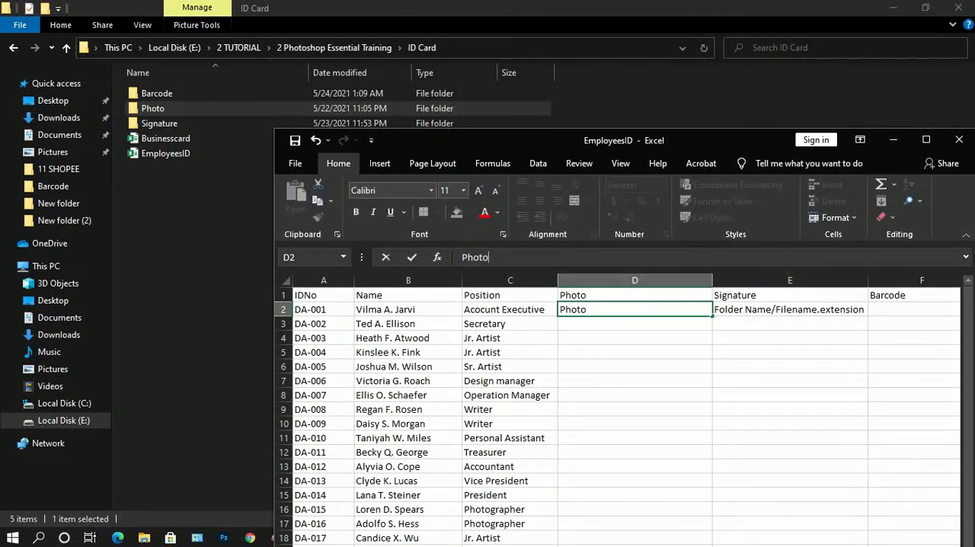
type("/")
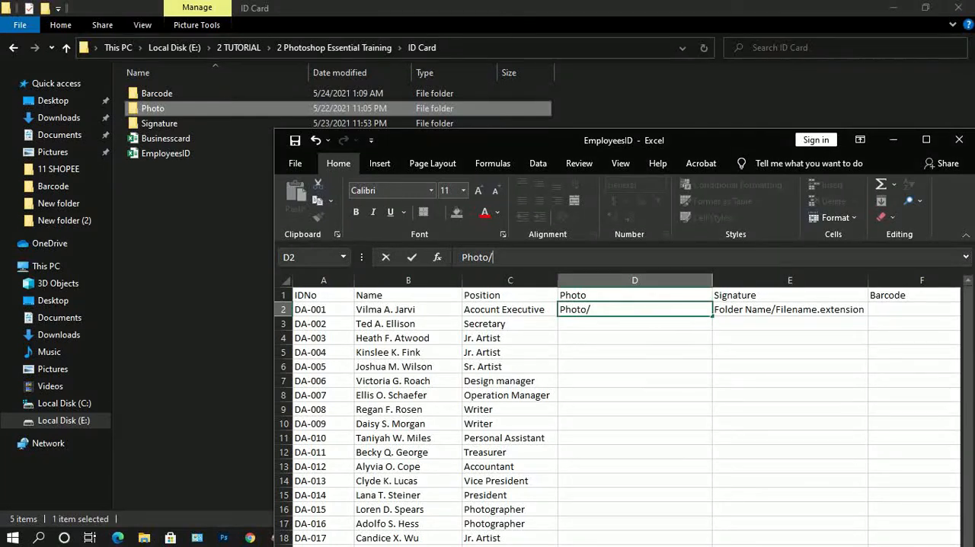
Step: Open the Photo folder to check the first image's name and type, and add the file name 1 to the path in D2
double_click(152, 109)
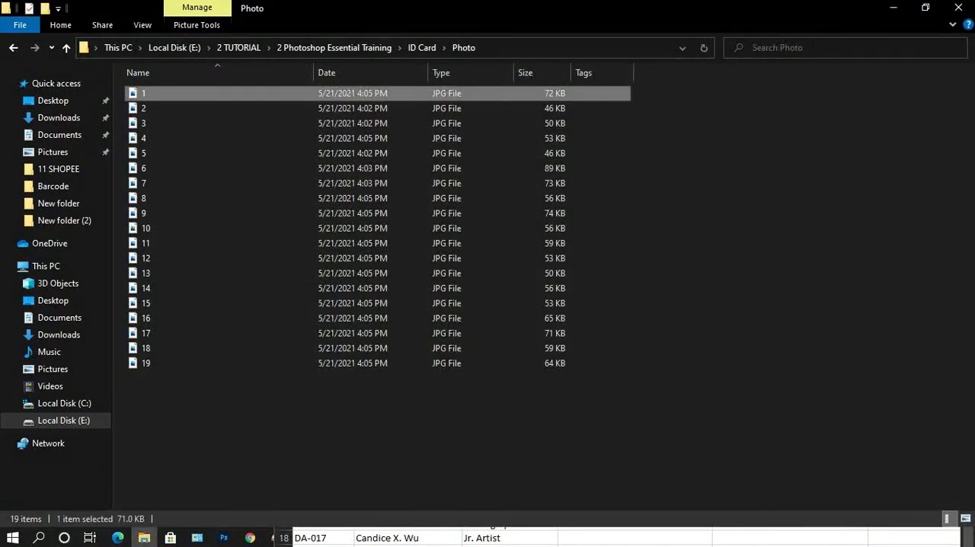
key("F2")
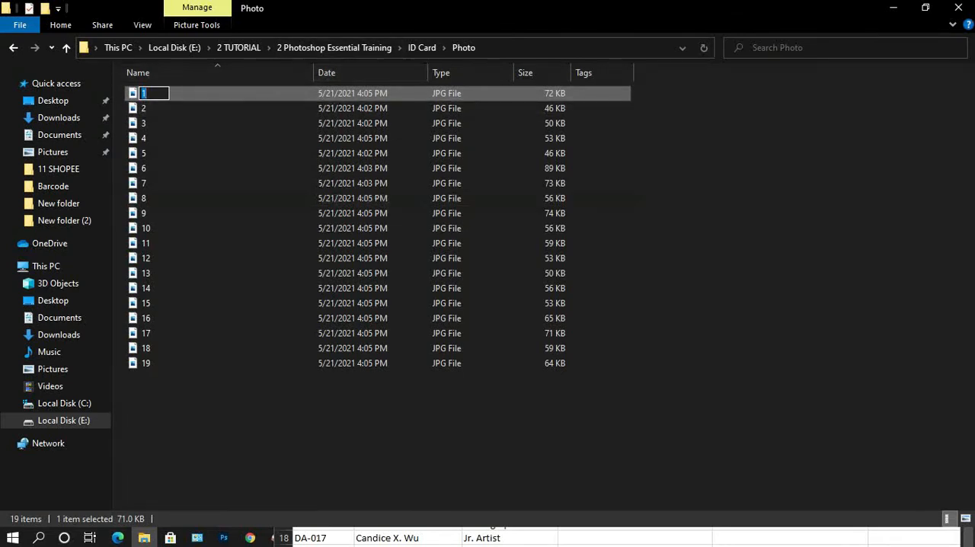
key("alt+Tab")
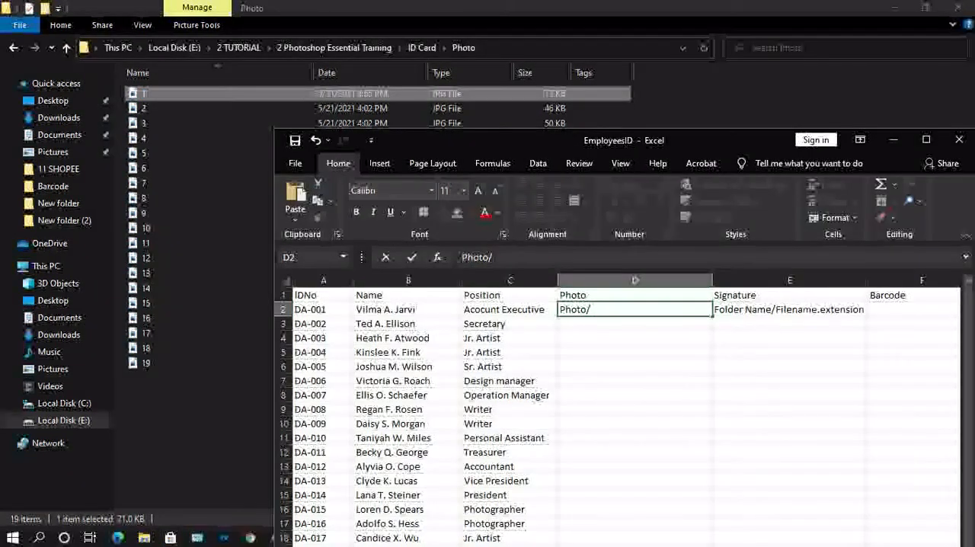
type("1")
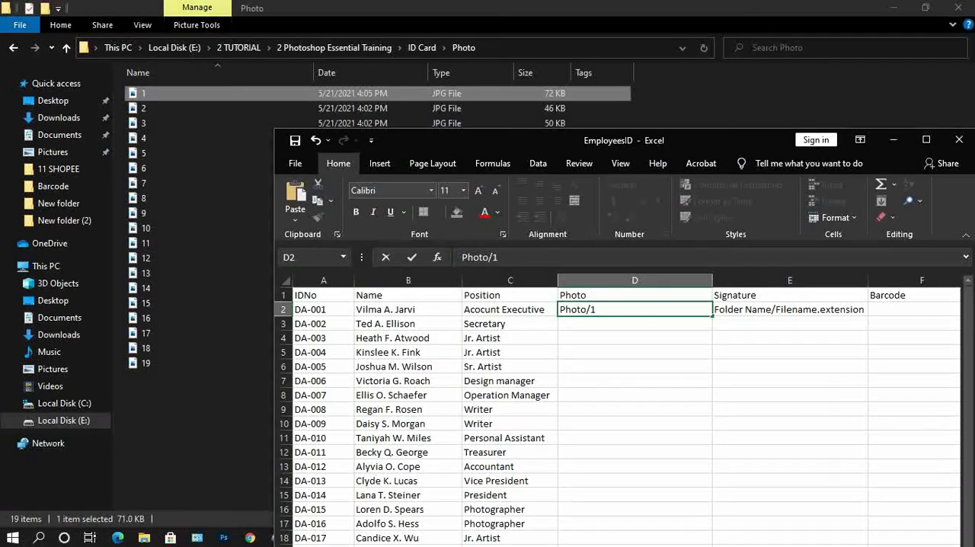
key("alt+Tab")
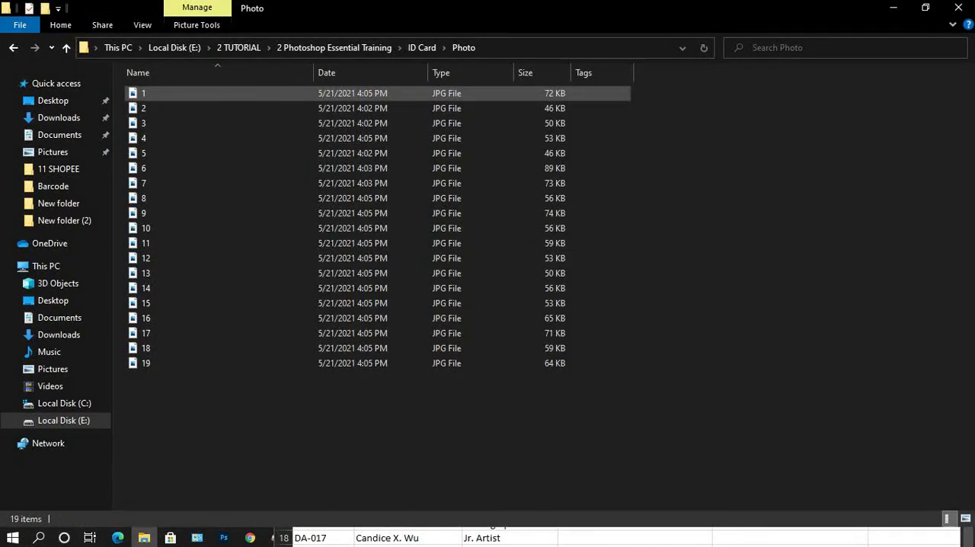
key("alt+Tab")
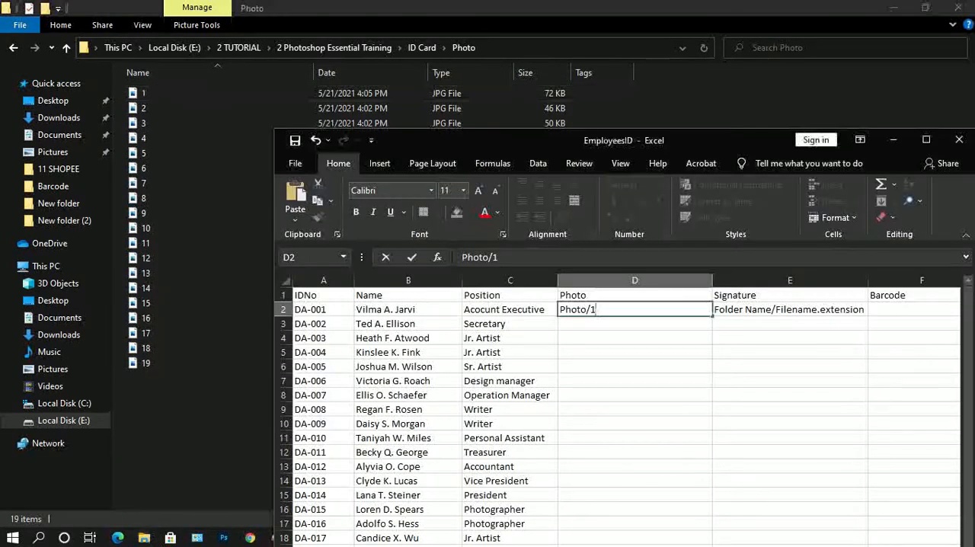
Step: Complete the D2 path with the extension .JPG so it reads Photo/1.JPG, and maximize the workbook window
type(".")
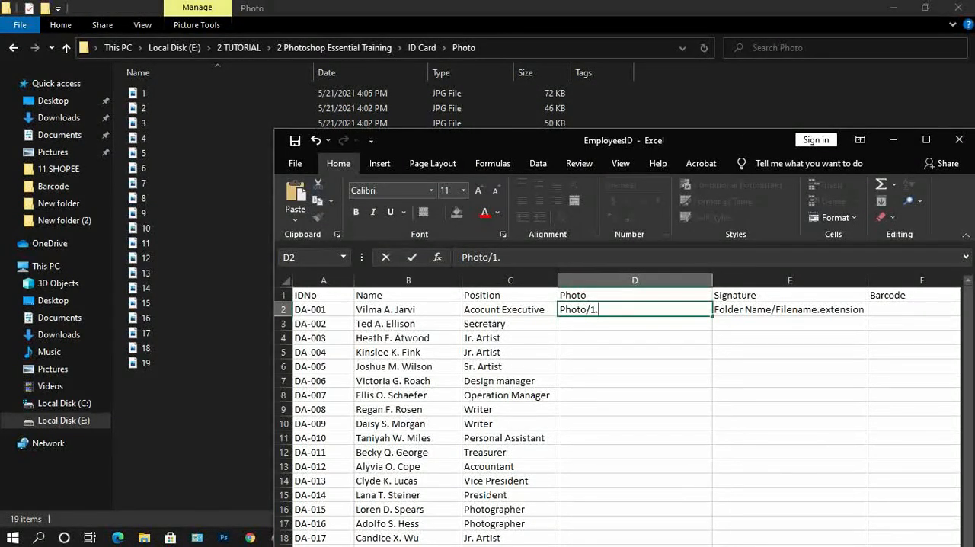
type("jpg")
key("BackSpace")
key("BackSpace")
key("BackSpace")
type("JPG")
key("Return")
key("Up")
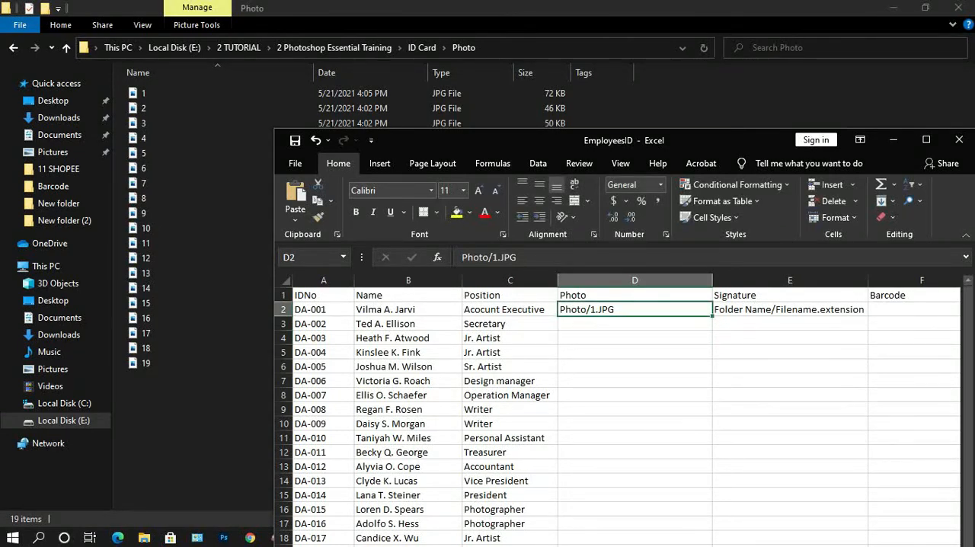
key("ctrl+c")
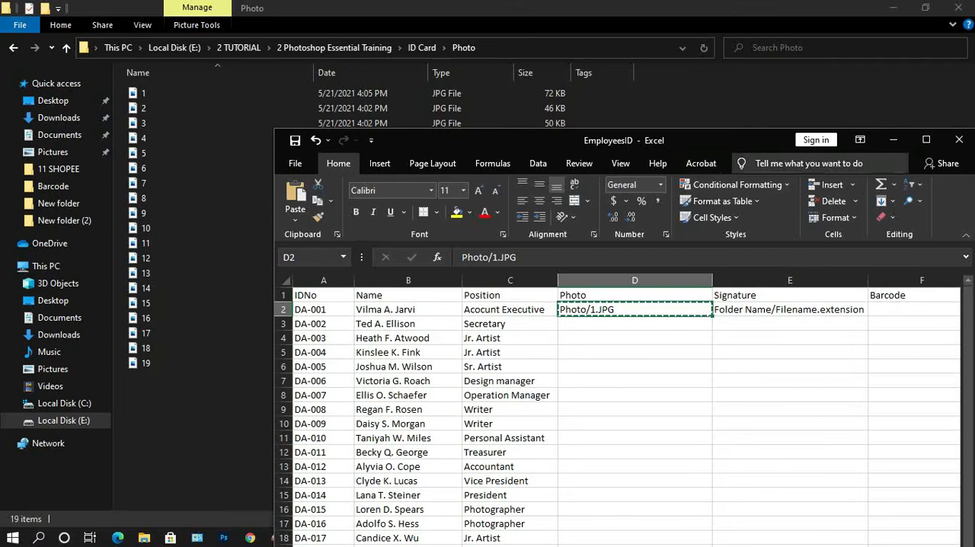
left_click(926, 139)
left_click_drag(360, 195, 360, 438)
left_click(361, 438)
key("ctrl+v")
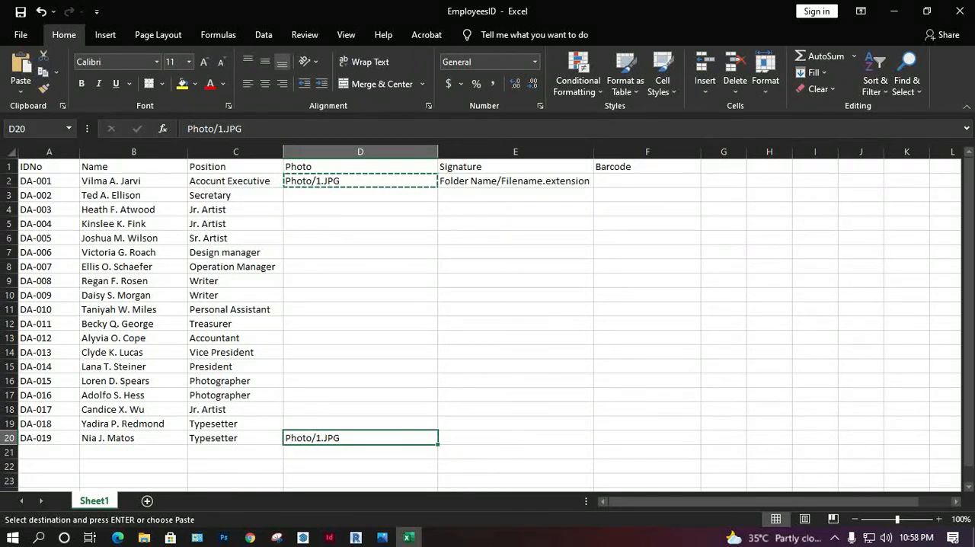
key("ctrl+z")
key("ctrl+c")
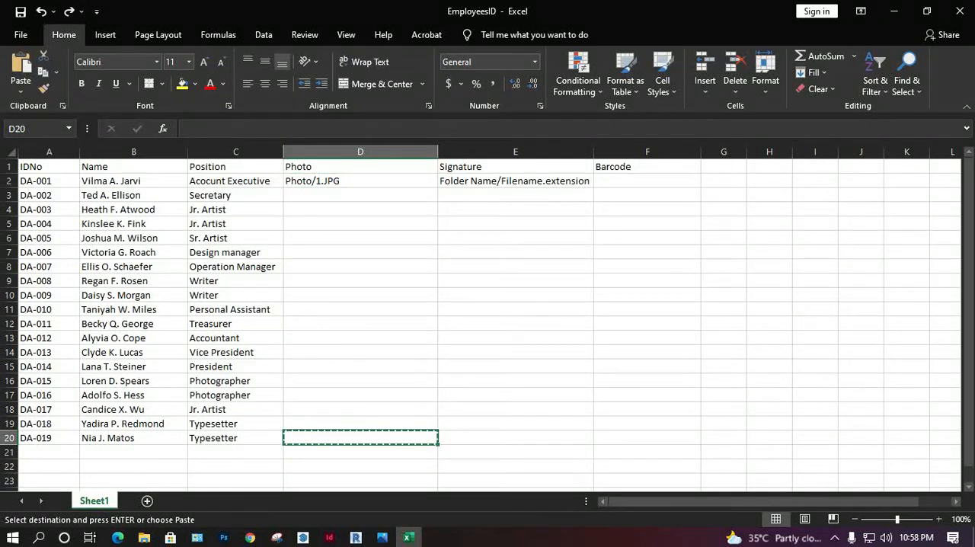
Step: Copy the Photo/1.JPG path from D2 into cells D3 to D20
key("ctrl+Up")
key("ctrl+c")
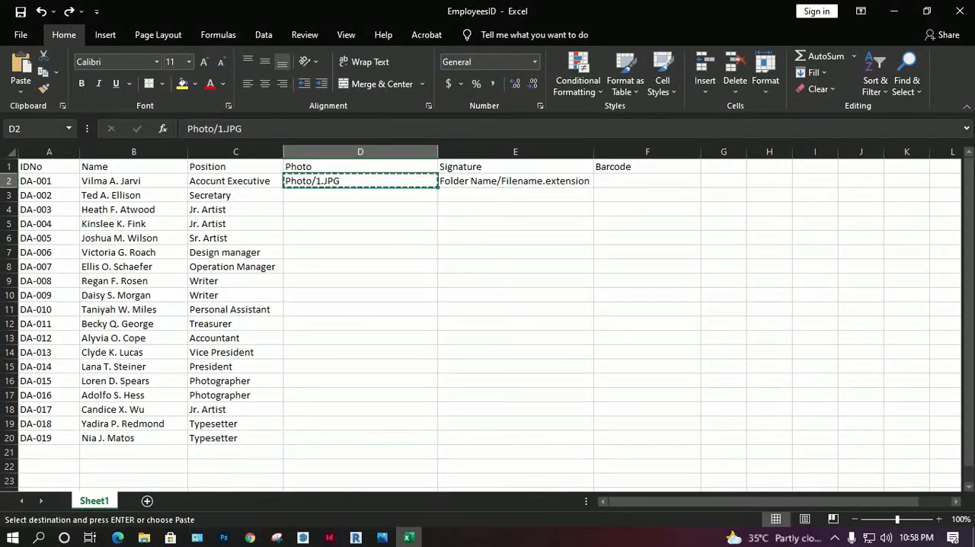
key("Down")
left_click(360, 438, "shift")
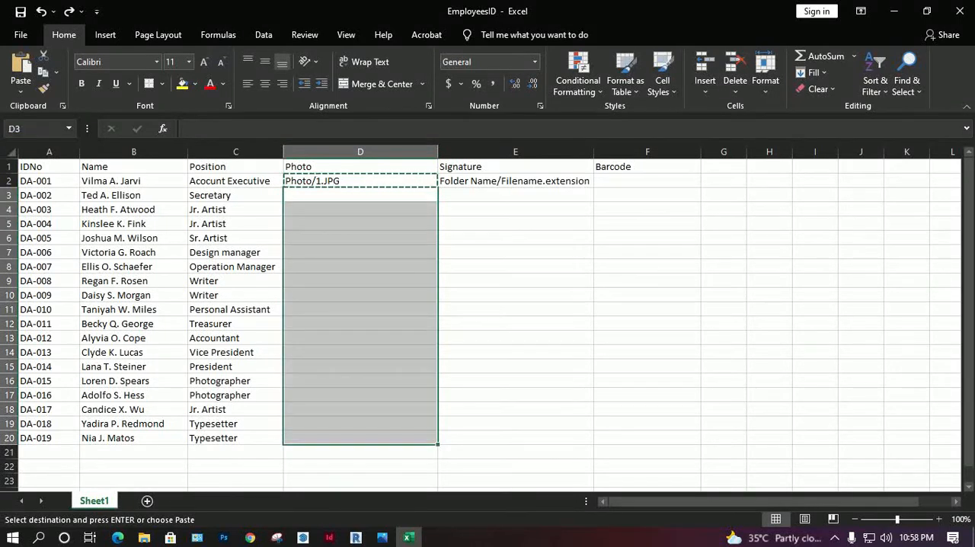
key("ctrl+v")
left_click(516, 338)
key("Escape")
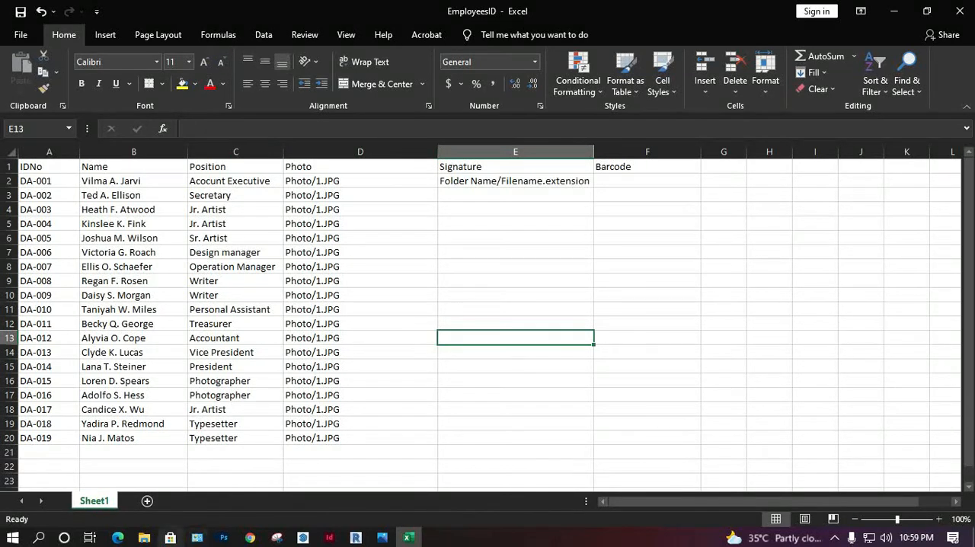
Step: Check the file names in the Photo folder, and change the path in D3 to Photo/2.JPG
left_click(144, 537)
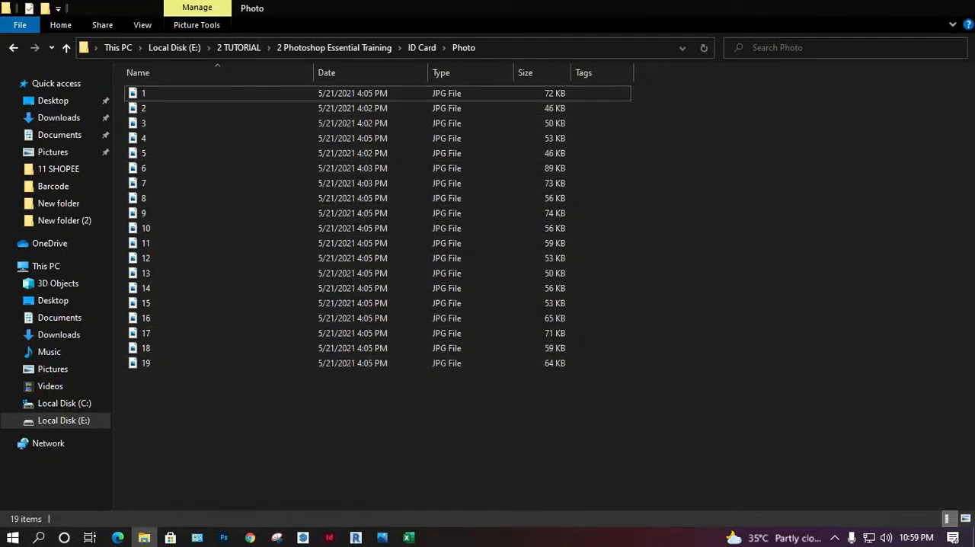
left_click(892, 8)
double_click(325, 181)
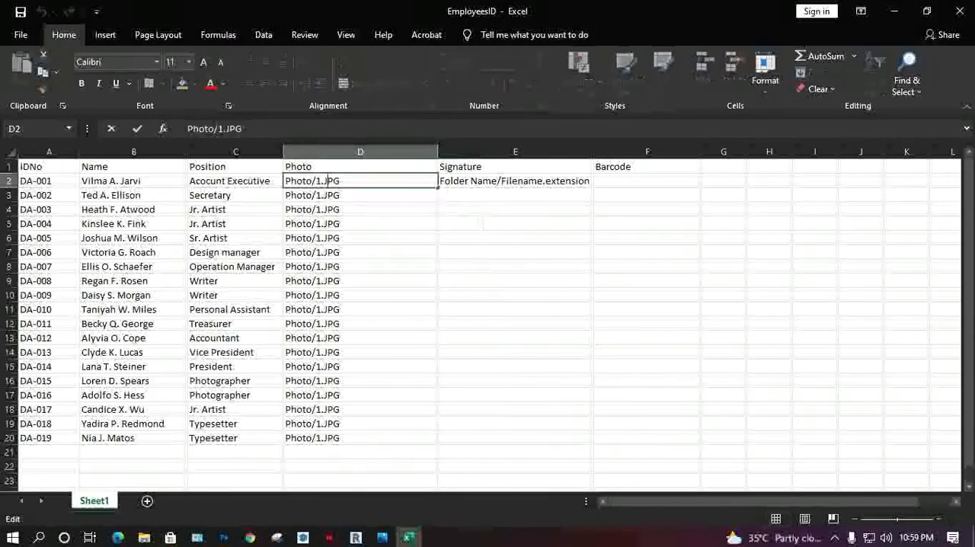
double_click(321, 195)
key("BackSpace")
type("2")
key("Return")
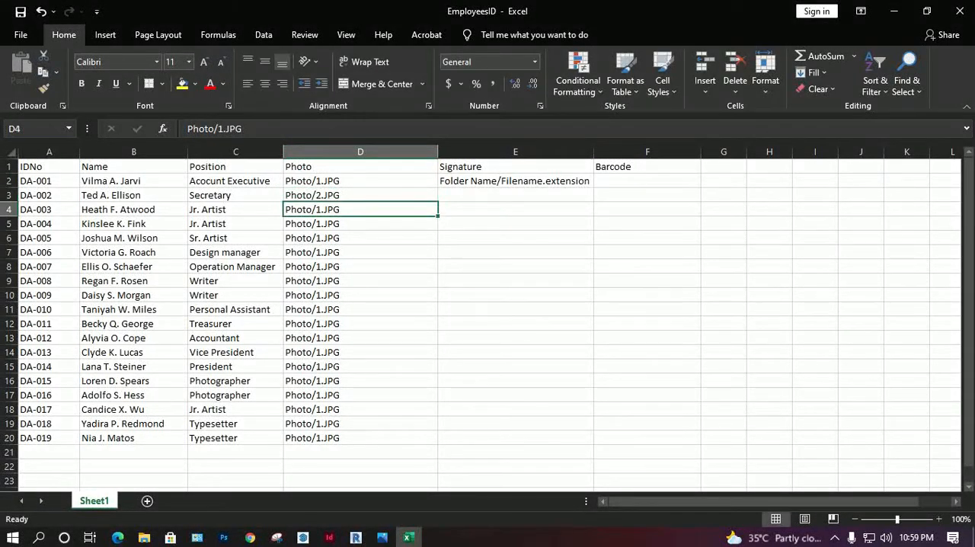
Step: Change the photo paths in D4 and D5 to Photo/3.JPG and Photo/4.JPG
double_click(320, 210)
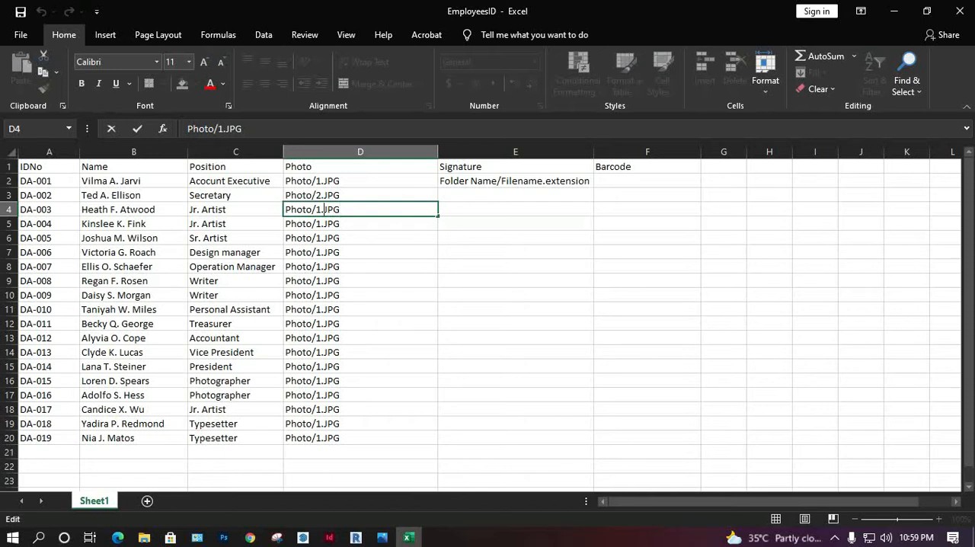
key("BackSpace")
type("3")
key("Return")
key("F2")
key("Left")
key("Left")
key("Left")
key("Left")
key("BackSpace")
type("4")
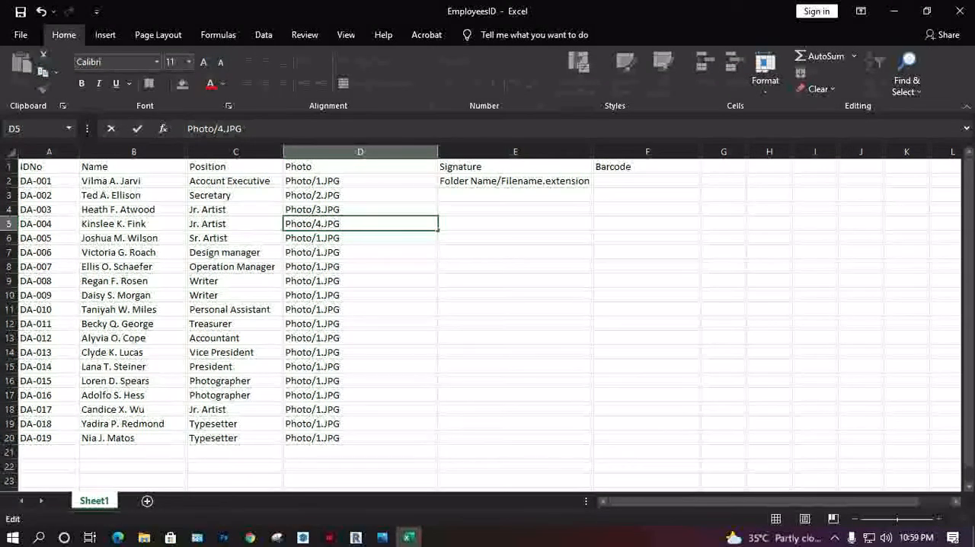
key("Return")
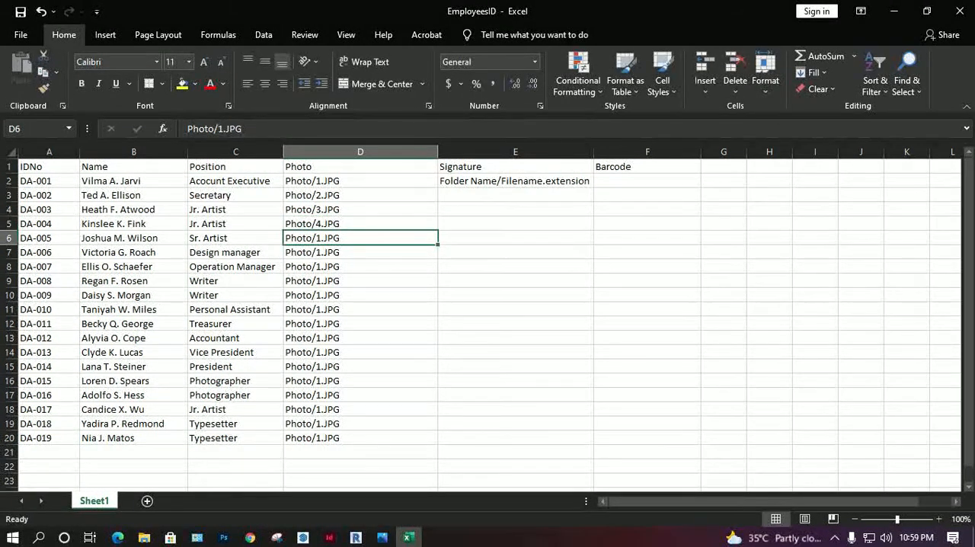
Step: Change the photo path in D6 to Photo/5.JPG
key("F2")
key("Left")
key("Left")
key("Left")
key("Left")
key("Left")
key("Delete")
type("5")
key("Return")
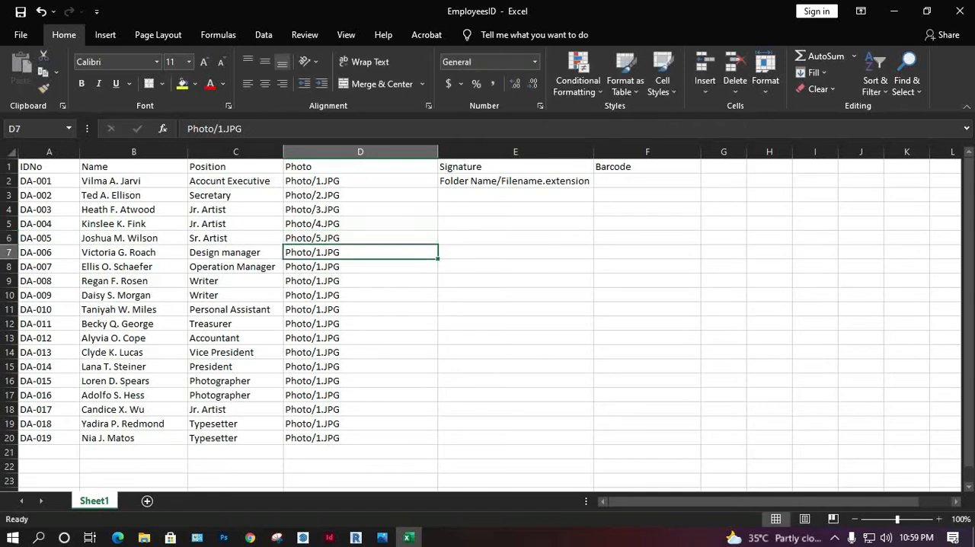
Step: Change the photo path in D7 to Photo/6.JPG
key("F2")
key("Left")
key("Left")
key("Left")
key("Left")
key("Left")
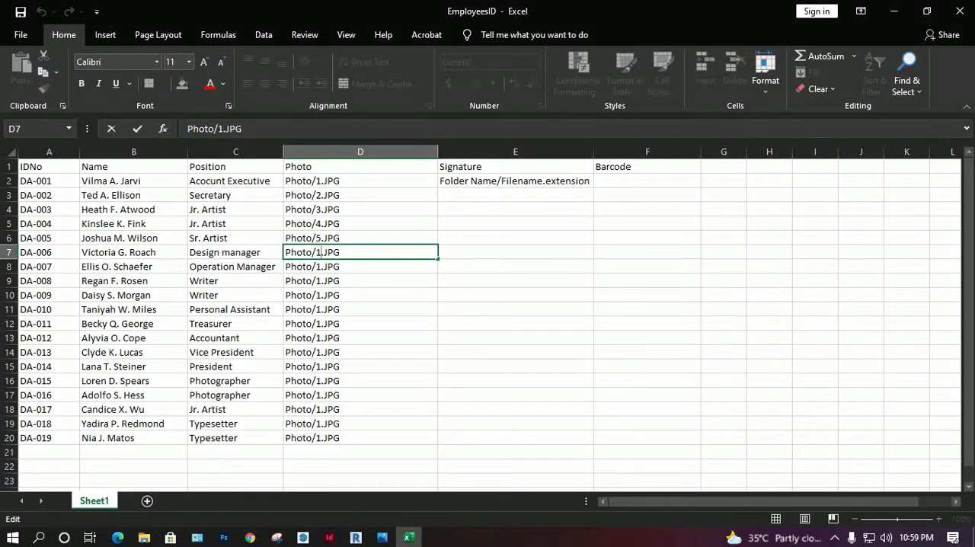
key("Delete")
type("6")
key("Return")
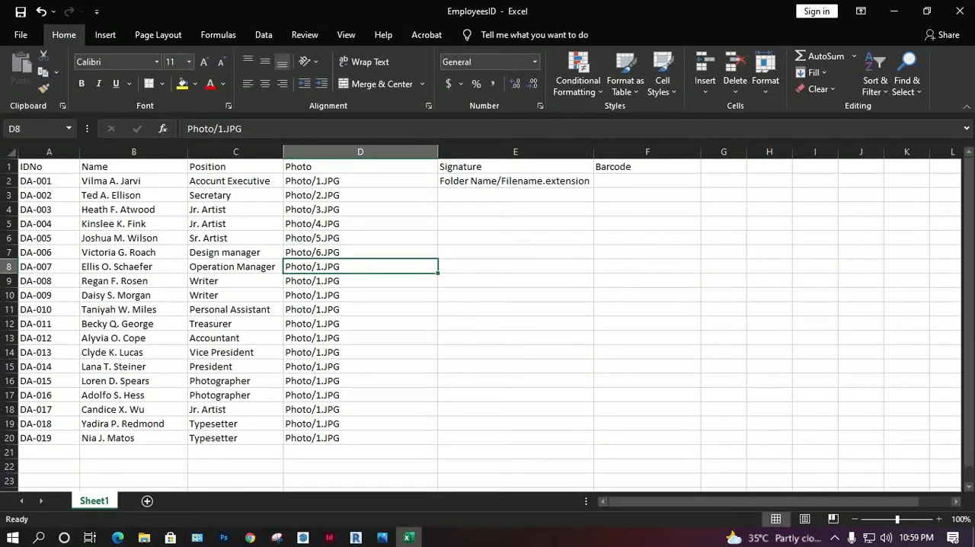
Step: Change the photo path in D8 to Photo/7.JPG
key("F2")
key("Left")
key("Left")
key("Left")
key("Left")
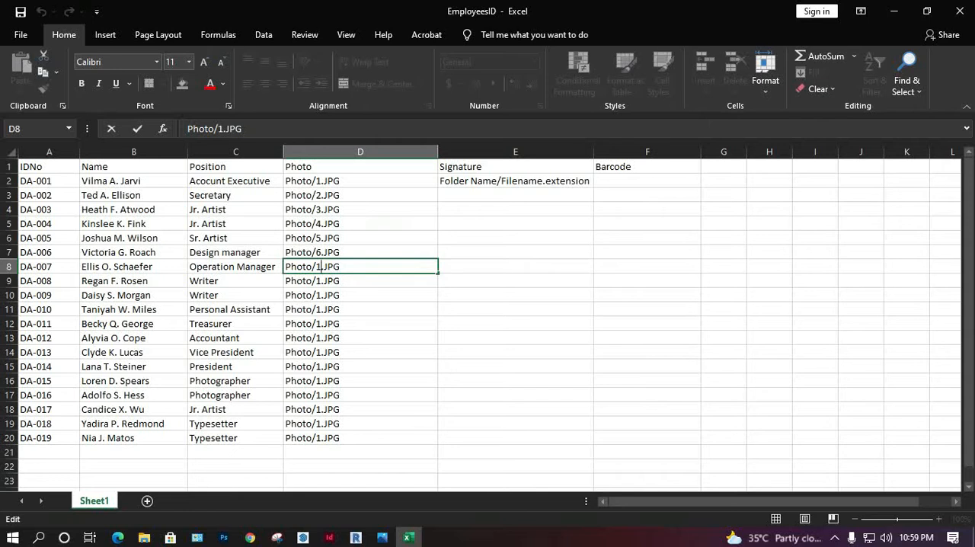
key("BackSpace")
type("7")
key("ctrl+Return")
key("Return")
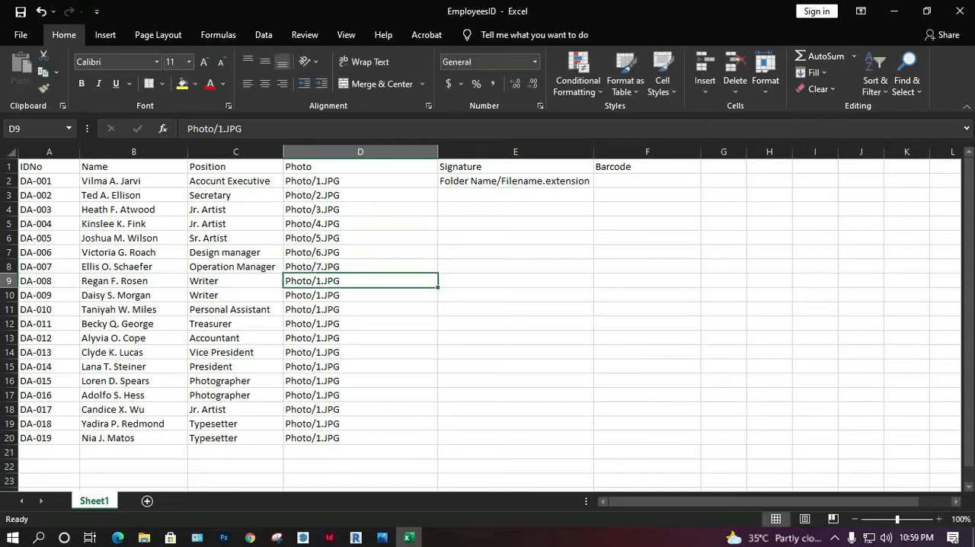
Step: Change the photo path in D9 to Photo/8.JPG
key("F2")
key("Left")
key("Left")
key("Left")
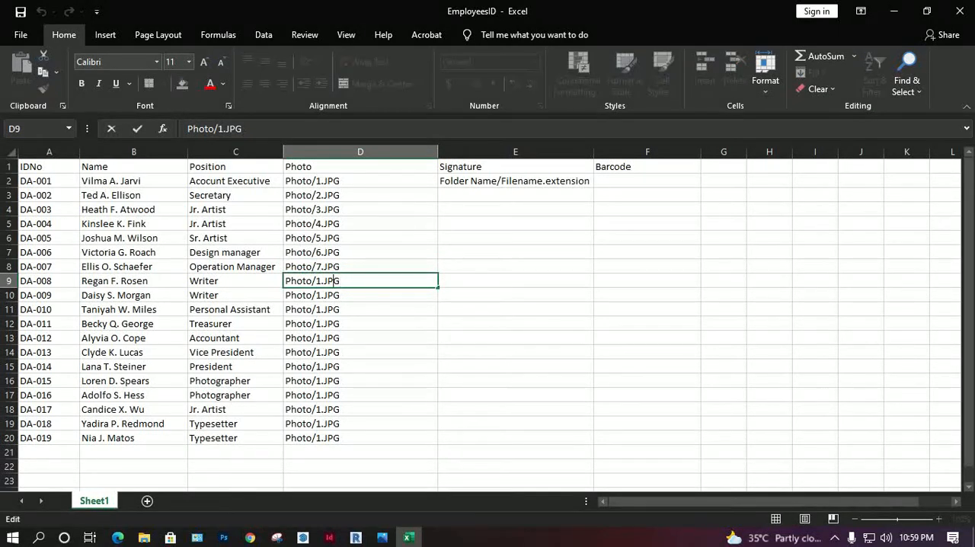
key("Left")
type("8")
key("BackSpace")
key("BackSpace")
type("8")
key("Return")
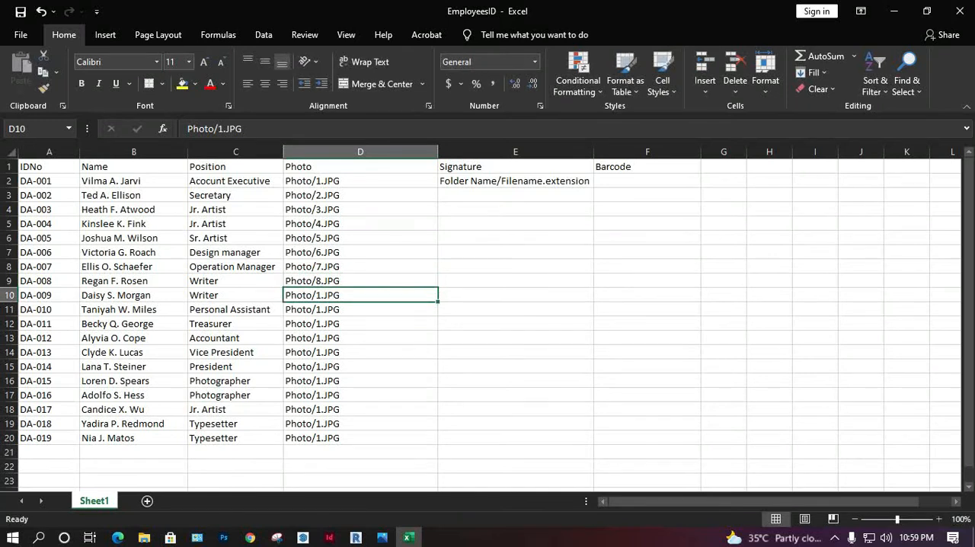
Step: Change the photo path in D10 to Photo/9.JPG
key("F2")
key("Left")
key("Left")
key("Left")
key("Left")
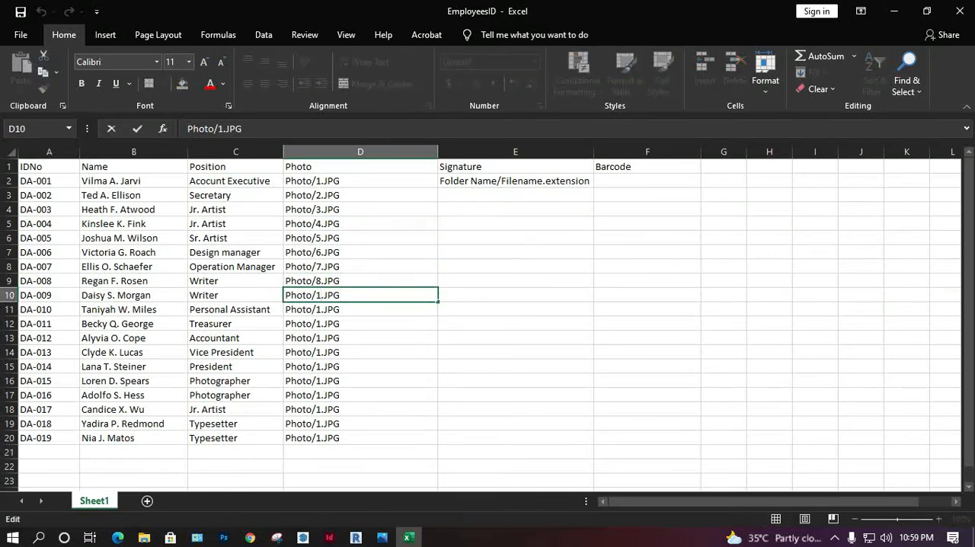
type("8")
key("BackSpace")
key("BackSpace")
type("9")
key("Return")
Step: Change the photo path in D11 to Photo/10.JPG
key("F2")
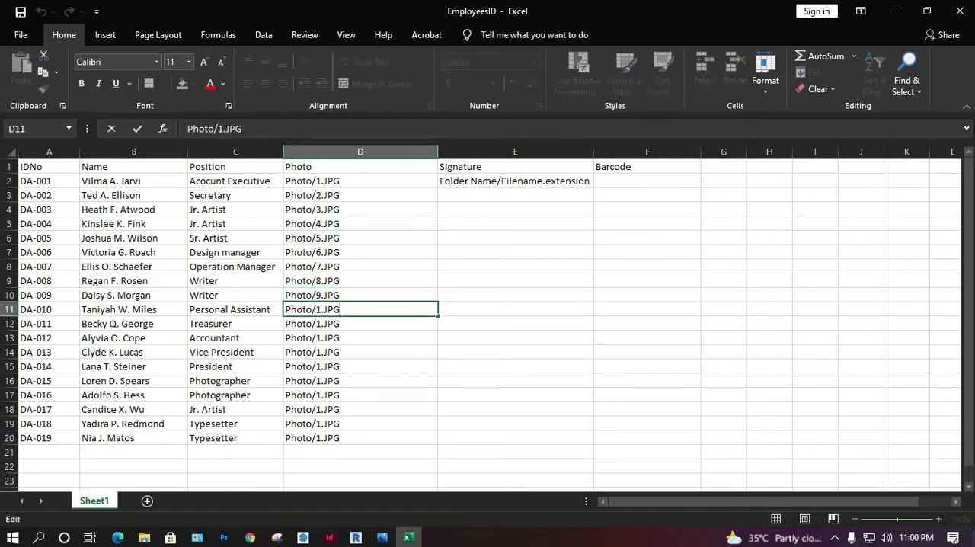
key("Left")
key("Left")
key("Left")
key("Left")
Step: Change the photo path in D12 to Photo/11.JPG
key("Left")
key("BackSpace")
type("10")
key("Return")
key("F2")
key("Left")
key("Left")
key("Left")
key("Left")
type("1")
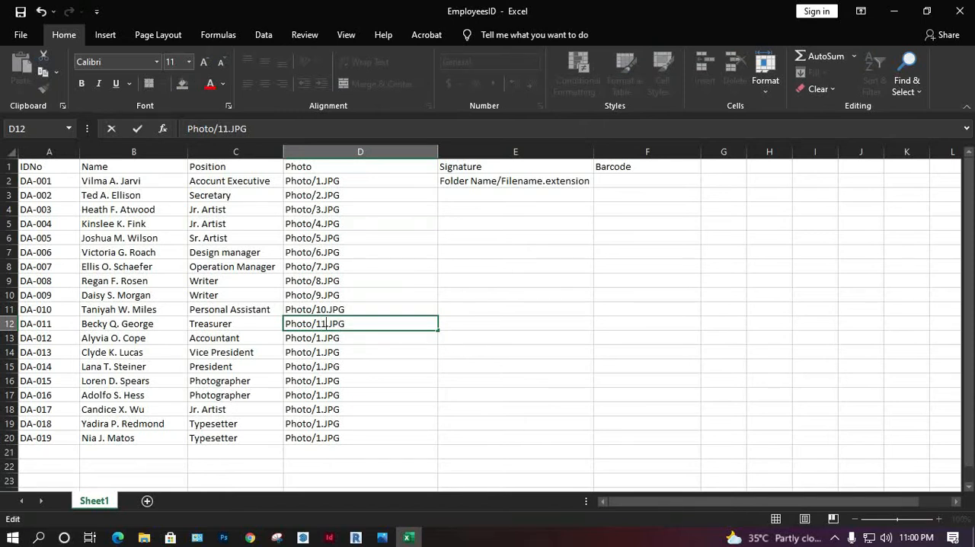
key("Return")
Step: Change the photo path in D13 to Photo/12.JPG
key("F2")
key("Left")
key("Left")
key("Left")
key("Left")
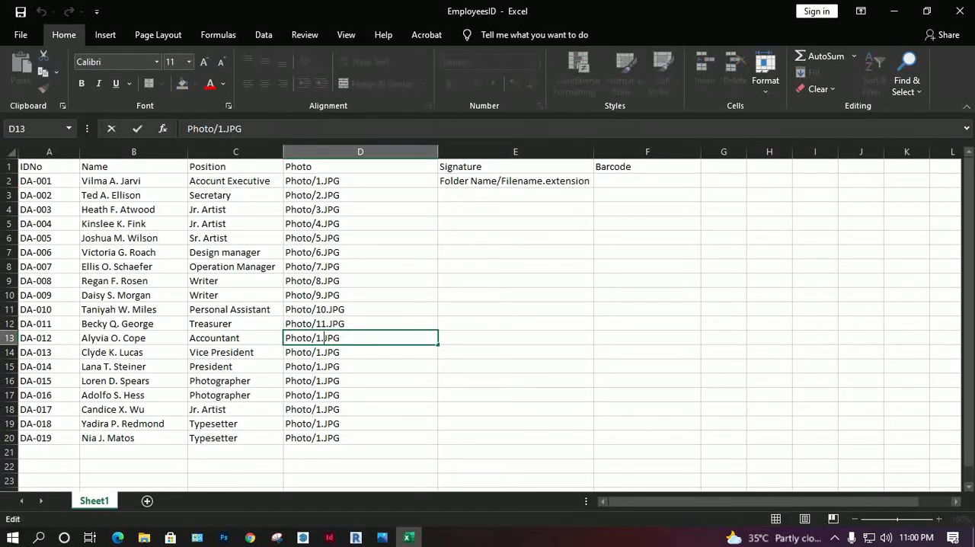
type("2")
key("Return")
Step: Change the photo path in D14 to Photo/13.JPG
key("F2")
key("Left")
key("Left")
key("Left")
key("Left")
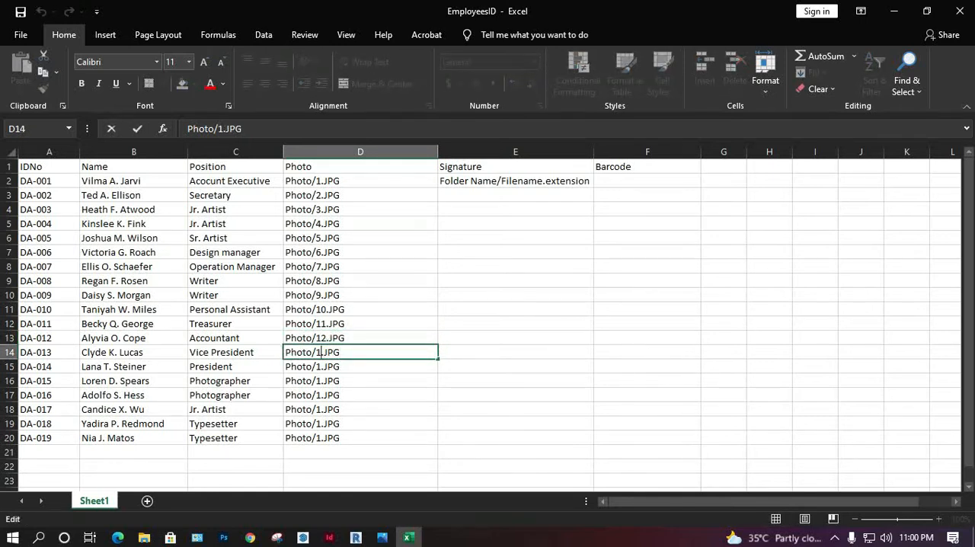
type("3")
key("Return")
Step: Change the photo path in D15 to Photo/14.JPG
key("F2")
key("Left")
key("Left")
key("Left")
key("Left")
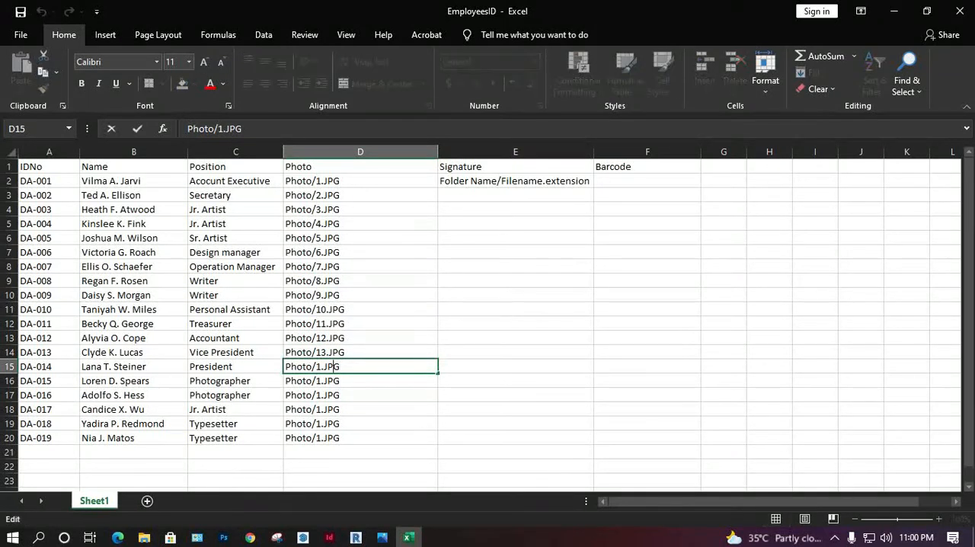
key("BackSpace")
type("14")
key("Return")
Step: Change the photo path in D16 to Photo/15.JPG
key("F2")
key("Left")
key("Left")
key("Left")
key("Left")
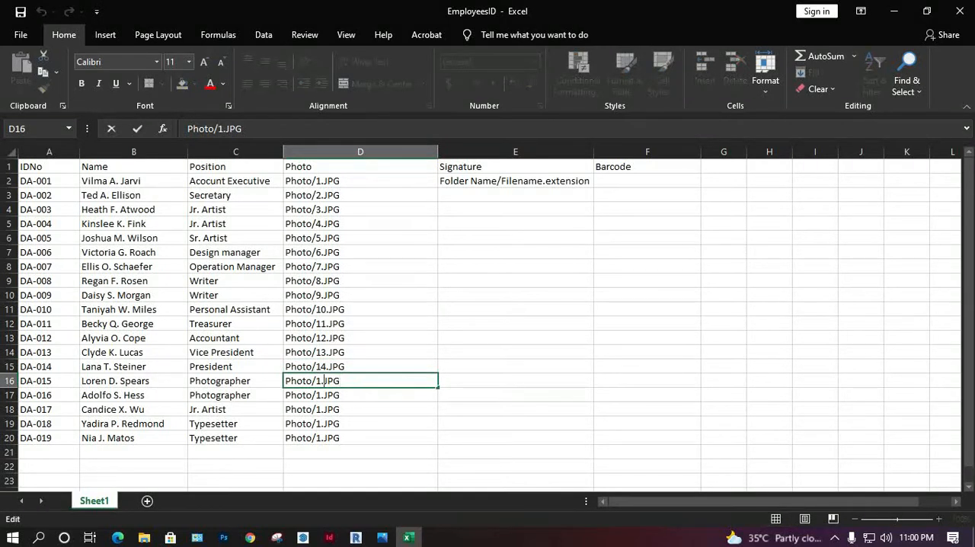
type("5")
key("Return")
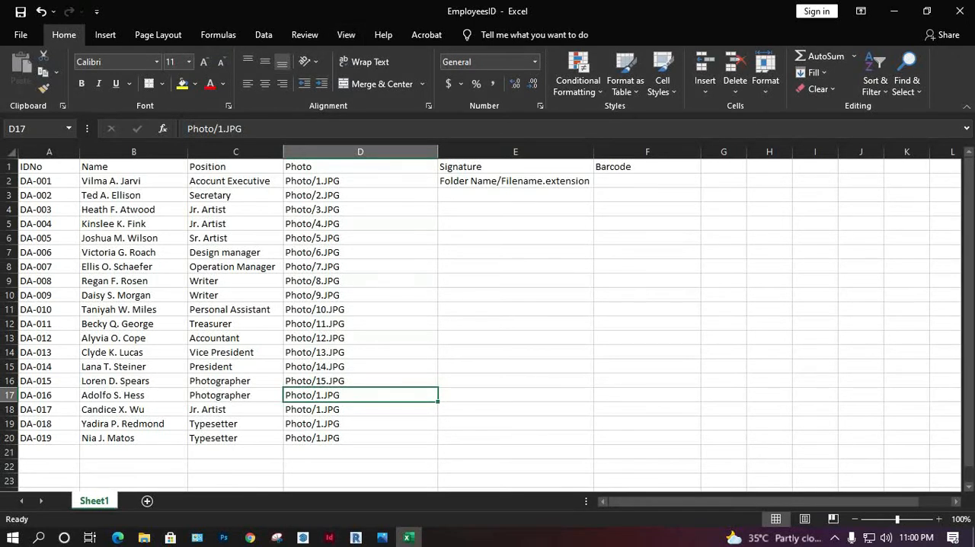
Step: Change the photo paths in D17 and D18 to Photo/16.JPG and Photo/17.JPG
left_click(48, 395)
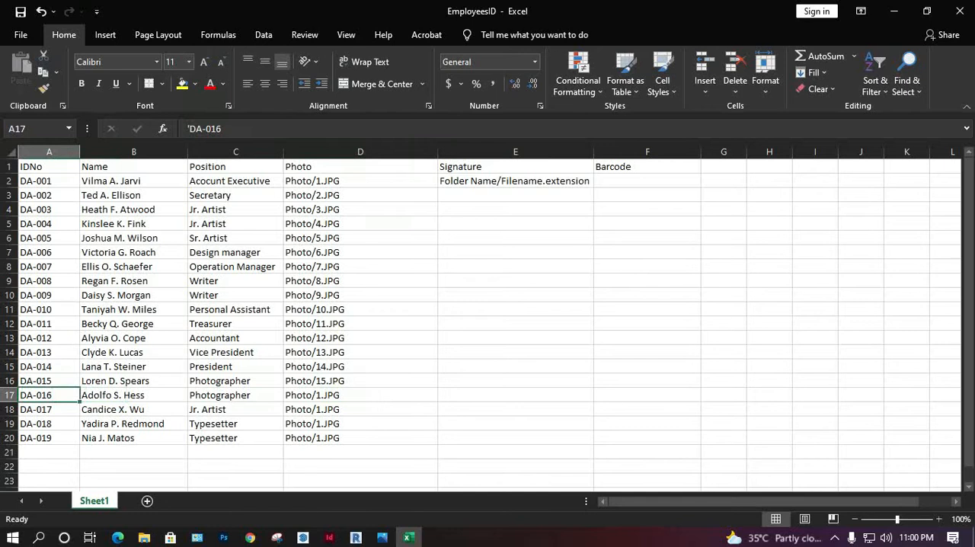
double_click(321, 395)
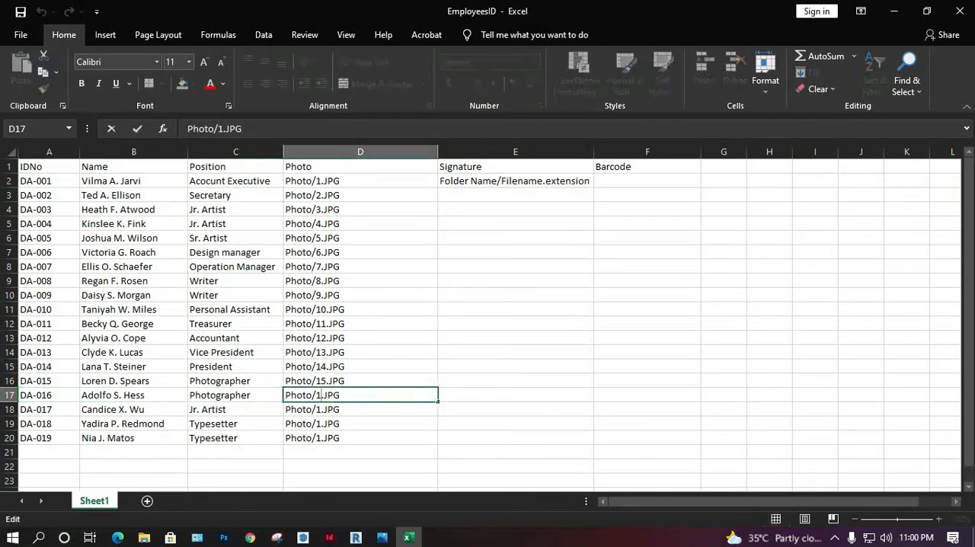
type("6")
key("Return")
key("F2")
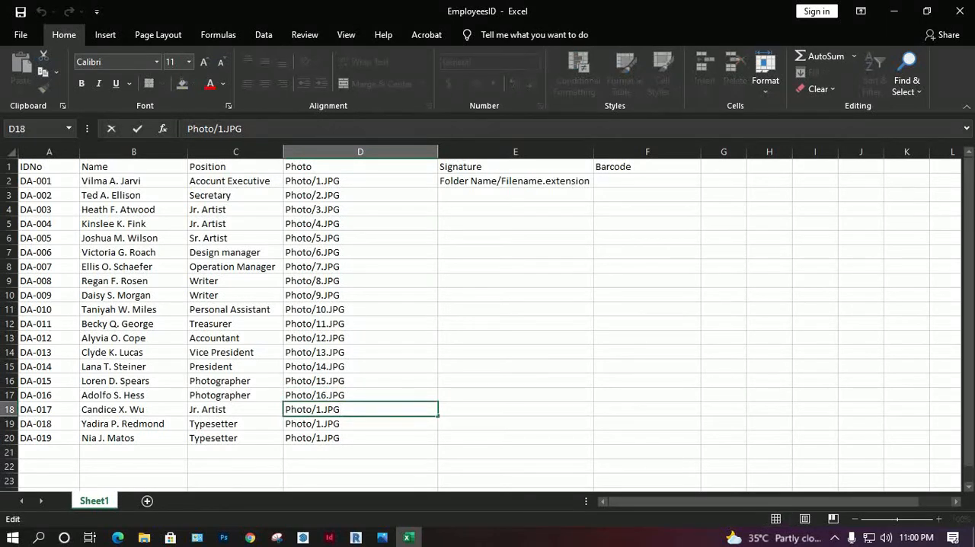
type("7")
key("Return")
Step: Change the photo path in D19 to Photo/18.JPG
key("F2")
key("Left")
key("Left")
key("Left")
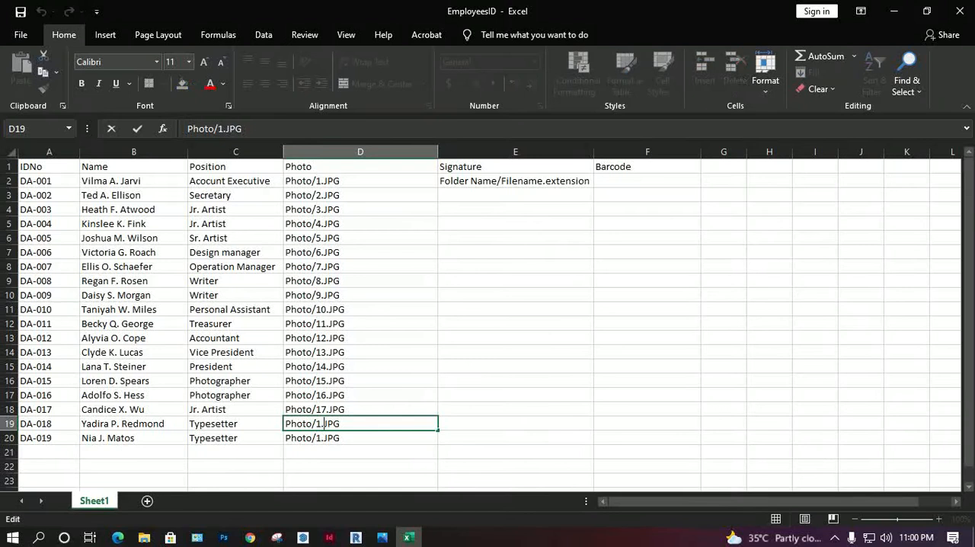
type("8")
key("Return")
Step: Change the photo path in D20 to Photo/19.JPG
key("F2")
key("Left")
key("Left")
key("Left")
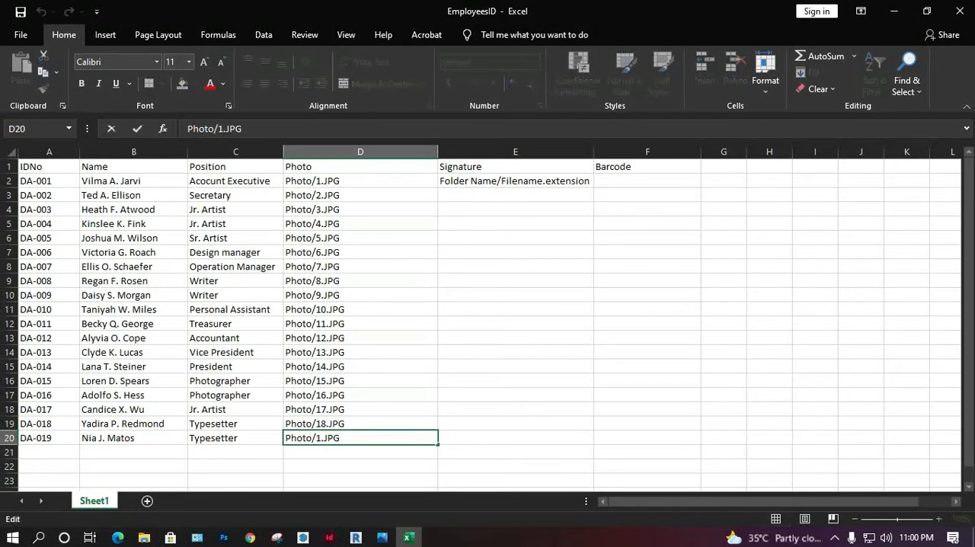
type("9")
left_click(360, 380)
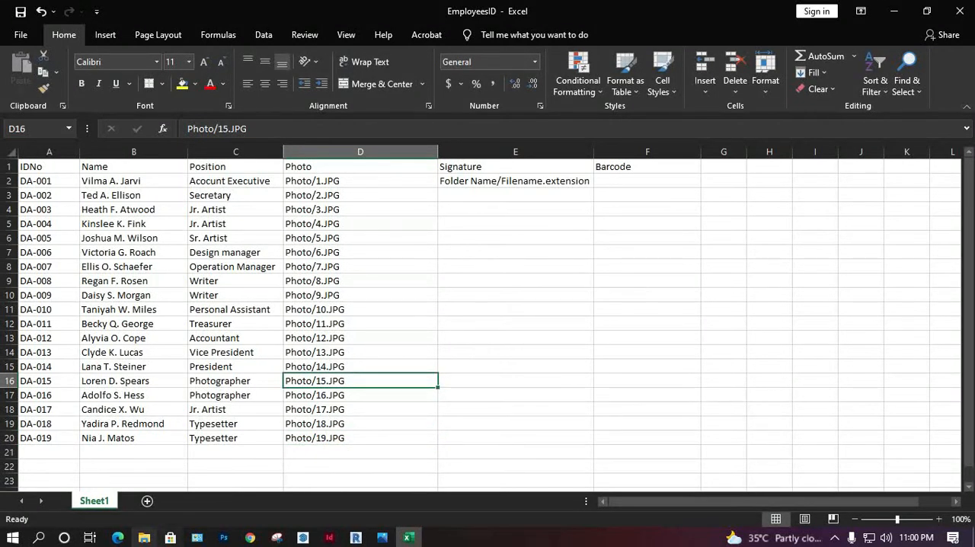
Step: Switch to File Explorer, check the file names in the ID Card project's Signature folder, and return to the spreadsheet
left_click(144, 537)
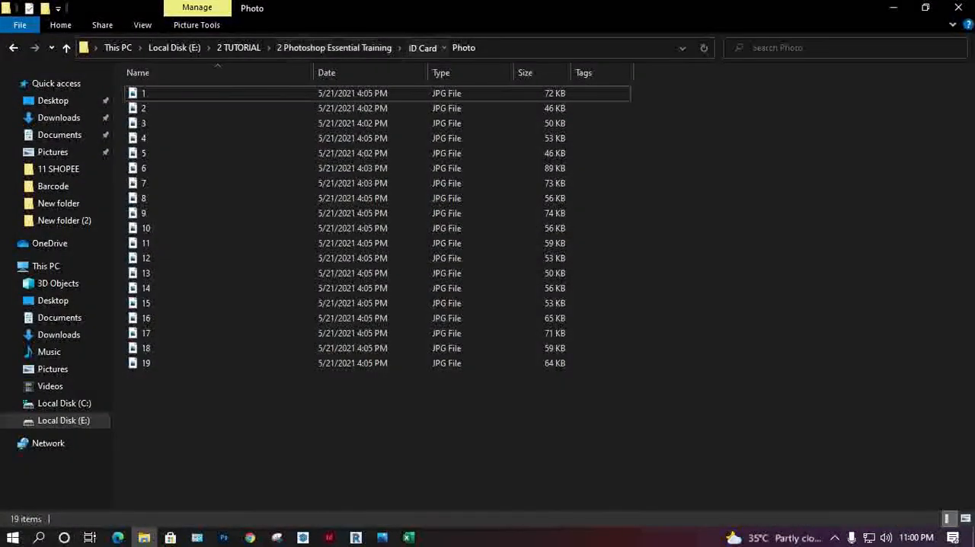
left_click(421, 48)
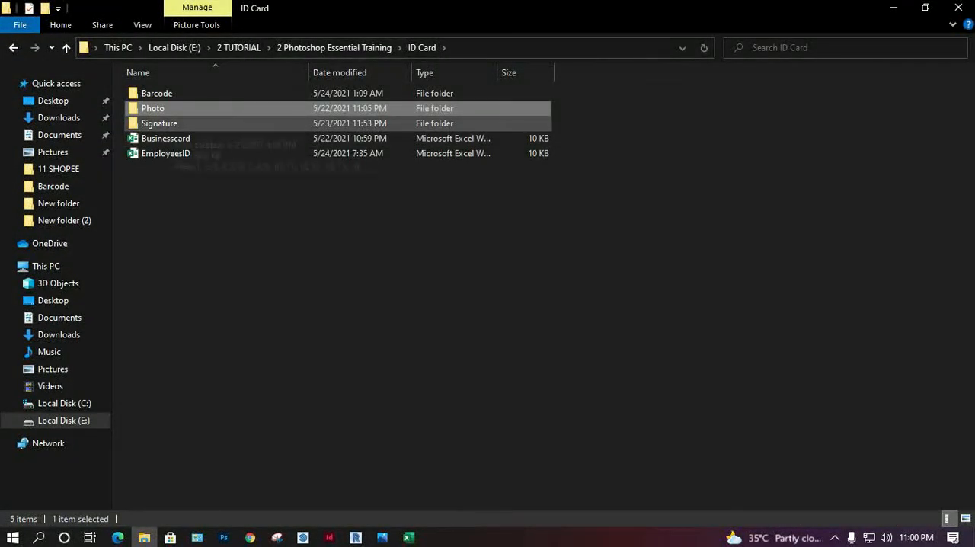
double_click(159, 124)
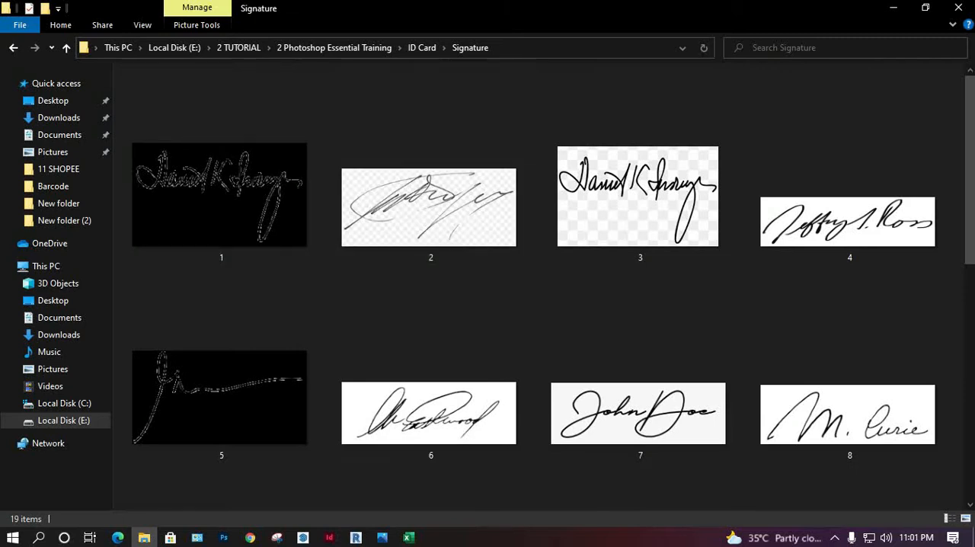
scroll(769, 415, "down", 5)
scroll(769, 415, "down", 3)
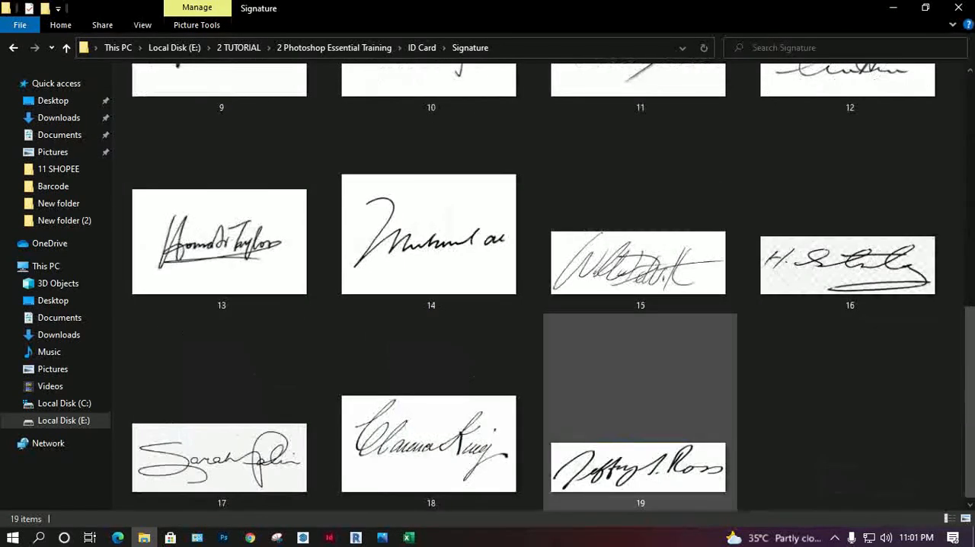
scroll(640, 411, "up", 5)
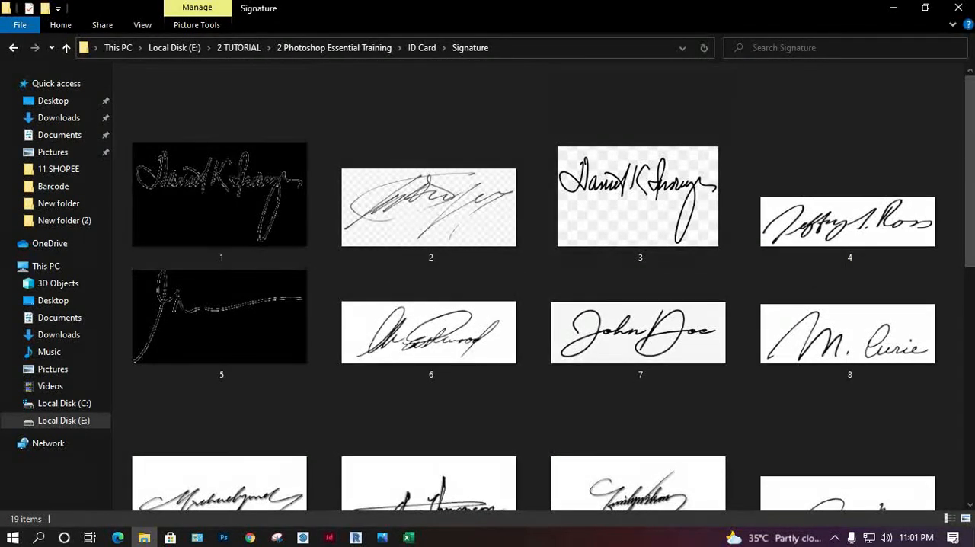
left_click(893, 7)
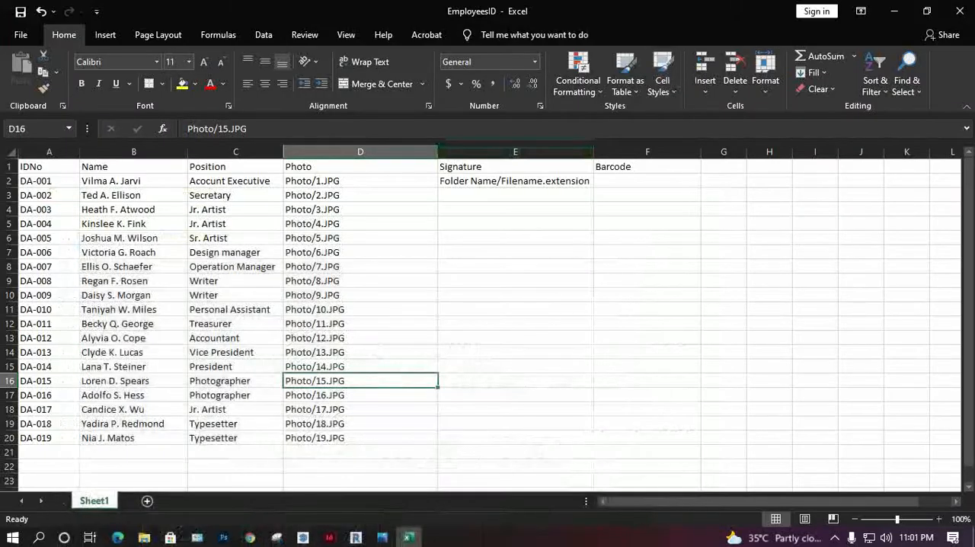
Step: Copy the photo path from D2 into E2 in the Signature column
left_click(351, 181)
key("ctrl+c")
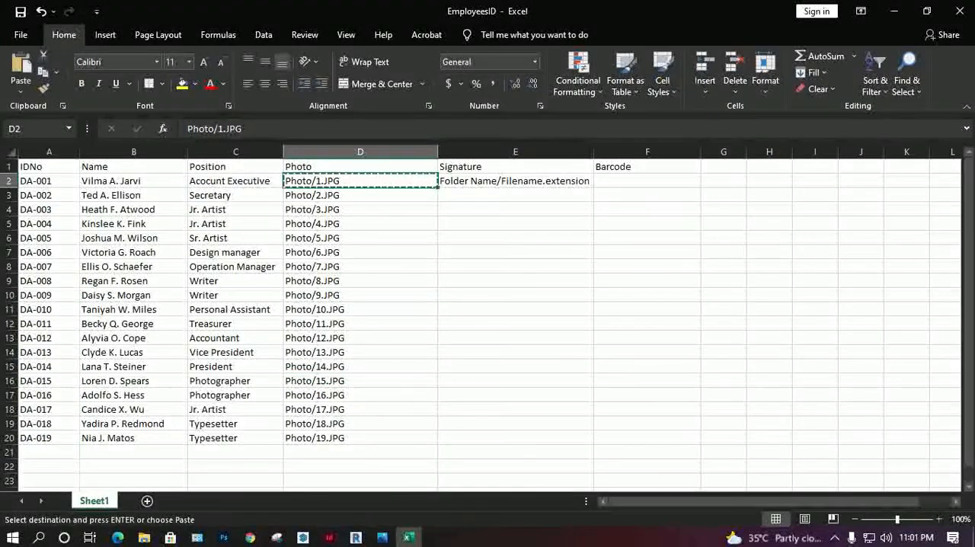
left_click(514, 182)
key("ctrl+v")
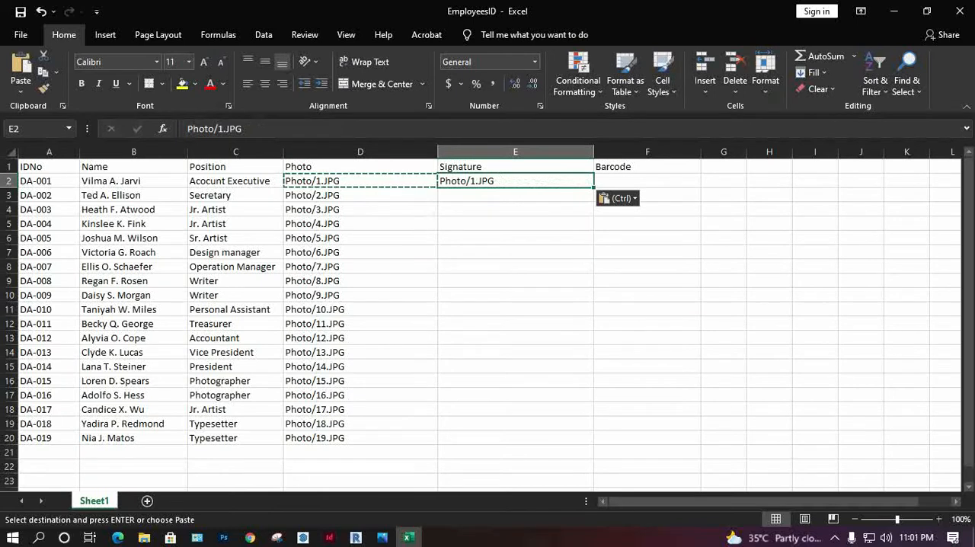
key("Escape")
Step: Replace the folder name in E2 so that the path reads Signature/1.JPG
double_click(460, 181)
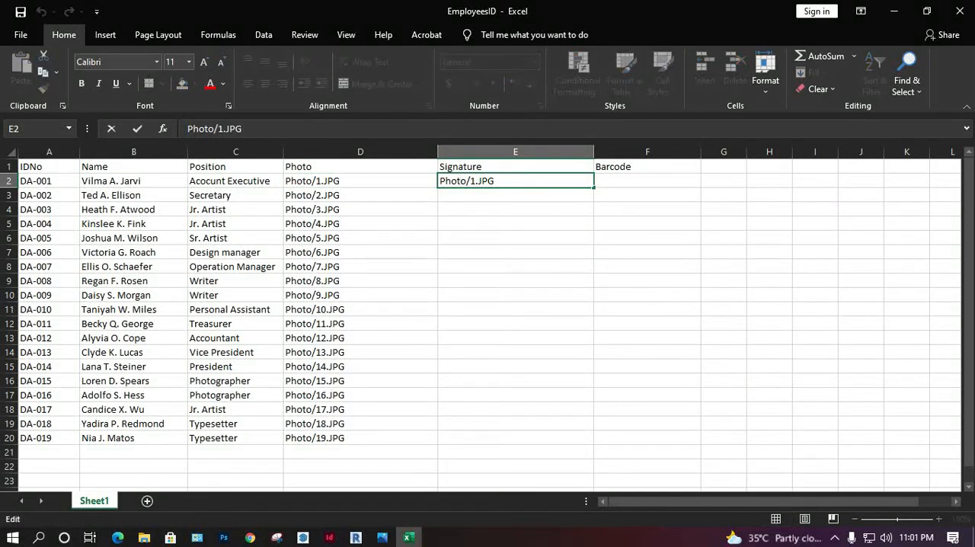
left_click_drag(459, 181, 440, 181)
type("S")
type("ignatur")
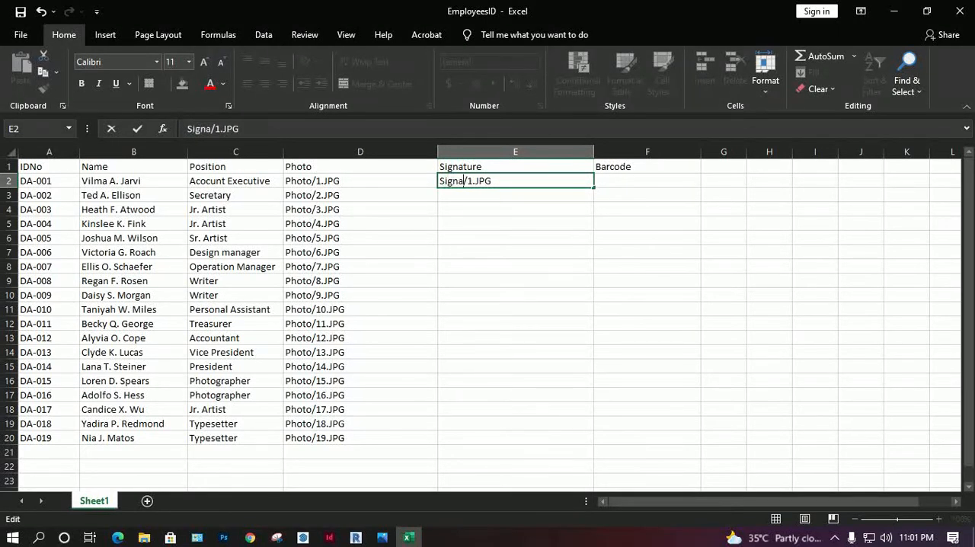
type("e")
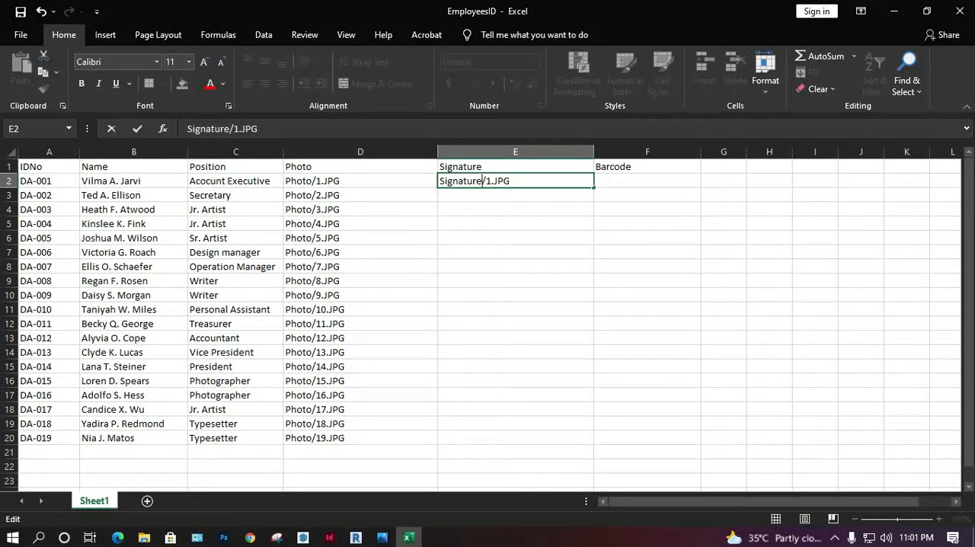
key("Return")
left_click(515, 181)
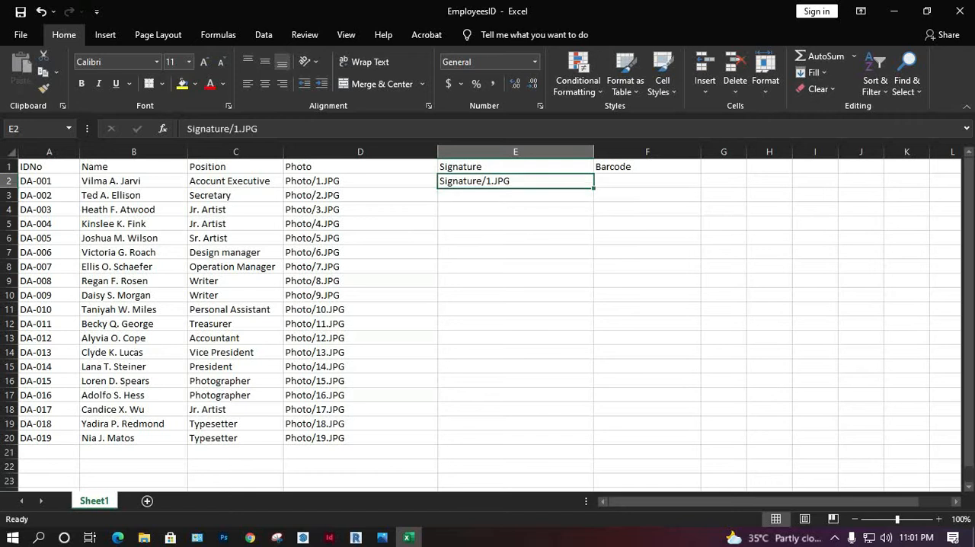
Step: Copy the photo paths in D3:D20 into E3:E20 of the Signature column
left_click(360, 182)
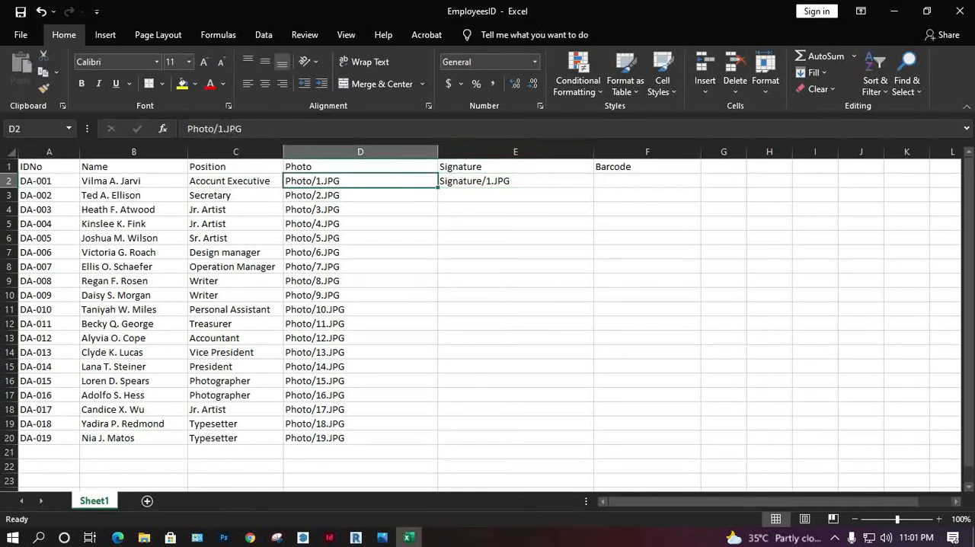
key("Down")
key("ctrl+shift+Down")
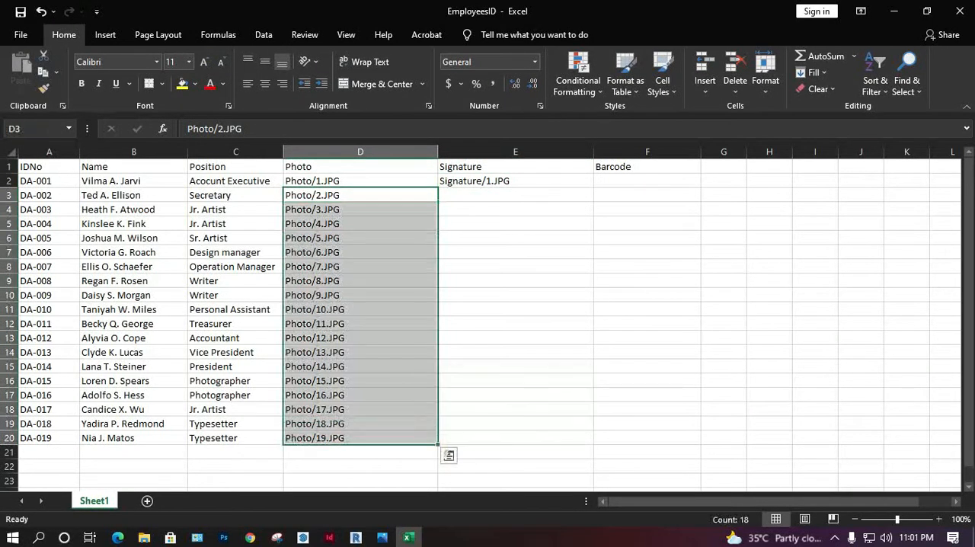
key("ctrl+c")
key("Right")
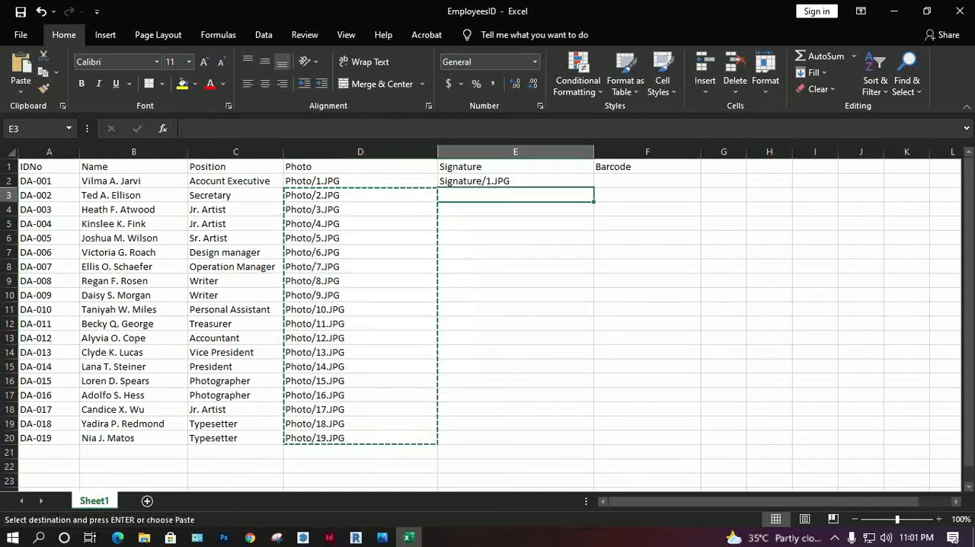
key("ctrl+v")
key("Escape")
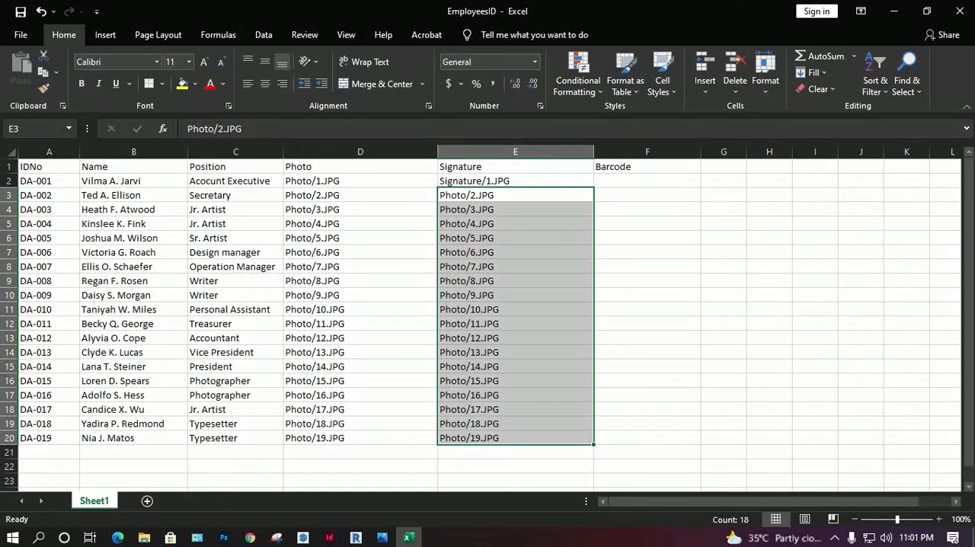
left_click(875, 73)
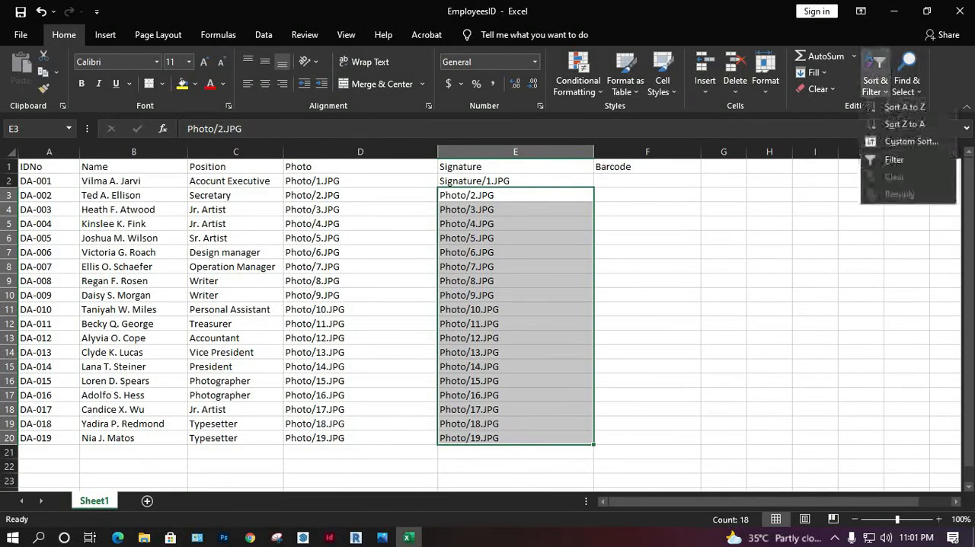
left_click(812, 72)
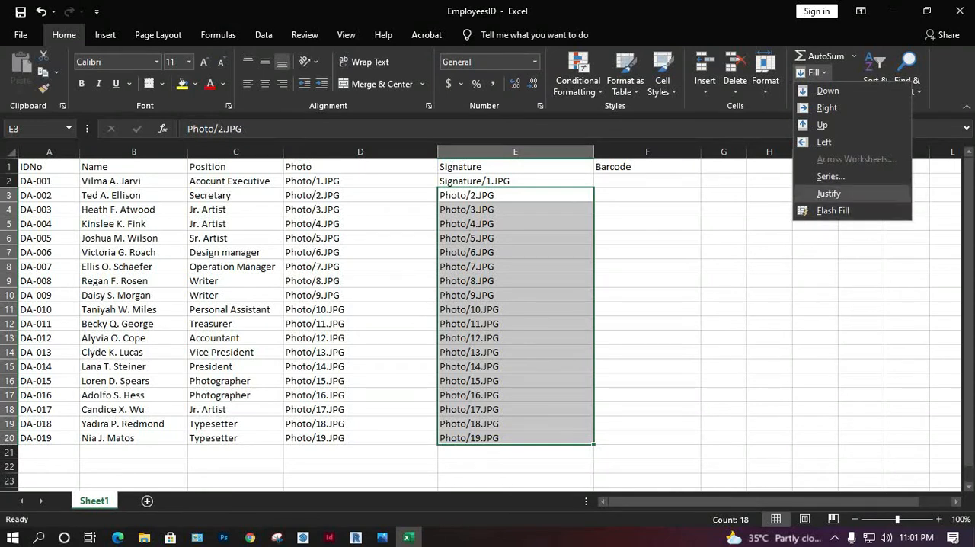
key("Escape")
Step: Replace every occurrence of "Photo" with "Signature" in the copied paths in E3:E20
left_click(906, 73)
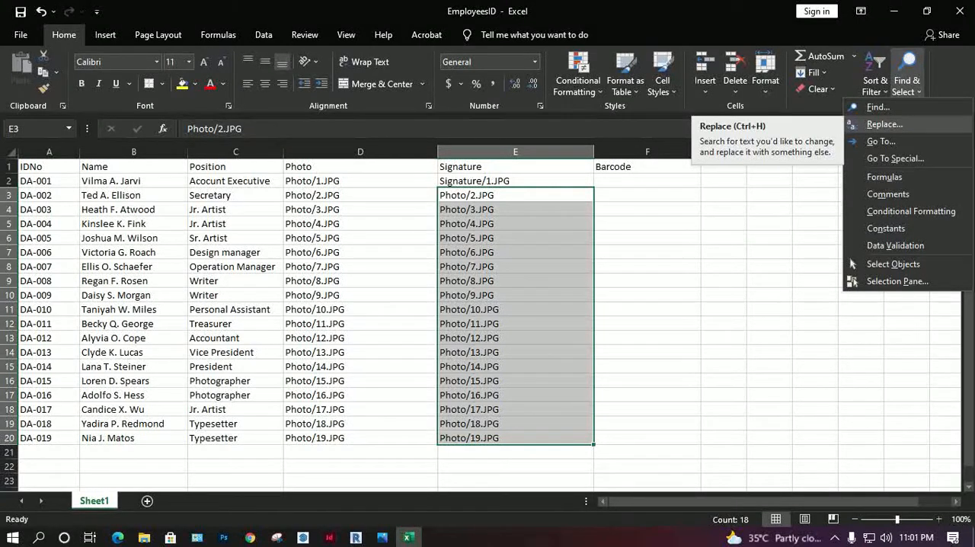
left_click(884, 124)
left_click_drag(333, 314, 636, 300)
type("Ph")
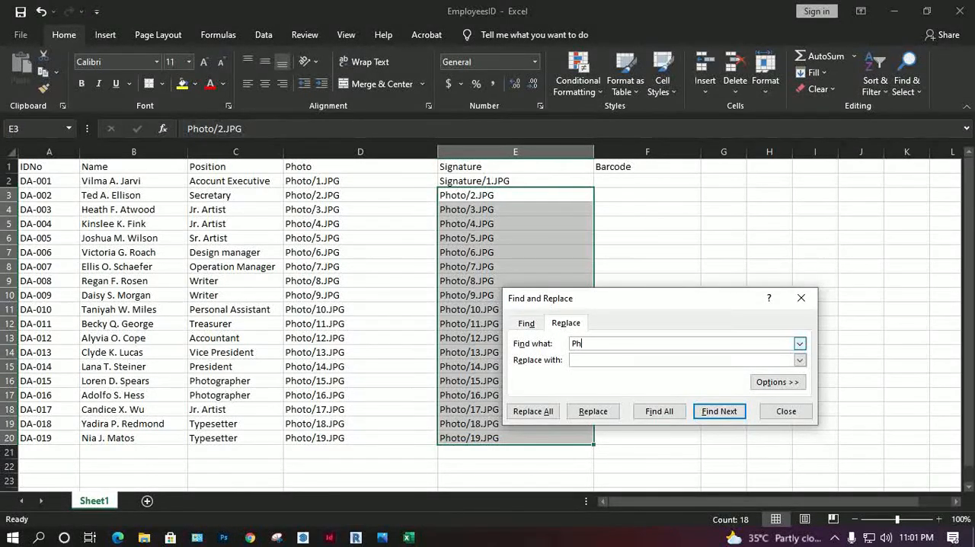
type("oto")
type("Signa")
type("ture")
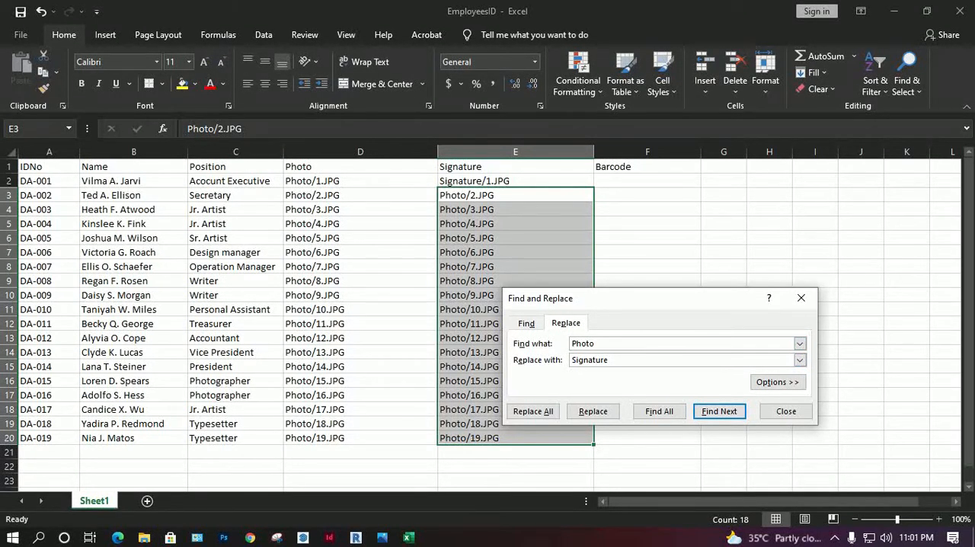
left_click(533, 411)
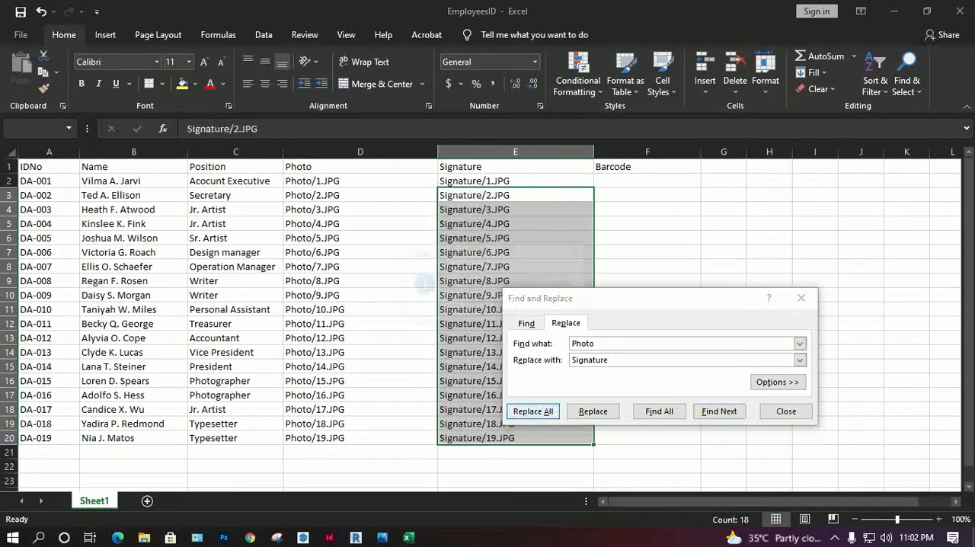
left_click(495, 308)
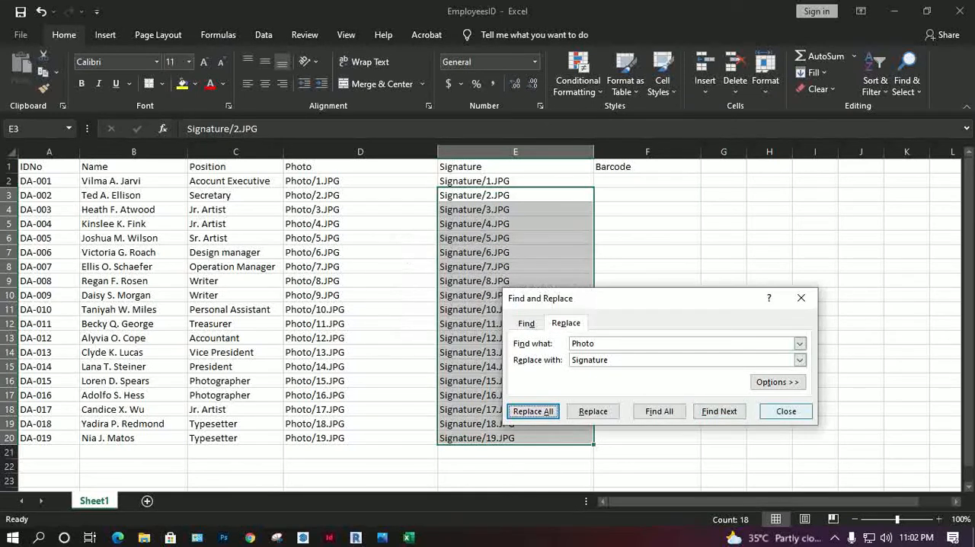
left_click(786, 411)
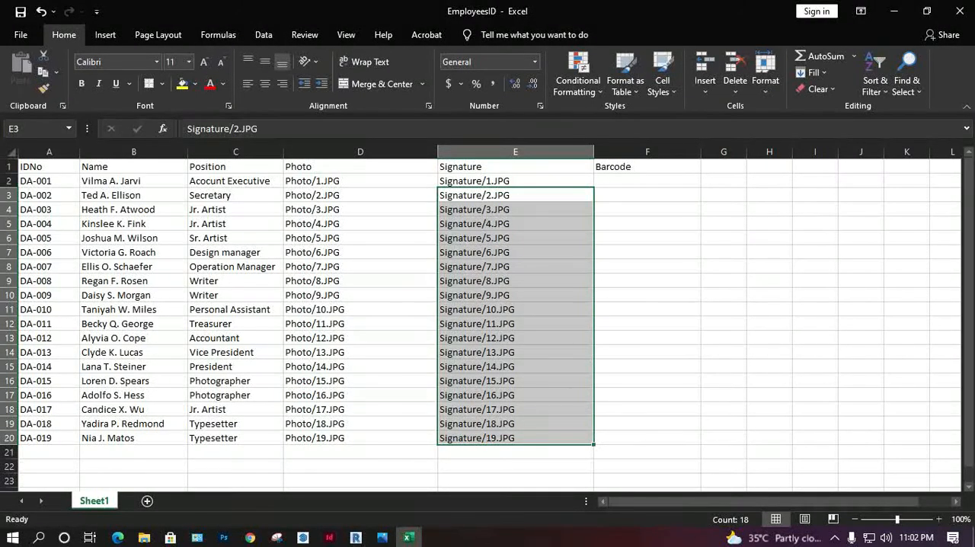
Step: Switch to File Explorer, check the file names and types in the ID Card project's Barcode folder, and return to the spreadsheet
left_click(144, 537)
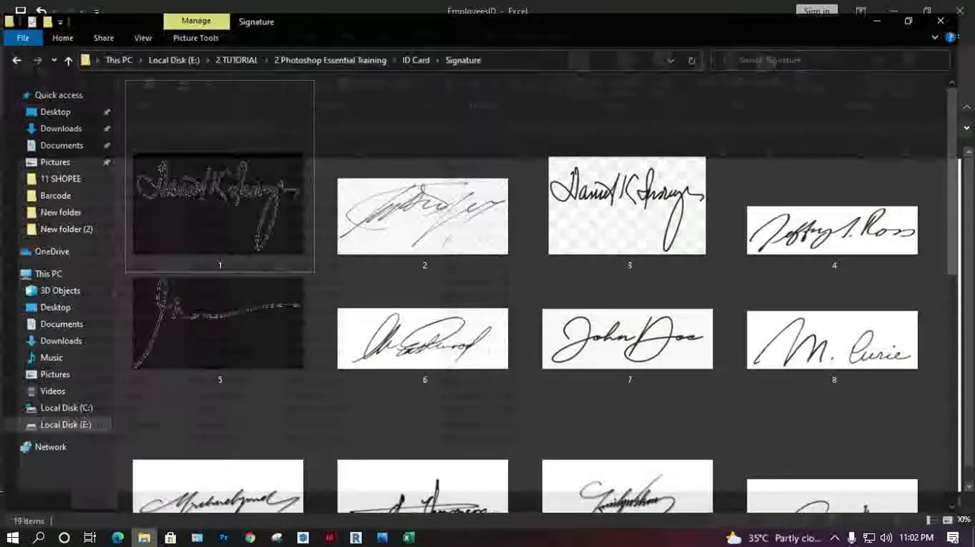
left_click(421, 47)
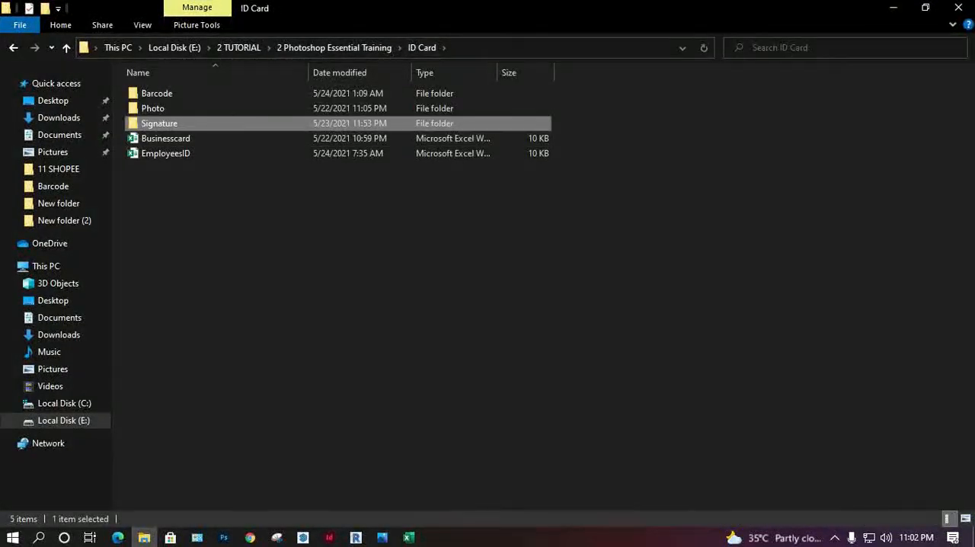
double_click(152, 94)
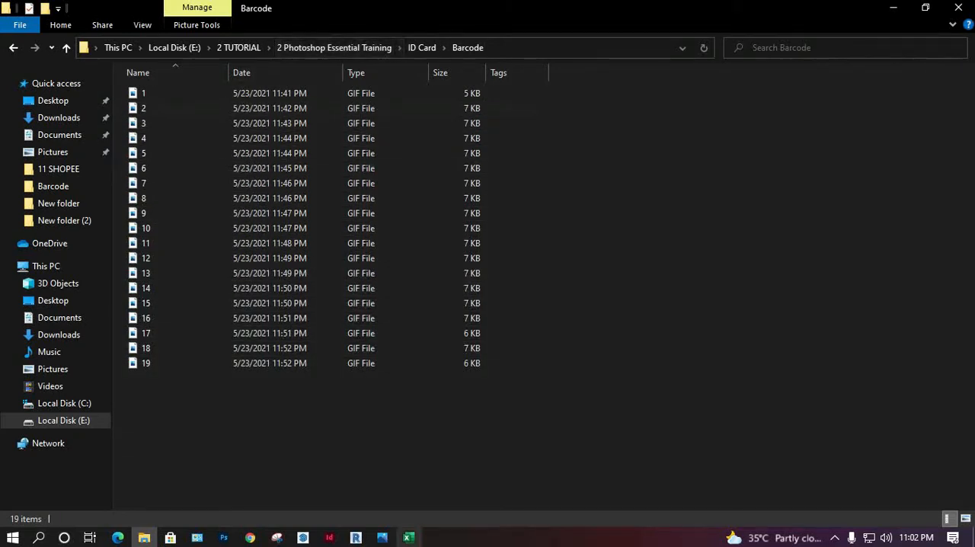
left_click(408, 536)
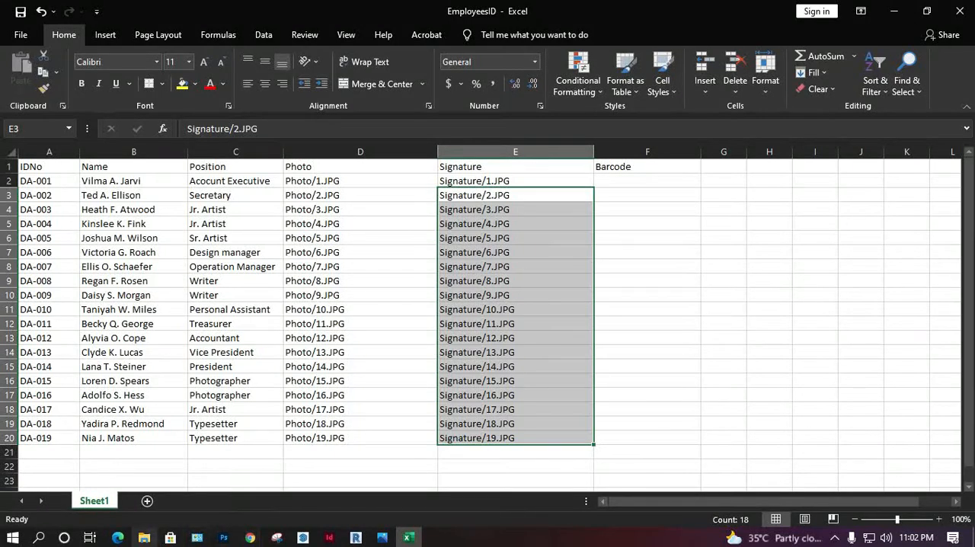
Step: Switch to File Explorer, show the Signature folder in Details view to check the image file types, and return to the spreadsheet
left_click(144, 537)
left_click(421, 47)
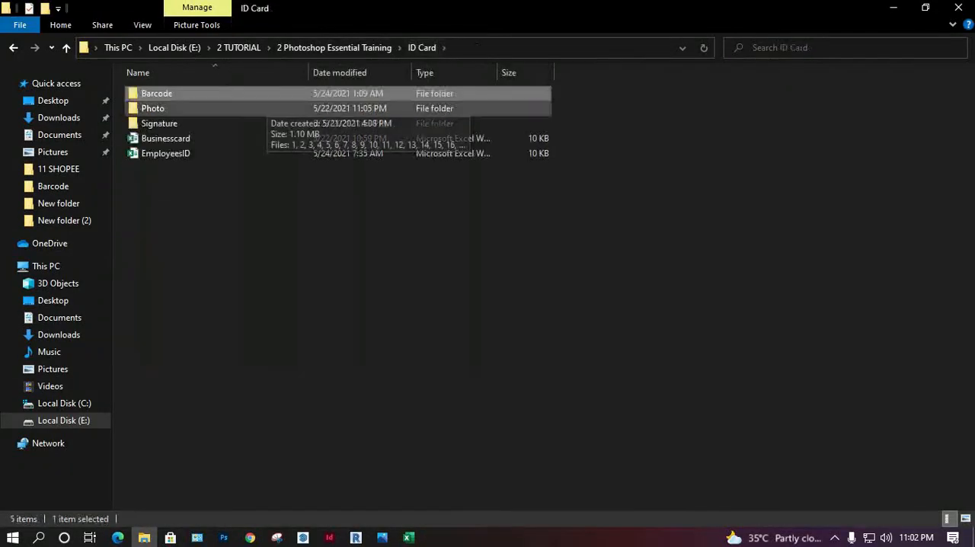
double_click(255, 123)
left_click(424, 187)
right_click(414, 199)
left_click(263, 306)
left_click(326, 308)
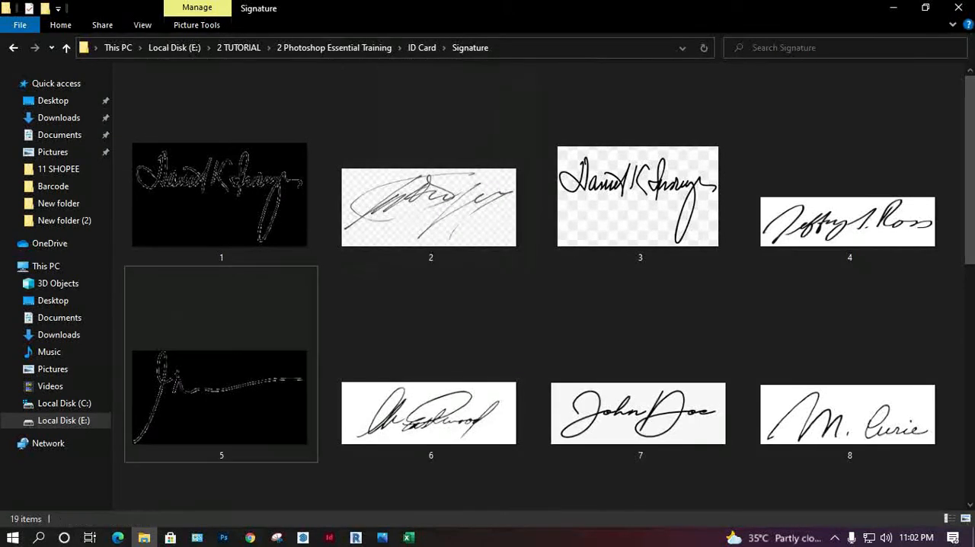
right_click(326, 268)
mouse_move(366, 280)
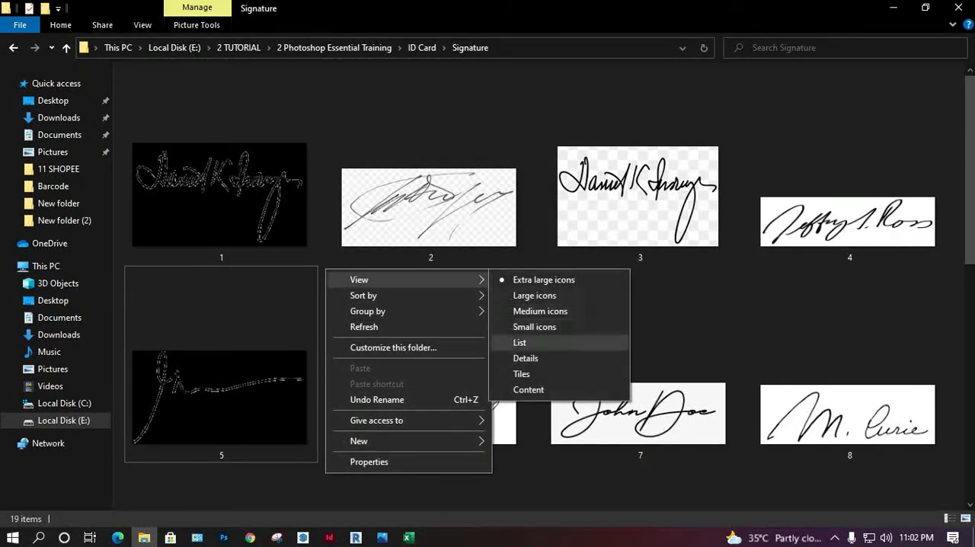
left_click(525, 358)
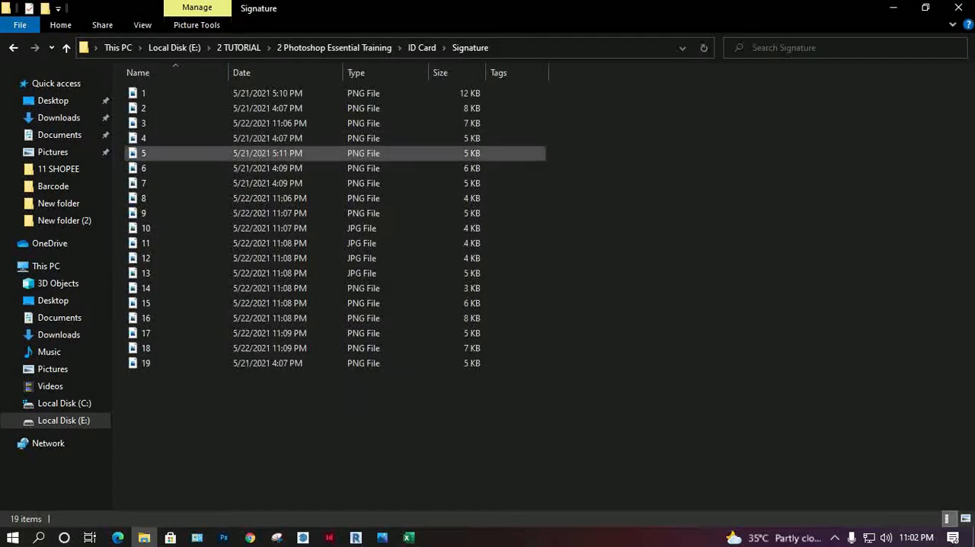
left_click(893, 8)
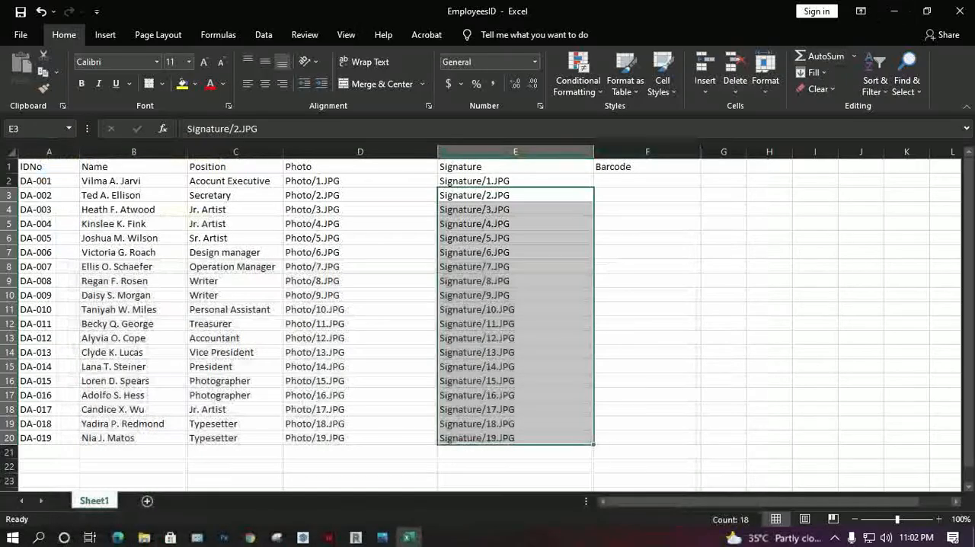
Step: Replace every ".JPG" extension with ".PNG" in the signature paths in E2:E20
left_click(515, 181)
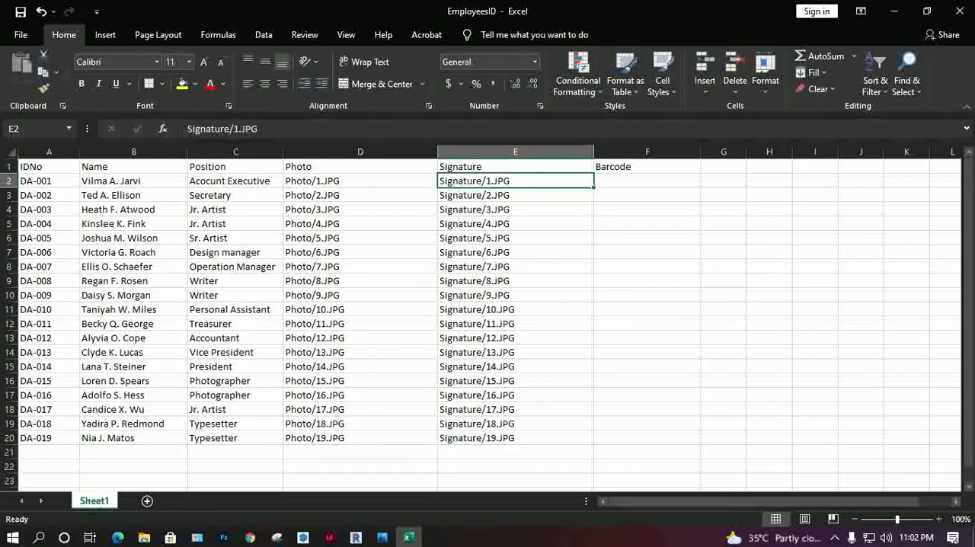
key("ctrl+shift+Down")
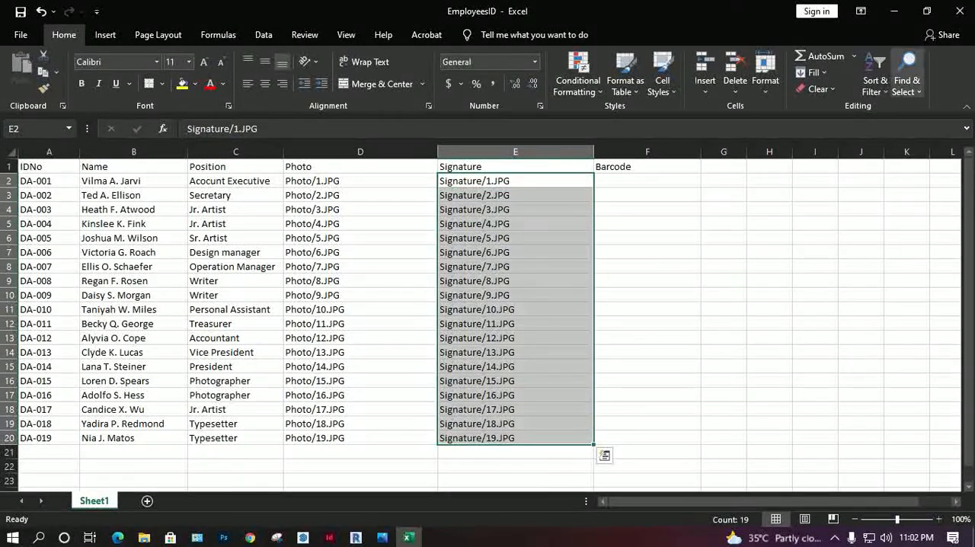
left_click(905, 76)
left_click(884, 123)
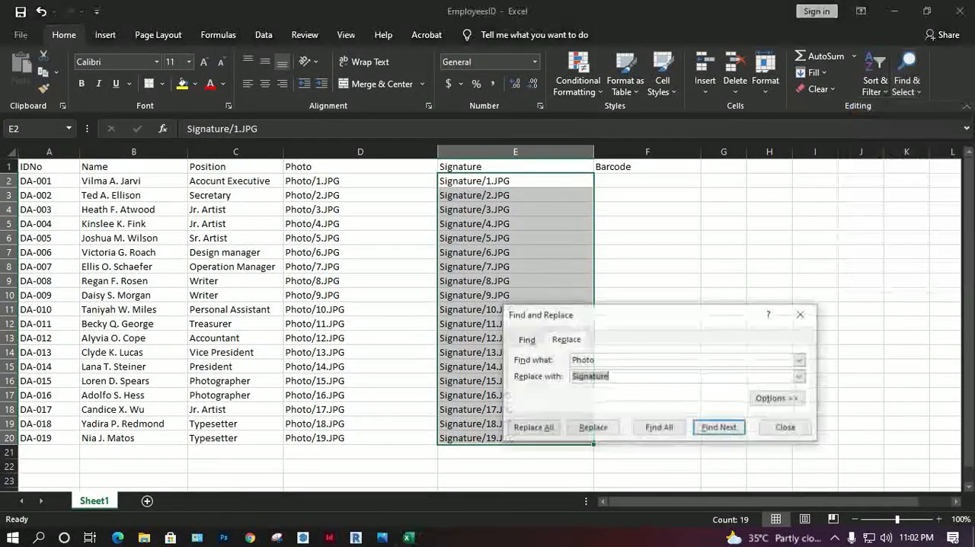
key("shift+Tab")
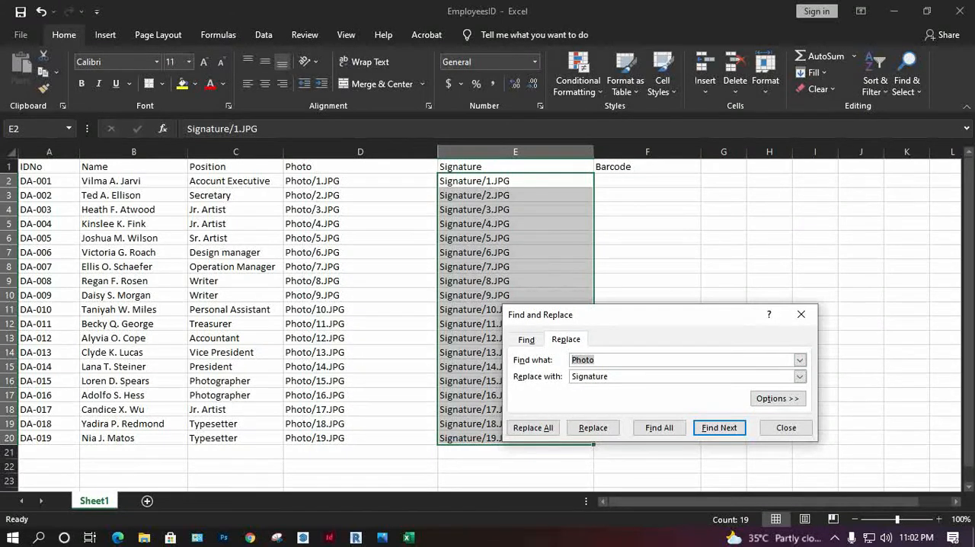
type("//")
key("Tab")
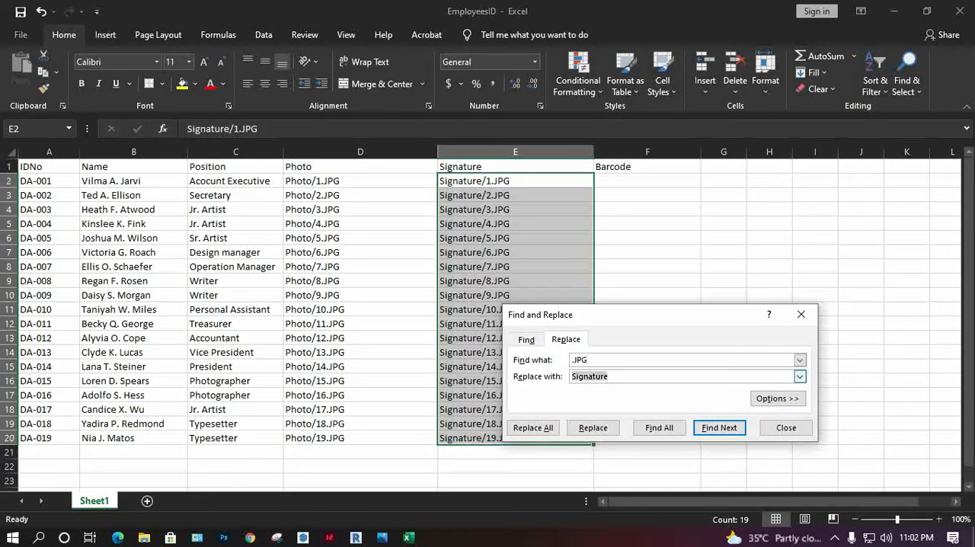
type(".PNG")
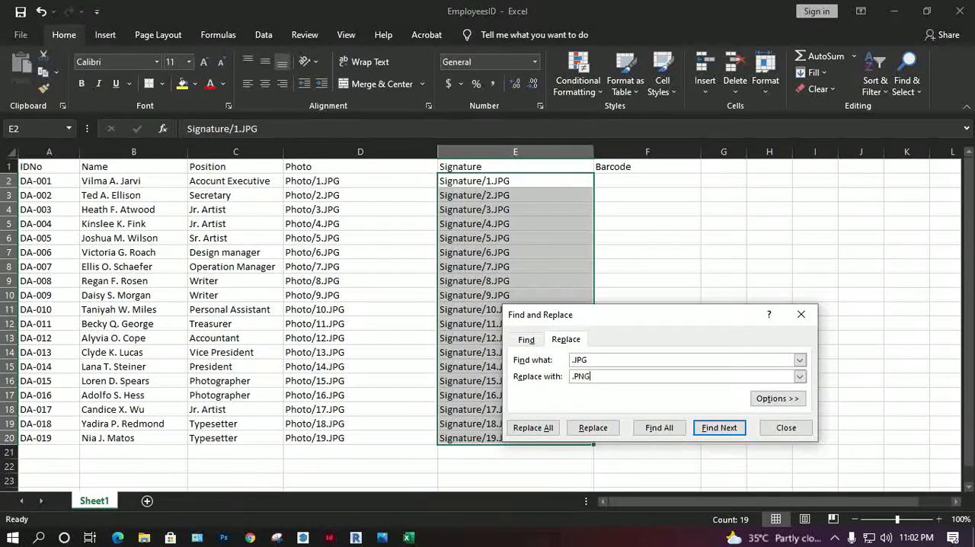
key("alt+a")
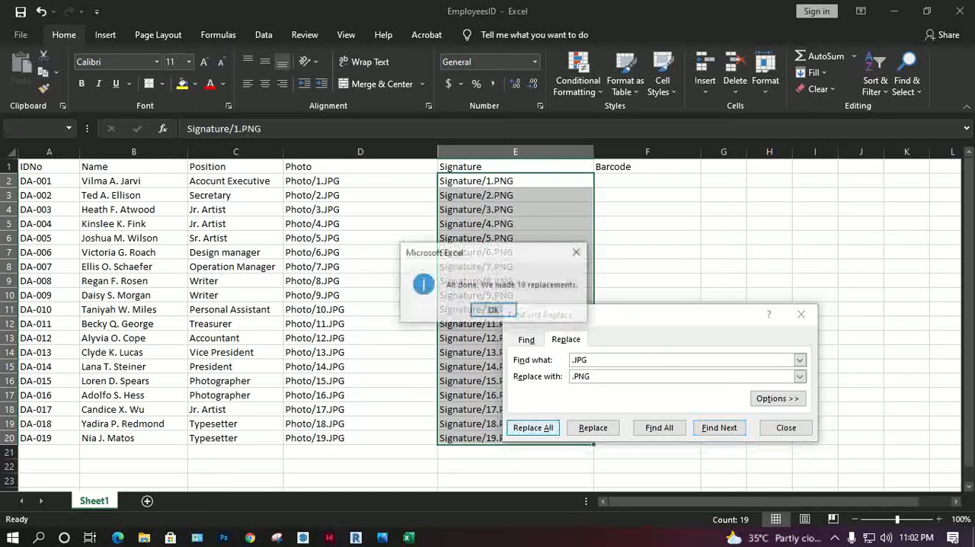
left_click(493, 310)
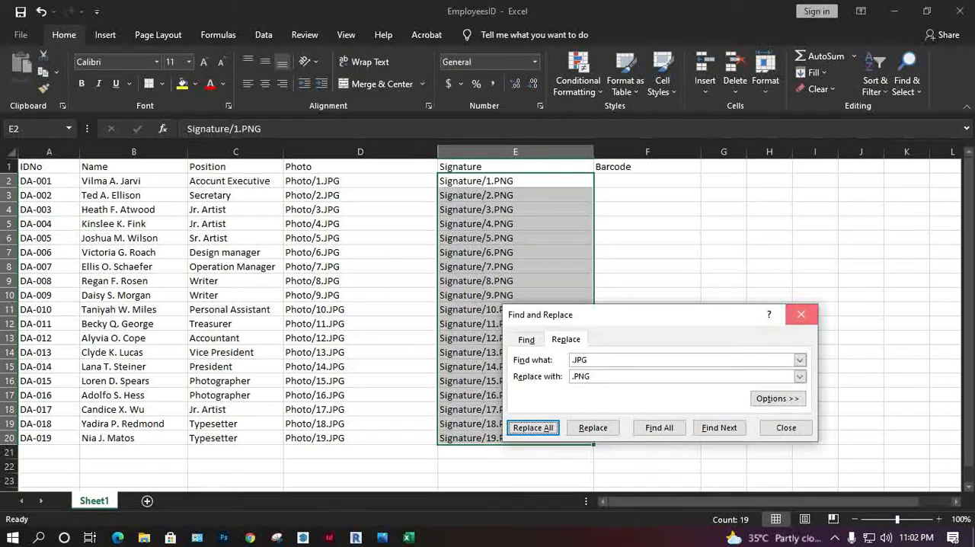
left_click(800, 313)
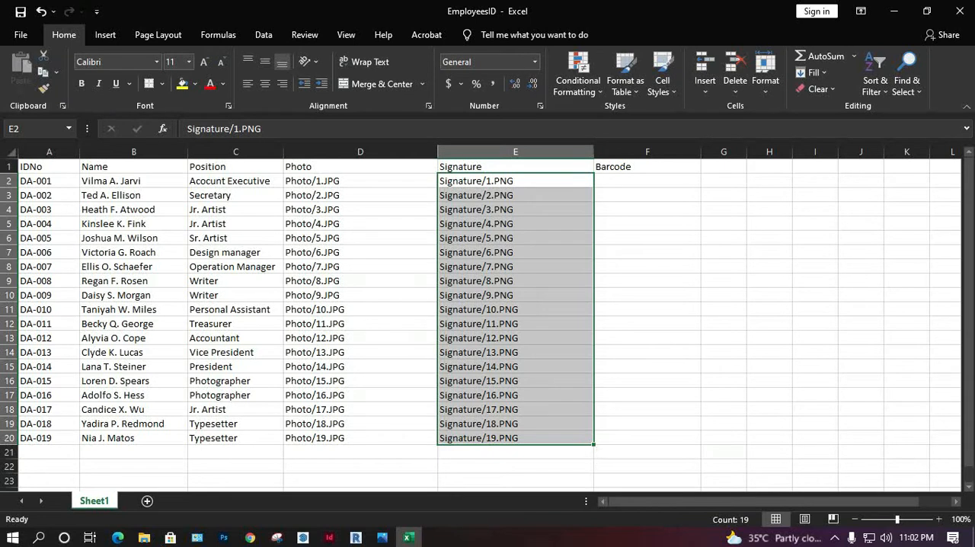
Step: Fit the width of the Signature column (E) to its contents
left_click_drag(593, 151, 570, 151)
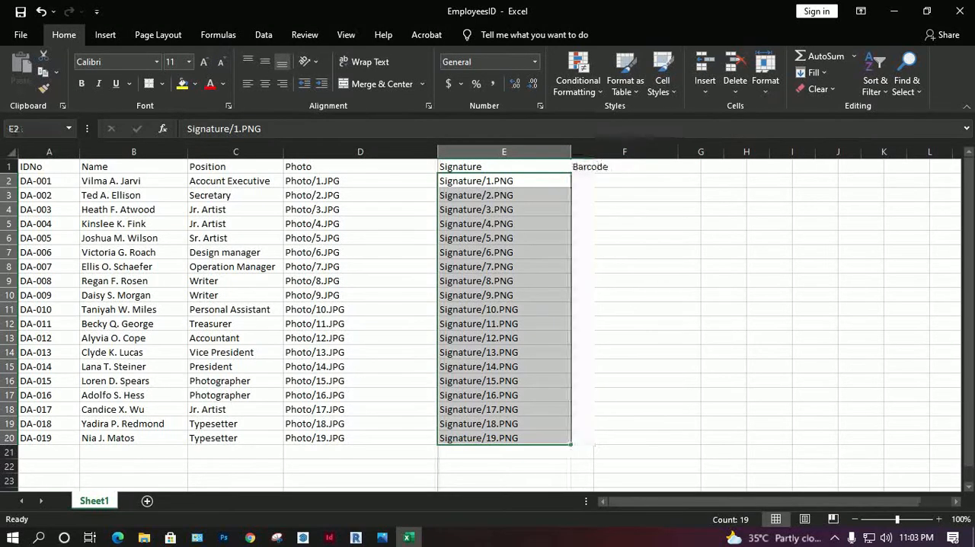
left_click(625, 266)
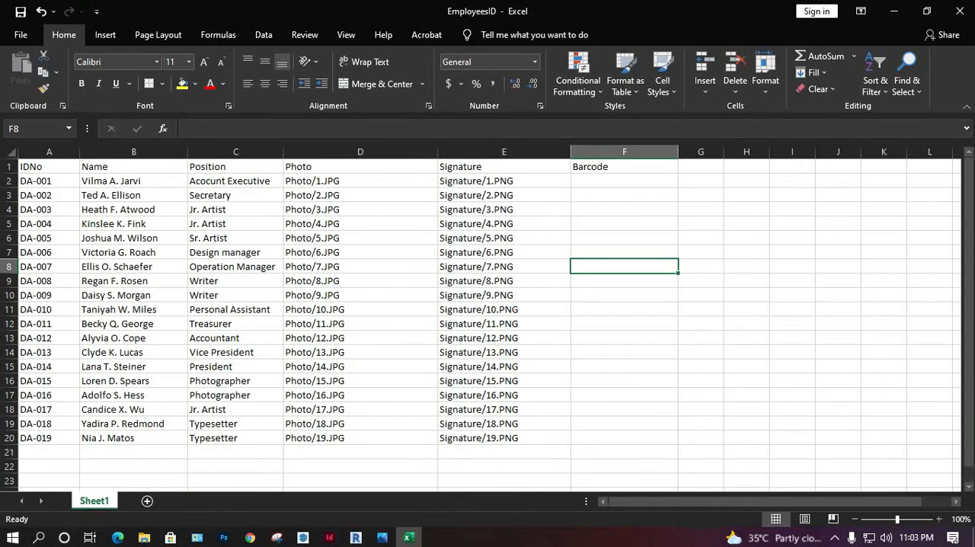
double_click(570, 151)
left_click(572, 151)
left_click(575, 266)
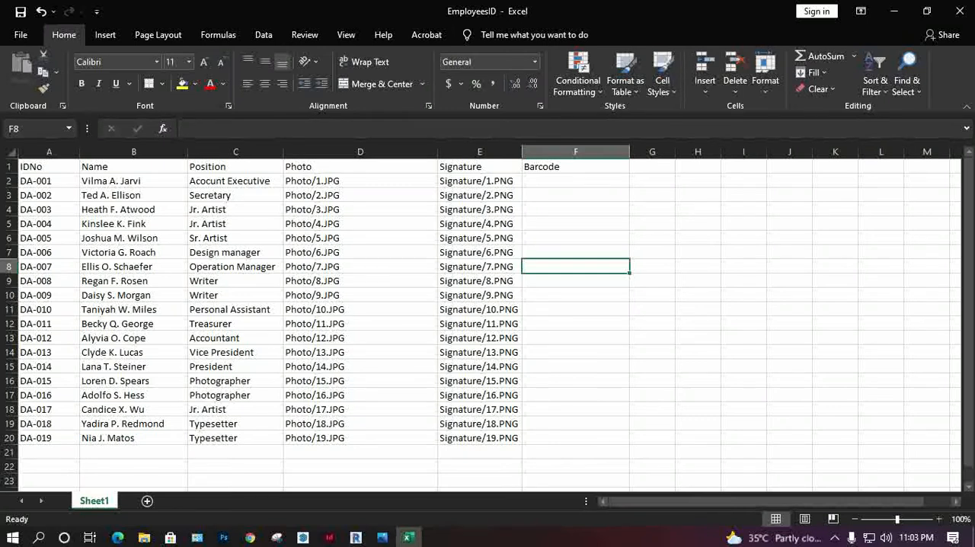
Step: Copy the signature paths from E2:E20 into the Barcode column, starting at F2
left_click(479, 181)
key("ctrl+c")
left_click(479, 224)
left_click(478, 181)
key("ctrl+shift+Down")
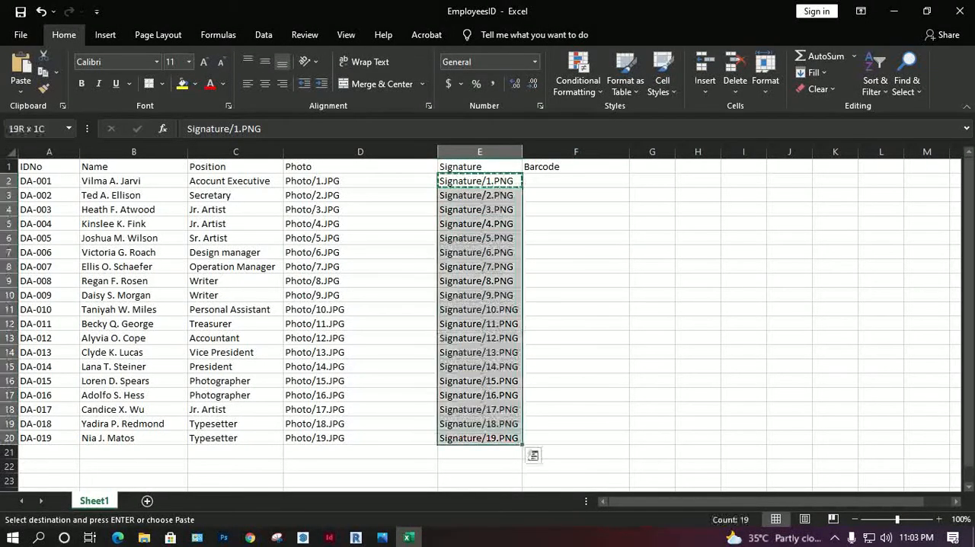
key("ctrl+c")
left_click(575, 182)
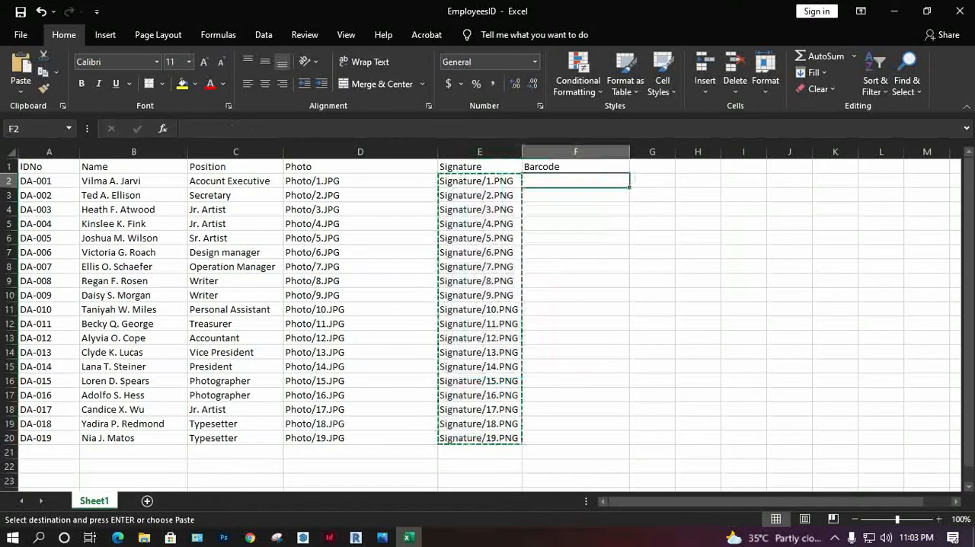
key("ctrl+v")
key("Escape")
Step: Narrow the Photo column (D) closer to its contents and slightly widen the Signature column (E)
left_click_drag(438, 151, 376, 151)
left_click_drag(458, 152, 475, 151)
left_click(525, 195)
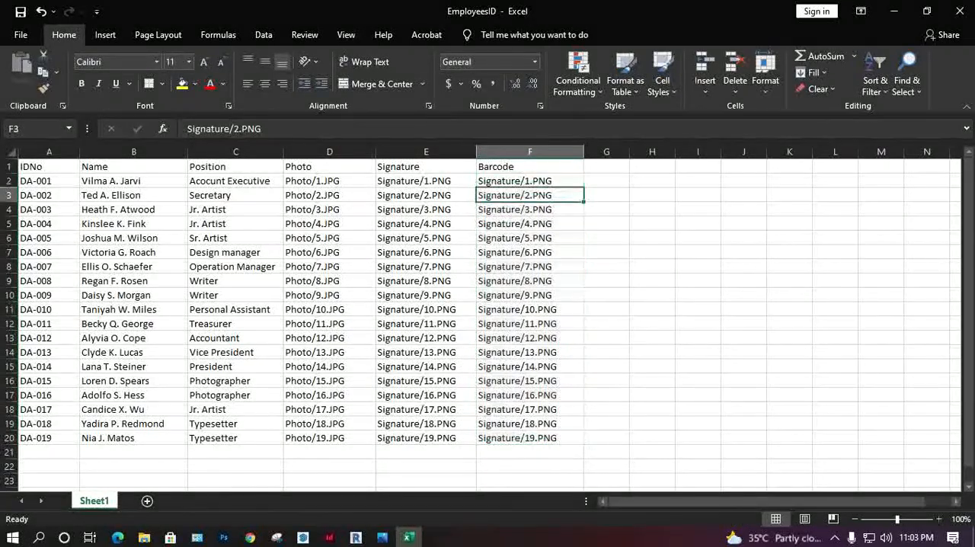
Step: Switch to File Explorer, check the image file types in the ID Card project's Barcode folder, and return to the spreadsheet
left_click(144, 537)
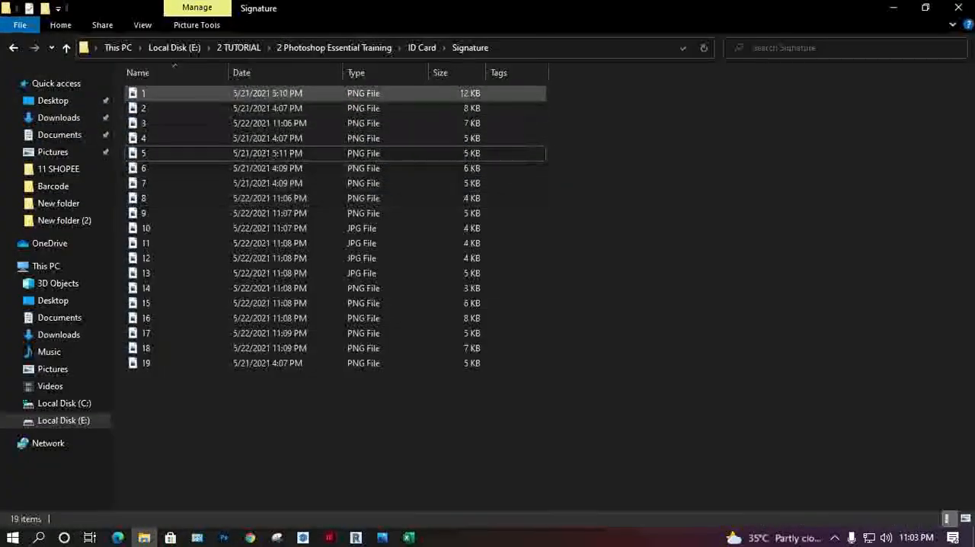
left_click(422, 47)
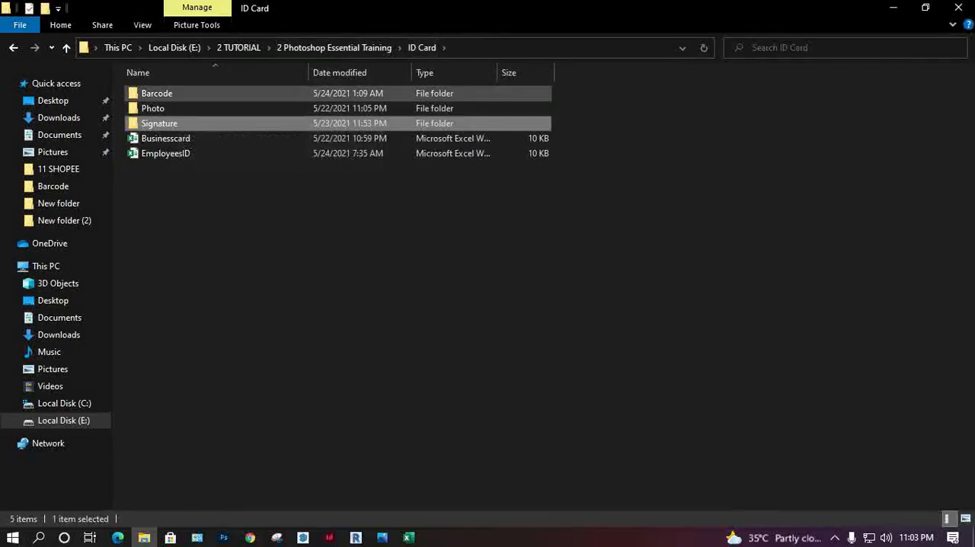
double_click(175, 93)
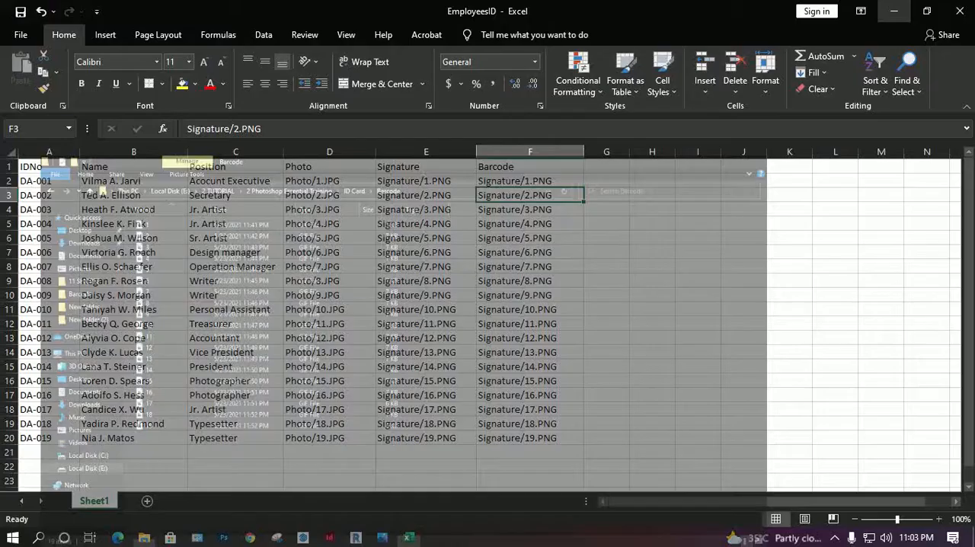
left_click(892, 7)
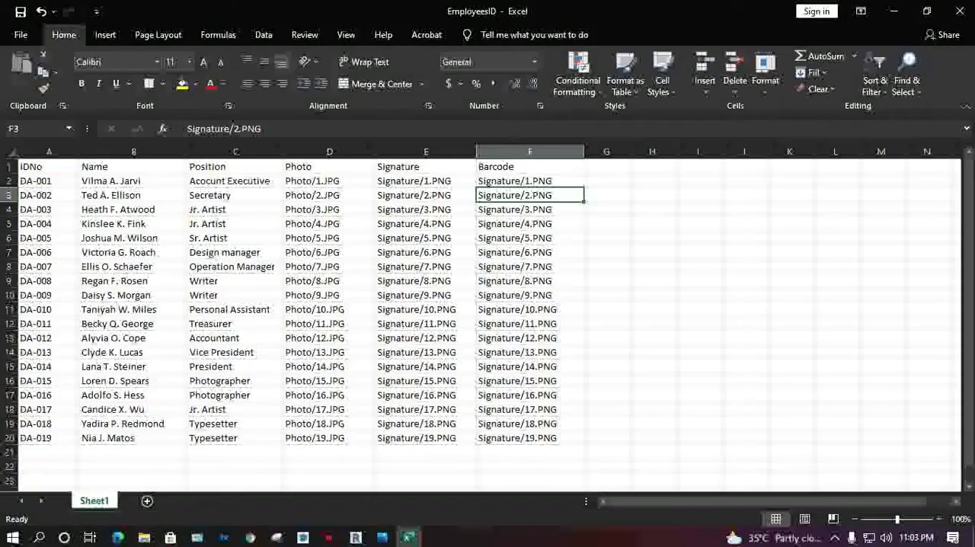
Step: Replace every ".PNG" extension with ".GIF" in the Barcode column paths in F2:F20
left_click(529, 182)
key("ctrl+shift+Down")
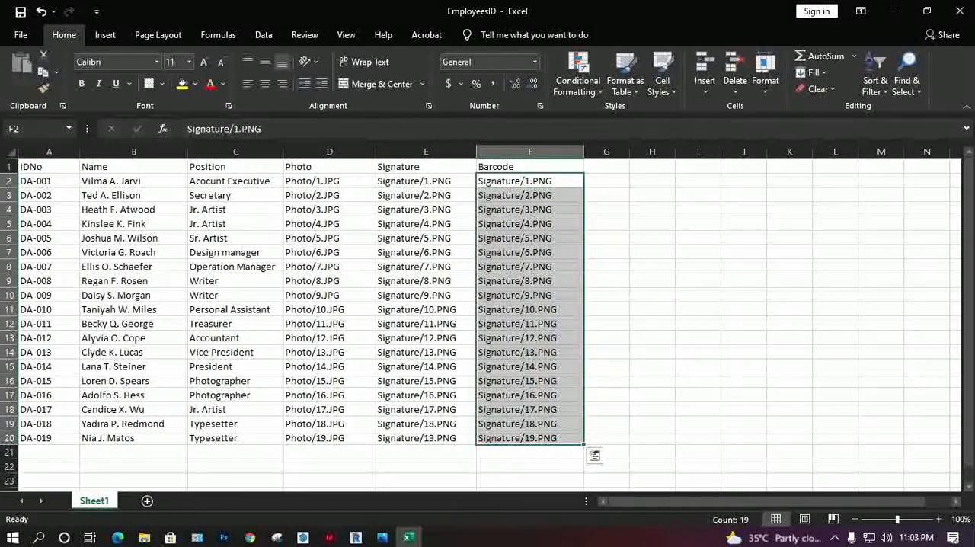
left_click(906, 70)
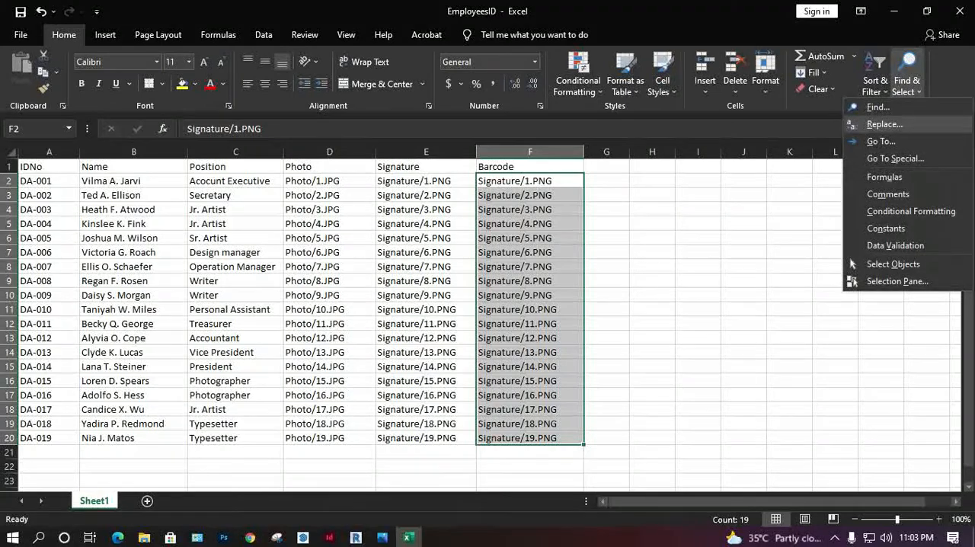
left_click(884, 124)
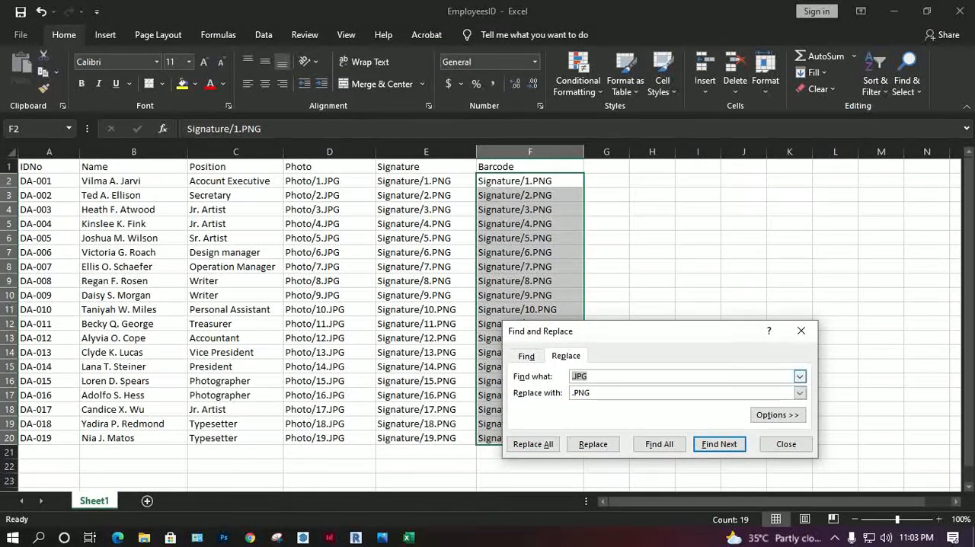
type(".PN")
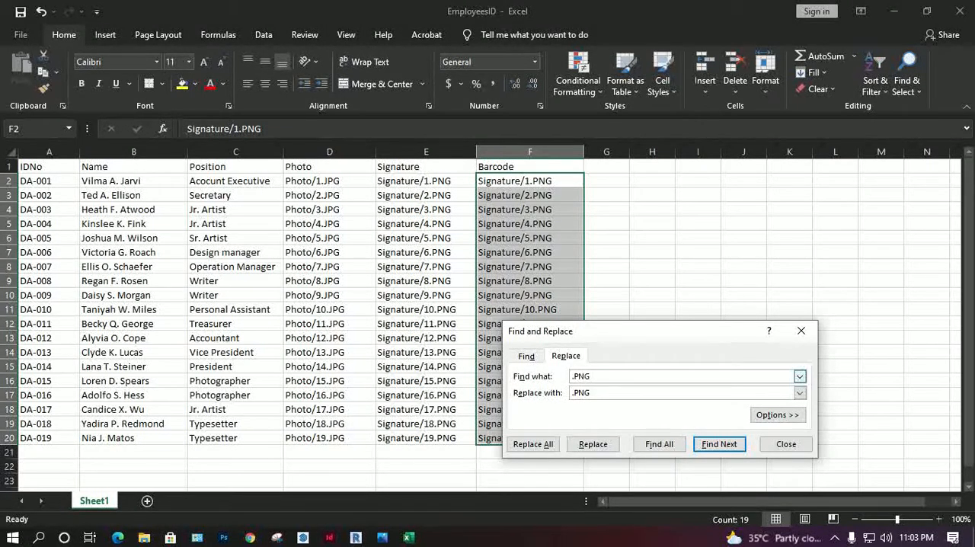
key("Tab")
type(".GIF")
key("alt+a")
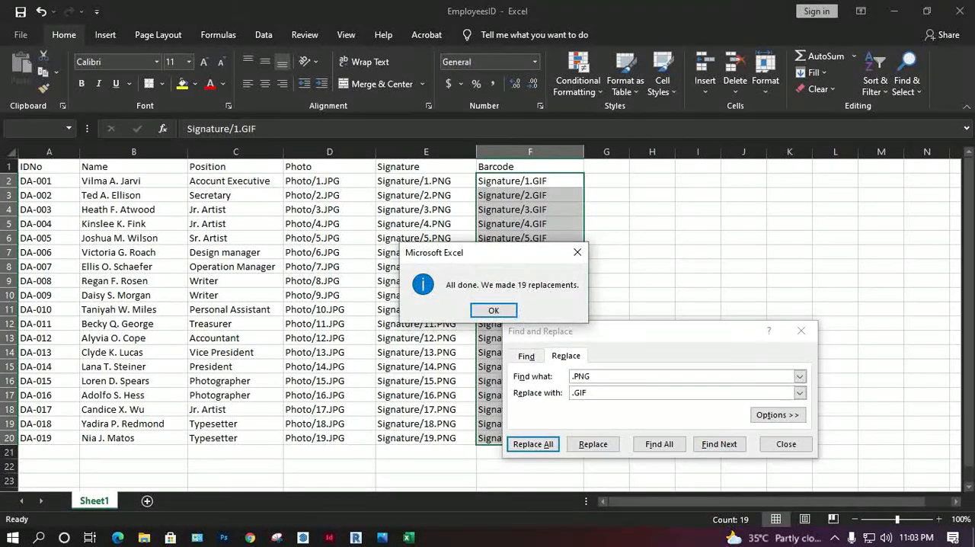
key("Return")
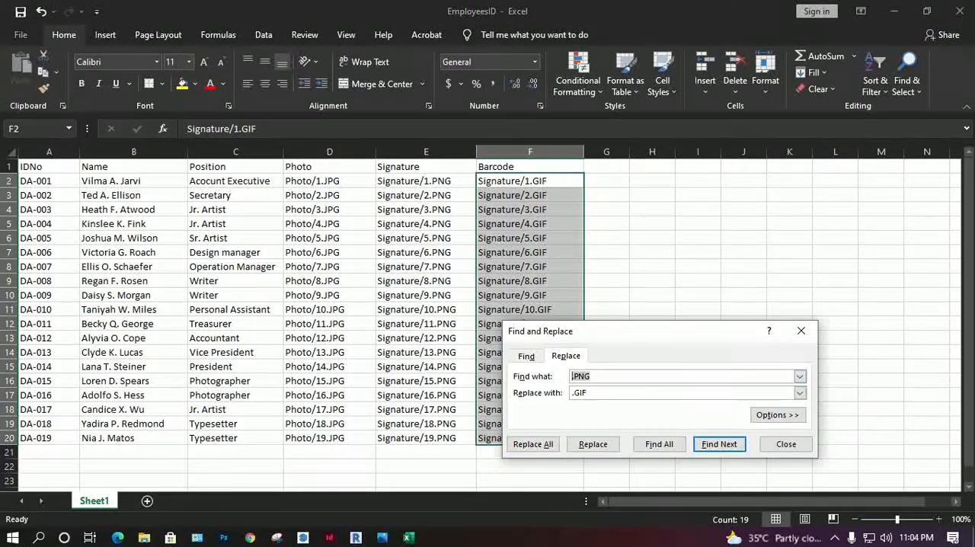
Step: Replace every "Signature" folder name with "Barcode" in the paths in F2:F20
type("Signature")
key("Tab")
type("Barcode")
key("alt+a")
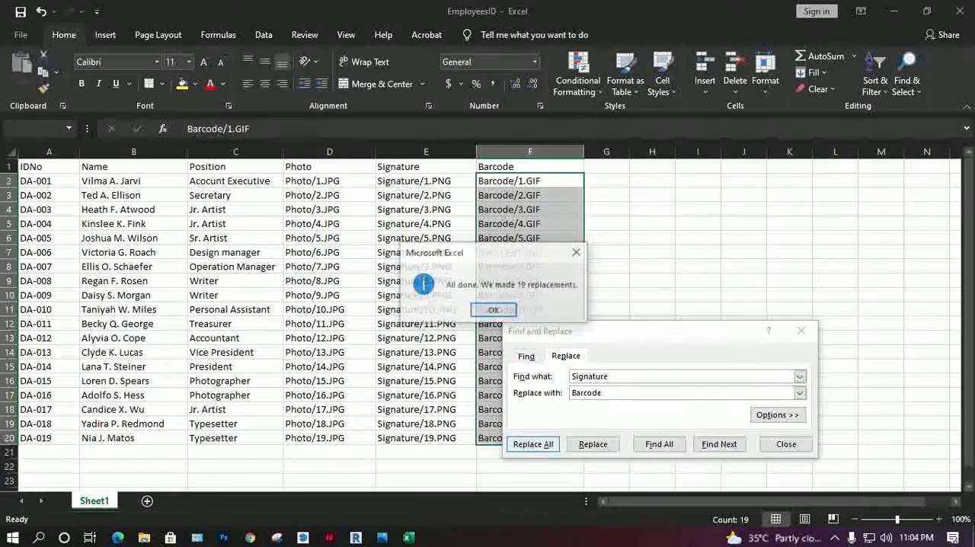
key("Return")
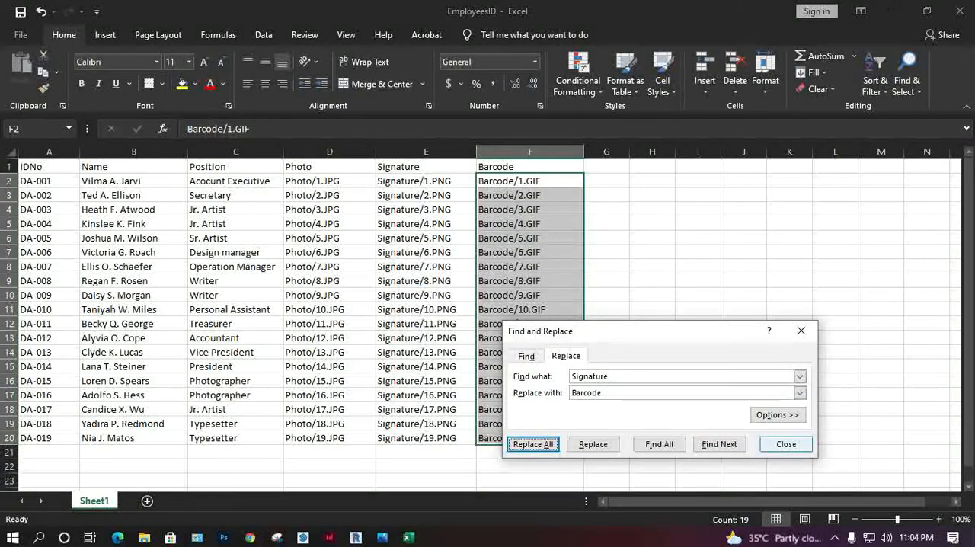
left_click(786, 444)
left_click(697, 395)
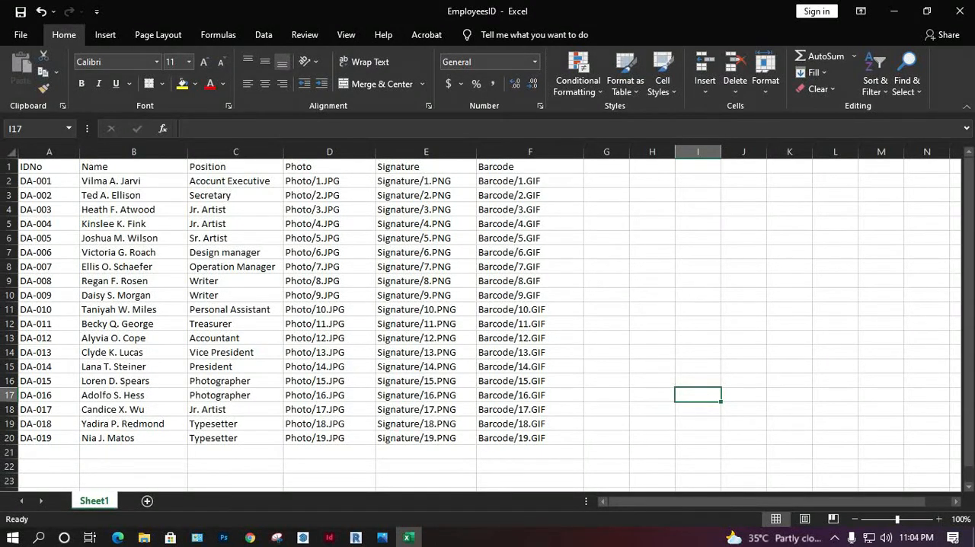
Step: Save the workbook, then save it as a CSV (Comma delimited) file named EmployeesID in the ID Card folder
key("ctrl+s")
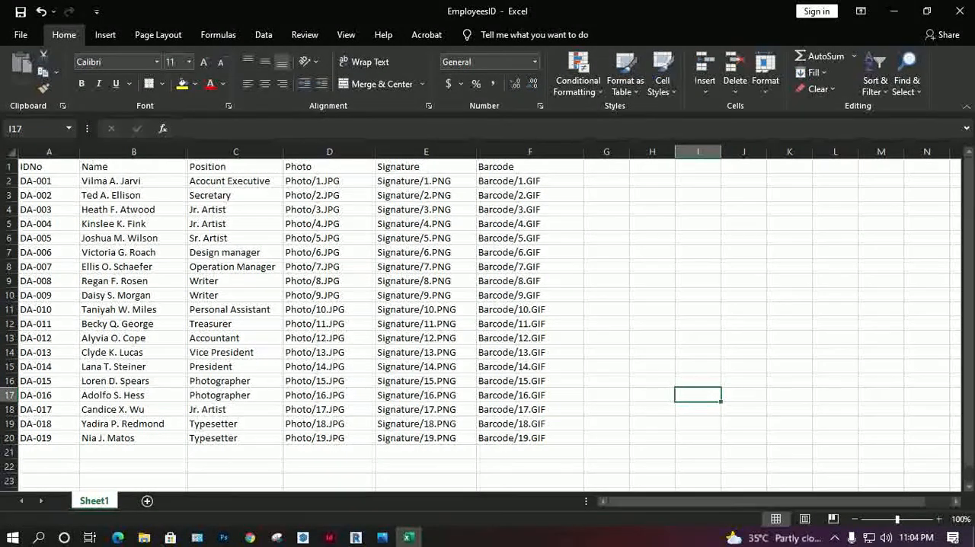
left_click(20, 35)
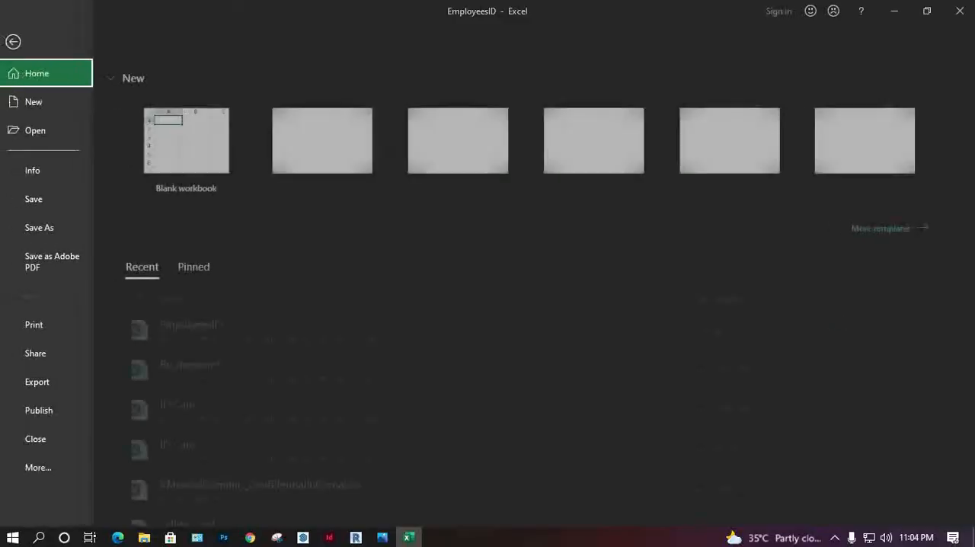
left_click(46, 228)
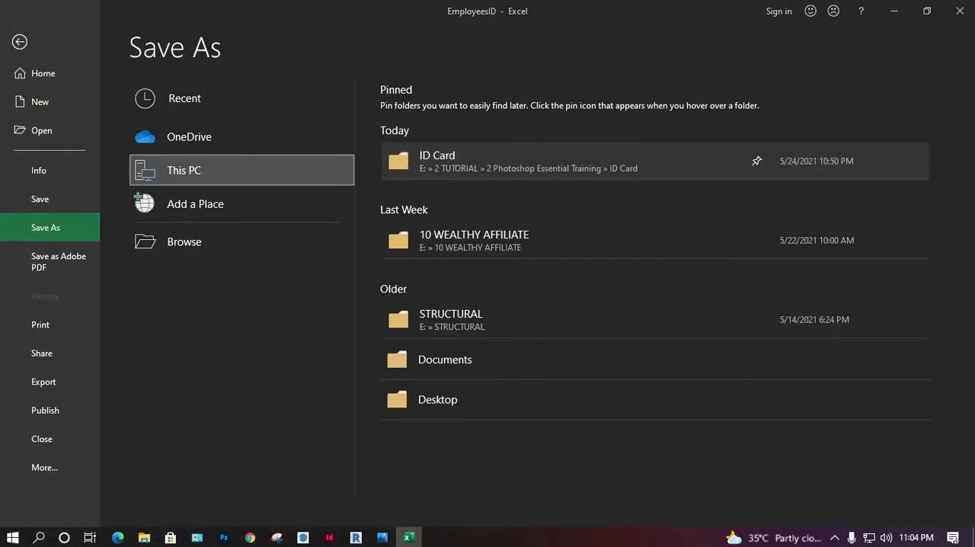
left_click(533, 160)
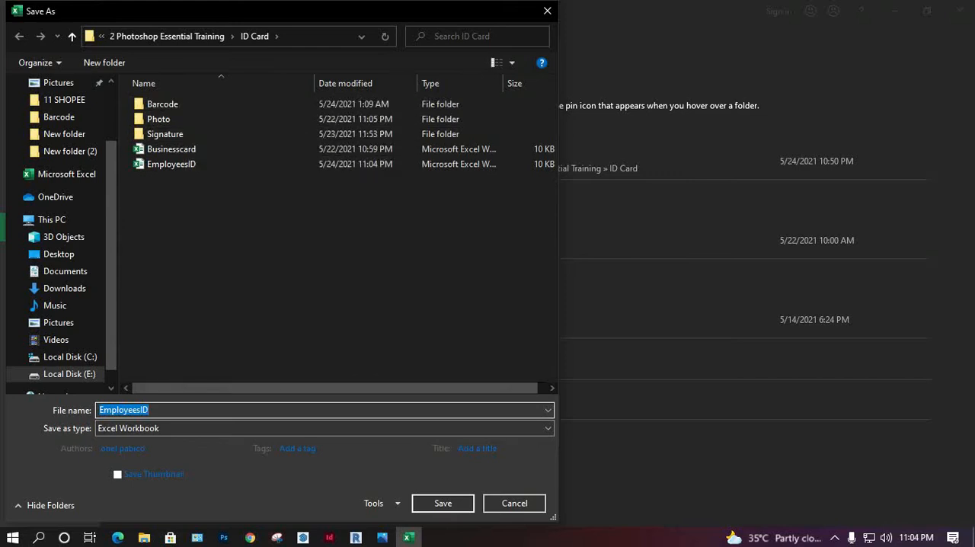
left_click(320, 428)
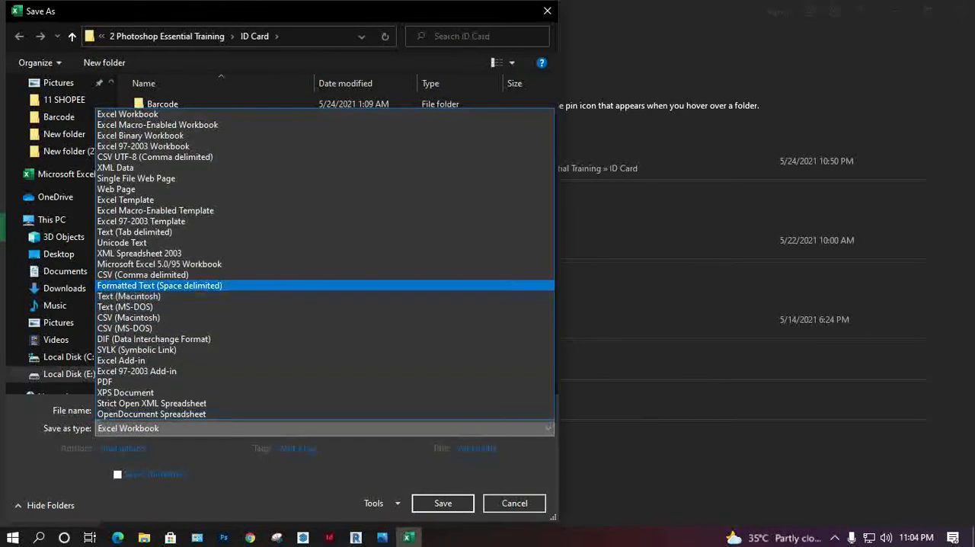
key("Return")
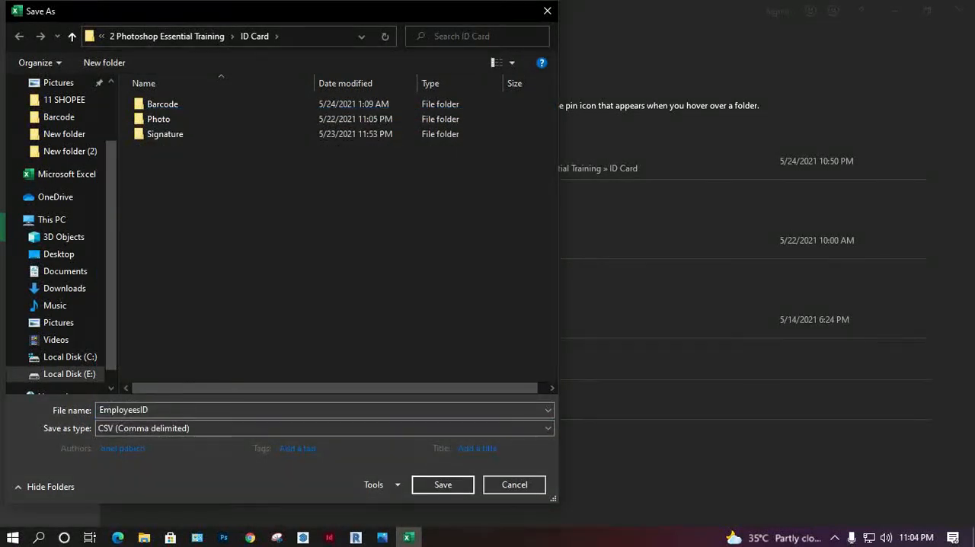
key("Return")
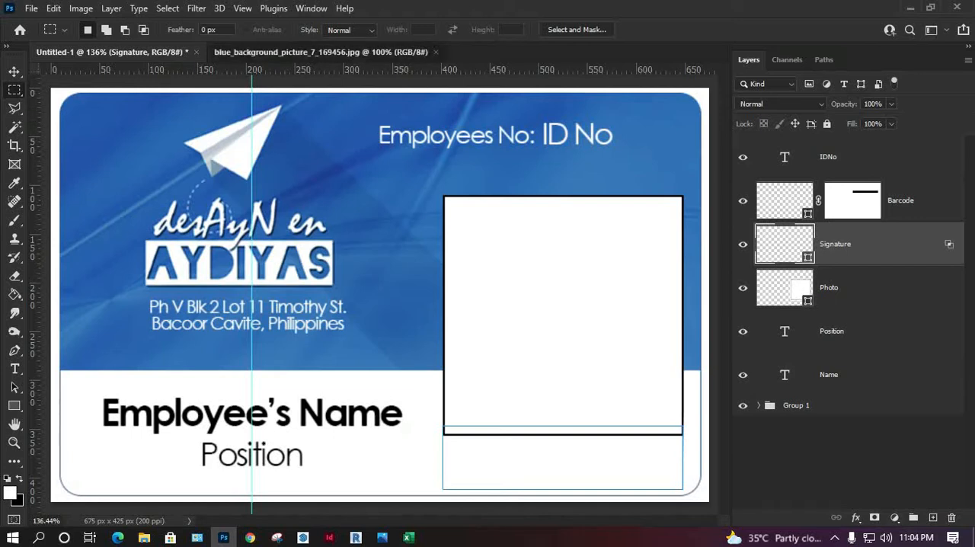
Step: Switch to Photoshop and close the blue_background_picture_7_169456.jpg document
left_click(328, 52)
left_click(436, 52)
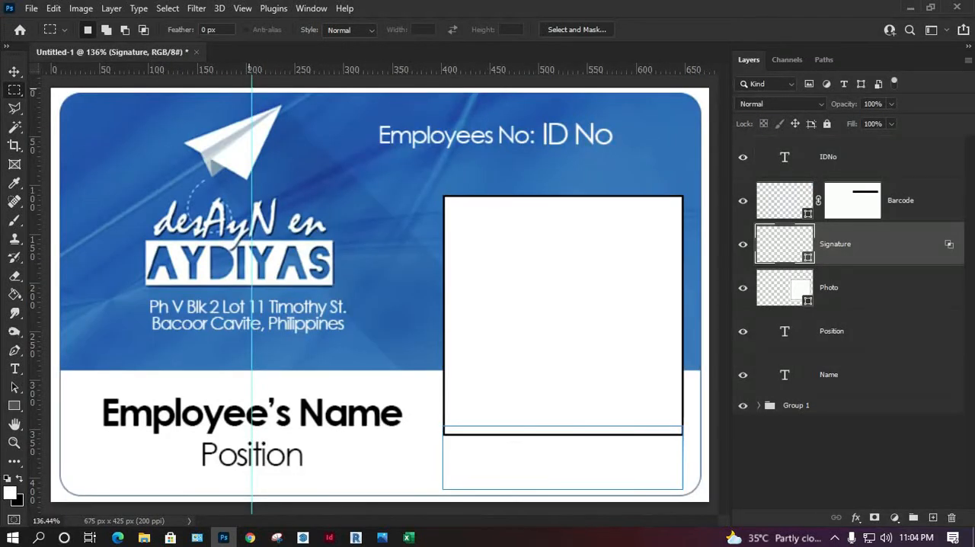
Step: Save the ID card template on the computer as a Photoshop file named "Compnay ID" in the ID Card folder
left_click(31, 7)
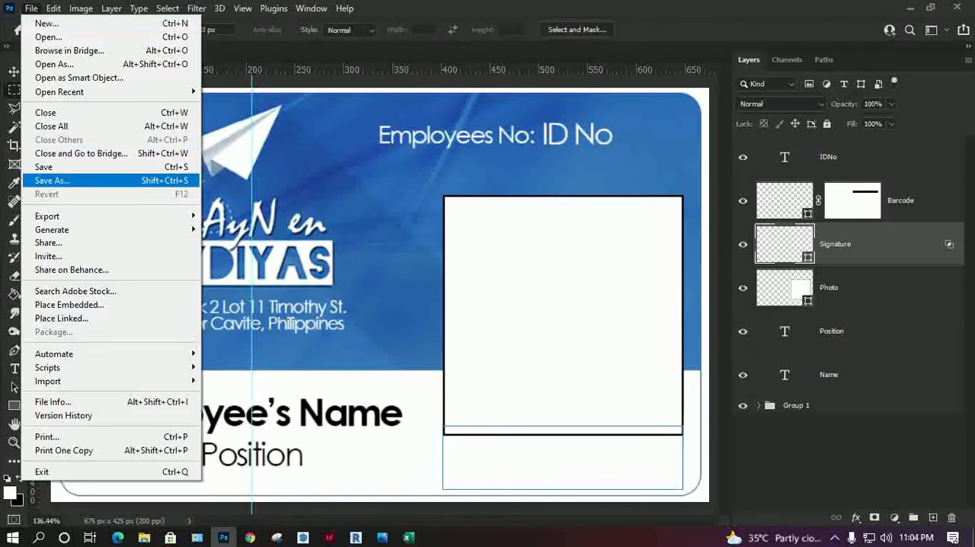
left_click(46, 177)
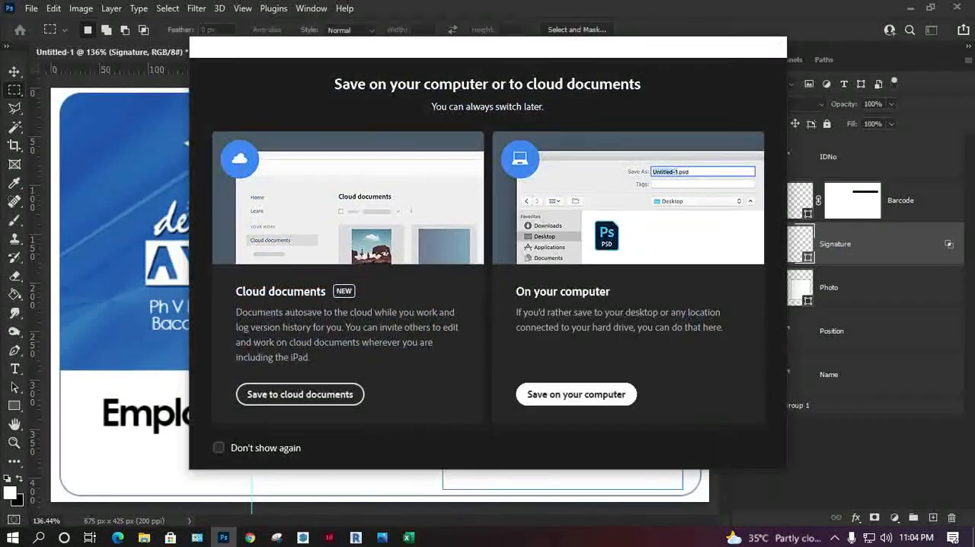
left_click(576, 393)
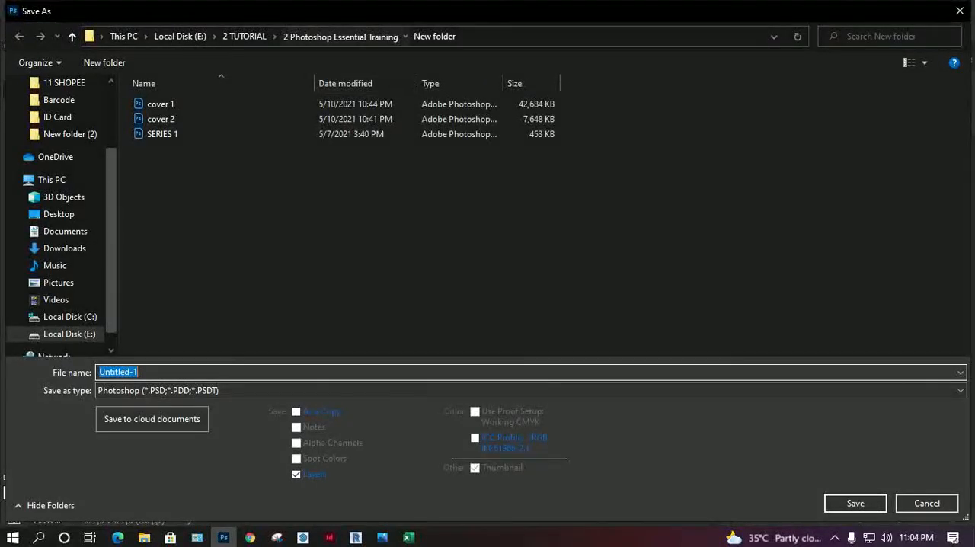
left_click(339, 36)
double_click(638, 183)
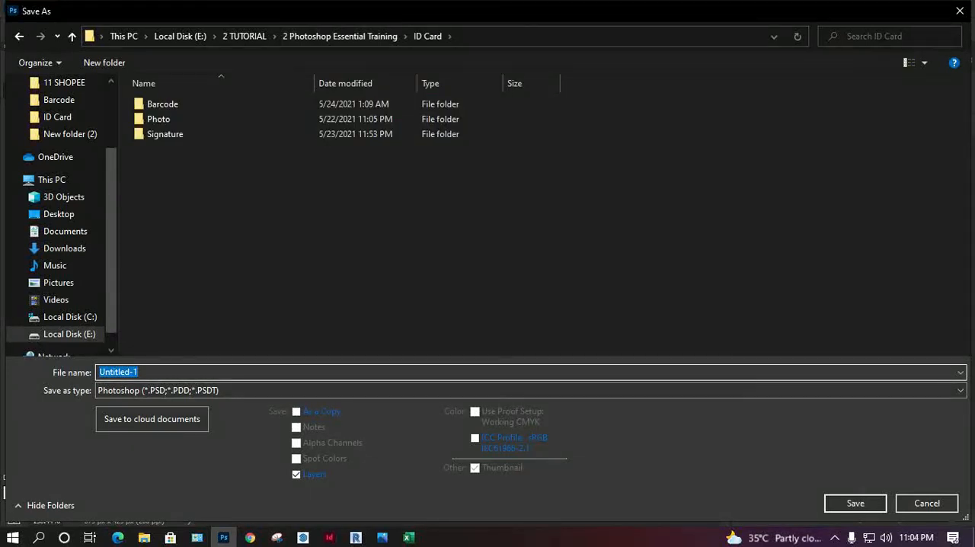
type("Em")
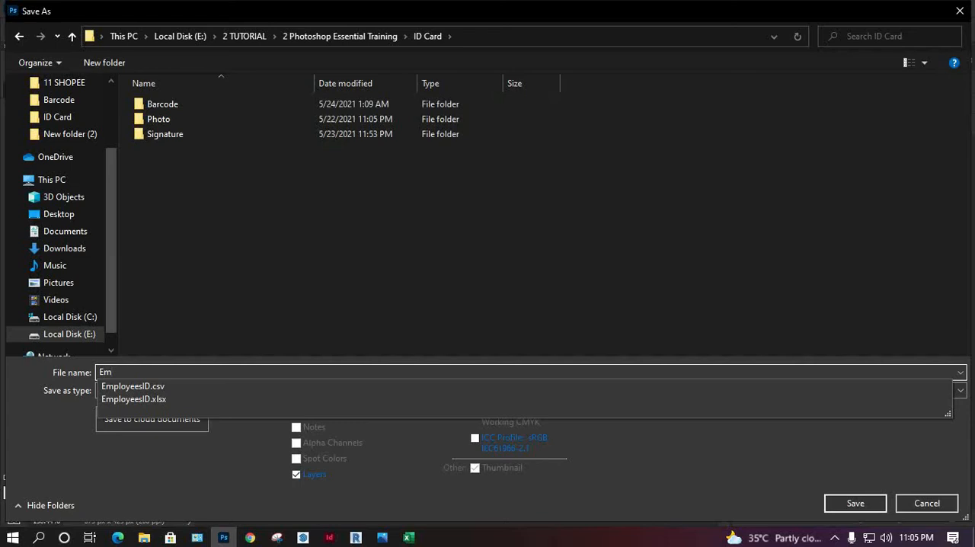
key("BackSpace")
key("BackSpace")
type("Compnay")
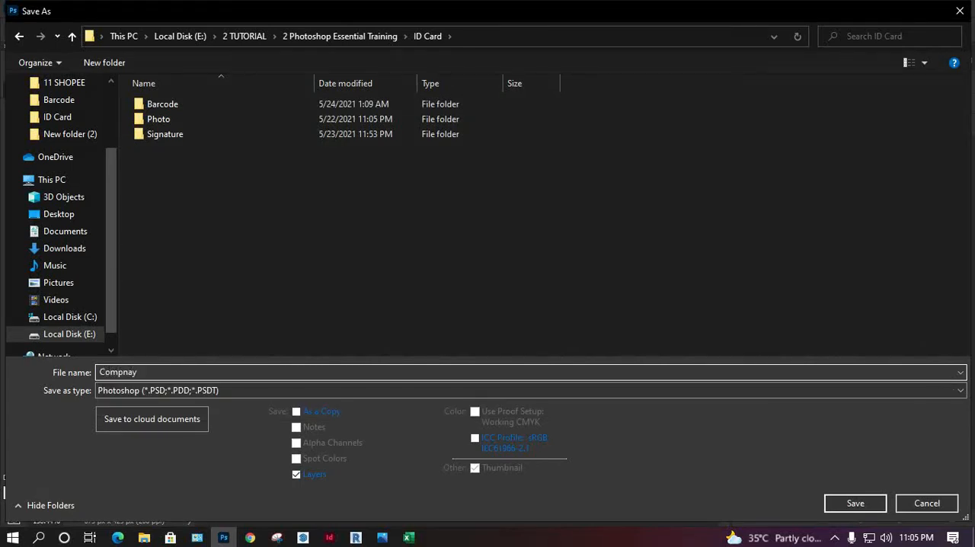
type(" id")
key("BackSpace")
key("BackSpace")
type("ID")
key("Return")
key("Return")
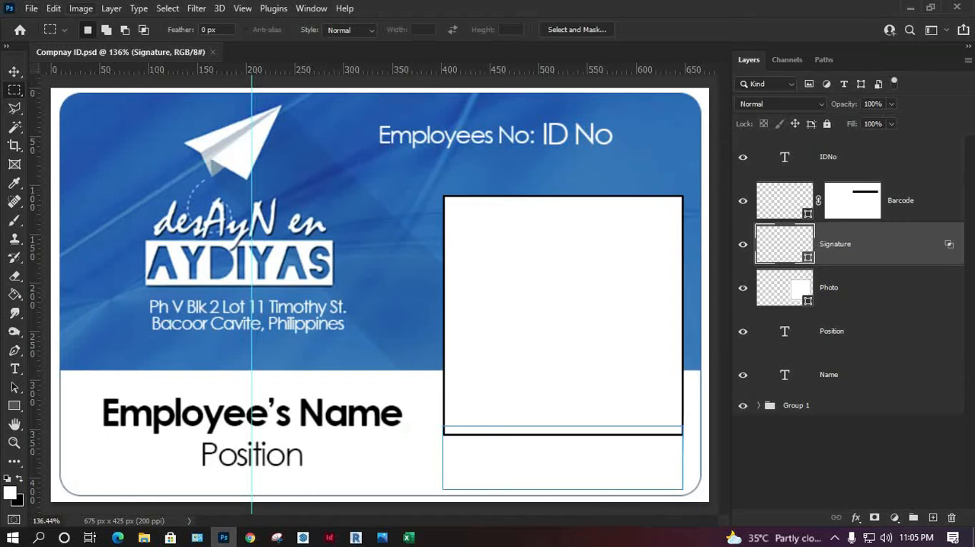
Step: Open the variable definitions for the template and enable Text Replacement for the IDNo layer
left_click(80, 8)
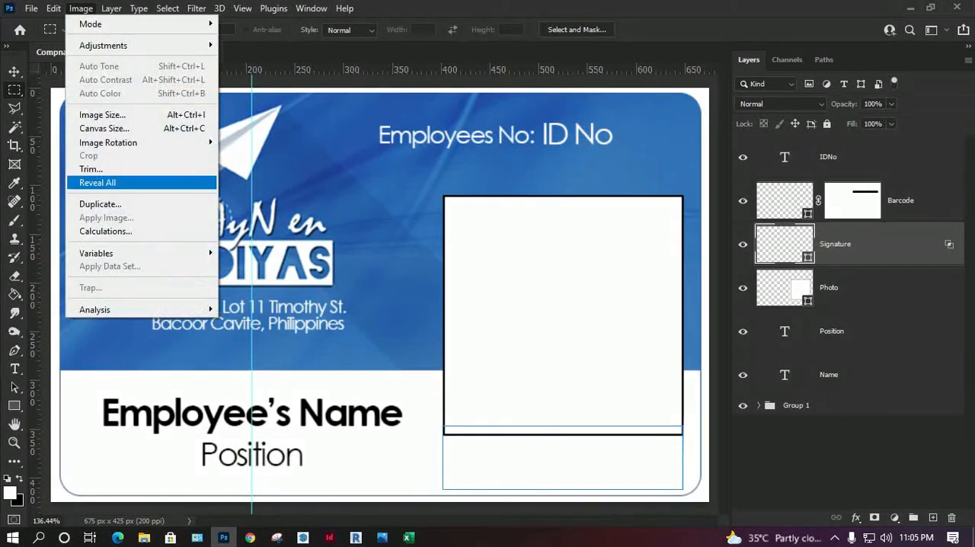
mouse_move(114, 253)
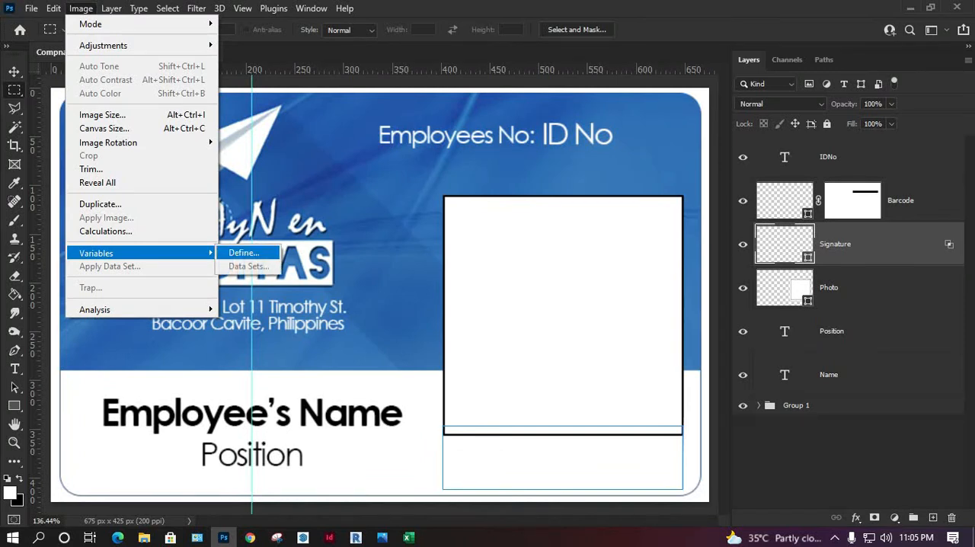
left_click(243, 252)
left_click_drag(662, 51, 371, 126)
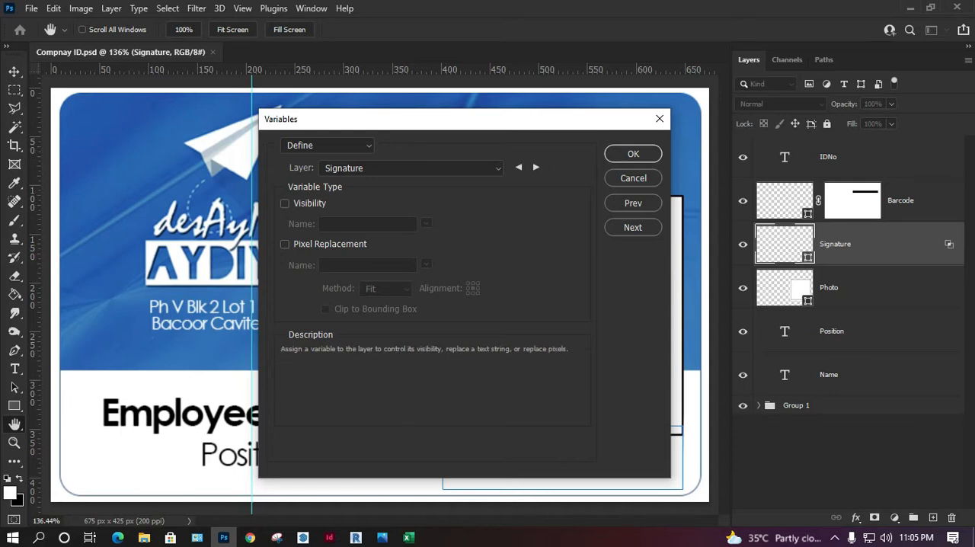
left_click(411, 169)
left_click(333, 182)
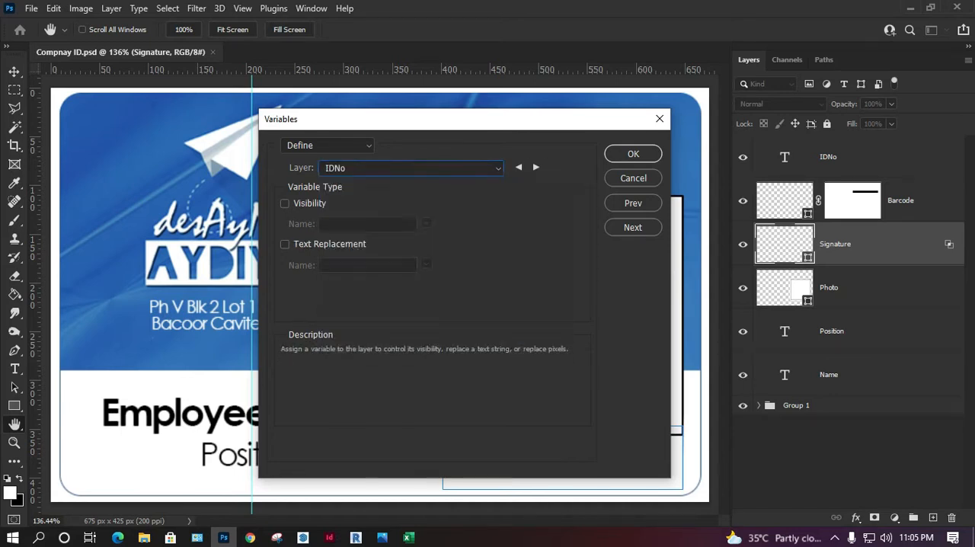
left_click(285, 243)
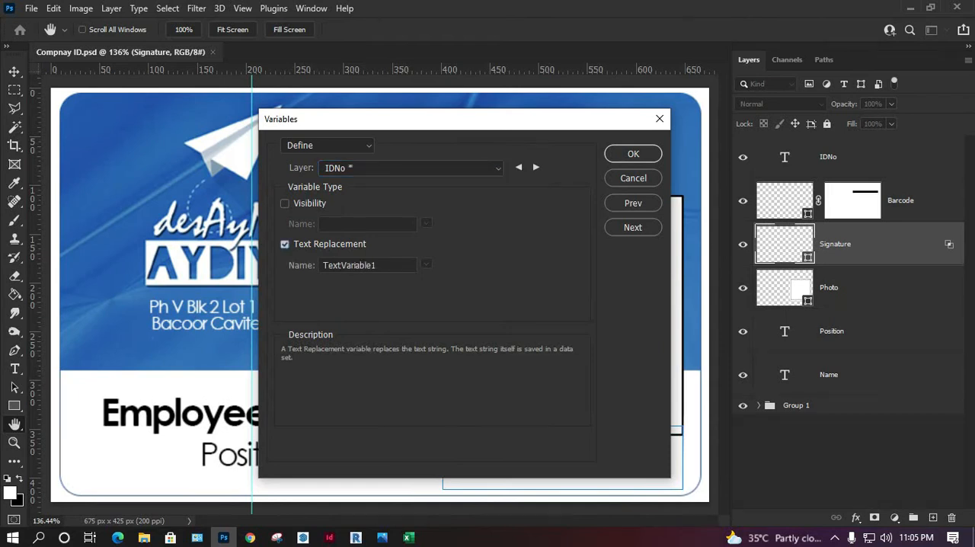
key("Tab")
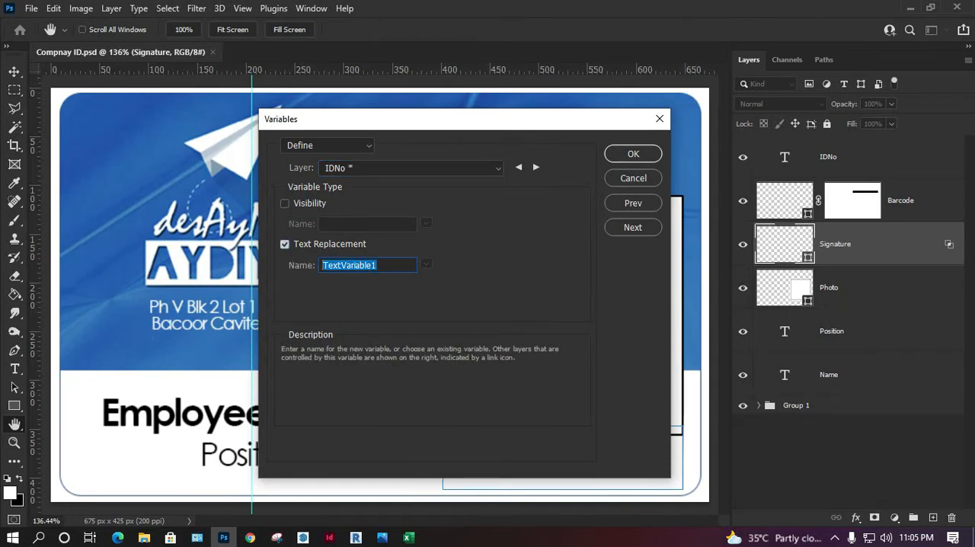
Step: Copy the IDNo header from cell A1 of the EmployeesID sheet in Excel and enter it as the IDNo layer's variable name in Photoshop
left_click(408, 537)
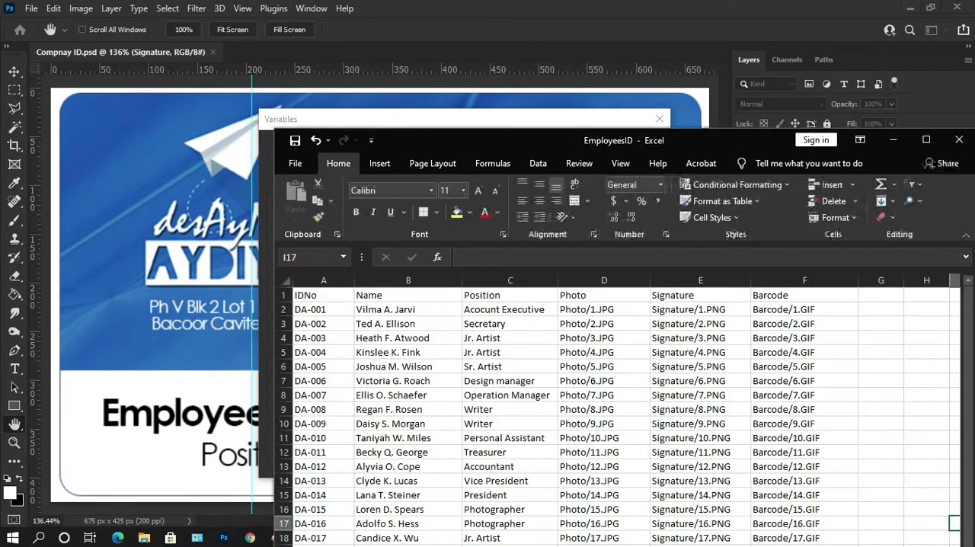
left_click(323, 295)
left_click(492, 257)
left_click_drag(492, 257, 460, 257)
key("ctrl+c")
left_click(487, 120)
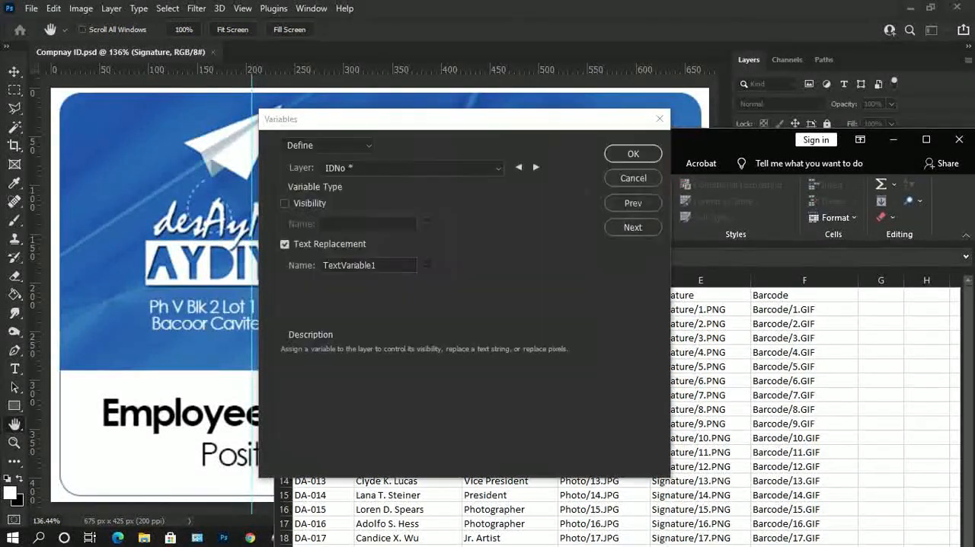
key("ctrl+v")
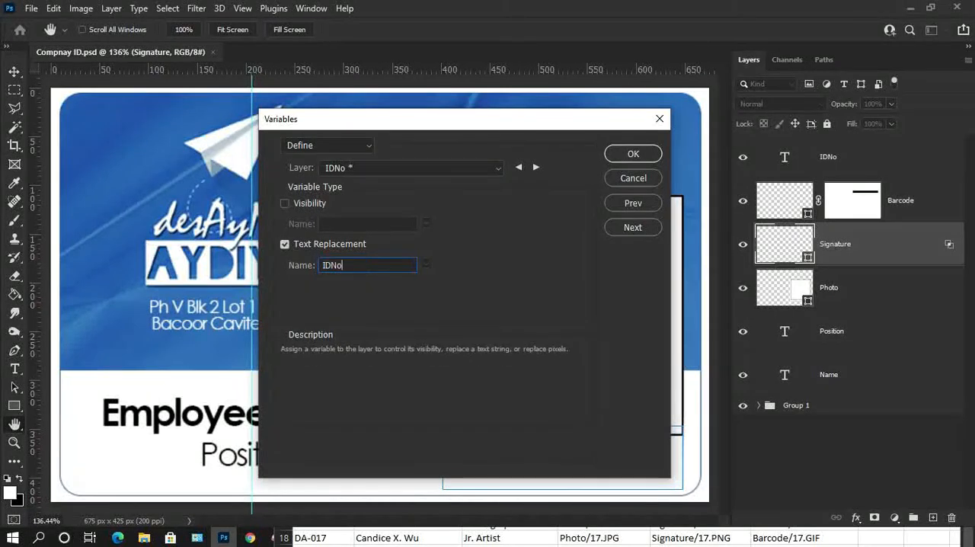
Step: Move to the Barcode layer's variable definition and get the Barcode header from cell F1 of the EmployeesID sheet in Excel
left_click(536, 167)
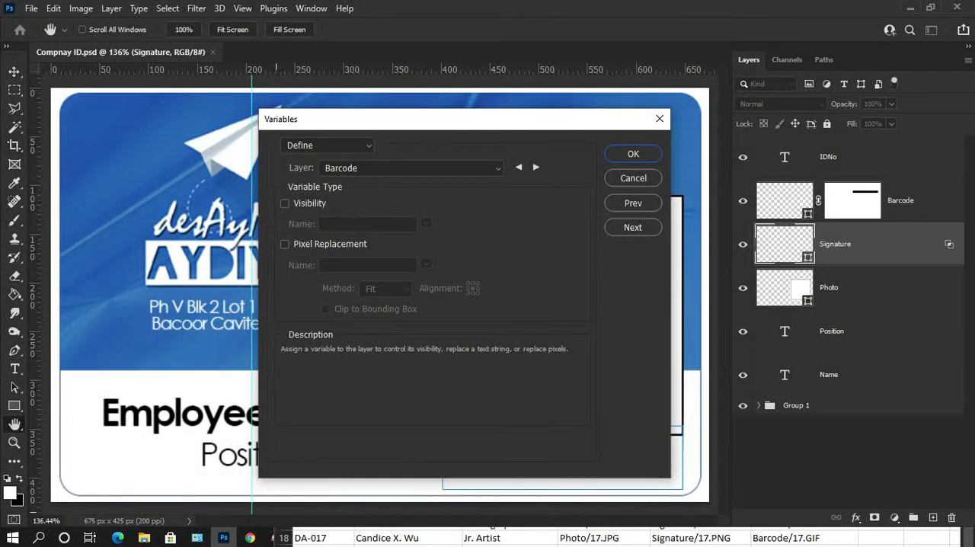
key("alt+Tab")
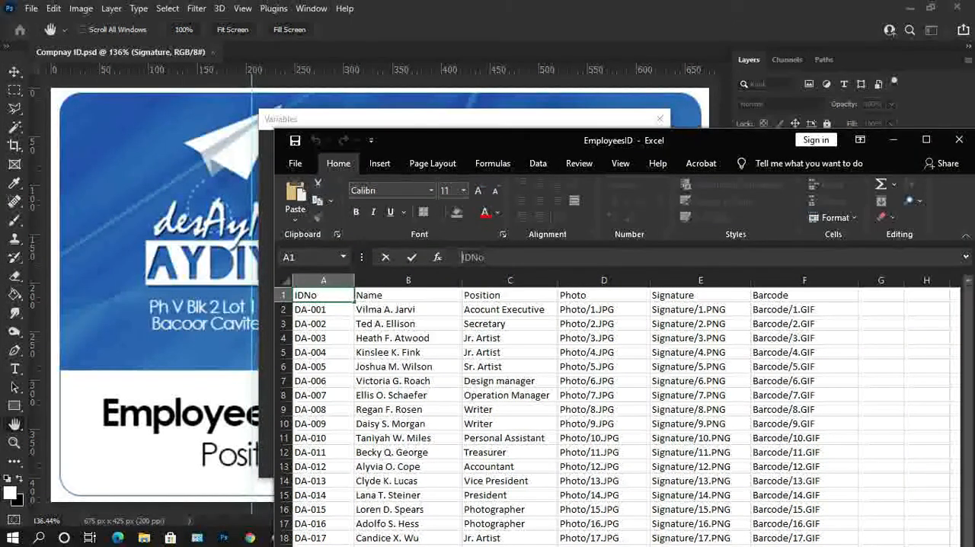
left_click(803, 295)
left_click(481, 258)
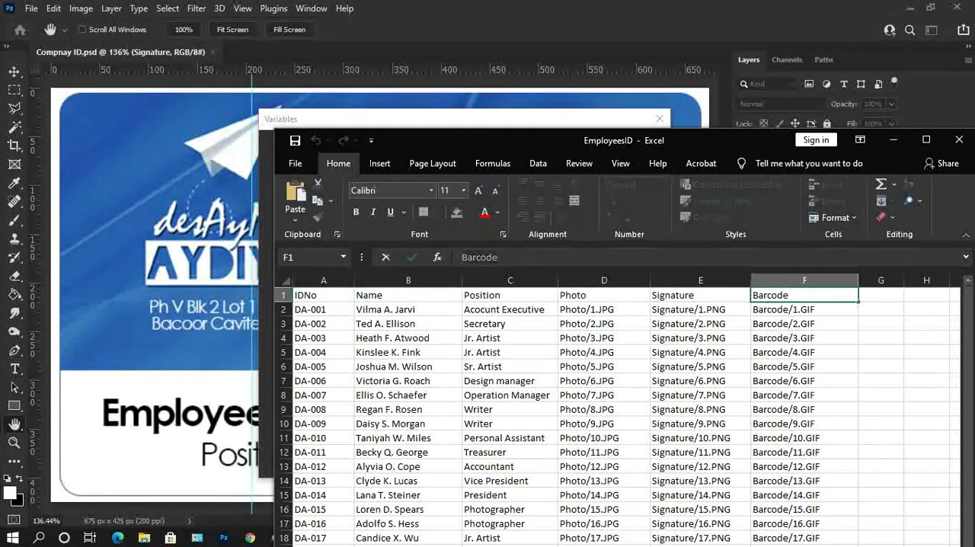
key("alt+Tab")
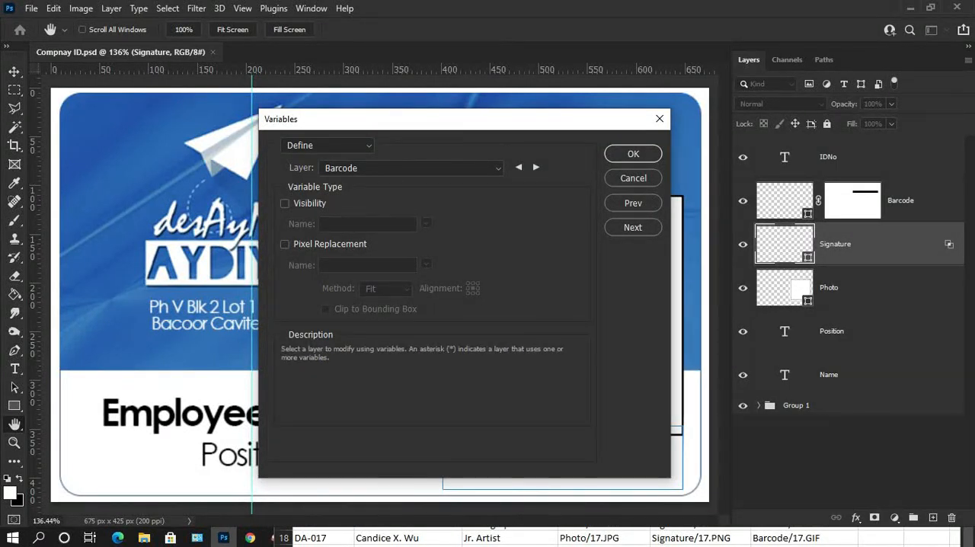
Step: Enable Pixel Replacement for the Barcode layer in Photoshop and name its variable Barcode
left_click(411, 168)
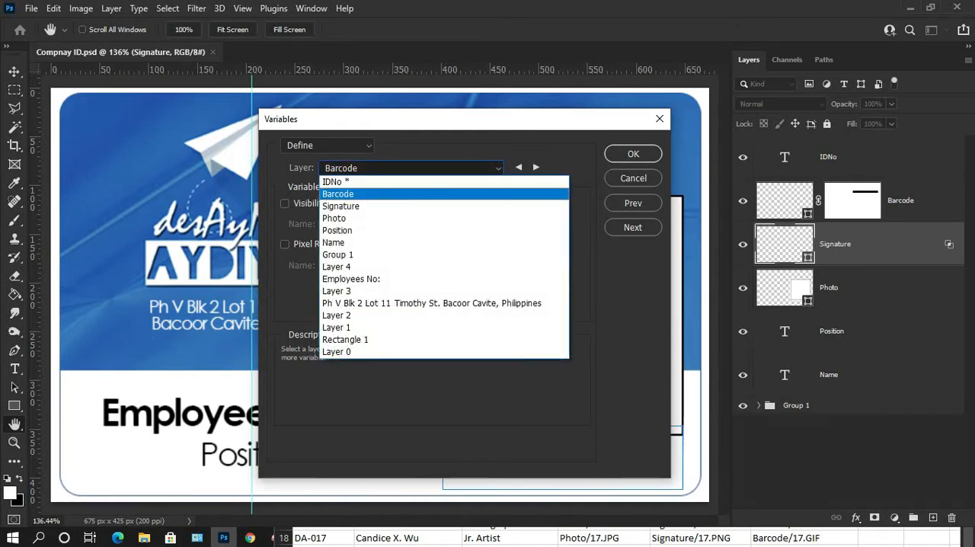
left_click(366, 181)
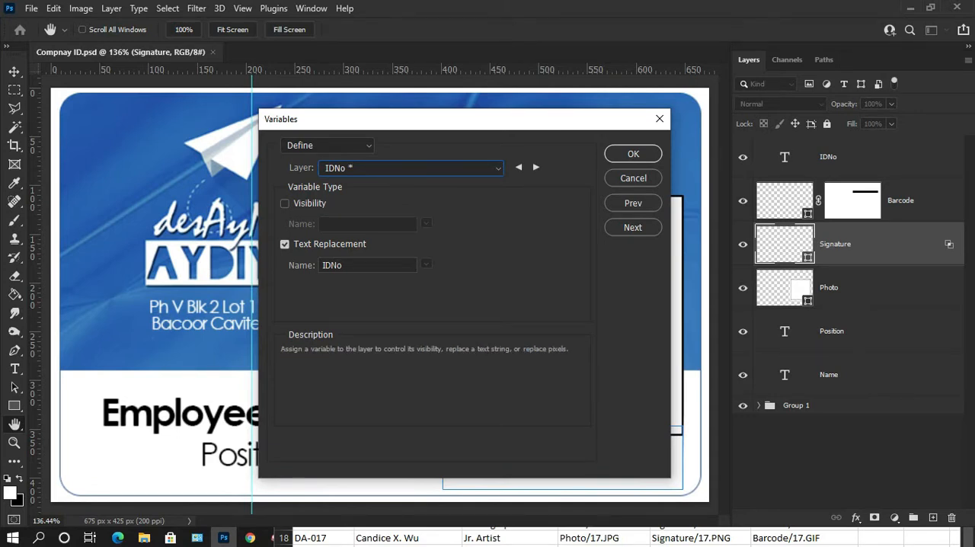
left_click(335, 168)
left_click(335, 192)
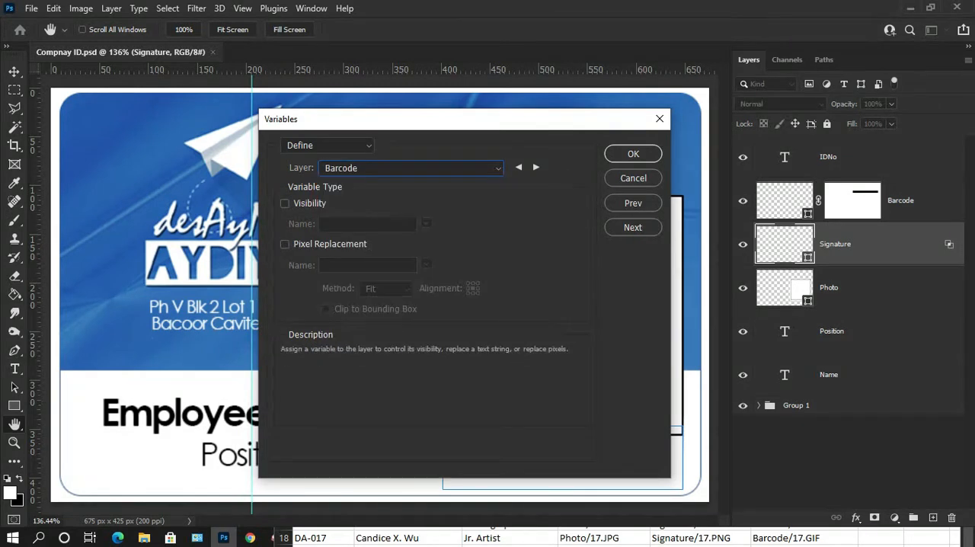
left_click(285, 244)
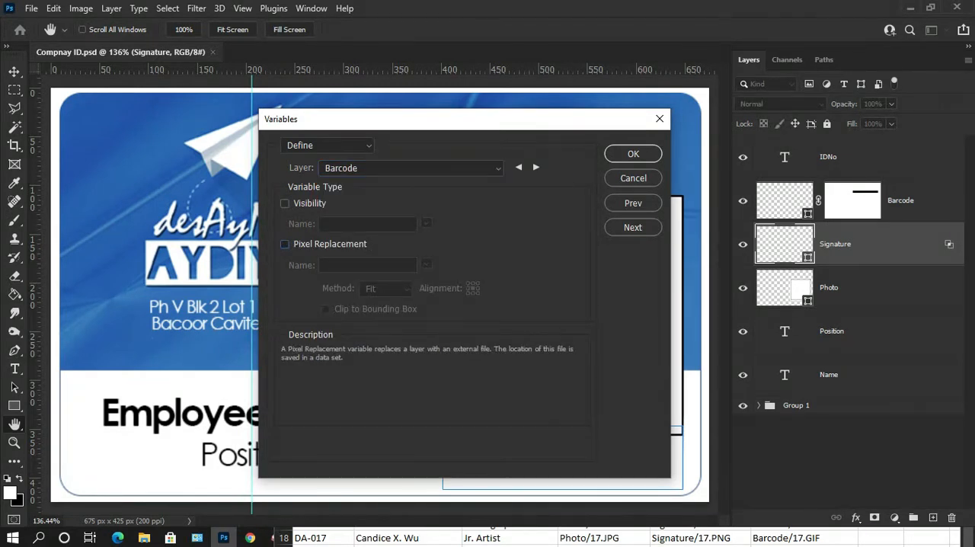
left_click(285, 245)
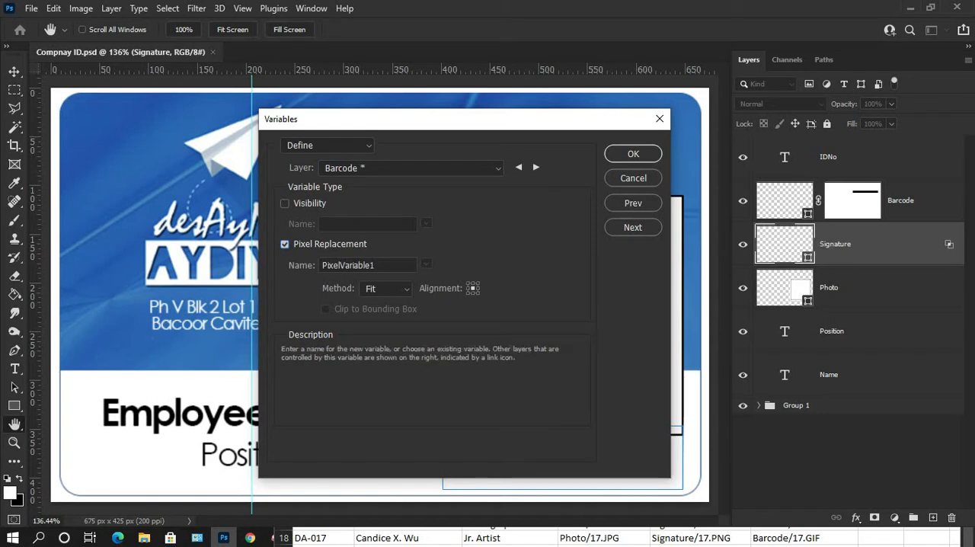
left_click_drag(378, 265, 318, 265)
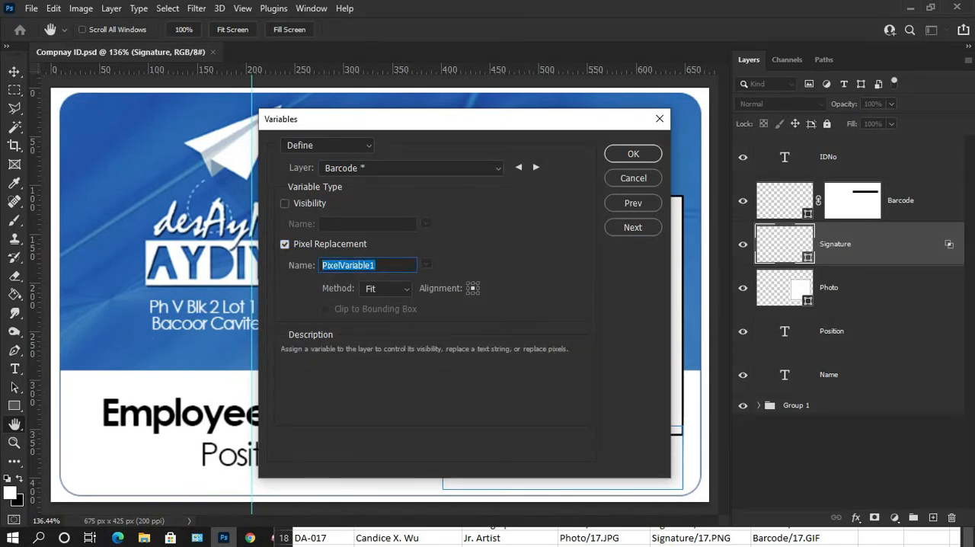
type("Barcode")
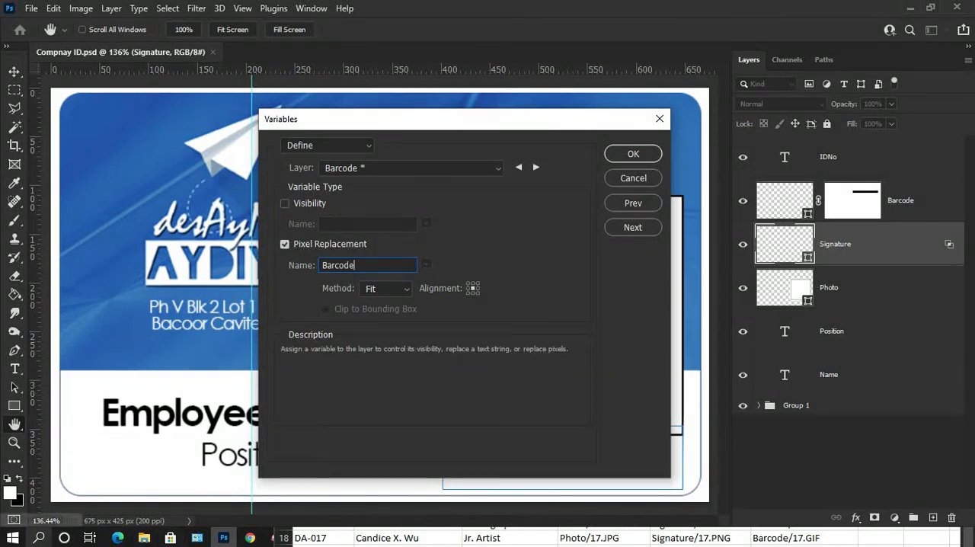
Step: Switch to Paint, paste the screenshot of the Variables dialog and enlarge it to 200% around the Pixel Replacement settings
left_click(39, 537)
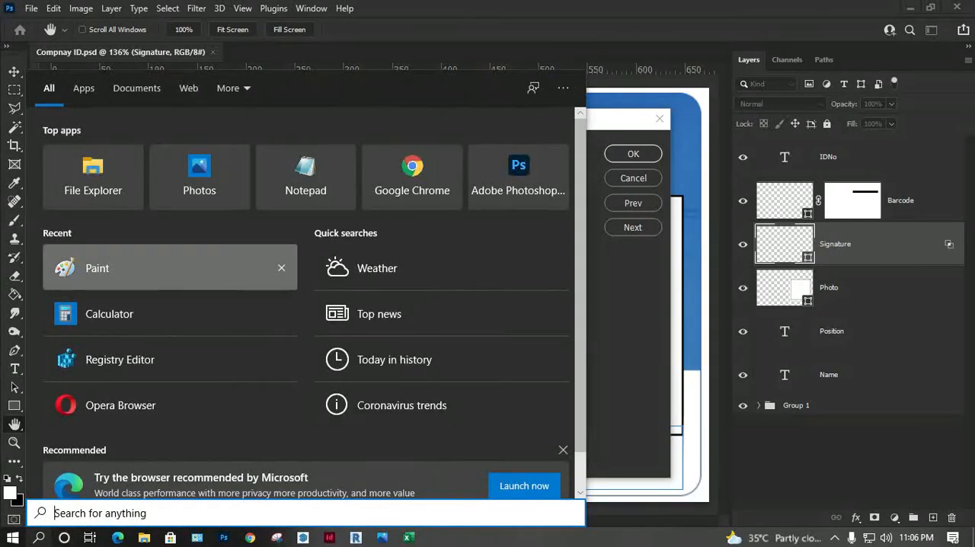
left_click(96, 268)
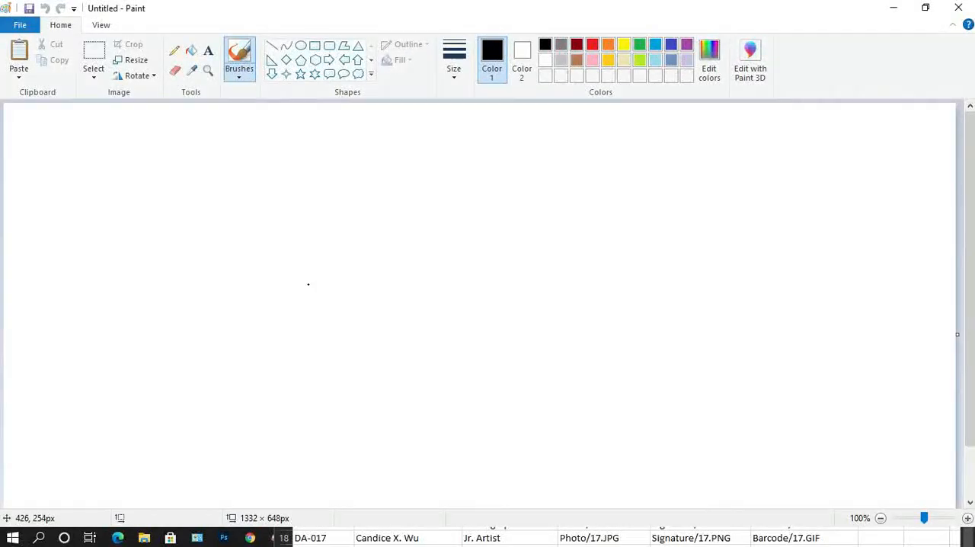
key("ctrl+v")
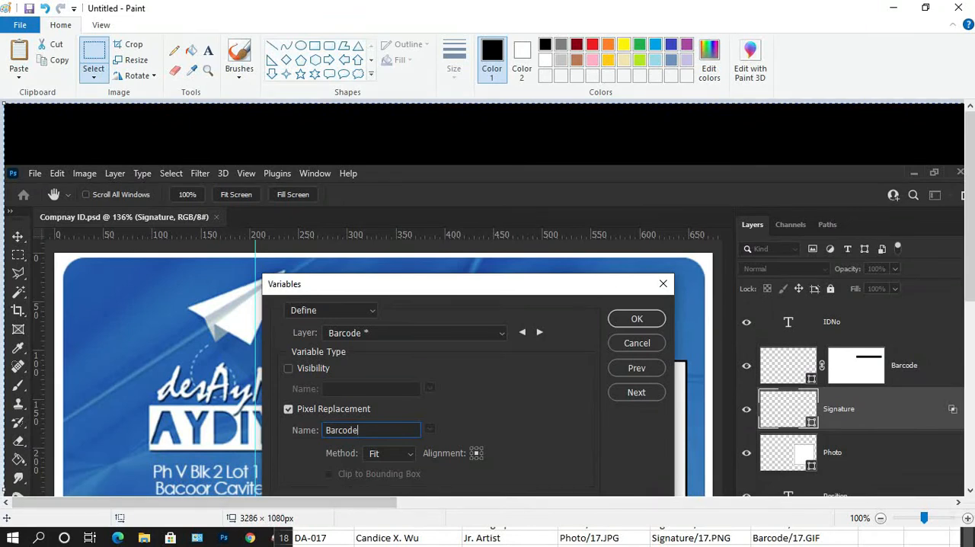
left_click(967, 518)
scroll(487, 352, "down", 5)
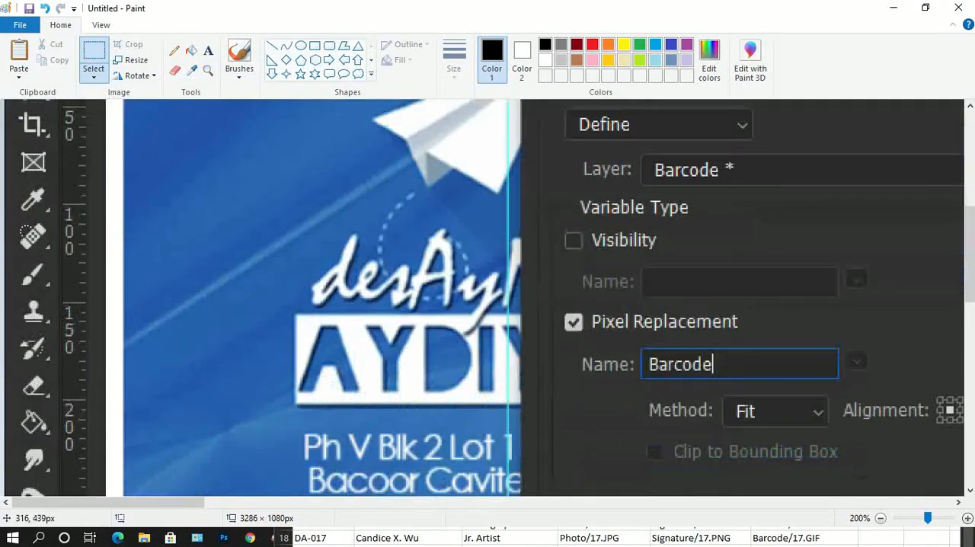
scroll(487, 297, "right", 5)
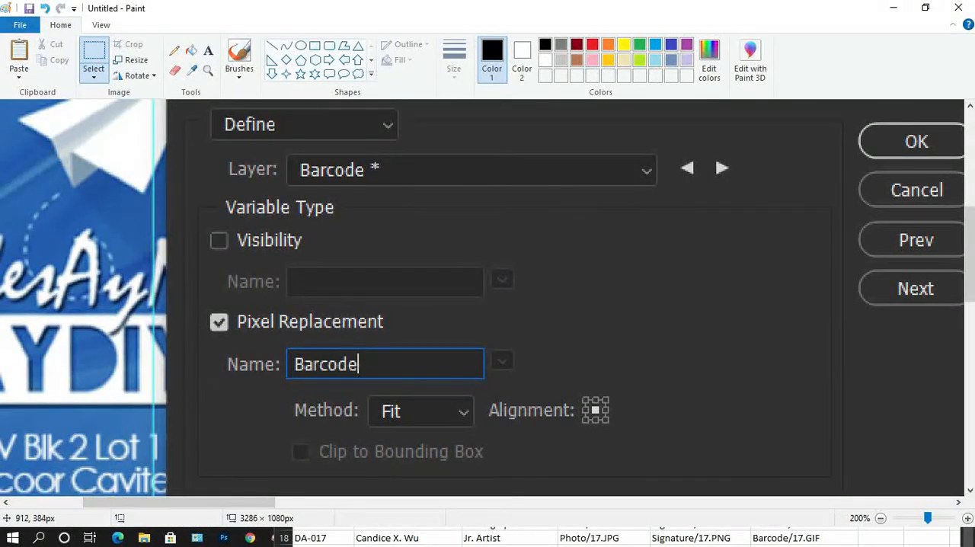
scroll(968, 259, "down", 1)
scroll(969, 259, "down", 1)
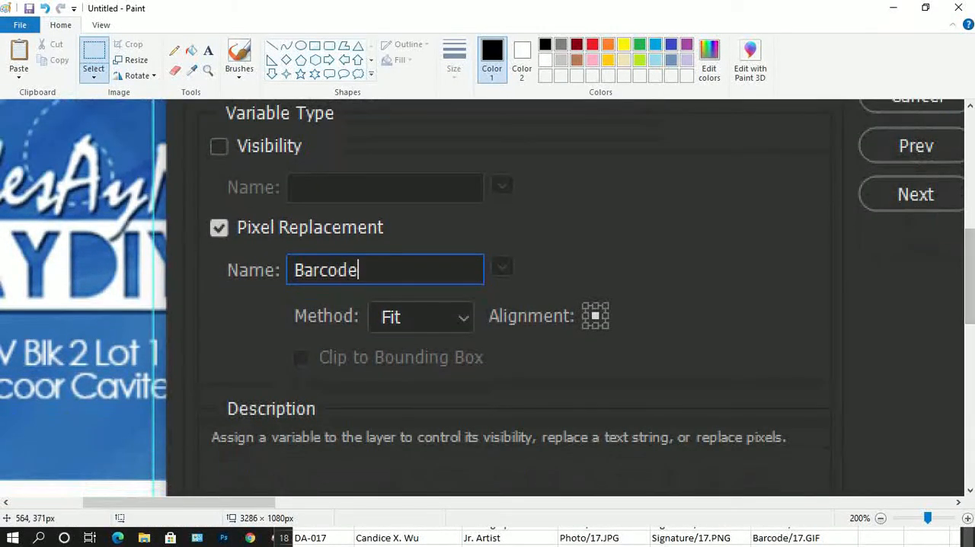
Step: Mark the Alignment control in the pasted screenshot with a red pencil stroke and return to Photoshop
left_click(175, 50)
left_click(593, 45)
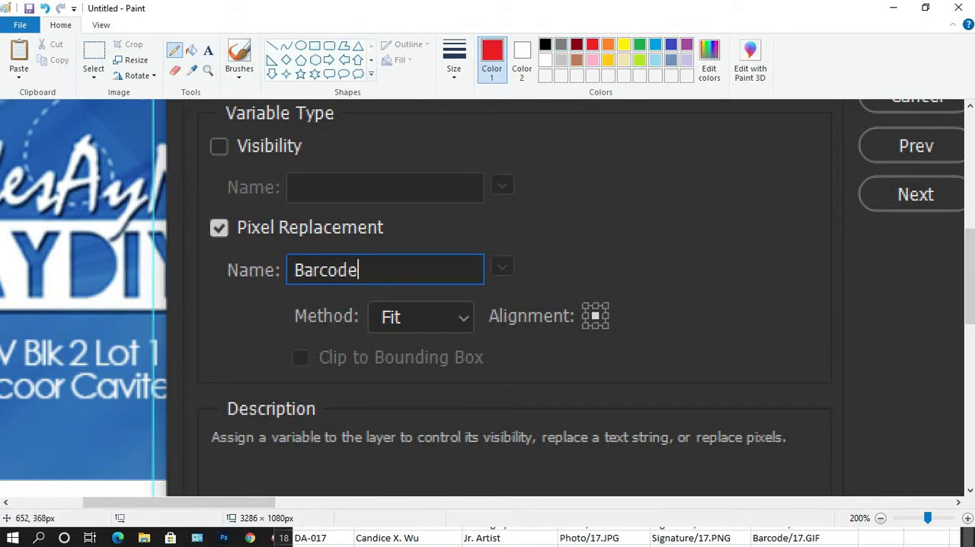
mouse_move(595, 315)
left_mouse_down()
mouse_move(624, 255)
mouse_move(681, 226)
left_mouse_up()
left_click(893, 7)
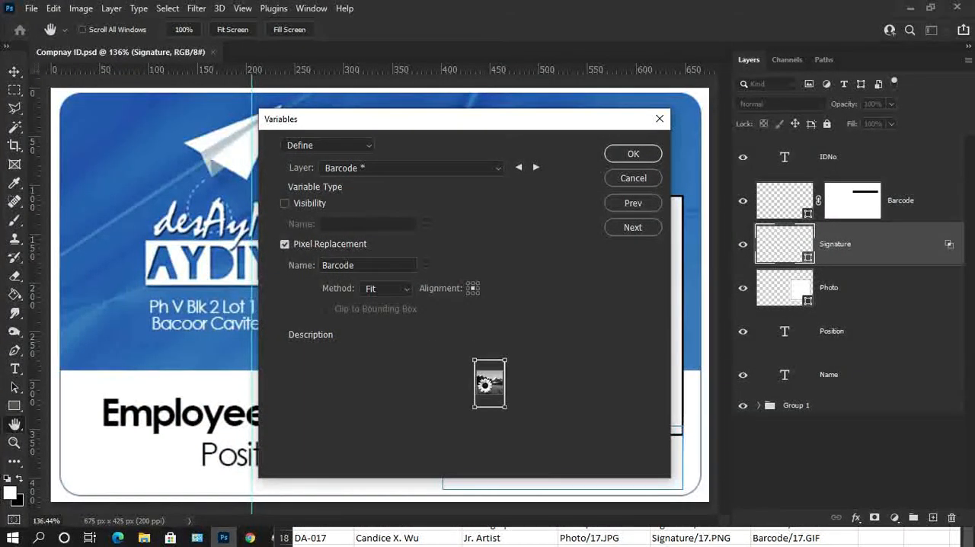
Step: Try the Fill and Conform replacement methods for the Barcode variable and set the method back to Fit
left_click(386, 289)
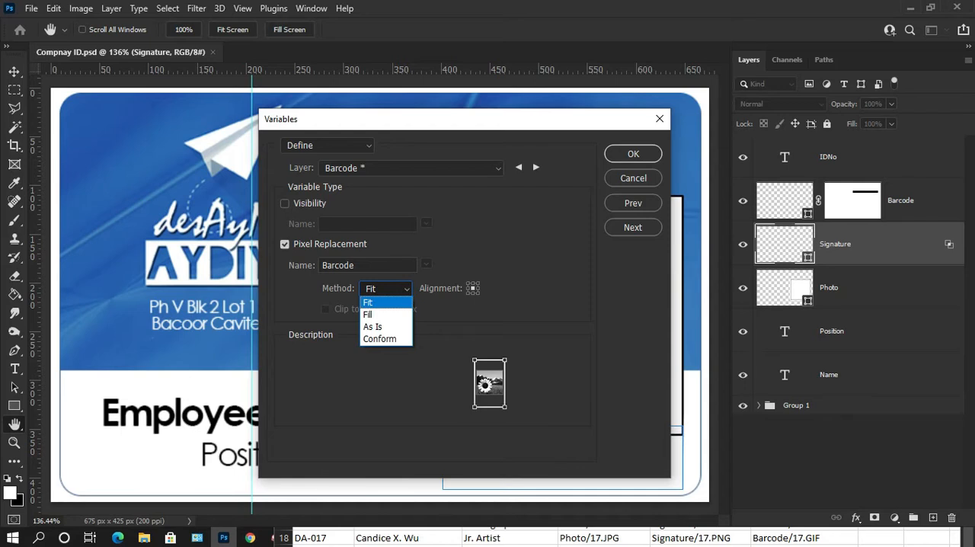
left_click(373, 314)
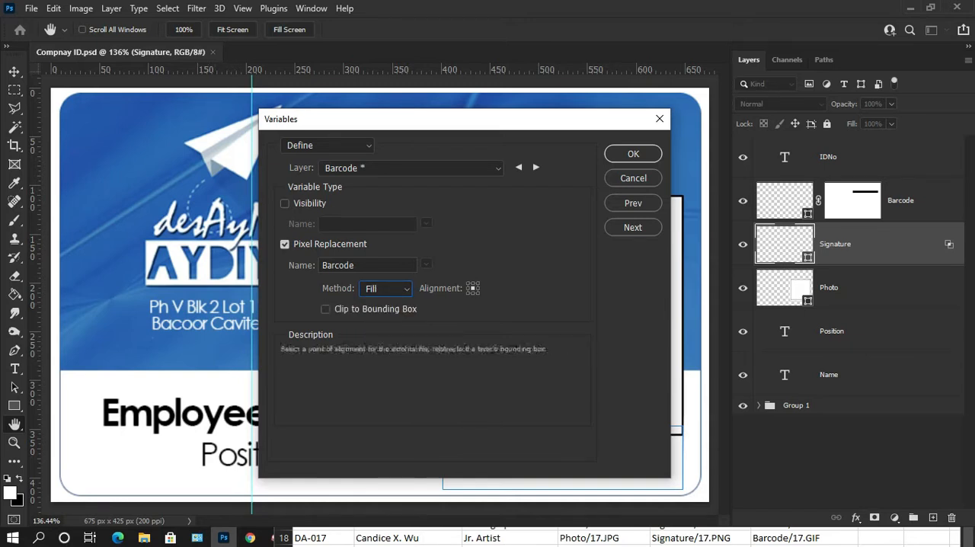
left_click(387, 289)
left_click(387, 289)
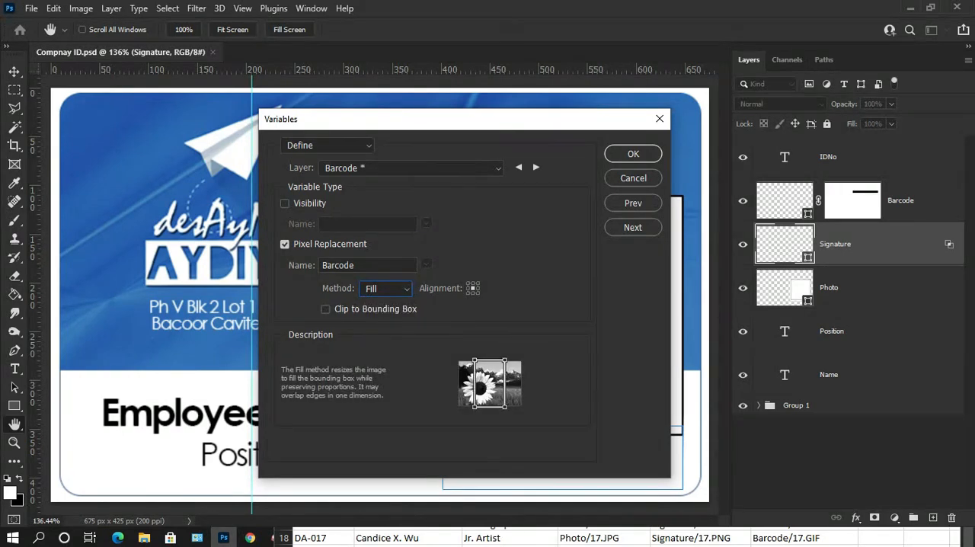
left_click(387, 288)
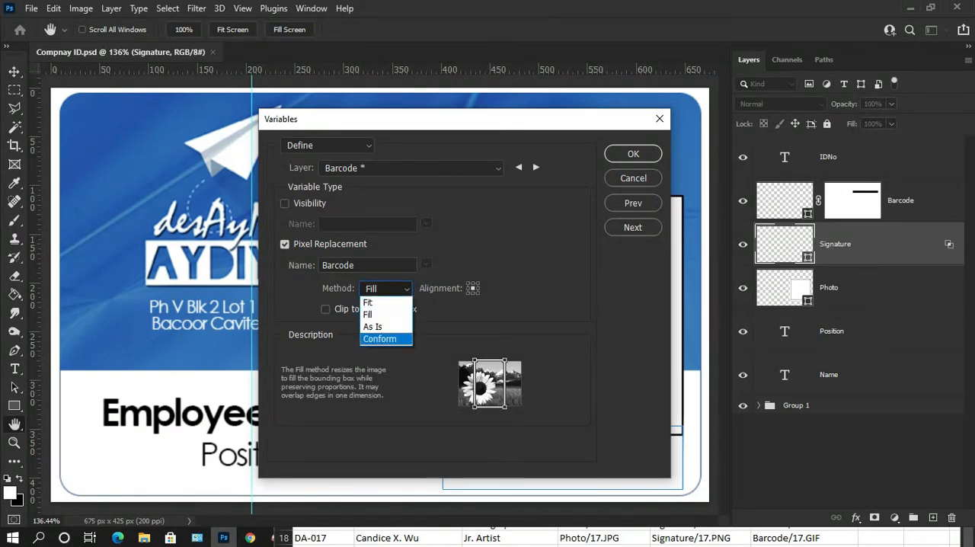
left_click(380, 338)
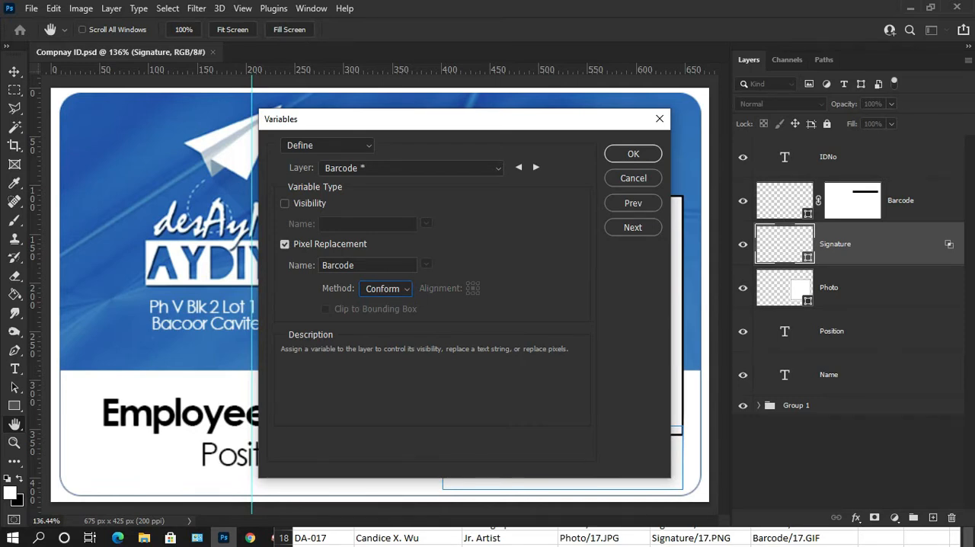
left_click(387, 288)
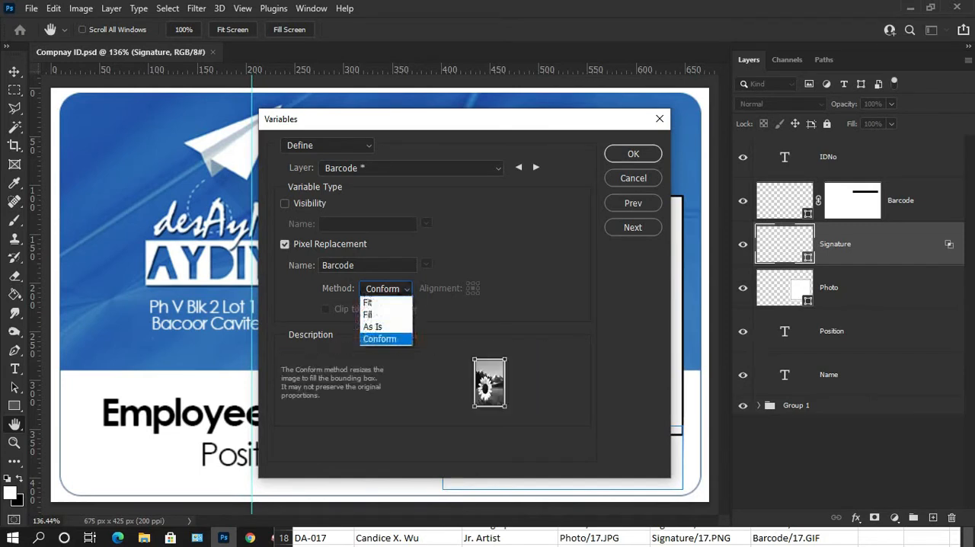
left_click(369, 302)
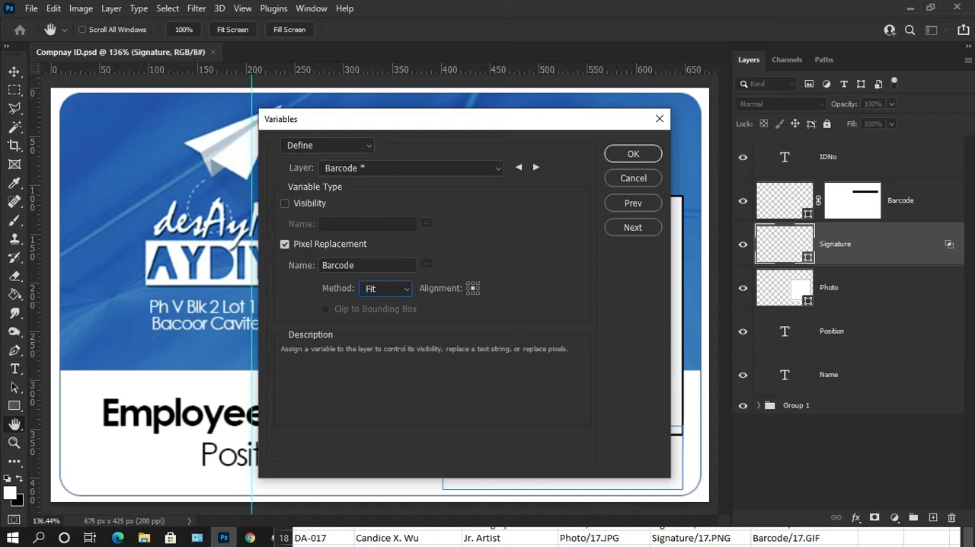
Step: Enable Pixel Replacement for the Signature layer and name its variable Signature
left_click(536, 166)
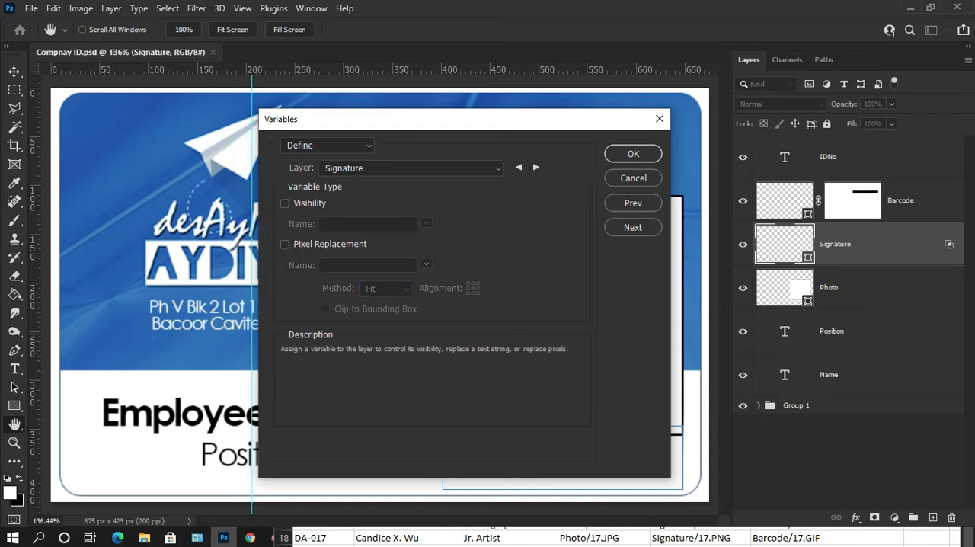
left_click(285, 244)
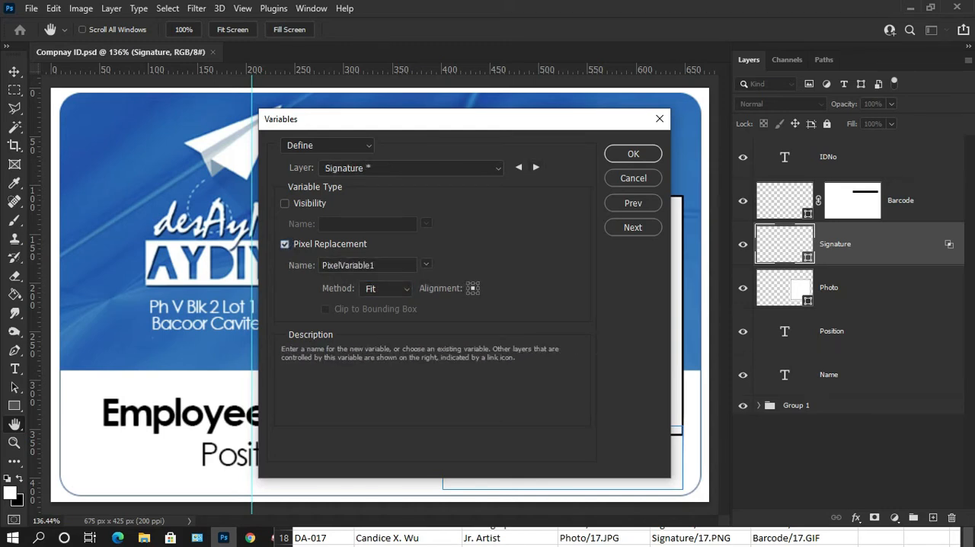
left_click_drag(378, 265, 311, 266)
type("Signature")
Step: Copy the Signature header from the EmployeesID sheet in Excel and paste it in Photoshop as the Signature layer's variable name
key("alt+Tab")
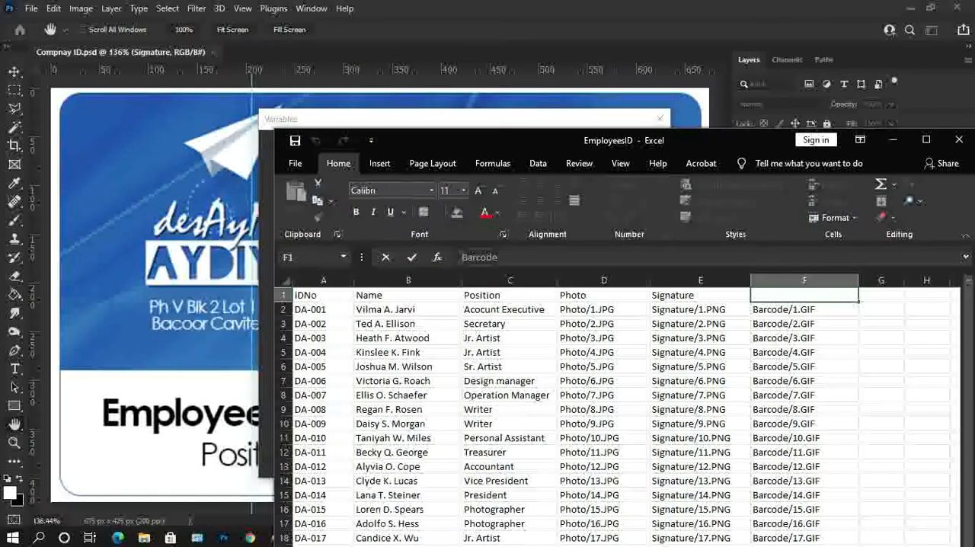
left_click(676, 294)
left_click_drag(512, 257, 459, 257)
key("ctrl+c")
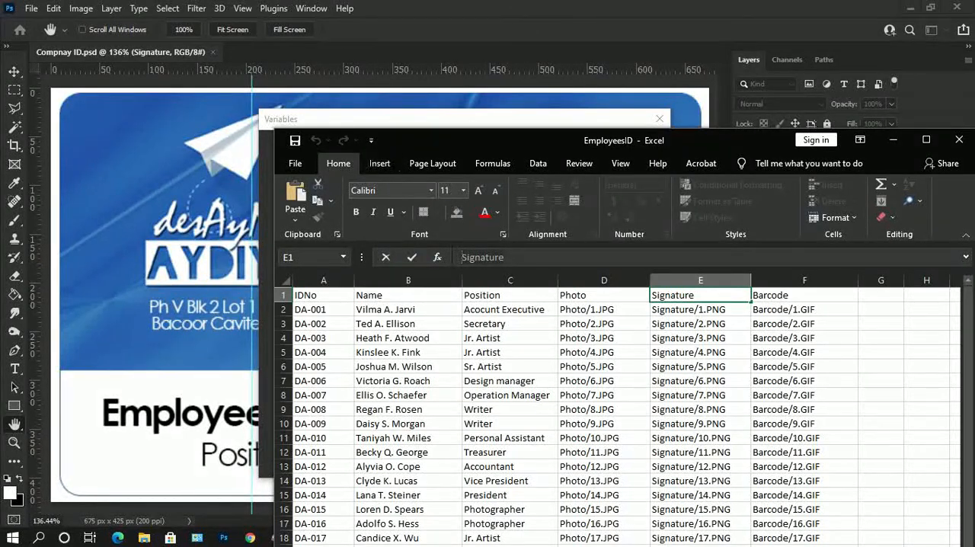
key("alt+Tab")
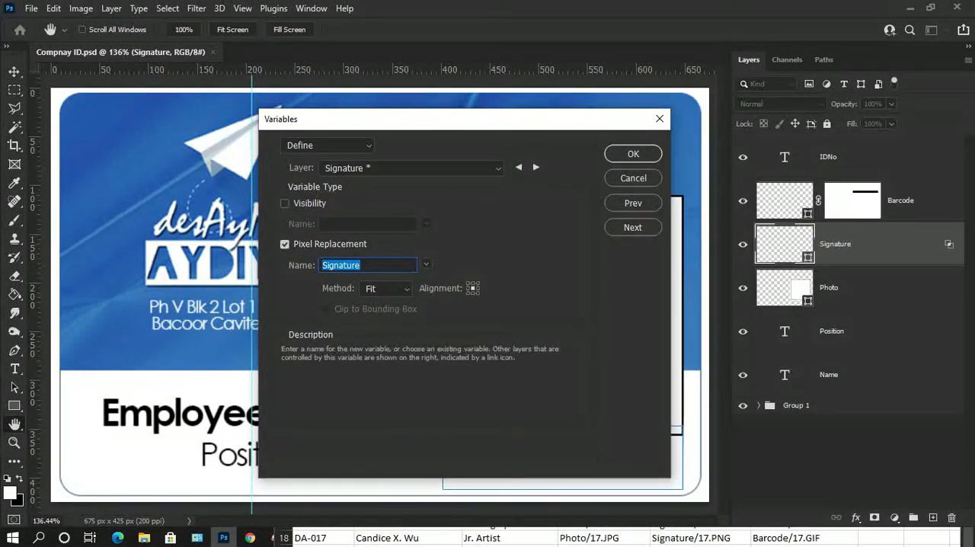
key("ctrl+v")
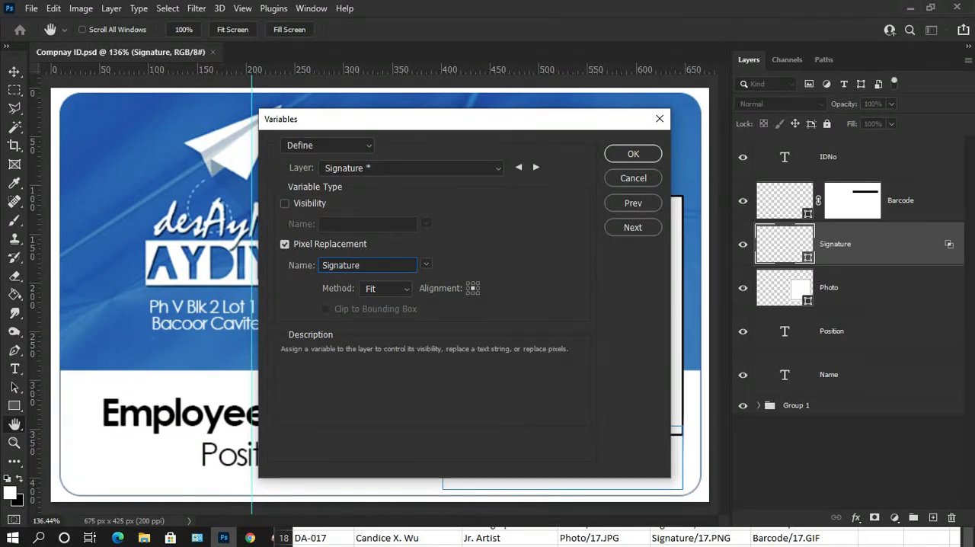
Step: Enable Pixel Replacement for the Photo layer and name its variable Photo
left_click(536, 167)
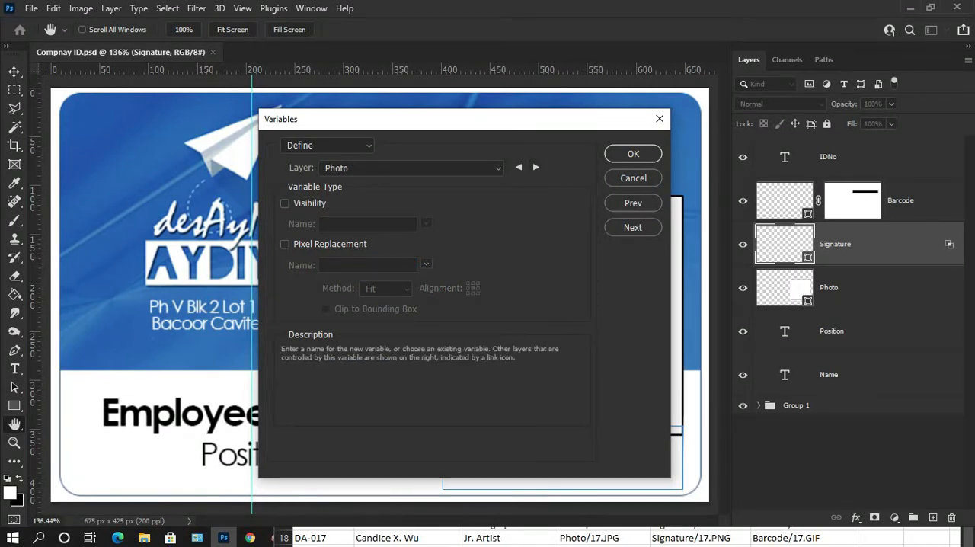
left_click(285, 244)
key("ctrl+a")
type("Photo")
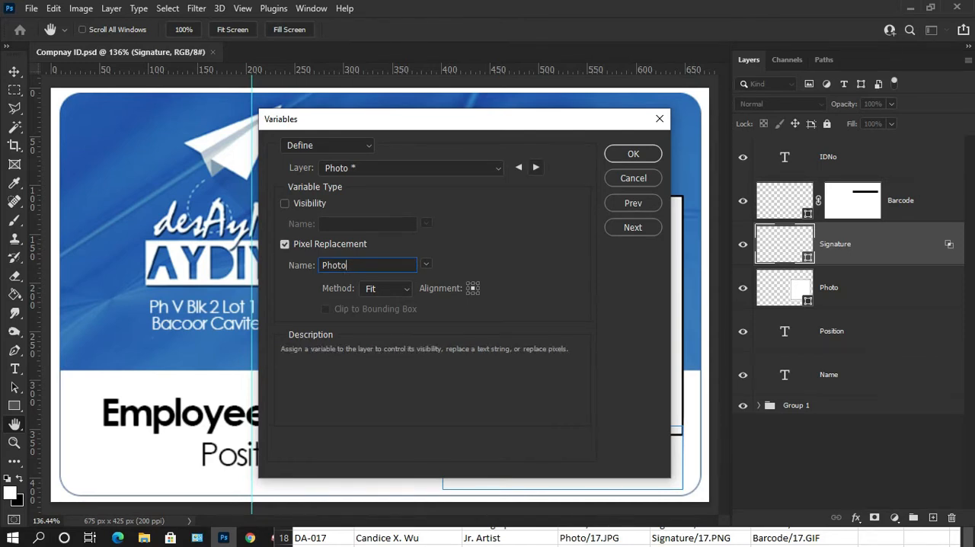
Step: Enable Text Replacement for the Position layer and name its variable with the Position header copied from the EmployeesID sheet in Excel
left_click(536, 168)
left_click(285, 244)
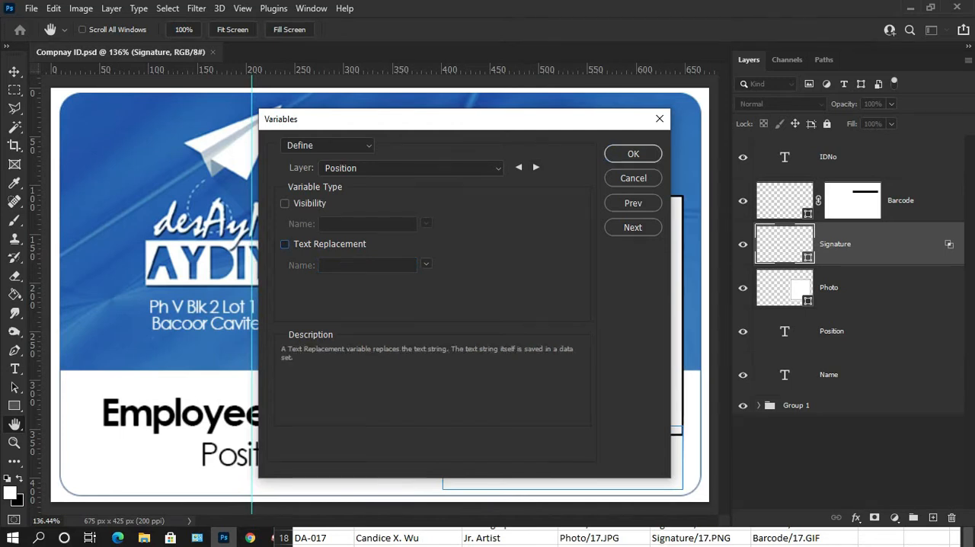
key("alt+Tab")
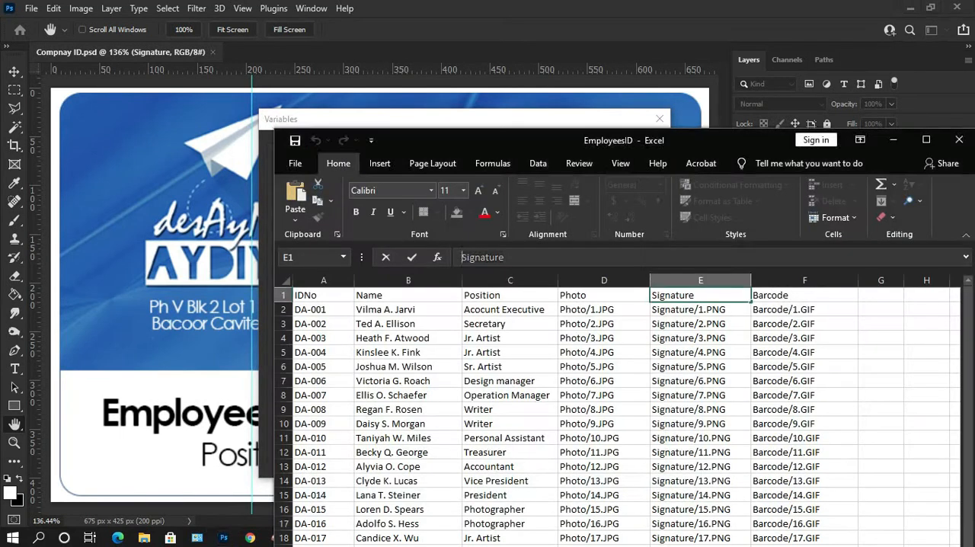
left_click(504, 309)
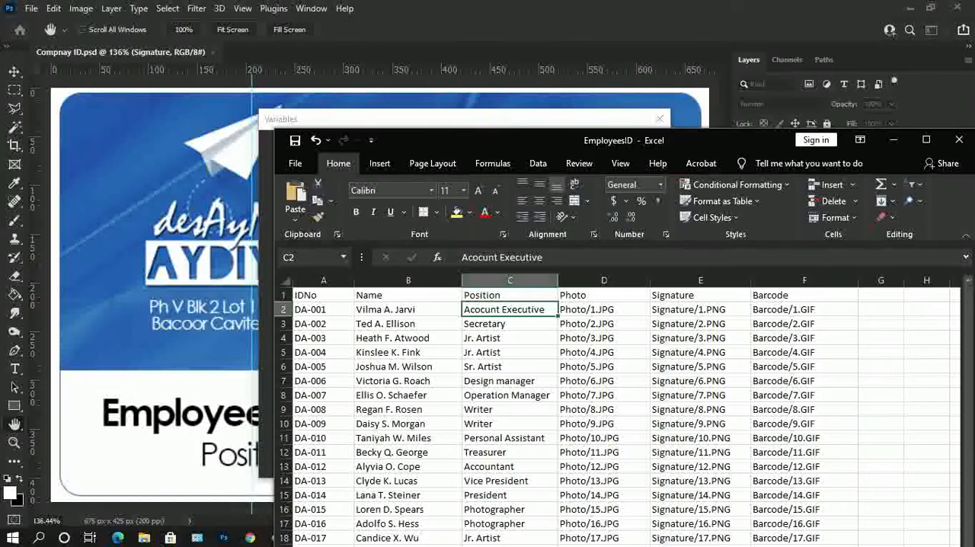
left_click(504, 296)
left_click_drag(502, 257, 459, 257)
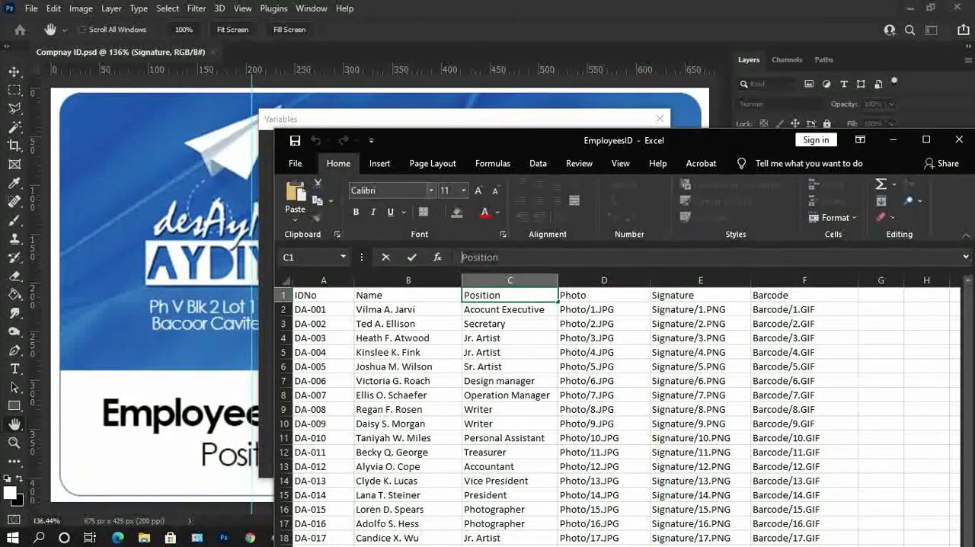
key("alt+Tab")
key("ctrl+a")
key("ctrl+v")
Step: Enable Text Replacement for the Name layer and name its variable with the Name header copied from the Excel sheet
left_click(536, 166)
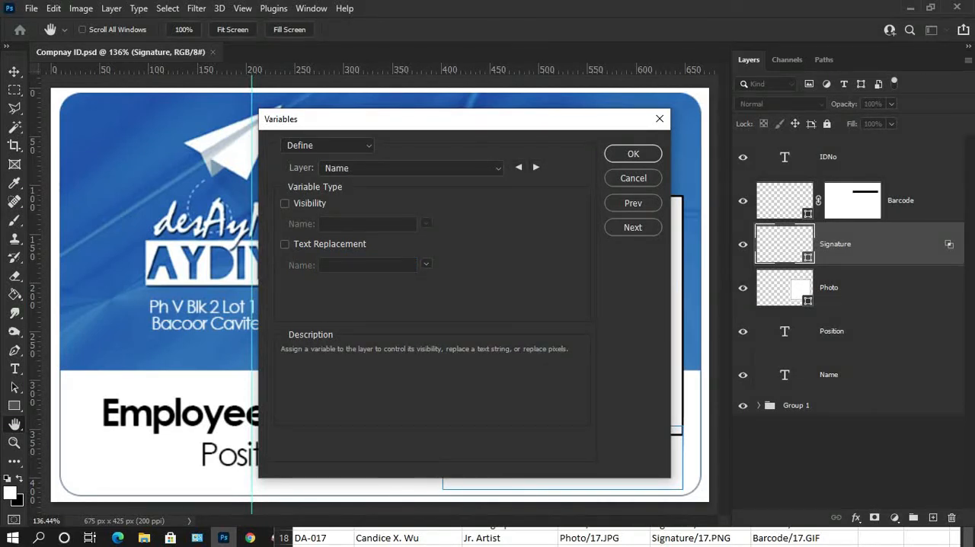
left_click(284, 245)
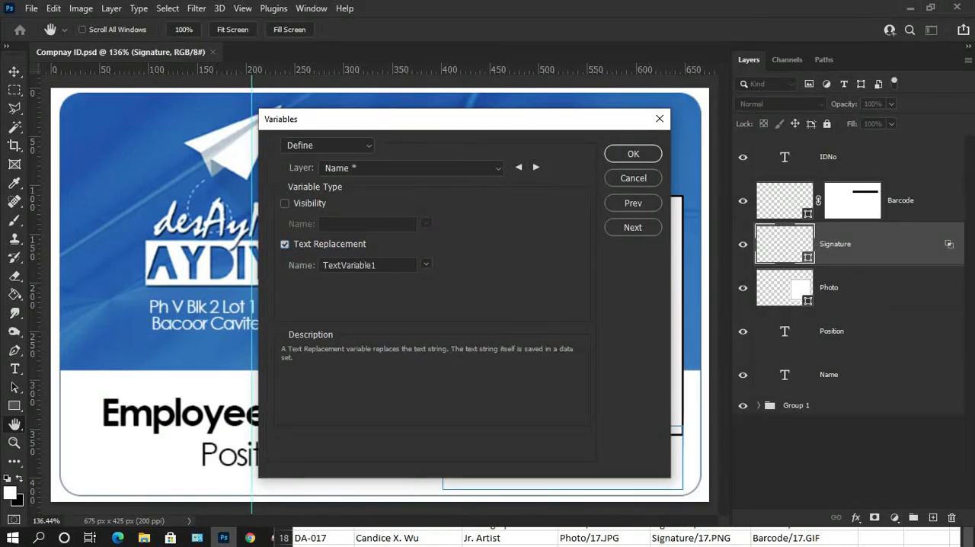
key("alt+Tab")
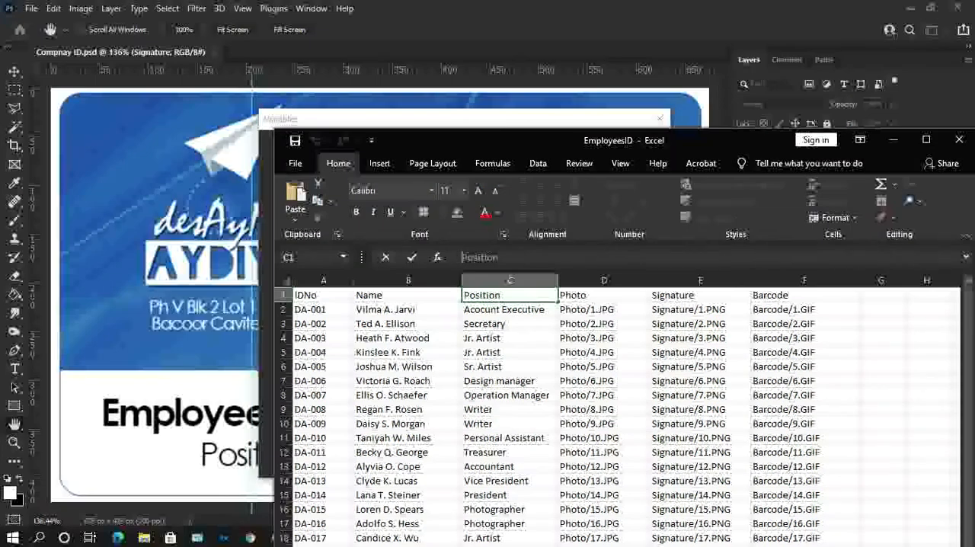
key("Left")
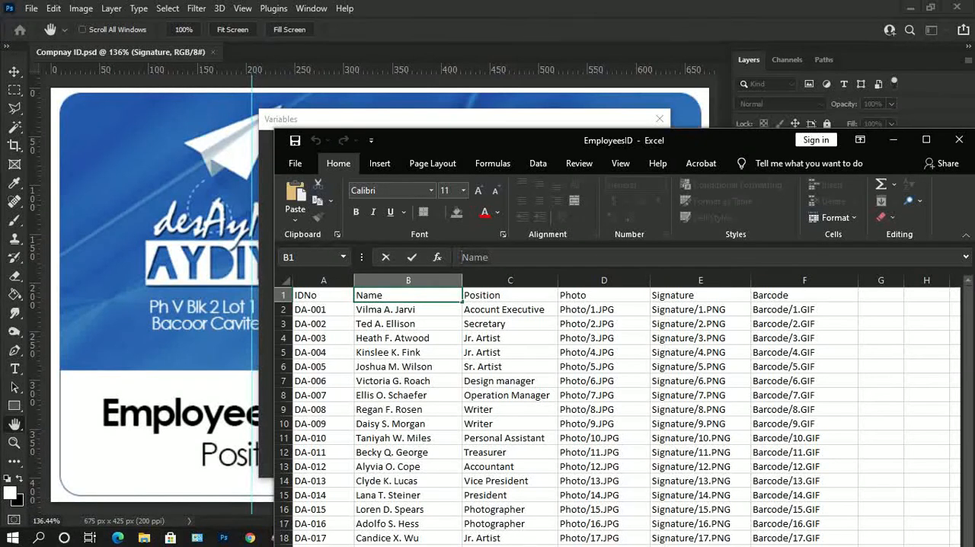
key("alt+Tab")
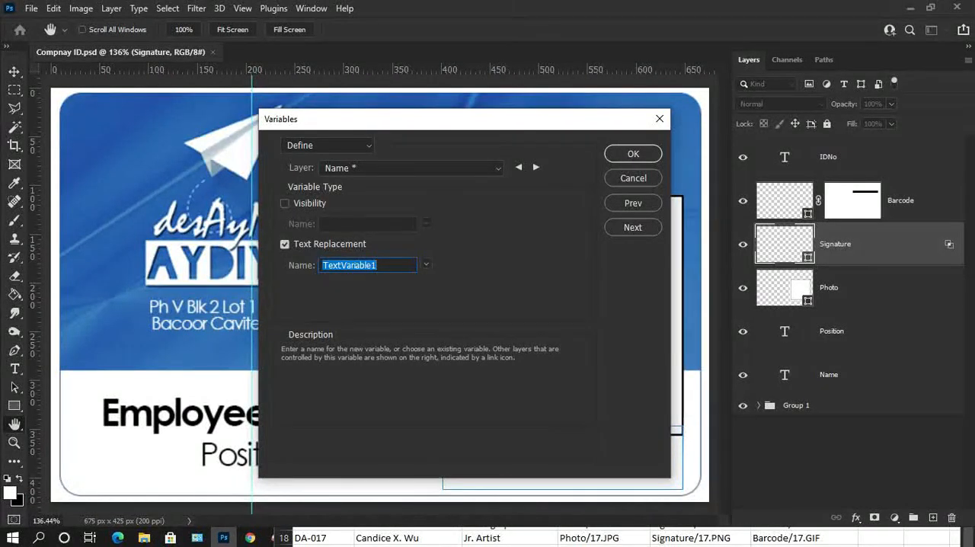
key("ctrl+v")
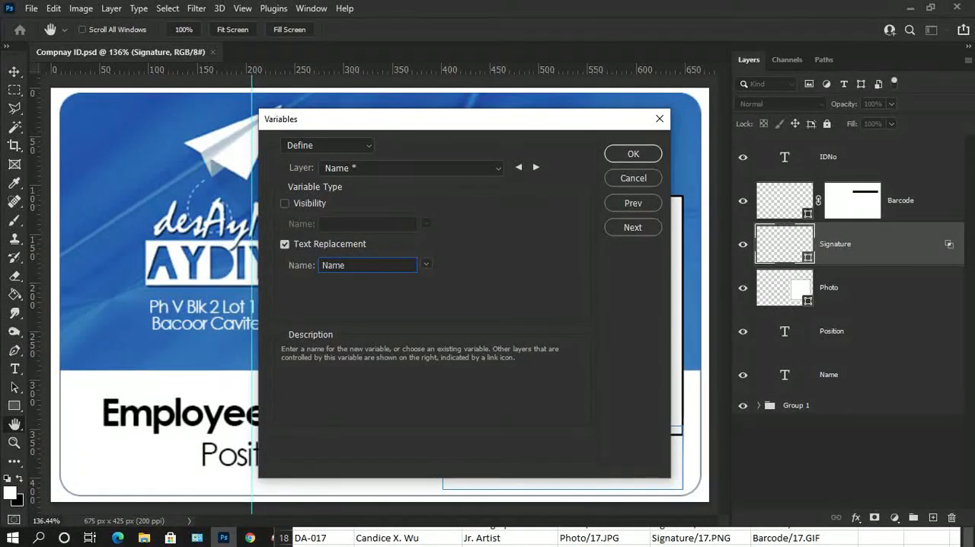
Step: Advance the Variables dialog to Data Sets and close the EmployeesID workbook in Excel without saving its changes
left_click_drag(487, 125, 474, 92)
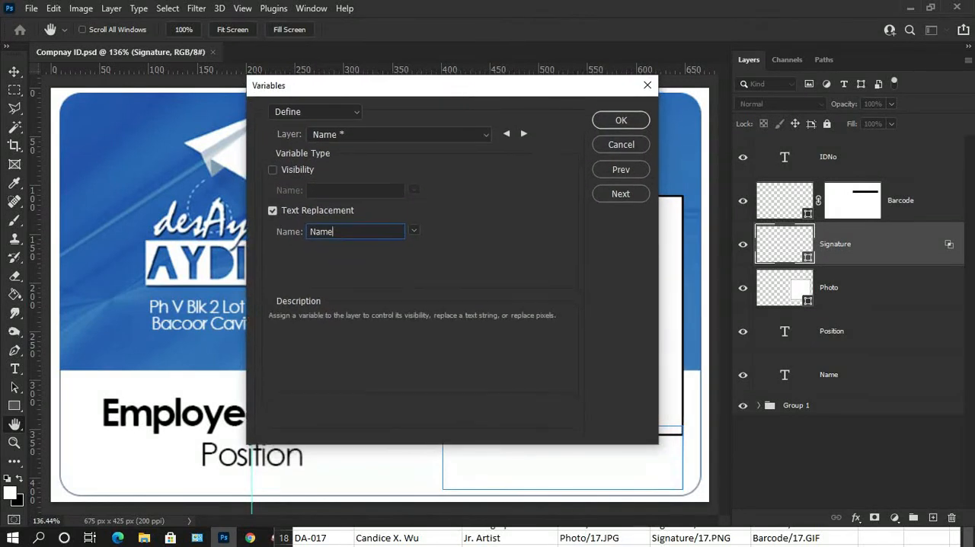
left_click(621, 194)
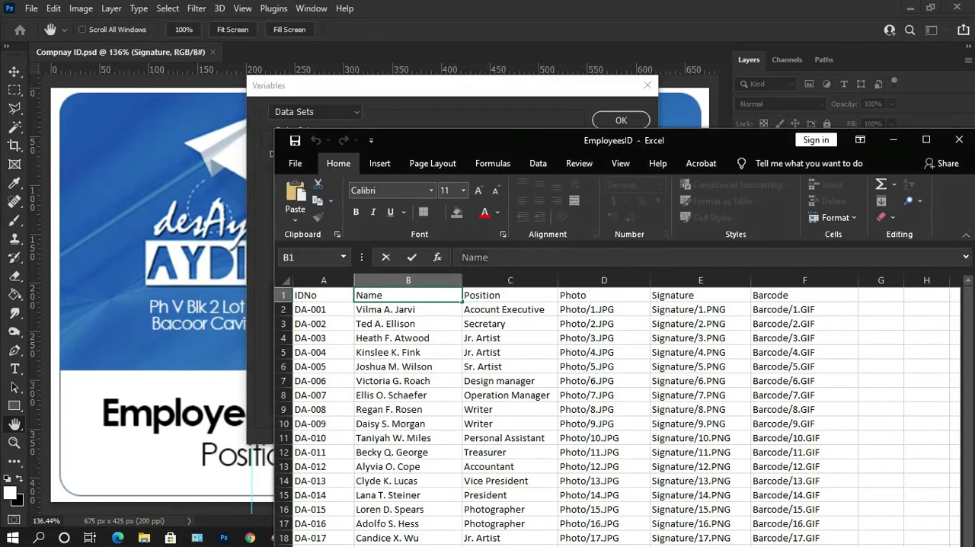
left_click_drag(532, 139, 342, 104)
left_click(768, 104)
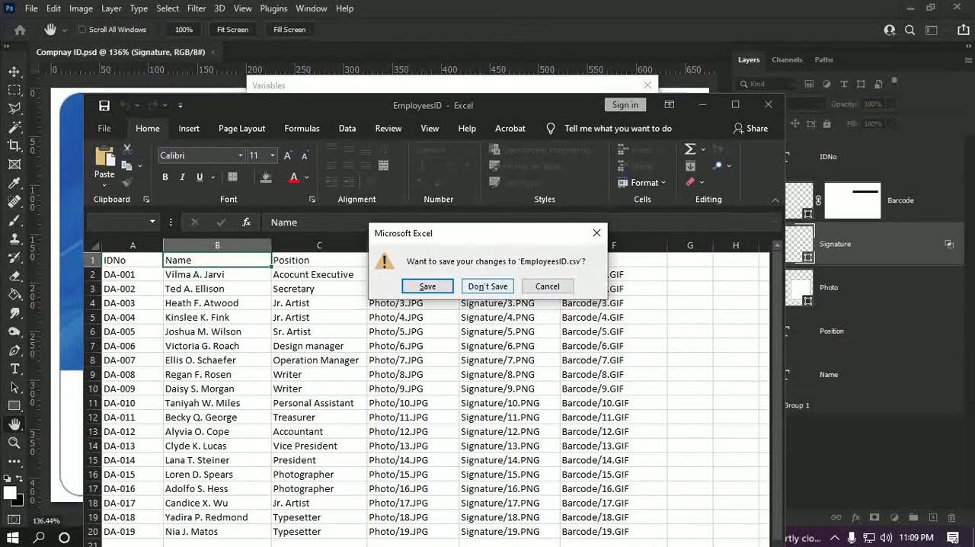
left_click(488, 286)
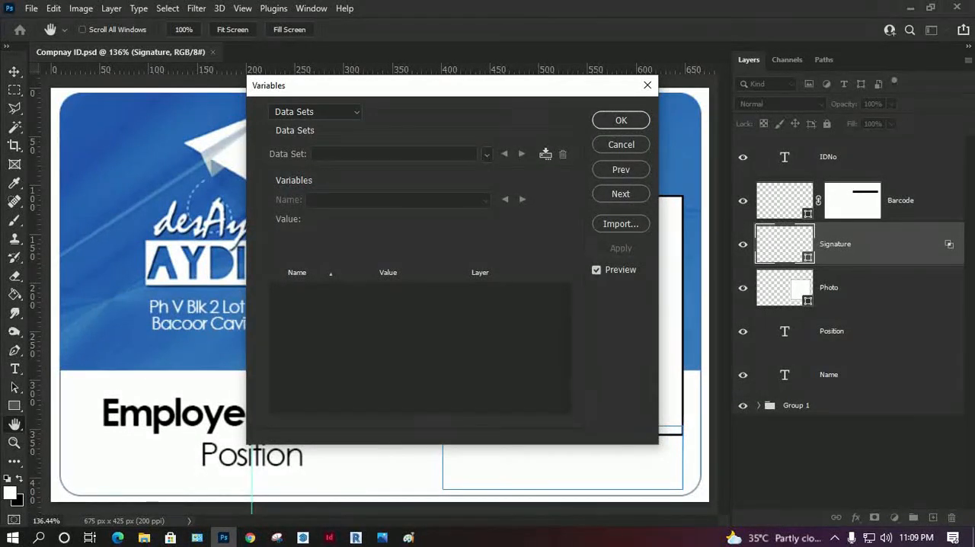
Step: Import EmployeesID.csv from the ID Card folder as data sets, with Automatic encoding and Replace Existing Data Sets enabled
left_click_drag(459, 90, 488, 90)
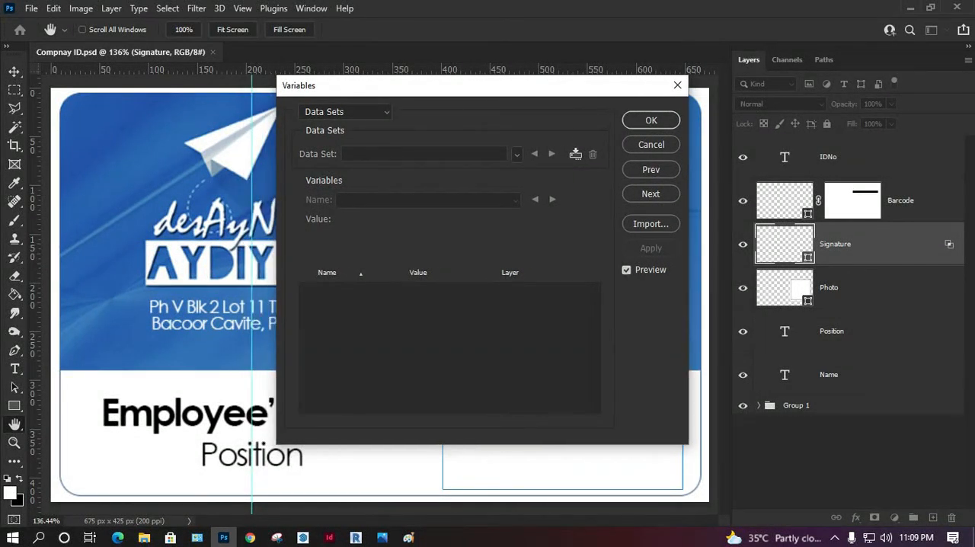
left_click(650, 223)
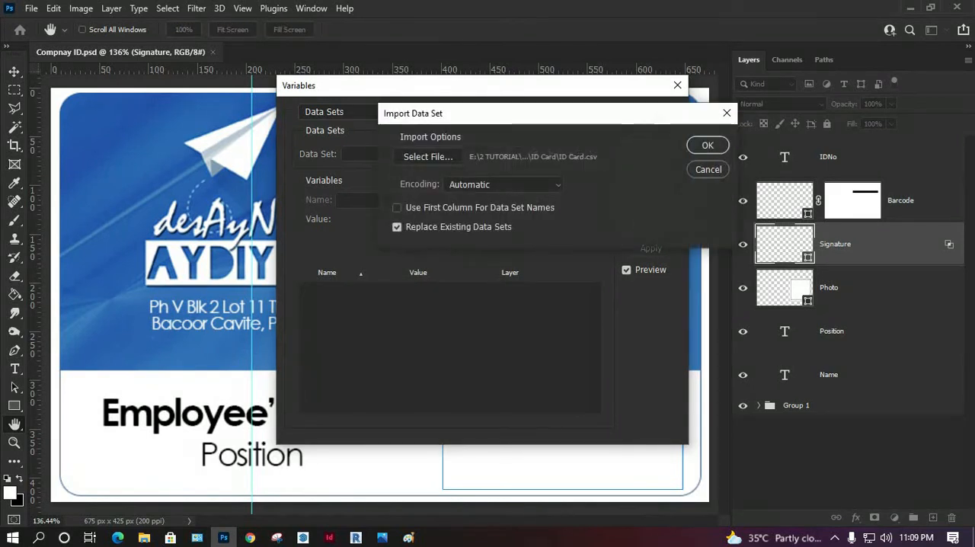
left_click(428, 156)
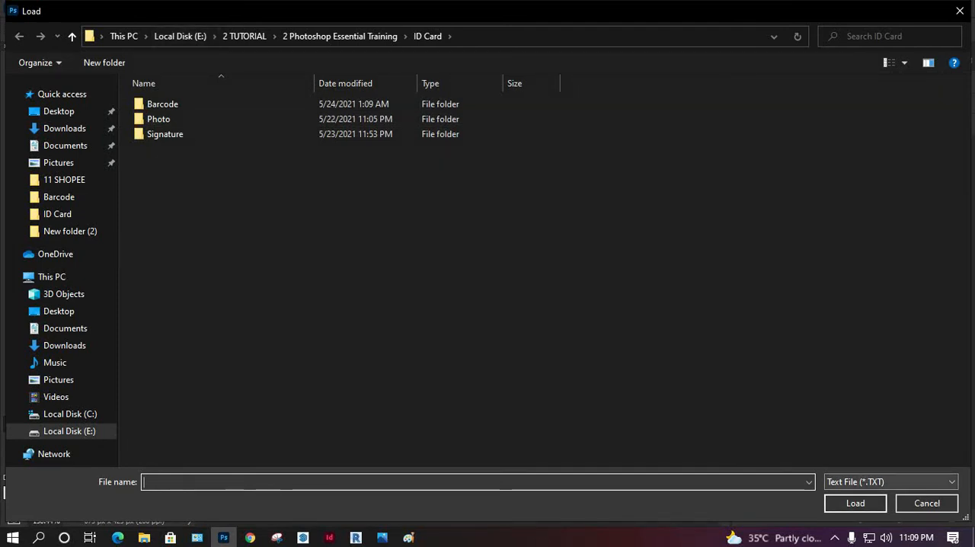
left_click(891, 481)
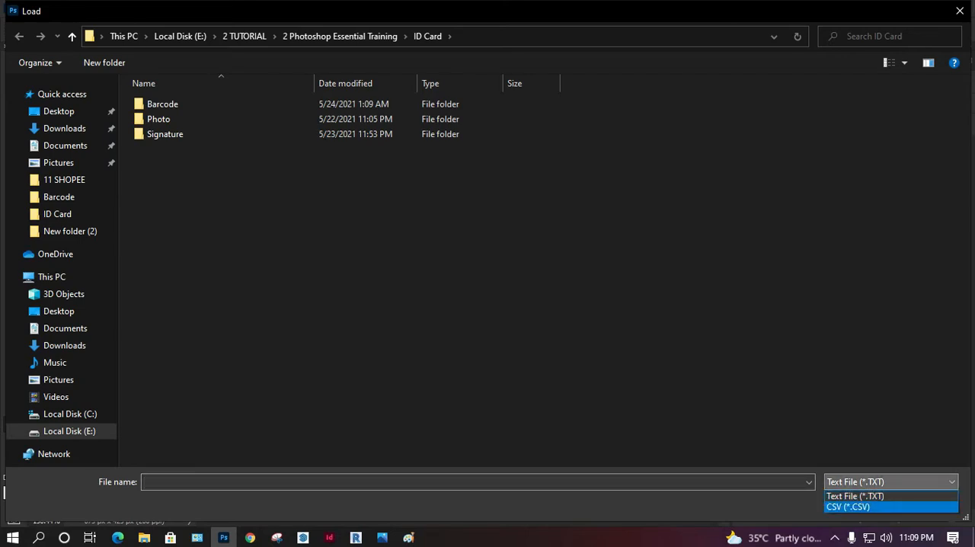
left_click(849, 507)
left_click(172, 149)
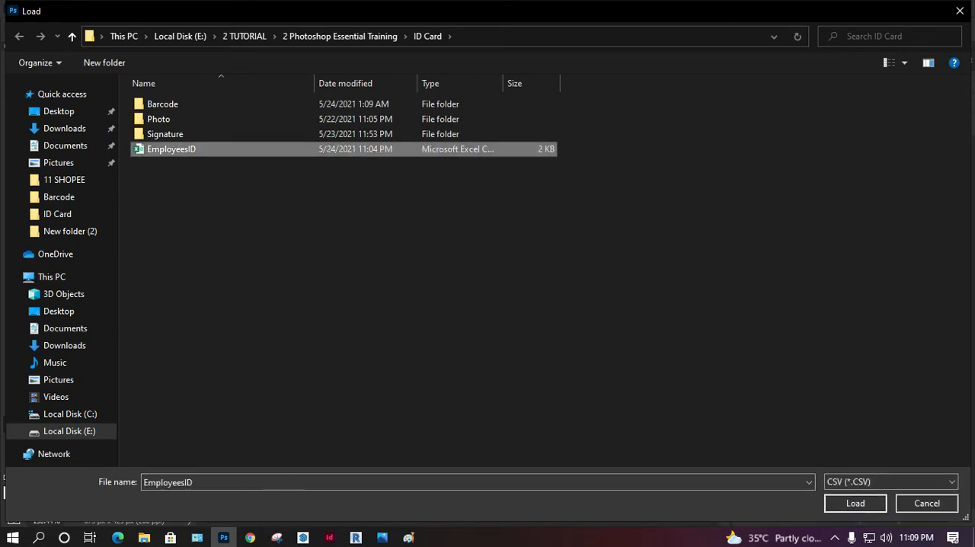
left_click(854, 502)
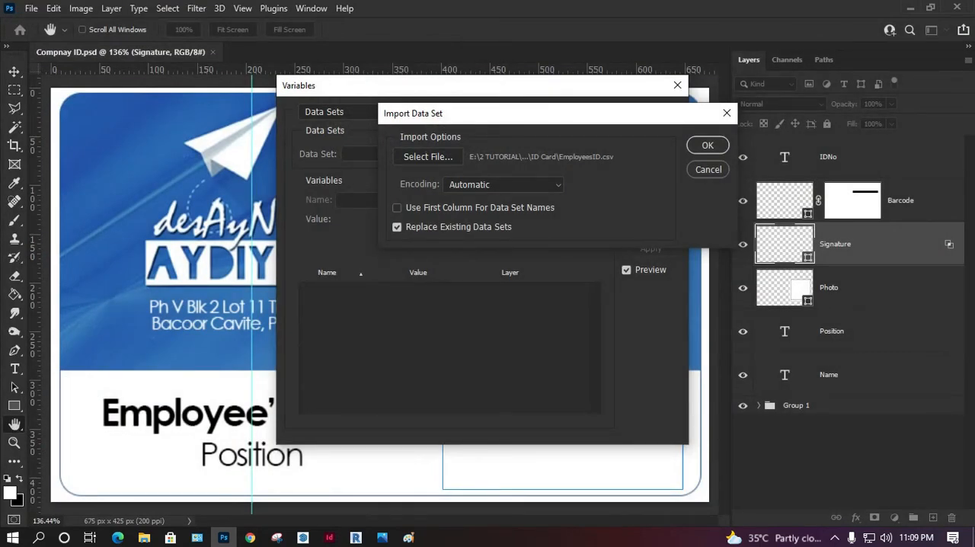
left_click_drag(611, 112, 542, 89)
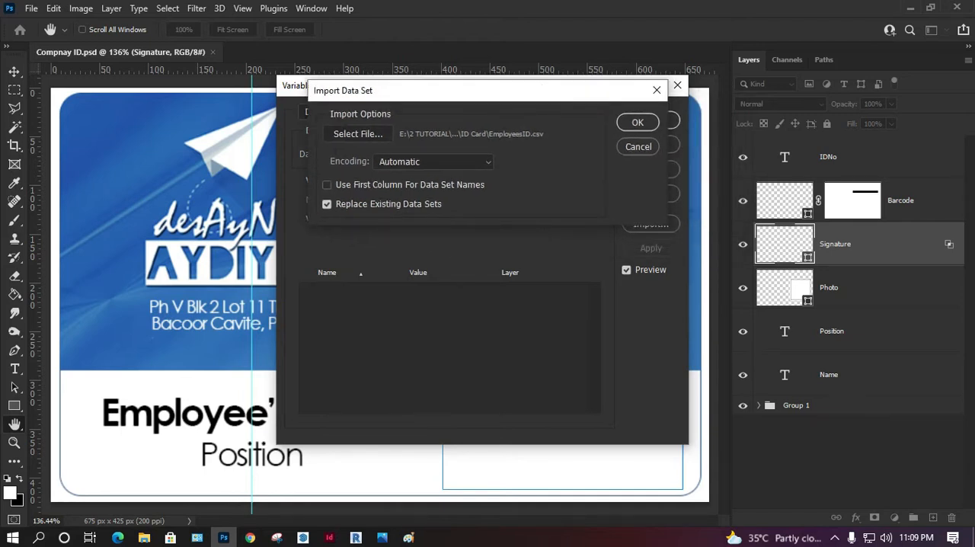
left_click(637, 123)
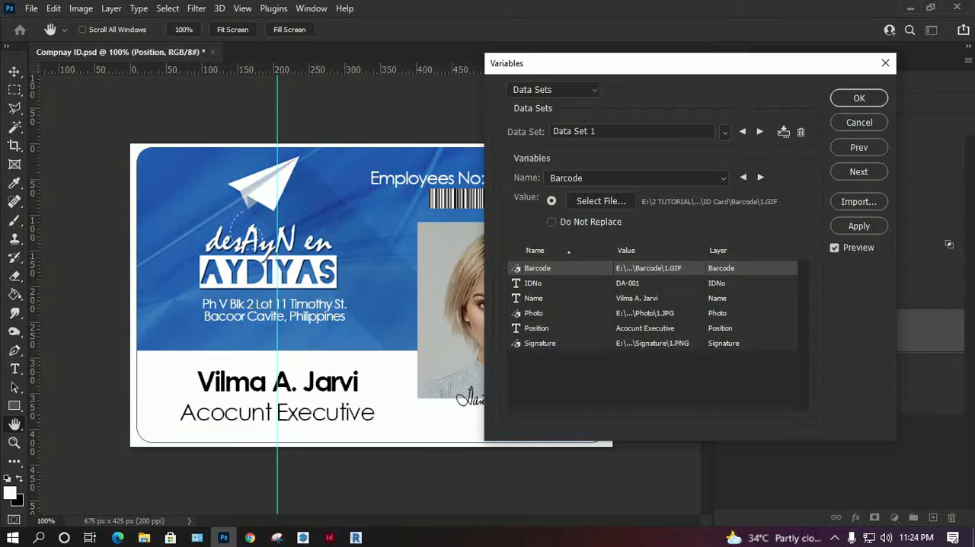
Step: Move the Variables dialog clear of the card to inspect the Data Set 1 preview, and accept the dialog
left_click_drag(618, 64, 322, 290)
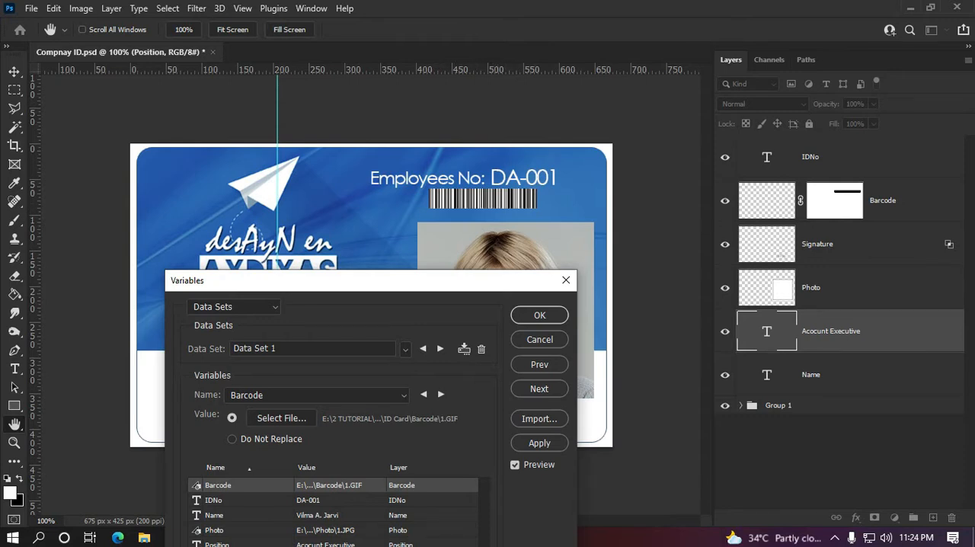
left_click_drag(446, 284, 411, 246)
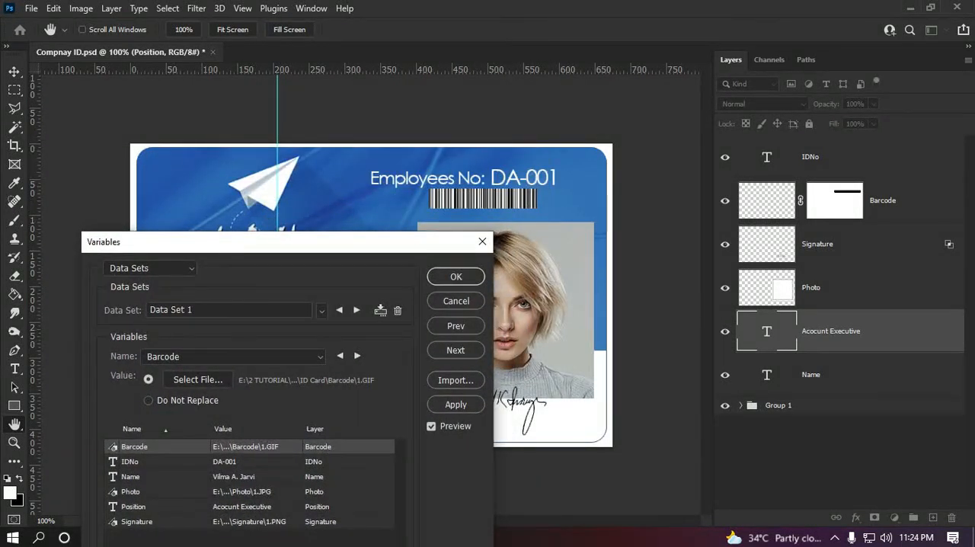
left_click_drag(412, 246, 304, 265)
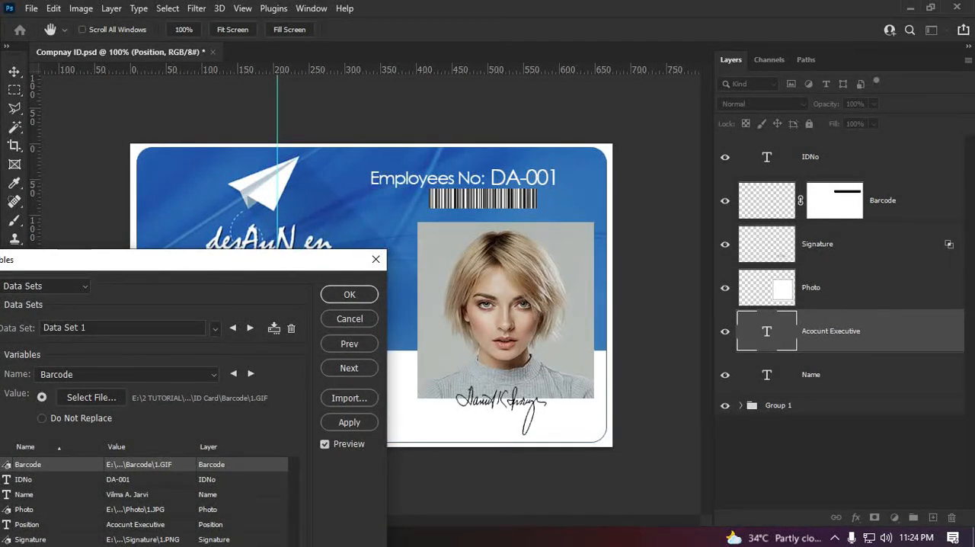
left_click(349, 295)
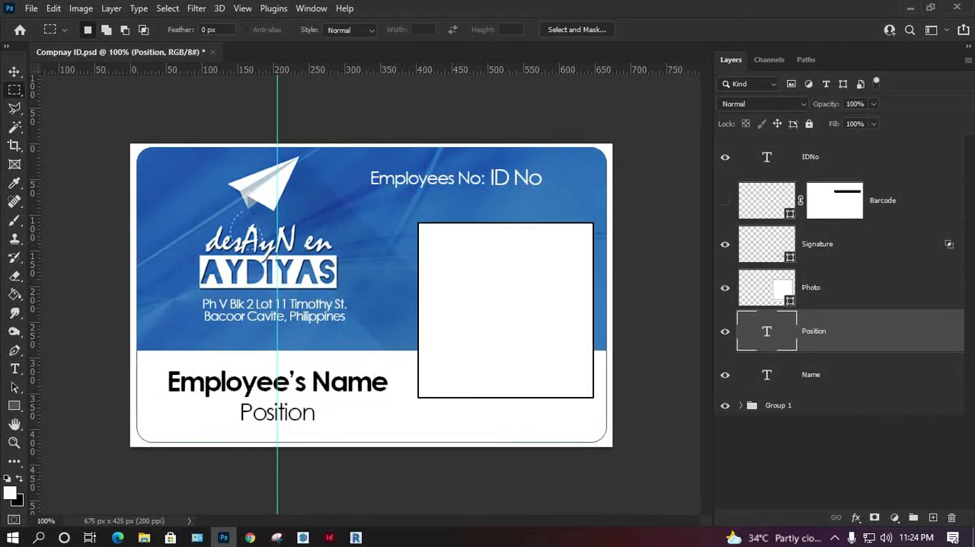
Step: Display the Barcode layer's shape properties and give the shape a solid black stroke
double_click(767, 200)
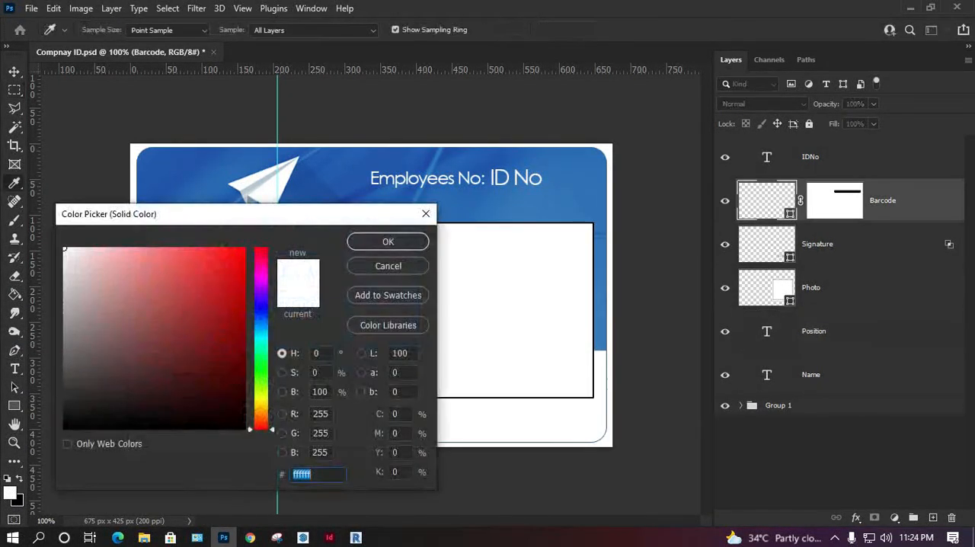
left_click(387, 265)
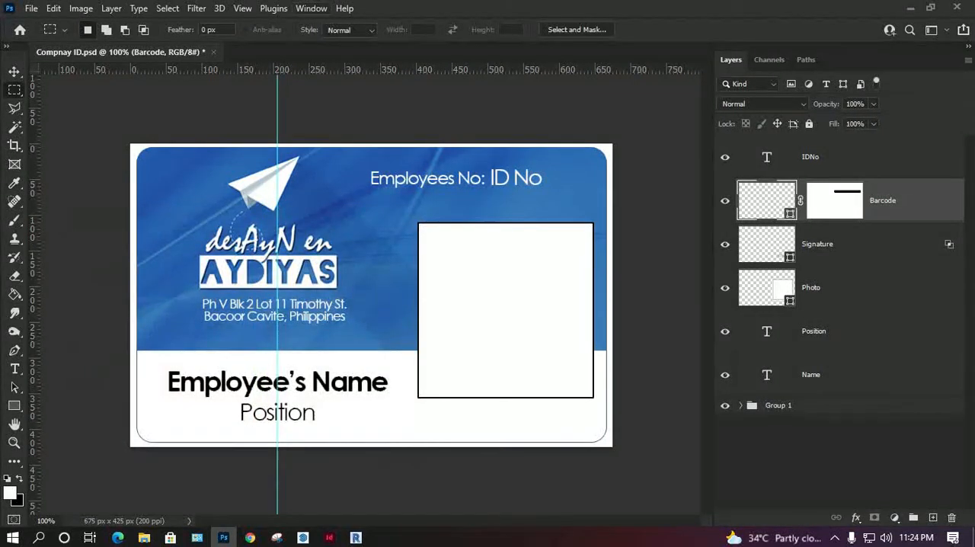
left_click(312, 8)
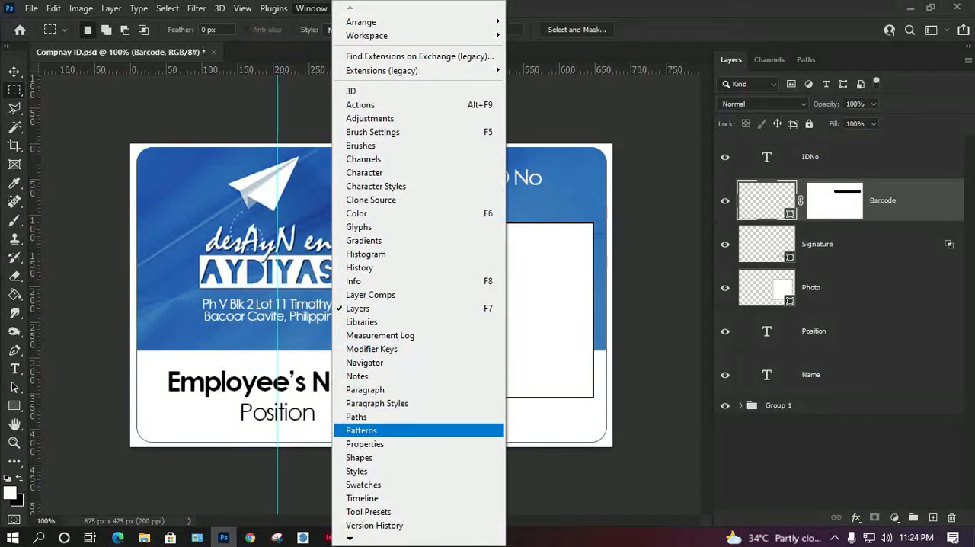
left_click(364, 443)
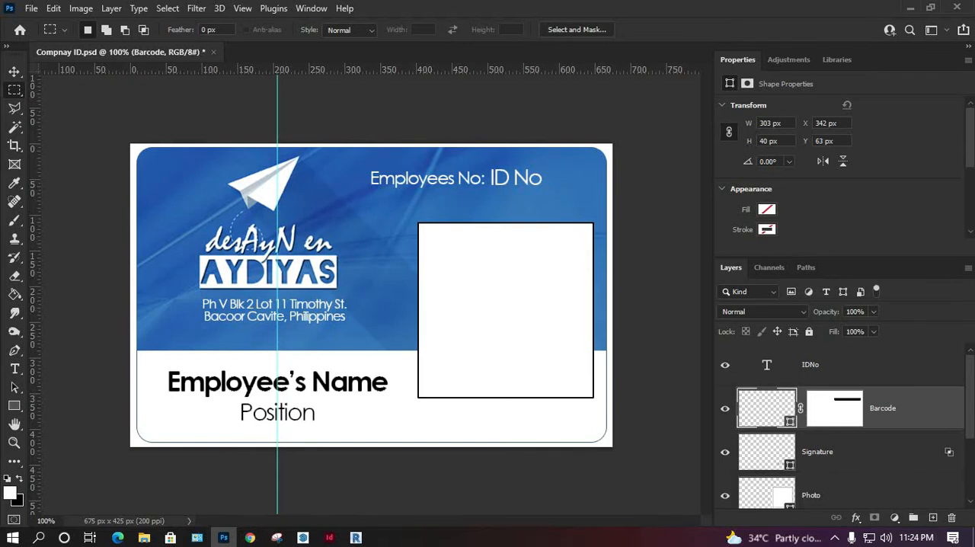
double_click(767, 408)
left_click(388, 266)
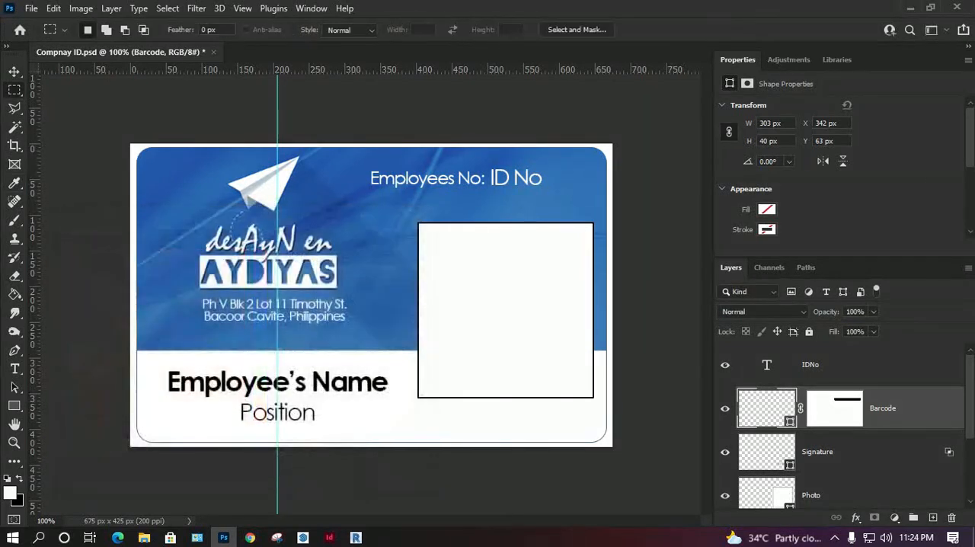
left_click(766, 209)
left_click(744, 305)
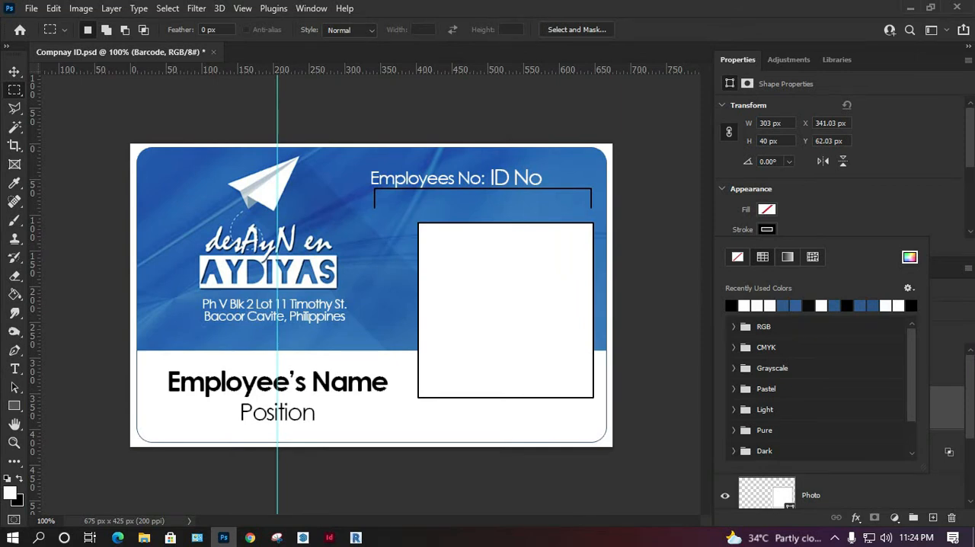
left_click(673, 199)
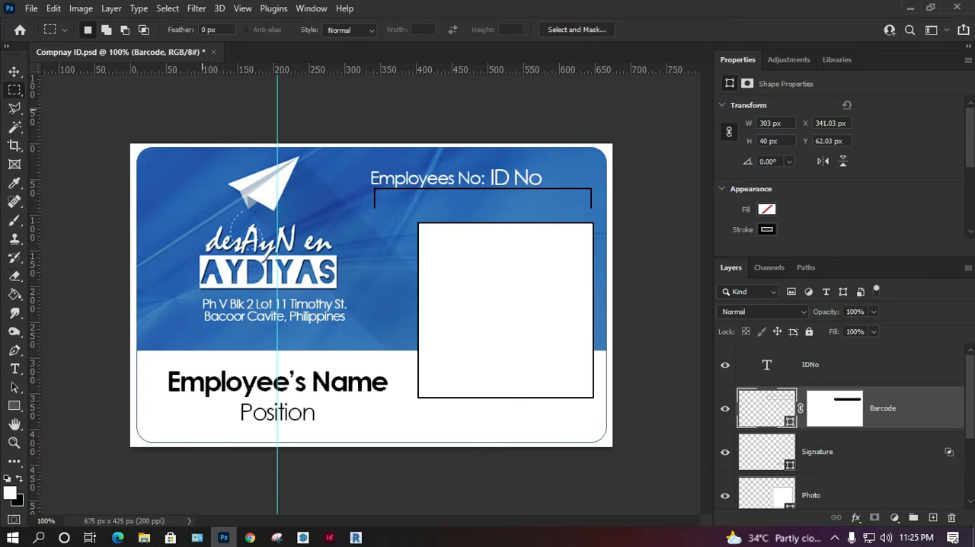
Step: Set the pixel replacement method of the Barcode variable to Fill and preview Data Set 1 on the card
left_click(81, 8)
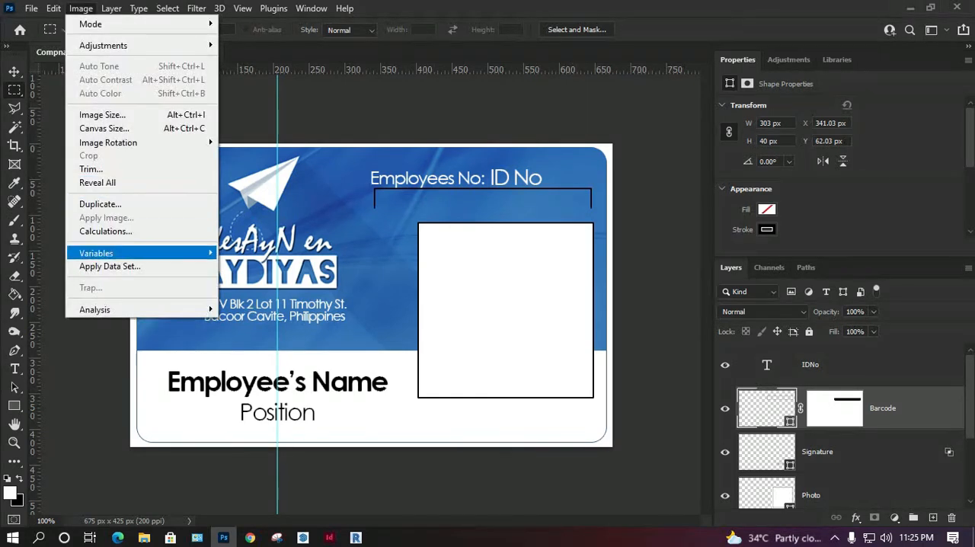
mouse_move(152, 252)
left_click(236, 248)
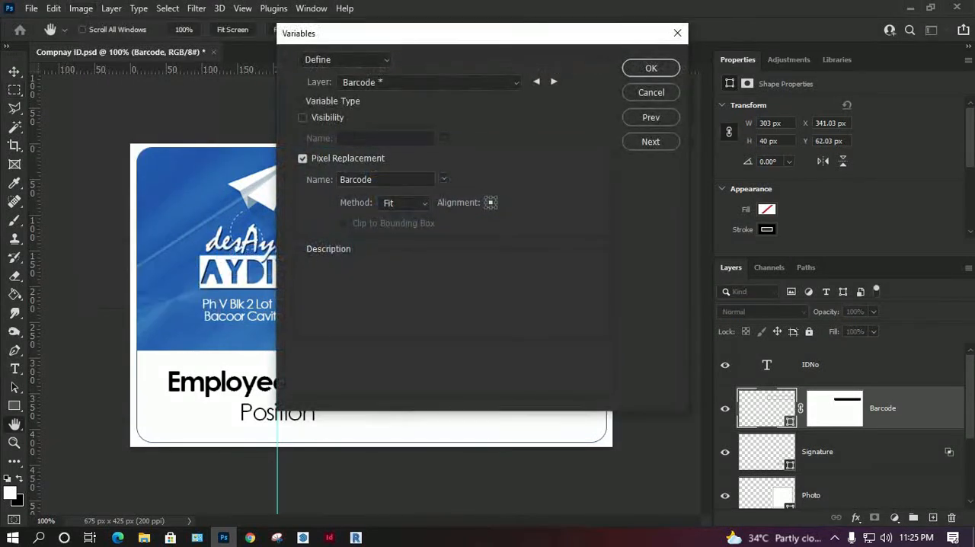
left_click_drag(441, 32, 615, 37)
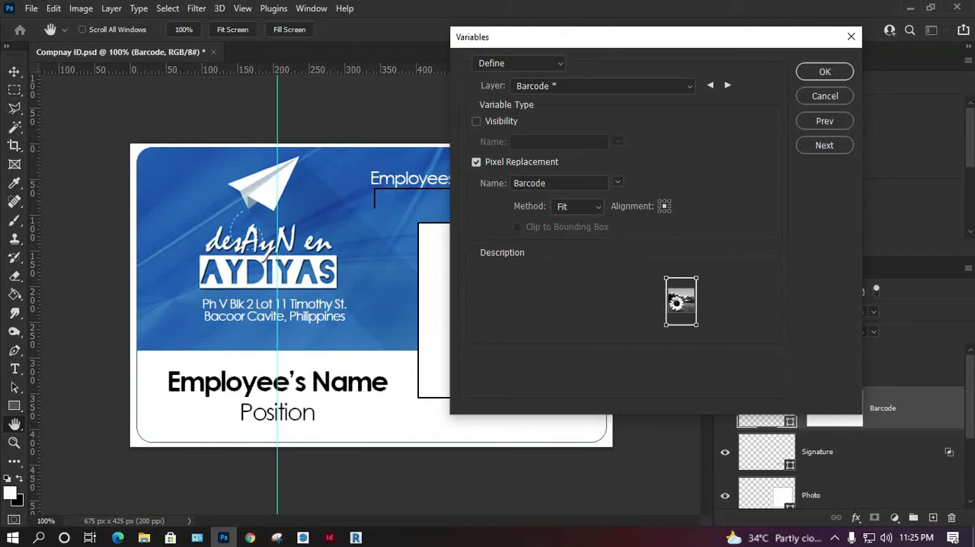
left_click(579, 206)
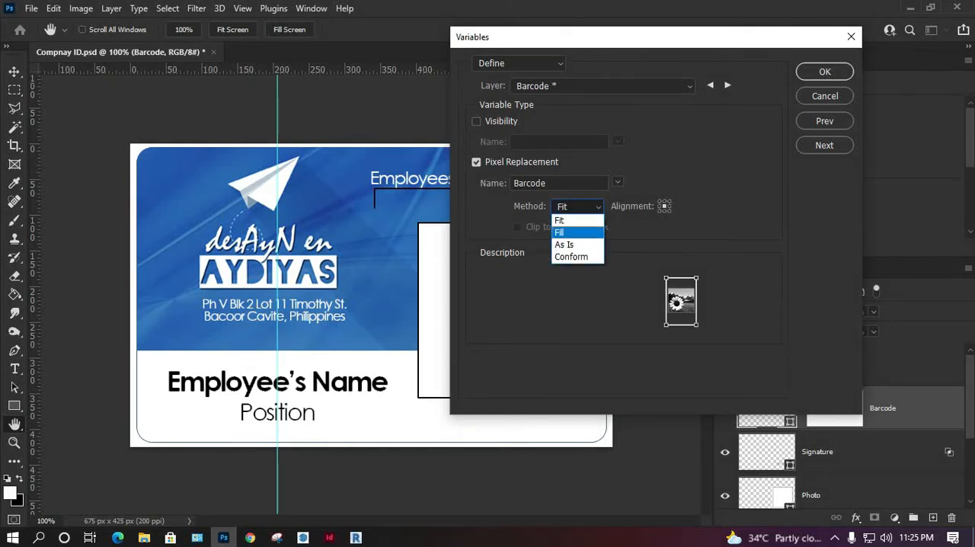
left_click(571, 231)
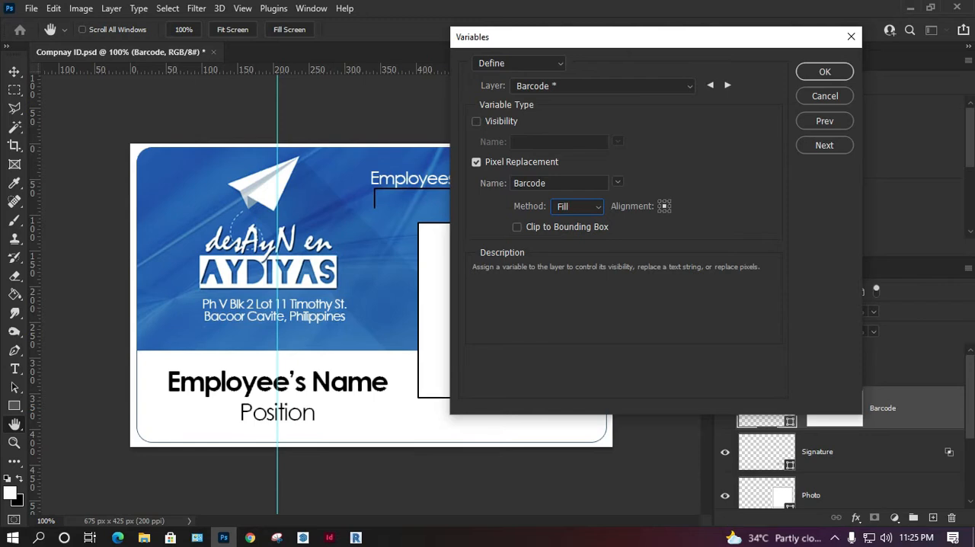
left_click(824, 145)
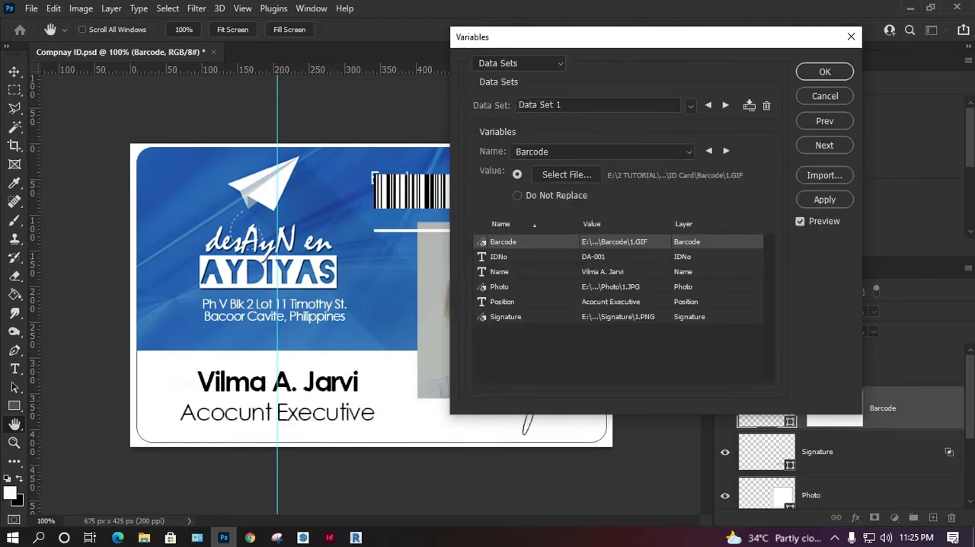
left_click_drag(533, 36, 651, 47)
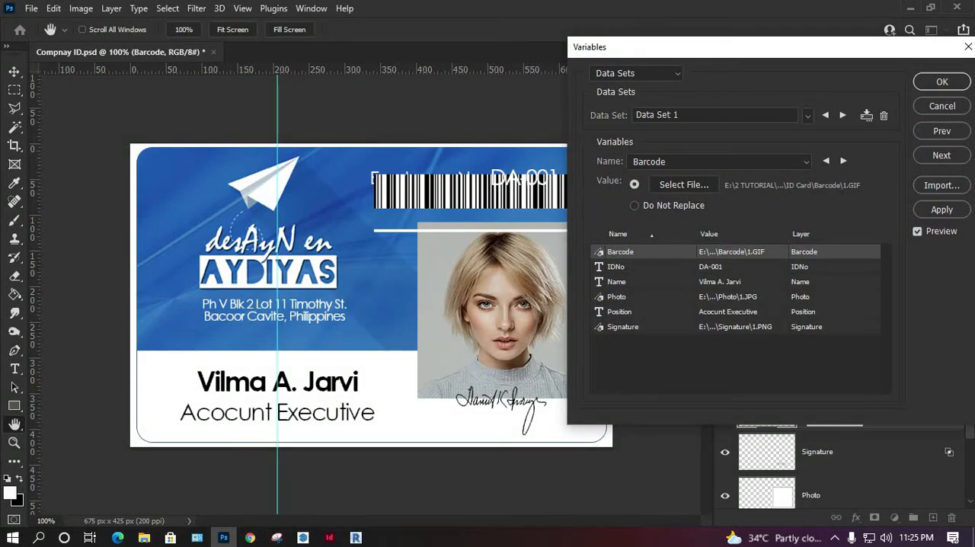
mouse_move(711, 47)
left_mouse_down()
mouse_move(729, 145)
mouse_move(602, 224)
mouse_move(458, 253)
mouse_move(246, 152)
left_mouse_up()
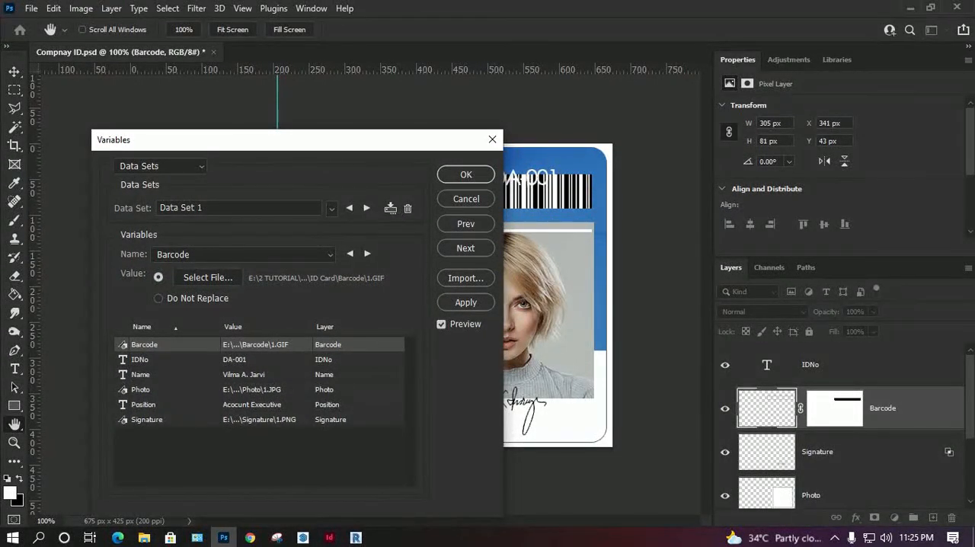
Step: Enable Clip to Bounding Box with the Fill method for the Barcode variable and inspect the Data Set 1 preview
left_click(465, 224)
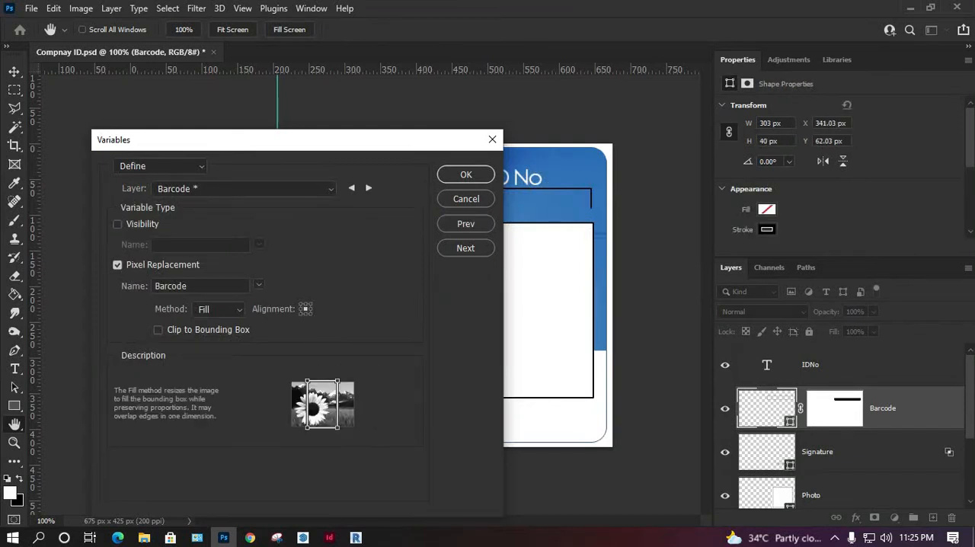
left_click(220, 309)
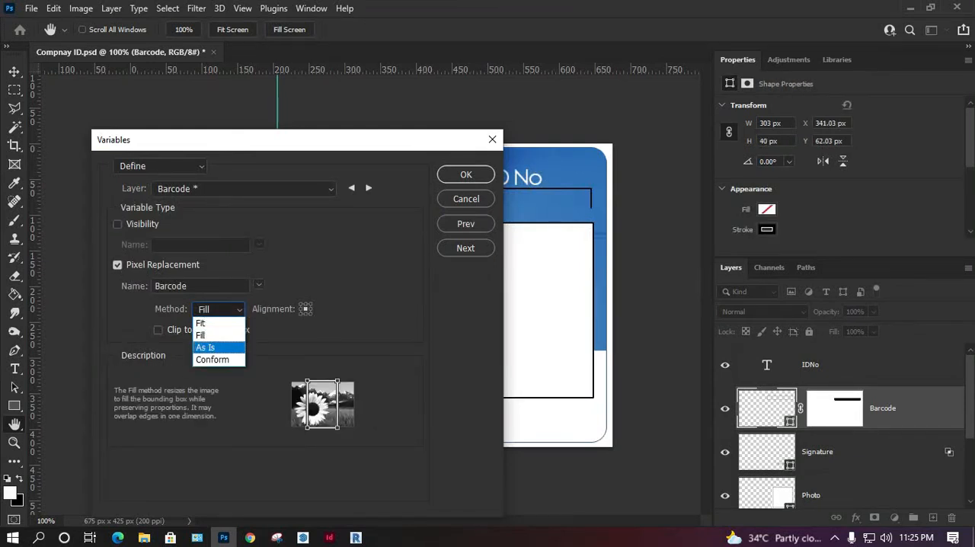
left_click(213, 323)
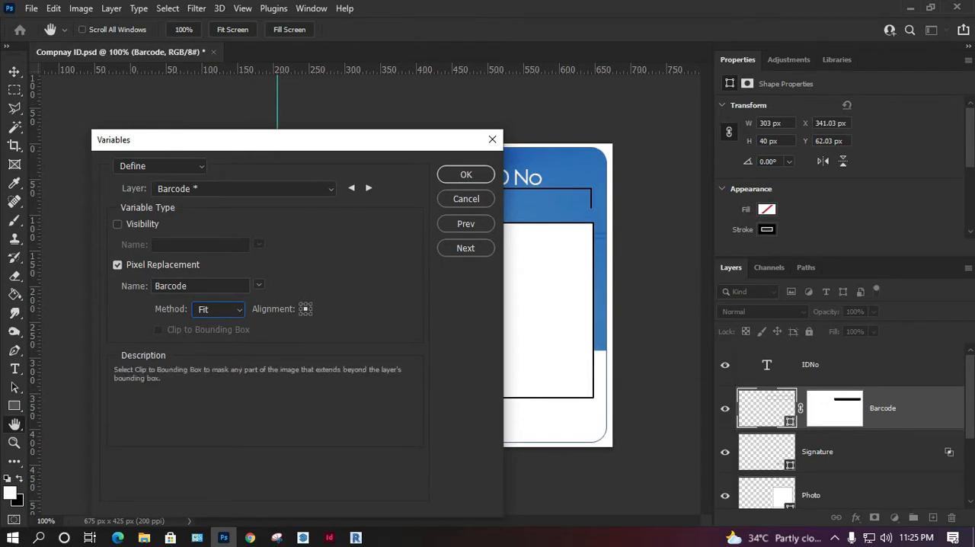
left_click(219, 308)
left_click(209, 327)
left_click(209, 329)
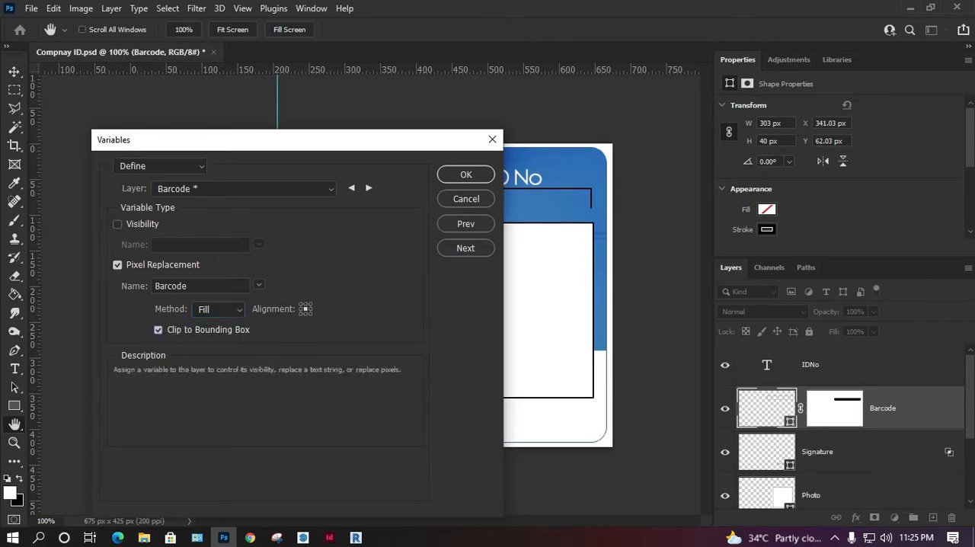
left_click(465, 247)
left_click_drag(412, 142, 340, 241)
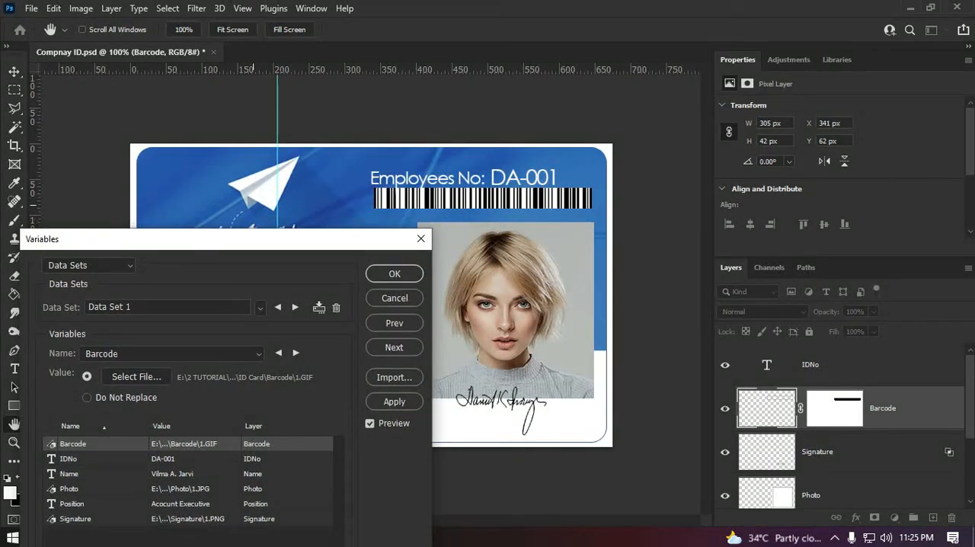
left_click_drag(340, 241, 381, 114)
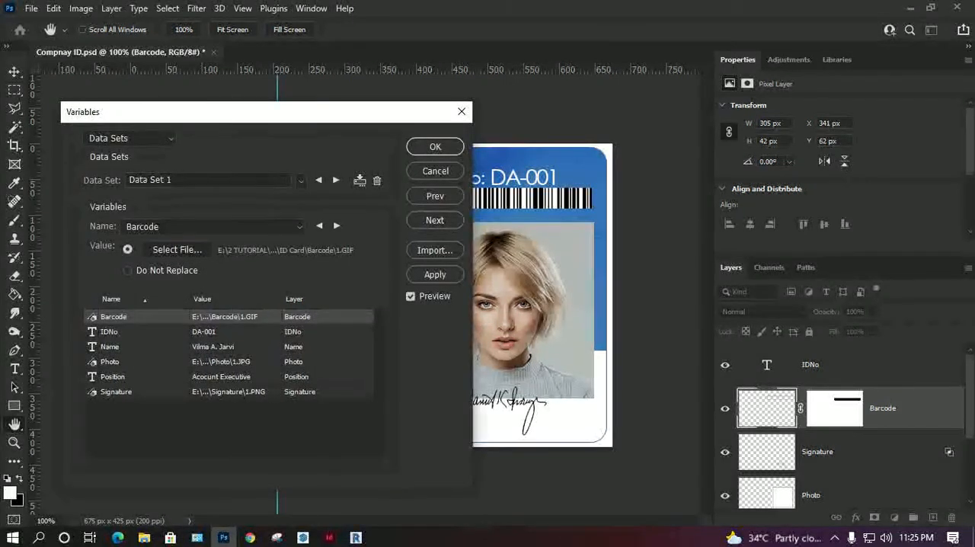
Step: Try the Fill method with Clip to Bounding Box for the Signature variable and preview Data Set 1 on the card
left_click(435, 196)
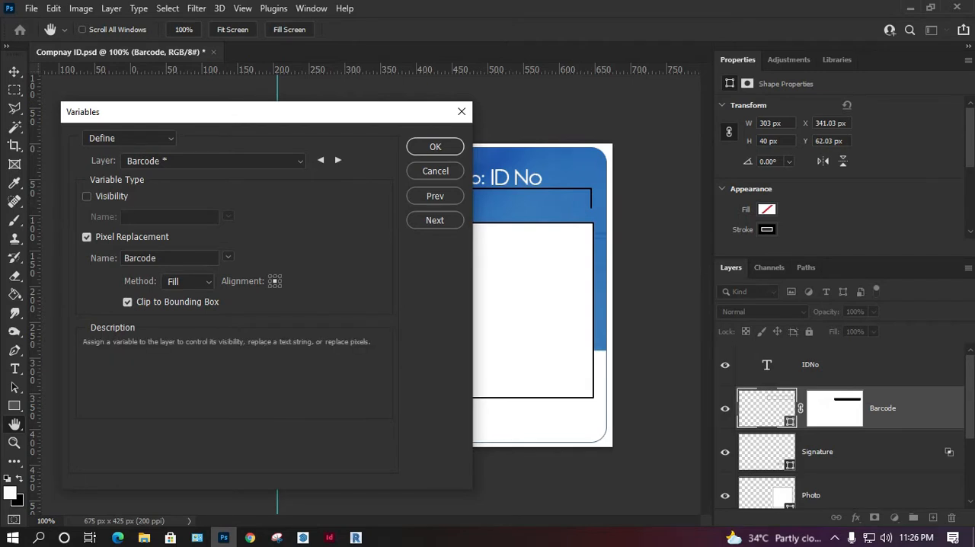
left_click(188, 281)
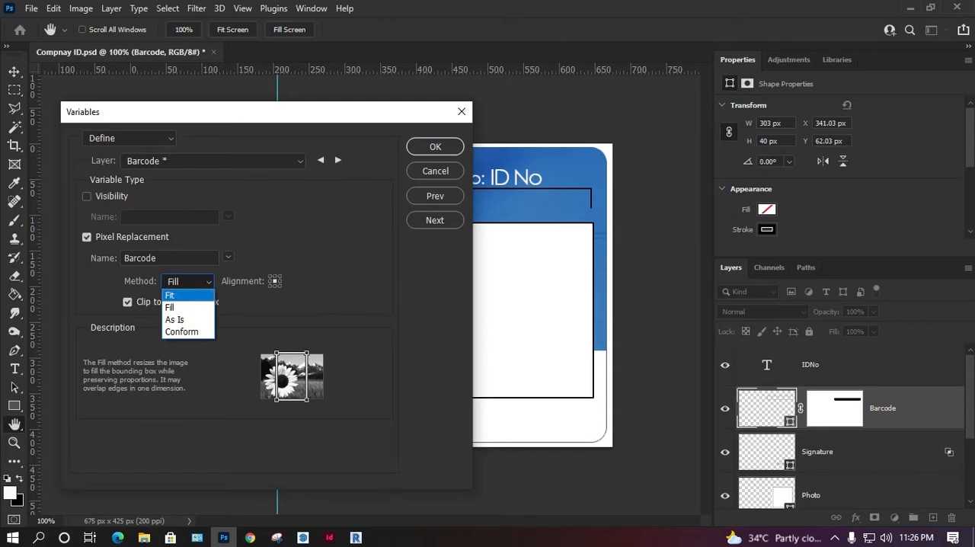
left_click(182, 307)
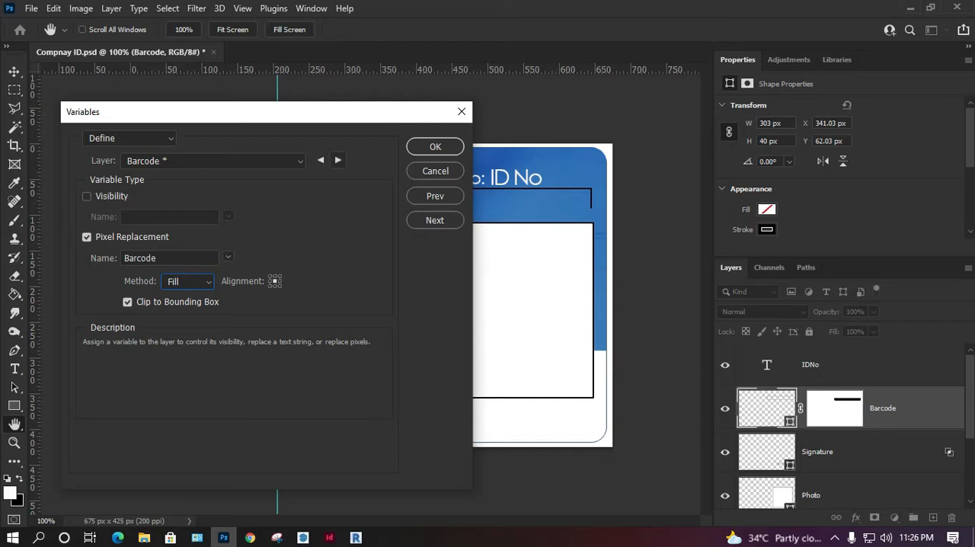
left_click(339, 160)
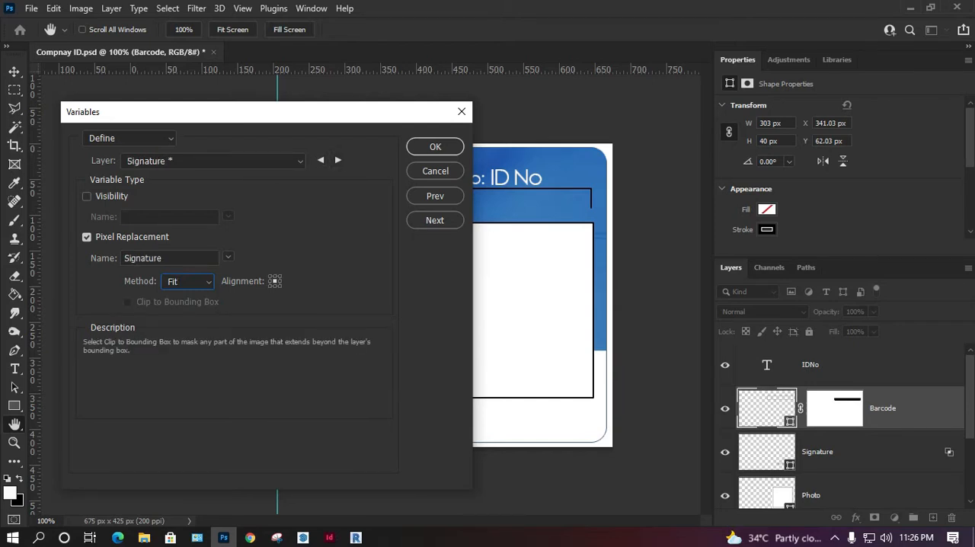
left_click(187, 281)
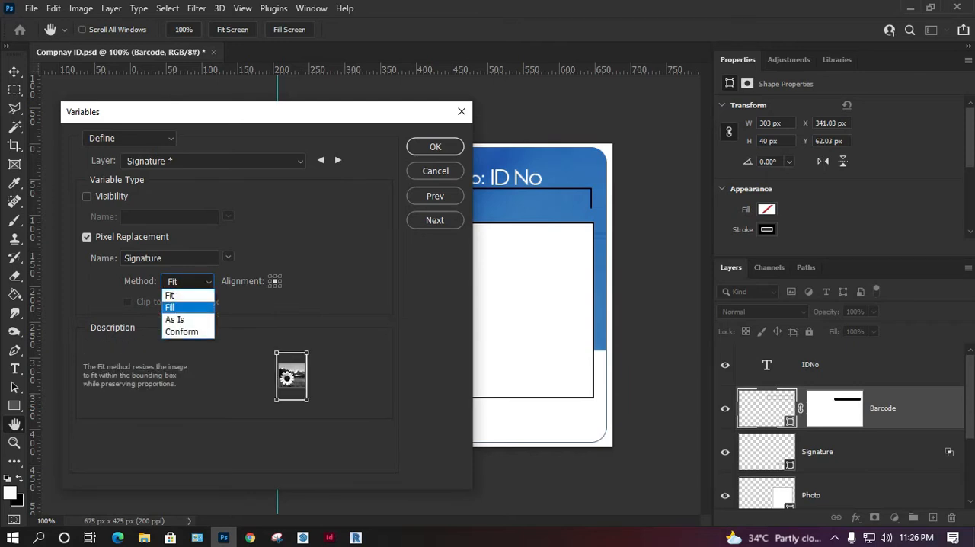
left_click(175, 293)
left_click(127, 302)
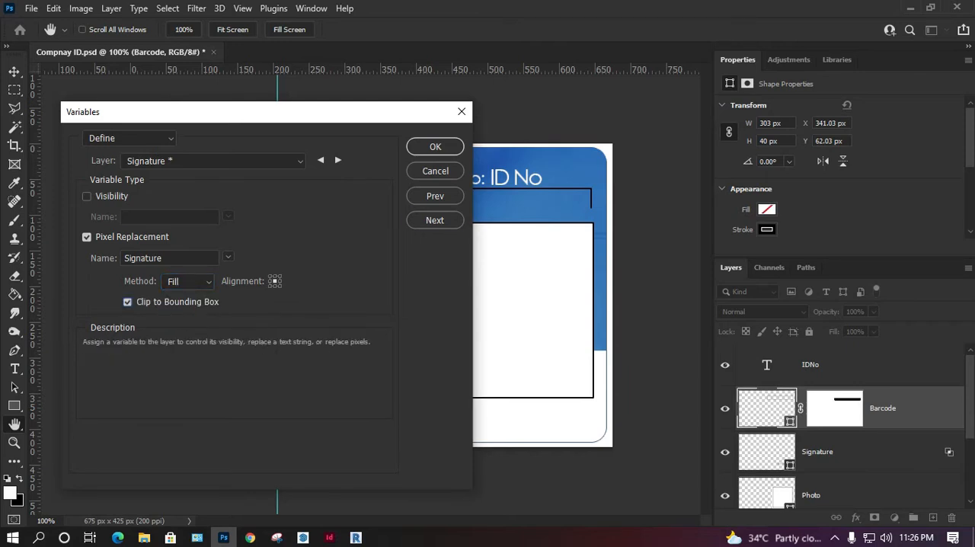
left_click(435, 220)
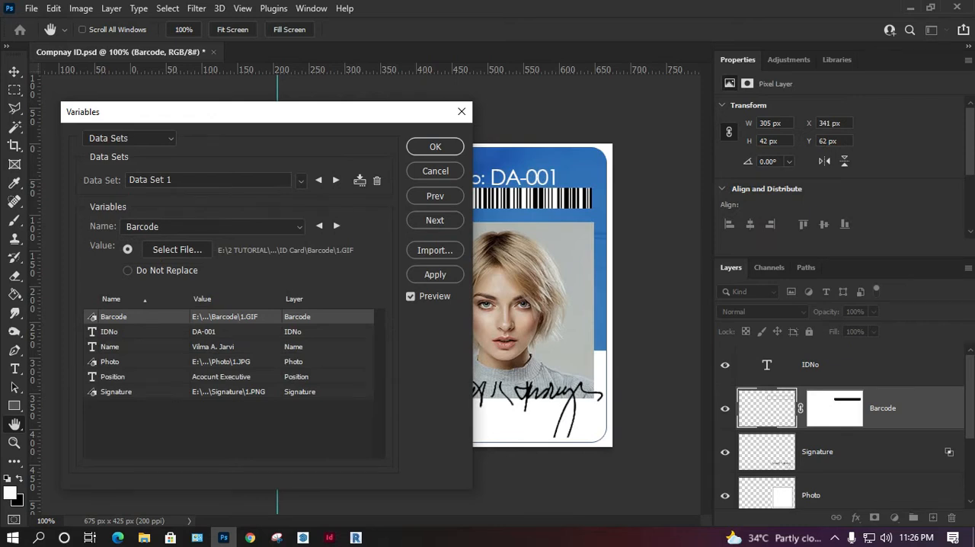
left_click_drag(381, 118, 259, 135)
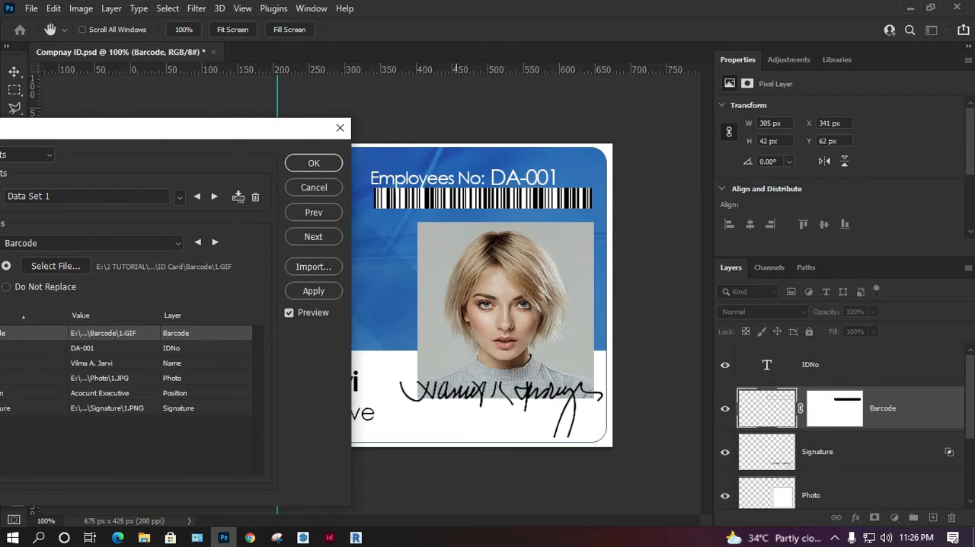
Step: Set the pixel replacement method of the Signature variable to Conform and preview Data Set 1 on the card
left_click(313, 211)
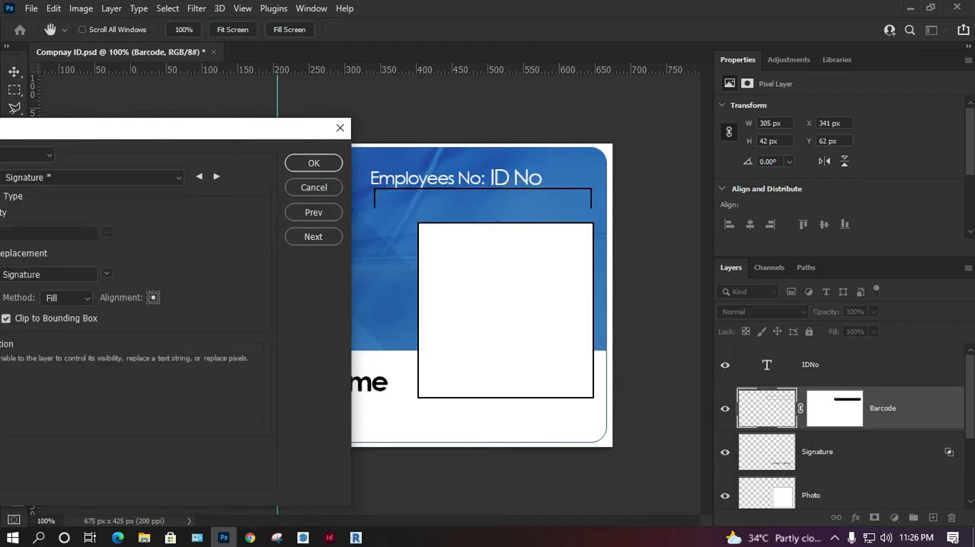
left_click_drag(152, 128, 183, 124)
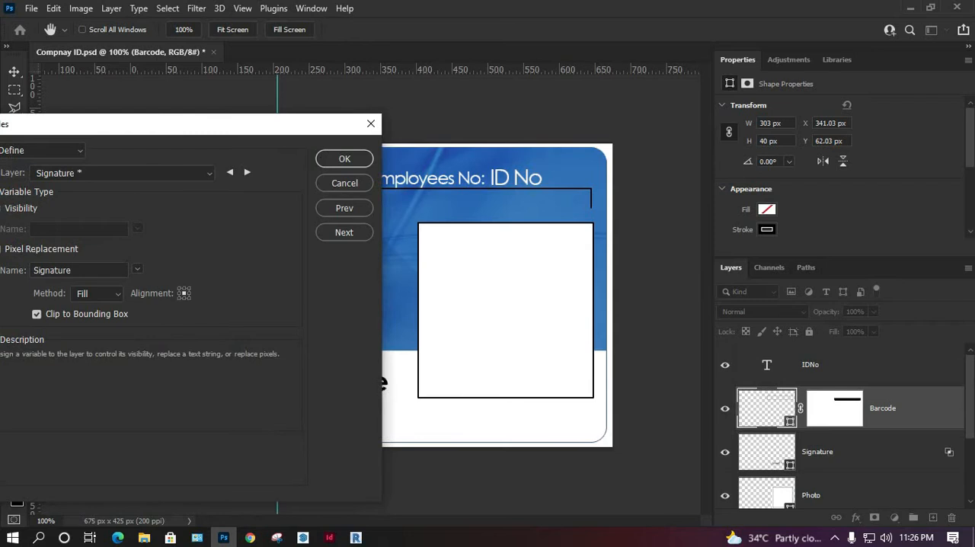
left_click(95, 293)
key("Down")
key("Down")
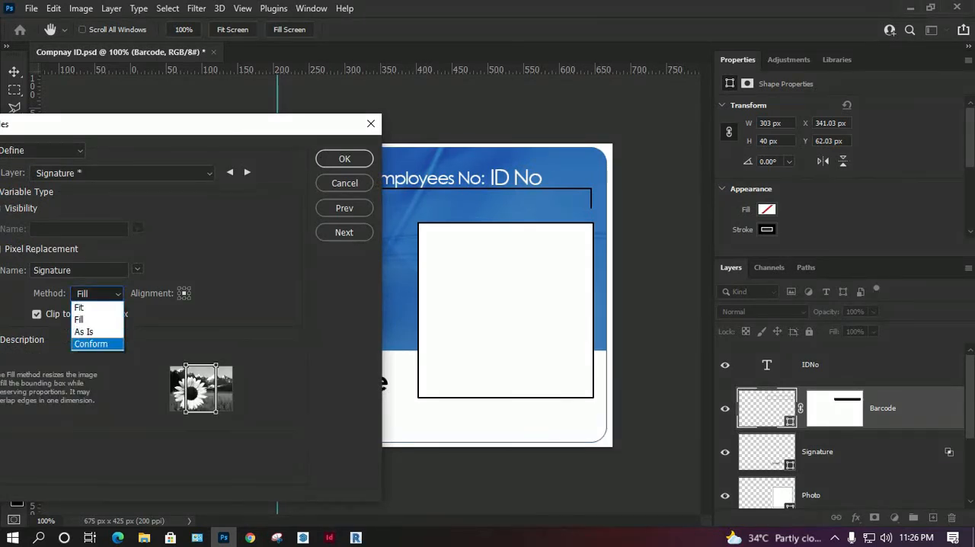
key("Return")
left_click(344, 232)
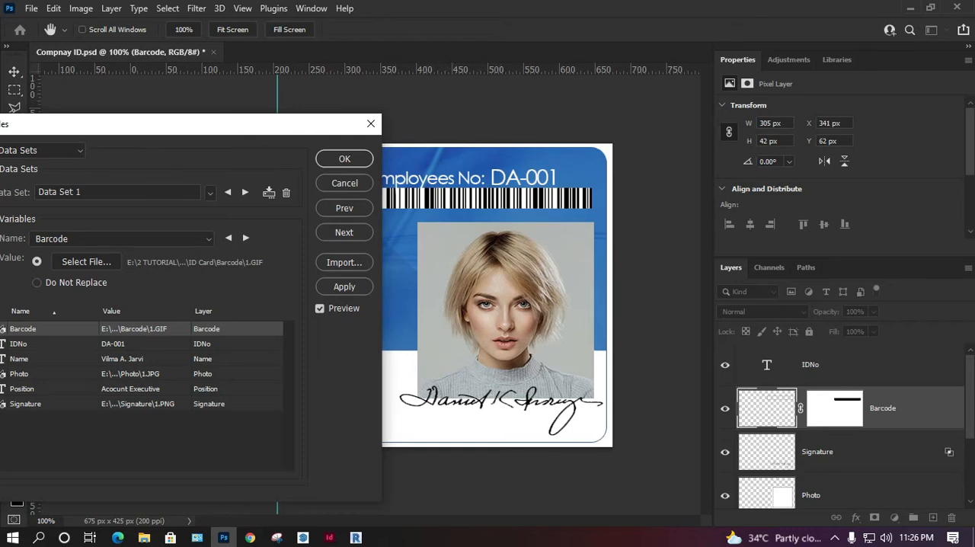
left_click_drag(190, 124, 255, 242)
Step: Set the pixel replacement method of the Barcode variable to Conform, preview Data Set 1 on the card, and accept the variables
left_click(409, 327)
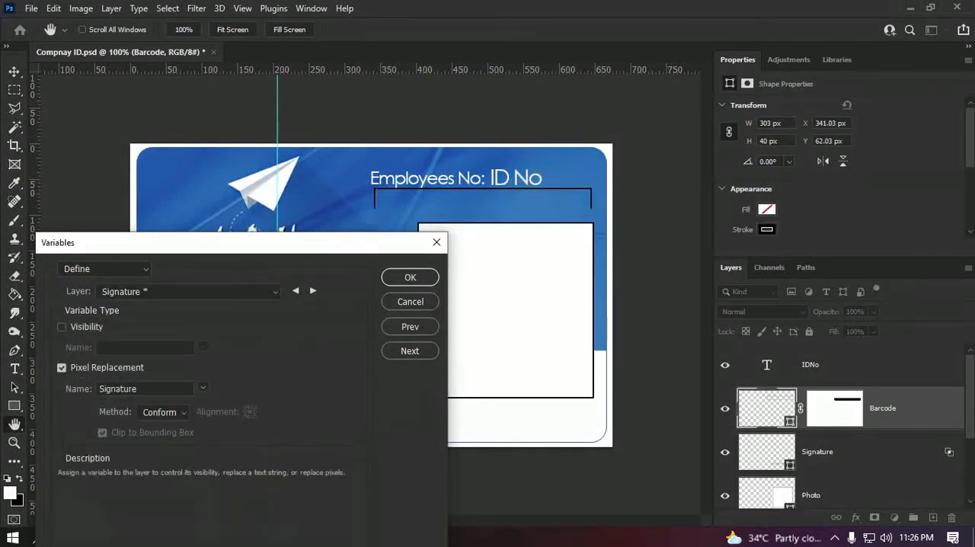
left_click(188, 291)
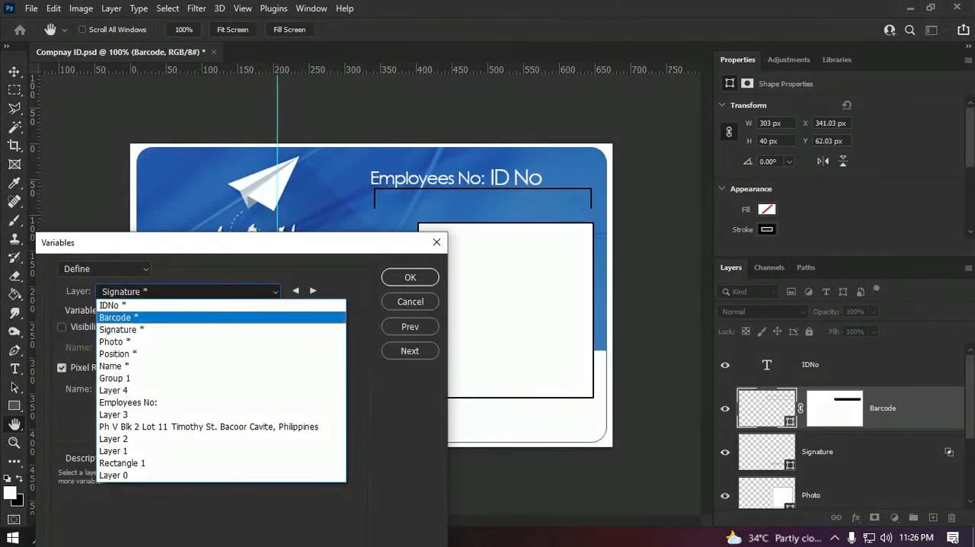
left_click(180, 318)
left_click(164, 411)
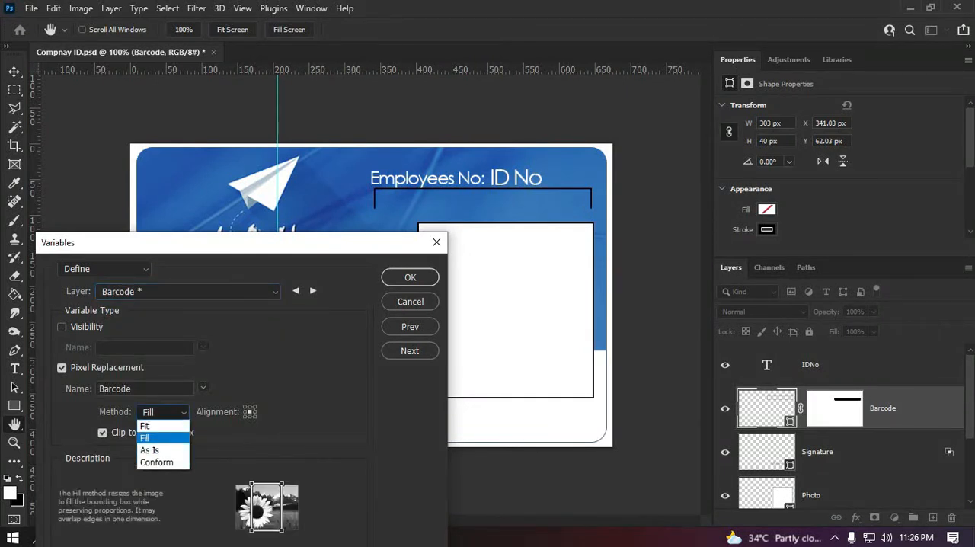
left_click(156, 462)
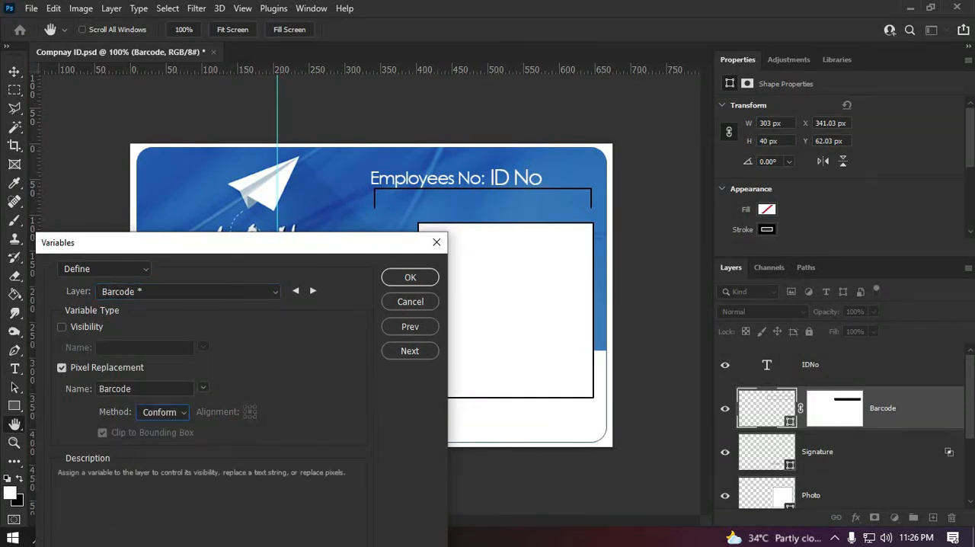
left_click(409, 350)
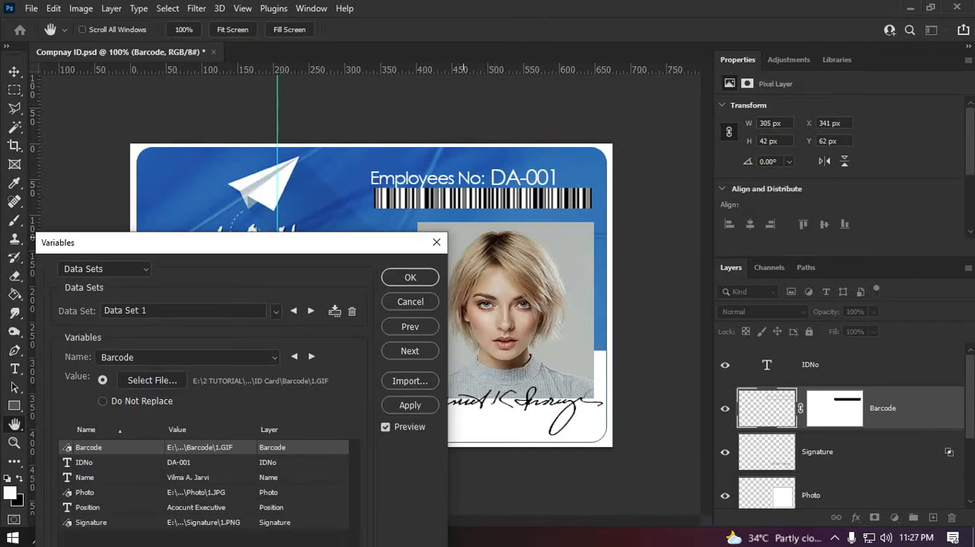
left_click_drag(426, 242, 600, 135)
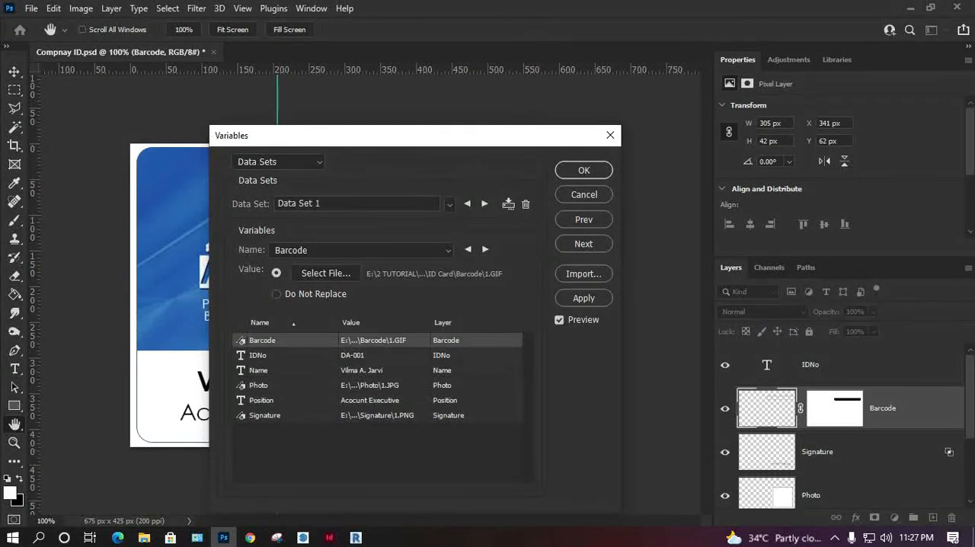
left_click(584, 170)
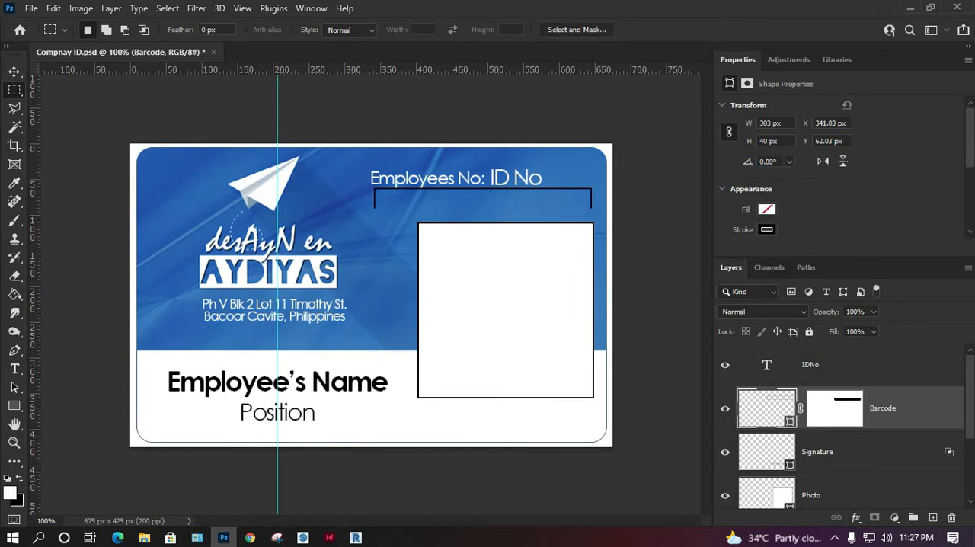
Step: Remove the stroke from the Barcode placeholder shape
left_click(767, 229)
left_click(737, 257)
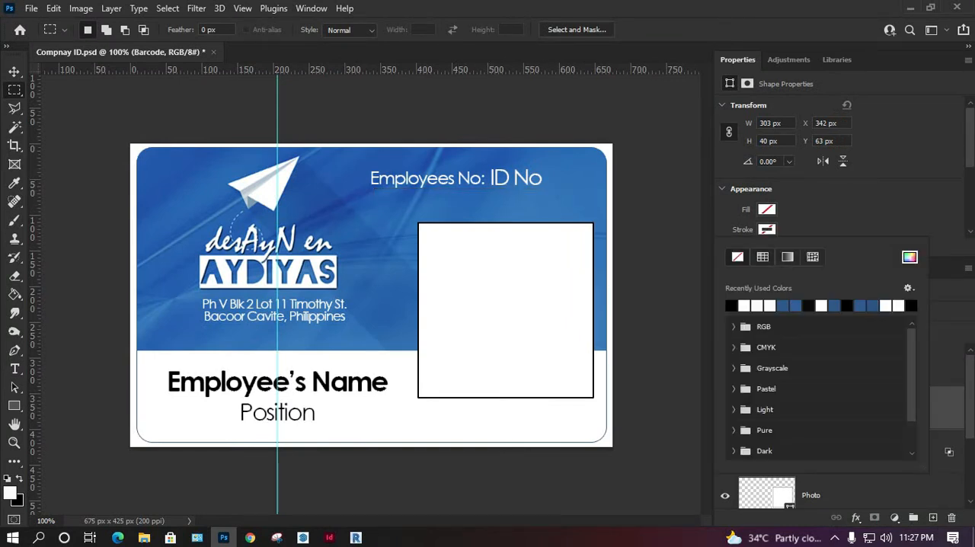
left_click(766, 229)
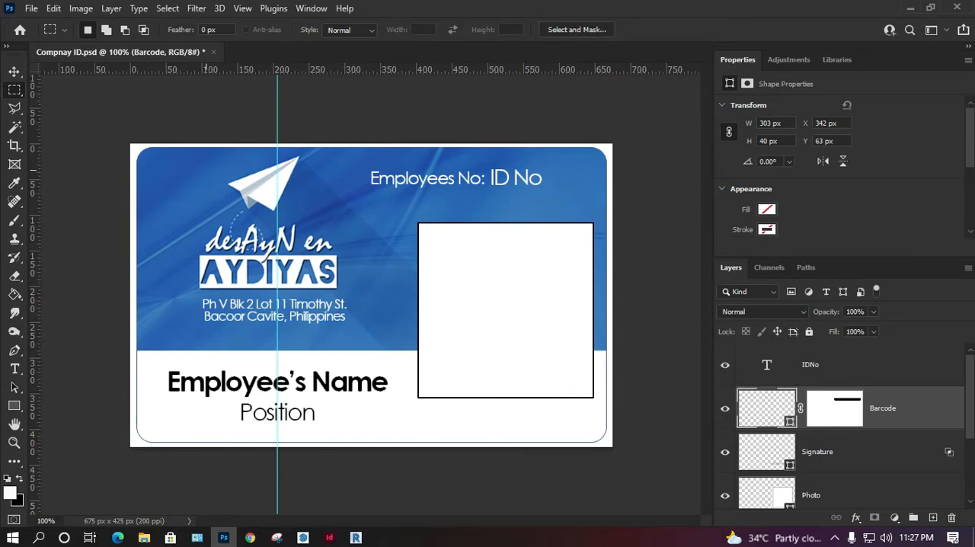
Step: Start exporting all data sets as files and set the file extension to .PSD
left_click(31, 8)
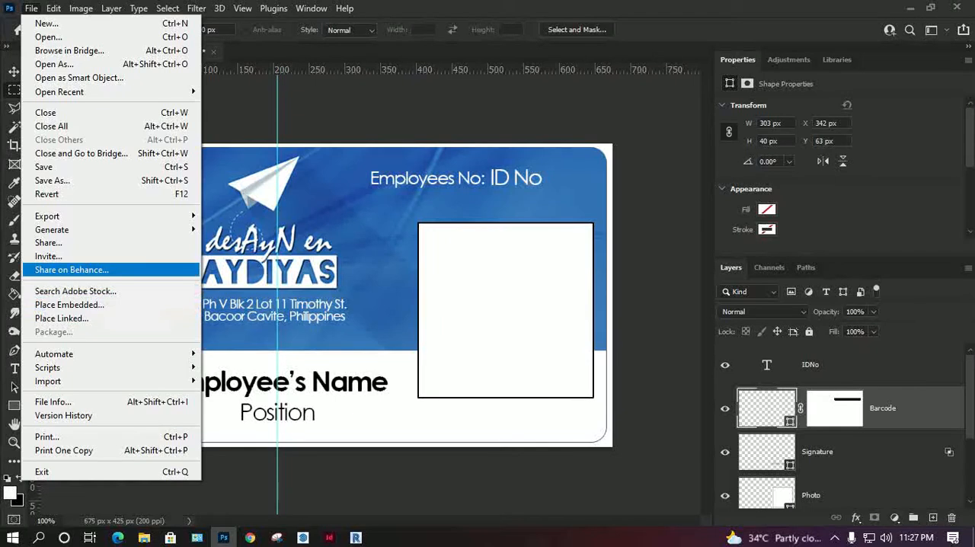
mouse_move(47, 217)
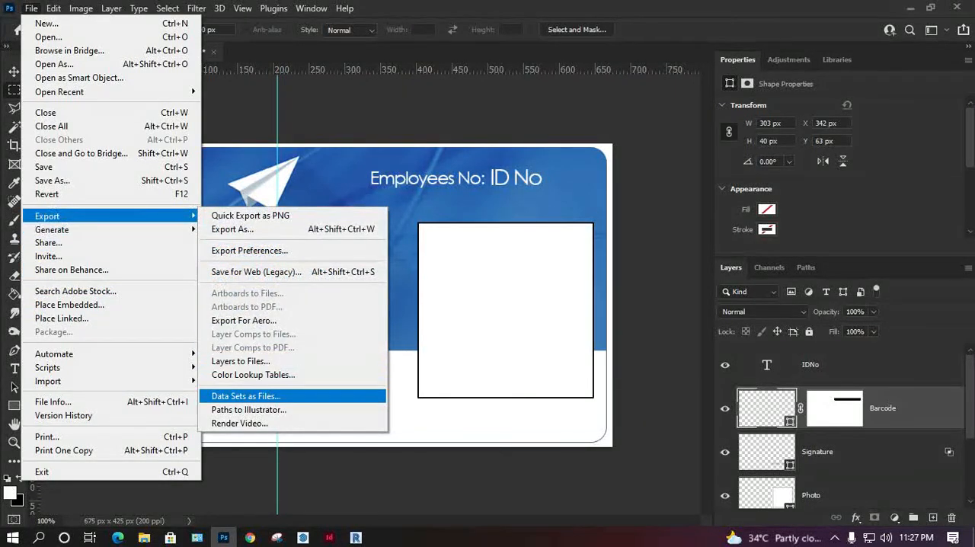
left_click(245, 396)
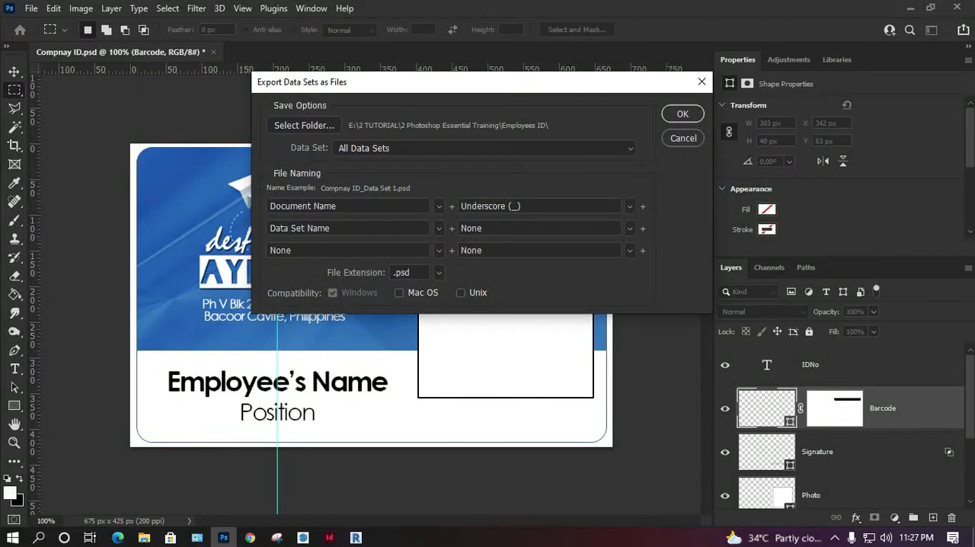
left_click_drag(472, 83, 481, 66)
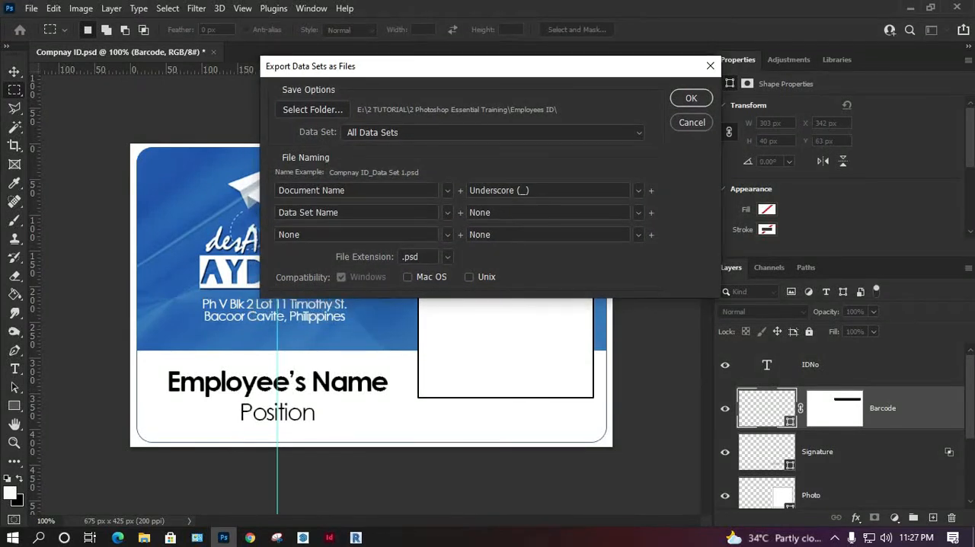
left_click(448, 257)
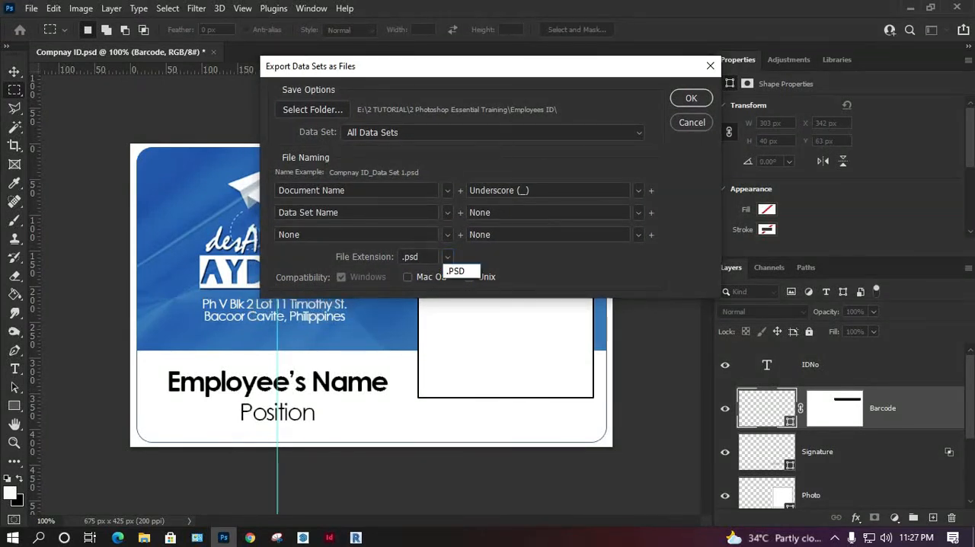
left_click(456, 282)
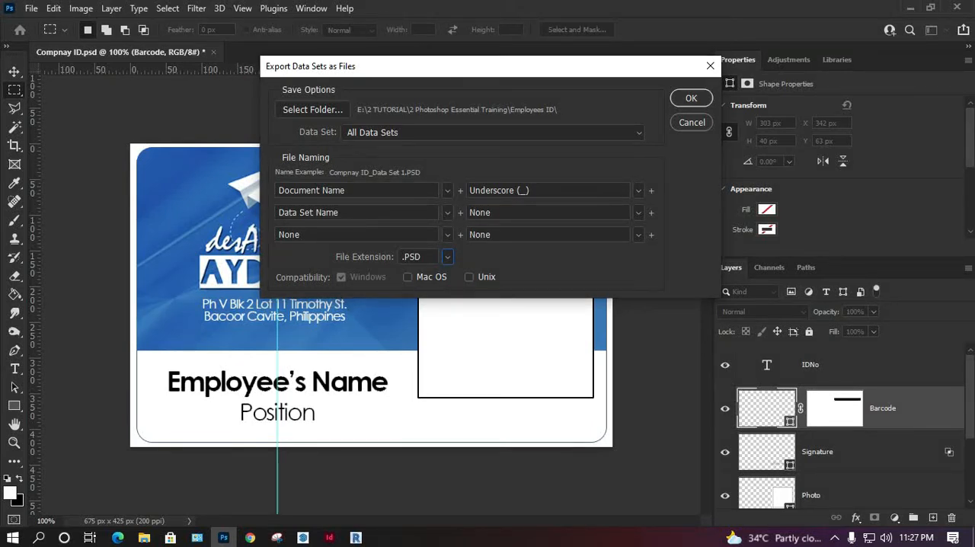
Step: Choose the Employees ID folder inside 2 Photoshop Essential Training as destination and export all data sets
left_click(312, 109)
double_click(396, 221)
double_click(243, 121)
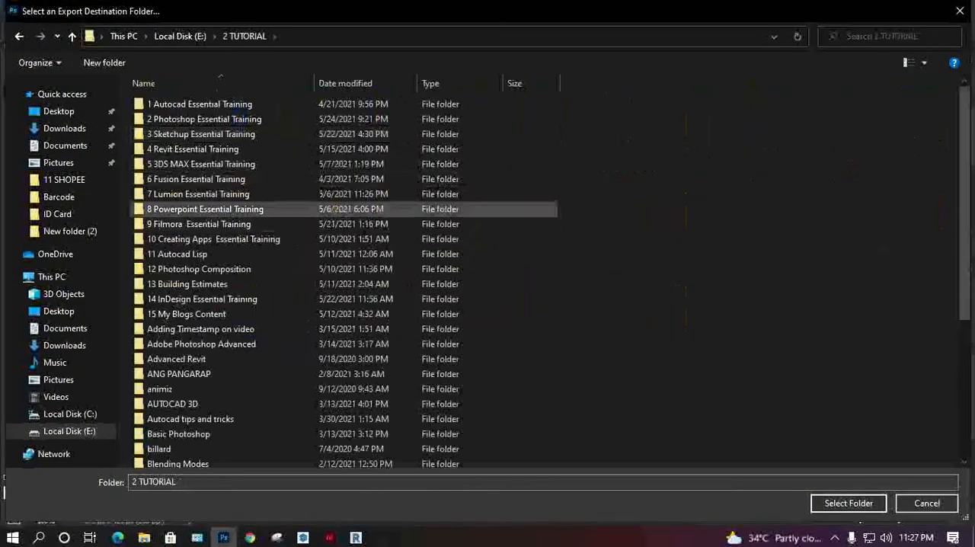
left_click(204, 119)
double_click(204, 119)
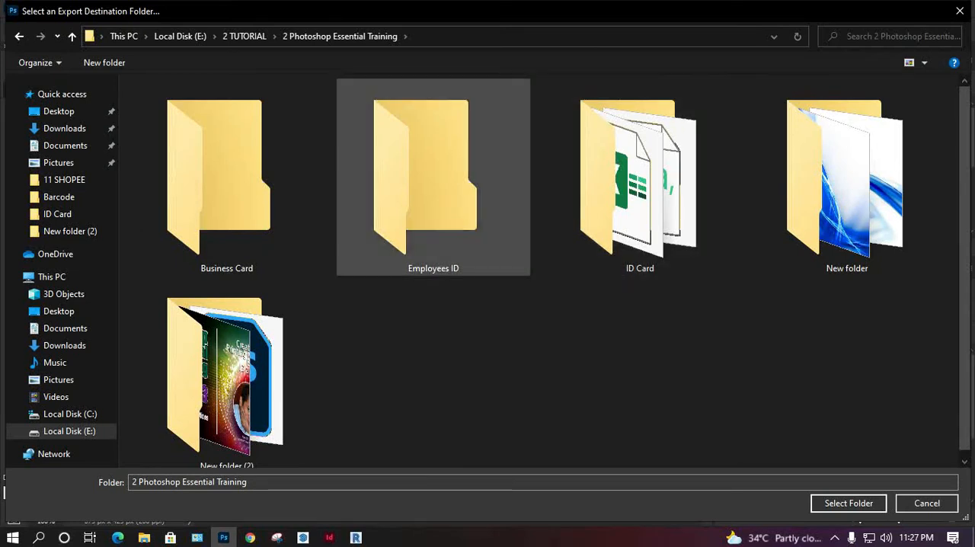
double_click(426, 176)
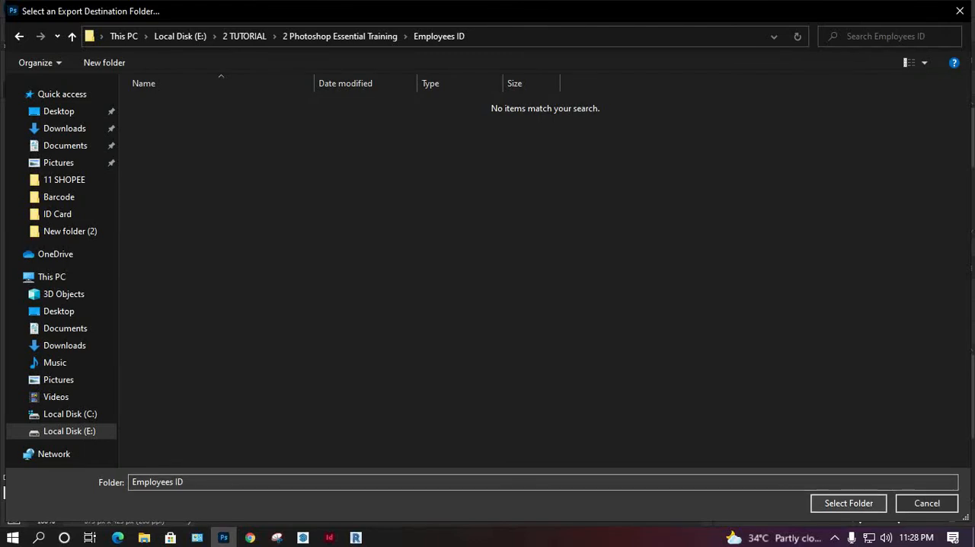
left_click(848, 503)
left_click(695, 99)
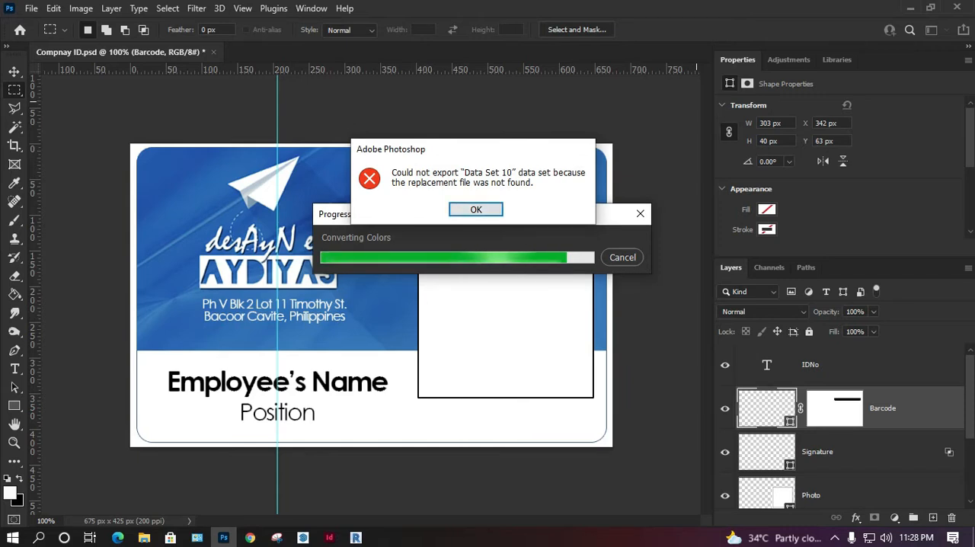
key("Return")
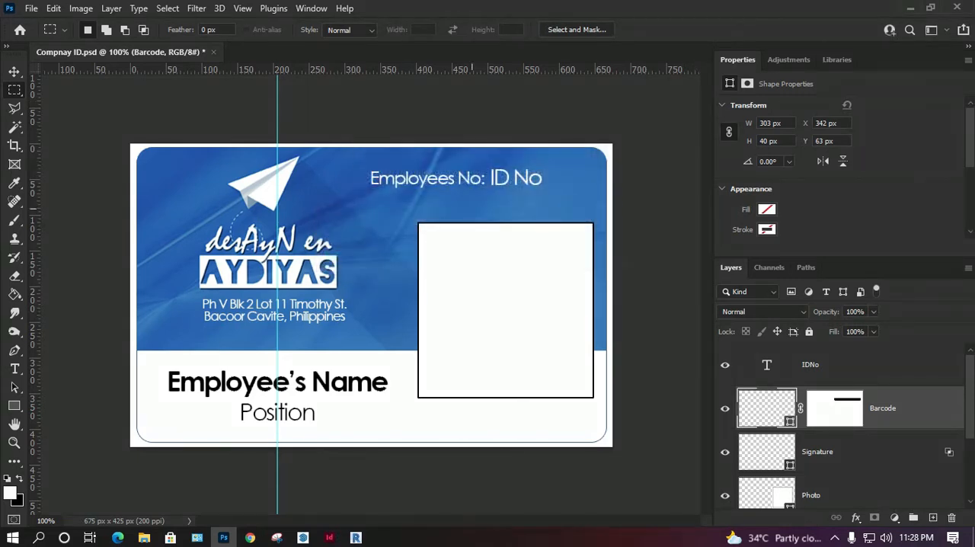
Step: Switch to File Explorer and check the exported card files in the Employees ID folder
left_click(144, 537)
left_click(352, 247)
left_click(323, 48)
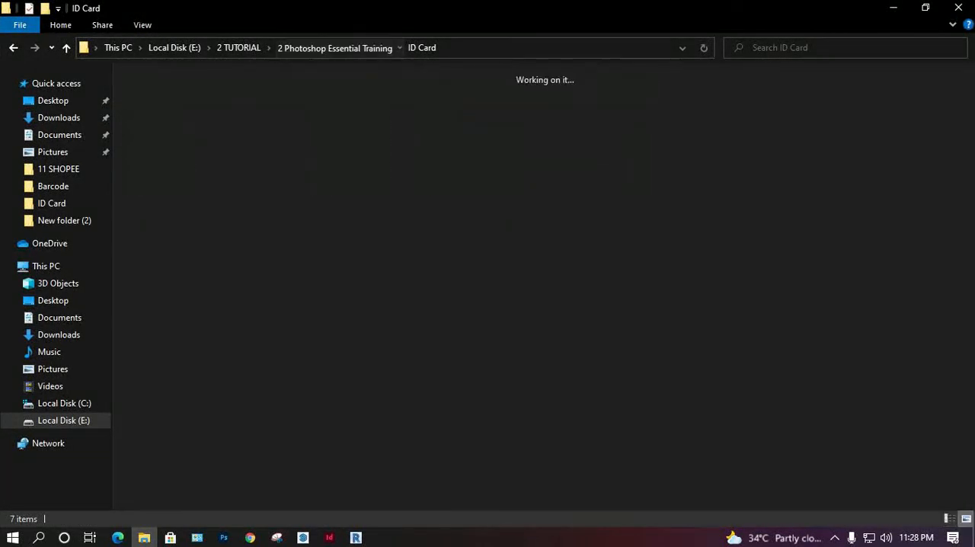
double_click(240, 114)
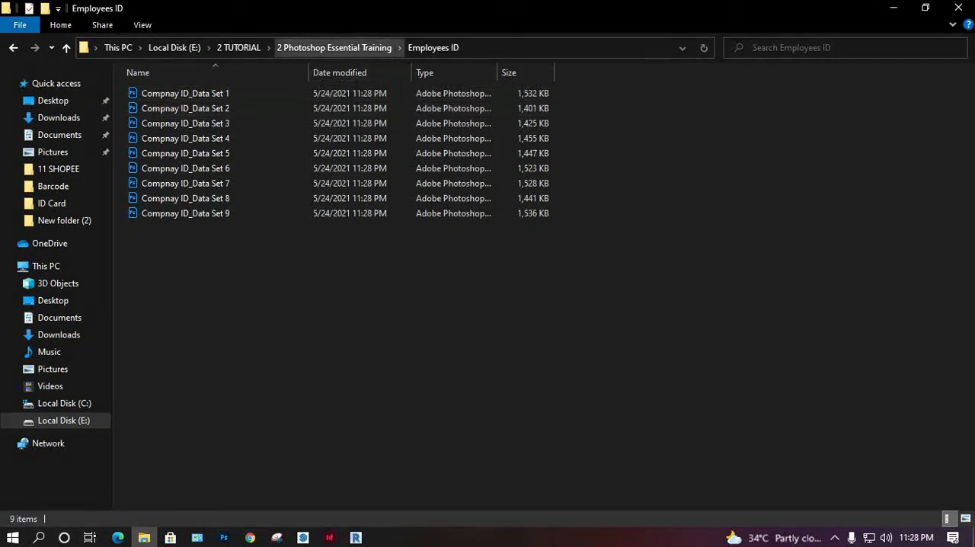
Step: Check the Photo and Signature folders inside ID Card for the replacement image of Data Set 10, comparing file types
left_click(334, 48)
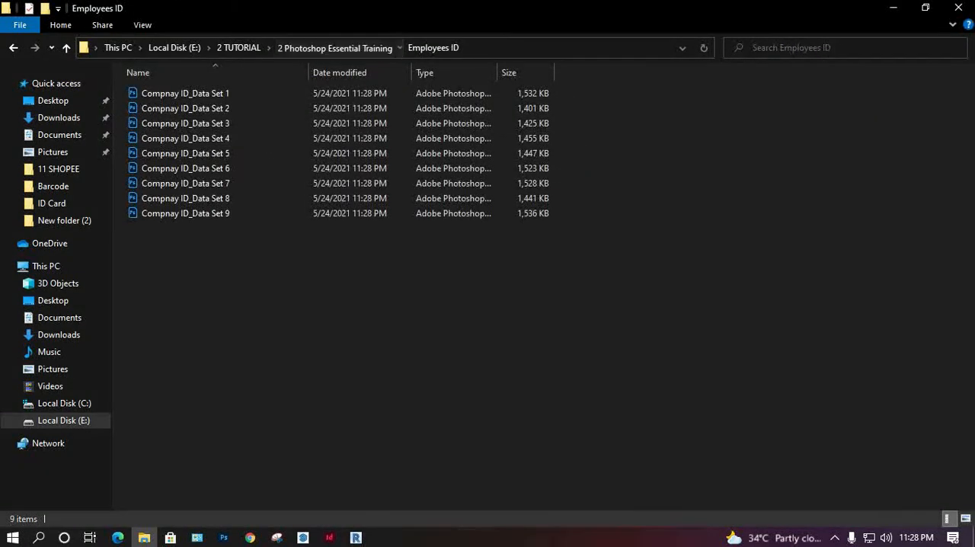
left_click(333, 47)
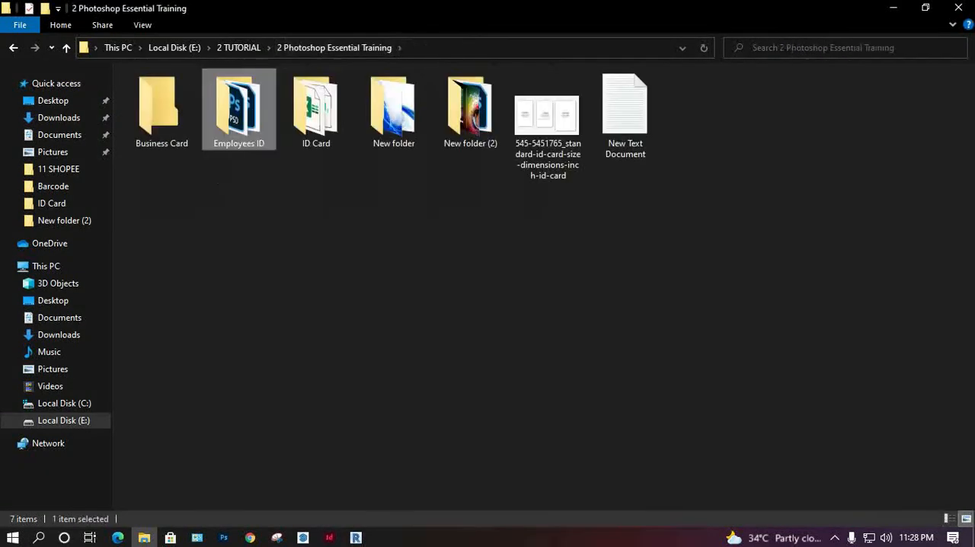
double_click(161, 110)
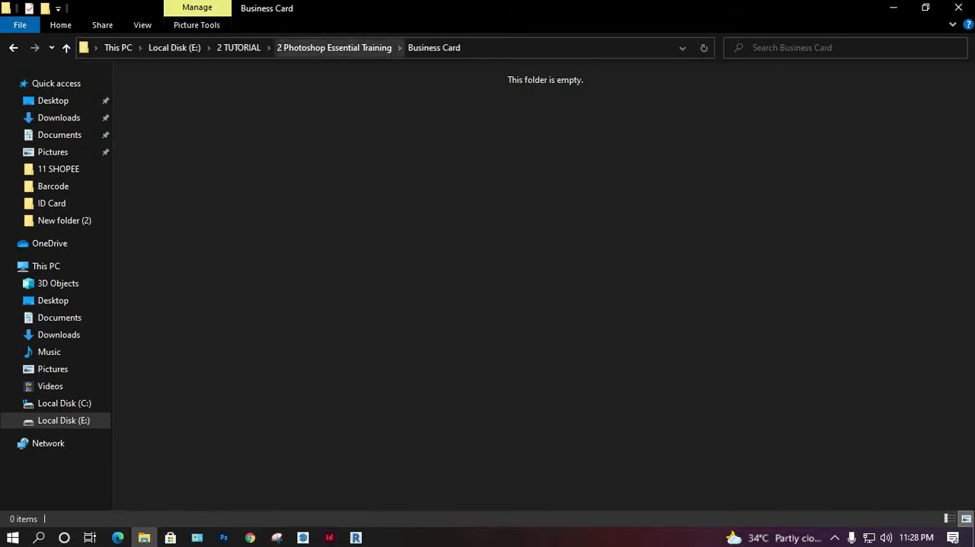
left_click(333, 47)
double_click(315, 107)
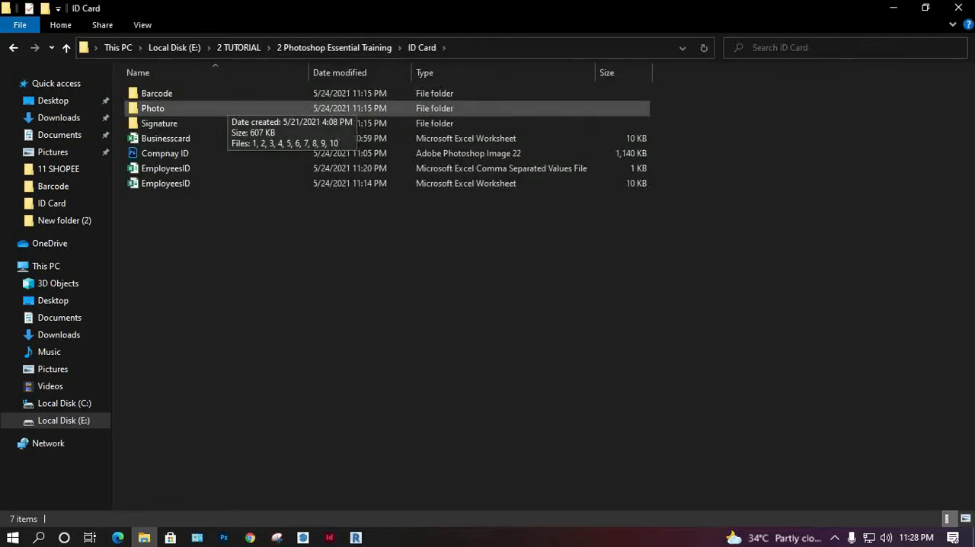
double_click(182, 108)
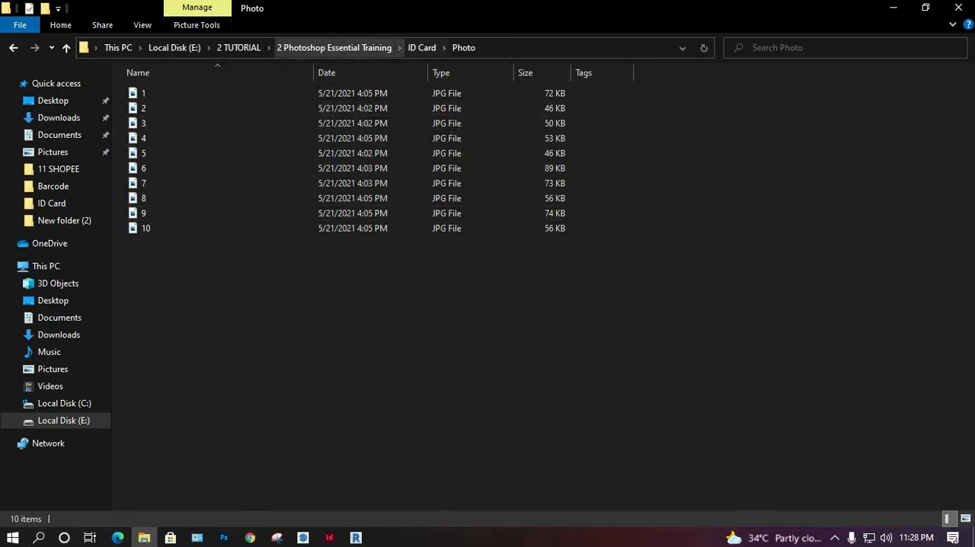
left_click(421, 47)
double_click(159, 123)
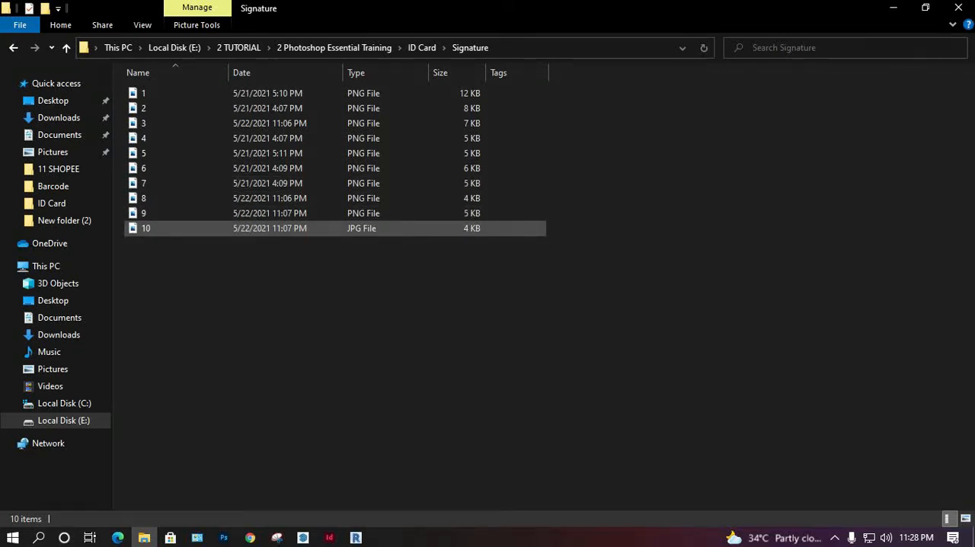
left_click(145, 228)
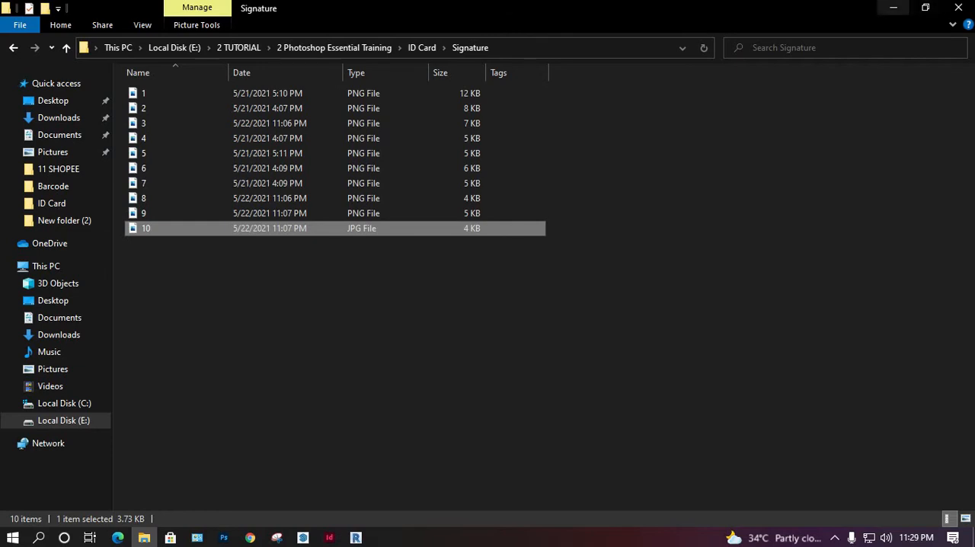
Step: Review the exported files in the Employees ID folder again, and return to Photoshop
left_click(334, 47)
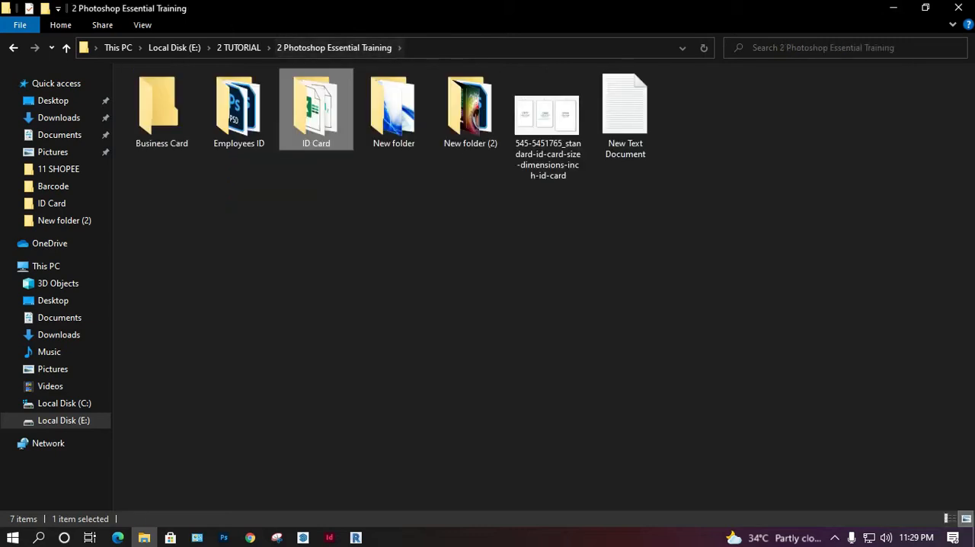
double_click(239, 107)
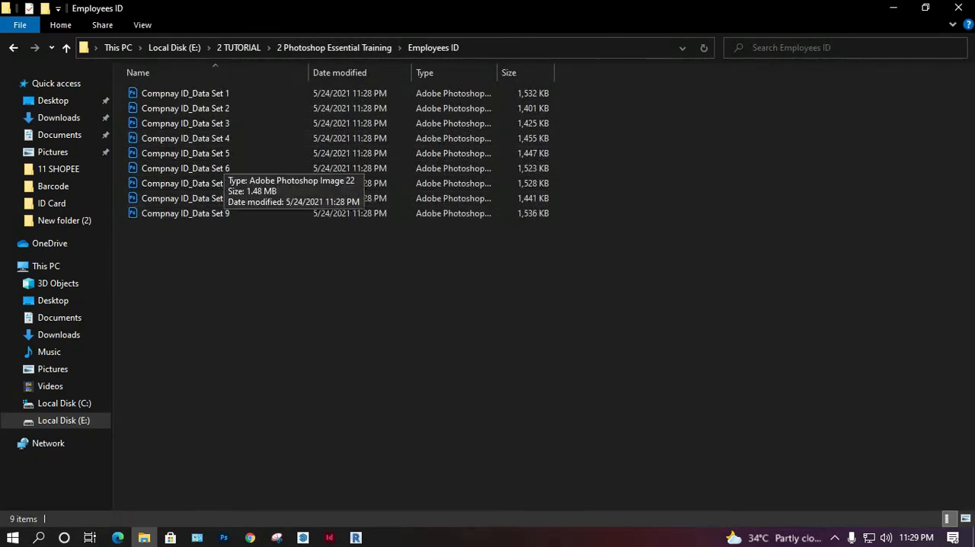
left_click(893, 8)
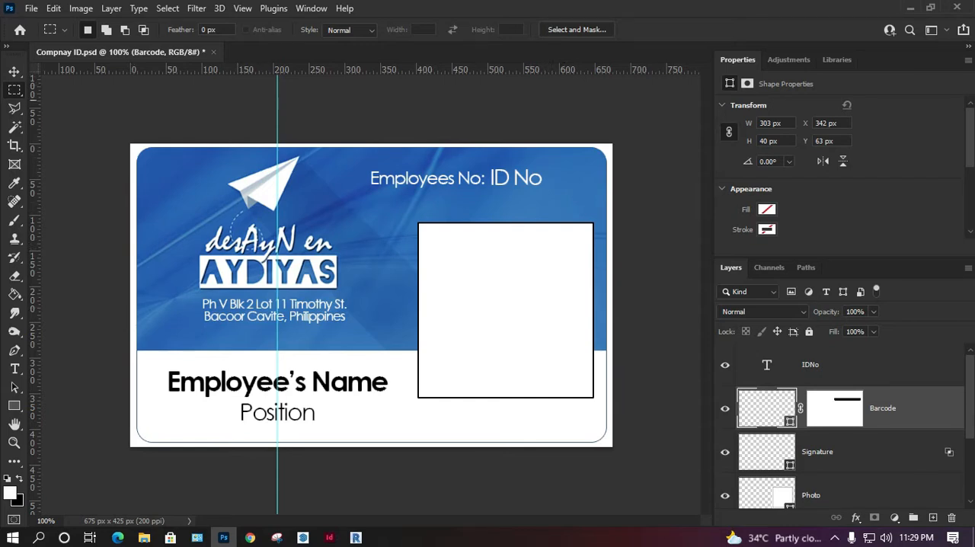
Step: Save the template on the computer as Compnay ID in the ID Card folder, overwriting the existing file with maximized compatibility, and close it
left_click(31, 7)
left_click(45, 179)
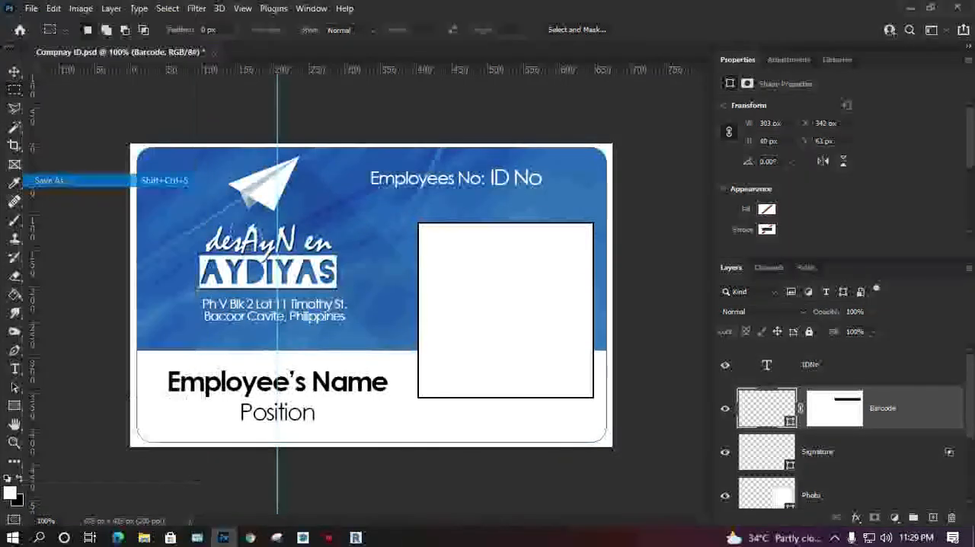
left_click(576, 393)
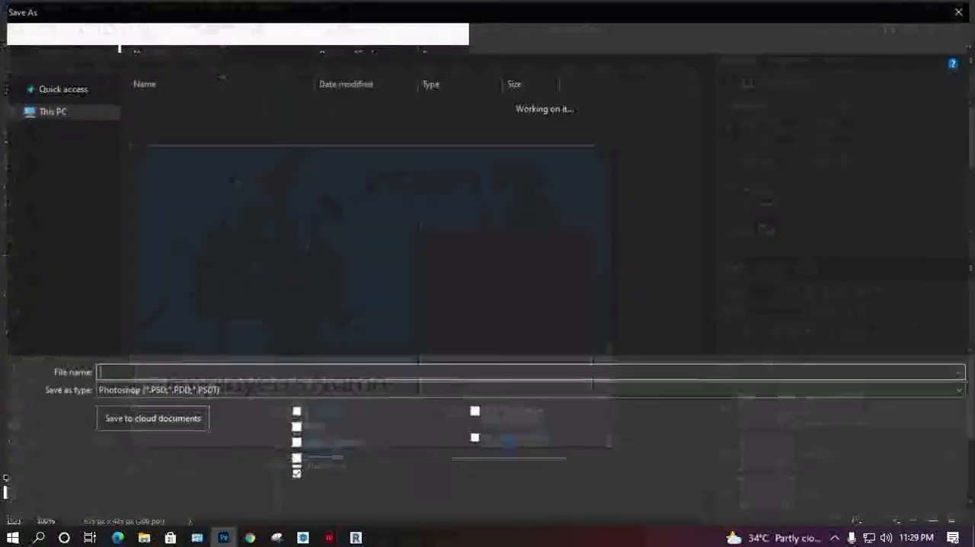
key("Return")
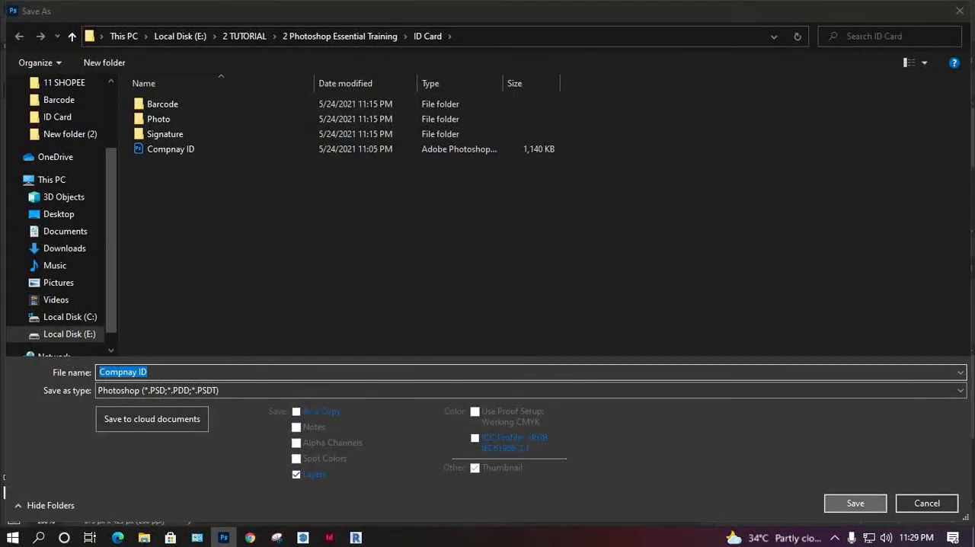
left_click(522, 271)
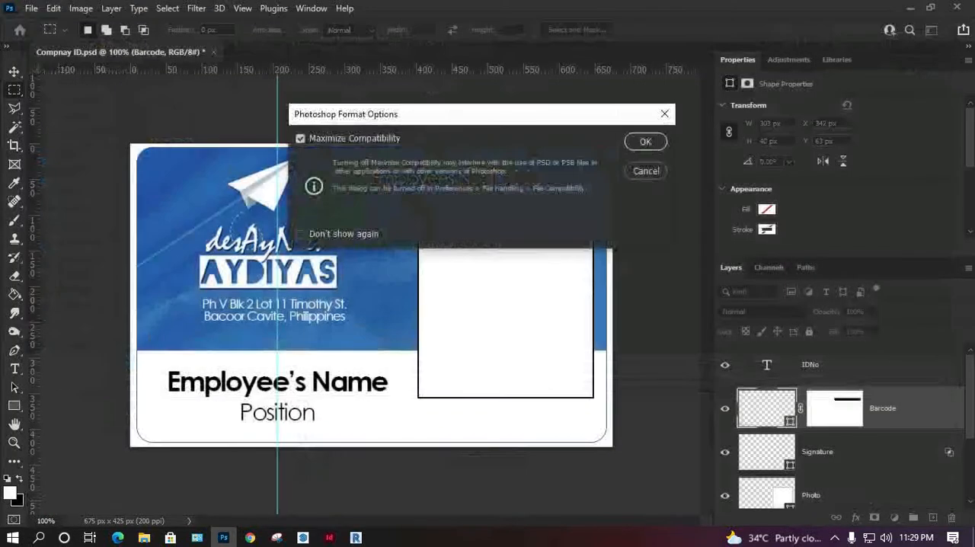
key("Return")
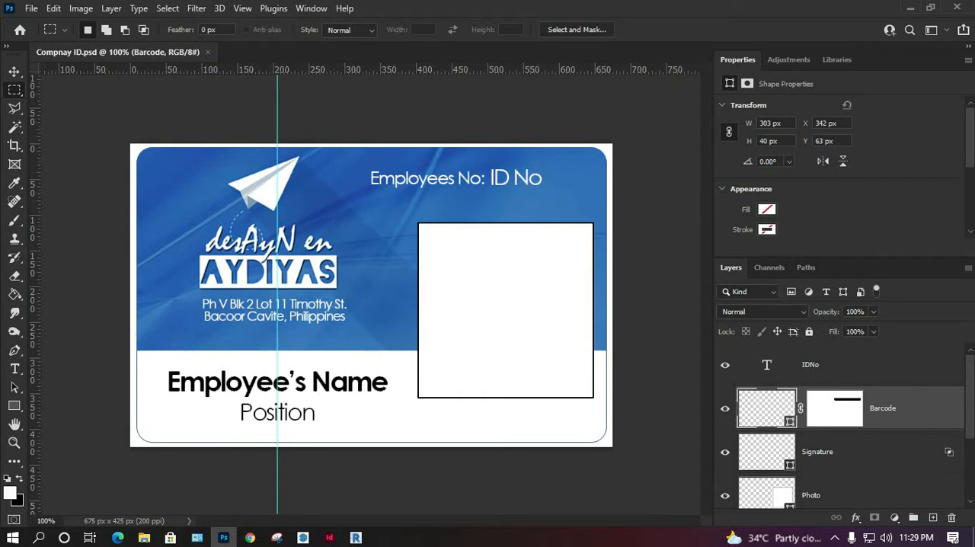
left_click(208, 53)
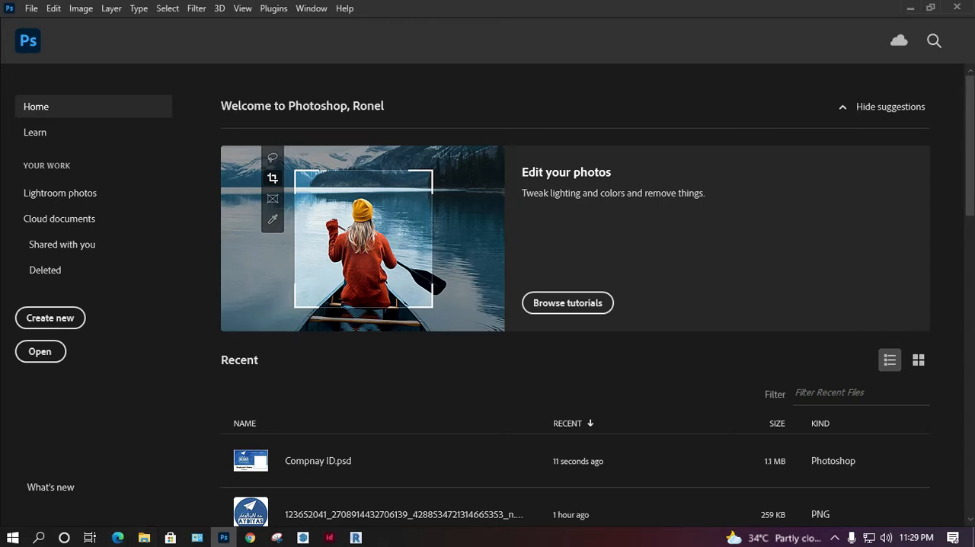
Step: Switch to File Explorer and open the Businesscard workbook from the ID Card folder inside 2 Photoshop Essential Training
left_click(144, 537)
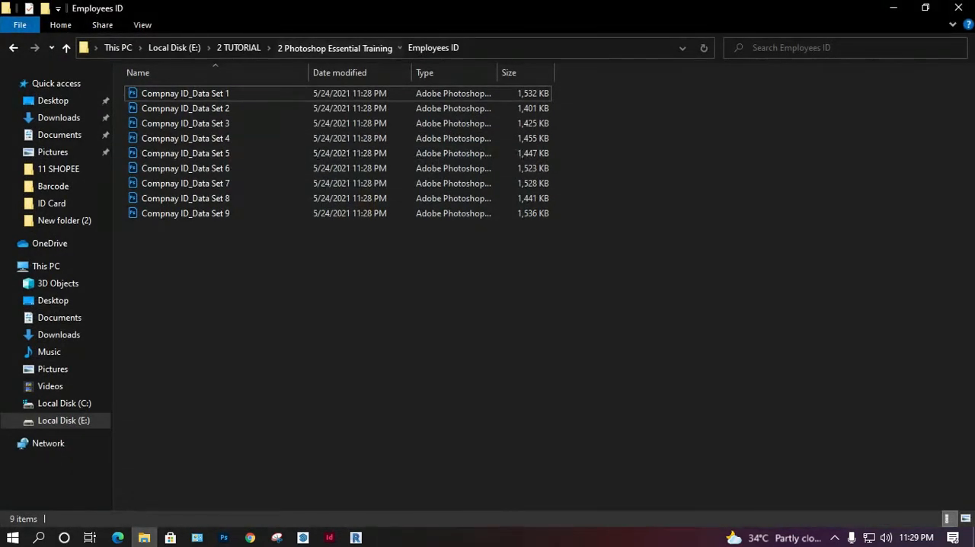
left_click(334, 48)
double_click(316, 109)
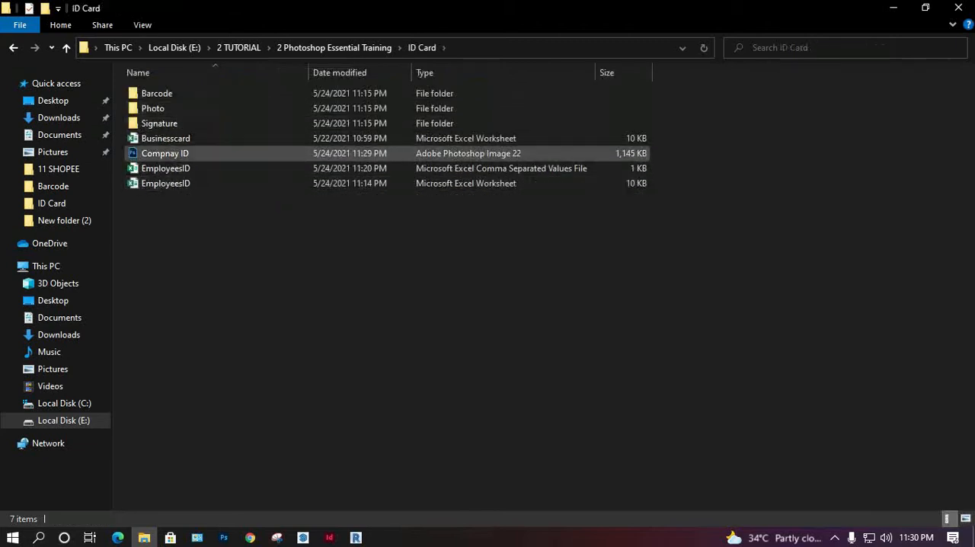
double_click(228, 139)
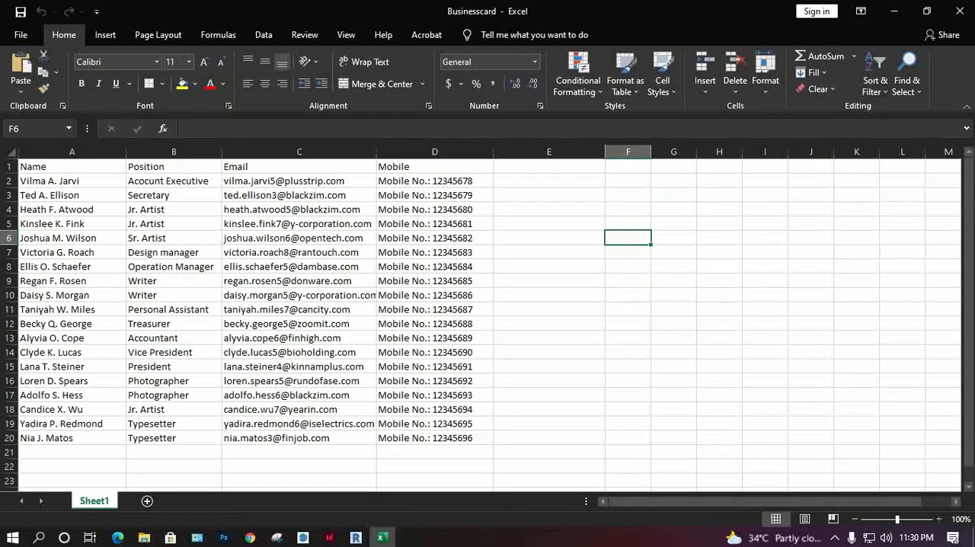
Step: Review the Name, Position, Email and Mobile headers and the first record's entries in the Businesscard sheet, and minimize the workbook
left_click(71, 181)
left_click(71, 167)
left_click(173, 167)
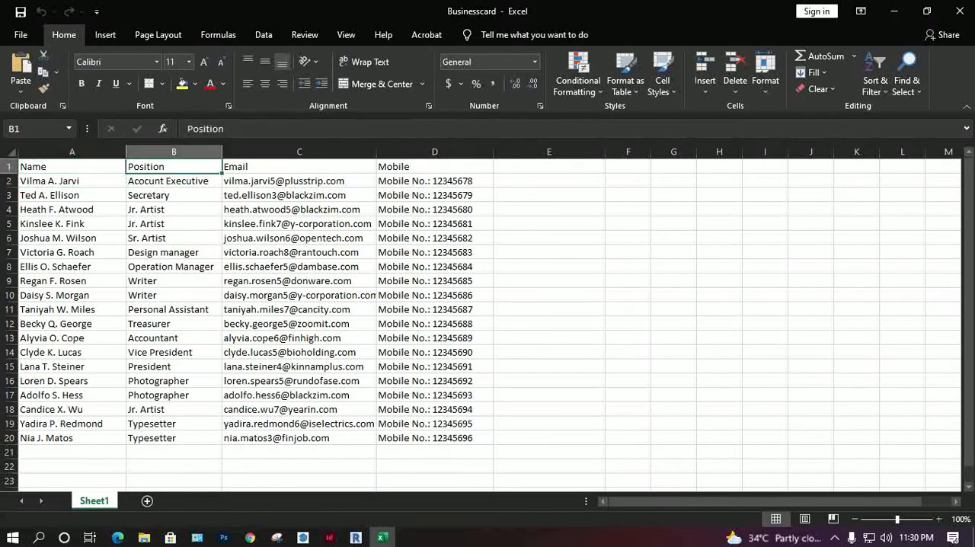
left_click(299, 166)
left_click(434, 167)
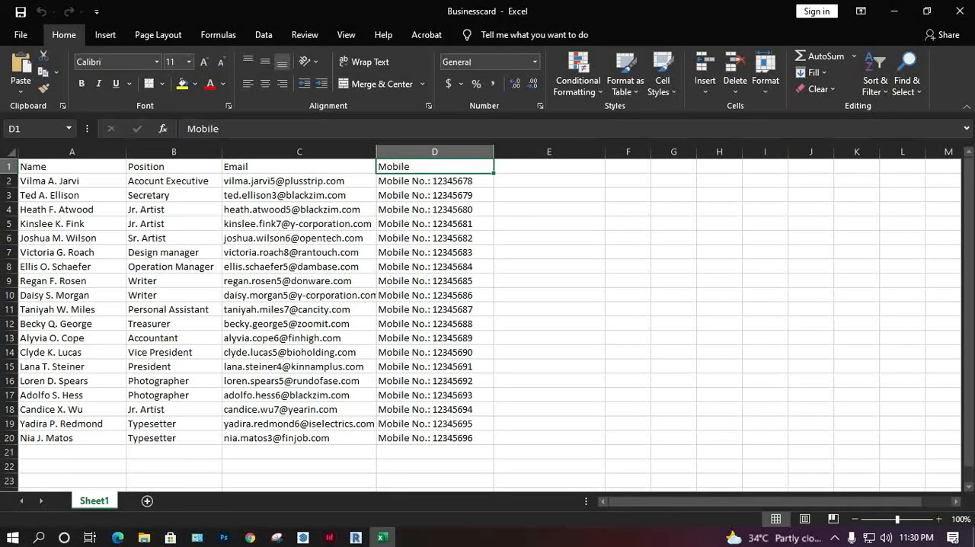
left_click(71, 181)
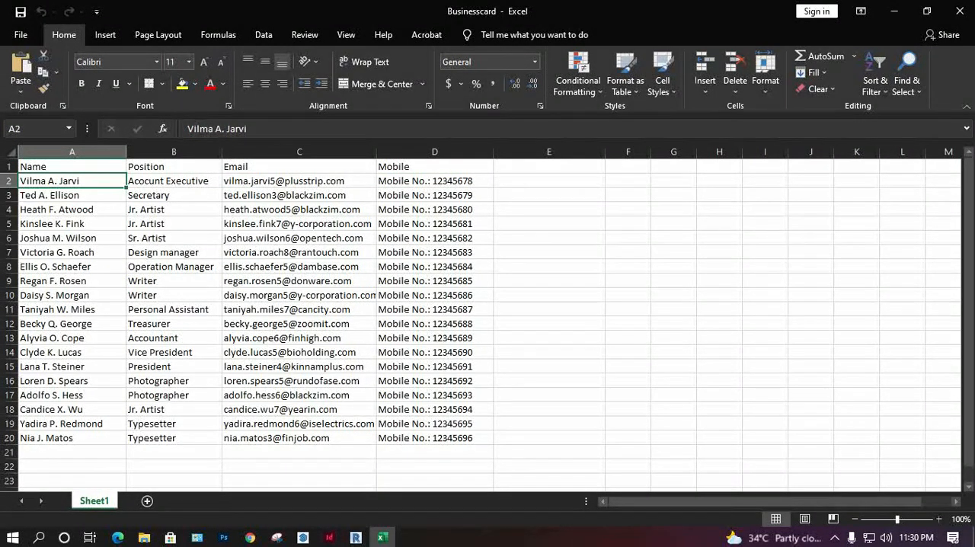
left_click(174, 181)
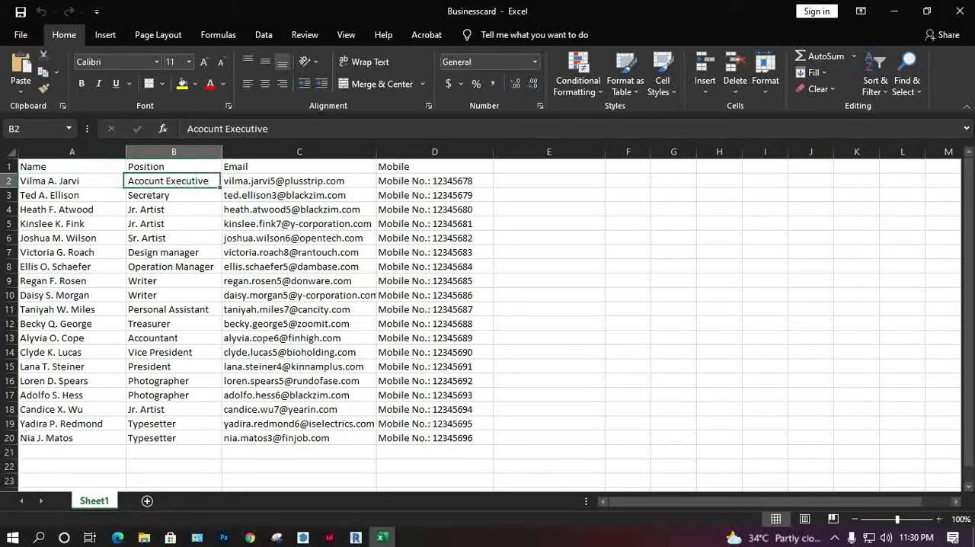
left_click(299, 181)
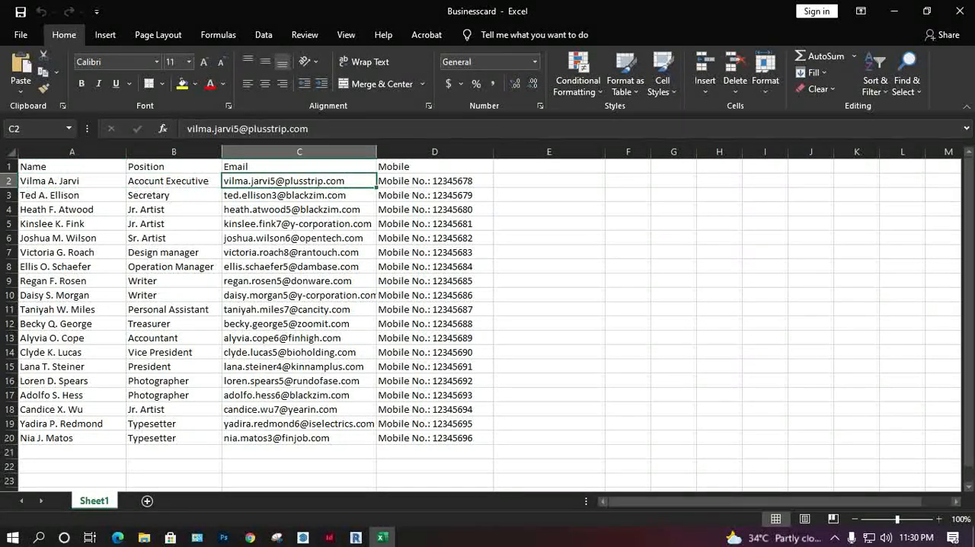
left_click(435, 181)
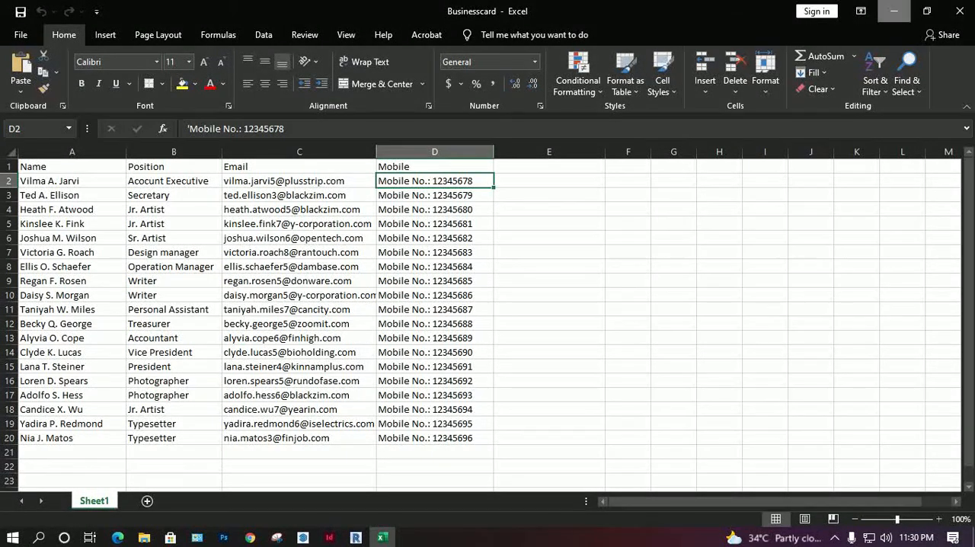
left_click(894, 11)
Step: Return to Photoshop, open Compnay ID_Data Set 1 from the Employees ID folder to check the card, and close it
left_click(223, 538)
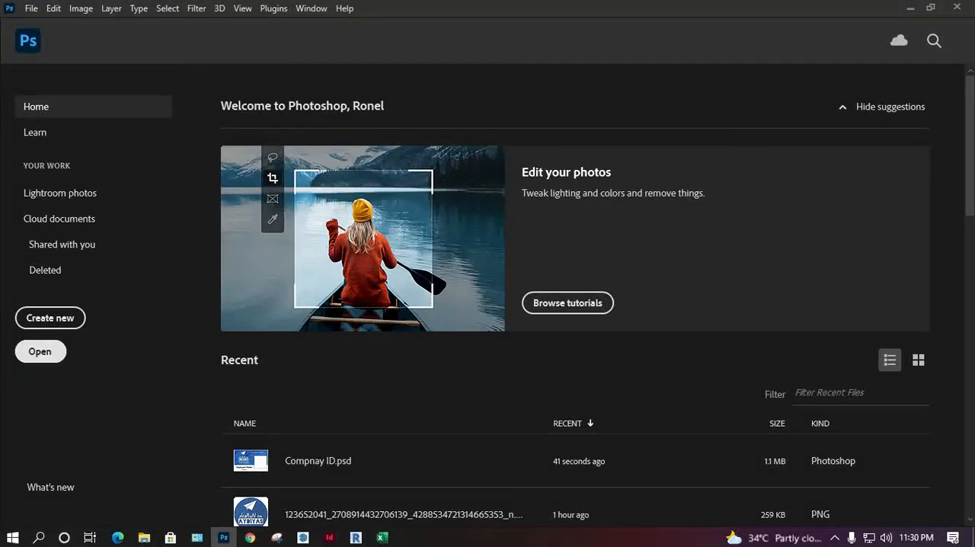
left_click(40, 351)
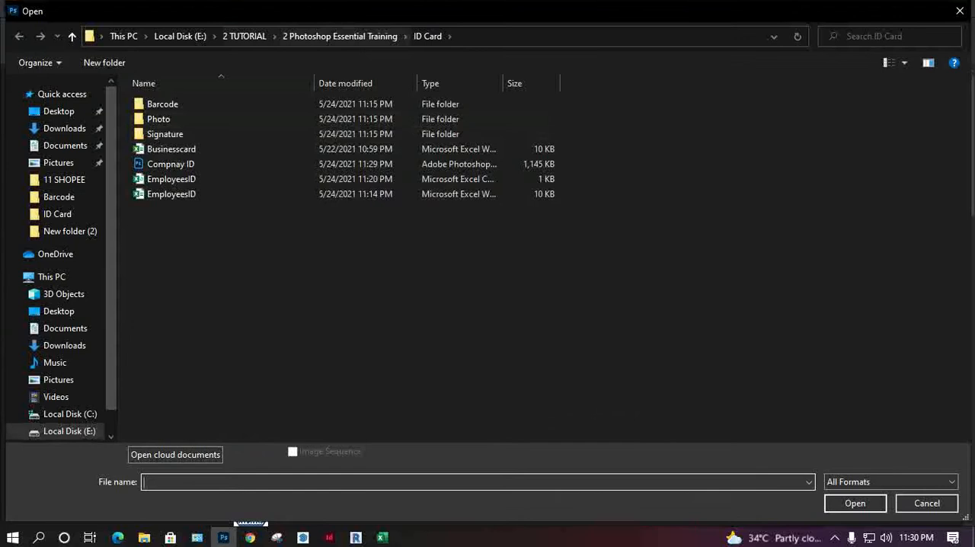
left_click(340, 36)
double_click(432, 175)
double_click(218, 102)
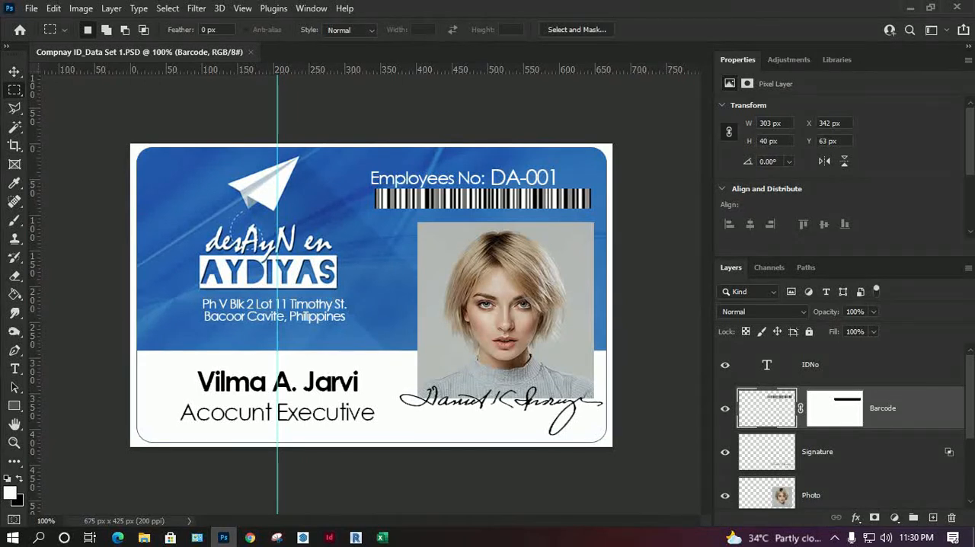
key("ctrl+w")
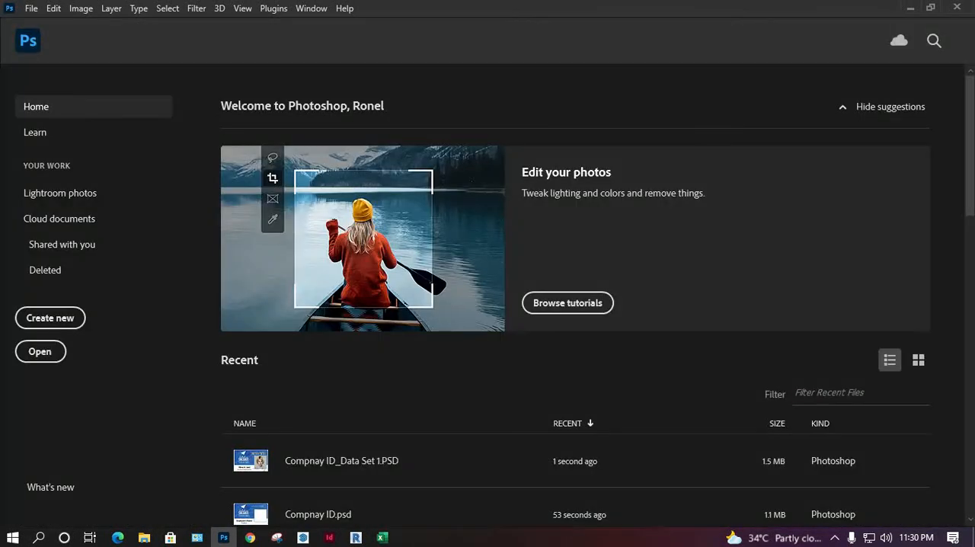
Step: Open the exported card Compnay ID_Data Set 2 to check it, and close it
left_click(40, 351)
double_click(221, 114)
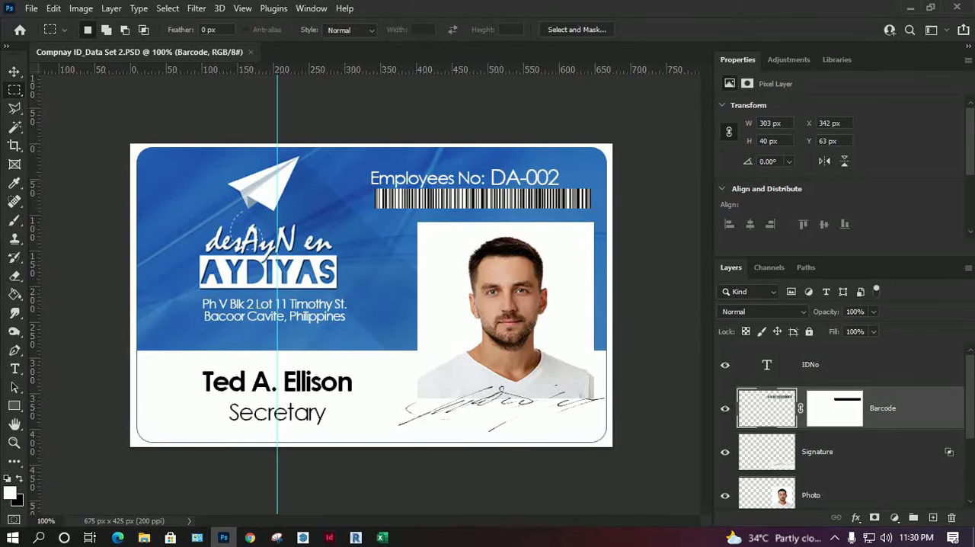
key("ctrl+w")
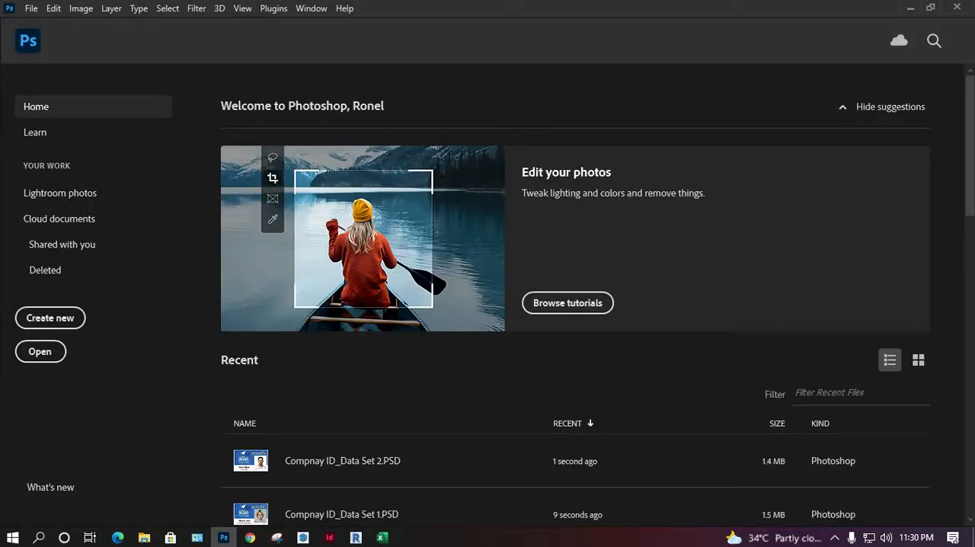
Step: Open Compnay ID_Data Set 3 from the Employees ID folder
key("ctrl+o")
left_click(192, 134)
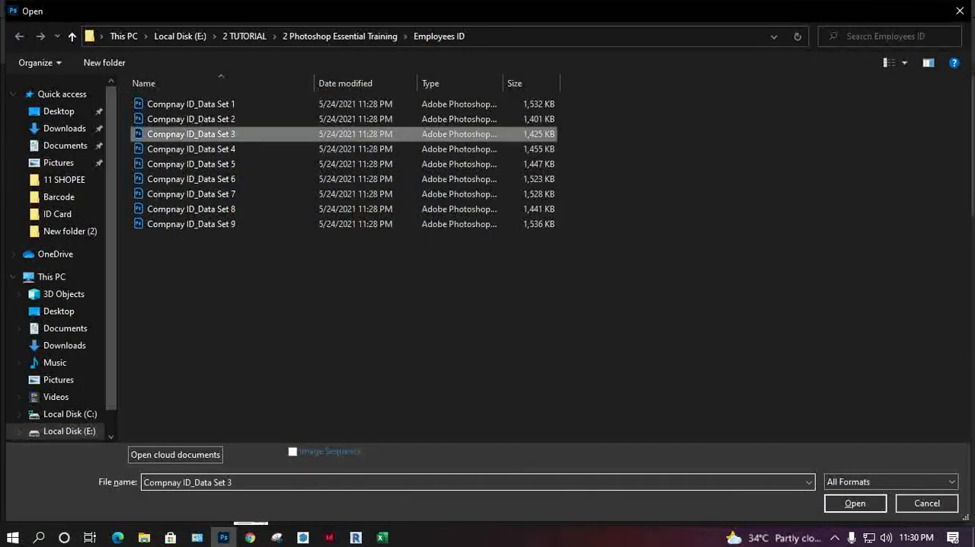
key("Return")
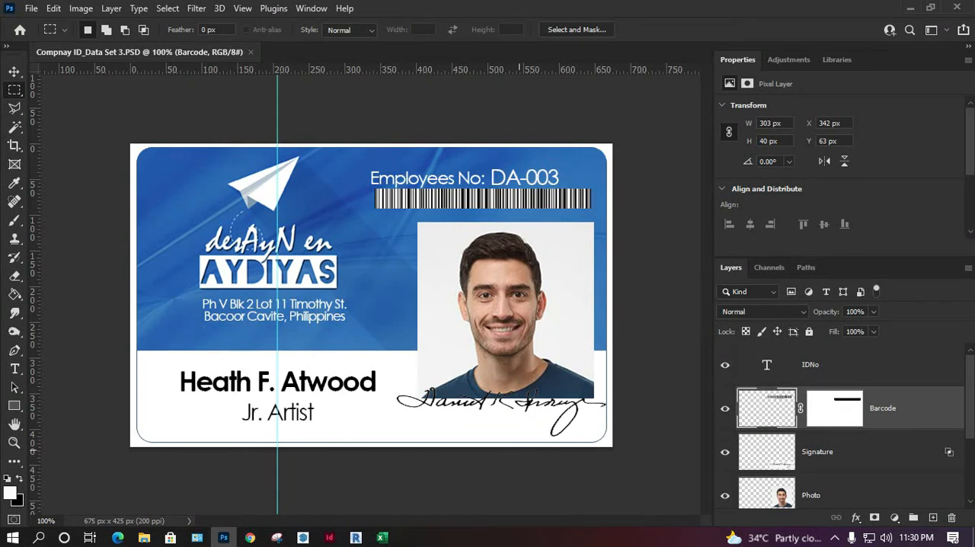
Step: Display the Actions list, move it over the canvas, and clear all existing actions
left_click(31, 8)
left_click(312, 9)
left_click(360, 105)
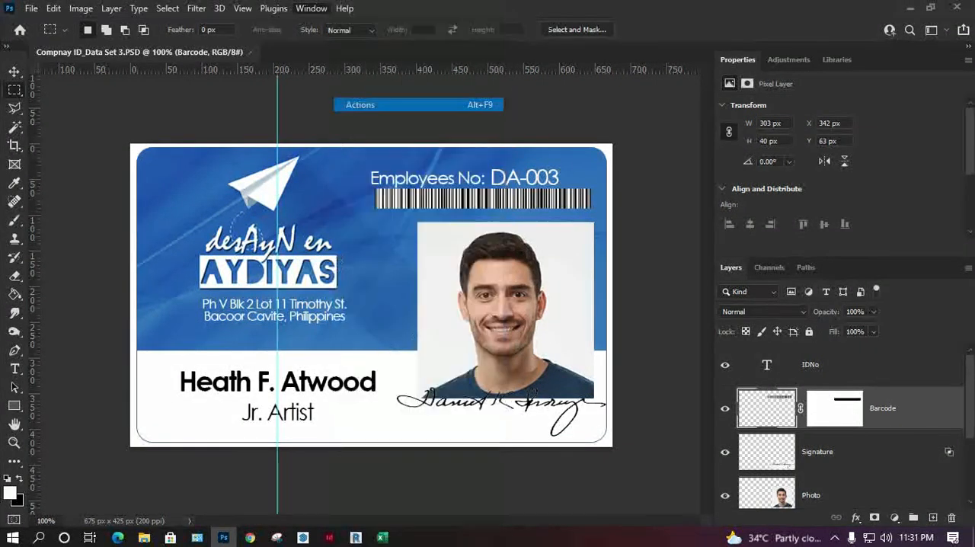
left_click(586, 124)
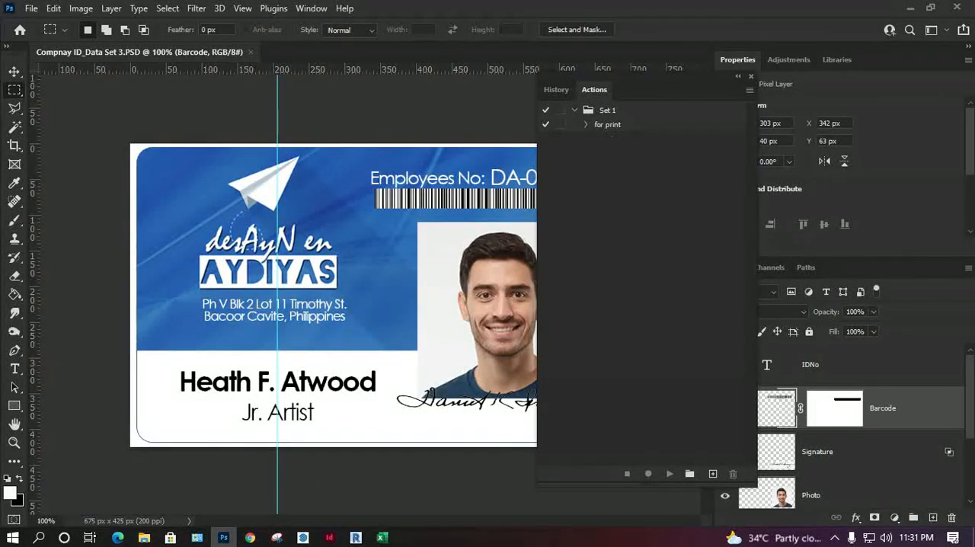
left_click(749, 90)
key("Escape")
left_click_drag(670, 89, 634, 129)
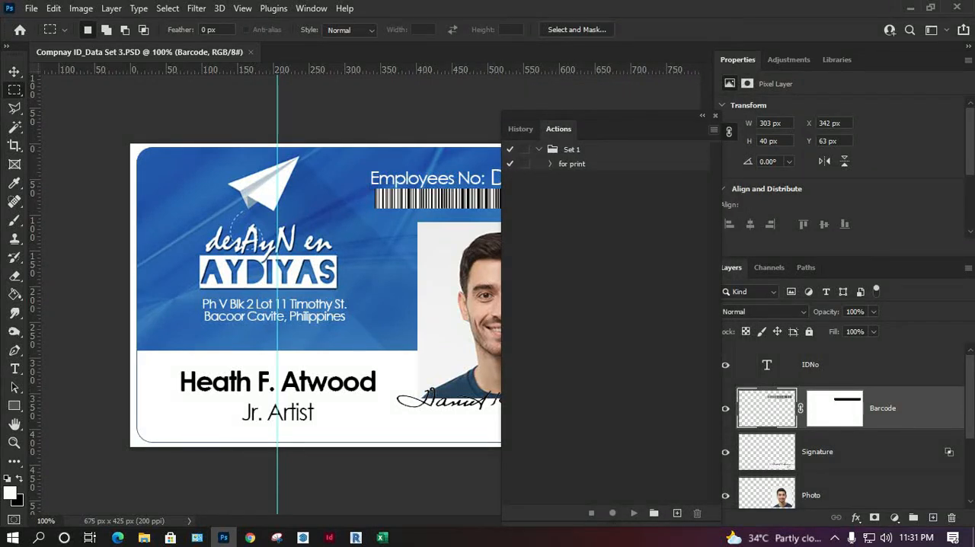
left_click(713, 130)
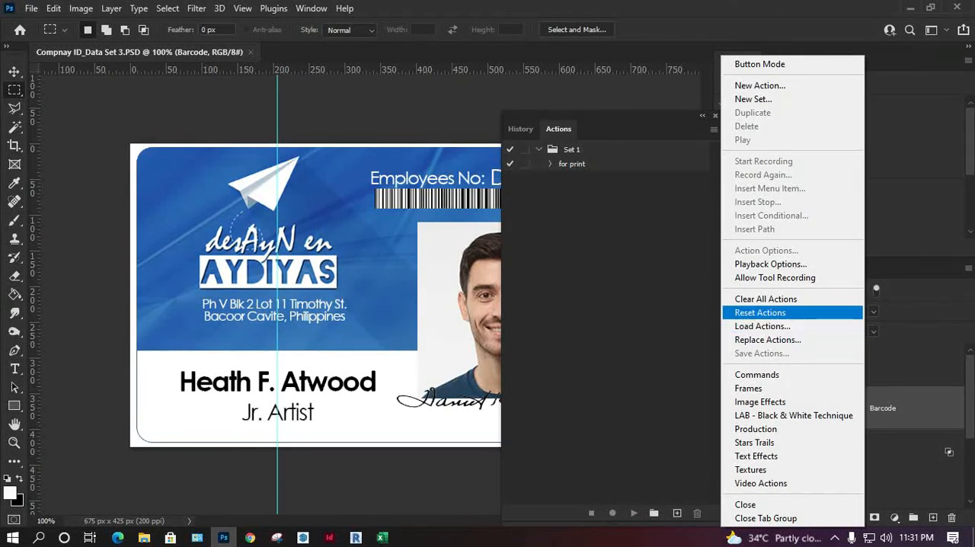
left_click(765, 299)
key("Return")
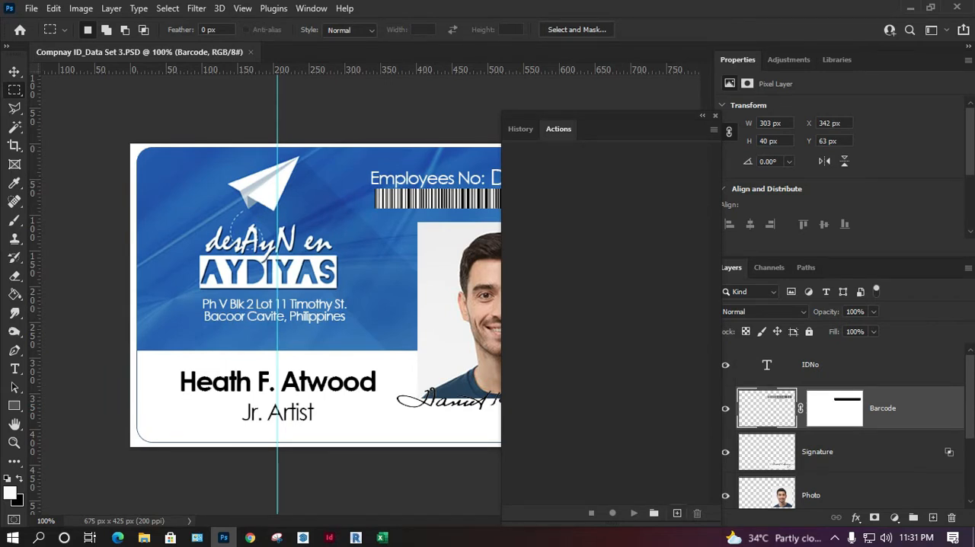
Step: Create a new action named PSD to JPG and start recording it
left_click(677, 514)
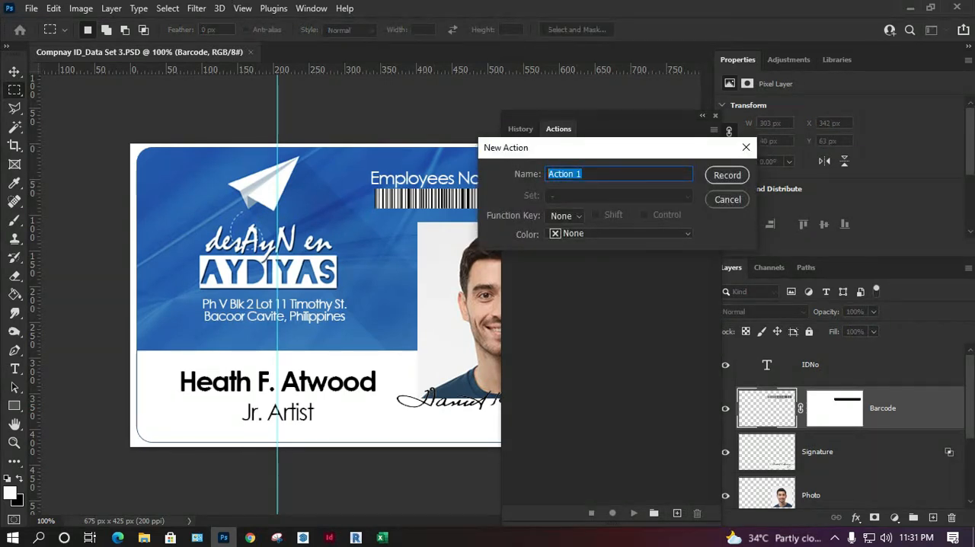
type("PSD ")
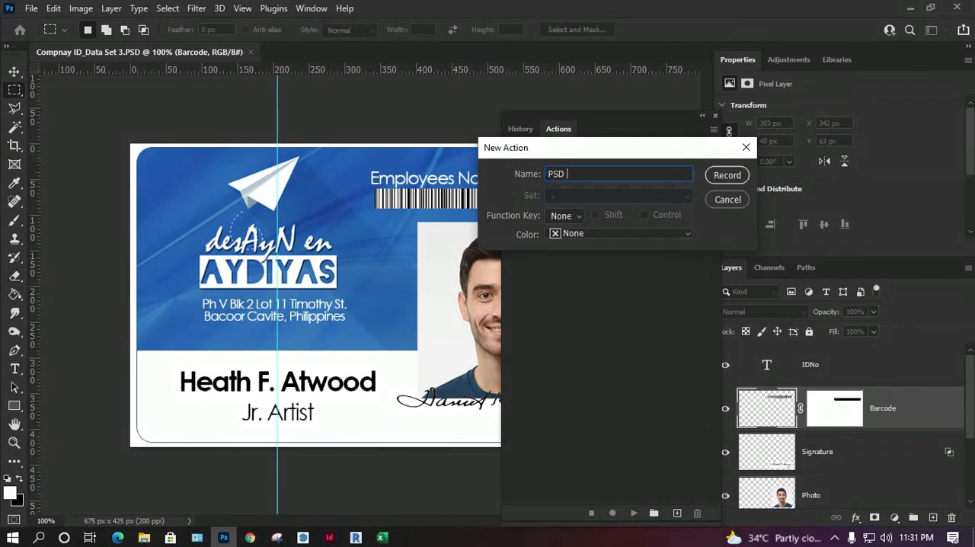
type("to JPG")
key("Return")
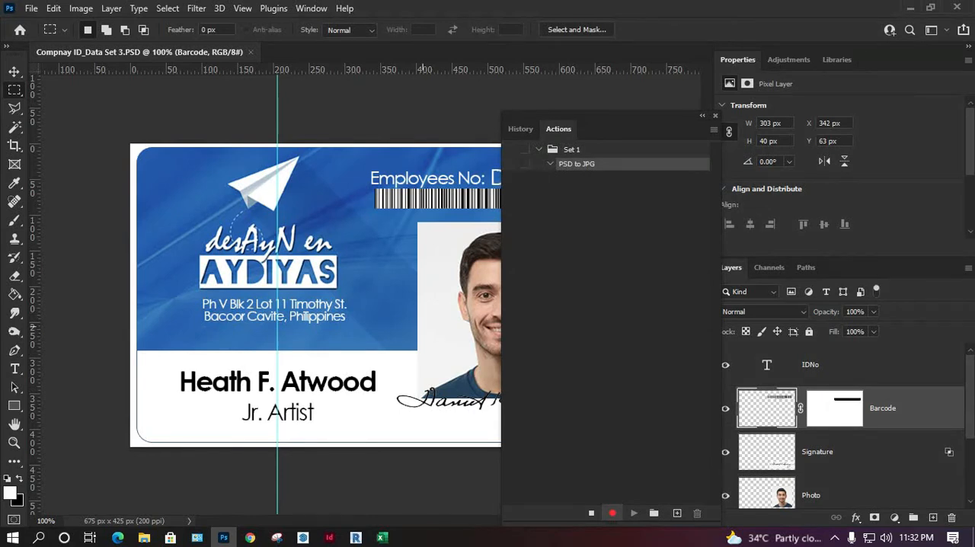
Step: Create a folder named for Printing inside Employees ID from the local save dialog, and leave without saving the card
left_click_drag(609, 117, 632, 95)
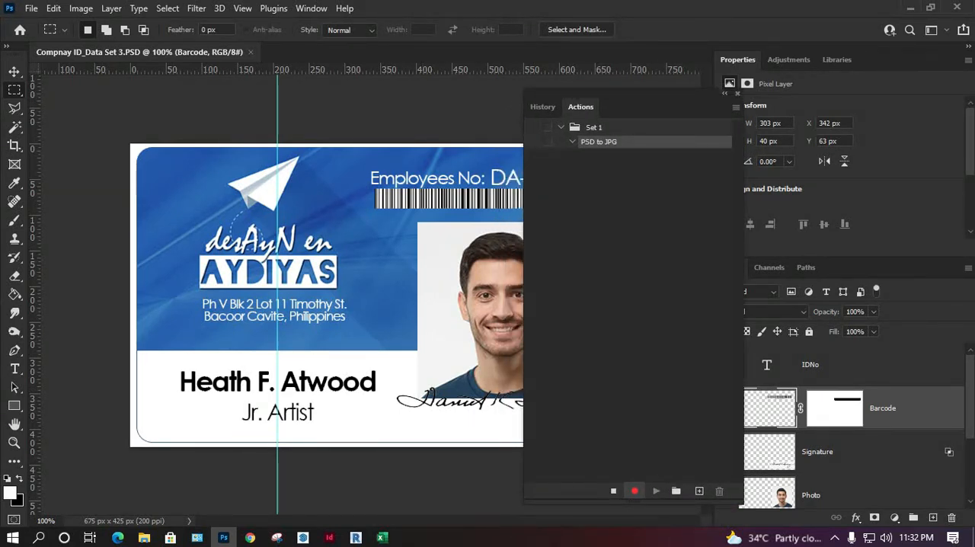
left_click(31, 9)
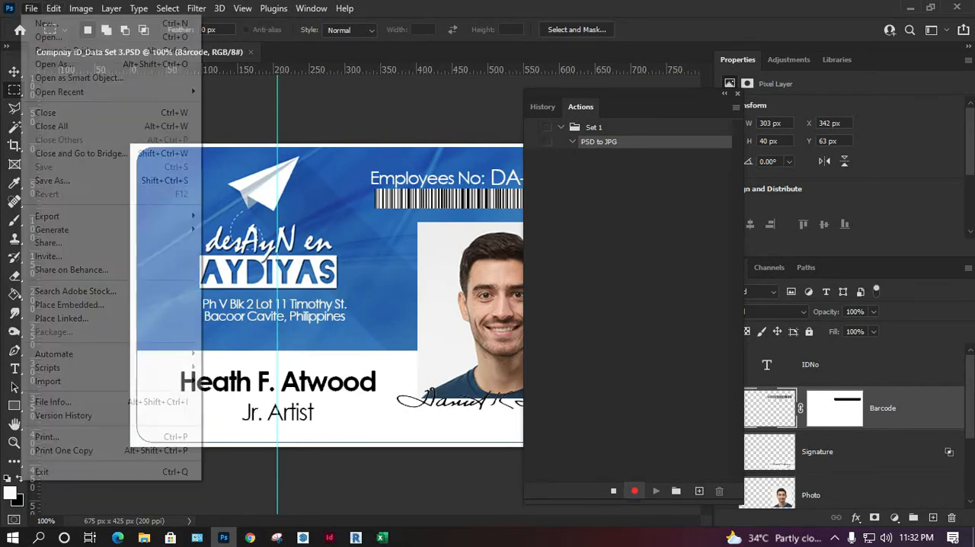
left_click(53, 180)
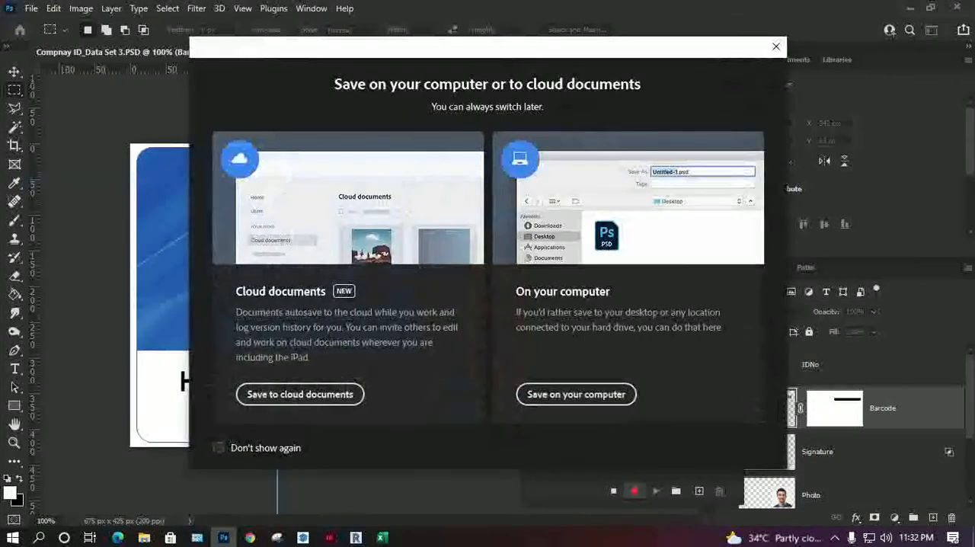
left_click(575, 392)
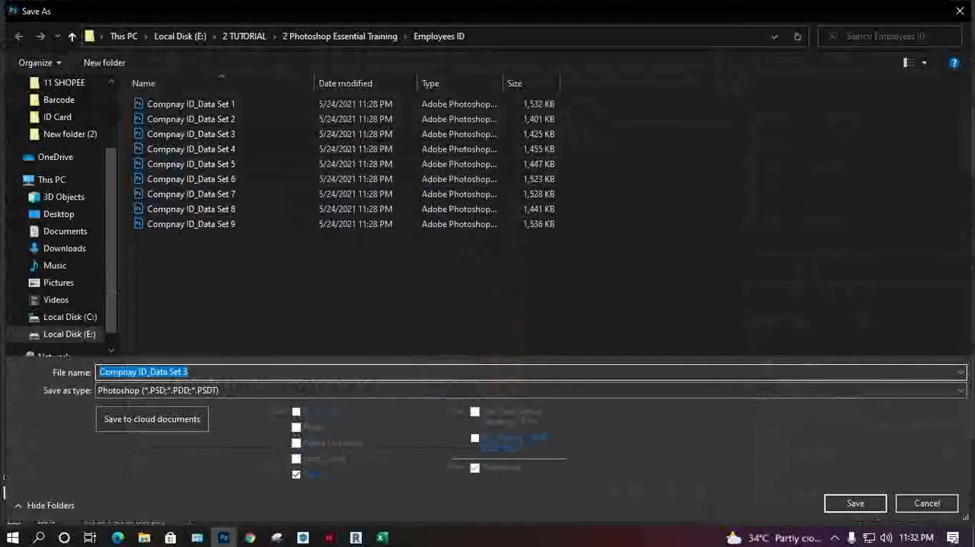
left_click(104, 63)
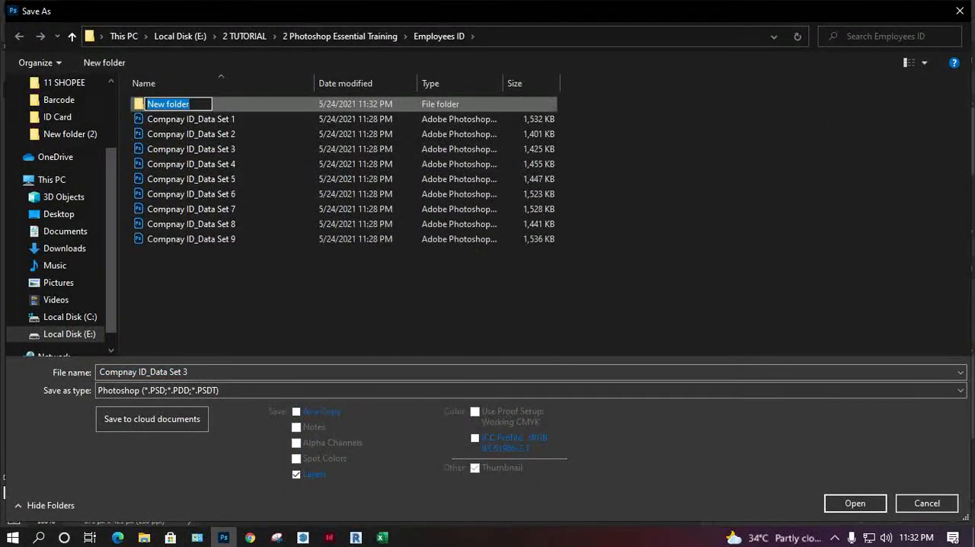
type("for P")
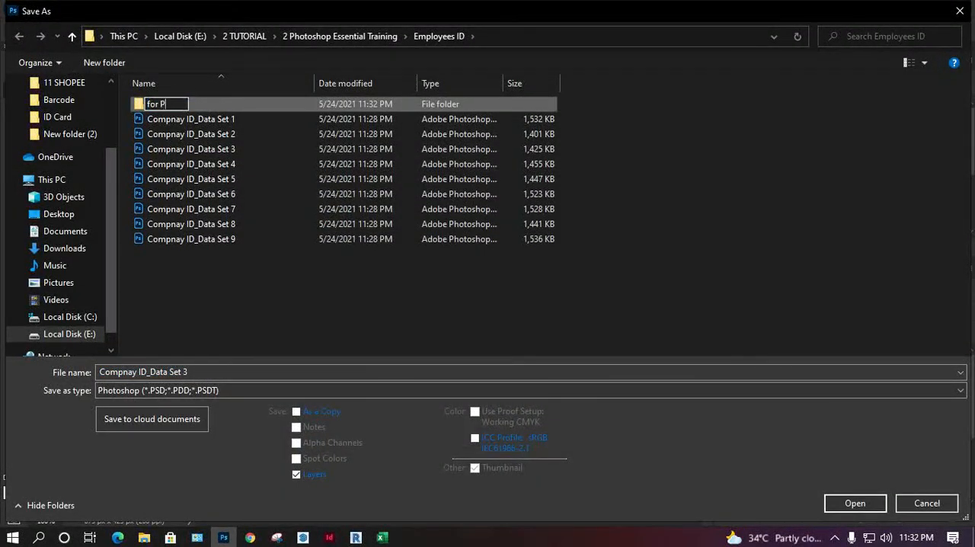
type("rinting")
key("Return")
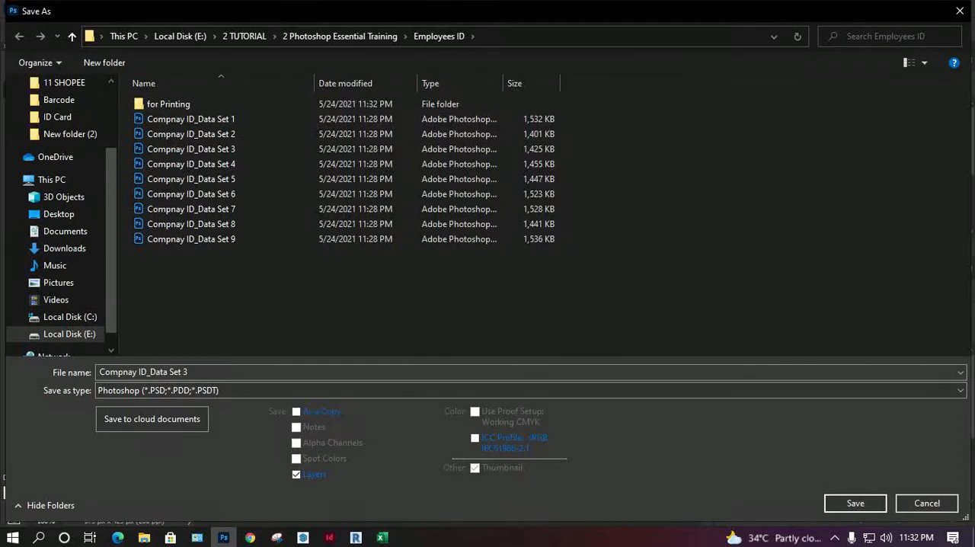
left_click(927, 503)
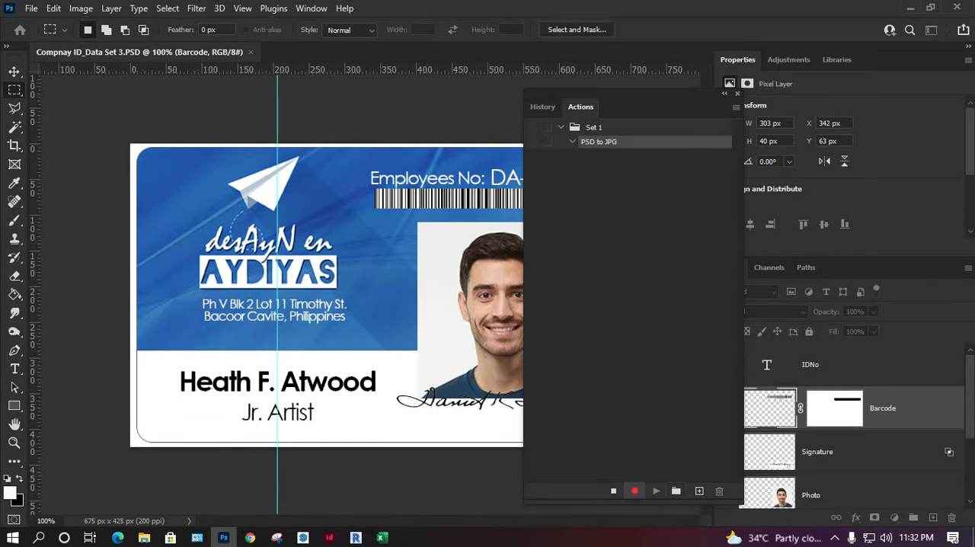
Step: Stop recording and delete the PSD to JPG action
left_click(613, 491)
left_click(718, 492)
left_click(423, 209)
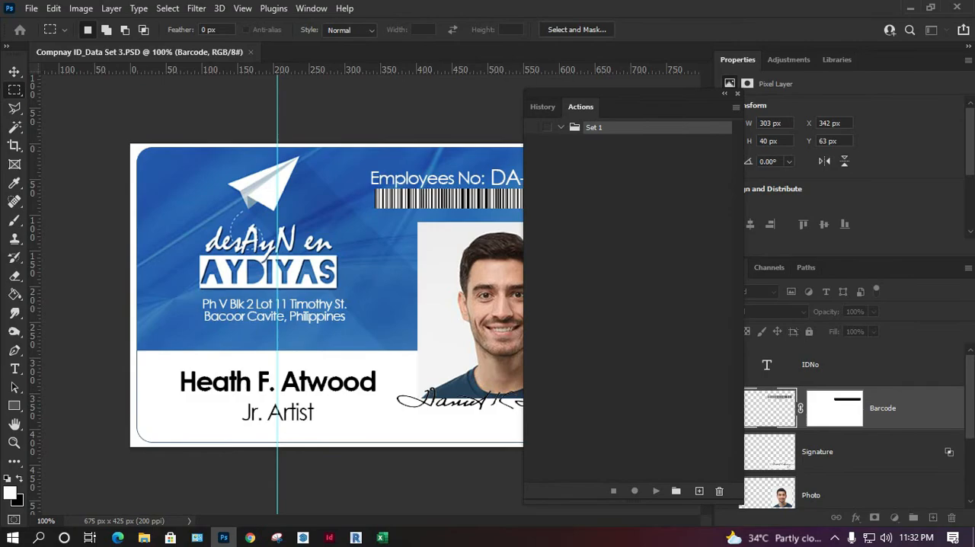
Step: Switch to File Explorer, rename the for Printing folder in Employees ID as FOR PRINTING, check its contents, and return to Photoshop
left_click(143, 538)
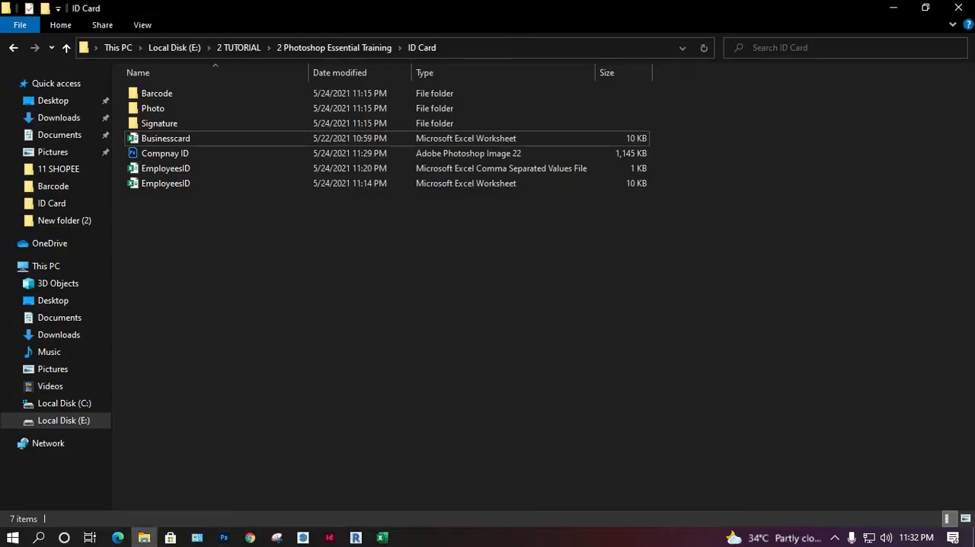
left_click(333, 47)
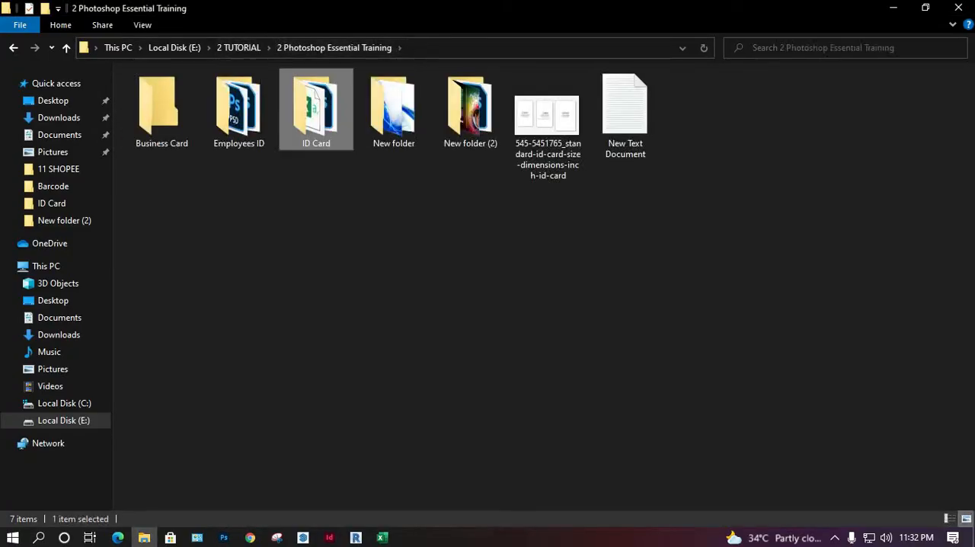
double_click(239, 110)
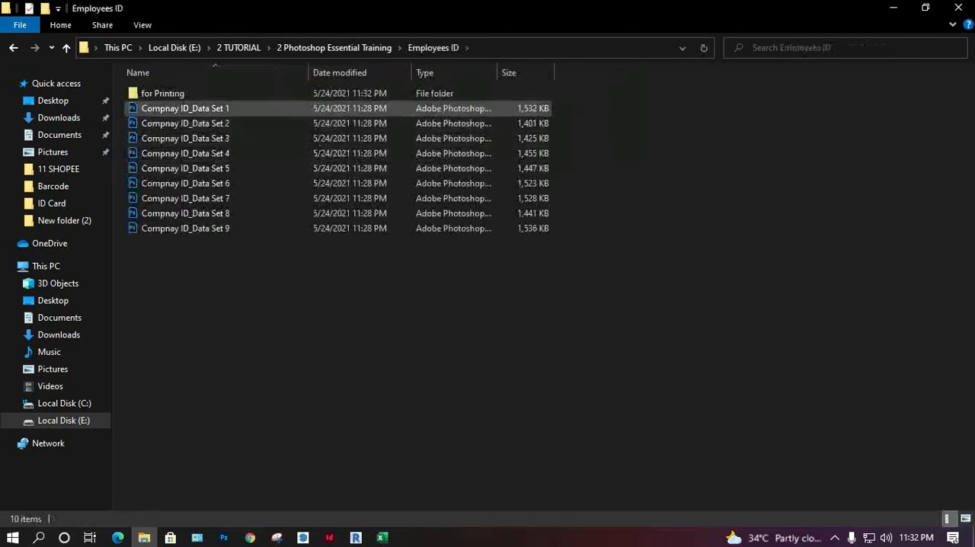
key("F2")
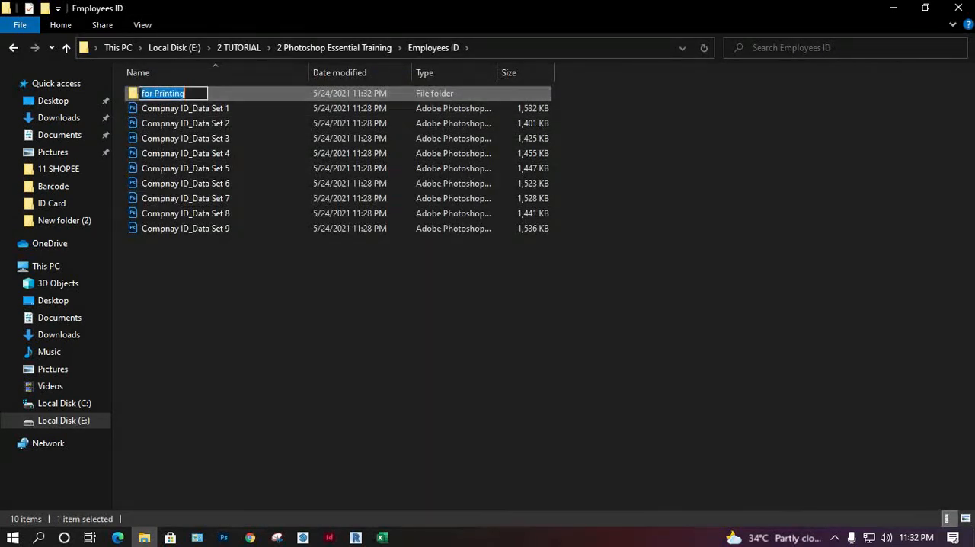
type("F")
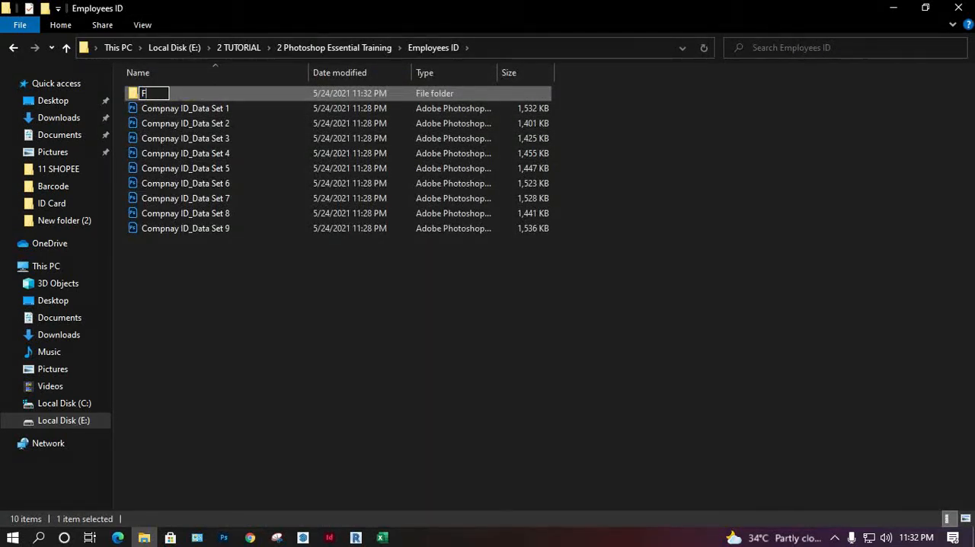
type("OR PRINTING")
key("Return")
key("Return")
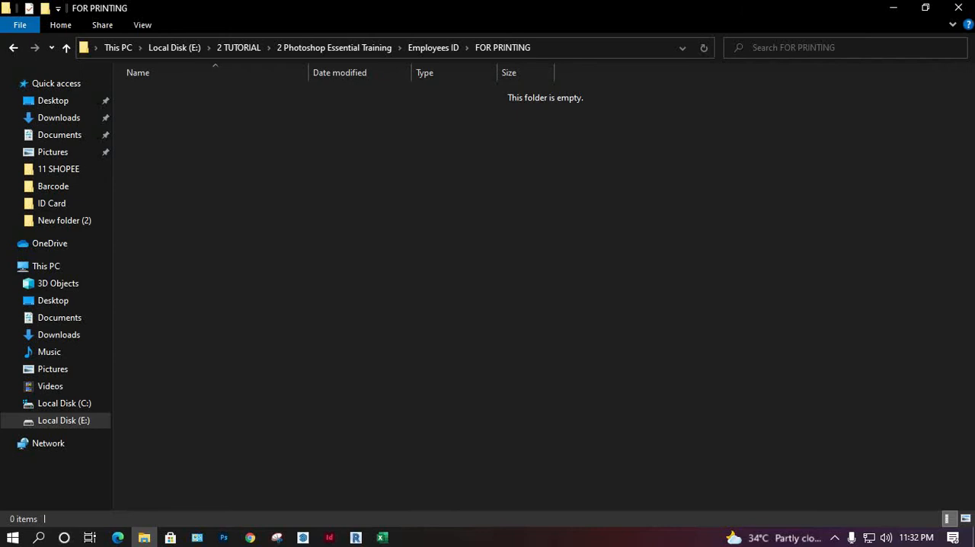
left_click(892, 8)
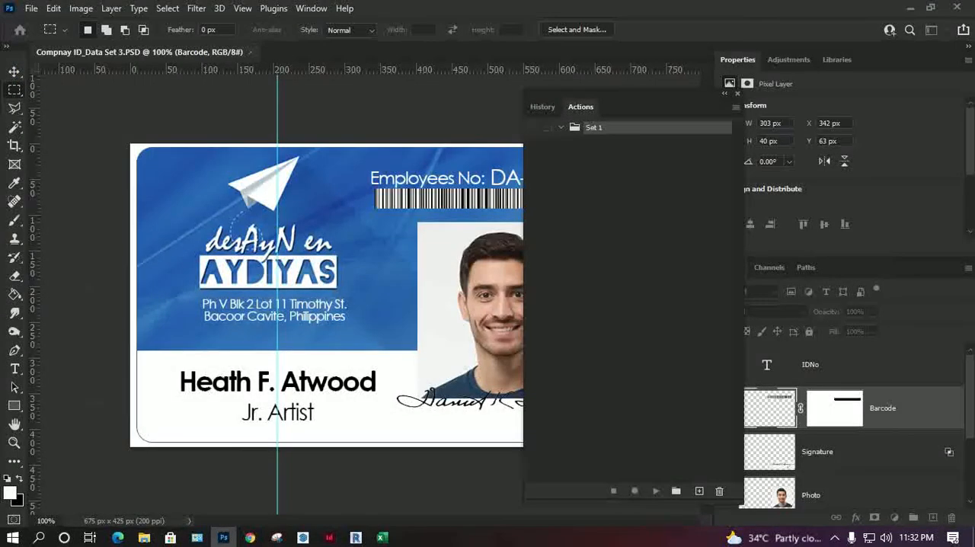
Step: Delete the action set Set 1 and close the Actions list
left_click(719, 492)
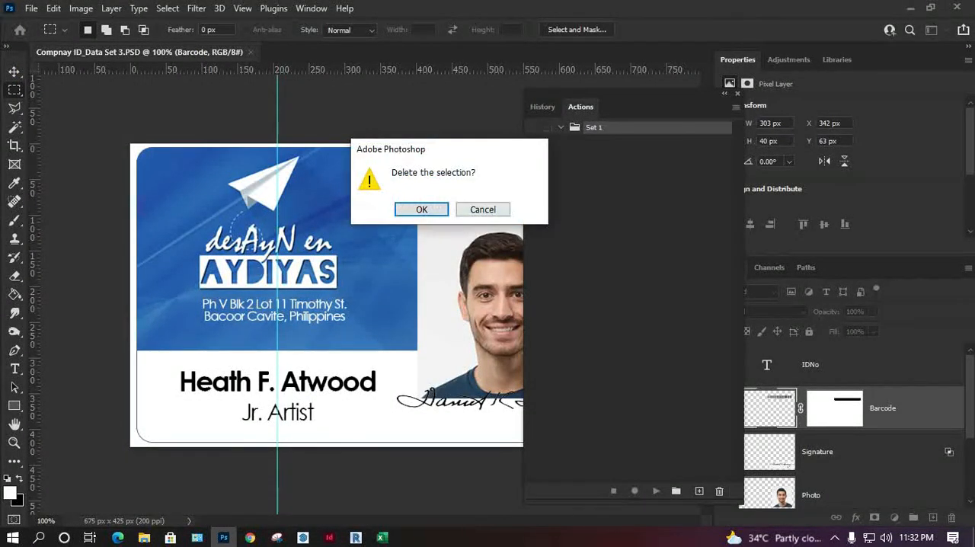
left_click(422, 210)
left_click(737, 93)
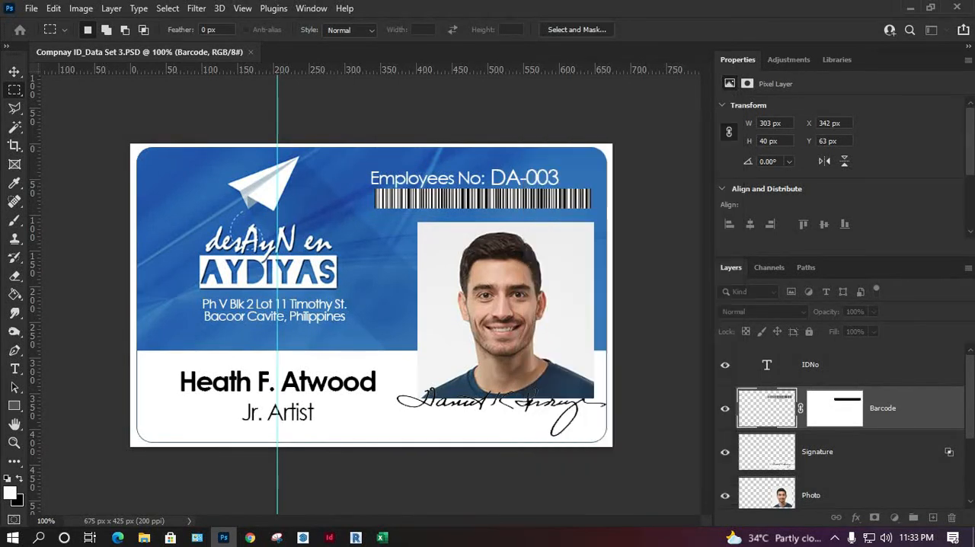
Step: Display the Actions list again and start recording a new action named psd TO jpg
left_click(311, 7)
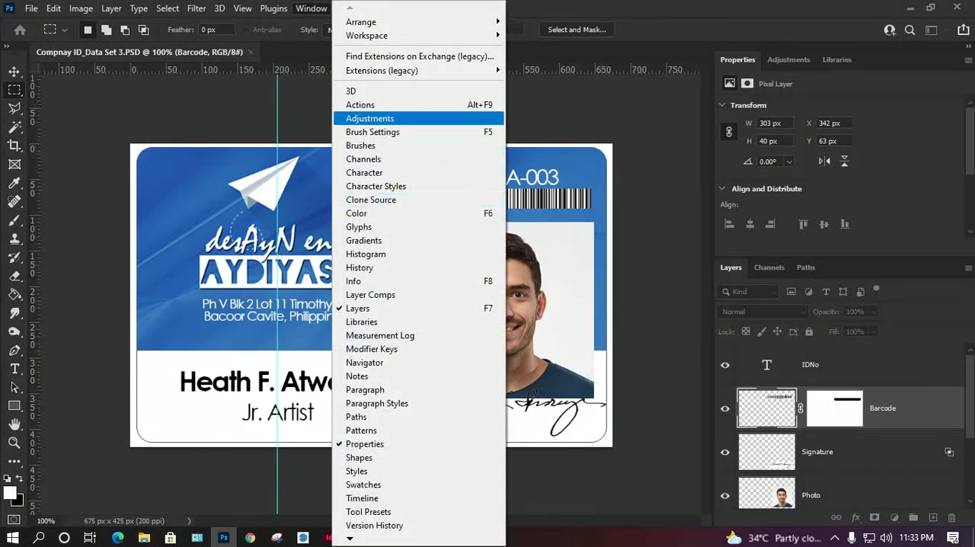
left_click(360, 105)
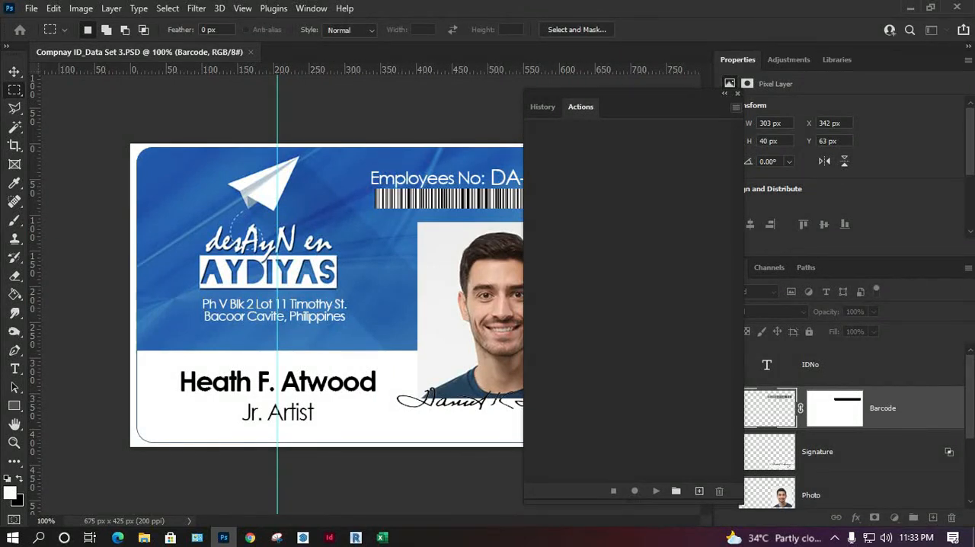
left_click(736, 106)
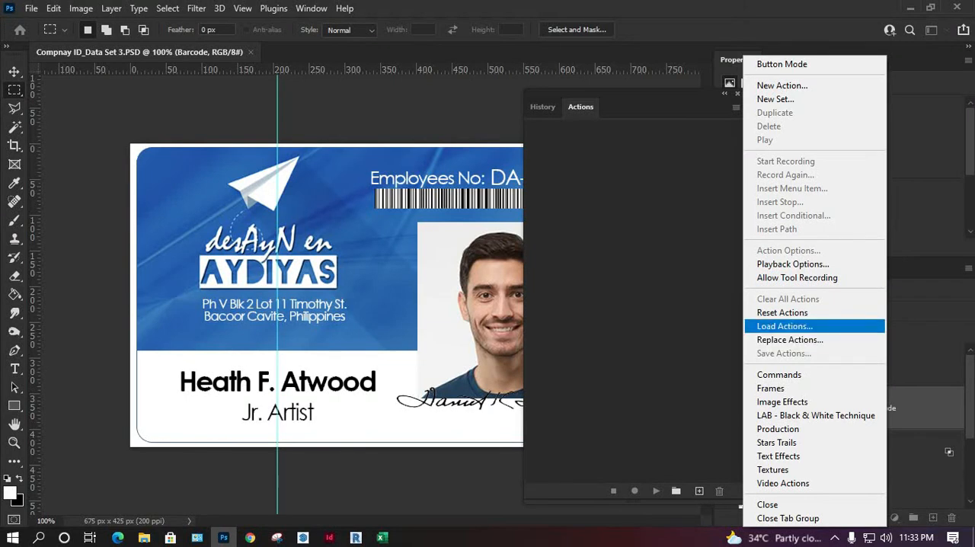
left_click(784, 326)
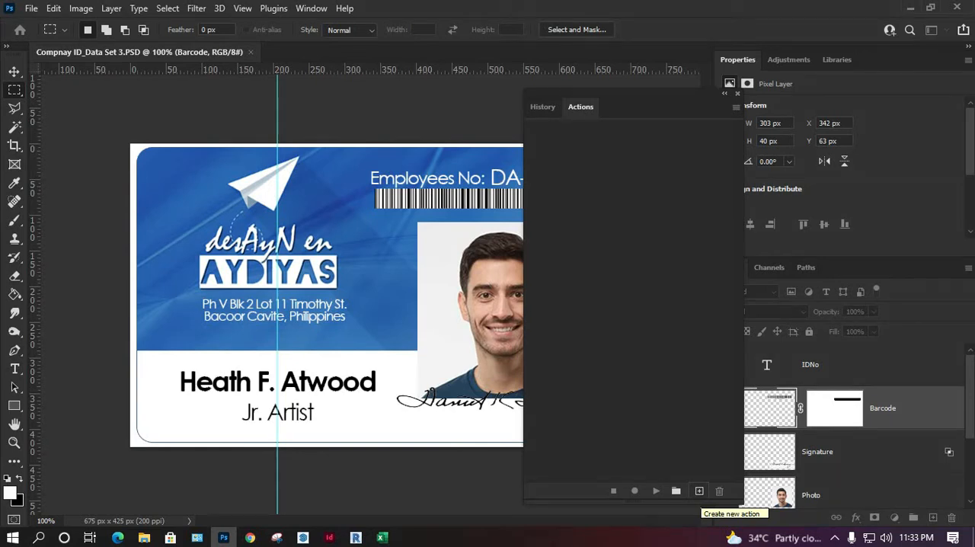
left_click(699, 490)
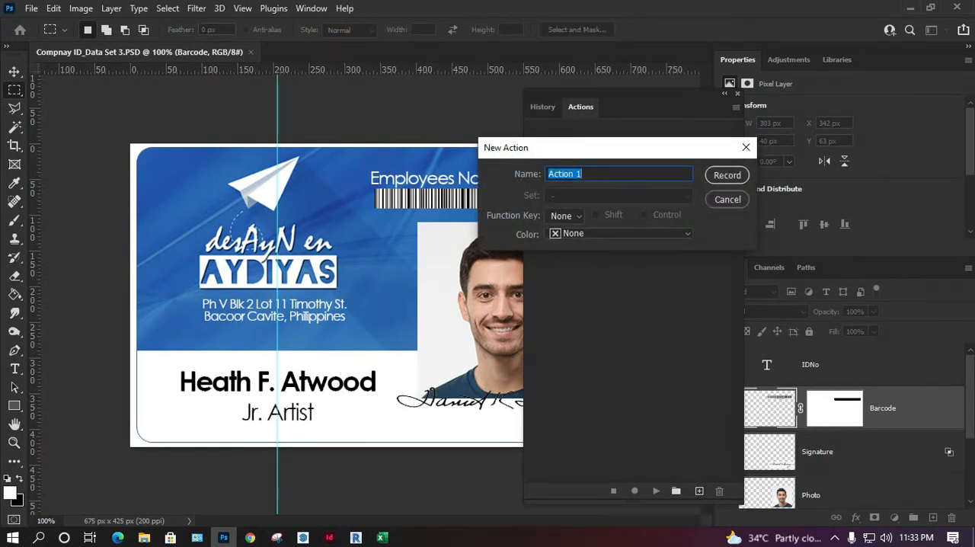
type("psd TO jpg")
key("Return")
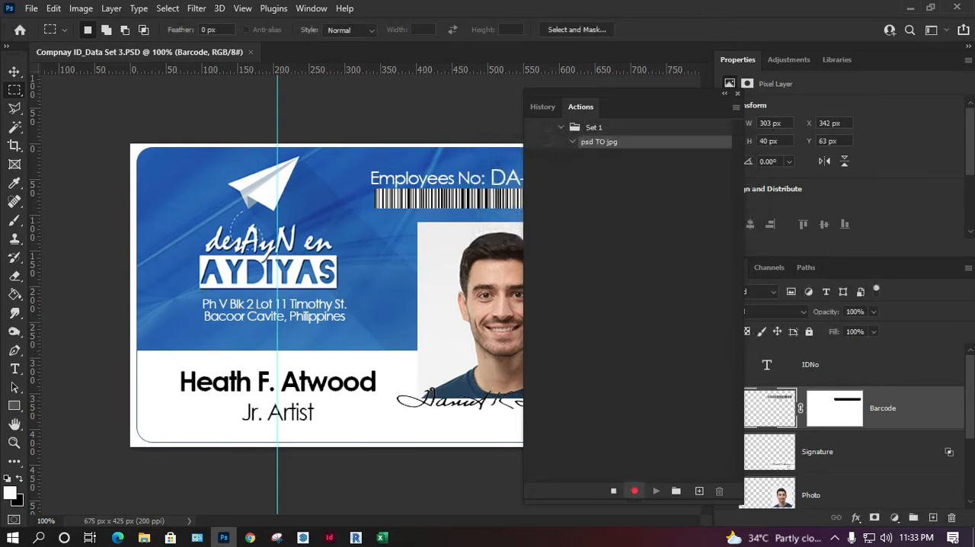
left_click(31, 8)
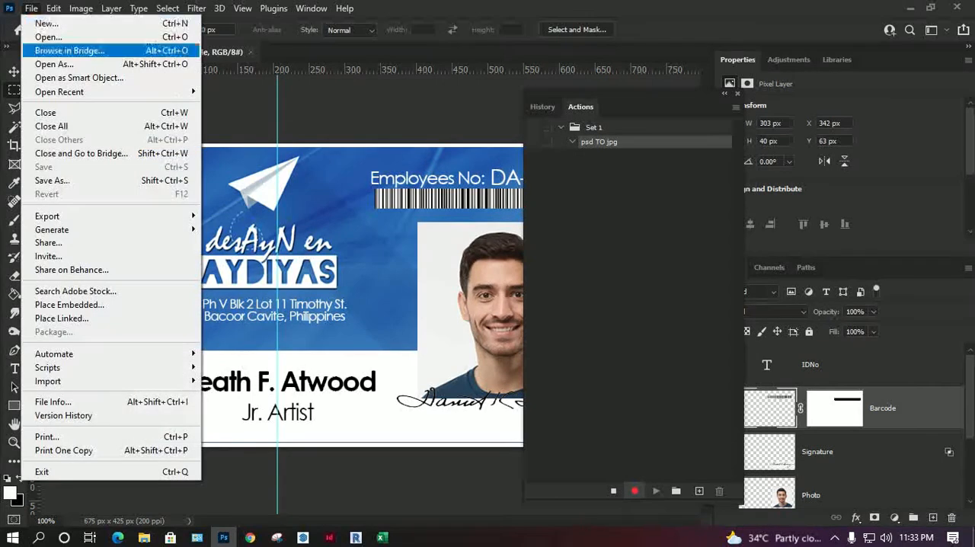
left_click(52, 181)
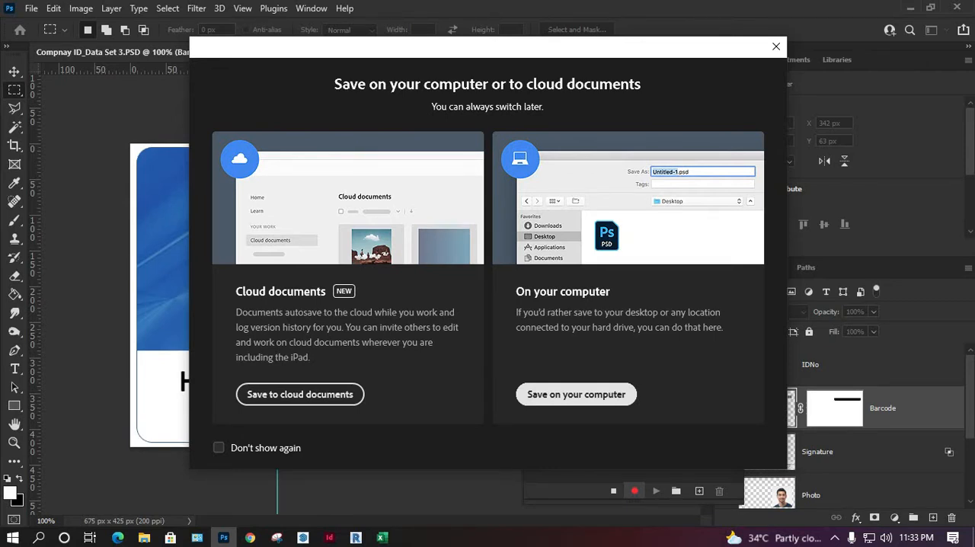
left_click(575, 393)
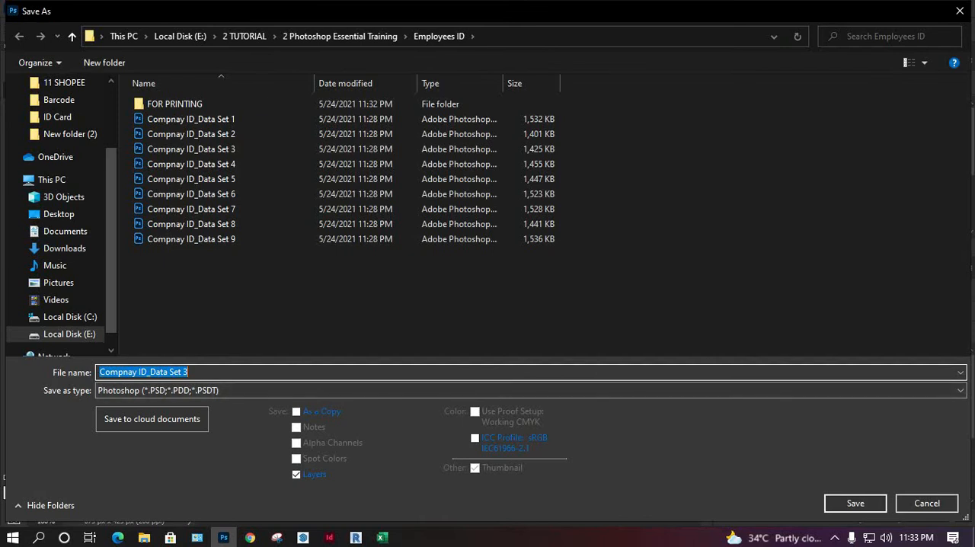
key("Return")
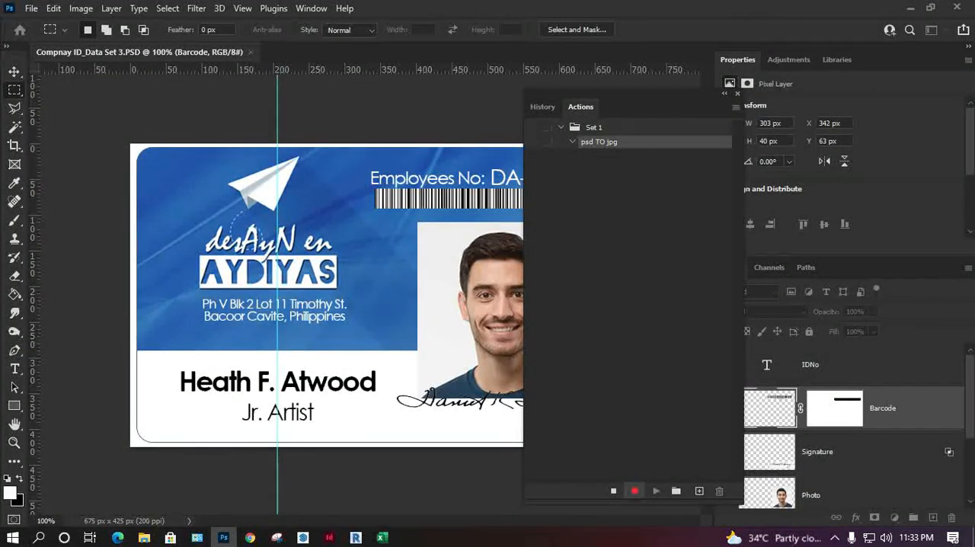
left_click(613, 491)
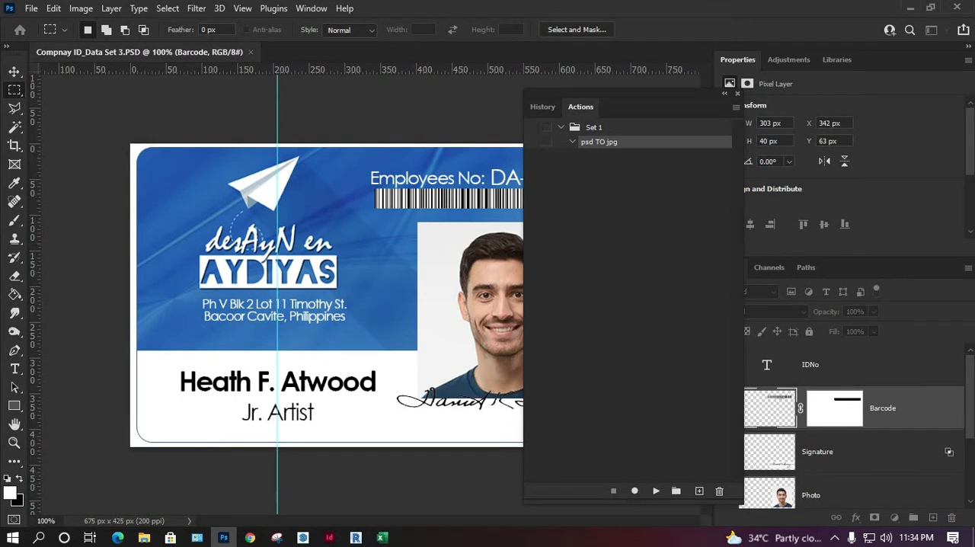
Step: Resume recording the psd TO jpg action and save the card as a JPEG in the FOR PRINTING folder at quality 12
left_click(635, 490)
left_click(31, 7)
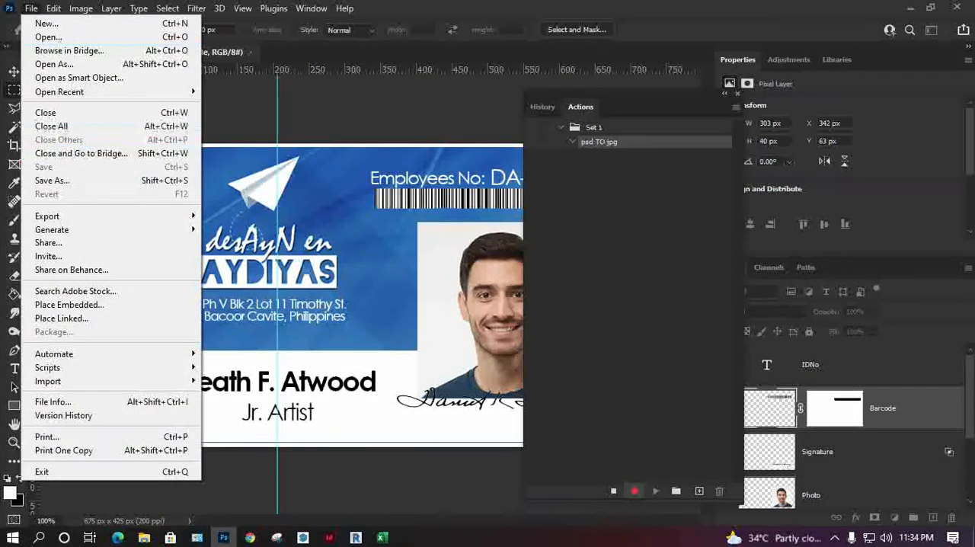
left_click(46, 178)
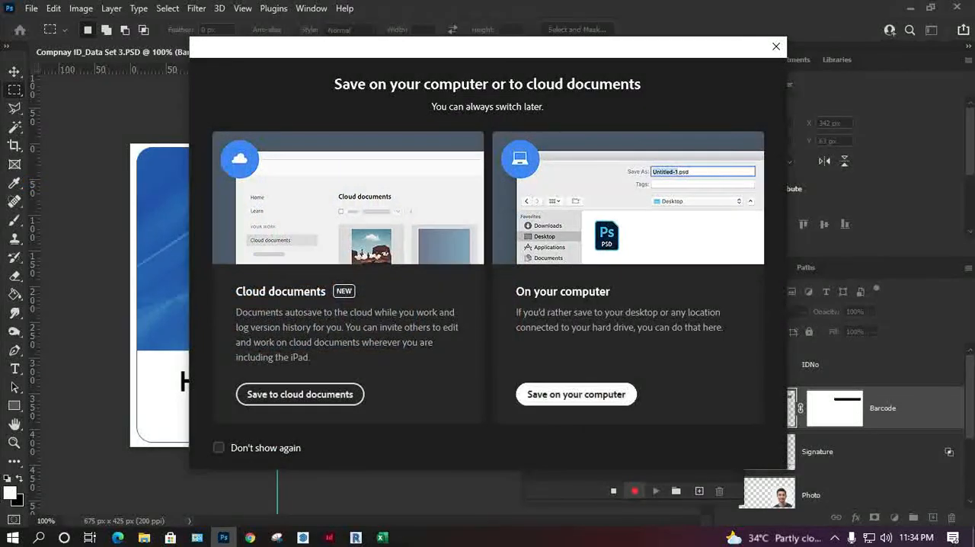
left_click(575, 394)
left_click(563, 391)
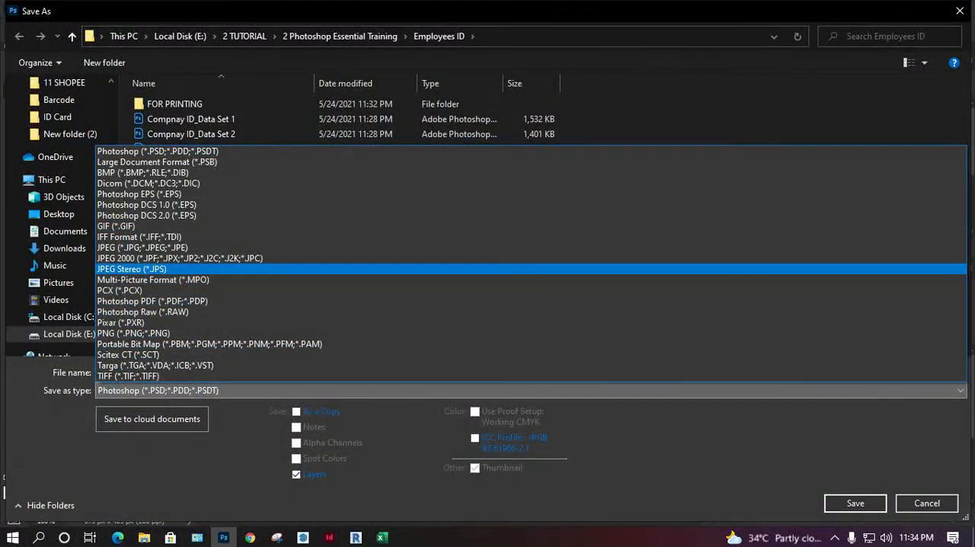
left_click(533, 248)
double_click(174, 104)
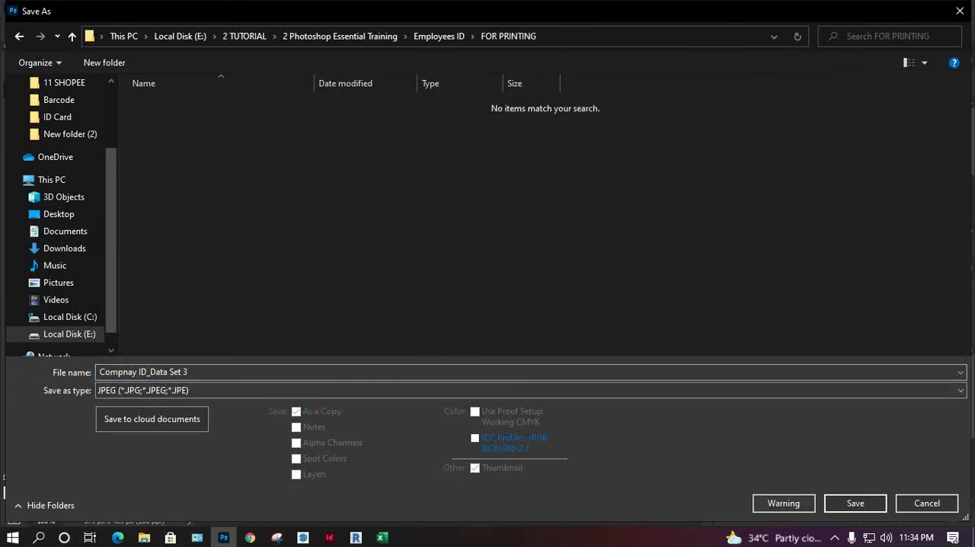
left_click(855, 503)
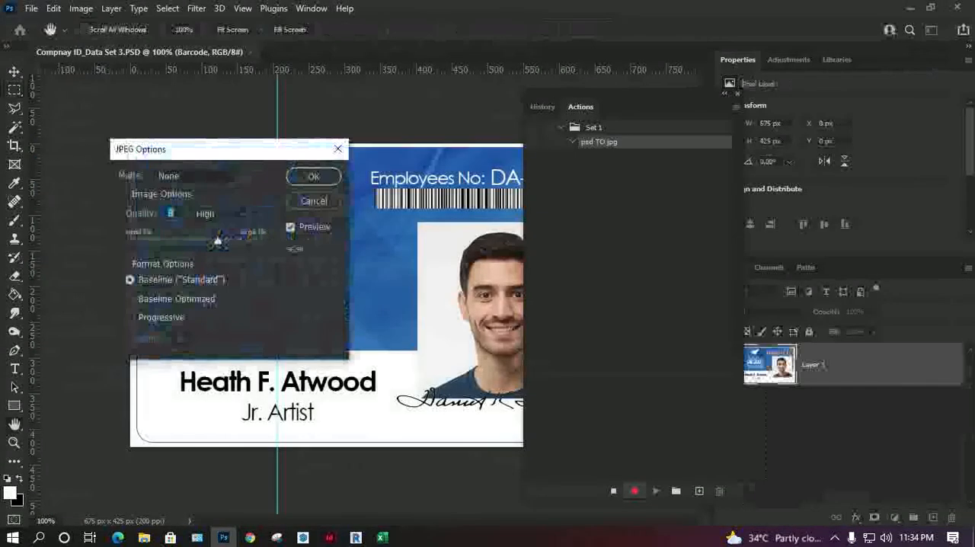
type("12")
key("Return")
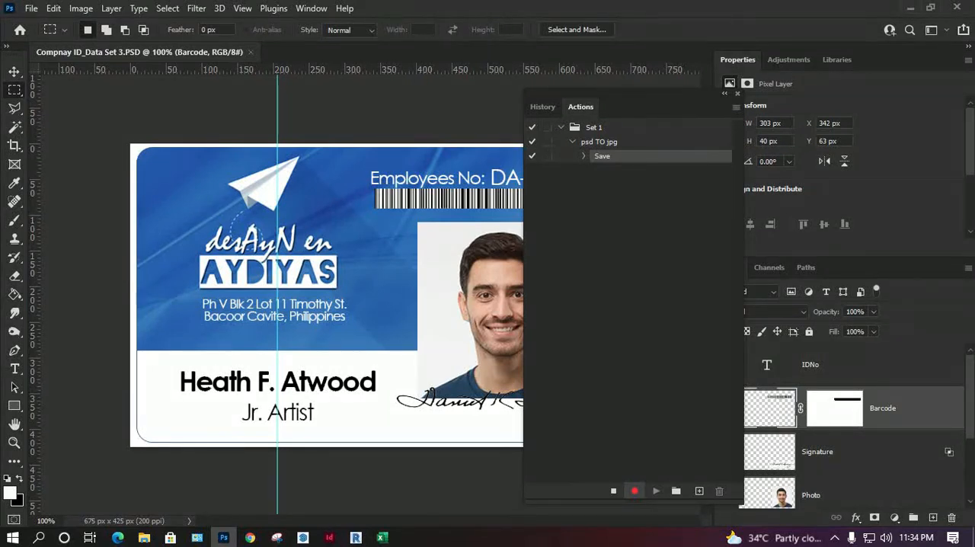
Step: Close the card document as the last recorded part of the psd TO jpg action and stop recording
left_click(250, 52)
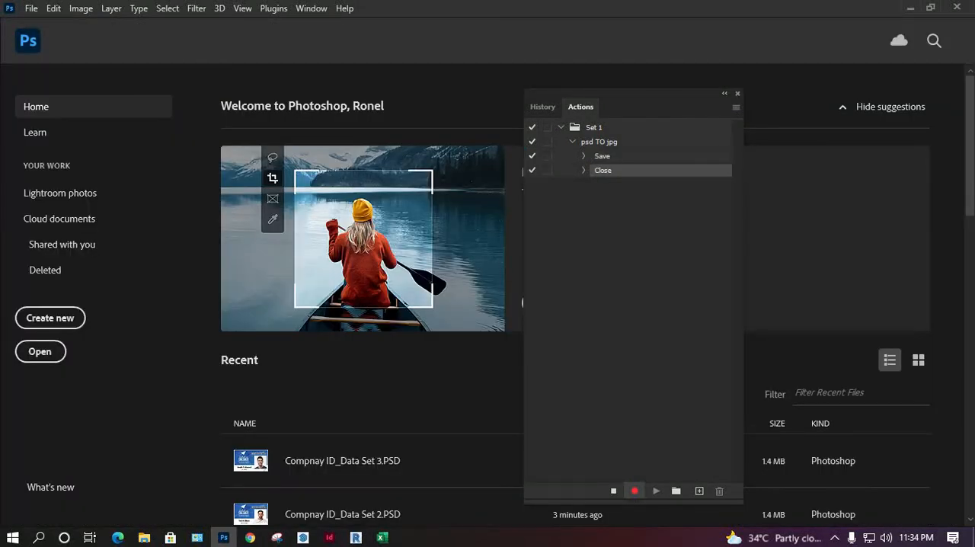
left_click(613, 491)
Step: Switch to File Explorer, preview the exported Compnay ID_Data Set 3 JPEG from the FOR PRINTING folder, and close the preview
left_click(144, 537)
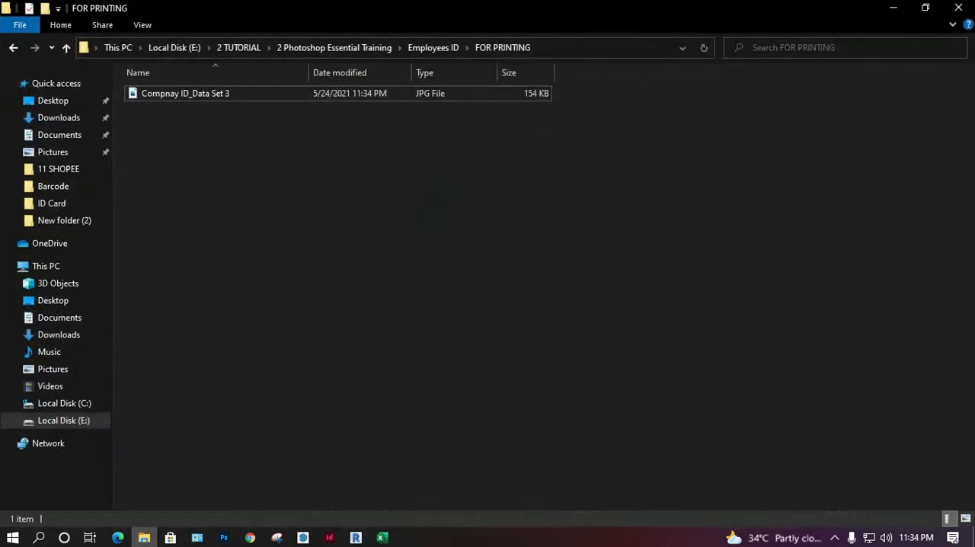
left_click(432, 47)
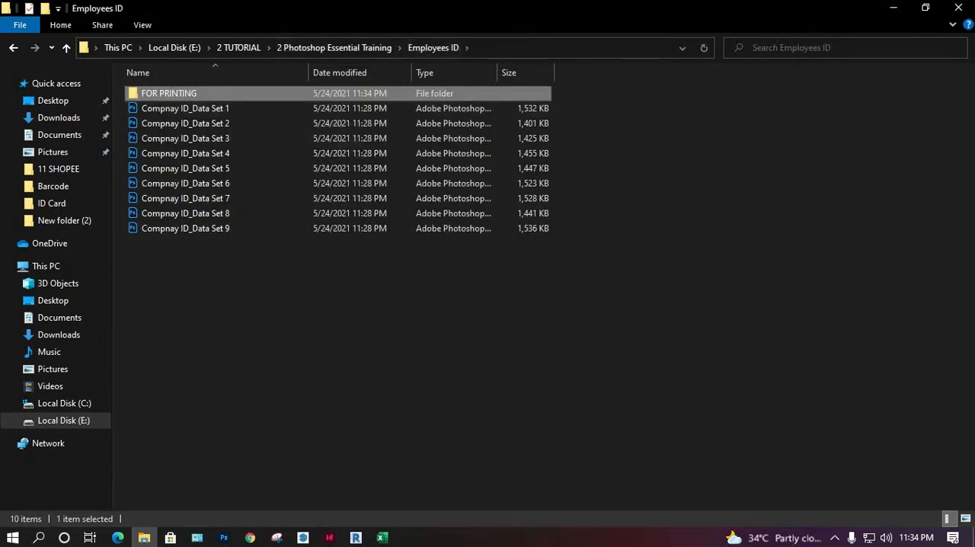
double_click(169, 92)
double_click(161, 115)
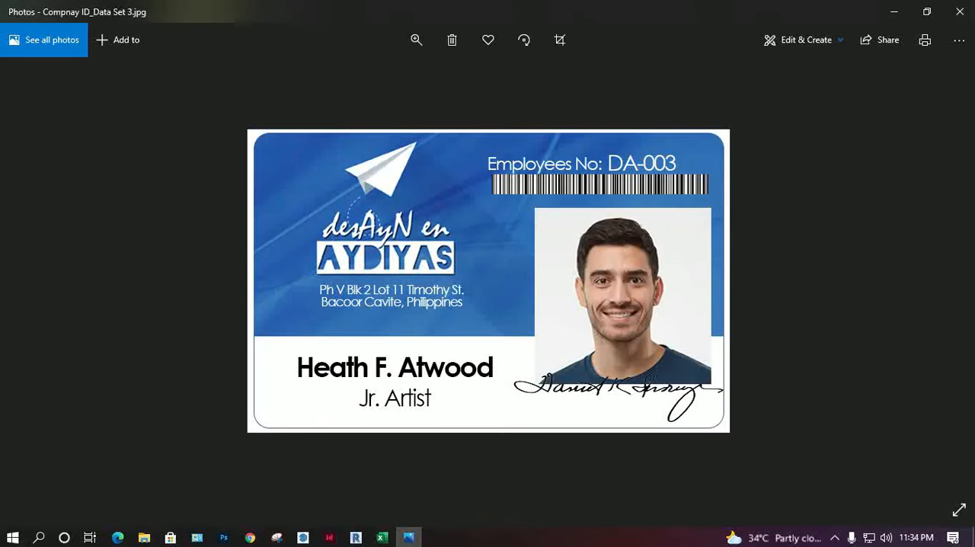
left_click(960, 11)
Step: Delete the Compnay ID_Data Set 3 JPEG from the FOR PRINTING folder and return to Photoshop
left_click_drag(242, 197, 264, 218)
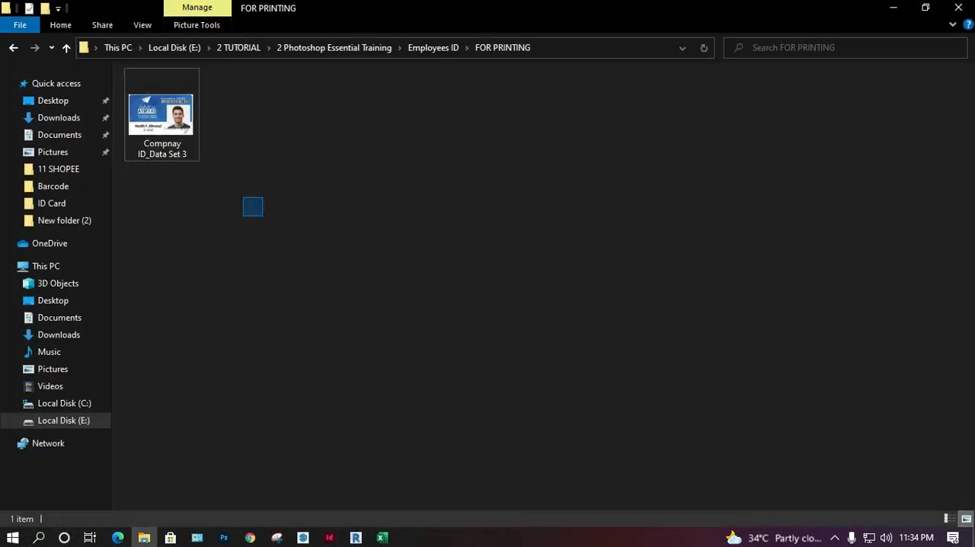
key("Delete")
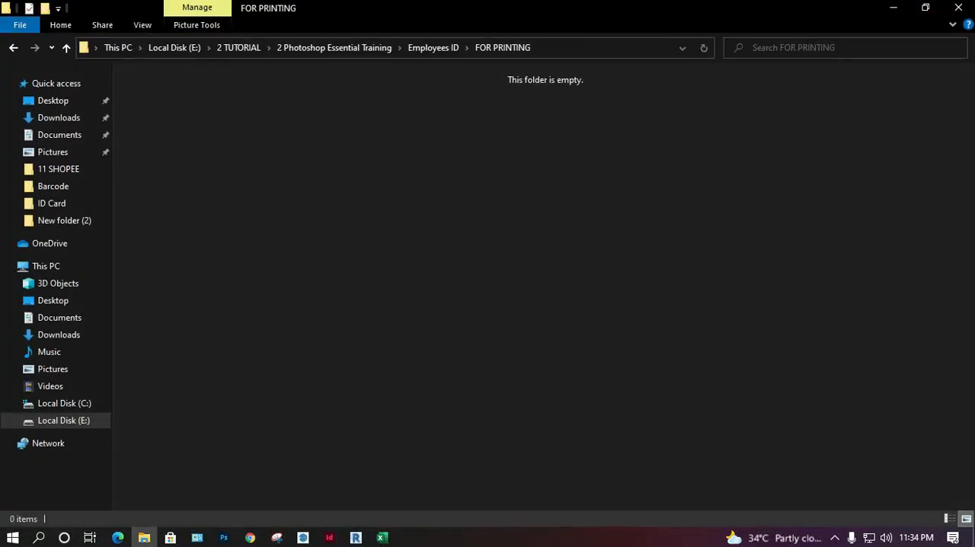
left_click(893, 8)
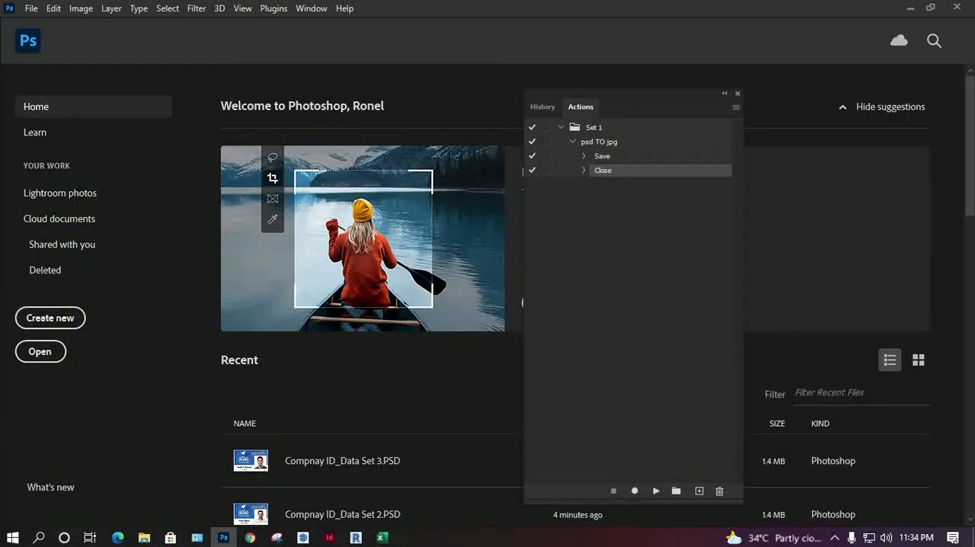
Step: Start the Batch automation and choose the psd TO jpg action from Set 1
left_click(31, 8)
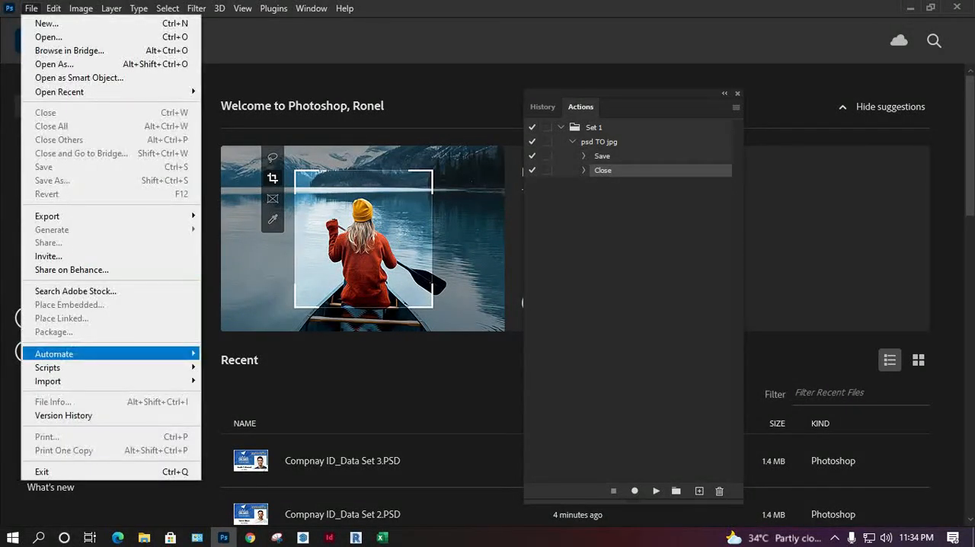
mouse_move(114, 353)
left_click(226, 354)
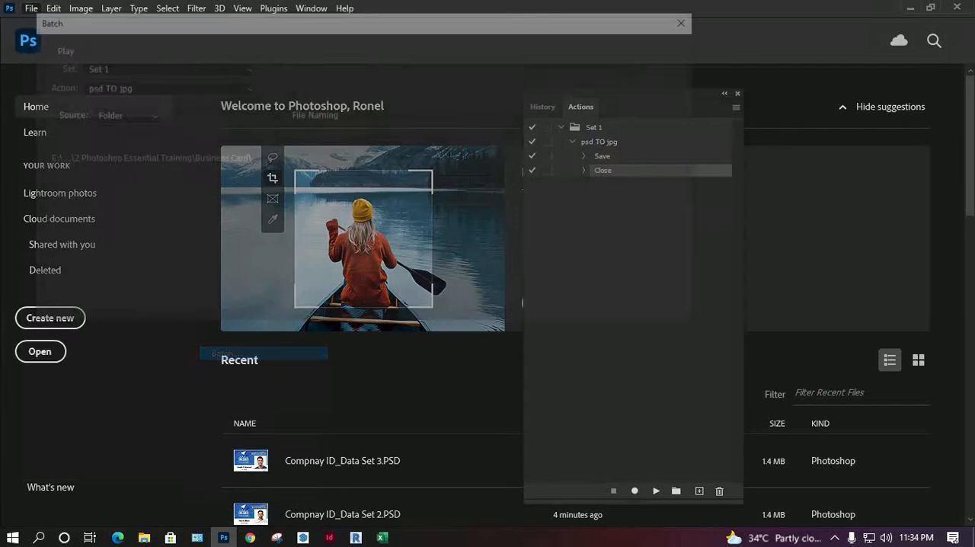
left_click_drag(145, 20, 254, 189)
left_click_drag(639, 190, 650, 309)
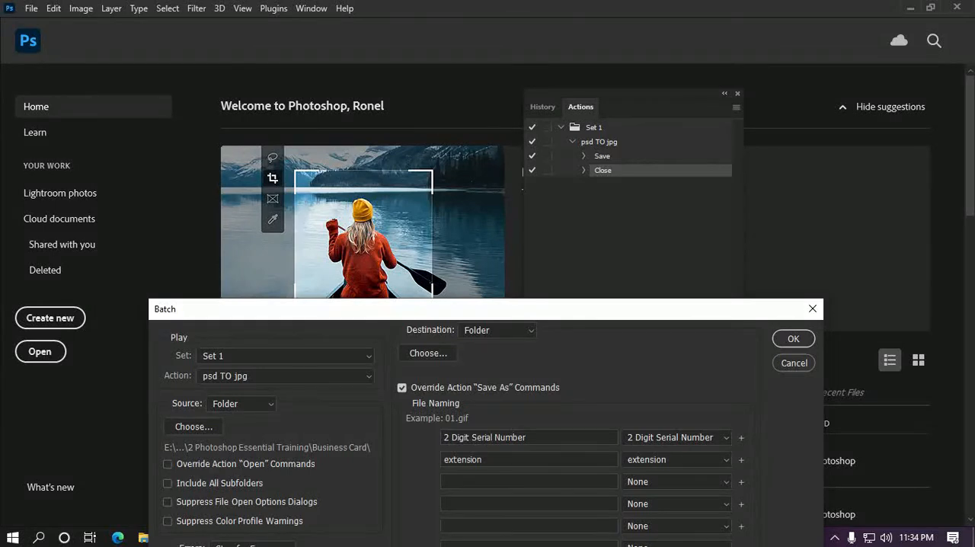
left_click_drag(650, 309, 652, 188)
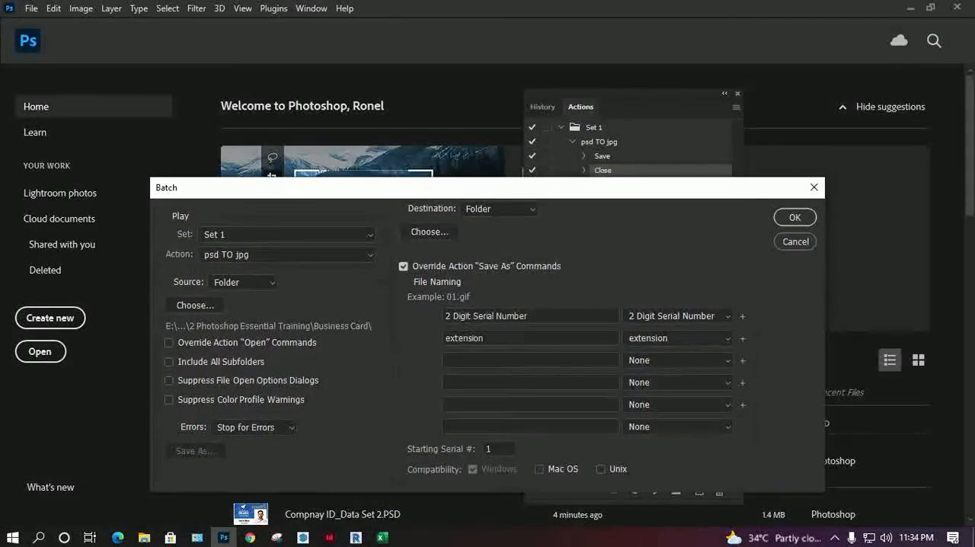
left_click(288, 254)
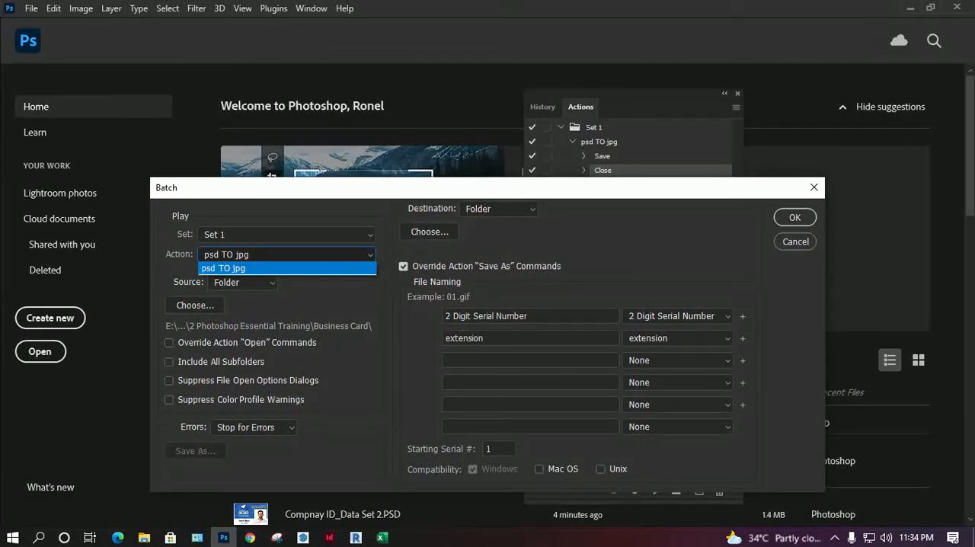
left_click(287, 268)
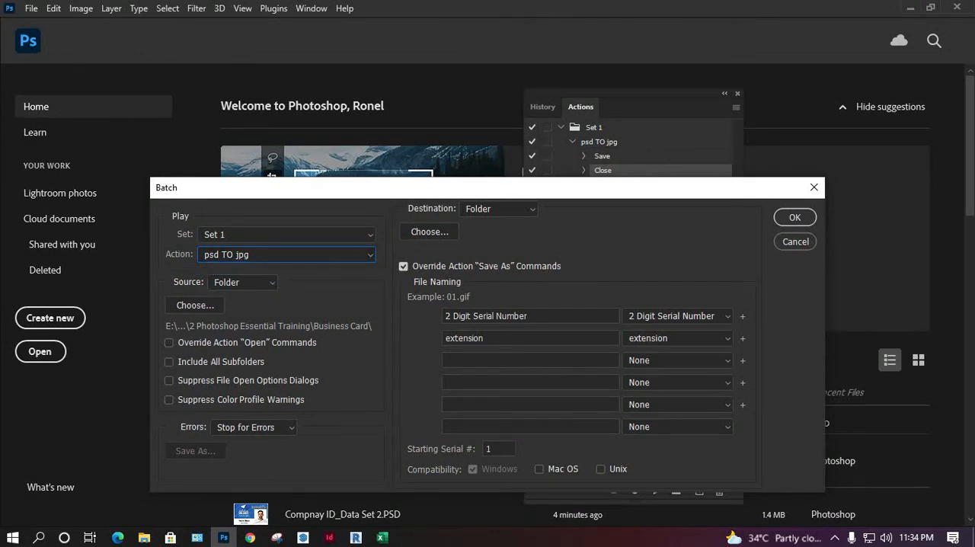
Step: Set the batch source folder to Employees ID inside 2 Photoshop Essential Training, checking its location in File Explorer
left_click(195, 305)
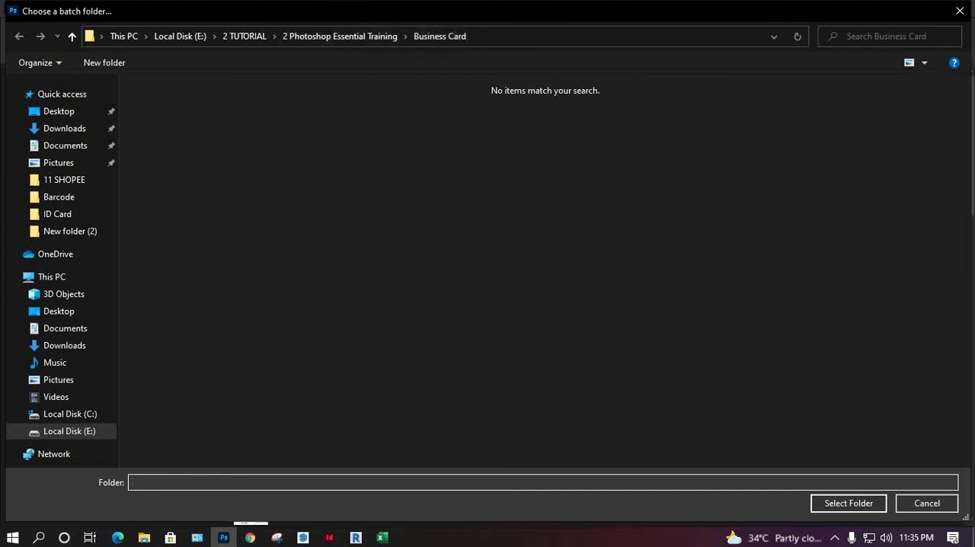
left_click(144, 537)
left_click(432, 47)
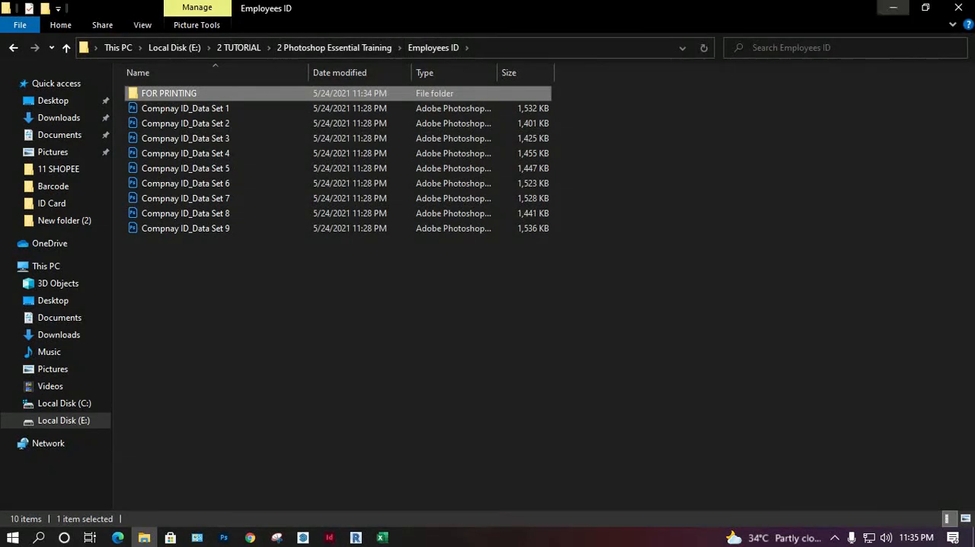
left_click(893, 8)
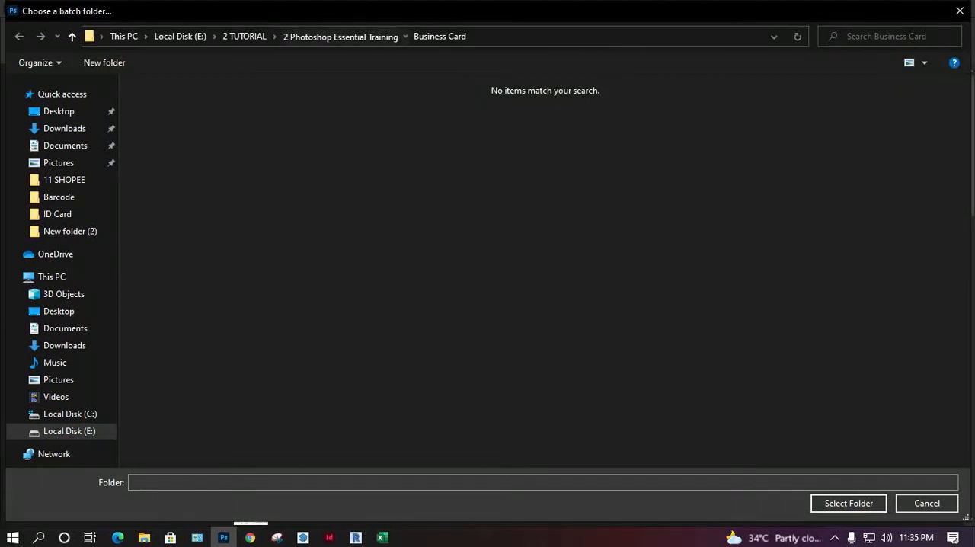
left_click(339, 36)
double_click(431, 183)
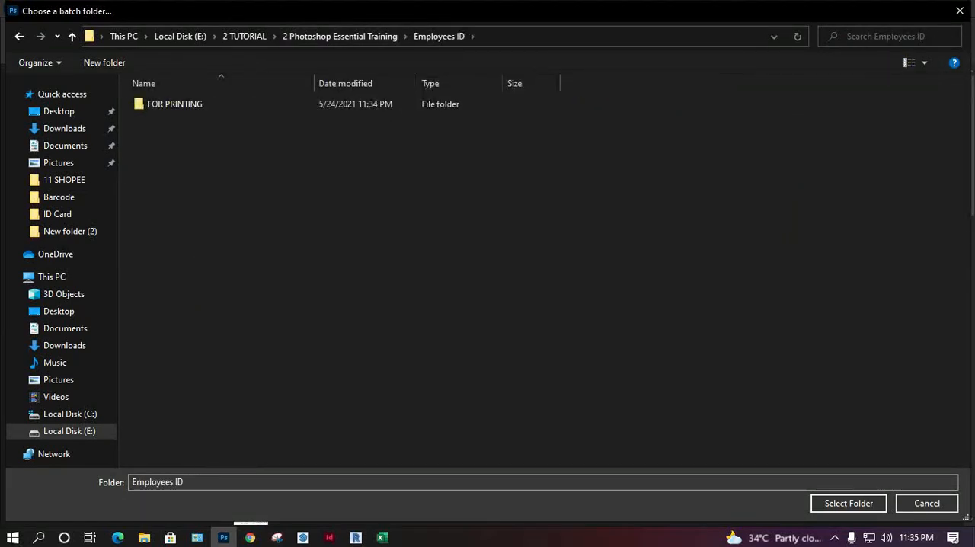
left_click(848, 502)
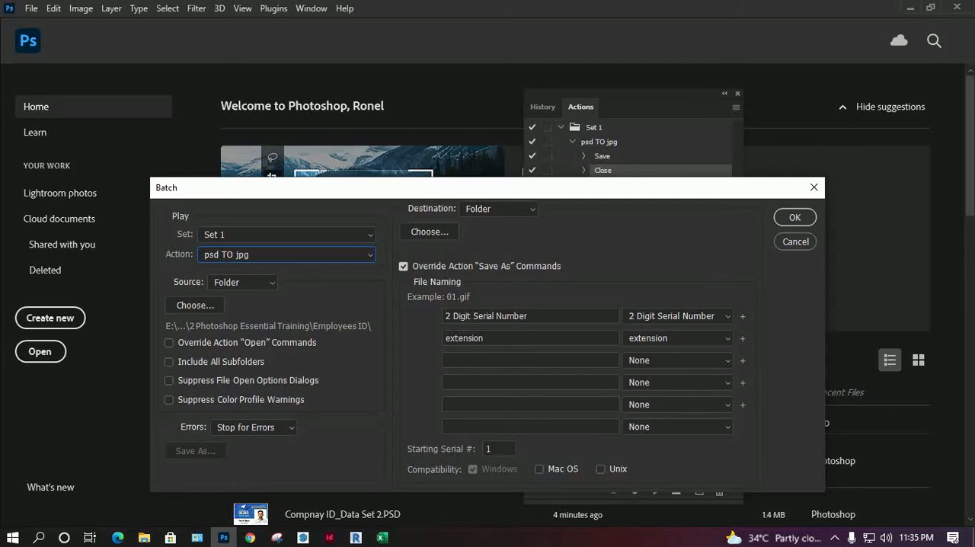
Step: Set the batch destination to the FOR PRINTING folder inside Employees ID
left_click_drag(456, 187, 394, 128)
left_click(367, 172)
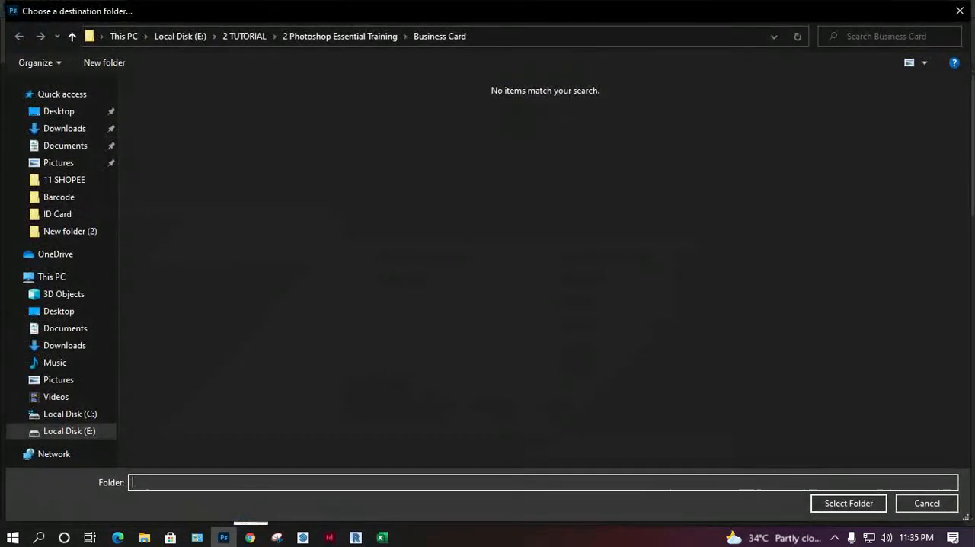
left_click(340, 36)
double_click(424, 164)
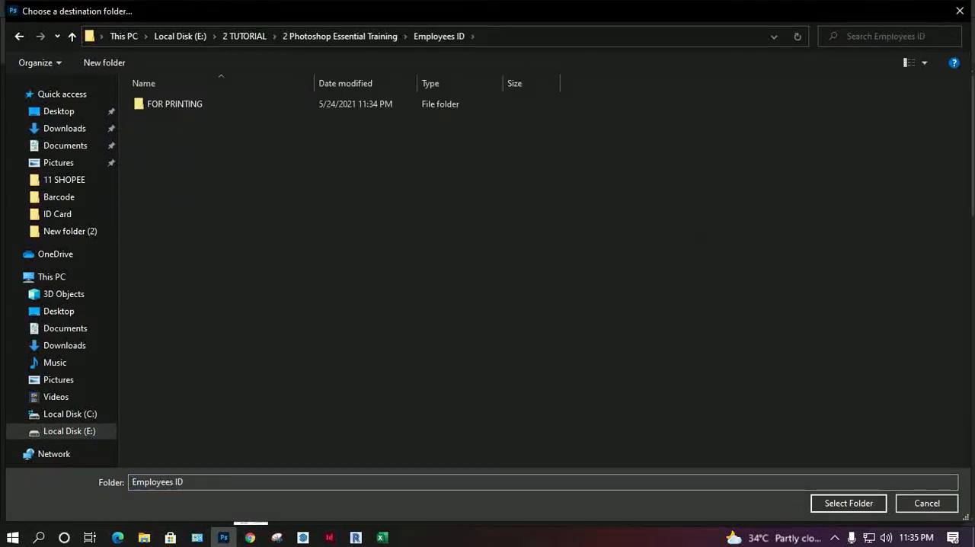
double_click(174, 104)
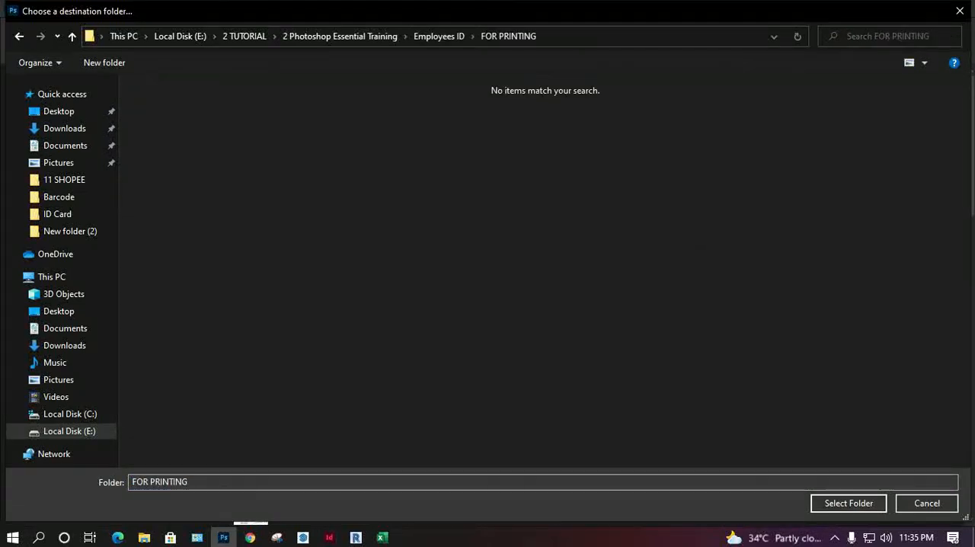
left_click(848, 503)
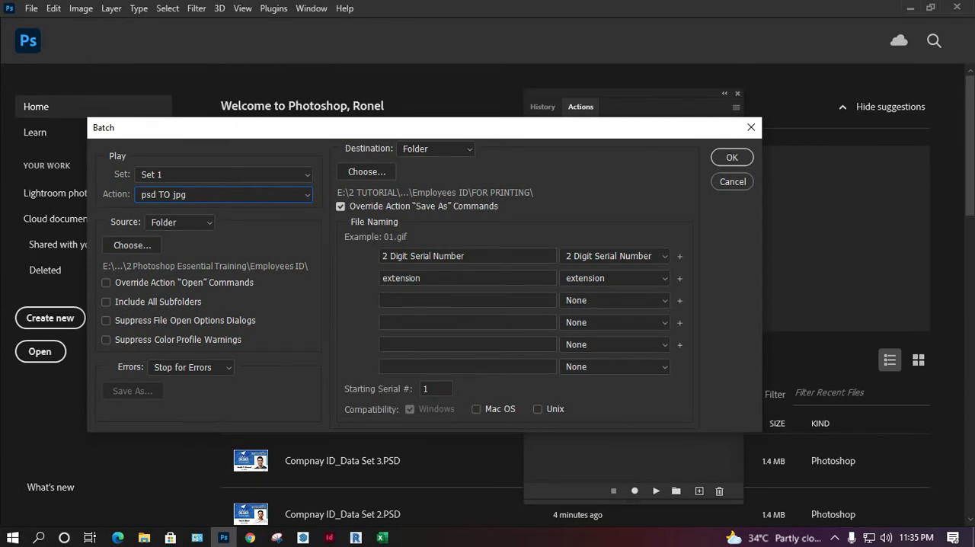
Step: Try to run the batch with the first file naming part set to None
left_click(664, 256)
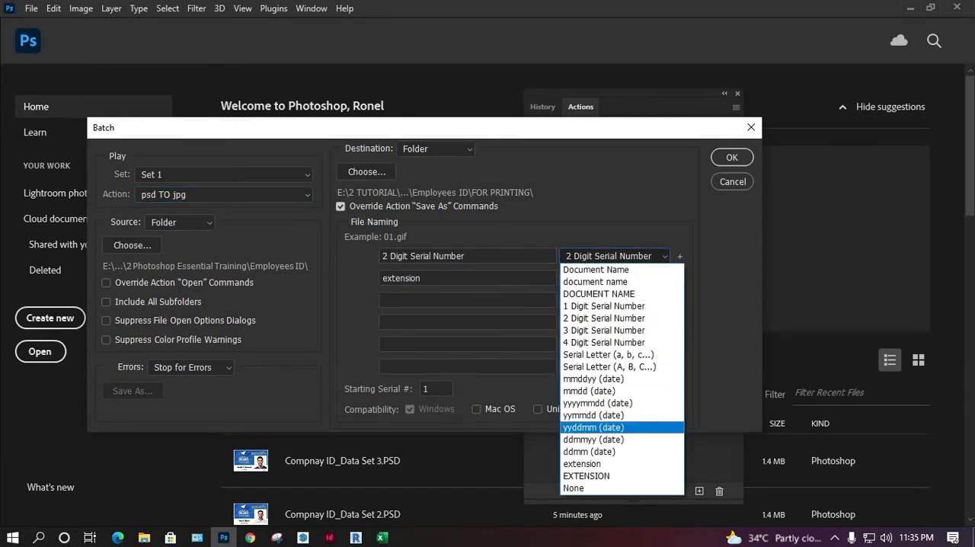
left_click(574, 488)
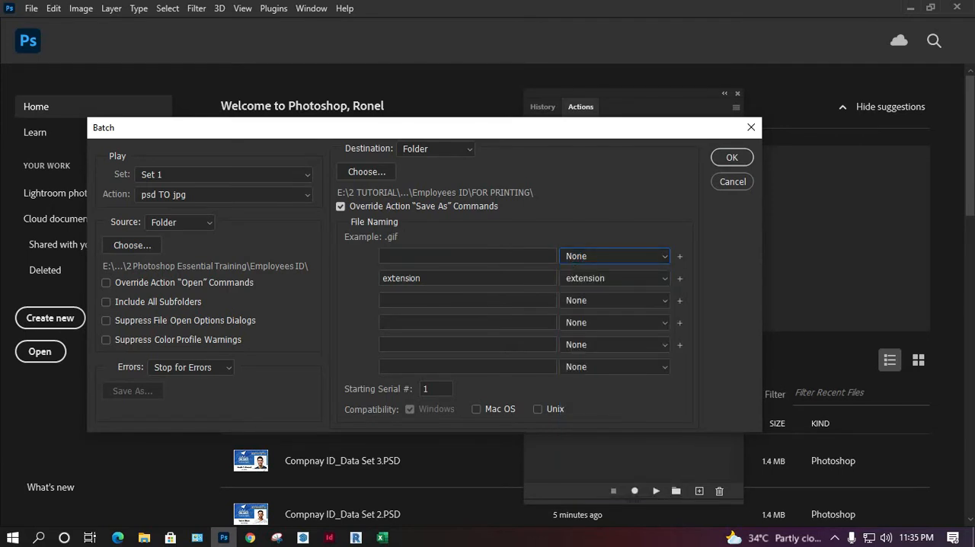
left_click_drag(542, 130, 560, 109)
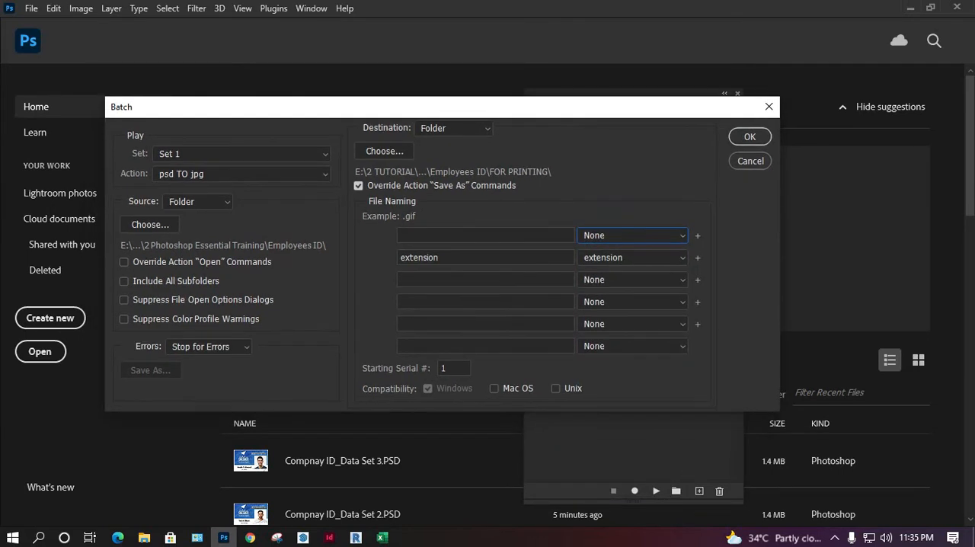
left_click(749, 136)
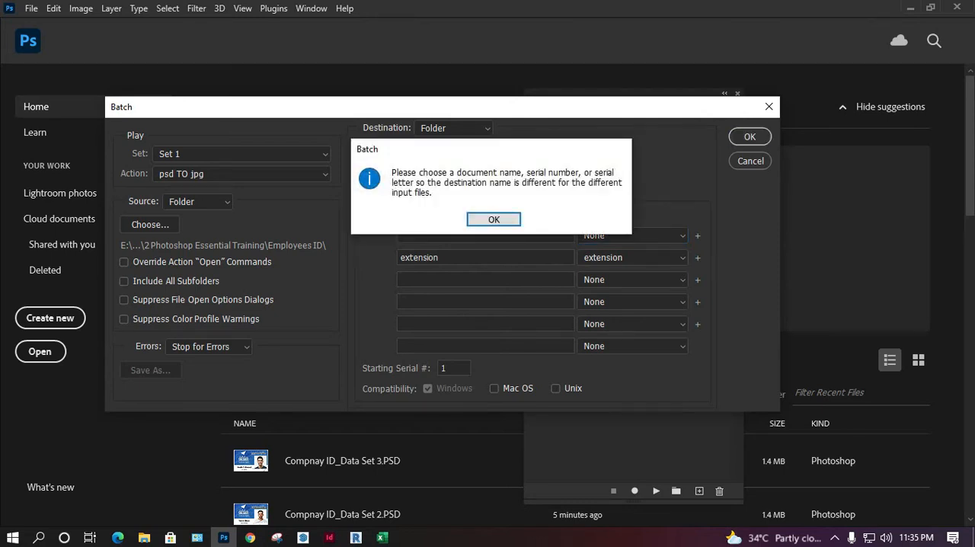
key("Return")
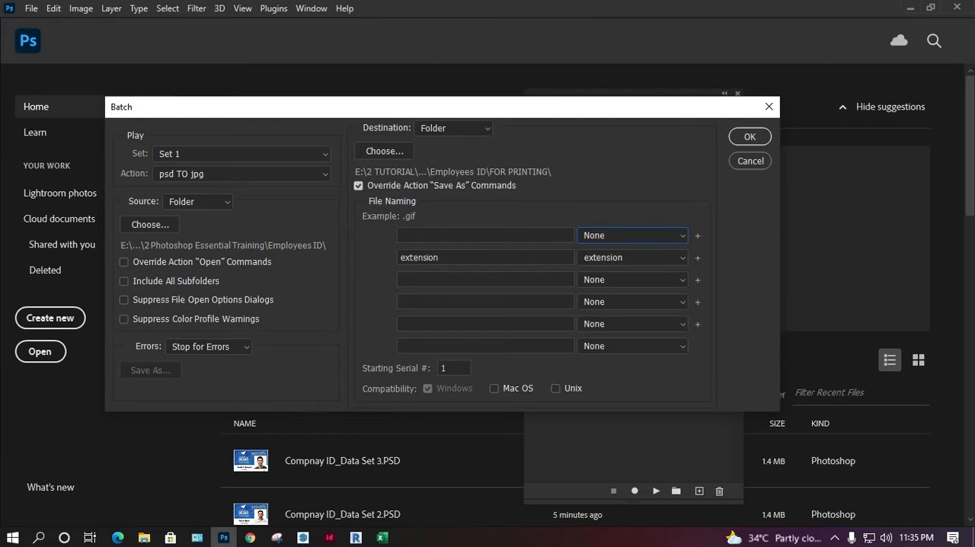
Step: Set the first file naming part to Document Name and run the batch
left_click(632, 235)
left_click(616, 249)
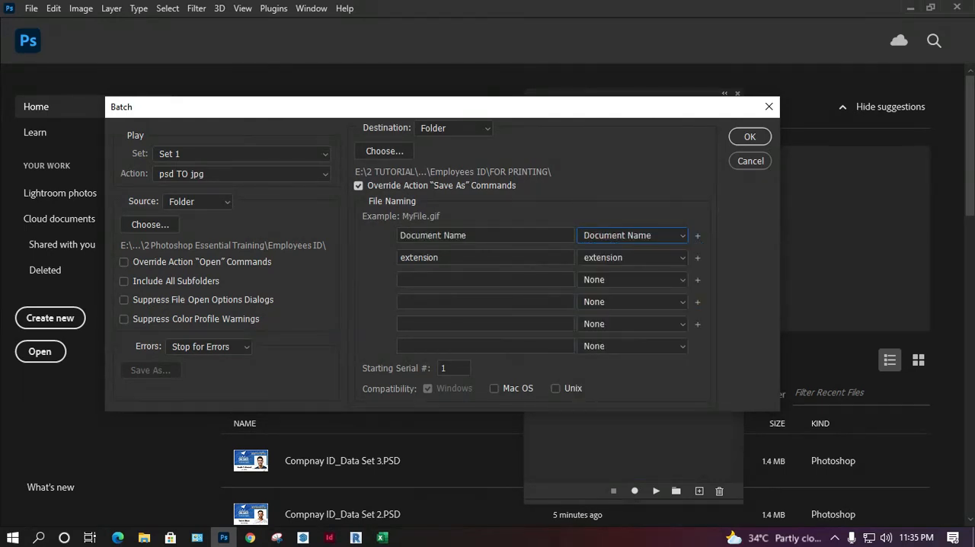
key("Return")
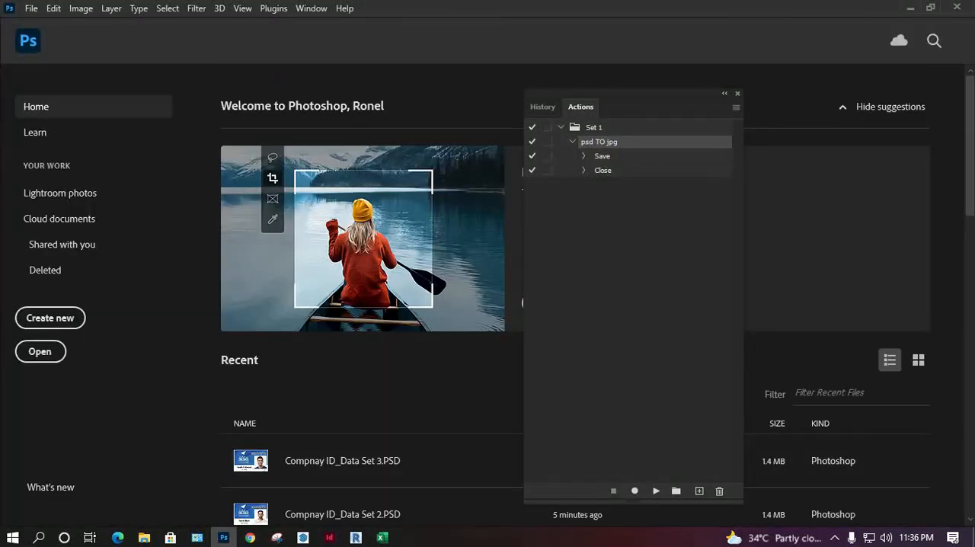
Step: Switch to File Explorer and view the exported cards in the FOR PRINTING folder with enlarged thumbnails
left_click(144, 538)
left_click(430, 270)
double_click(168, 93)
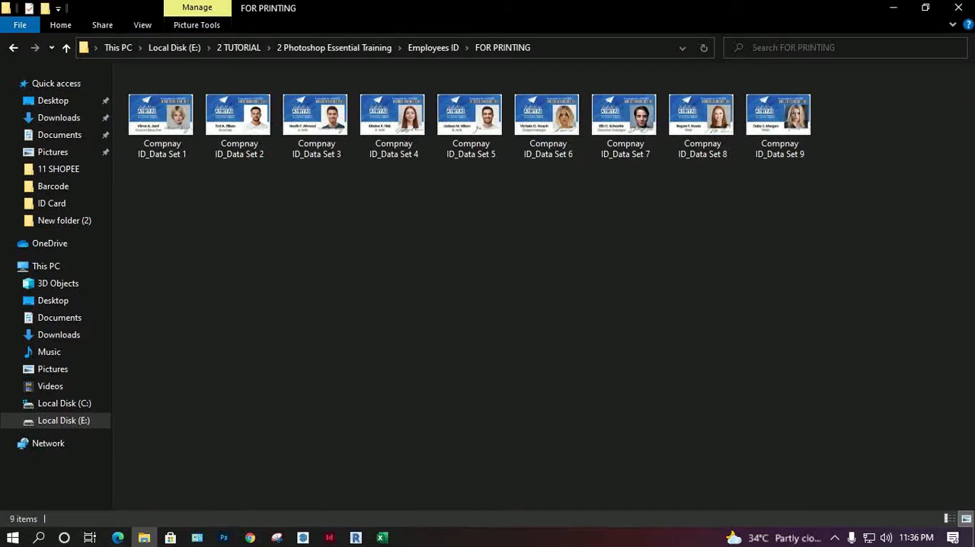
right_click(281, 282)
mouse_move(328, 291)
left_click(504, 290)
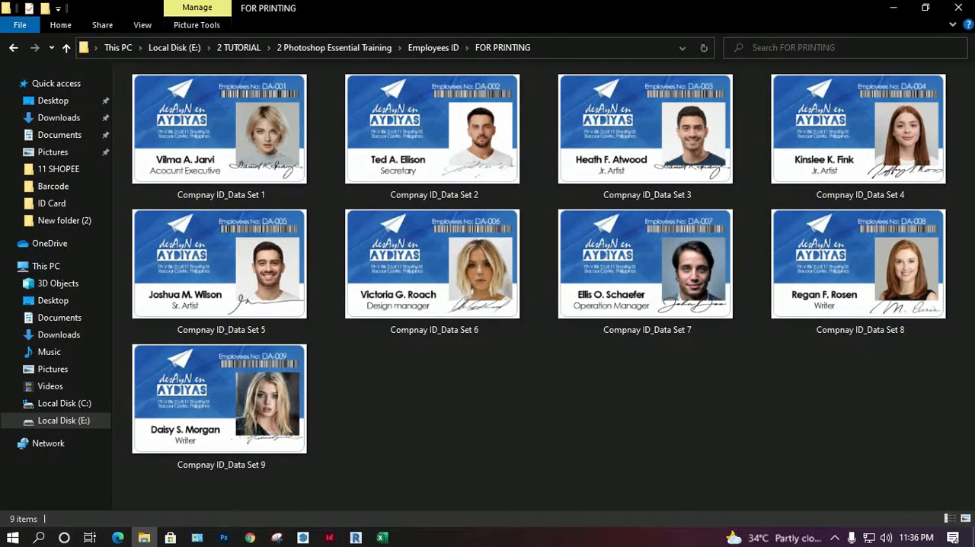
Step: Select all the card images in FOR PRINTING, look at the commands available for them, and clear the selection
left_click_drag(906, 457, 128, 70)
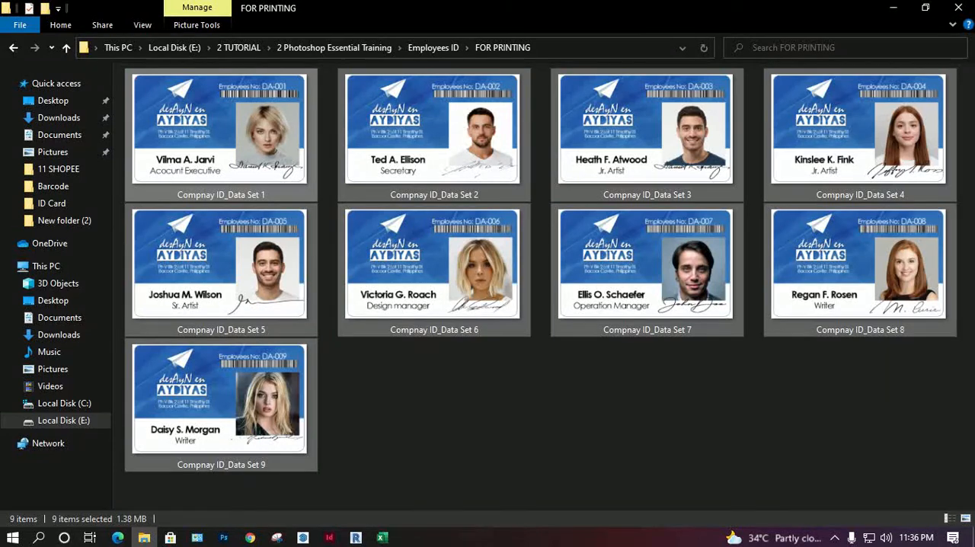
left_click(487, 403)
left_click_drag(921, 454, 124, 70)
right_click(207, 99)
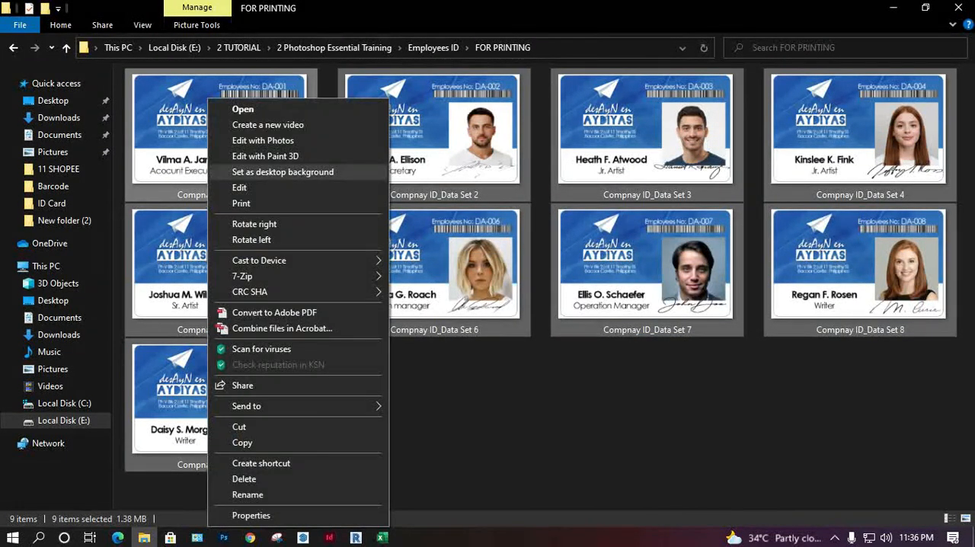
left_click(488, 403)
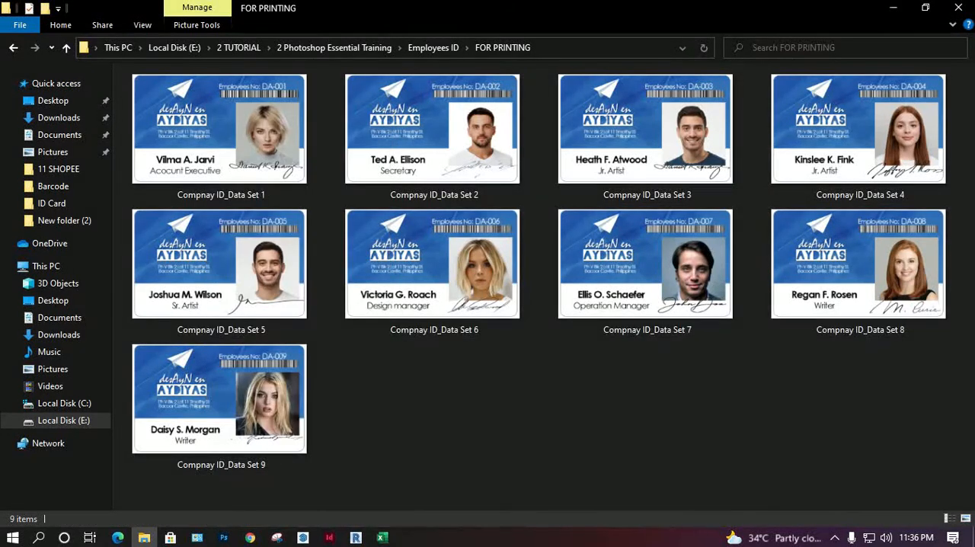
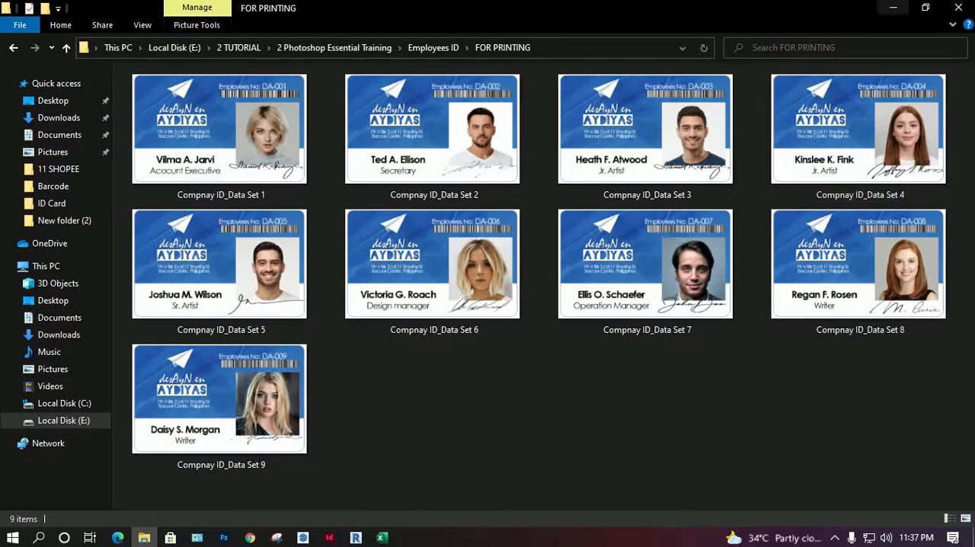
Step: Switch back to Photoshop and open Compnay ID_Data Set 1 from the Employees ID folder
left_click(892, 8)
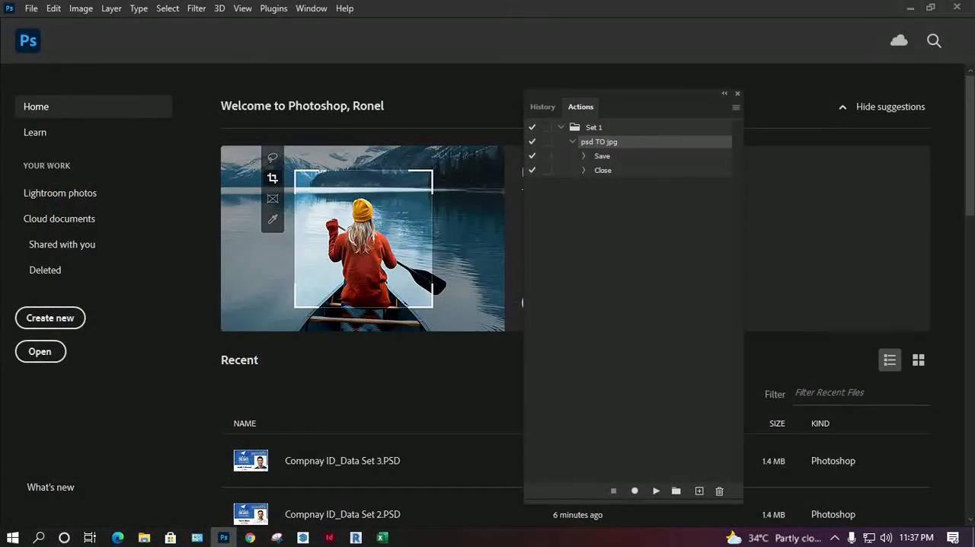
left_click(39, 351)
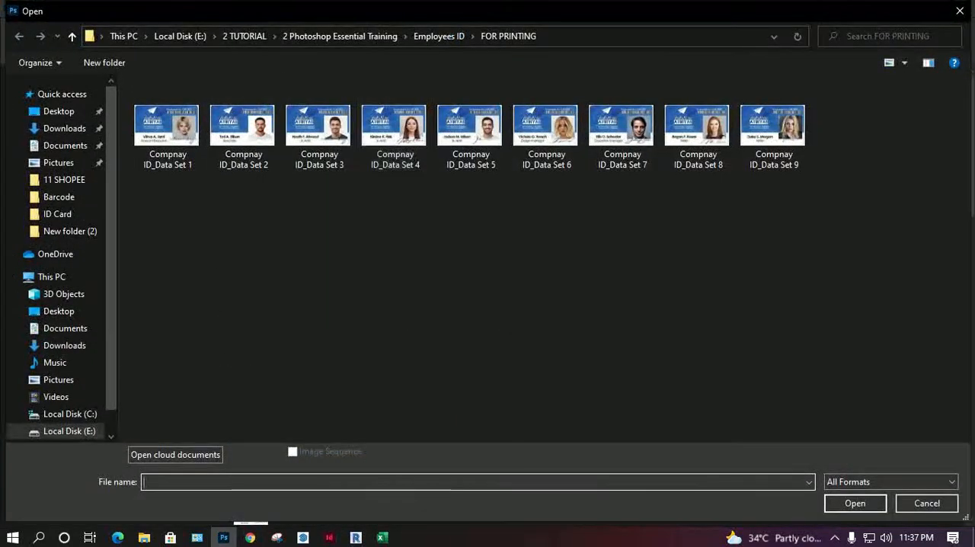
left_click(438, 36)
double_click(200, 122)
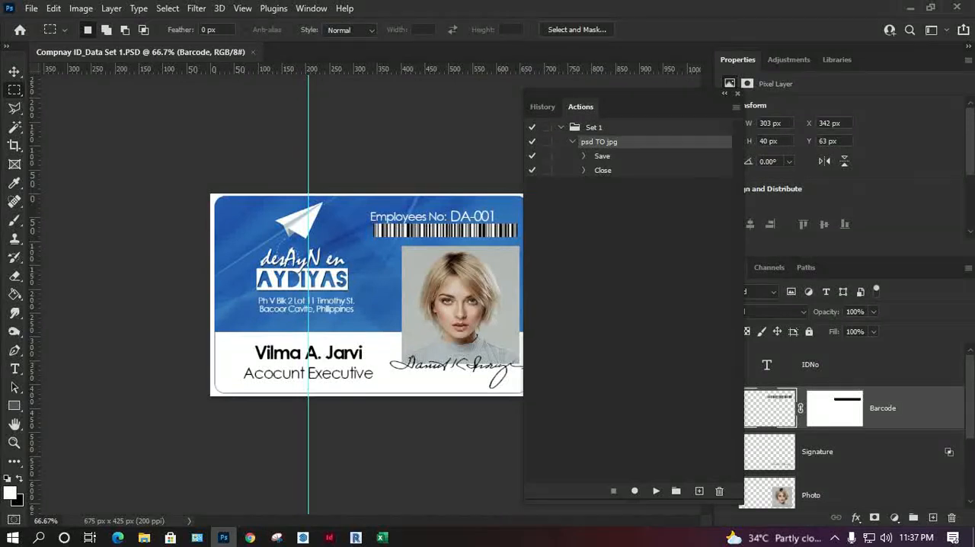
Step: Start saving a copy of the document on the computer in the Business Card folder of 2 Photoshop Essential Training
left_click(31, 7)
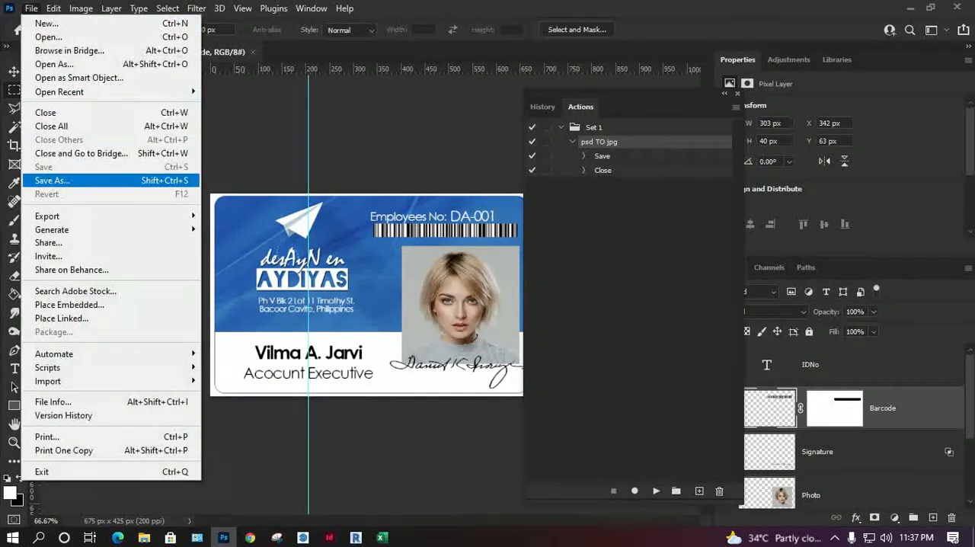
left_click(46, 180)
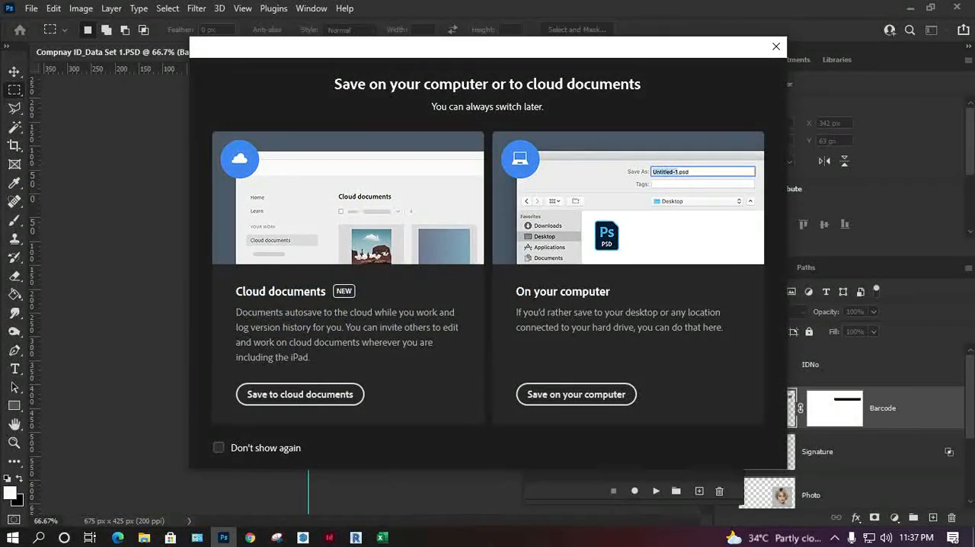
left_click(575, 393)
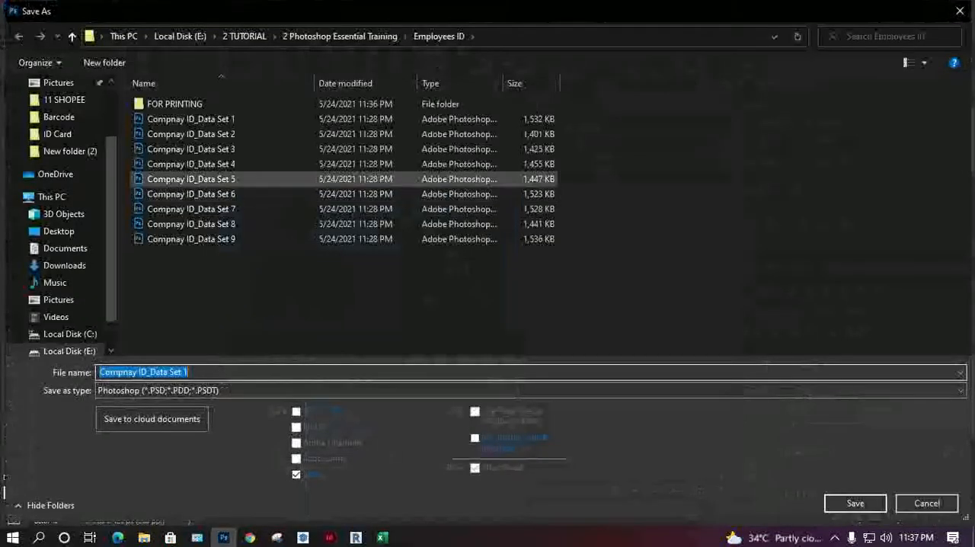
left_click(340, 36)
double_click(227, 183)
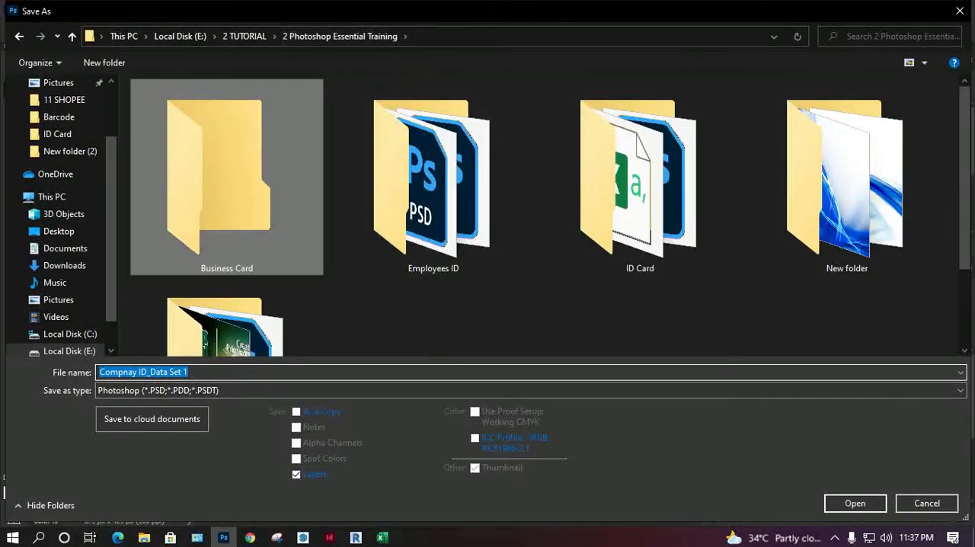
Step: Name the file CALLINGCARD and save it as a Photoshop document with Maximize Compatibility on
left_click(180, 372)
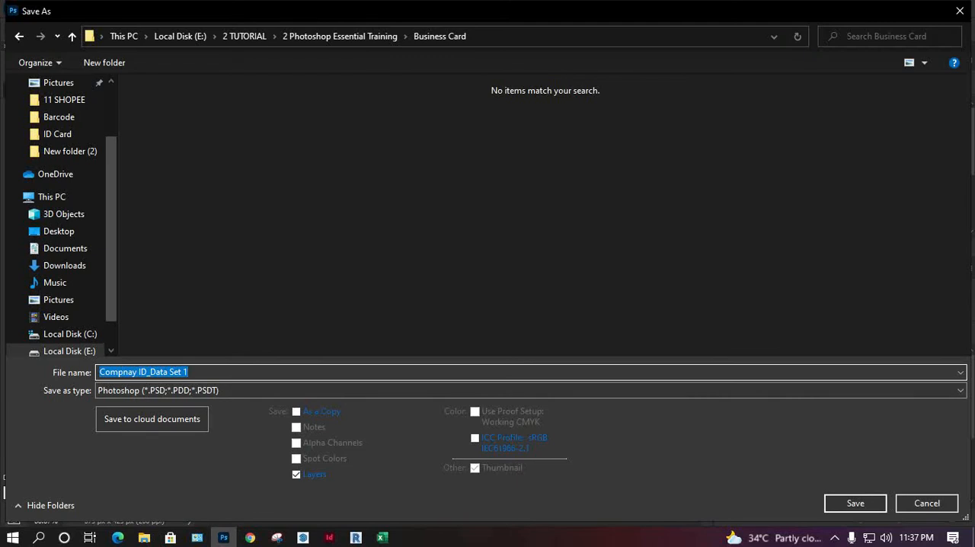
type("bUSINE")
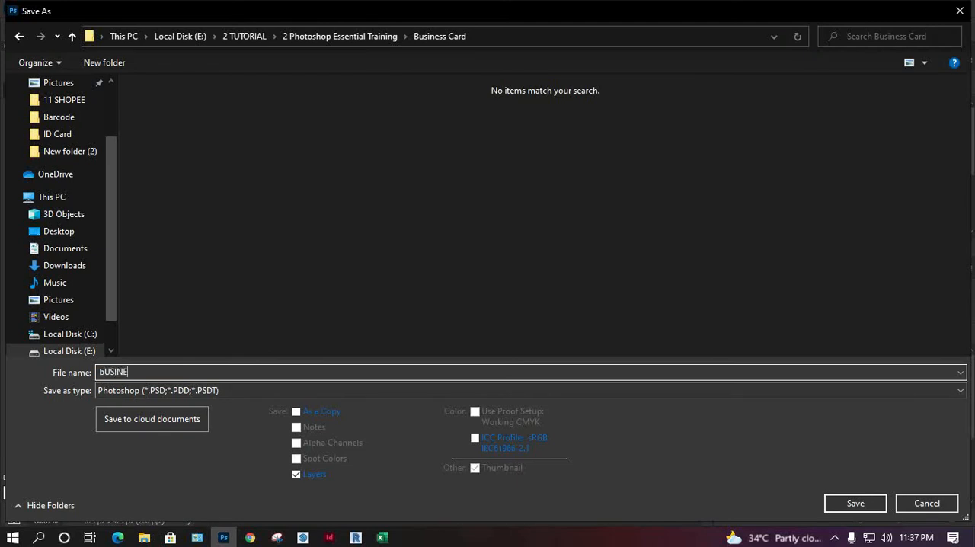
key("BackSpace")
key("BackSpace")
key("BackSpace")
key("BackSpace")
key("BackSpace")
key("BackSpace")
type("CALLING CARD")
key("Return")
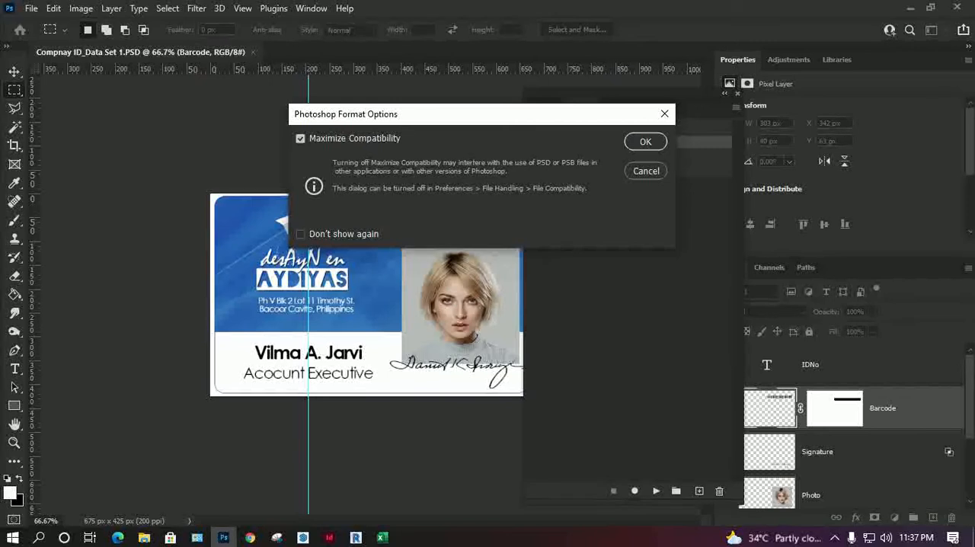
key("Return")
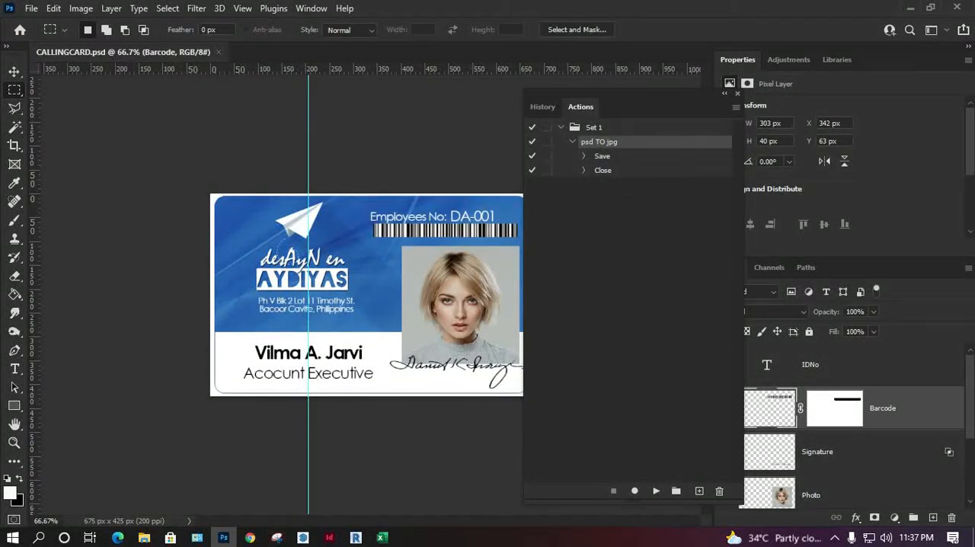
Step: Close the floating History and Actions panel group and delete the Barcode, Signature and Photo layers from the card
left_click(724, 93)
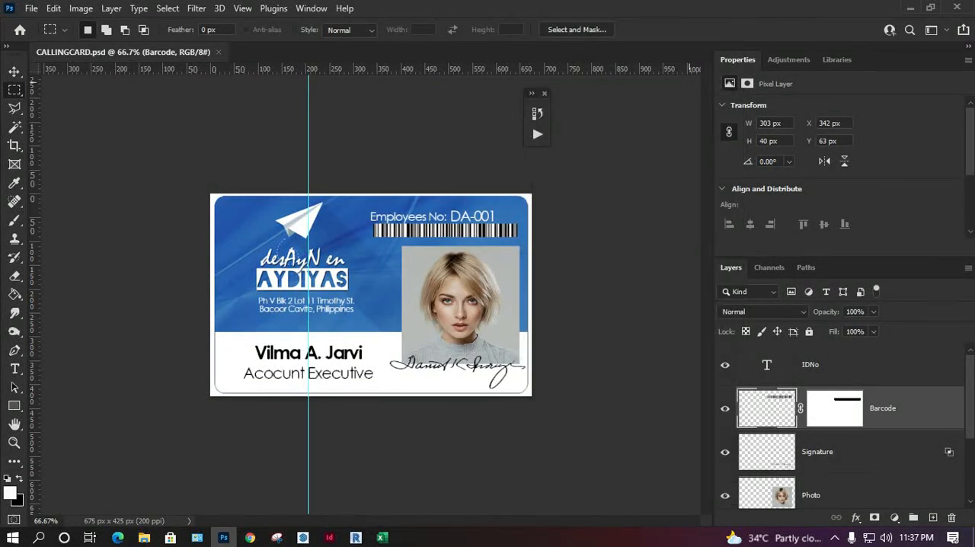
left_click(544, 93)
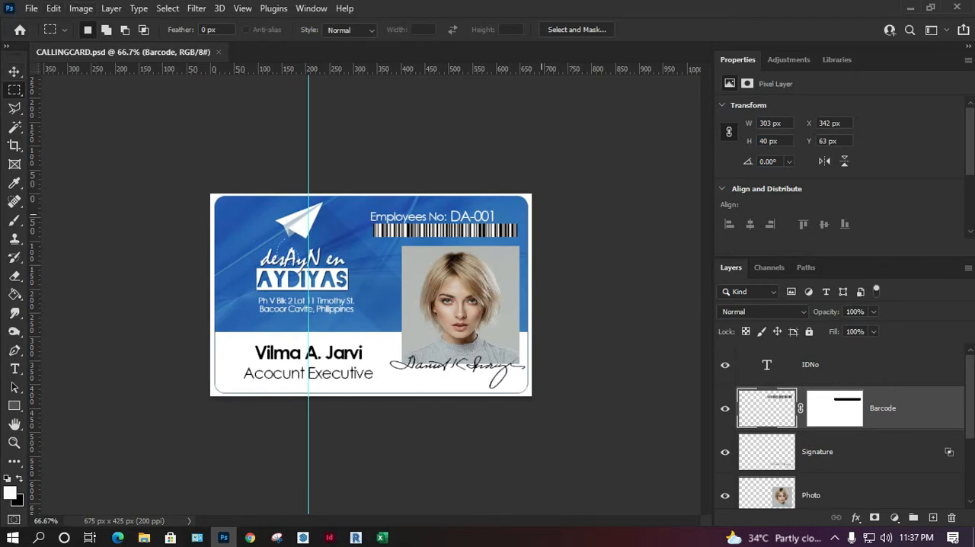
key("v")
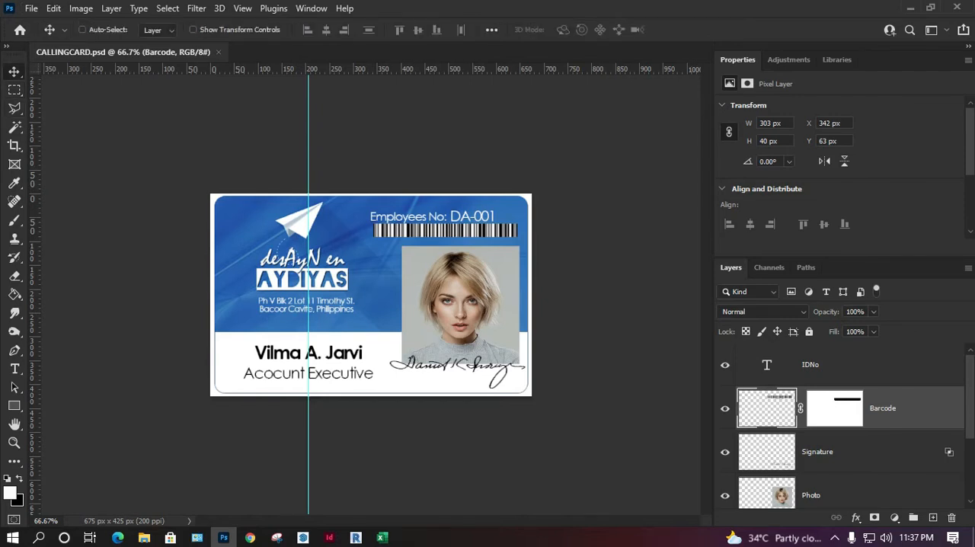
key("Delete")
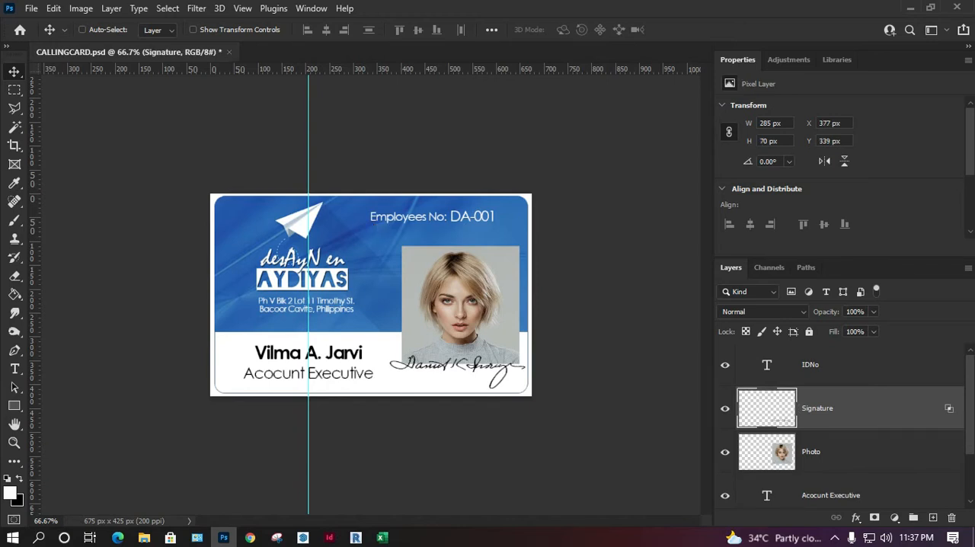
key("Delete")
key("Delete")
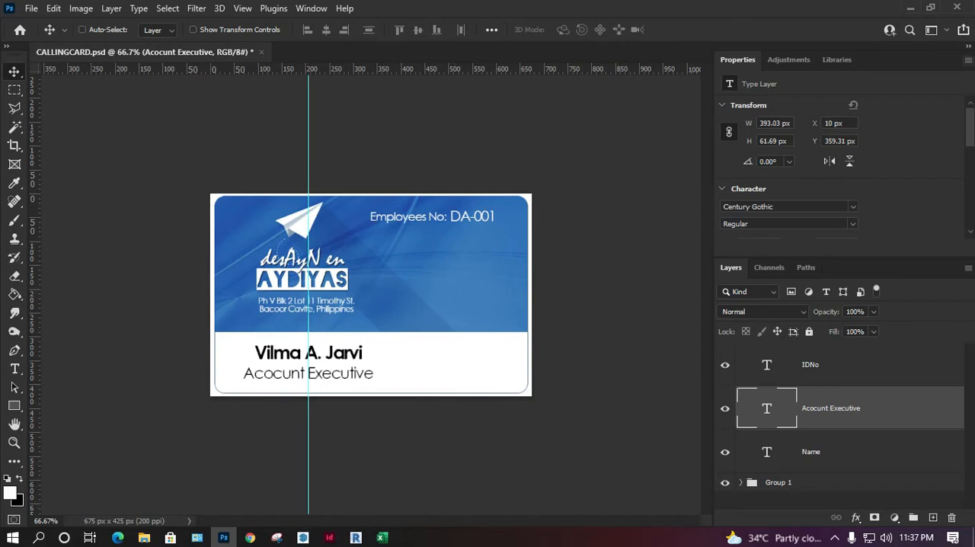
Step: Close the Properties panel group to enlarge the layer list, and delete the IDNo text layer
left_click(968, 59)
left_click(883, 105)
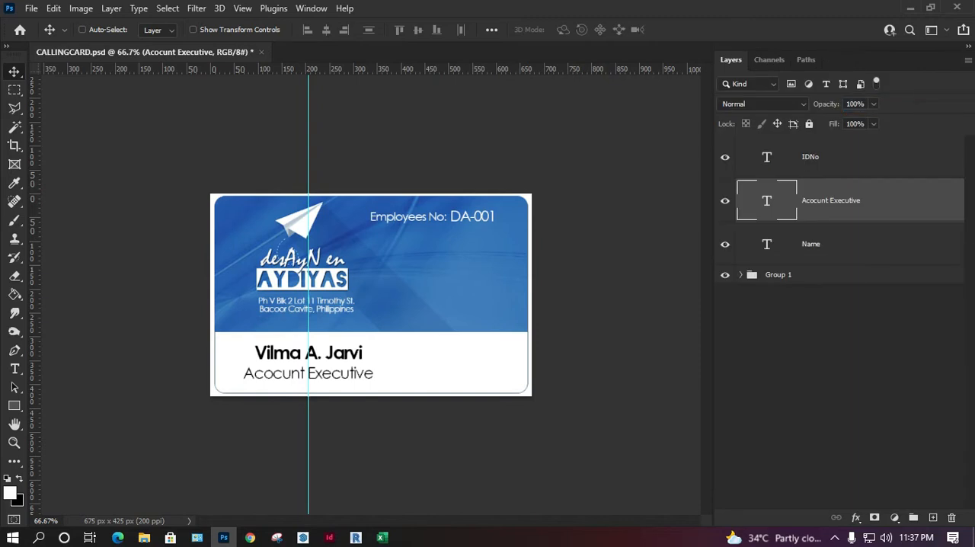
left_click(830, 244)
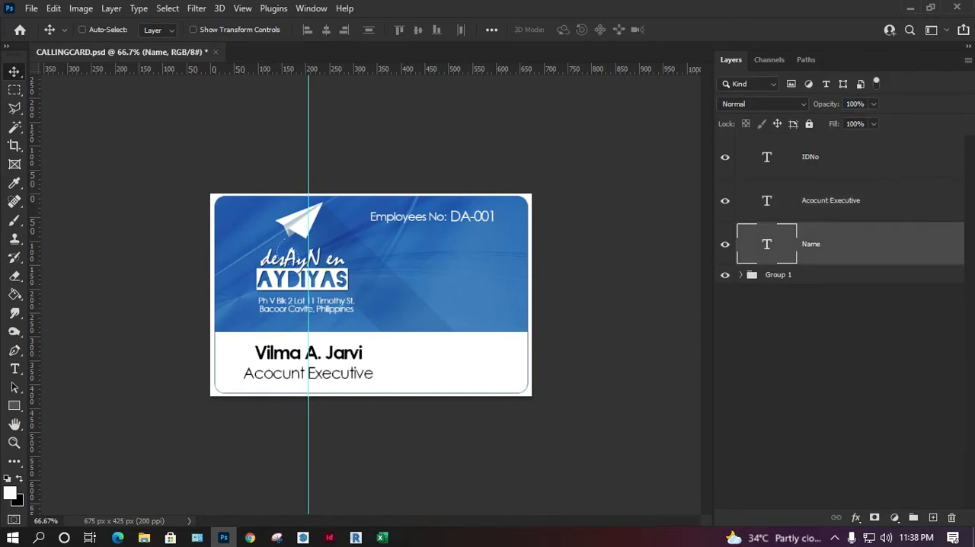
left_click(830, 200)
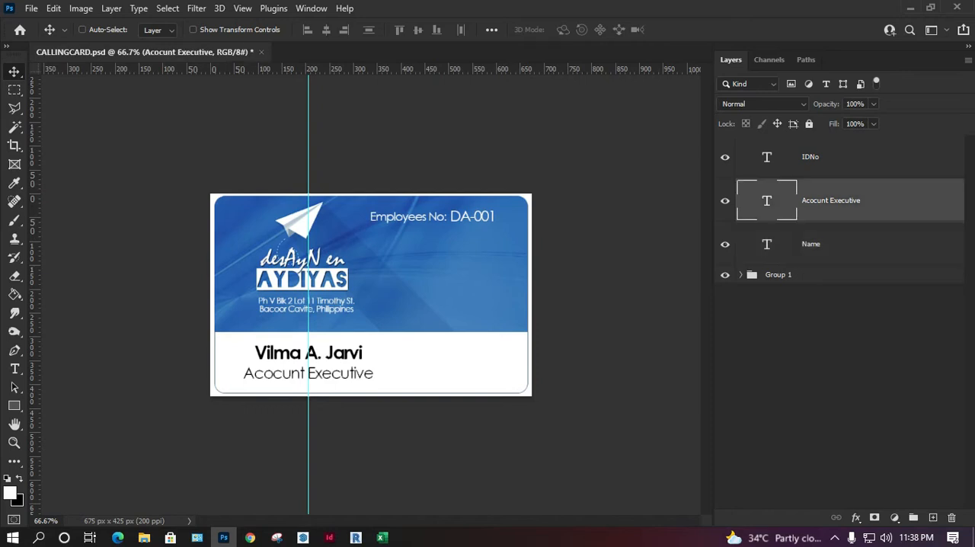
left_click(830, 157)
key("Delete")
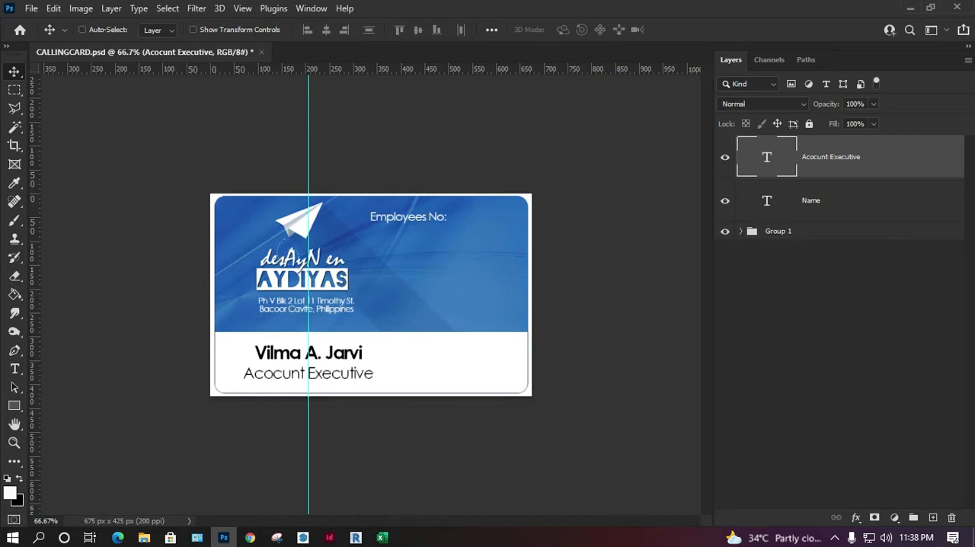
Step: Delete the "Employees No:" text layer inside Group 1 and toggle Layer 3's visibility to identify its content
left_click(740, 231)
left_click(853, 305)
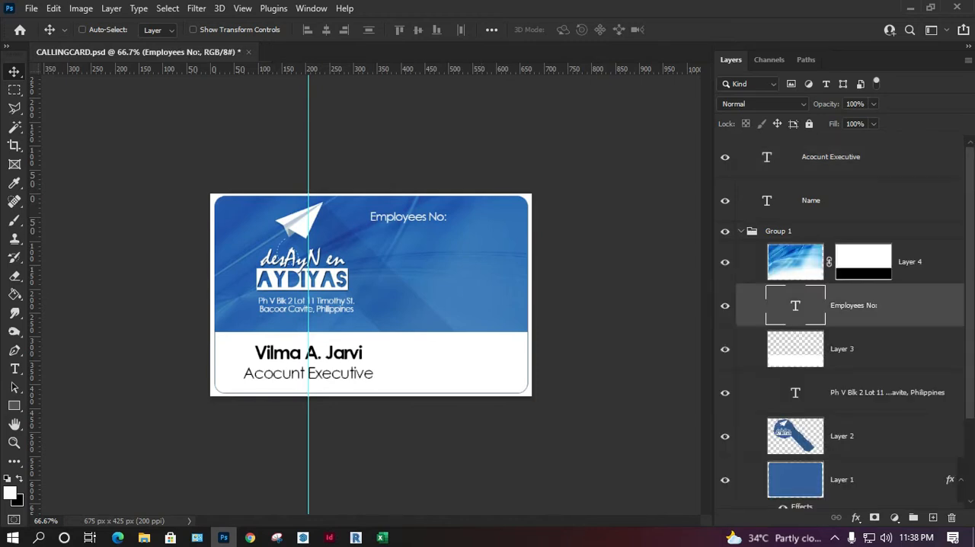
key("Delete")
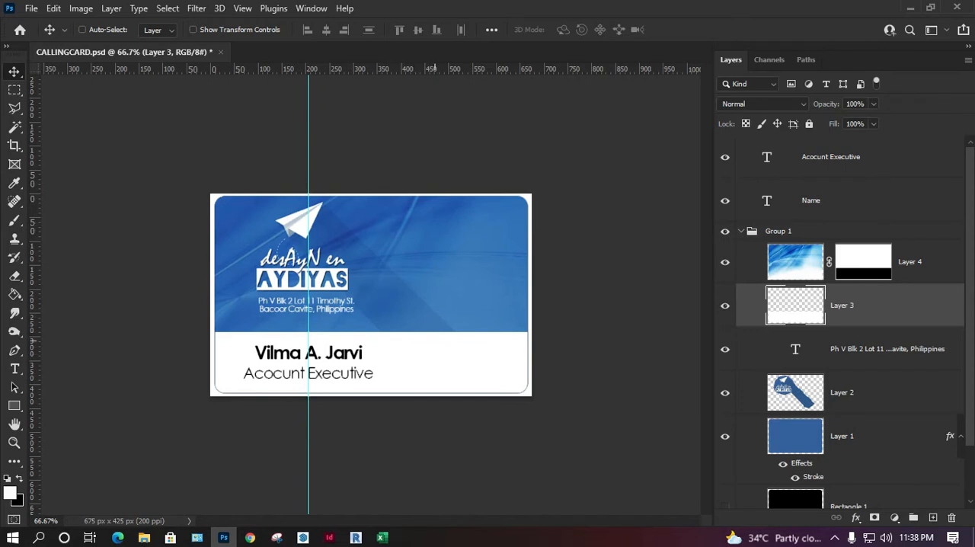
left_click(725, 306)
left_click(724, 306)
Step: Browse the document's existing variable data sets, starting with Data Set 1
left_click(80, 9)
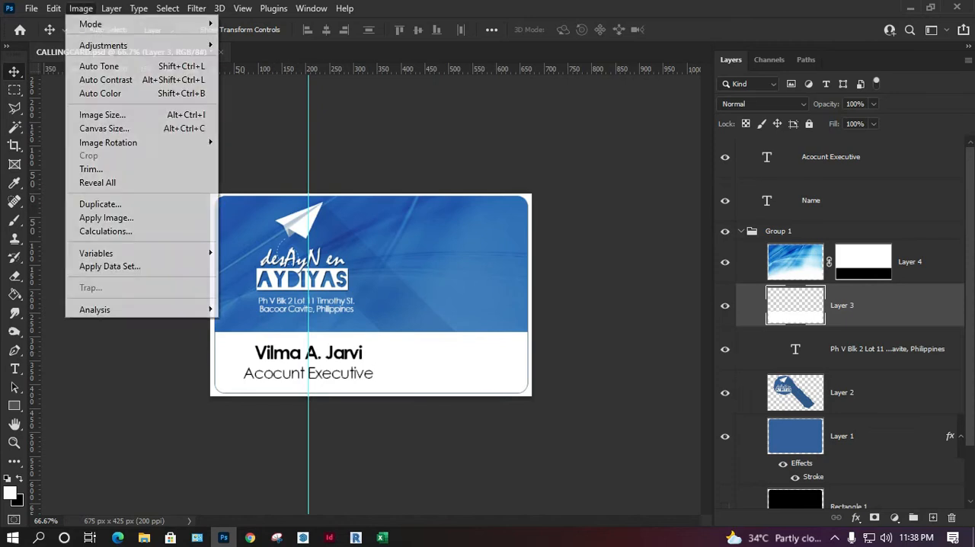
mouse_move(137, 253)
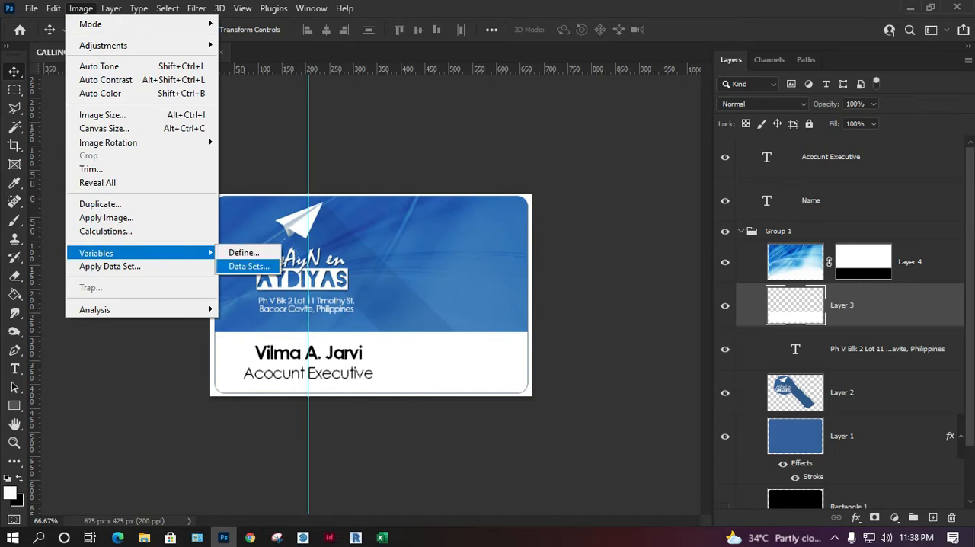
left_click(249, 265)
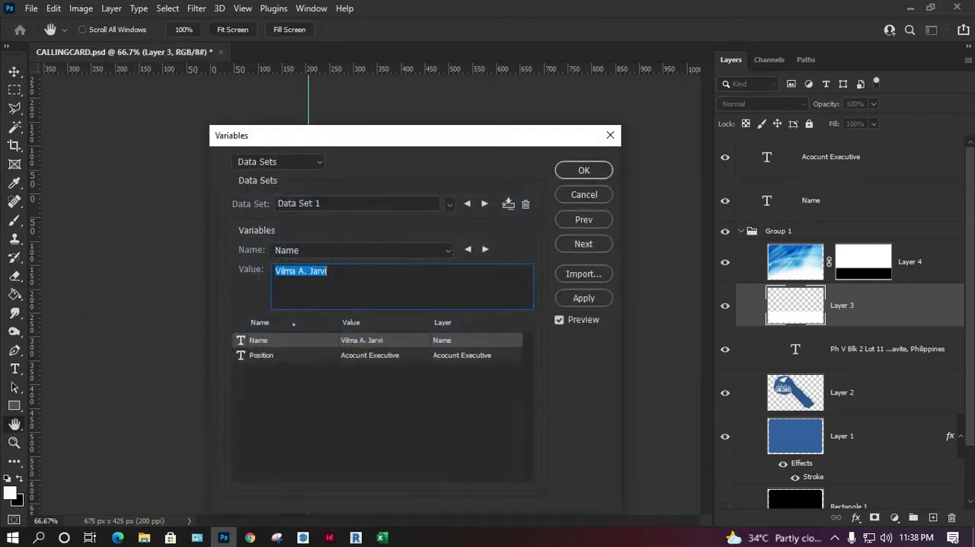
left_click(484, 203)
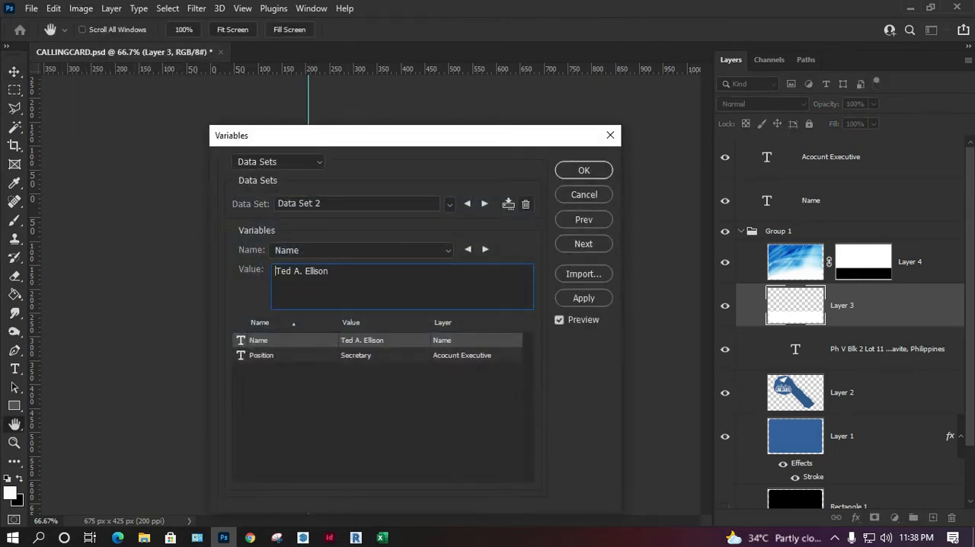
left_click(484, 203)
left_click(484, 203)
left_click(484, 203)
left_click(484, 203)
left_click(484, 203)
Step: Delete all the data sets, return to the variable definitions and accept the changes
left_click(525, 204)
left_click(525, 204)
left_click(526, 204)
left_click(525, 204)
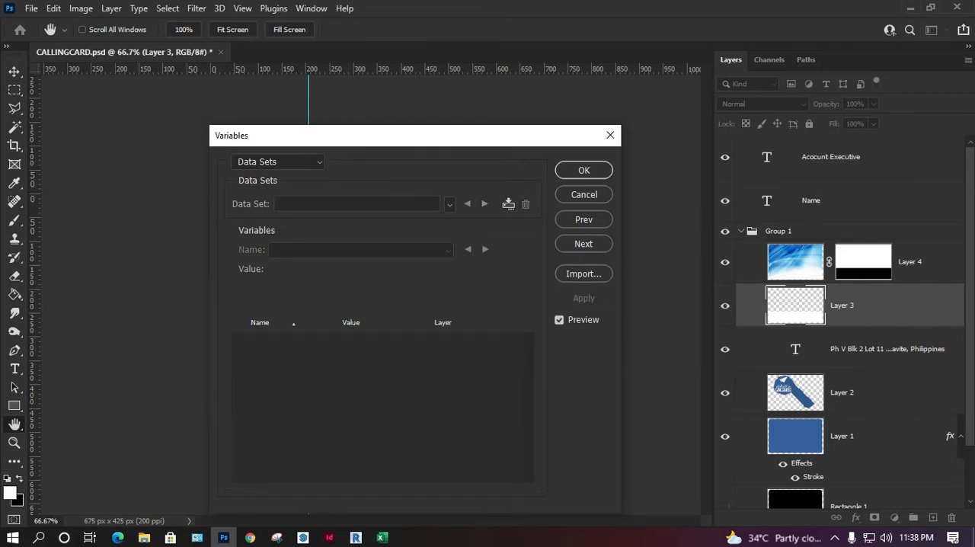
left_click(583, 220)
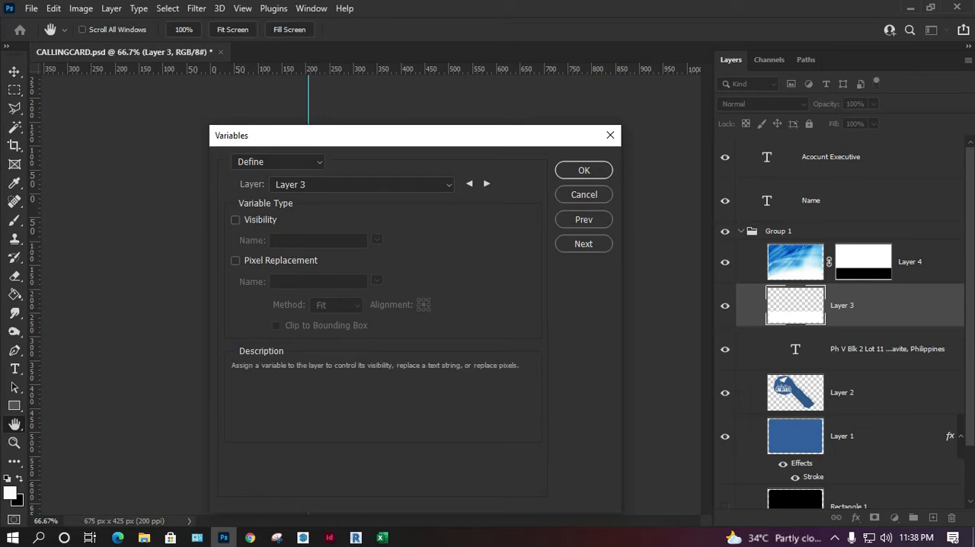
left_click(278, 162)
left_click(277, 175)
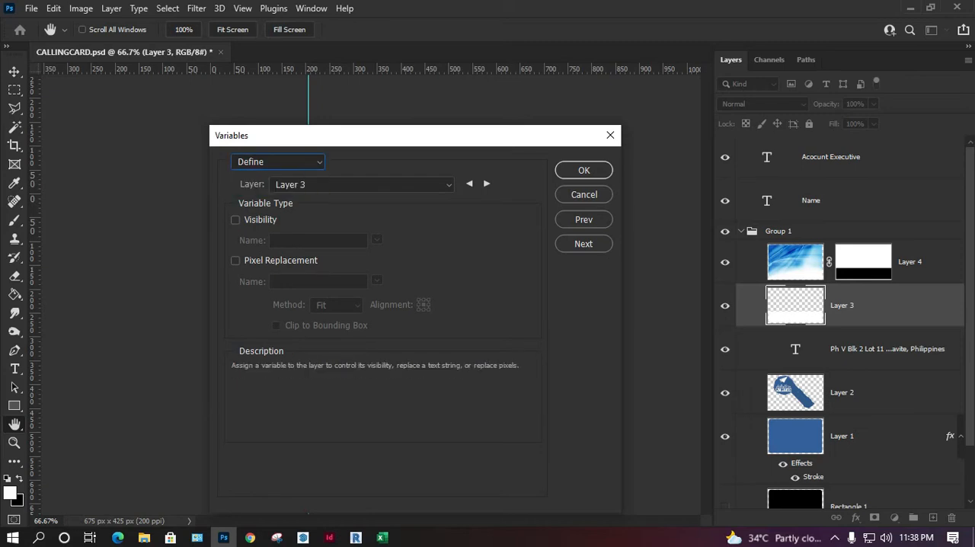
left_click(583, 170)
mouse_move(334, 354)
left_mouse_down()
mouse_move(351, 354)
mouse_move(343, 353)
left_mouse_up()
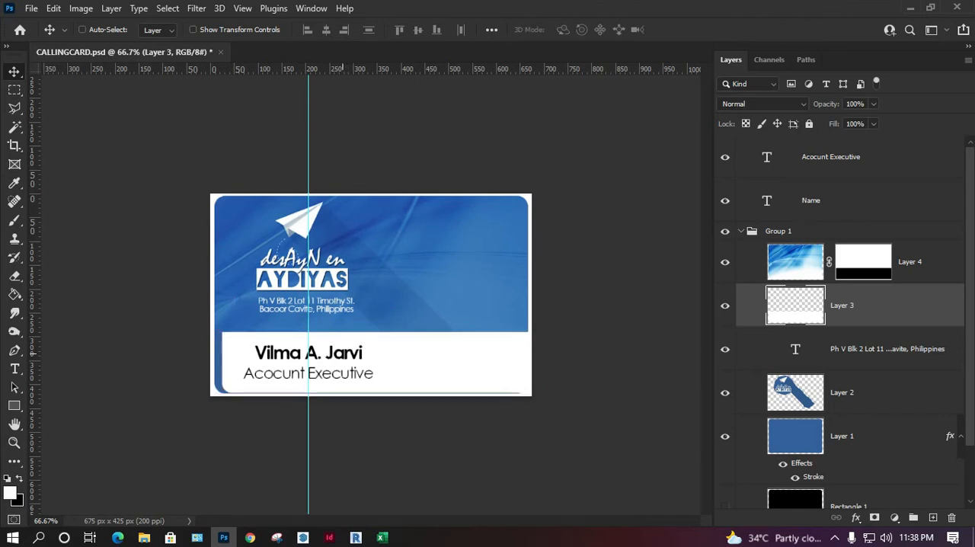
key("ctrl+z")
left_click(724, 200)
left_click(724, 200)
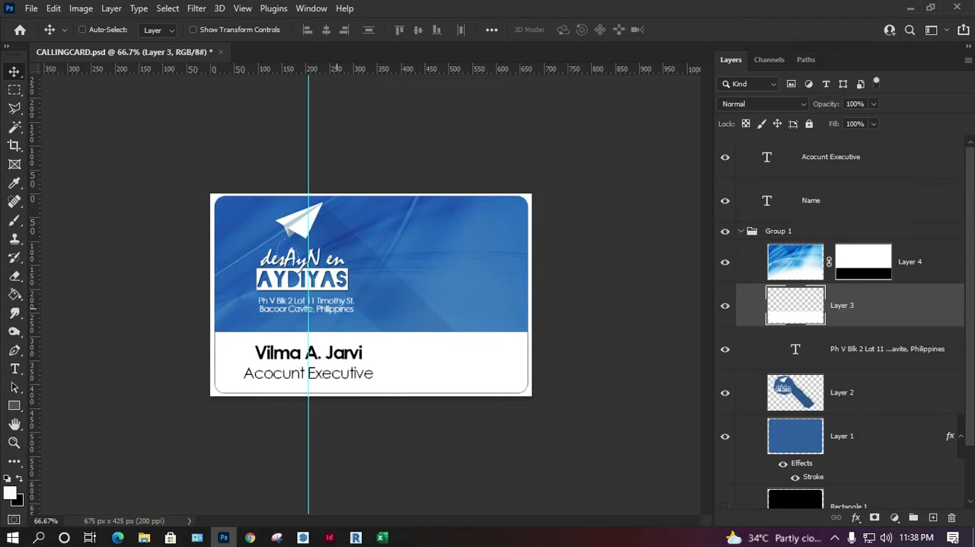
left_click_drag(337, 279, 389, 280)
key("ctrl+z")
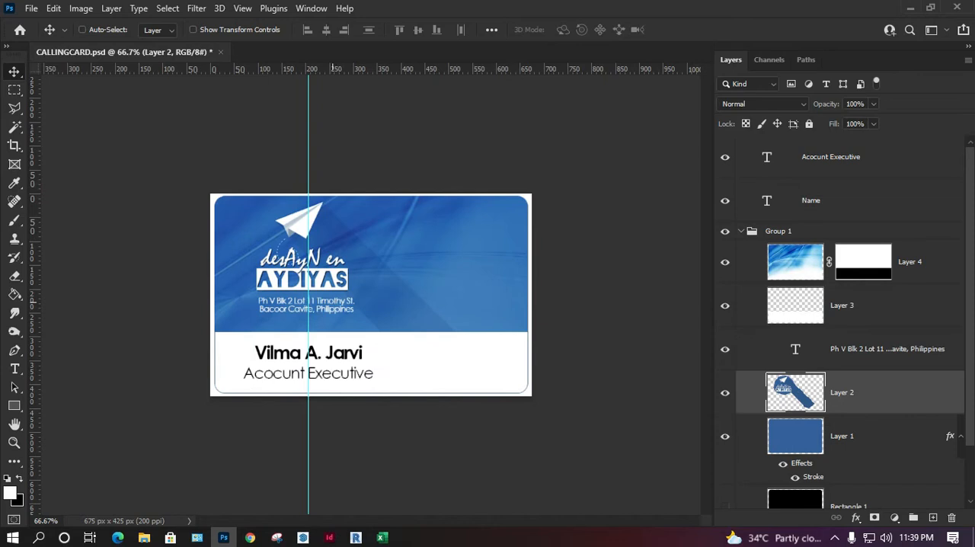
Step: Move the logo on Layer 2 to the right half of the card's blue area and enlarge it to about 118%
left_click_drag(336, 243, 465, 249)
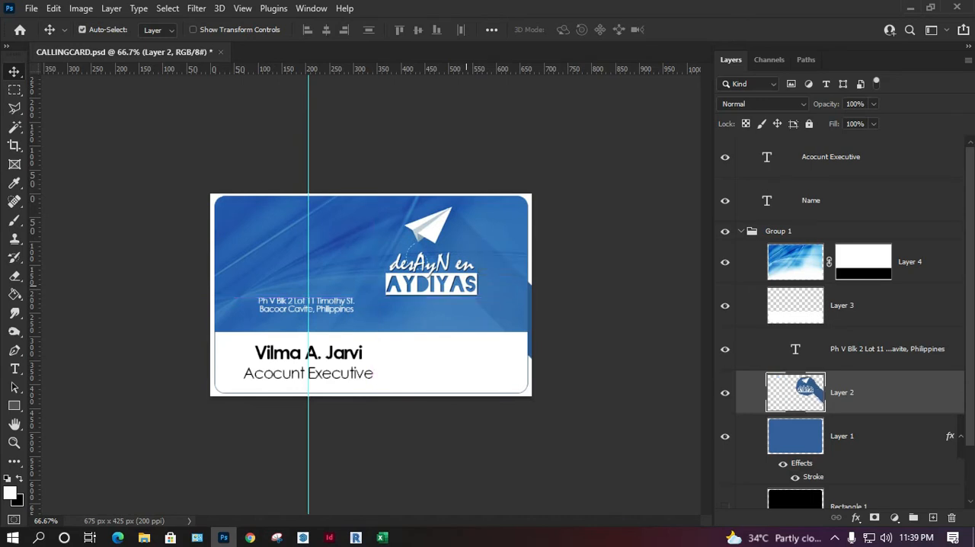
key("ctrl+t")
left_click_drag(374, 200, 327, 168)
left_click_drag(390, 228, 428, 233)
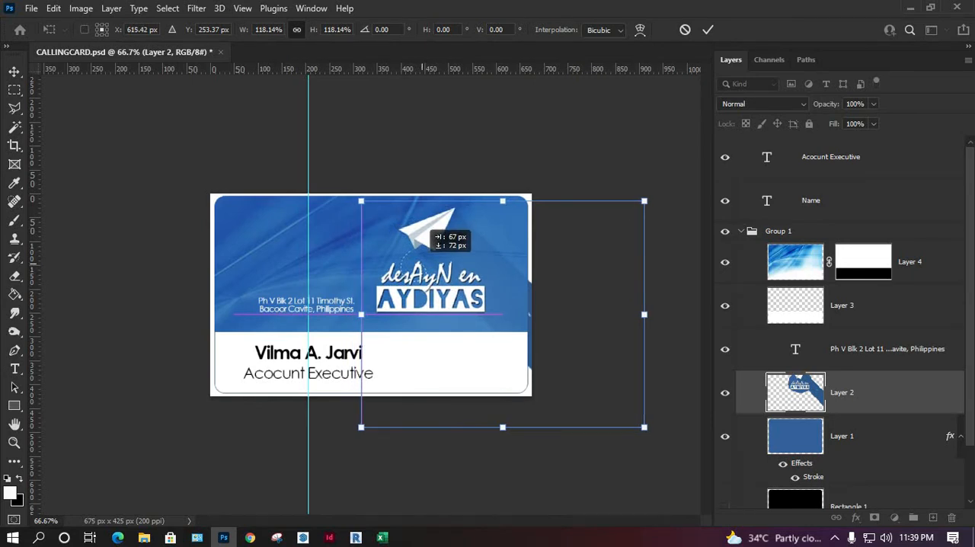
left_click_drag(429, 233, 429, 233)
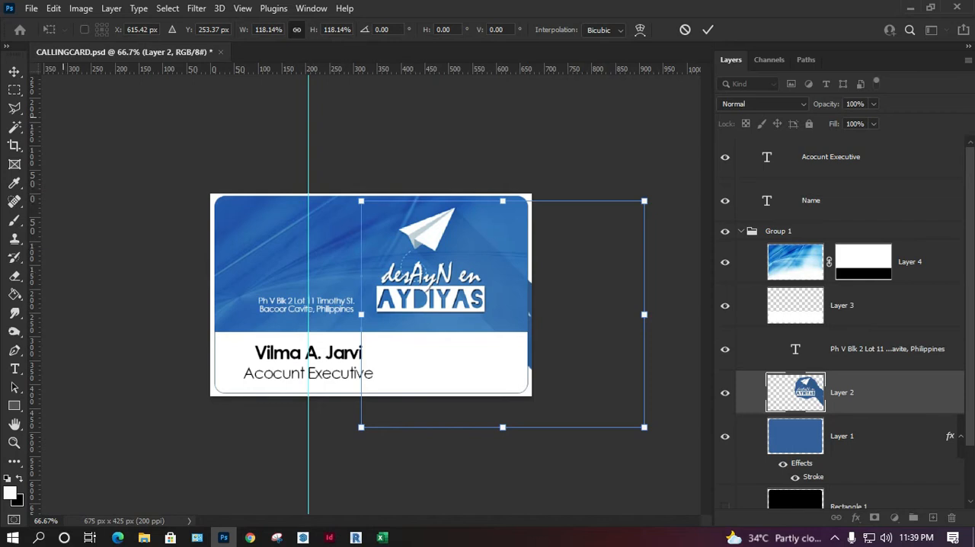
key("Return")
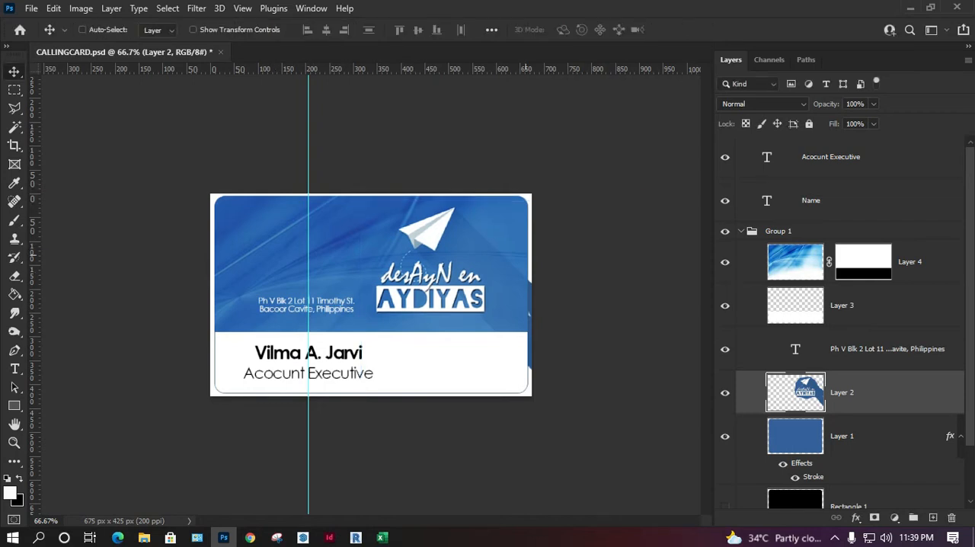
Step: Delete the Rectangle 1 layer from Group 1
left_click(841, 436)
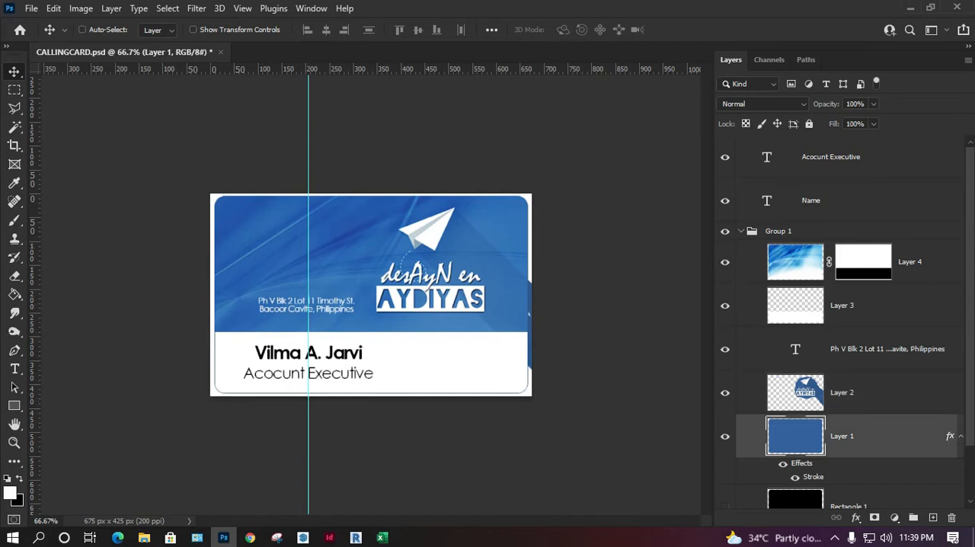
left_click(846, 502)
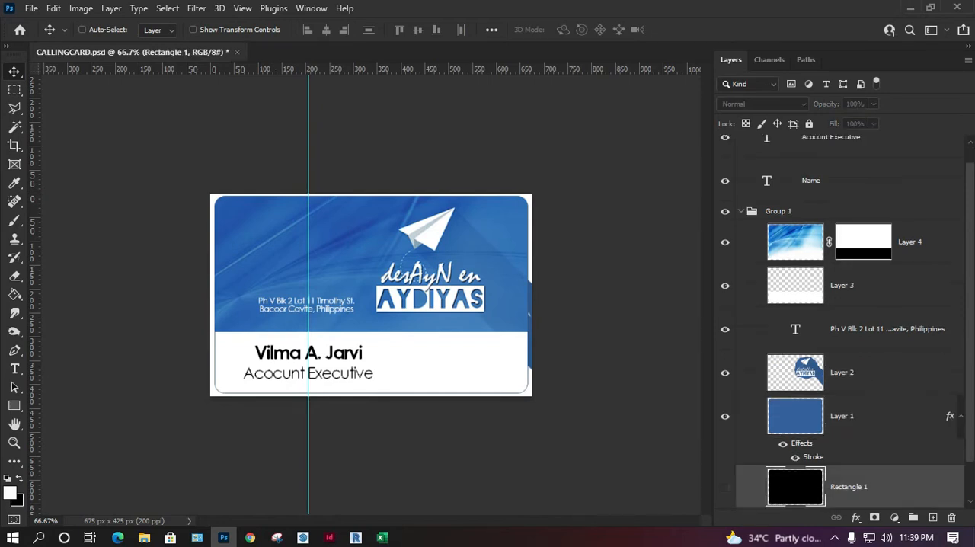
key("Delete")
Step: Toggle the visibility of Layer 1 and Layer 3 to identify what each contributes to the card
left_click(724, 416)
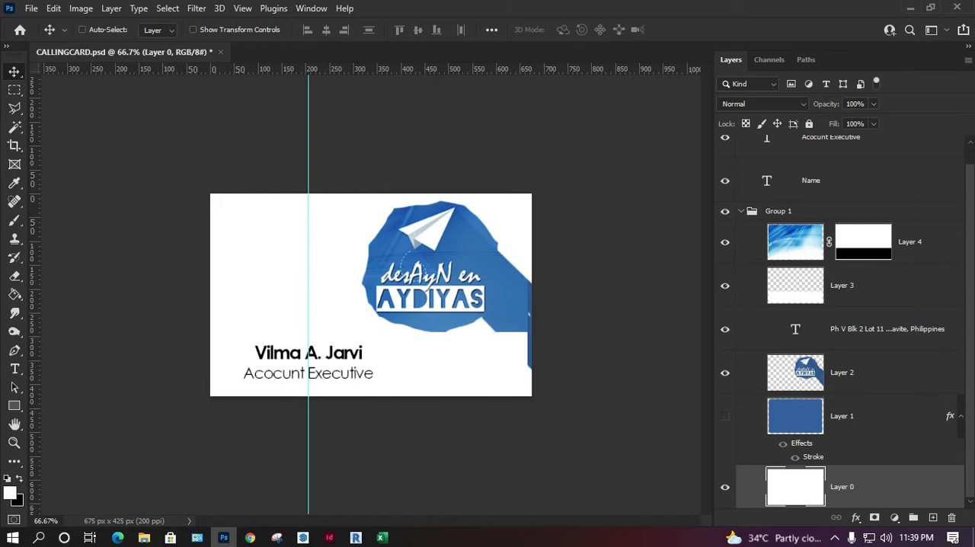
left_click(725, 415)
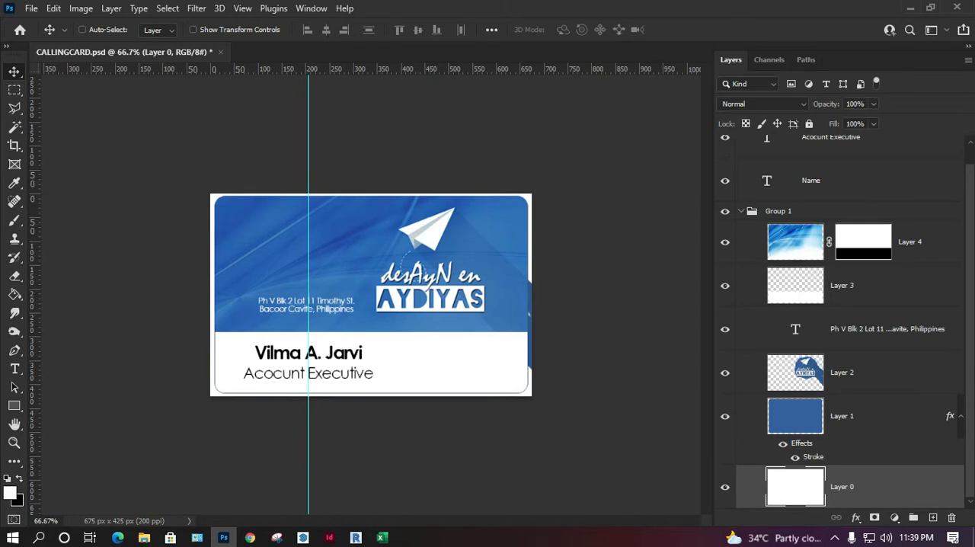
left_click(843, 417)
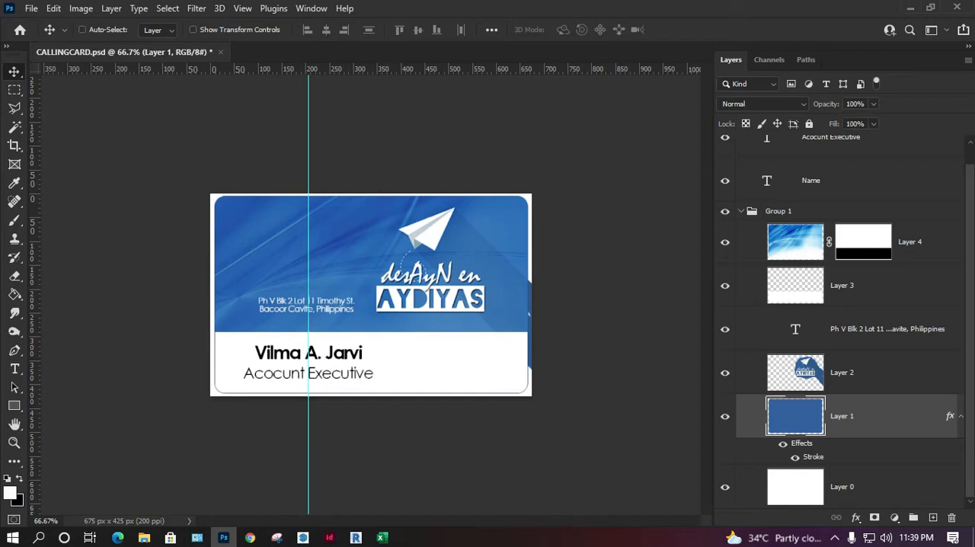
left_click(843, 285)
left_click(724, 286)
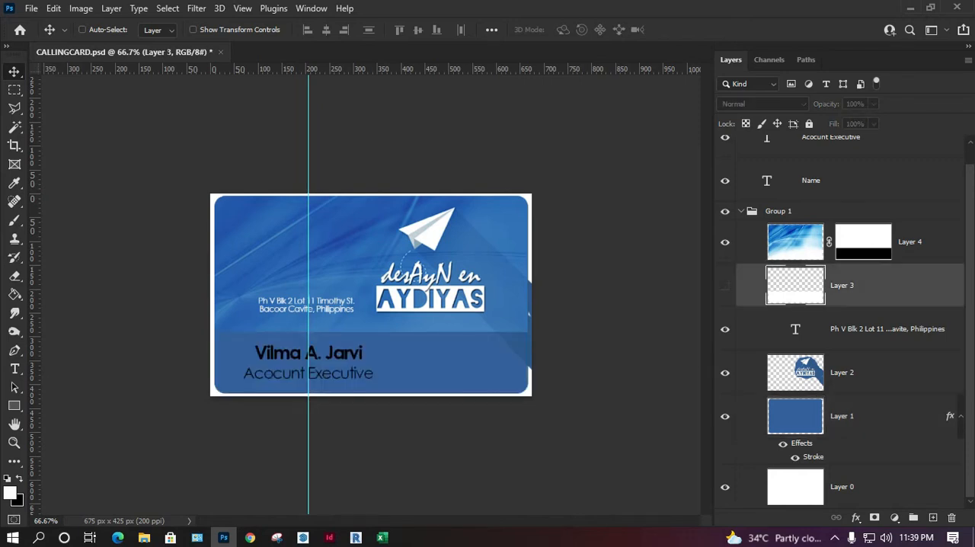
left_click(725, 285)
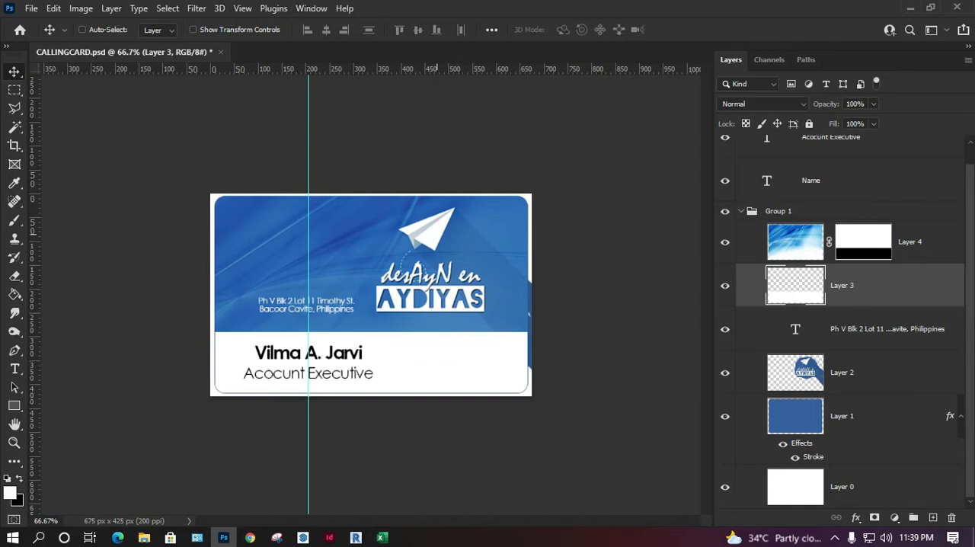
Step: Reorder Group 1 so Layer 2 is on top and Layer 4 sits below the address text, directly above Layer 1
left_click_drag(795, 373, 795, 225)
left_click_drag(795, 328, 795, 265)
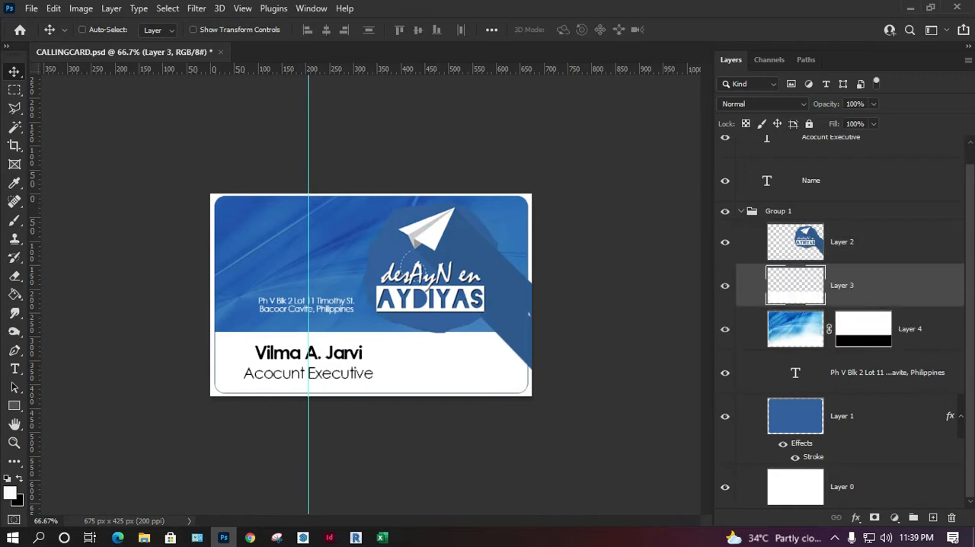
left_click(795, 329)
left_click_drag(795, 373, 795, 303)
left_click(795, 372)
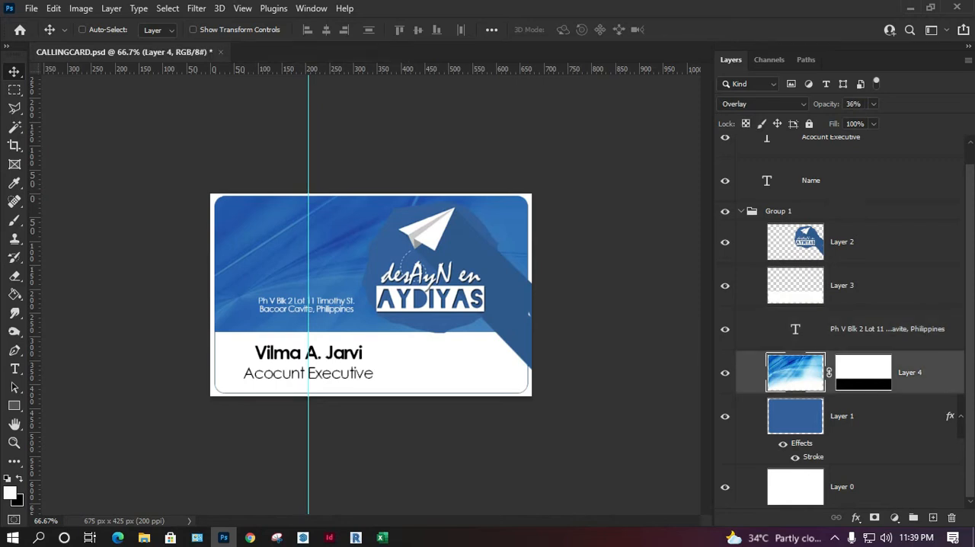
Step: Merge Layer 4 and Layer 1 into a single background layer
left_click(841, 415, "shift")
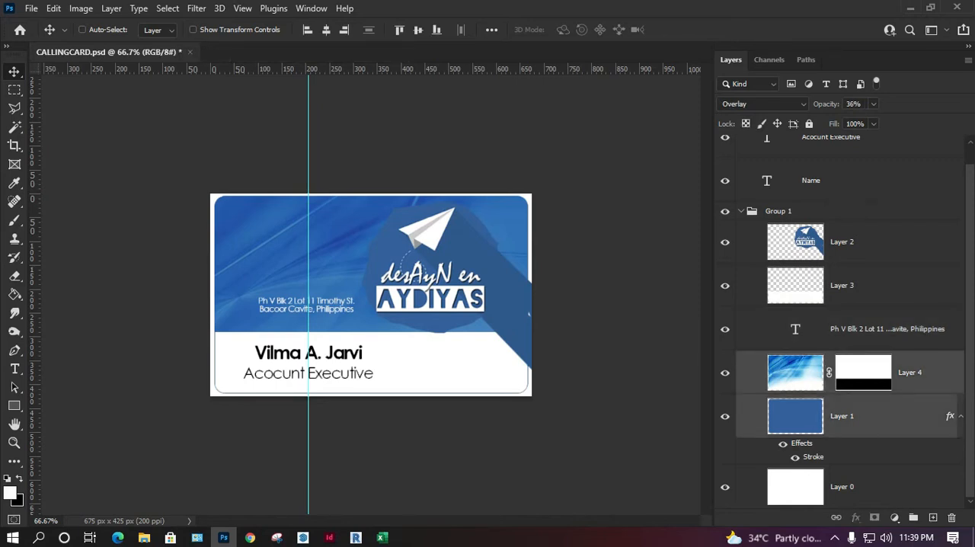
right_click(843, 416)
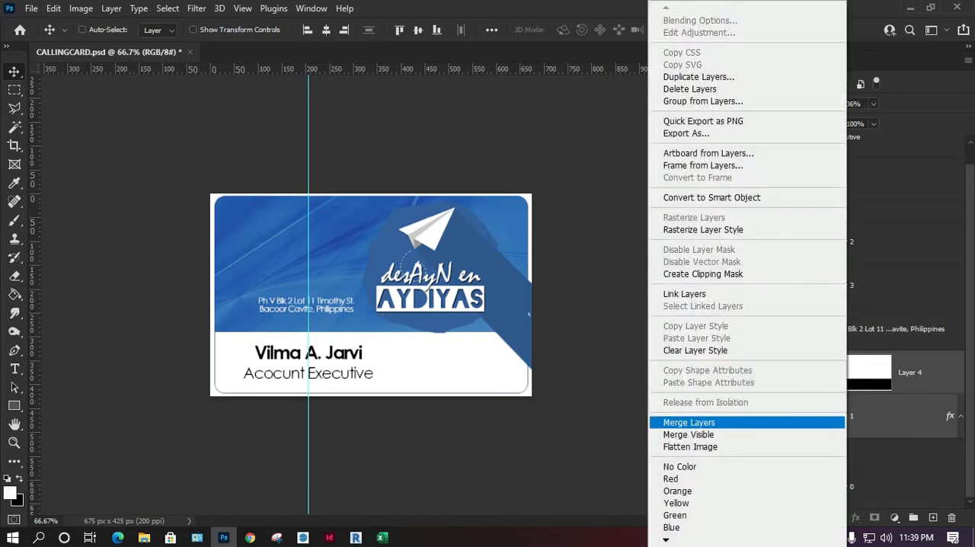
left_click(688, 422)
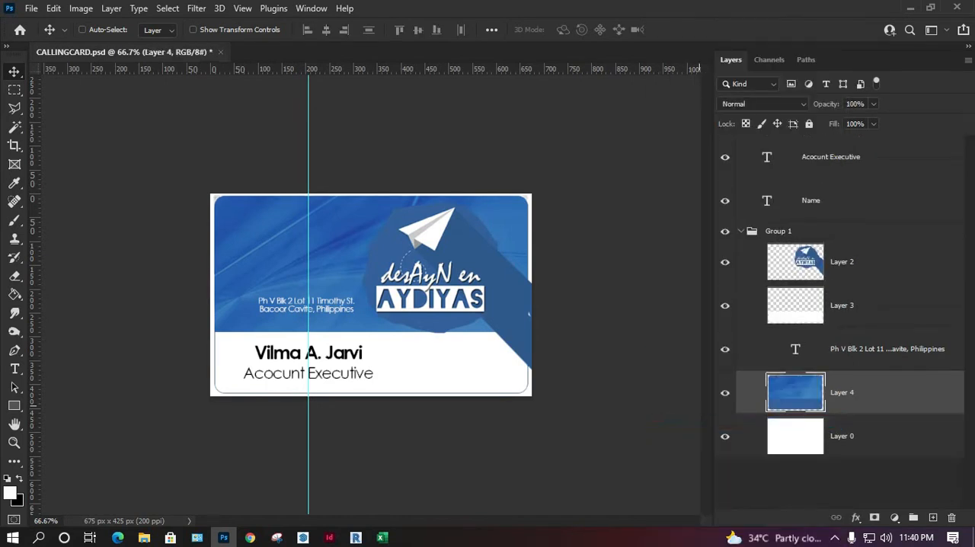
Step: Scale the merged blue background layer to about 107% so it covers the whole card
key("ctrl+t")
left_click_drag(213, 196, 204, 189)
left_click_drag(527, 392, 539, 399)
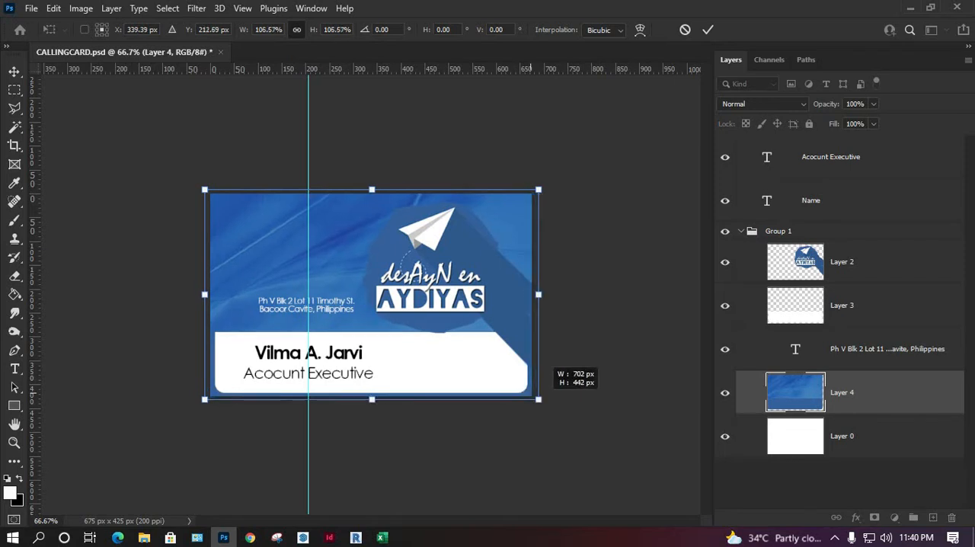
key("Return")
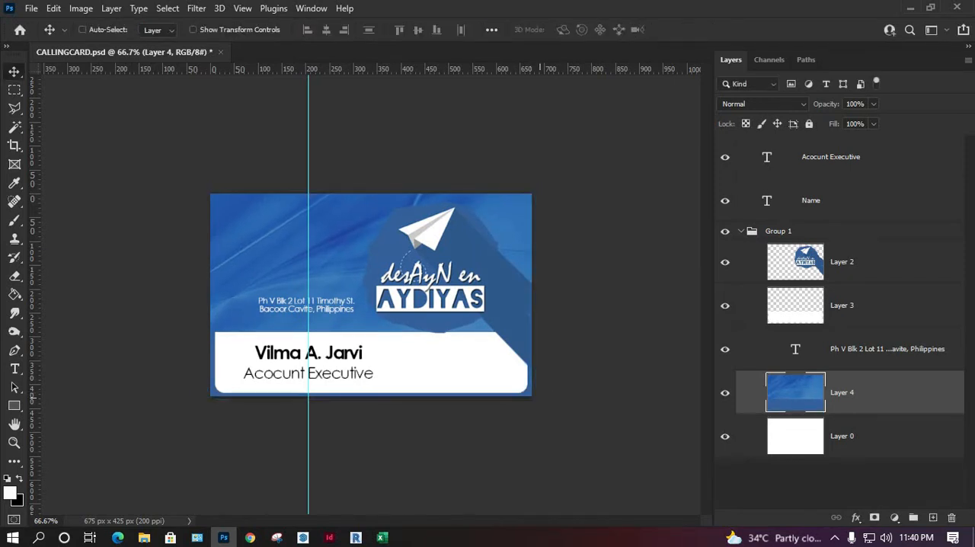
key("c")
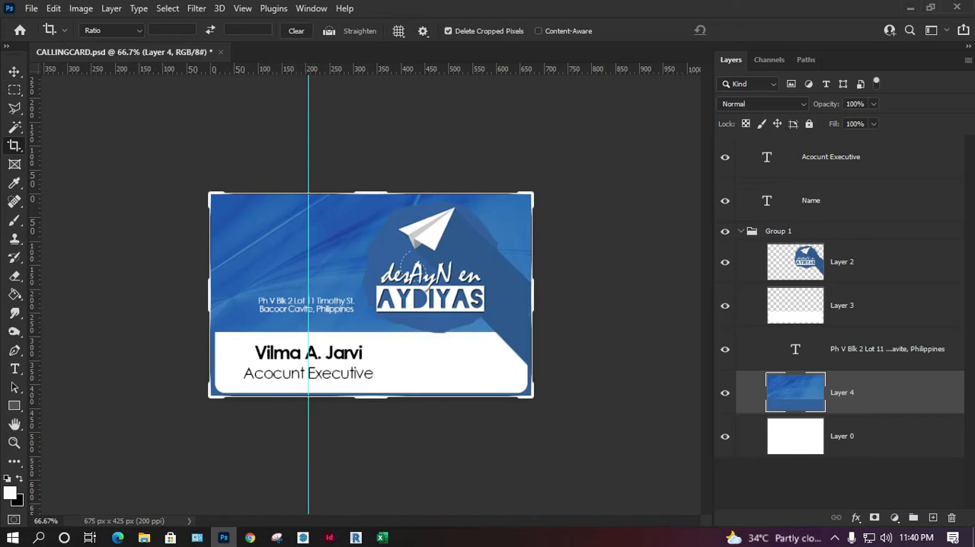
left_click(428, 267)
left_click(749, 31)
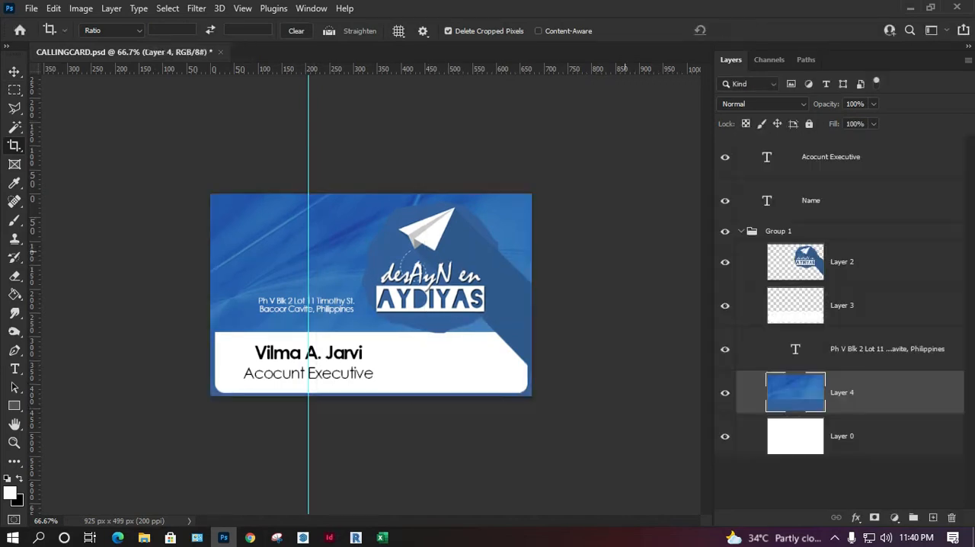
key("v")
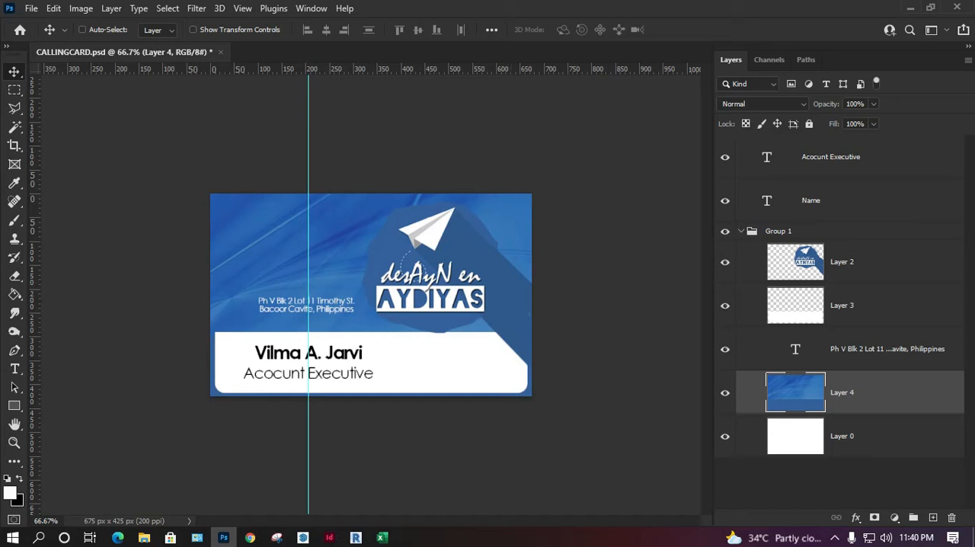
Step: Toggle Layer 2 and Layer 3 to check their content and delete both layers
left_click(841, 262)
left_click(725, 262)
left_click(724, 262)
left_click(725, 262)
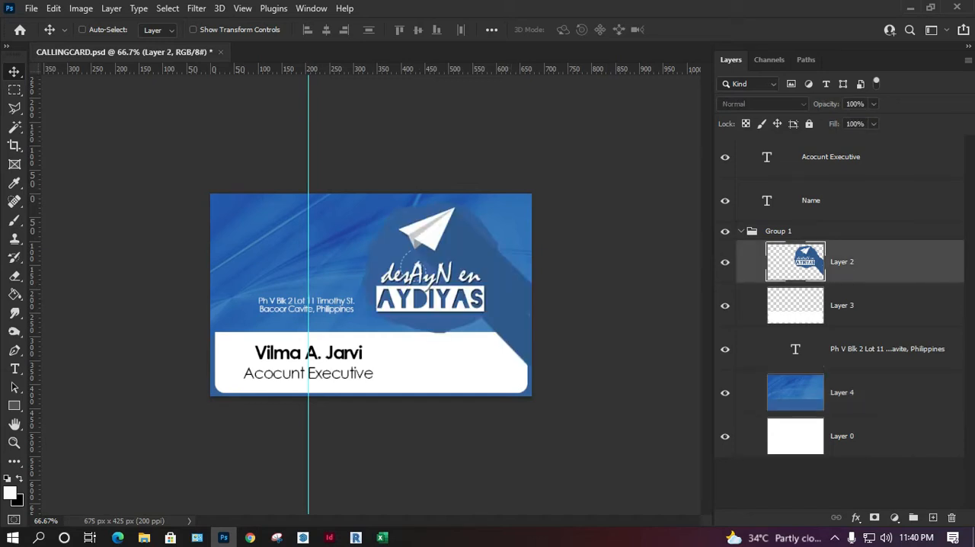
key("Delete")
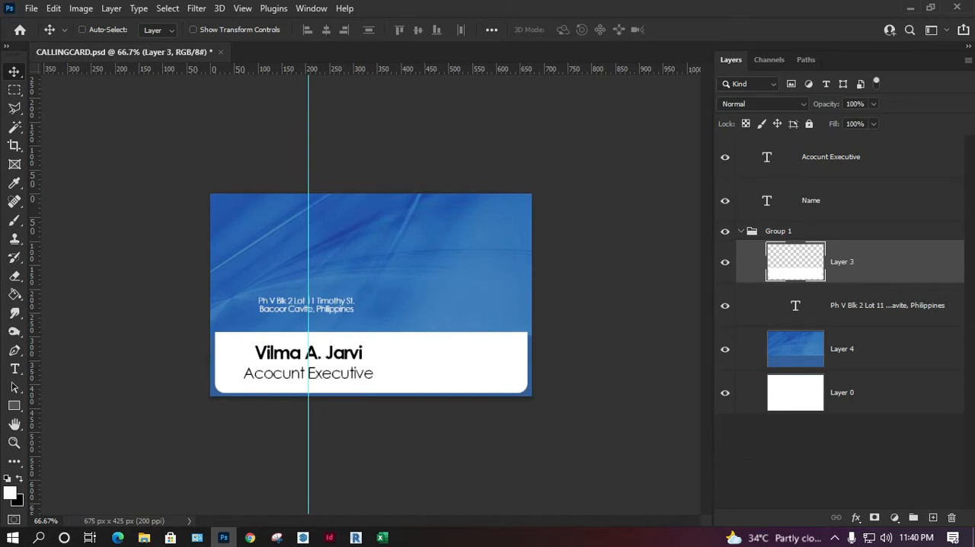
left_click(725, 262)
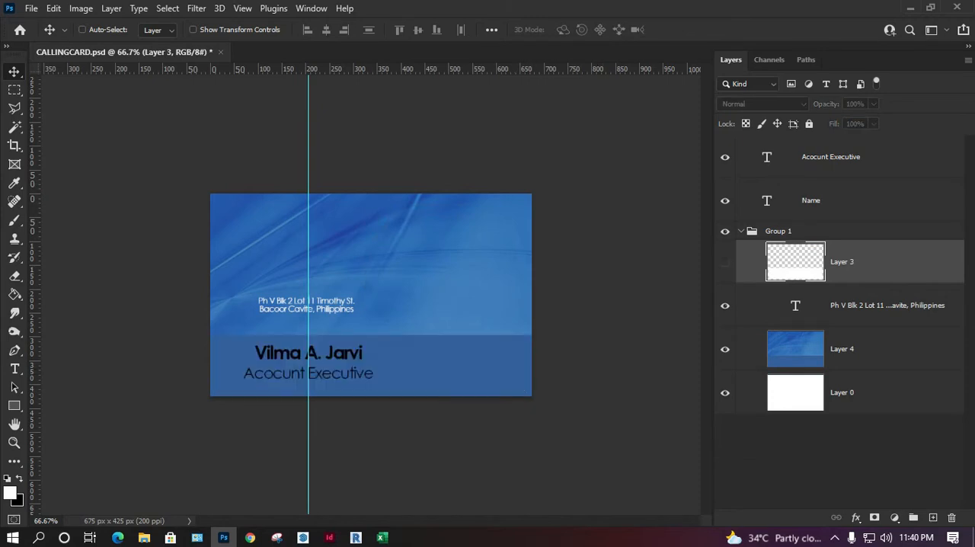
key("Delete")
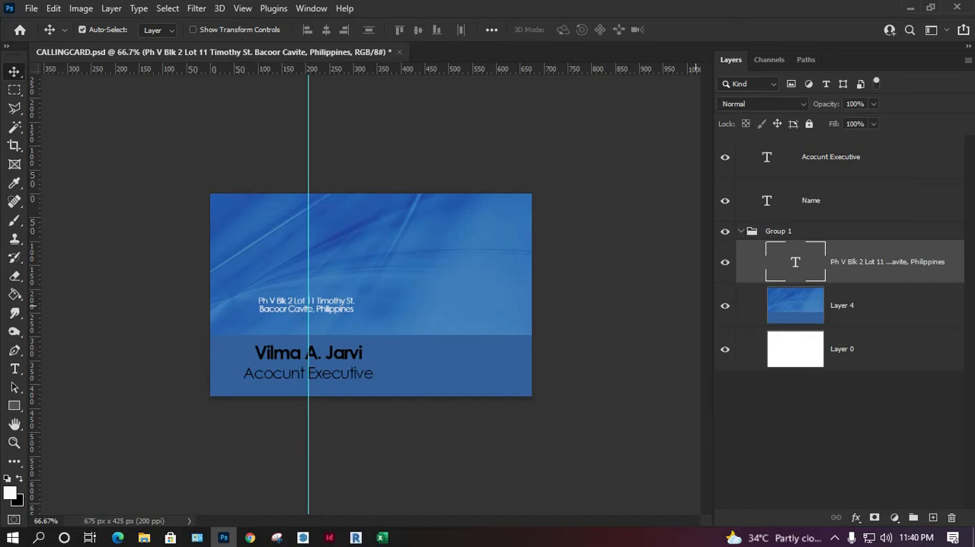
Step: Open the round desAyN en AYDIYAS logo PNG and copy its image into CALLINGCARD.psd as a new layer
key("ctrl+o")
left_click(340, 36)
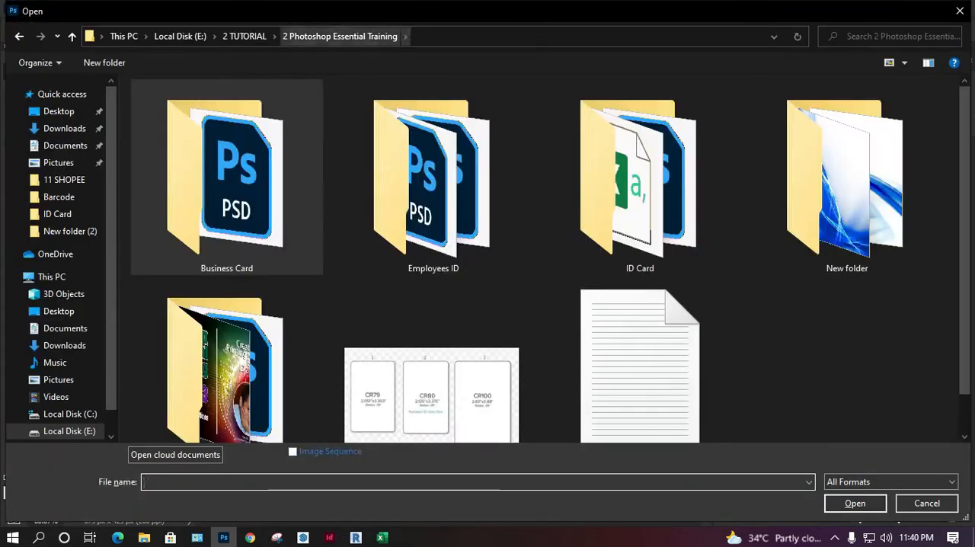
double_click(226, 358)
double_click(225, 171)
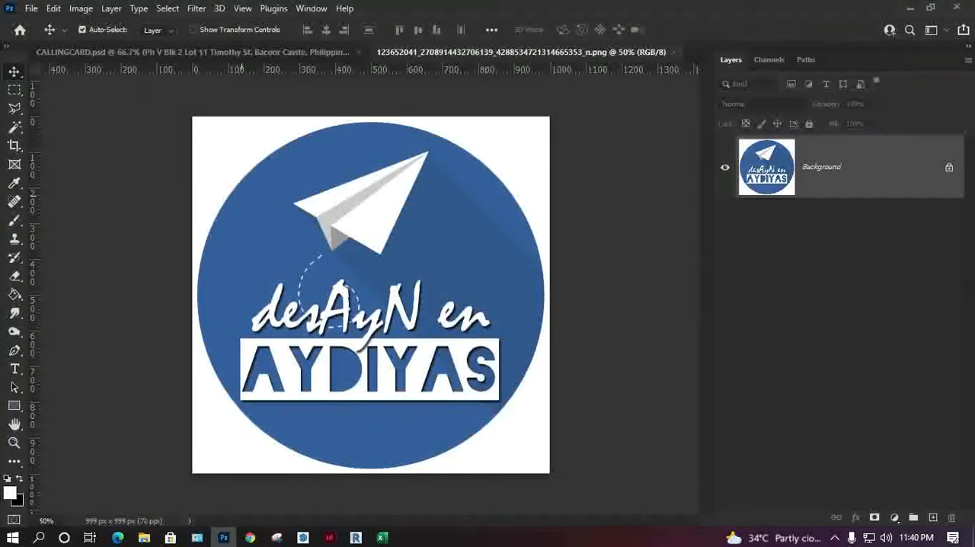
left_click_drag(821, 166, 434, 243)
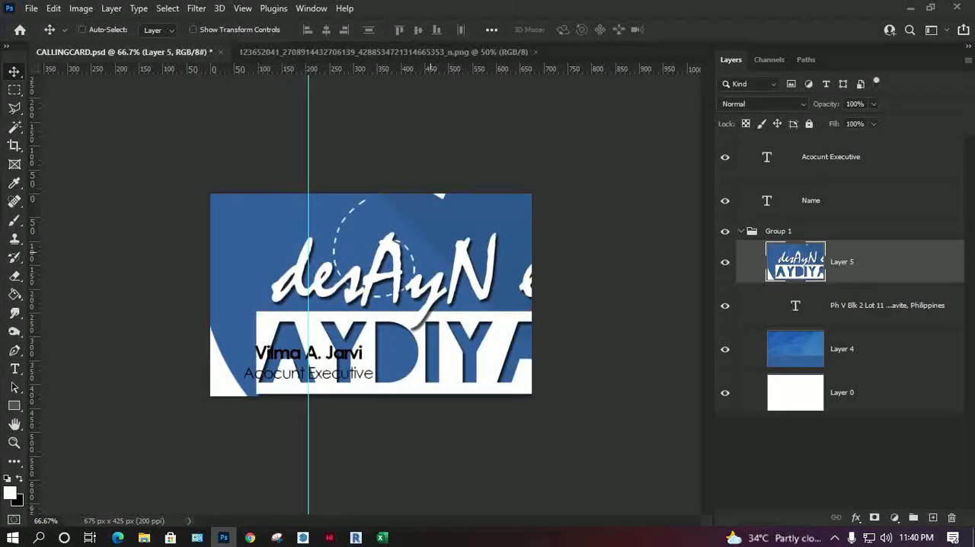
Step: Scale the imported logo to about 24% and place it at the card's top centre
key("ctrl+t")
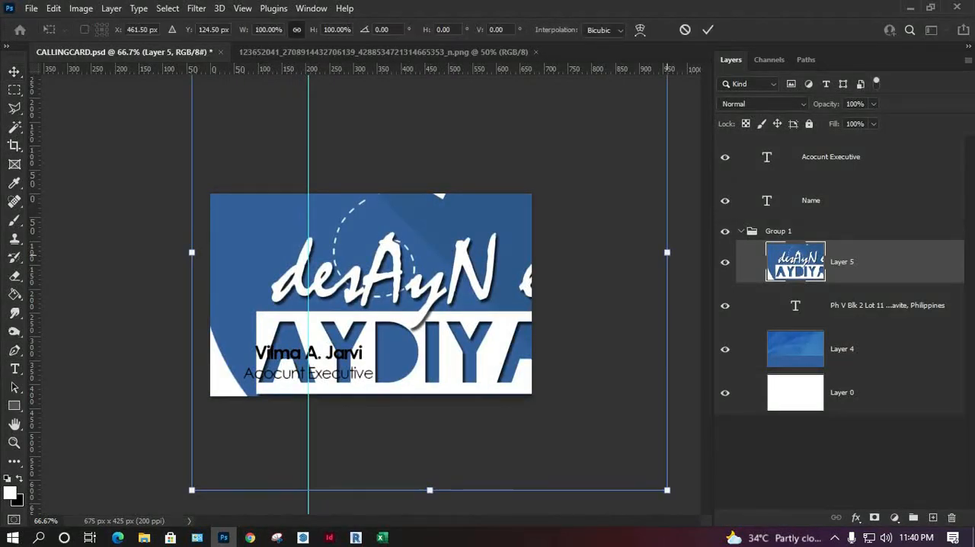
left_click_drag(660, 246, 307, 254)
left_click_drag(257, 255, 387, 159)
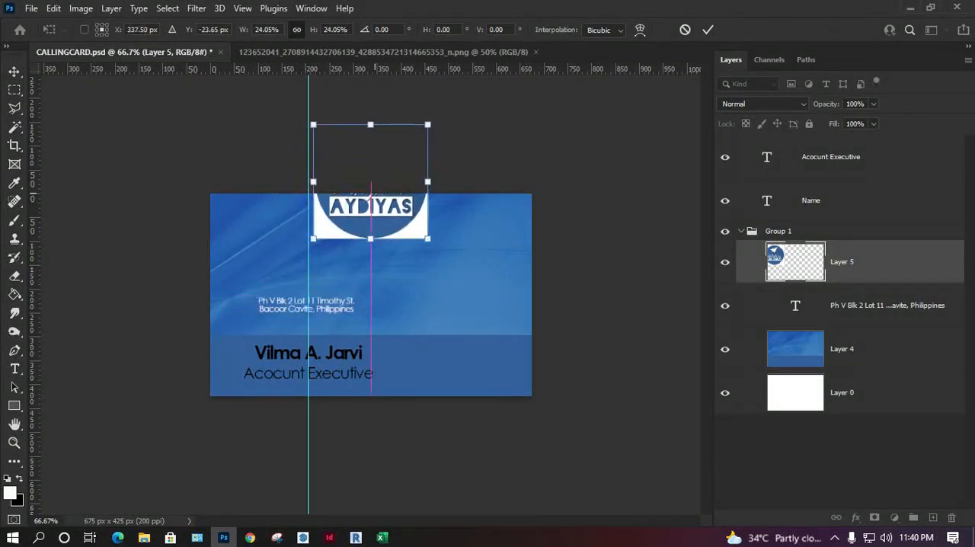
key("Return")
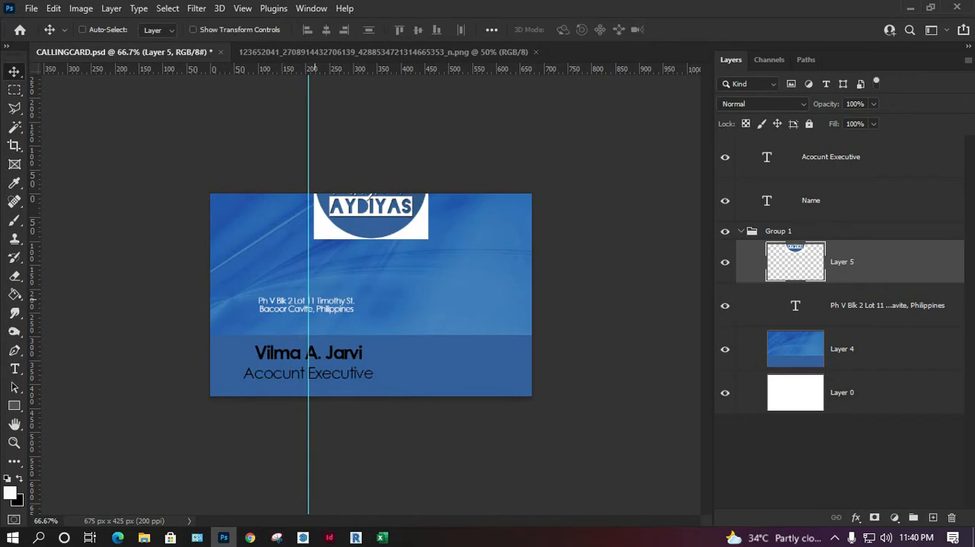
Step: Place the address text in the card's lower-right area and the logo in its upper-left area
left_click_drag(312, 301, 491, 368)
left_click(846, 306)
mouse_move(436, 239)
left_mouse_down()
mouse_move(319, 282)
mouse_move(438, 231)
left_mouse_up()
left_click(843, 261)
left_click_drag(454, 190, 326, 260)
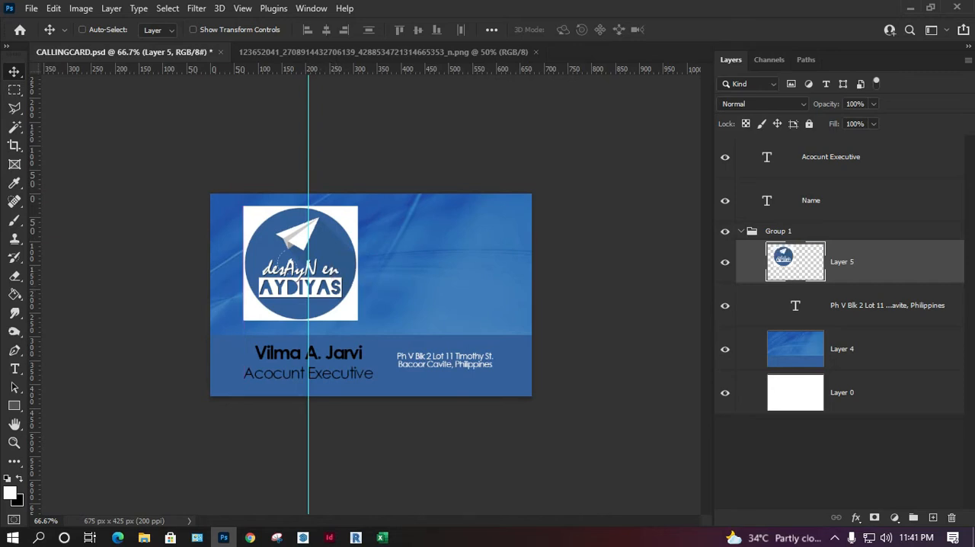
Step: Move the name and job title texts to the upper-right half of the card, with the title below the name
left_click(348, 348, "ctrl")
left_click_drag(349, 348, 485, 237)
left_click(331, 374, "ctrl")
left_click_drag(332, 374, 469, 275)
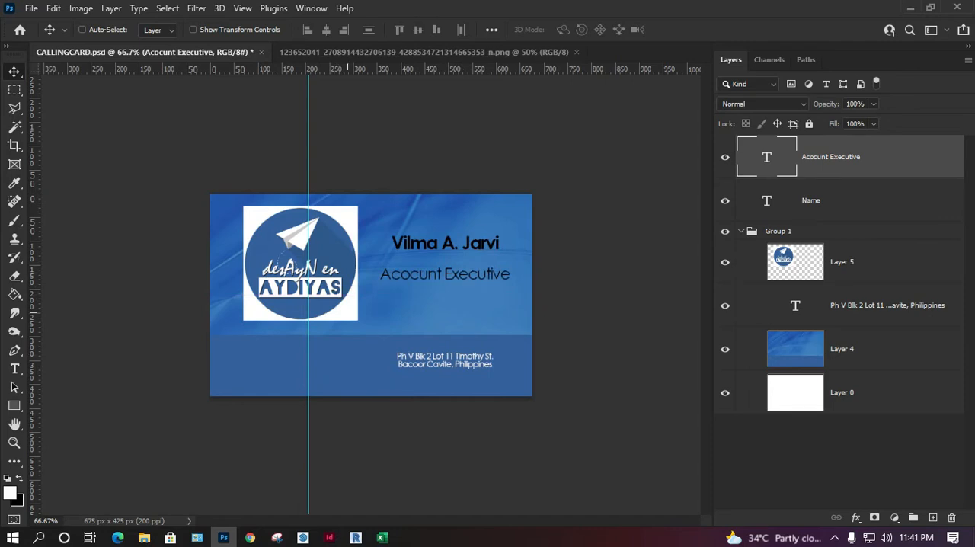
Step: Enlarge the logo slightly and reposition it near the card's upper-left edge
left_click(329, 291, "ctrl")
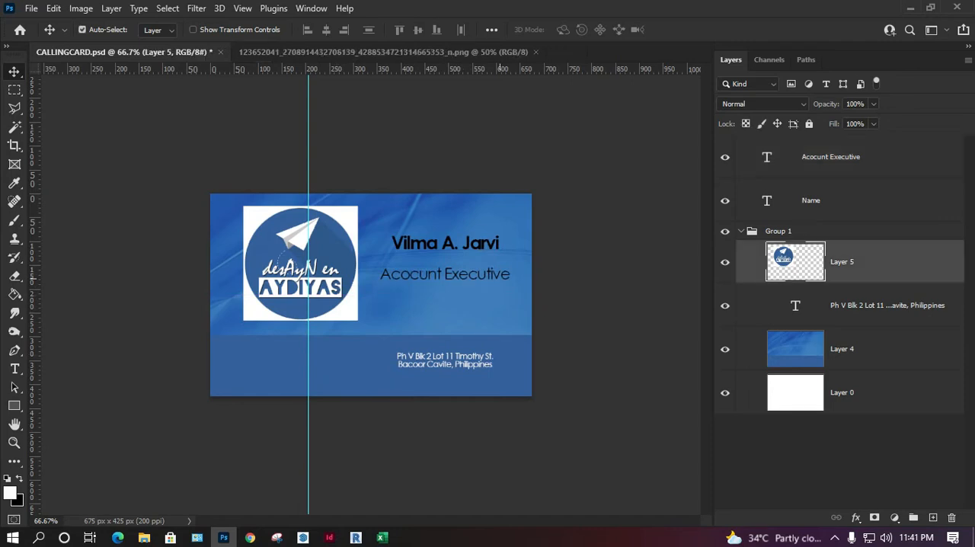
key("ctrl+t")
left_click_drag(358, 319, 380, 343)
left_click_drag(354, 296, 345, 301)
left_click_drag(357, 266, 349, 262)
key("Return")
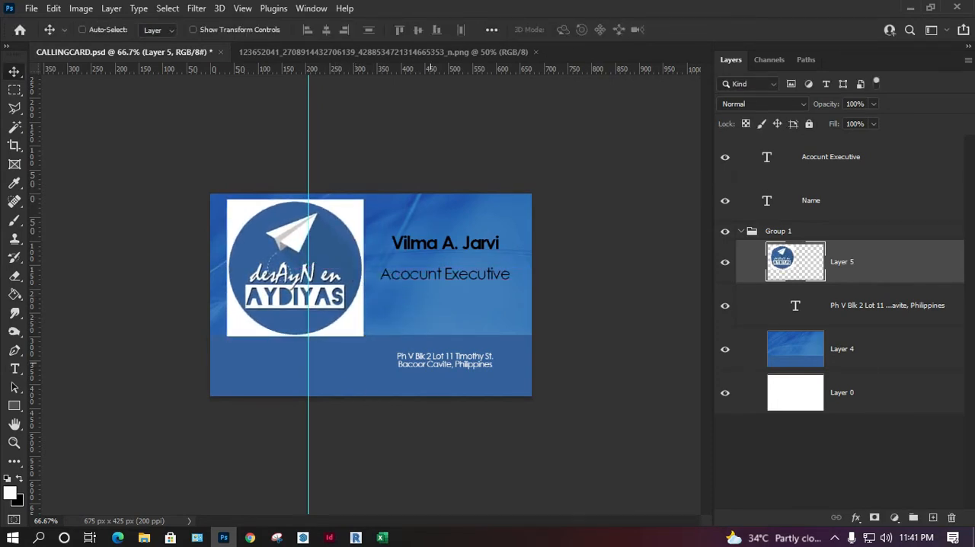
Step: Move the address text beneath the logo and nudge it down and right to center it there
left_click(861, 305)
left_click_drag(441, 364, 292, 352)
key("Down")
key("Down")
key("Down")
key("Down")
key("Down")
key("Down")
key("Right")
key("Right")
key("Right")
key("Right")
key("Right")
key("Right")
key("Right")
key("Right")
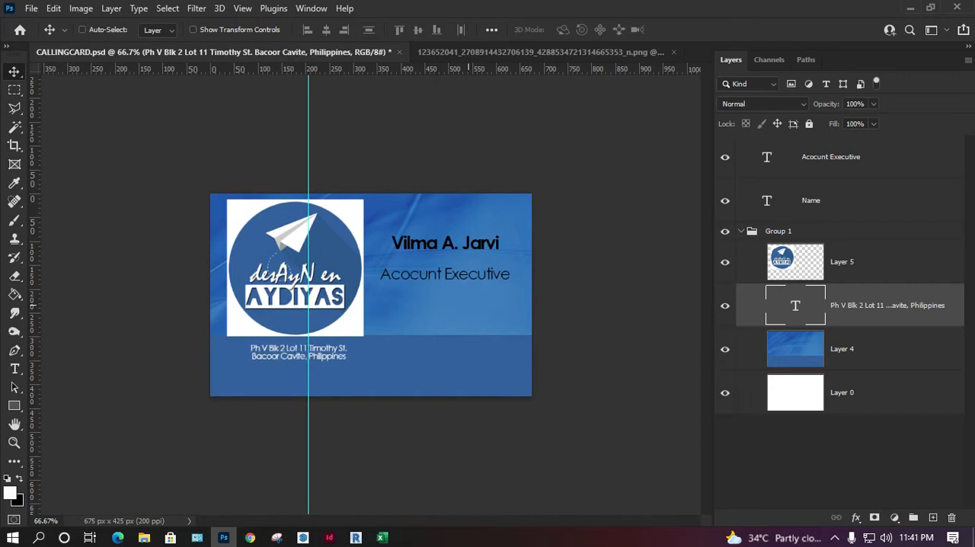
Step: Delete the blue background on Layer 4, leaving only the white Layer 0 behind the card content
left_click(843, 349)
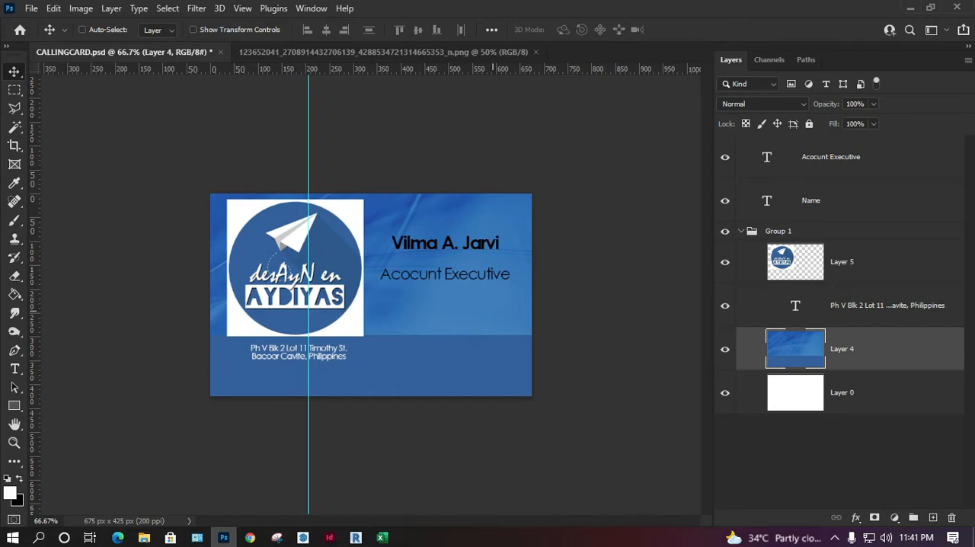
key("Delete")
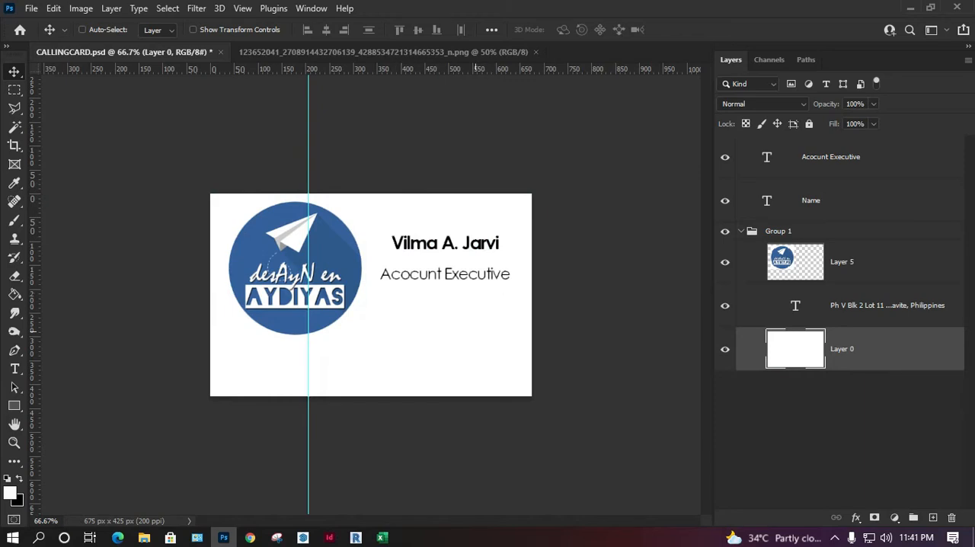
key("ctrl+plus")
key("ctrl+plus")
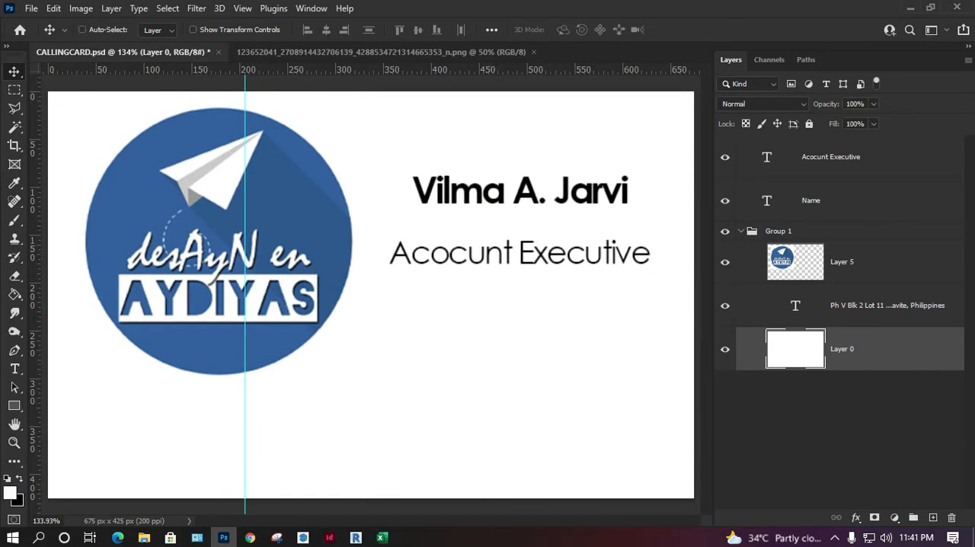
Step: Replace the employee's name on the Name text layer with the placeholder "Name"
left_click(830, 157)
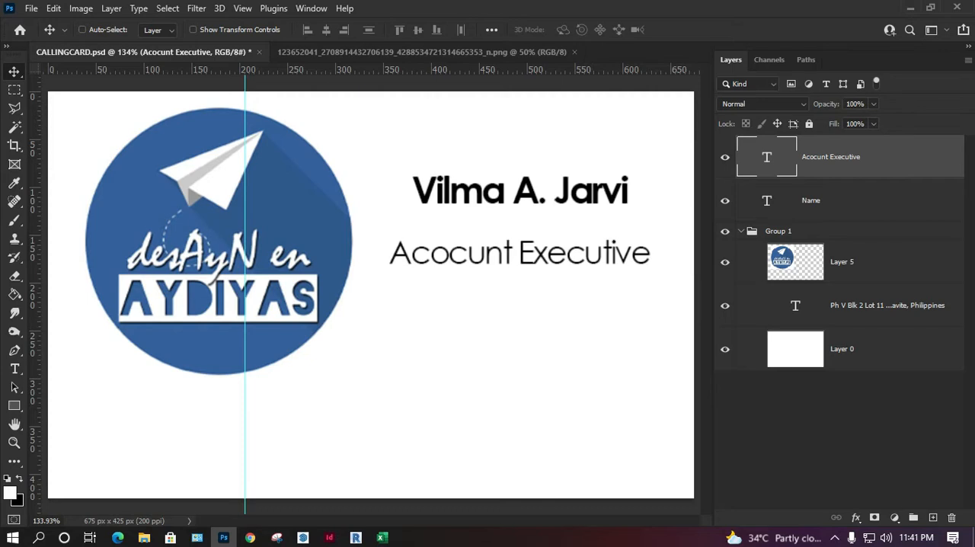
left_click(810, 200)
double_click(766, 200)
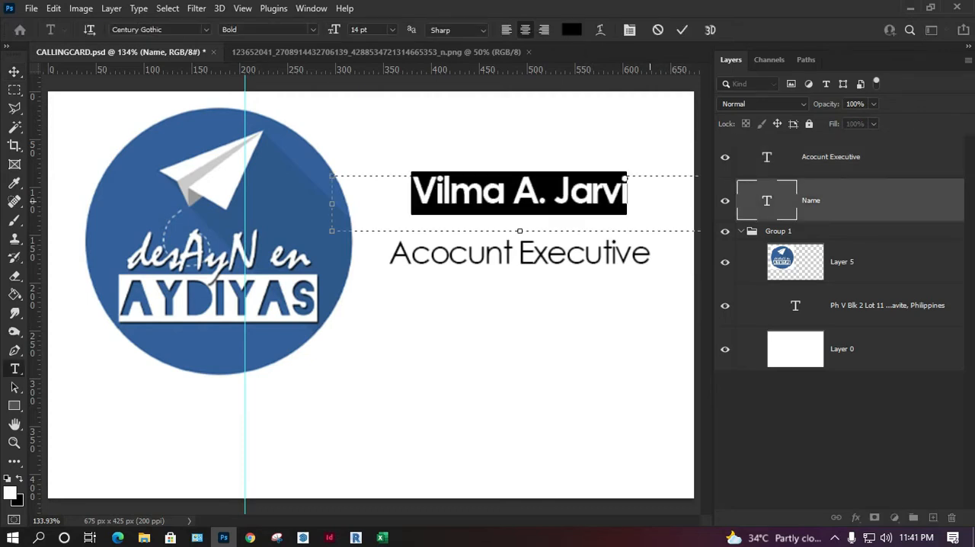
type("nAME")
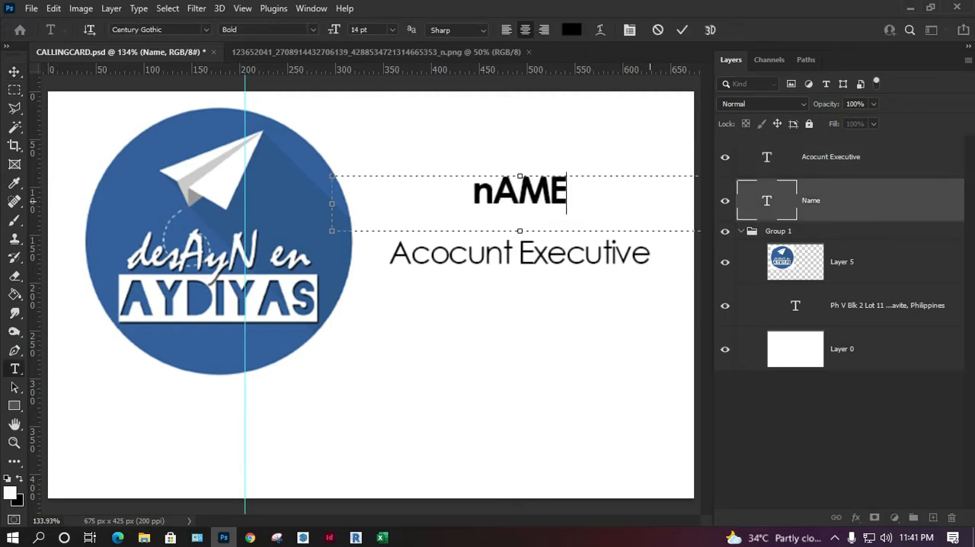
key("BackSpace")
key("BackSpace")
key("BackSpace")
key("BackSpace")
type("nAME")
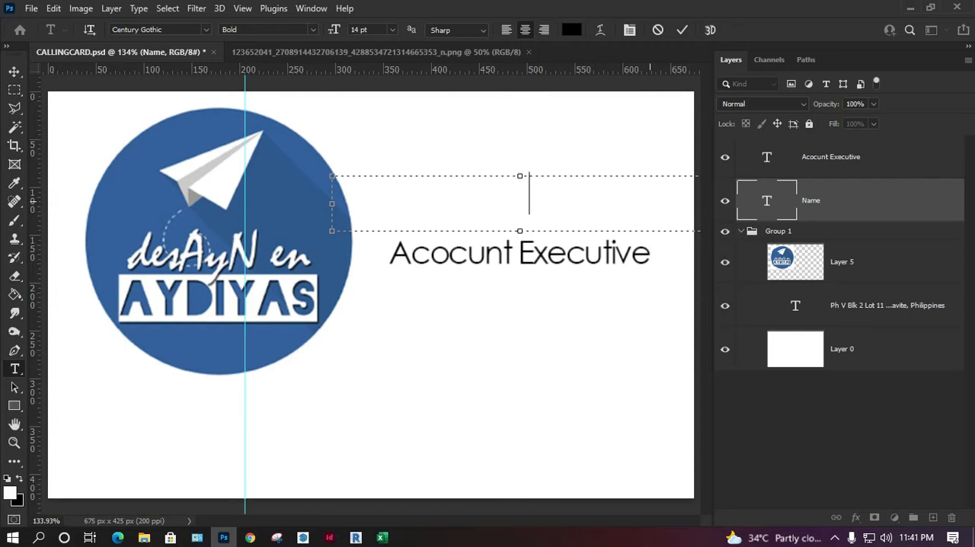
key("BackSpace")
key("BackSpace")
key("BackSpace")
key("BackSpace")
type("Name")
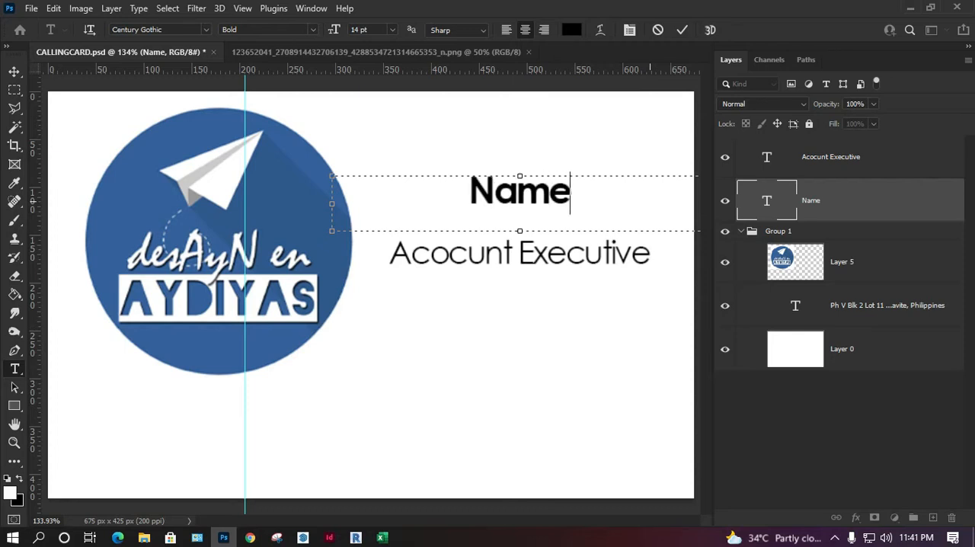
Step: Move the Name and job title texts to the card's lower-right area, with the title directly below the name
left_click(14, 72)
left_click_drag(520, 190, 510, 381)
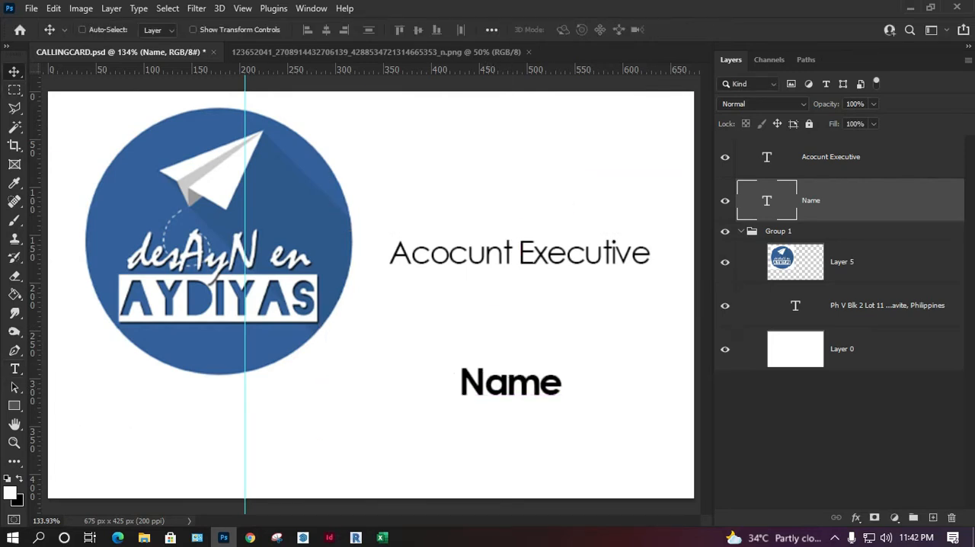
left_click(600, 254, "ctrl")
left_click_drag(579, 356, 578, 381)
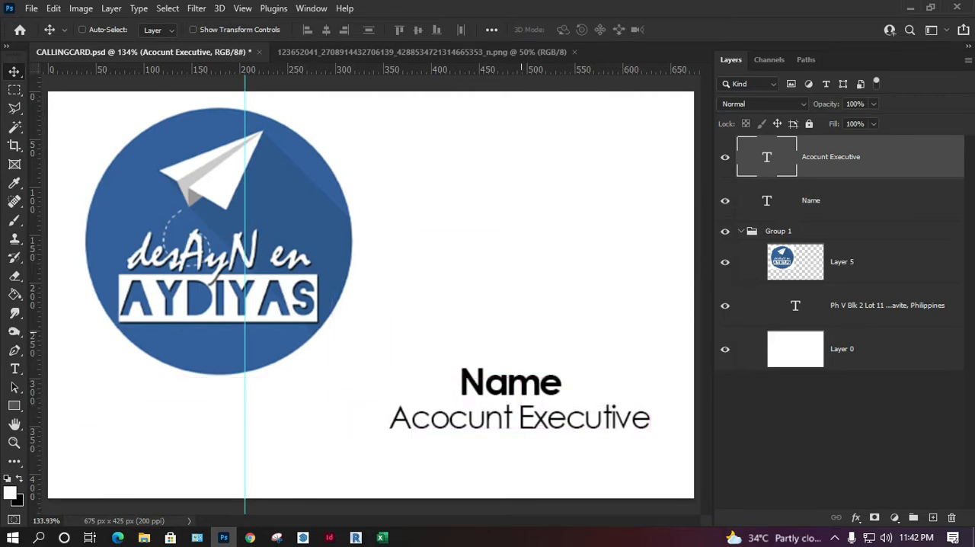
key("Left")
key("Left")
key("Left")
key("Left")
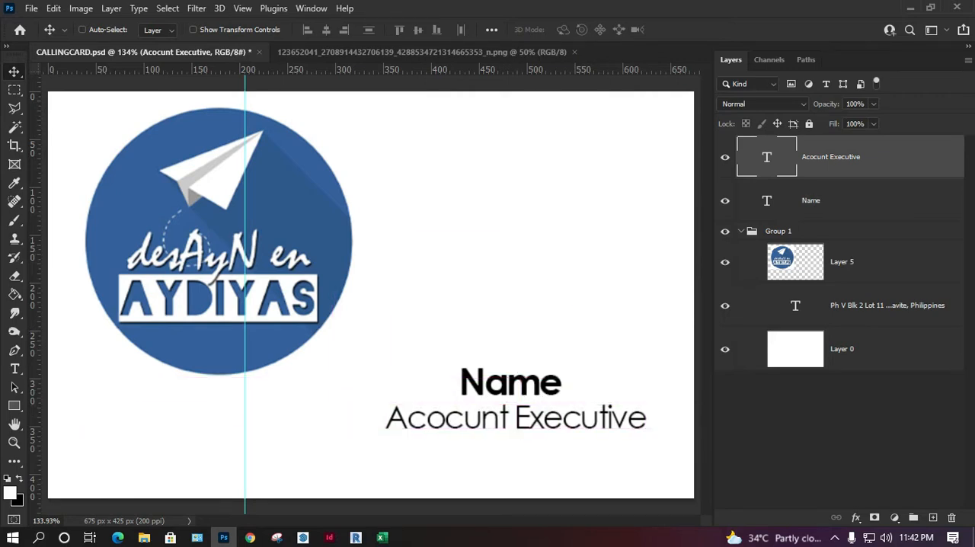
Step: Nudge the Name text left to center it over the job title, and raise both texts slightly
left_click(838, 200)
left_click_drag(495, 380, 490, 381)
mouse_move(498, 426)
left_mouse_down()
mouse_move(504, 433)
mouse_move(503, 423)
left_mouse_up()
left_click_drag(503, 381, 502, 386)
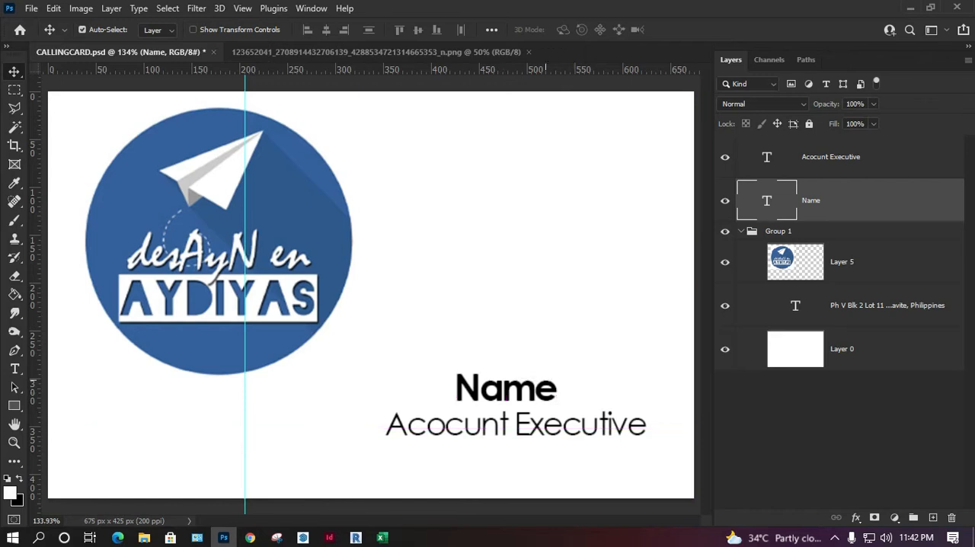
left_click_drag(556, 366, 558, 324)
left_click_drag(550, 398, 545, 354)
key("ctrl")
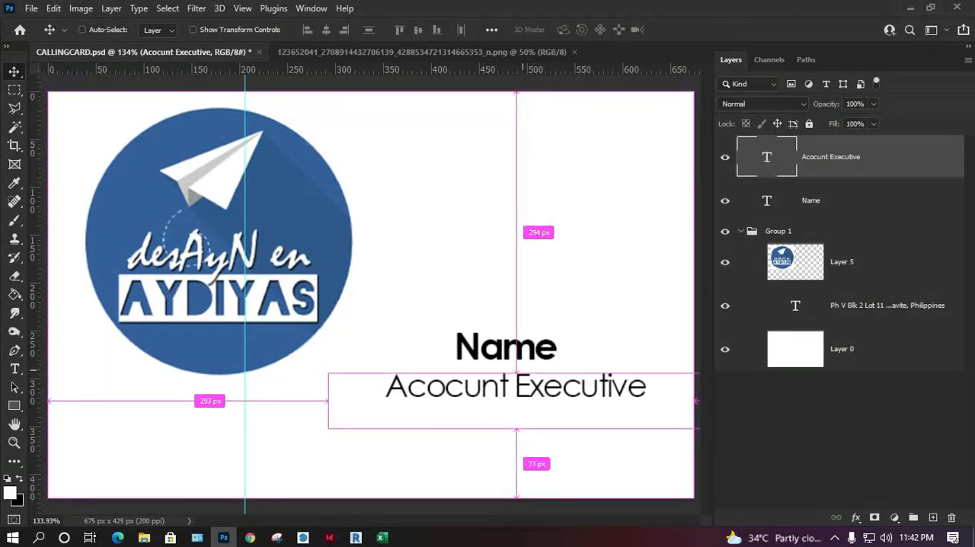
Step: Recolor the address text below the logo to black (000000)
left_click(887, 305)
double_click(795, 305)
left_click(571, 29)
type("000000")
key("Return")
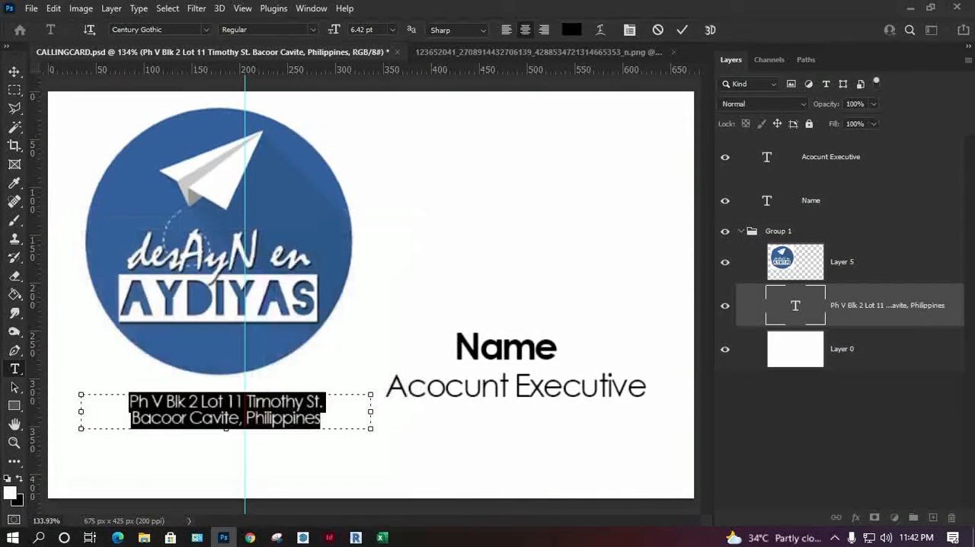
left_click(14, 70)
Step: Center the address text closer beneath the logo and enlarge it slightly
left_click_drag(185, 400, 172, 393)
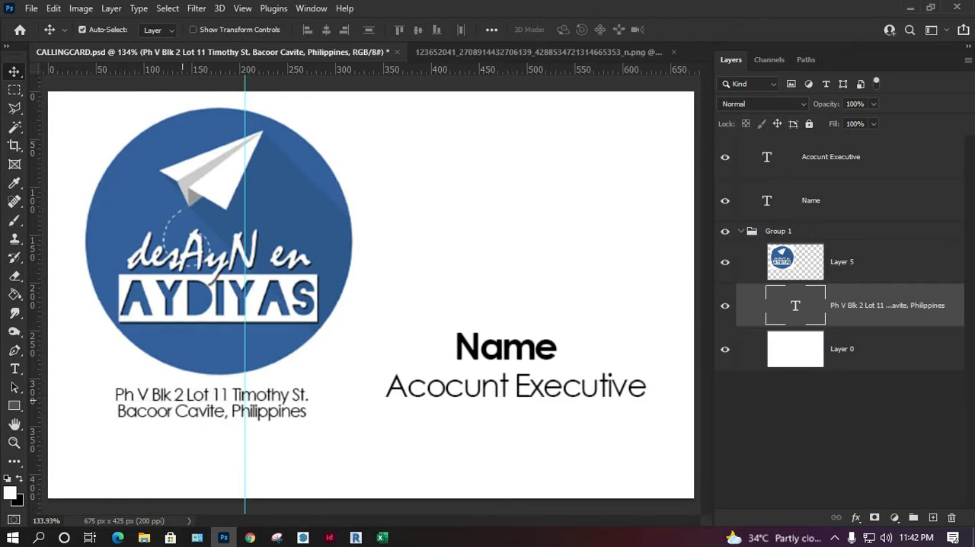
left_click_drag(184, 395, 190, 394)
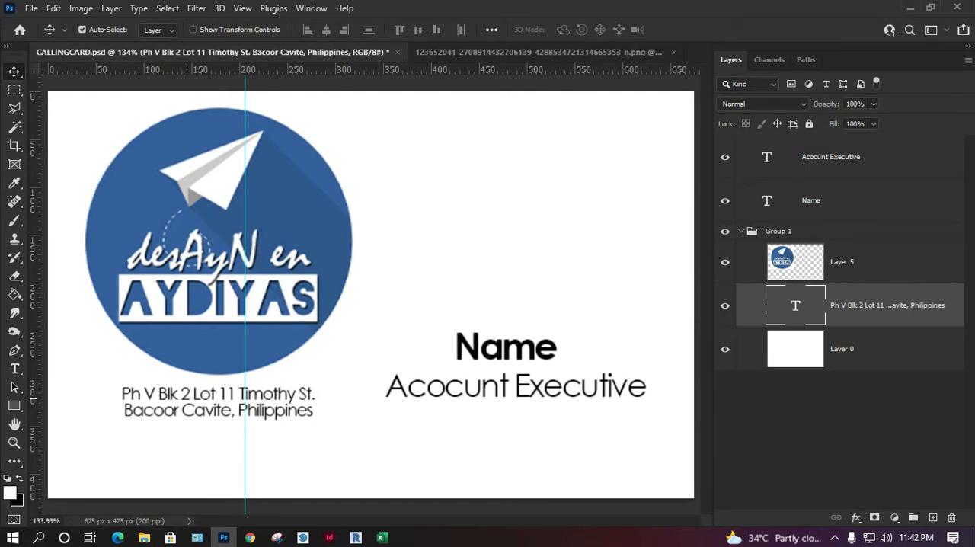
key("ctrl+t")
left_click_drag(363, 419, 425, 428)
key("Return")
left_click_drag(296, 392, 284, 392)
Step: Scale the logo down to about 83% and move it to the upper-right half of the card
left_click(316, 268)
key("ctrl+t")
left_click_drag(356, 378, 306, 329)
left_click_drag(268, 248, 617, 237)
left_click_drag(632, 202, 617, 218)
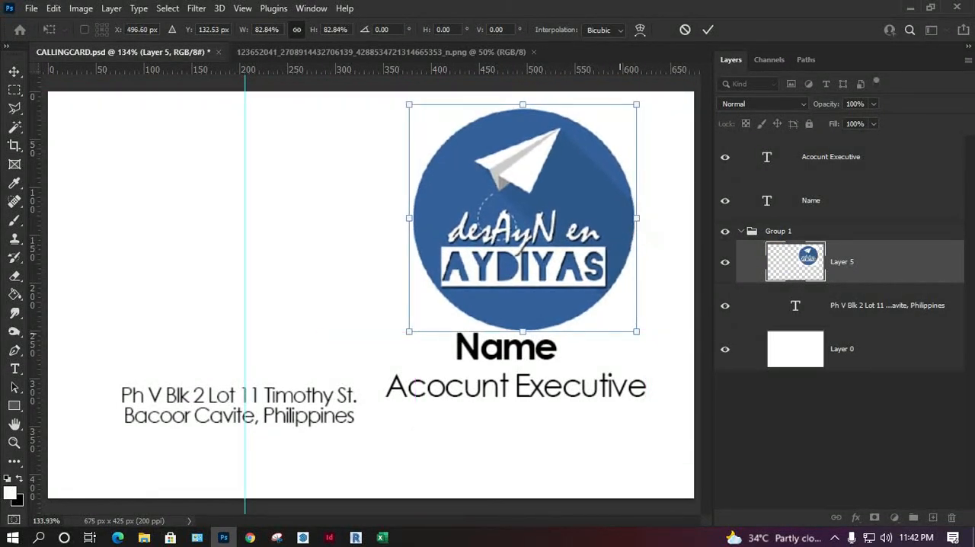
key("Return")
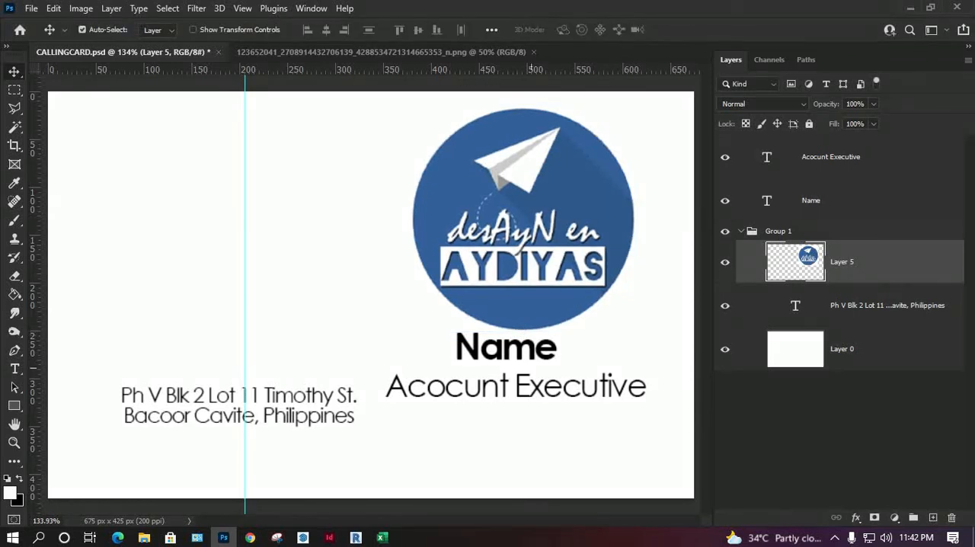
Step: Move the Name and job title texts to the upper-left half of the card, title below the name
left_click_drag(502, 347, 207, 169)
left_click_drag(494, 378, 199, 226)
left_click_drag(227, 175, 230, 180)
left_click_drag(266, 212, 267, 205)
Step: Move the address text beneath the logo on the right half, lower the logo slightly and center the two
left_click_drag(315, 393, 583, 386)
left_click(537, 323)
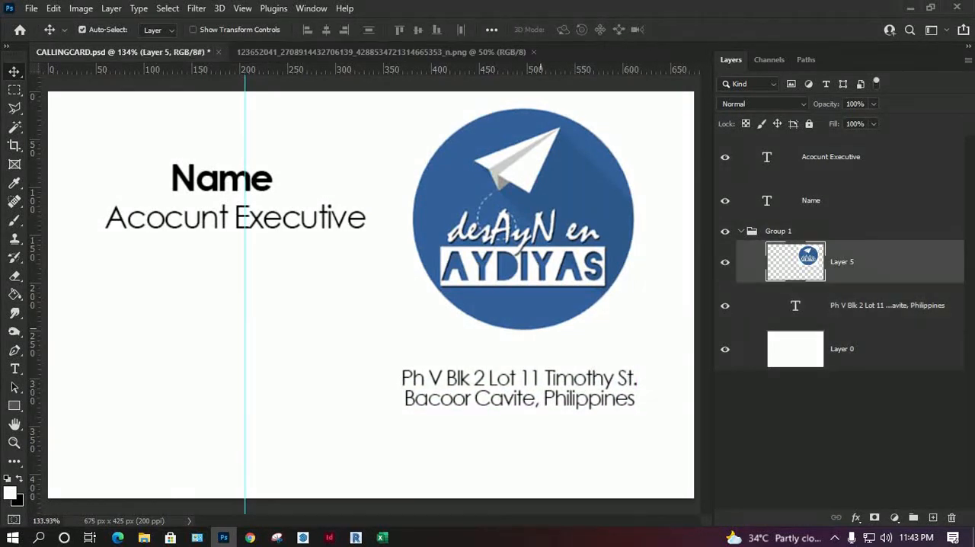
left_click_drag(538, 283, 537, 292)
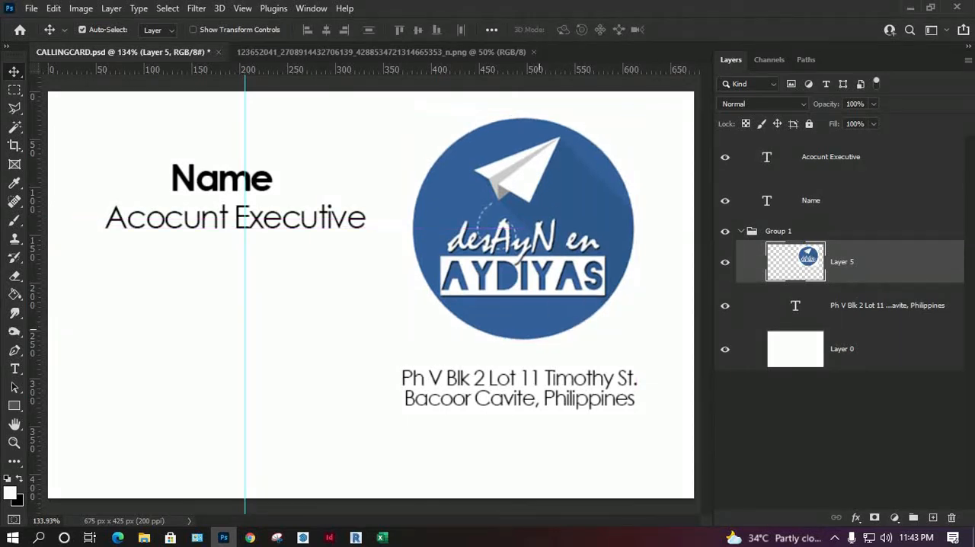
left_click(558, 383)
left_click_drag(558, 382, 561, 382)
Step: Shift the job title text left to center it under the Name text
left_click(223, 179)
left_click_drag(222, 217, 207, 217)
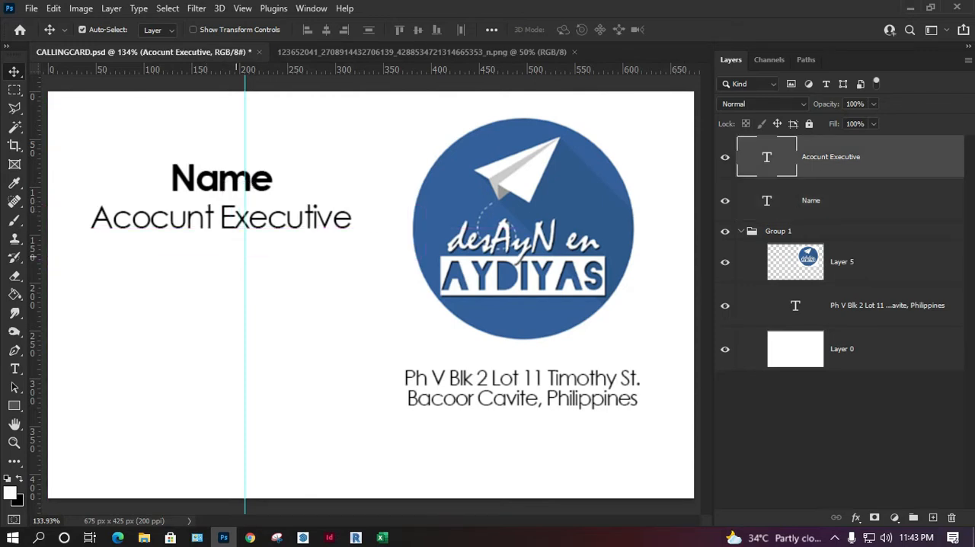
Step: Switch to Excel to check the data columns in the Businesscard sheet, then return to Photoshop
left_click(382, 538)
left_click(673, 309)
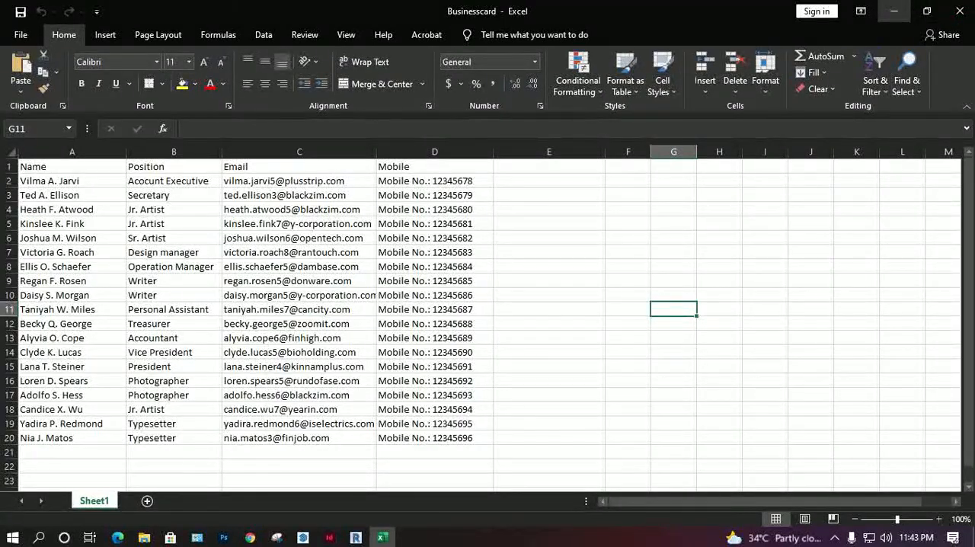
left_click(894, 10)
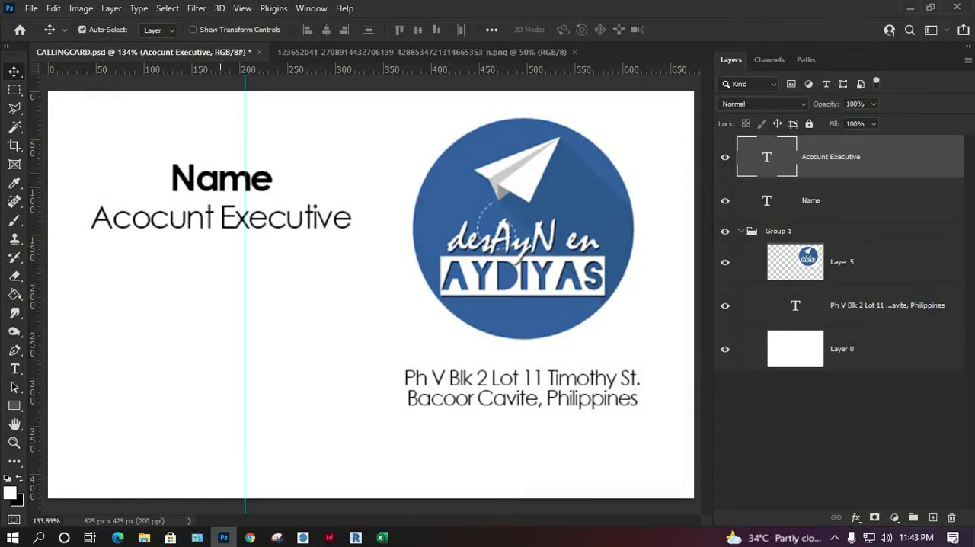
Step: Lower the job title text to widen the gap beneath the Name text
left_click_drag(280, 213, 275, 227)
left_click(257, 205)
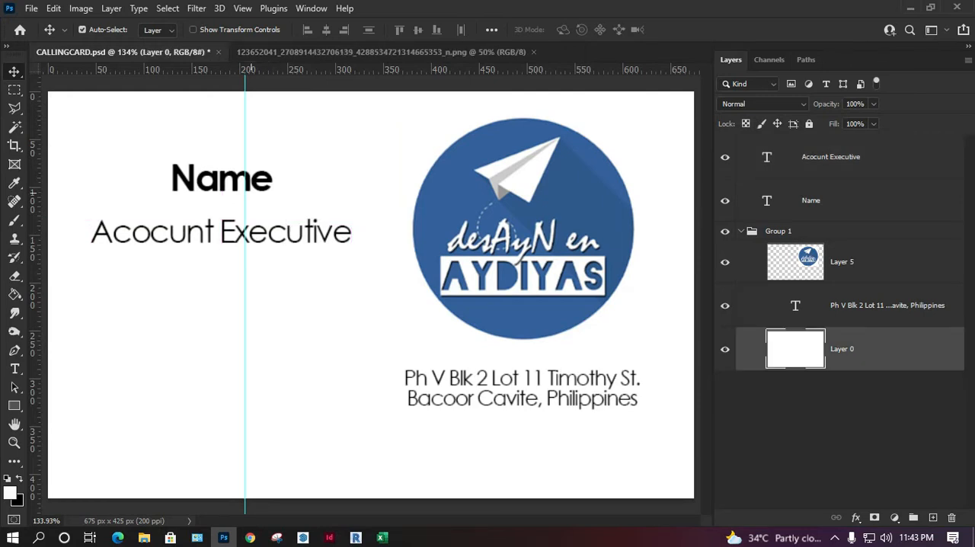
key("ctrl+t")
key("Escape")
Step: Duplicate the job title text directly below itself and change the copy to "Mobile No.:"
left_click_drag(244, 219, 243, 252)
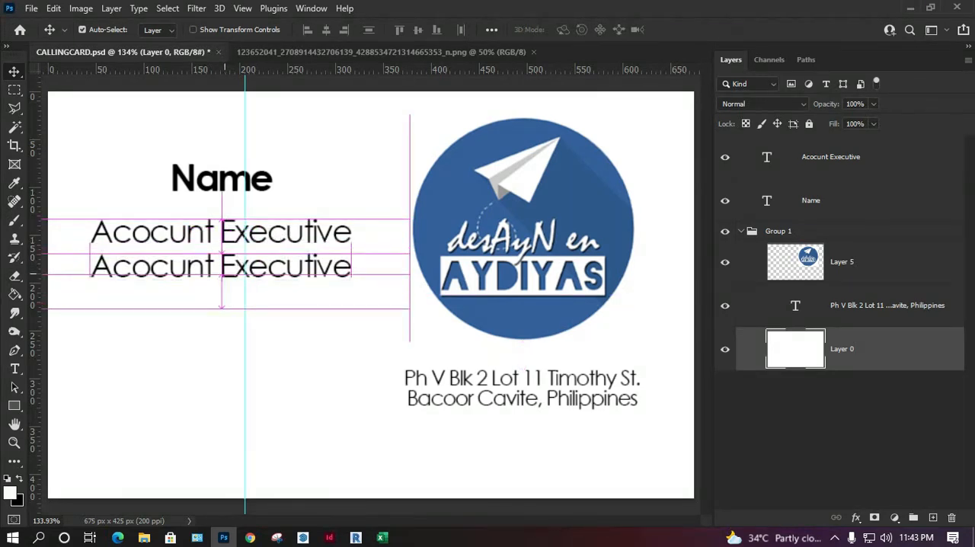
double_click(243, 267)
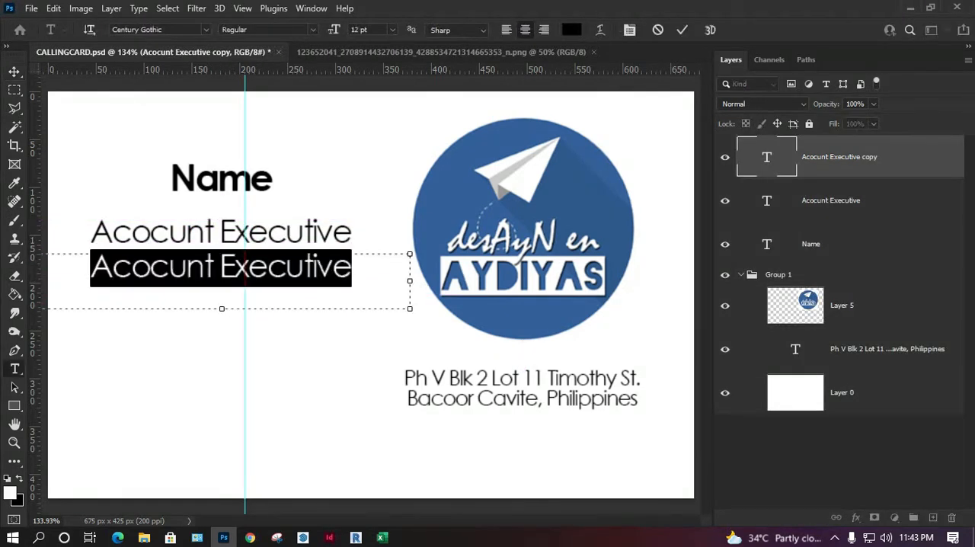
type("R")
key("BackSpace")
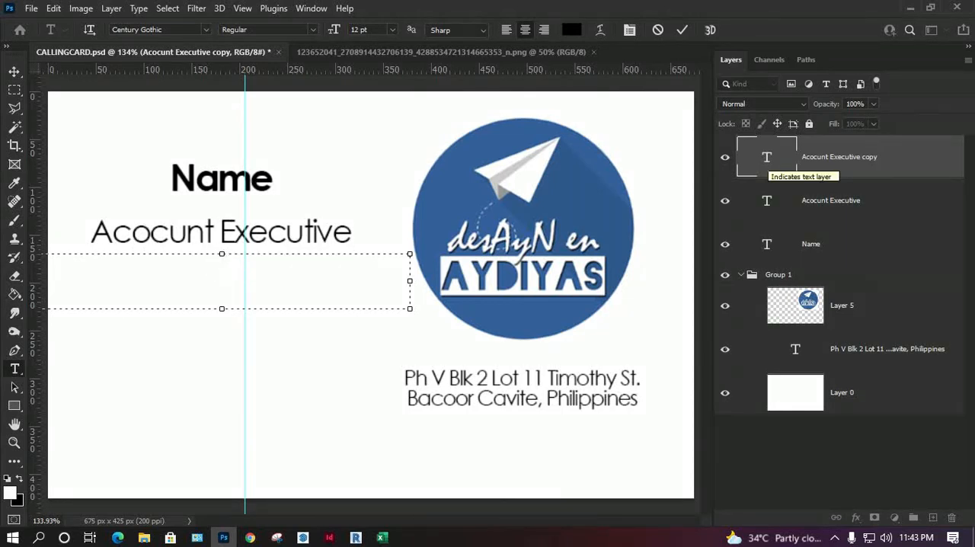
type("M")
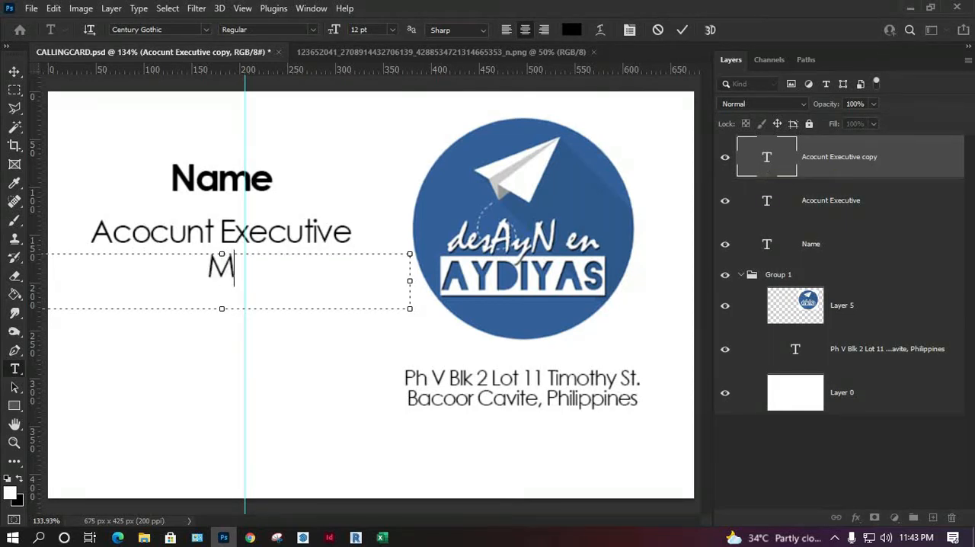
type("obile")
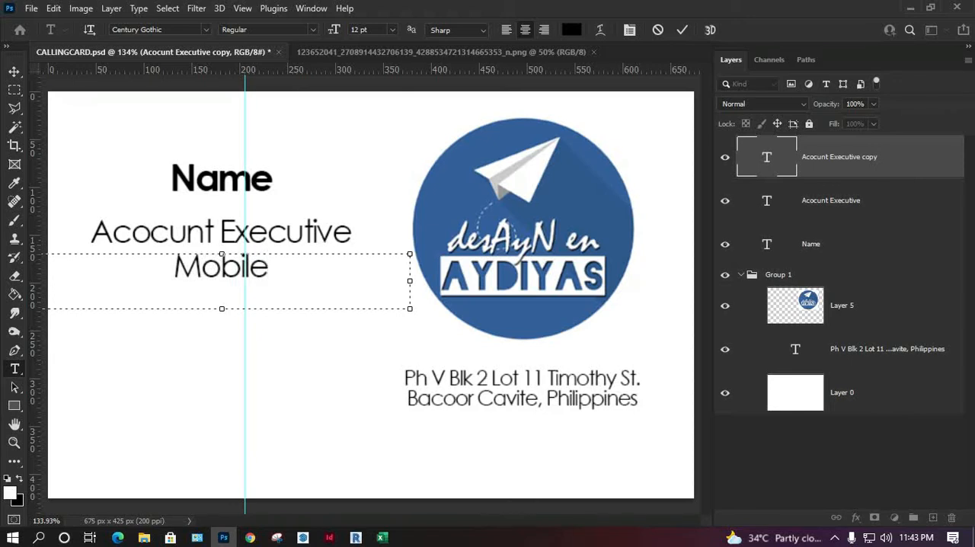
type(" No.")
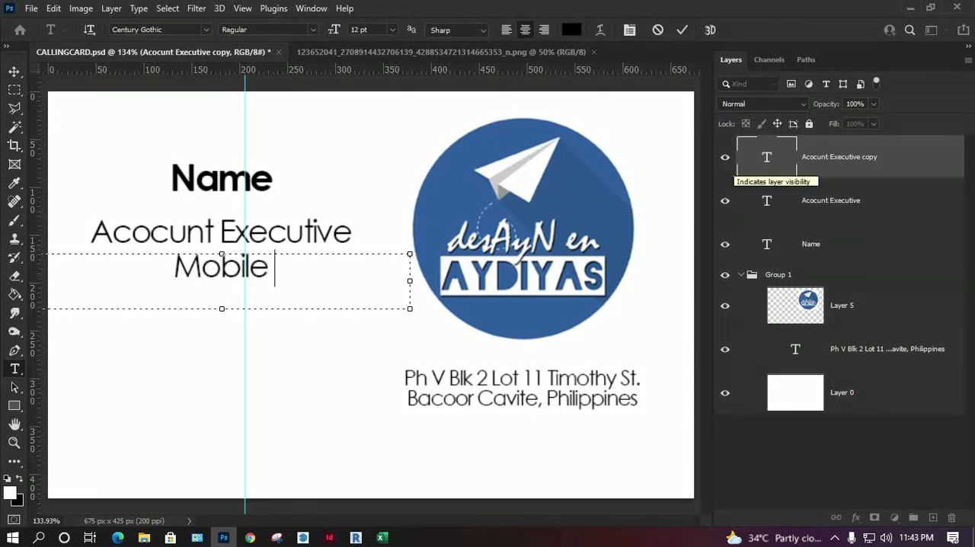
type(":")
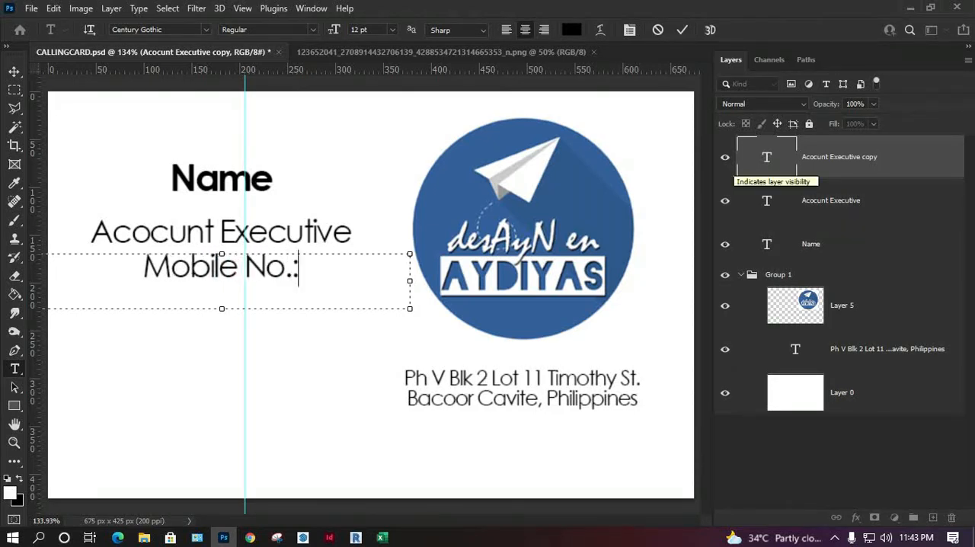
key("ctrl+Return")
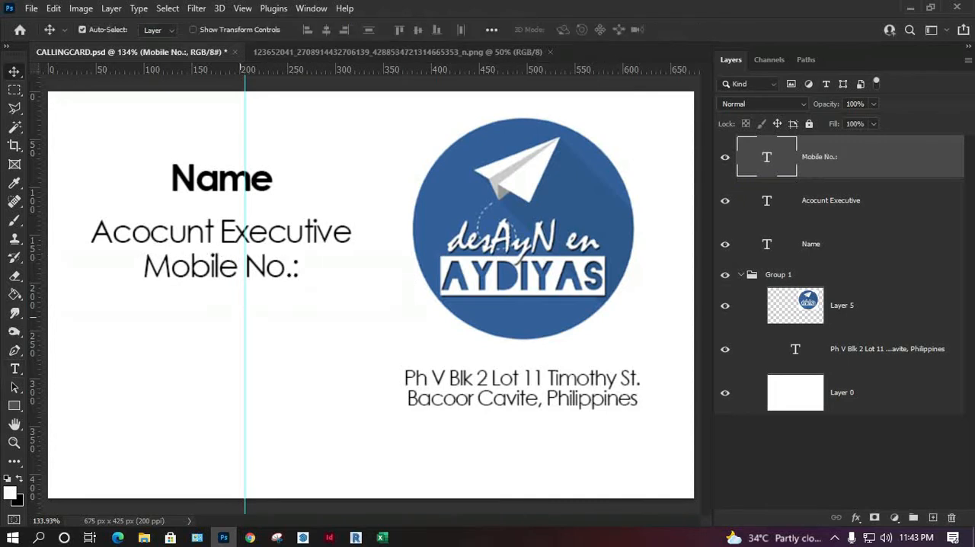
Step: Shrink the "Mobile No.:" text and place it below the job title
left_click_drag(236, 245, 183, 251)
key("ctrl+t")
left_click_drag(355, 286, 300, 281)
left_click_drag(308, 315, 299, 313)
left_click_drag(171, 271, 274, 262)
key("Return")
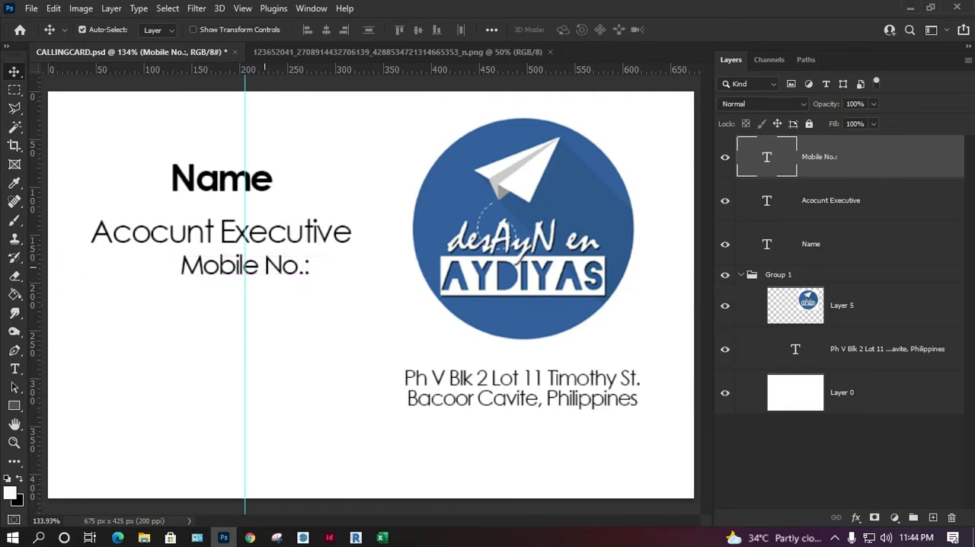
key("Left")
key("Left")
Step: Move the vertical guide left to about 190 px and shift the "Mobile No.:" text down and left toward it
left_click_drag(245, 152, 231, 153)
left_click(257, 230)
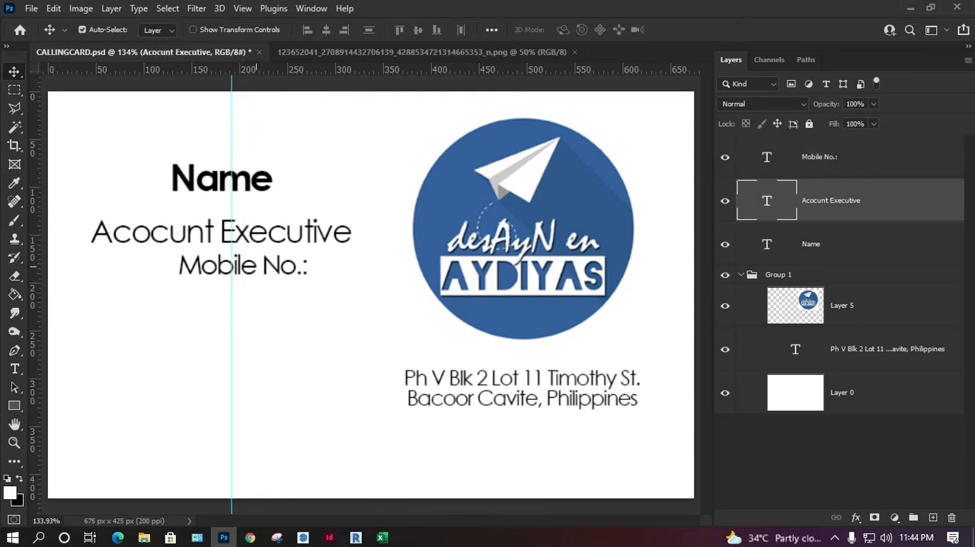
left_click(276, 263)
Step: Duplicate the "Mobile No.:" text below itself and change the copy to "Email"
left_click_drag(276, 252, 263, 295)
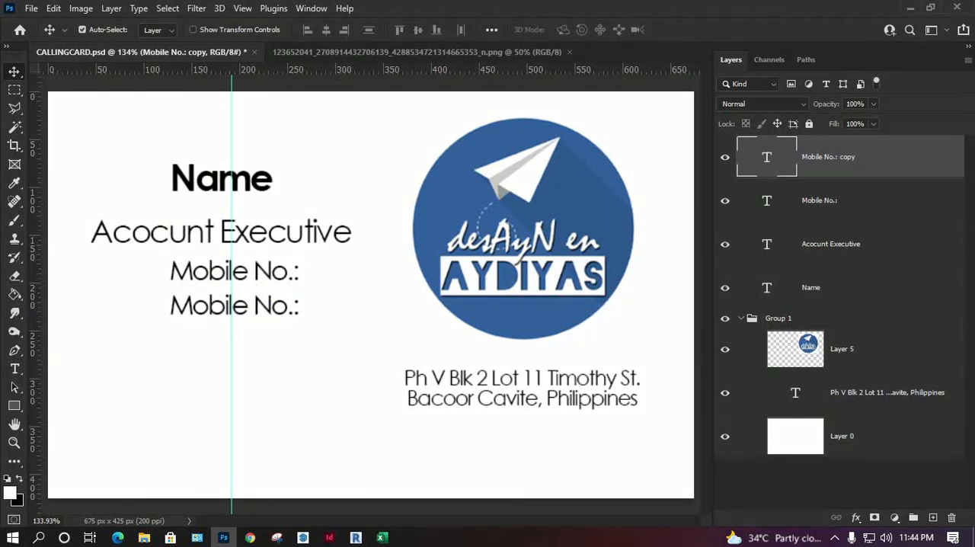
double_click(263, 304)
type("Email")
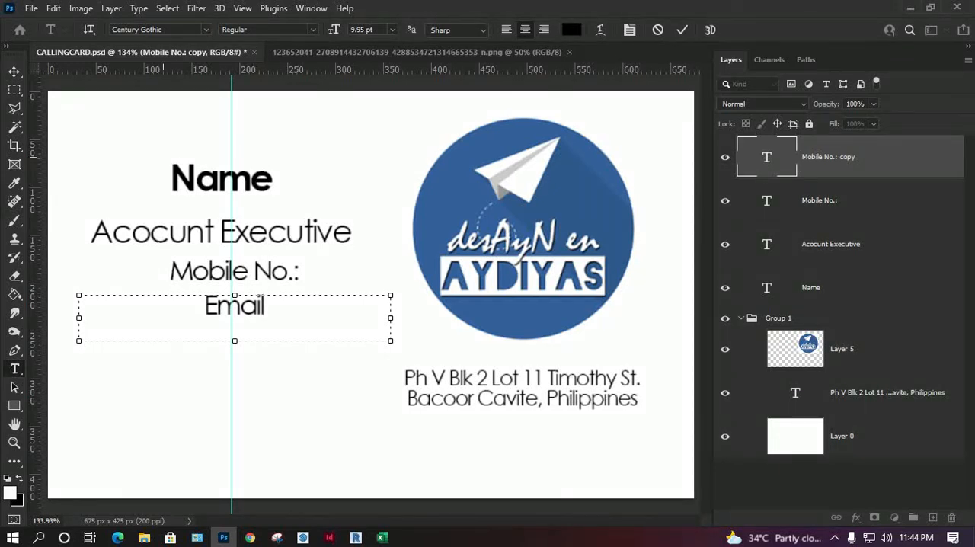
left_click(13, 71)
Step: Left-align the "Name" text and move it so its left edge lines up with the job title just below it
left_click(192, 177)
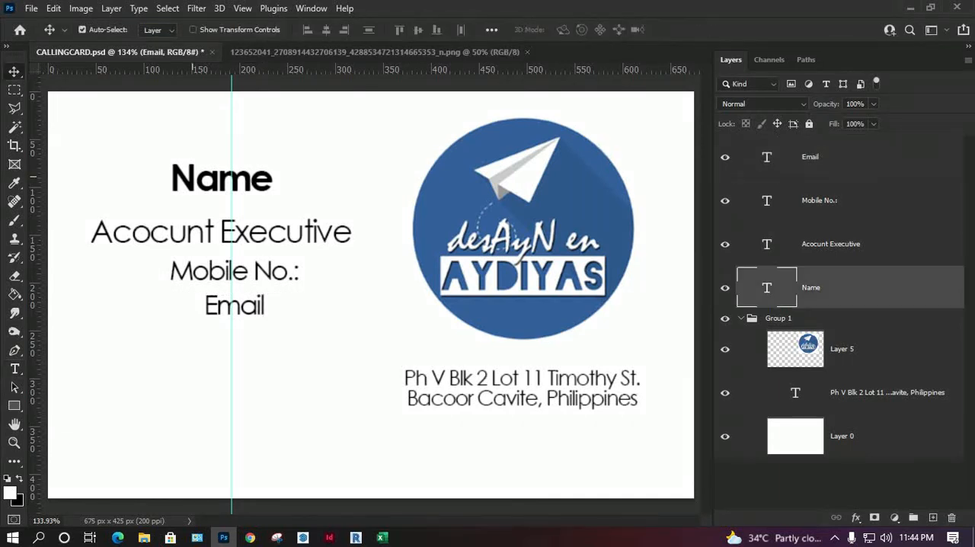
left_click(234, 306)
left_click(217, 179)
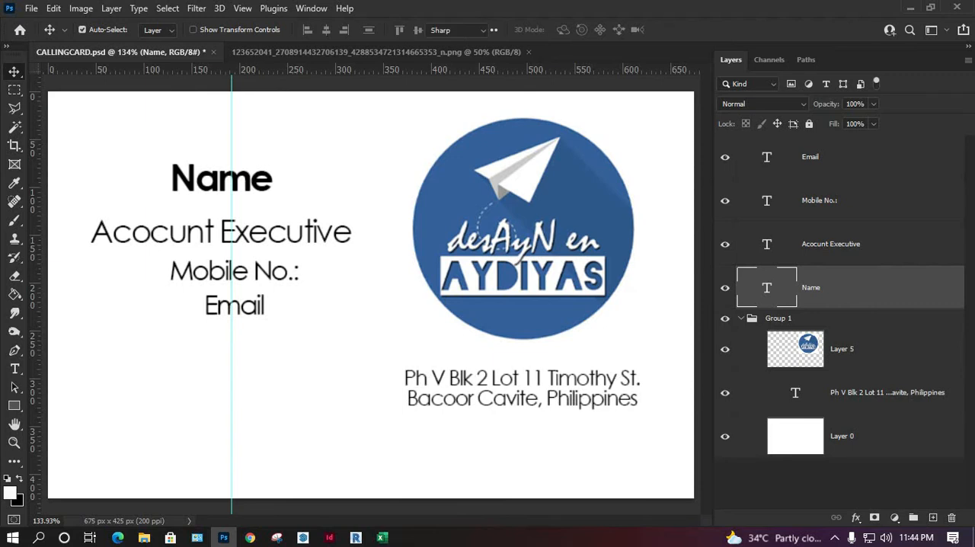
double_click(219, 179)
left_click(507, 30)
left_click(13, 71)
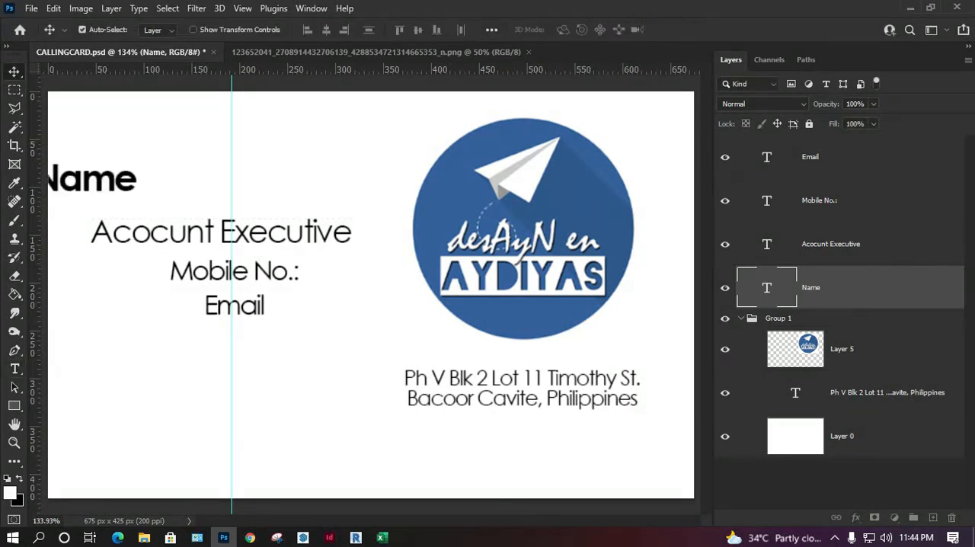
left_click_drag(90, 179, 145, 188)
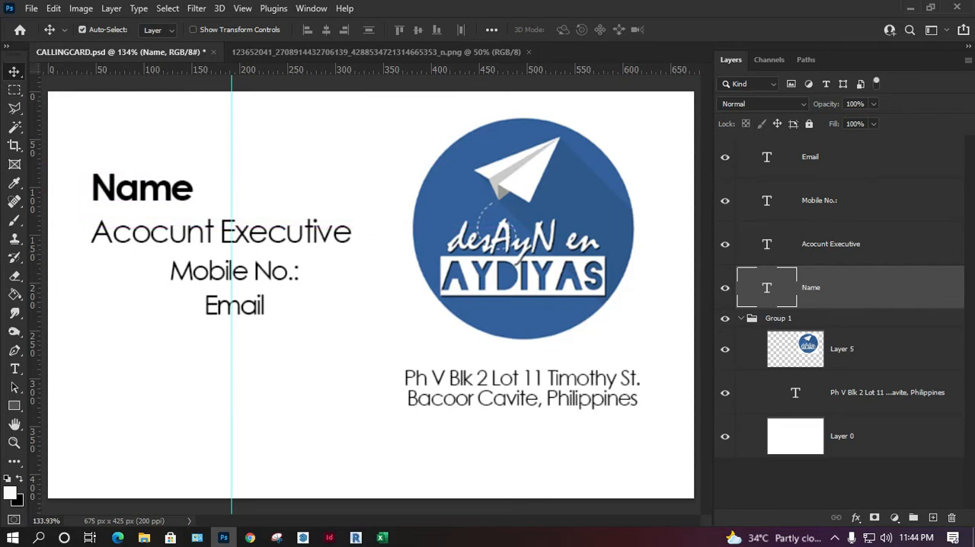
Step: Left-align the job title text and move it back so it starts flush with the left edge of "Name"
double_click(766, 243)
key("ctrl+shift+l")
left_click(14, 71)
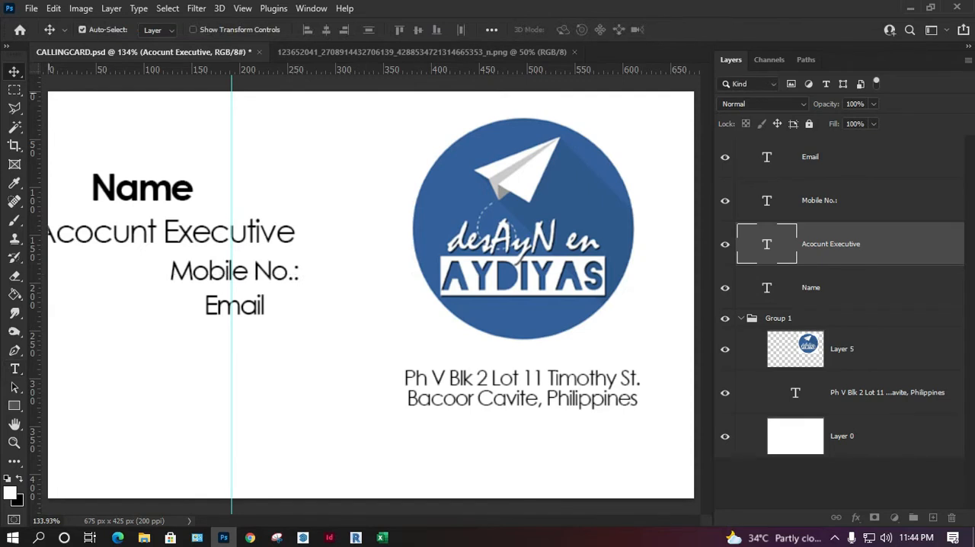
left_click_drag(134, 239, 190, 240)
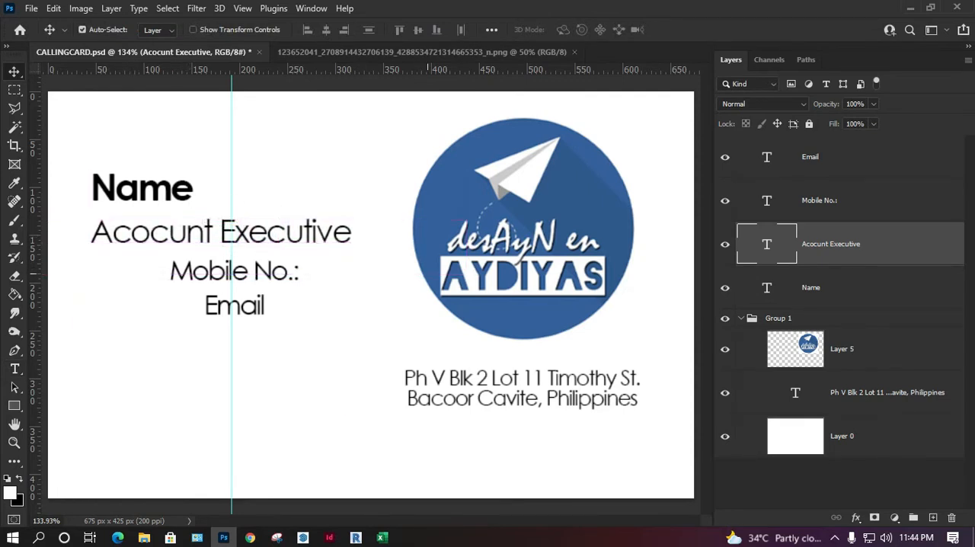
Step: Left-align the "Mobile No.:" text and position it flush with the left edge of the job title
left_click(766, 201)
double_click(766, 201)
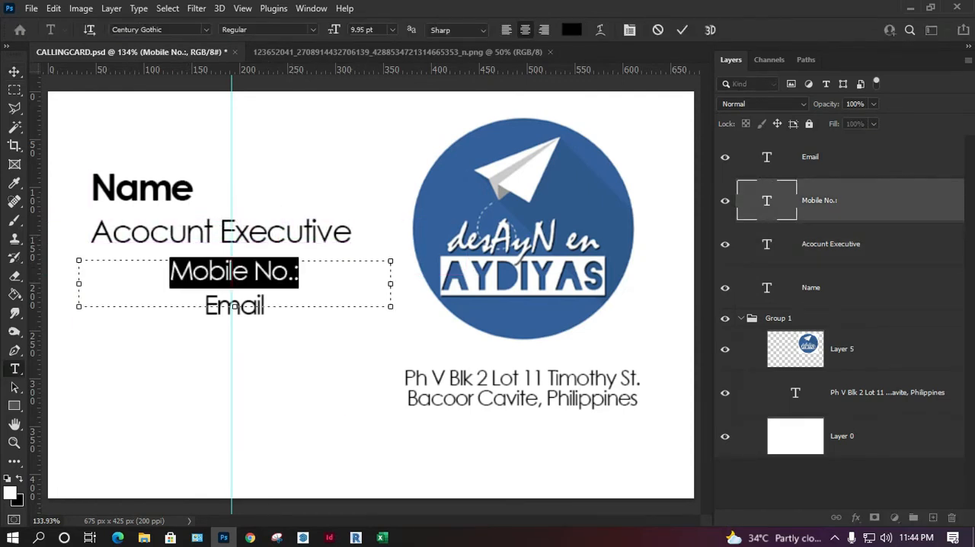
left_click(507, 30)
left_click(14, 71)
left_click_drag(137, 271, 151, 268)
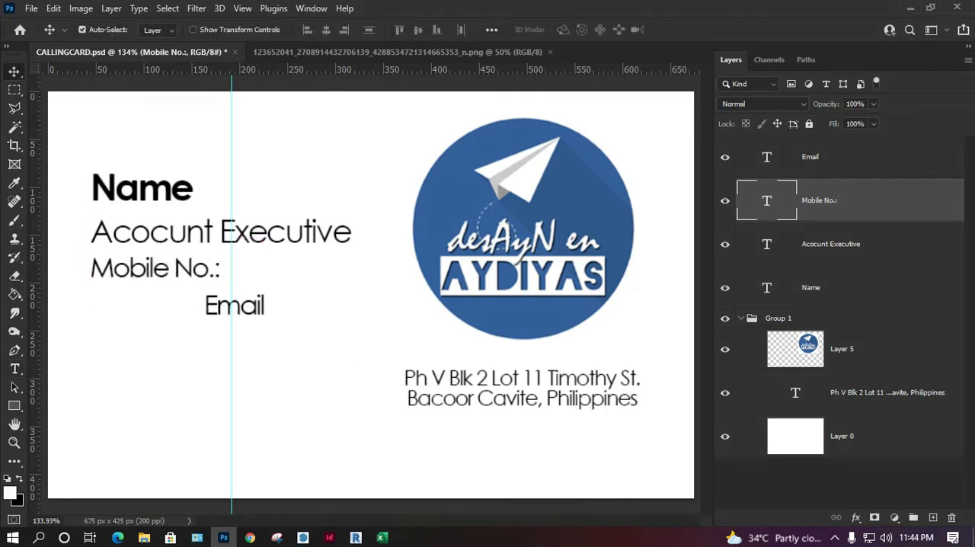
Step: Left-align the "Email" text and shift it right to line up under "Mobile No.:"
left_click(766, 157)
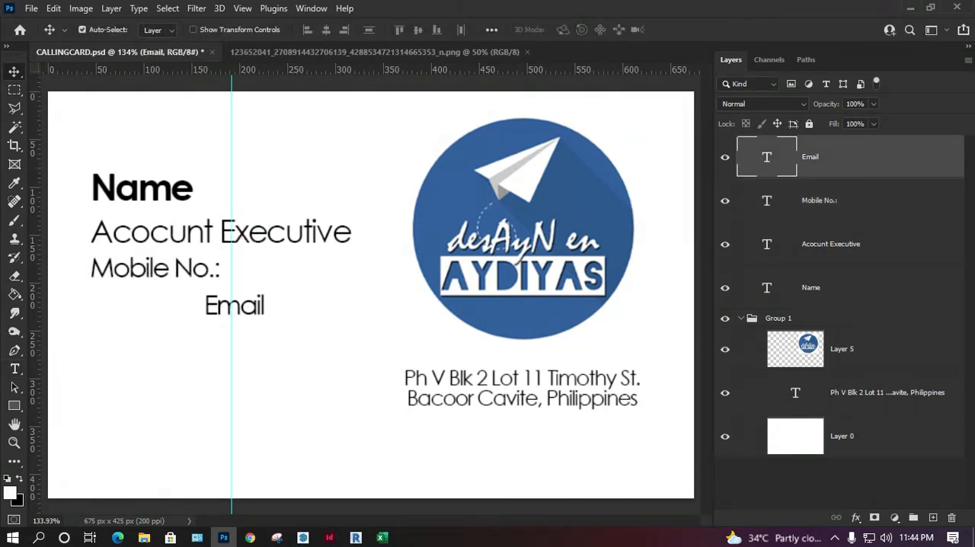
double_click(766, 157)
left_click(507, 30)
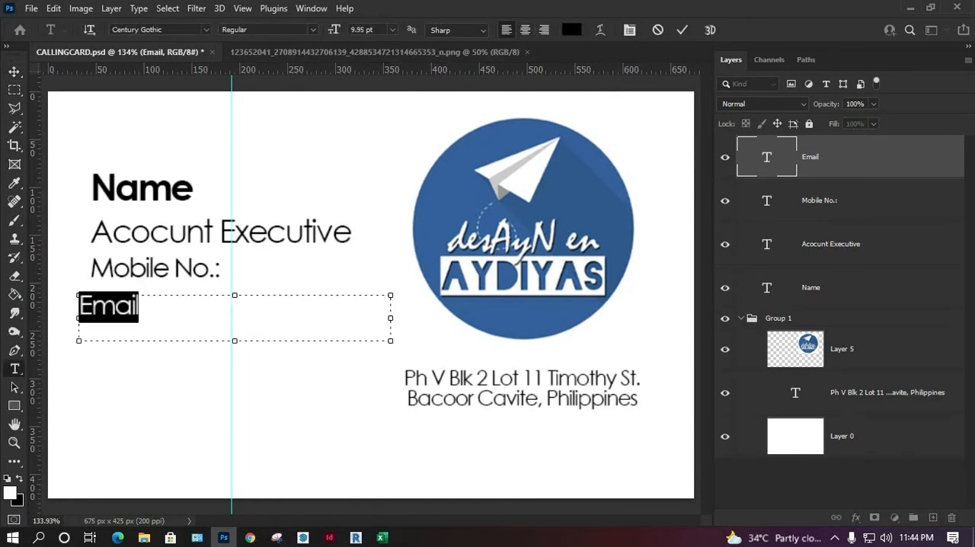
key("ctrl+Return")
left_click_drag(132, 298, 144, 298)
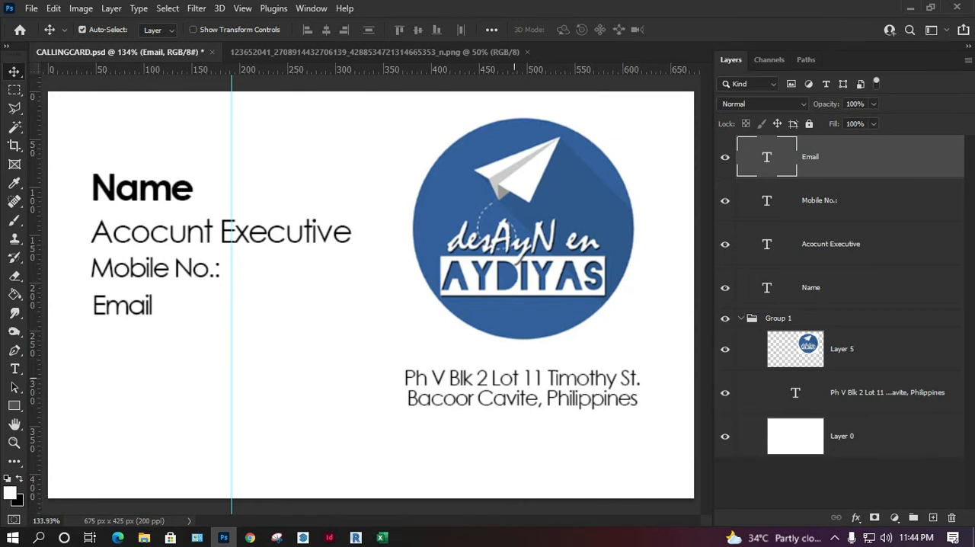
Step: Nudge the round logo up by 2 px
left_click(524, 231)
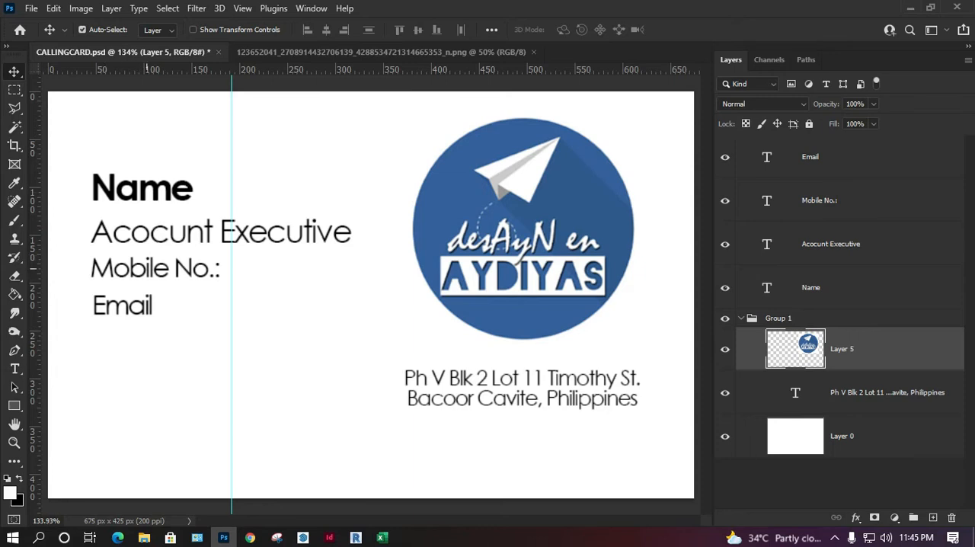
key("Up")
key("Up")
Step: Nudge the "Email" text up by 3 px and the "Mobile No.:" text down by 1 px to even out the line spacing
left_click(137, 305)
key("Up")
key("Up")
key("Up")
key("Up")
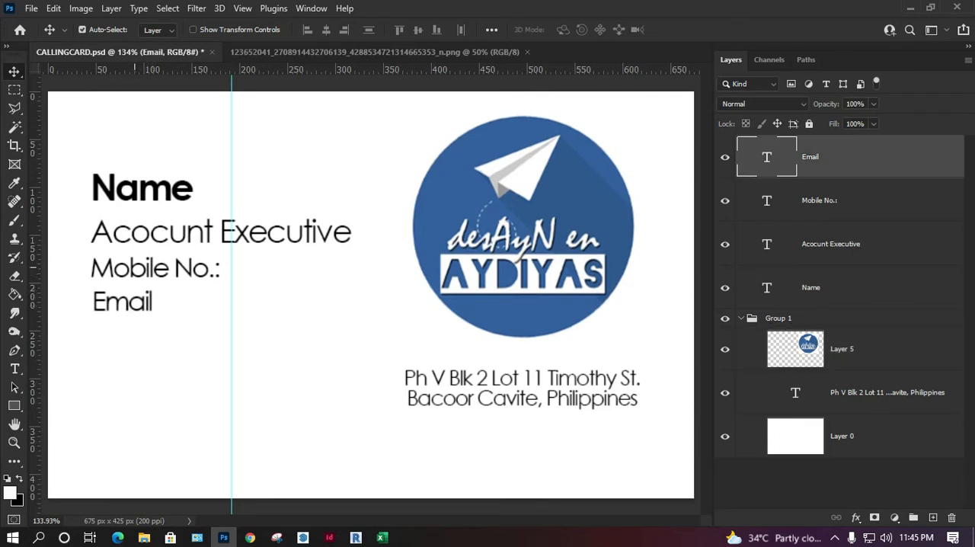
key("Down")
left_click(135, 267)
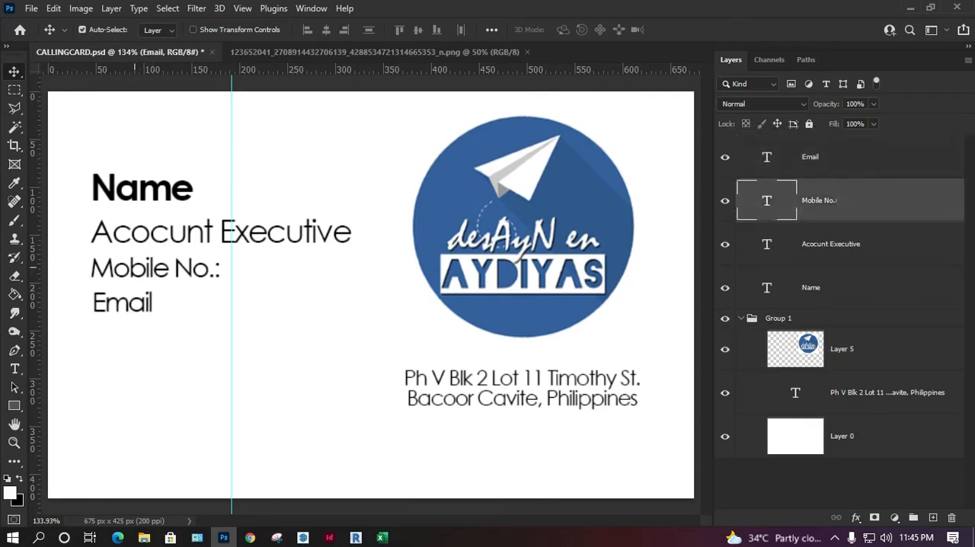
key("Down")
Step: Correct the misspelled job title text to "Account Executive"
left_click(158, 246)
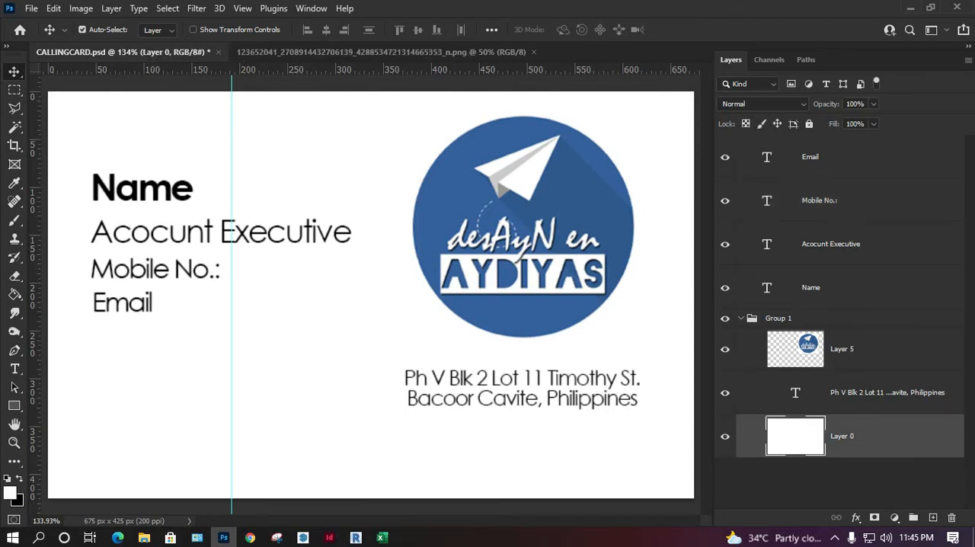
double_click(170, 234)
left_click(169, 235)
key("Delete")
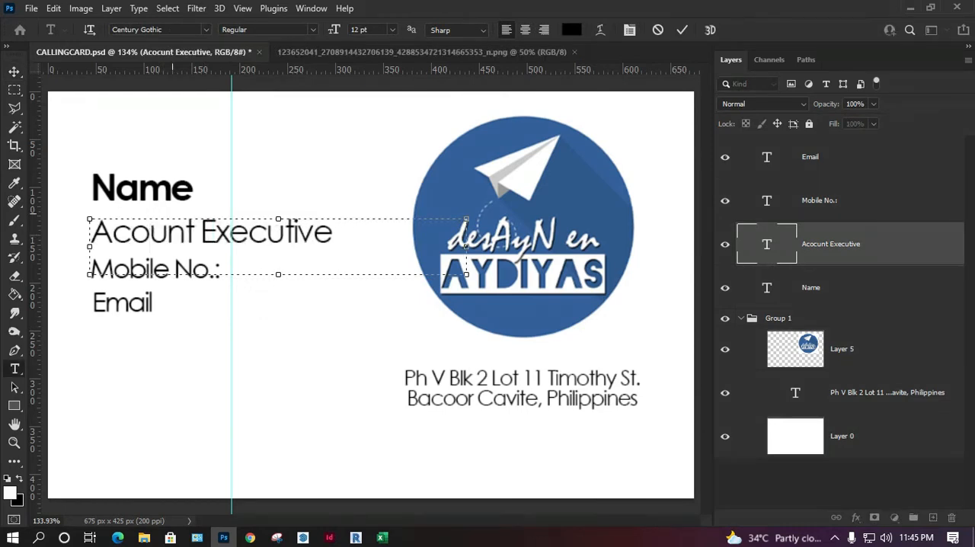
type("c")
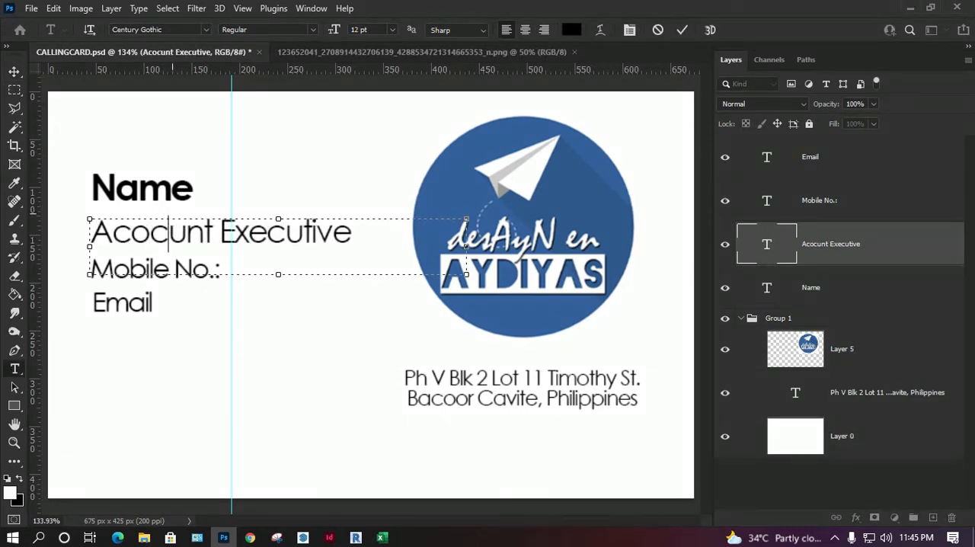
key("Left")
key("Delete")
type("c")
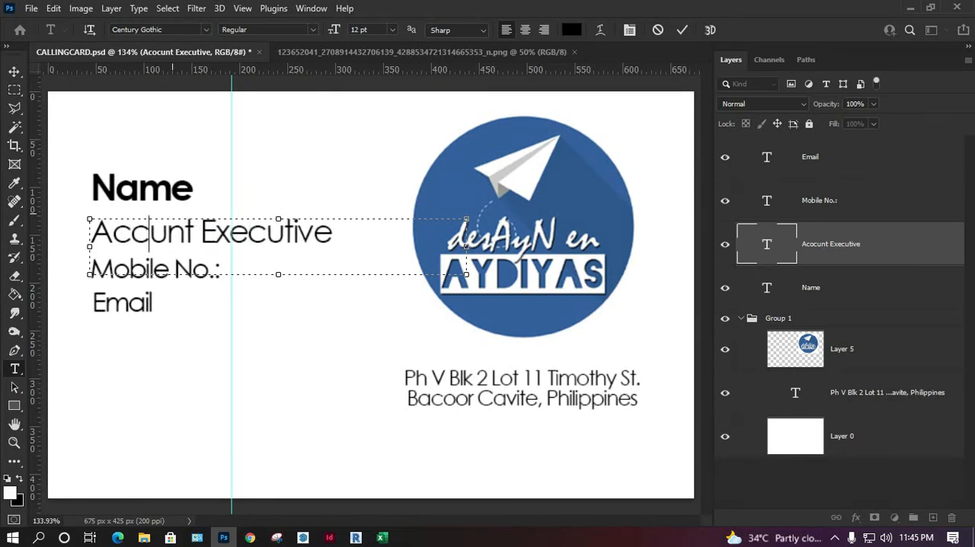
type("o")
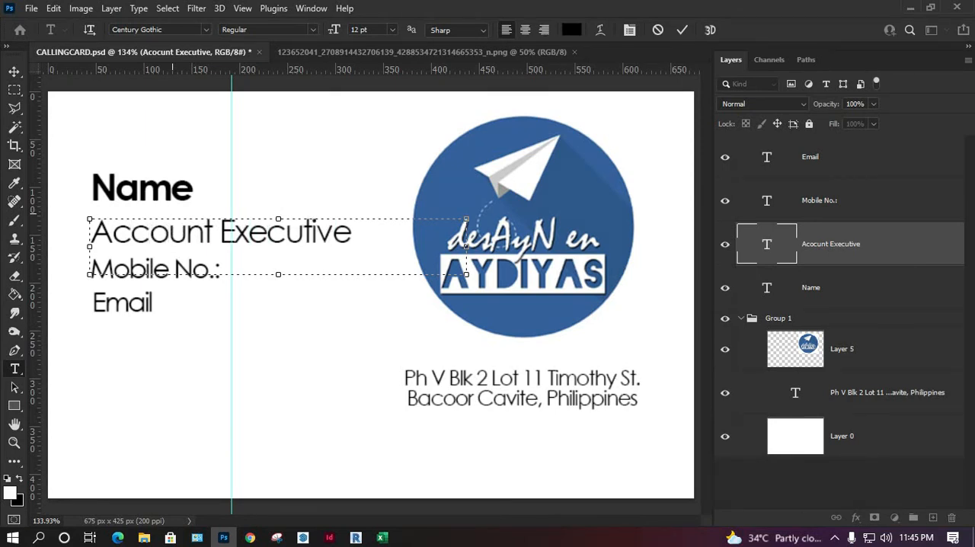
left_click(14, 71)
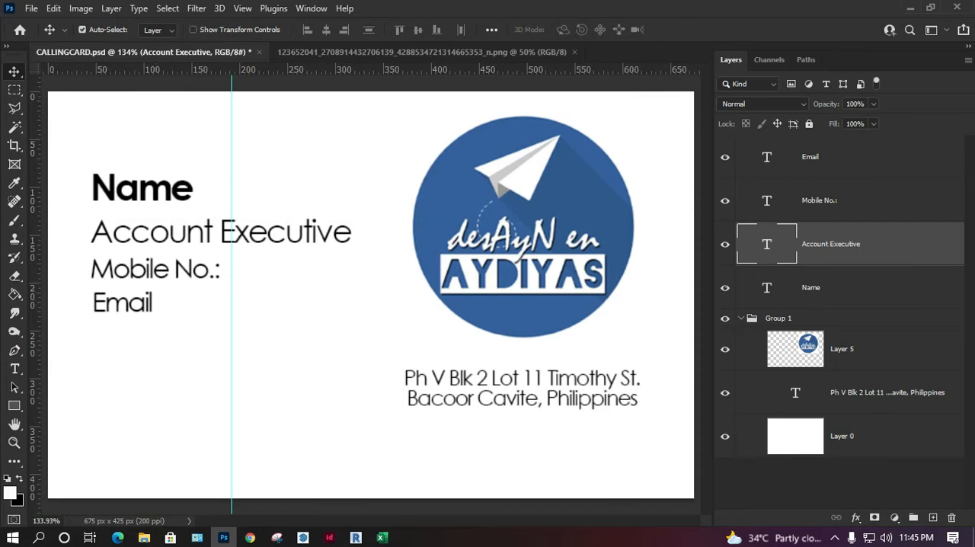
Step: Move the logo slightly right and bring the address text up and right, centred closely beneath it
left_click_drag(501, 255, 514, 253)
left_click_drag(544, 372, 562, 358)
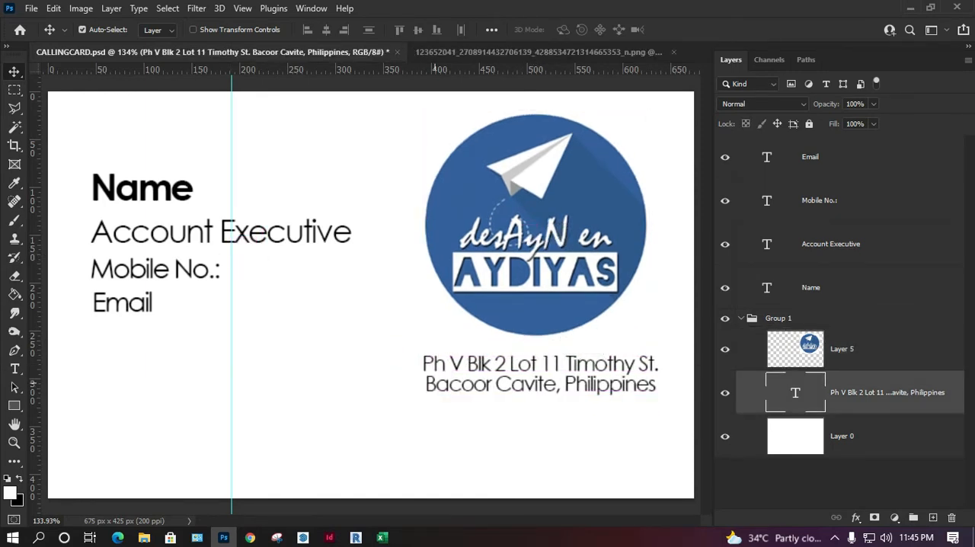
Step: Duplicate the two-line address text and place the copy in the card's lower-left corner
left_click_drag(535, 370, 324, 464)
left_click_drag(329, 421, 206, 450)
double_click(795, 393)
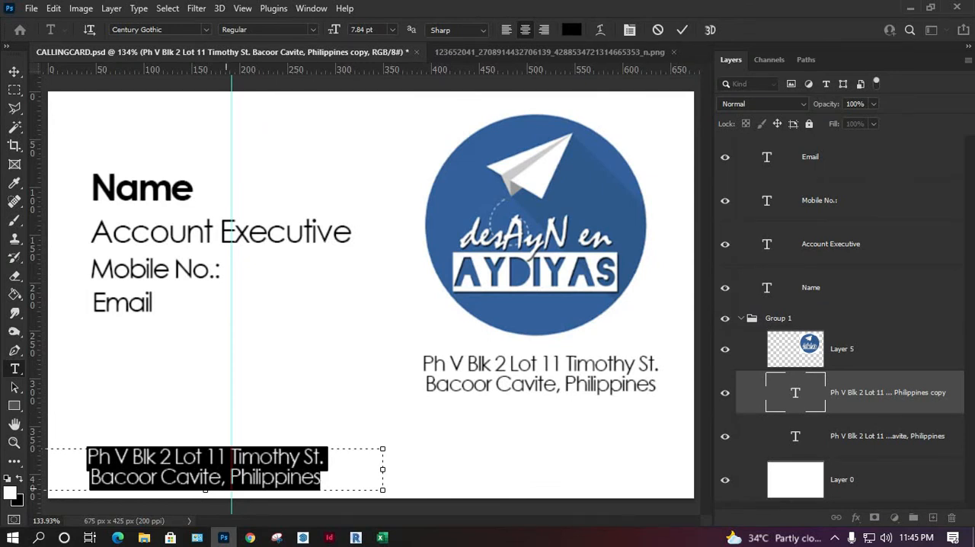
left_click(144, 537)
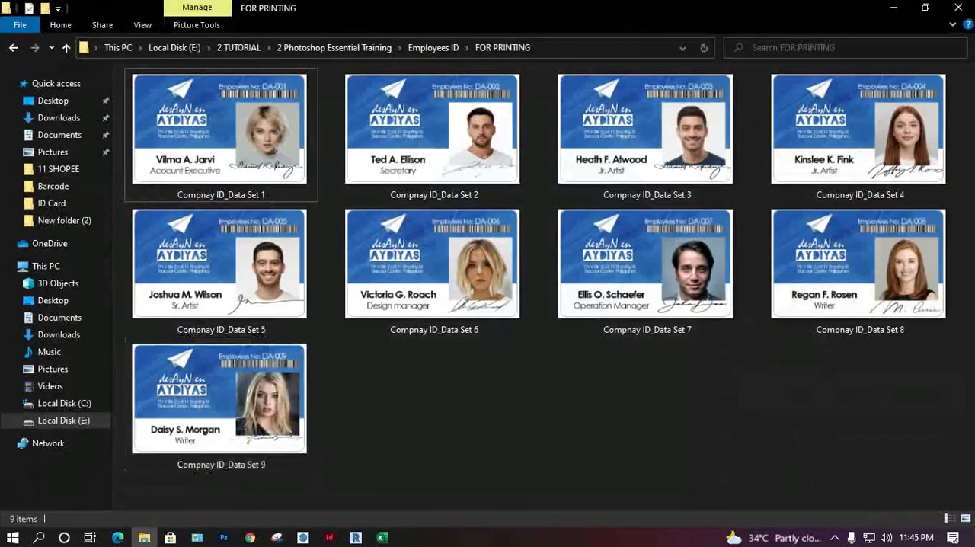
left_click(144, 538)
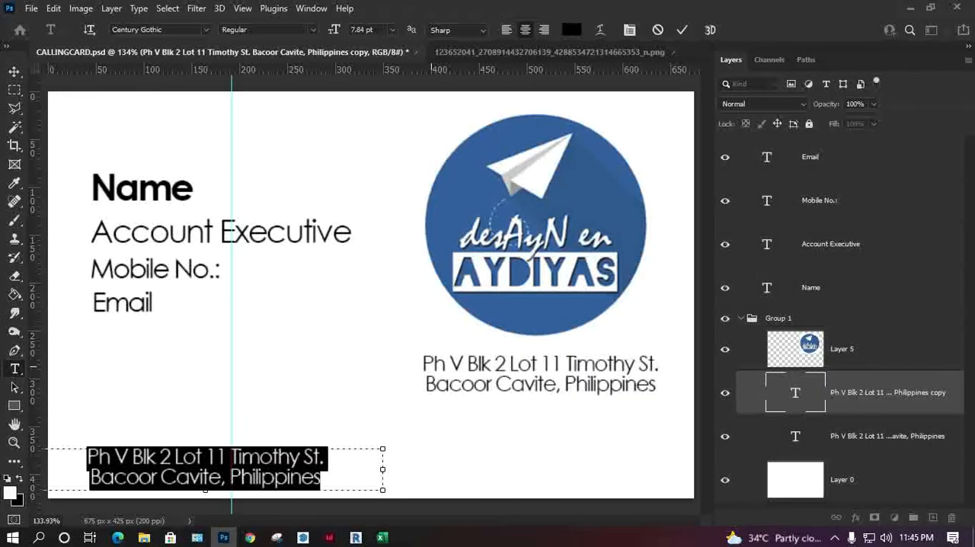
key("ctrl+Return")
key("v")
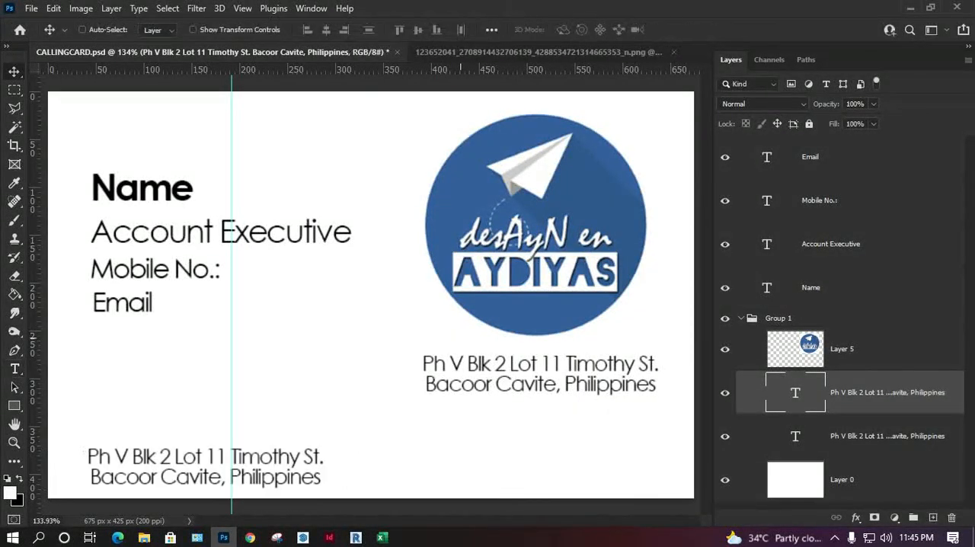
Step: Open the blue company banner JPG to check its list of services, and return to the CALLINGCARD.psd document
key("ctrl+o")
double_click(432, 221)
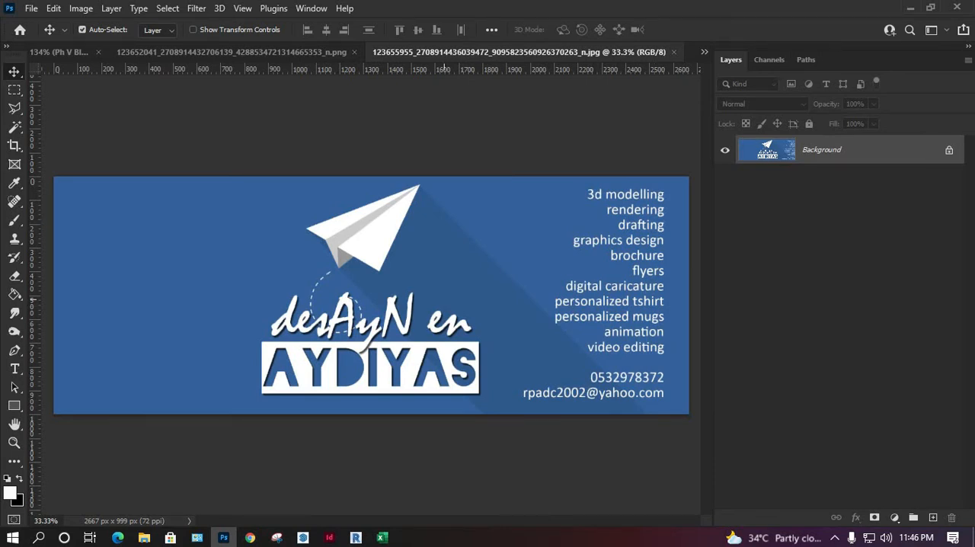
key("ctrl+Tab")
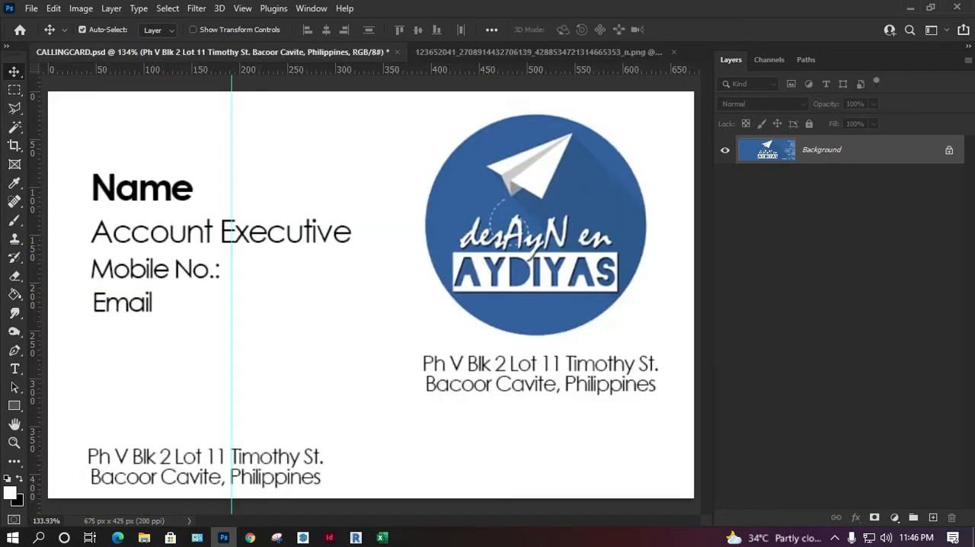
Step: Replace the copied address text in the lower-left corner with "Rendering", and clear the text box
double_click(182, 484)
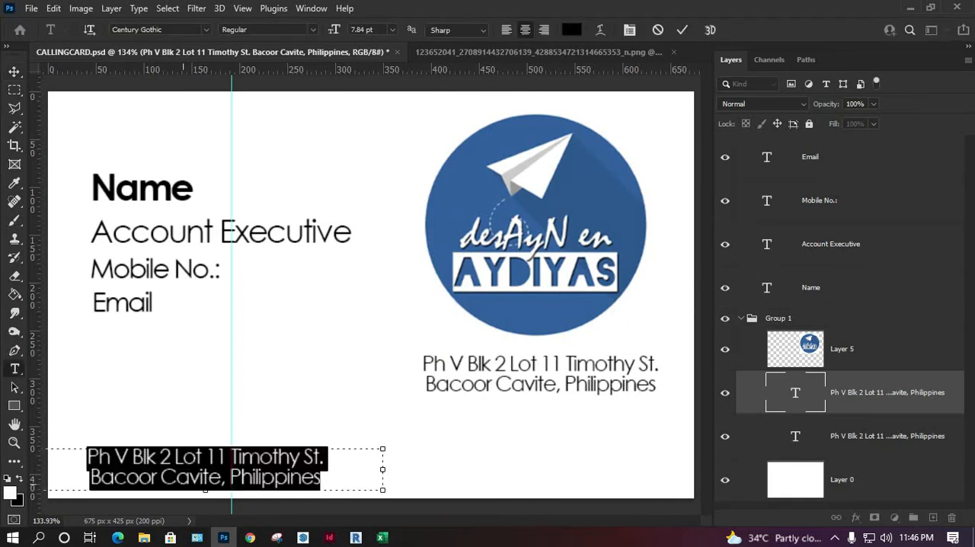
type("Render")
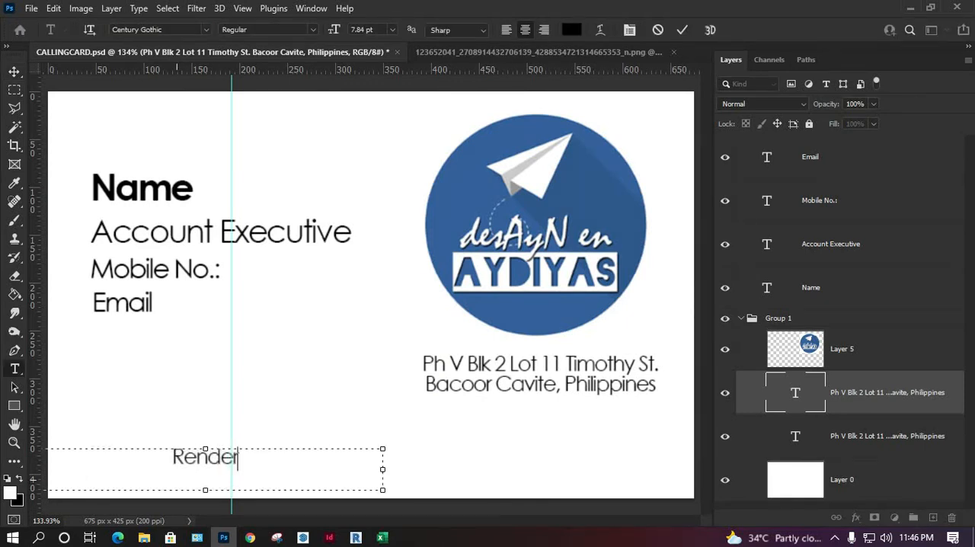
type("ing")
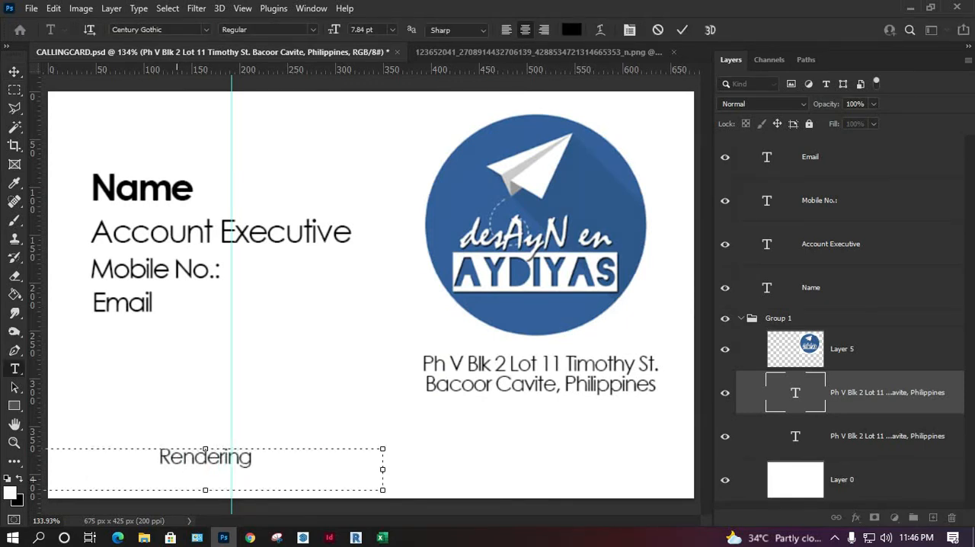
key("Left")
key("Left")
key("Left")
key("Left")
key("Left")
key("ctrl+a")
key("BackSpace")
Step: Enter the services "Graphics Design", "Modelling", "Video Editing" and "Animation", separated by wide spaces, in the cleared lower text box
type("Graphics design")
key("BackSpace")
key("BackSpace")
key("BackSpace")
key("BackSpace")
key("BackSpace")
key("BackSpace")
key("BackSpace")
key("BackSpace")
key("BackSpace")
key("BackSpace")
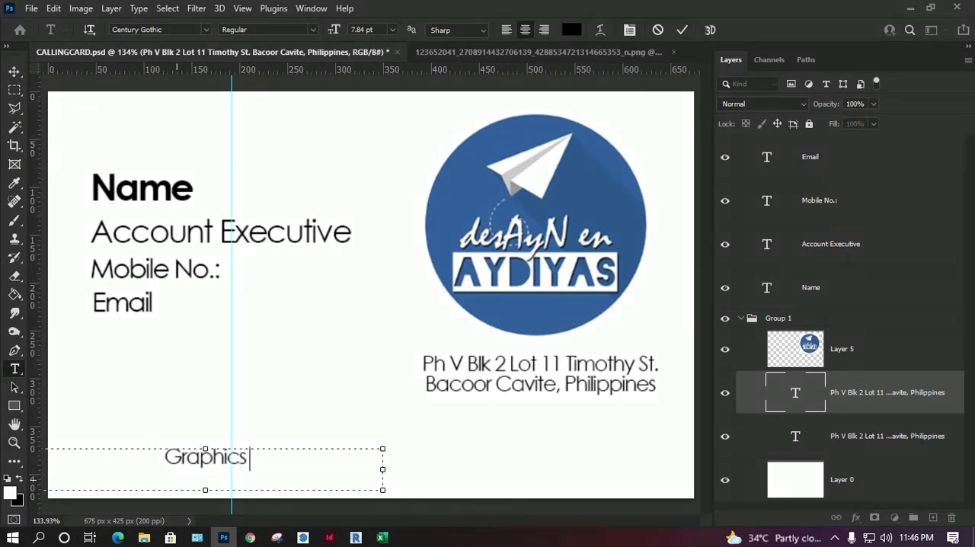
type("Design ")
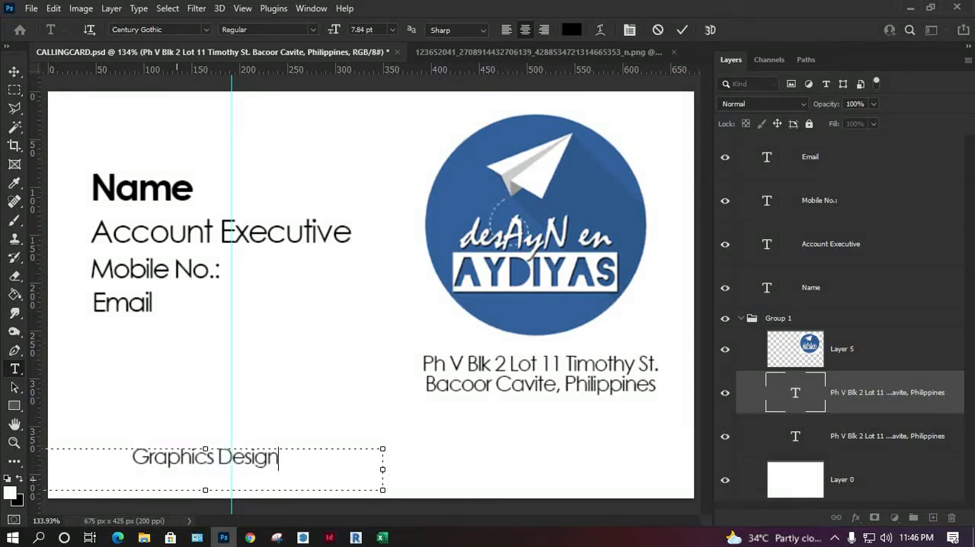
type("  Mode")
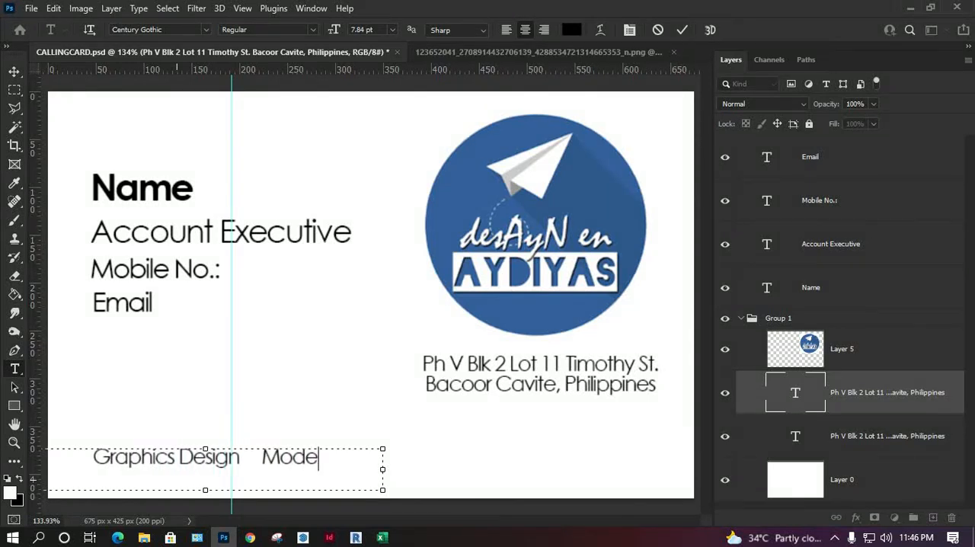
type("lling    ")
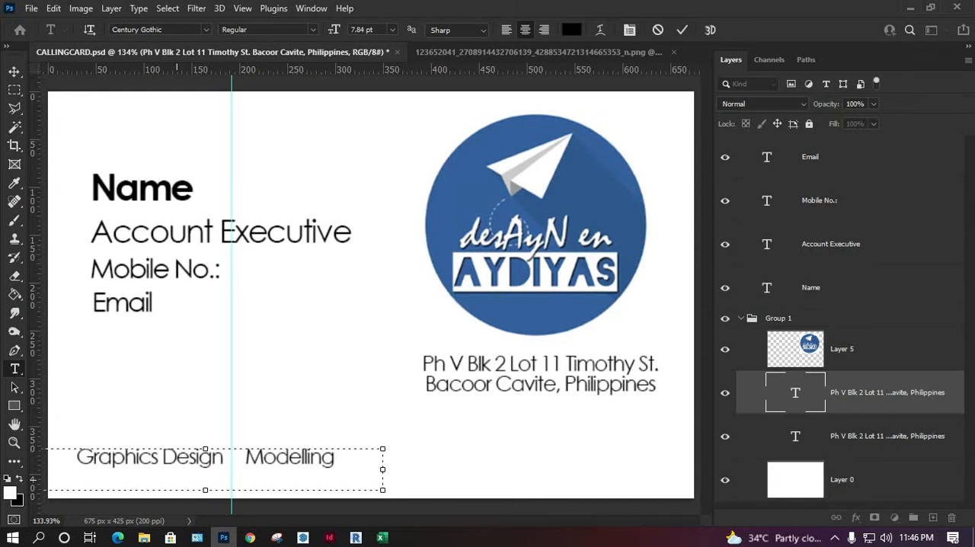
type("Video")
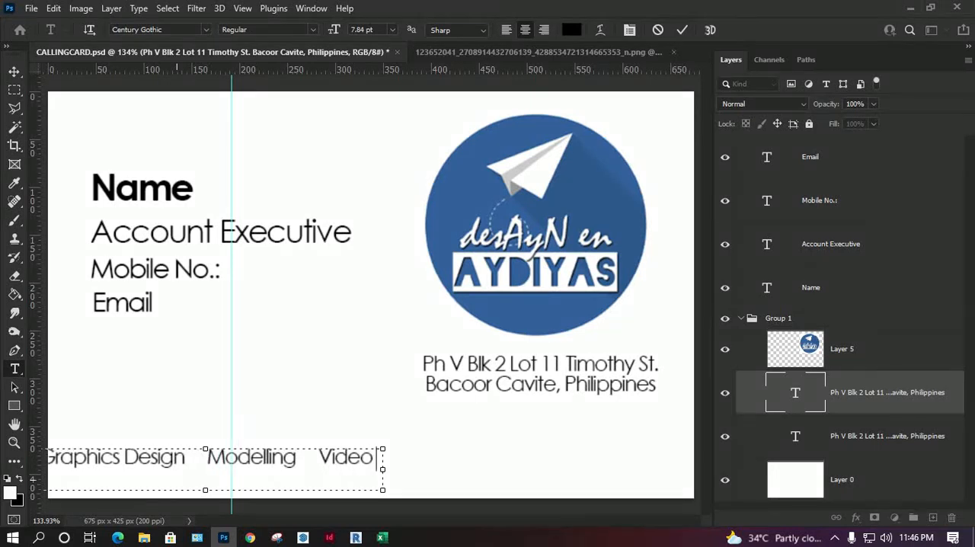
type(" Editing")
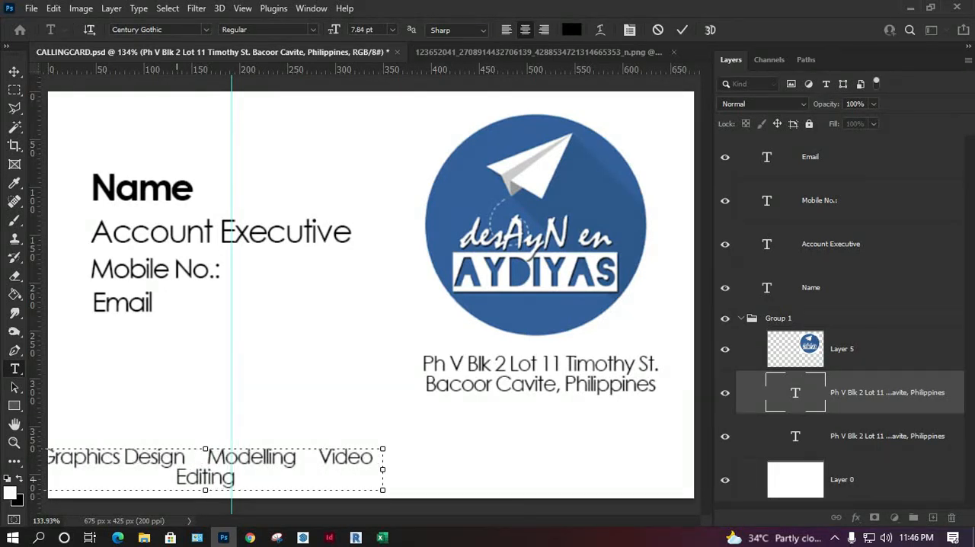
type("    Animation")
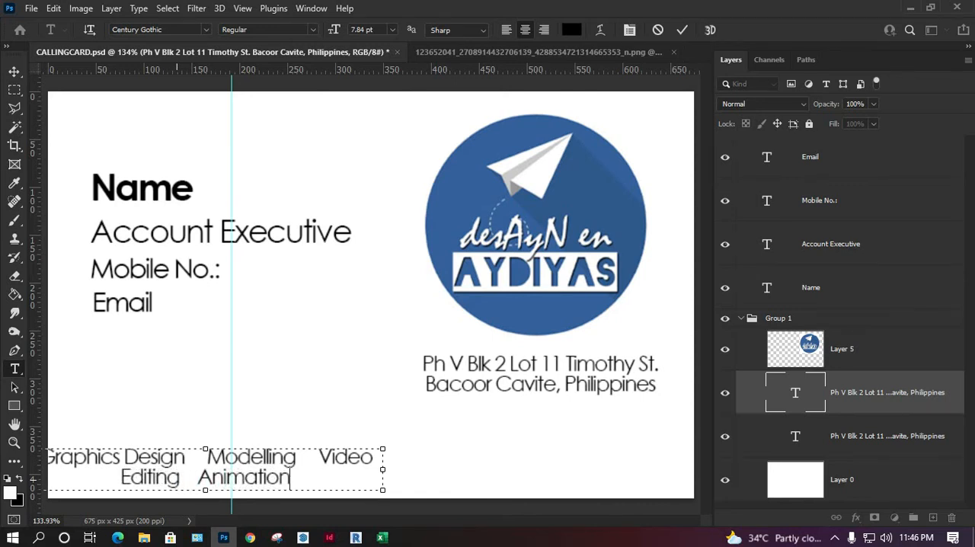
Step: Widen the services text box to fit everything on one line, and shift the line slightly down and right
left_click_drag(383, 469, 670, 469)
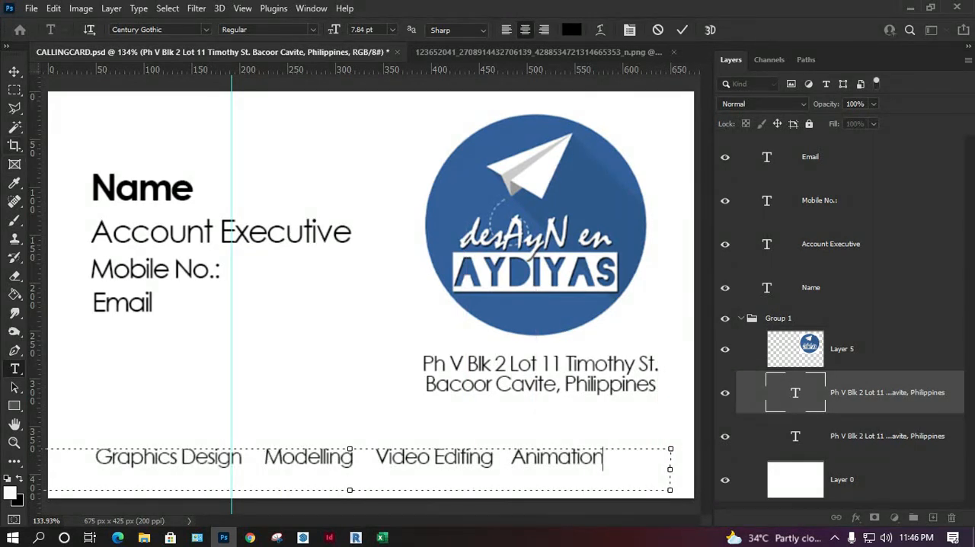
left_click(14, 71)
left_click_drag(416, 464, 430, 472)
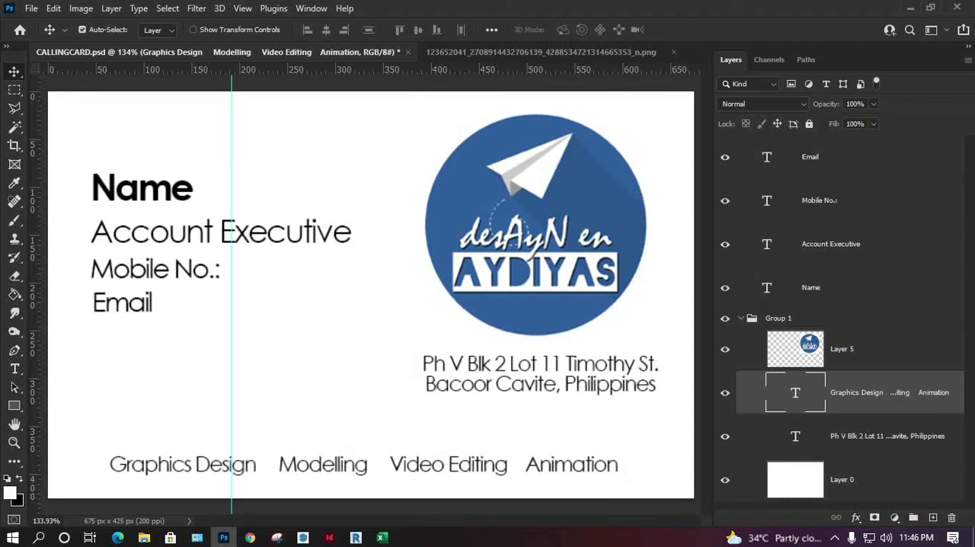
Step: Fill the white background on Layer 0 with the blue sampled from the logo circle
left_click(841, 480)
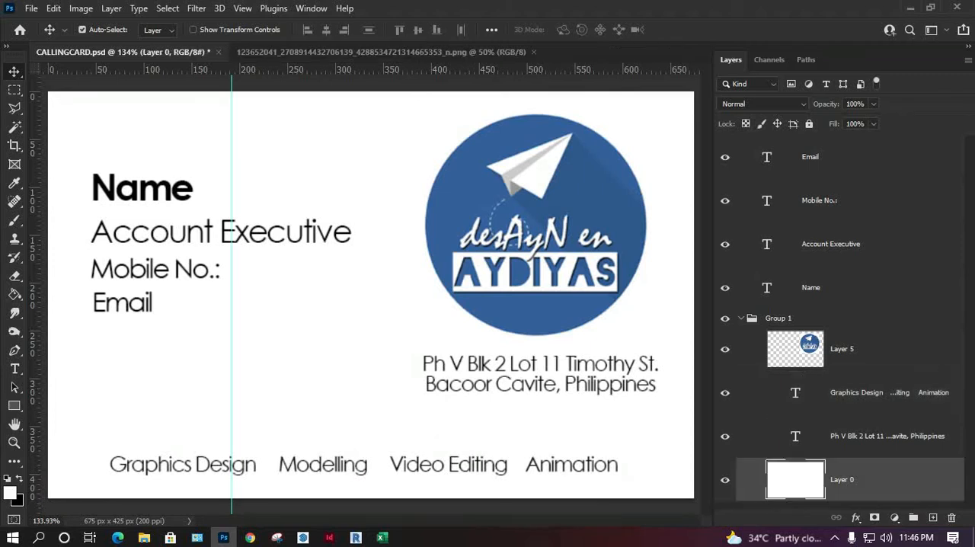
key("i")
left_click(614, 163)
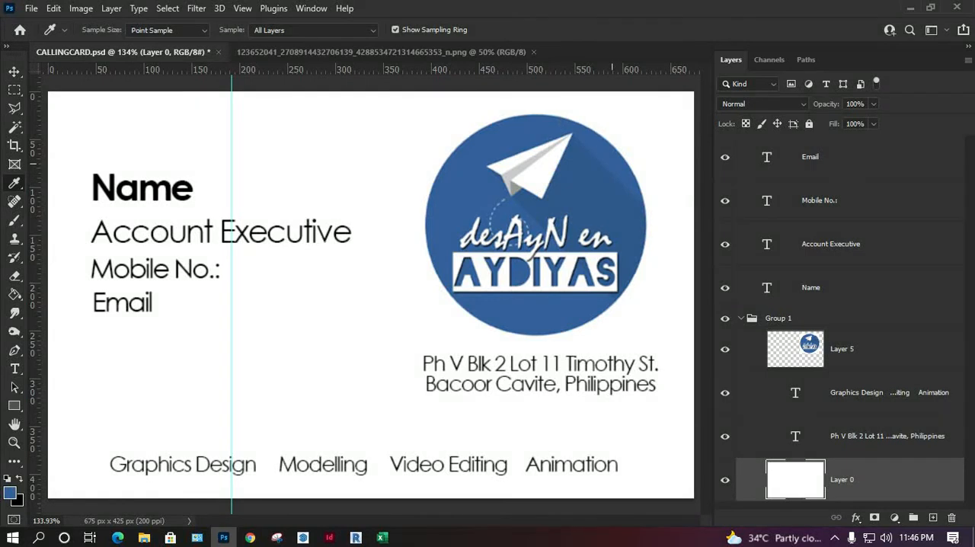
key("g")
left_click(421, 152)
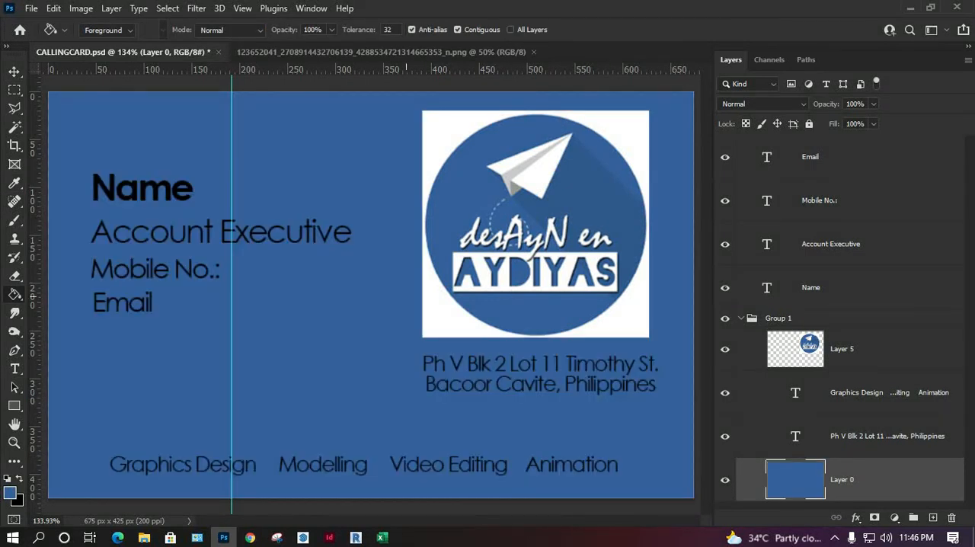
Step: Erase the white corners around the circular logo on Layer 5
key("v")
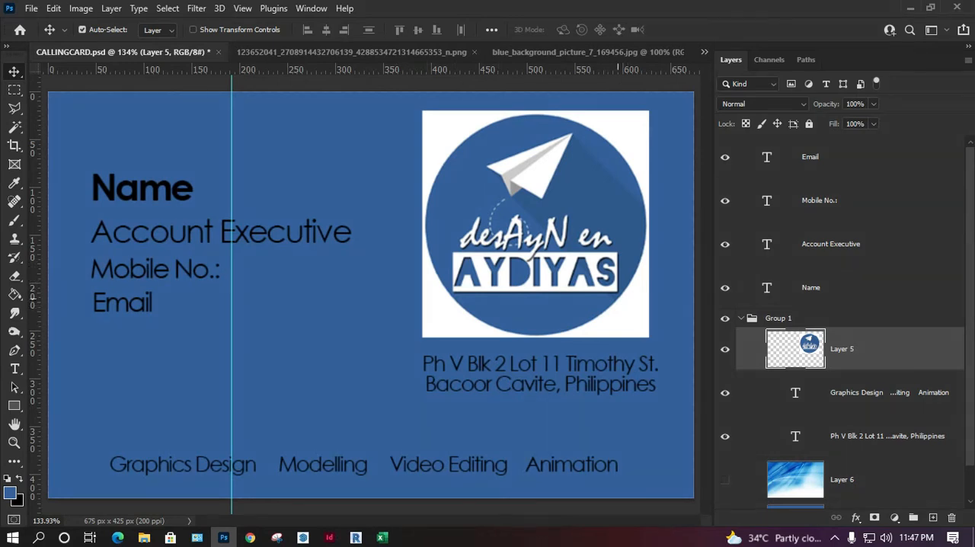
key("w")
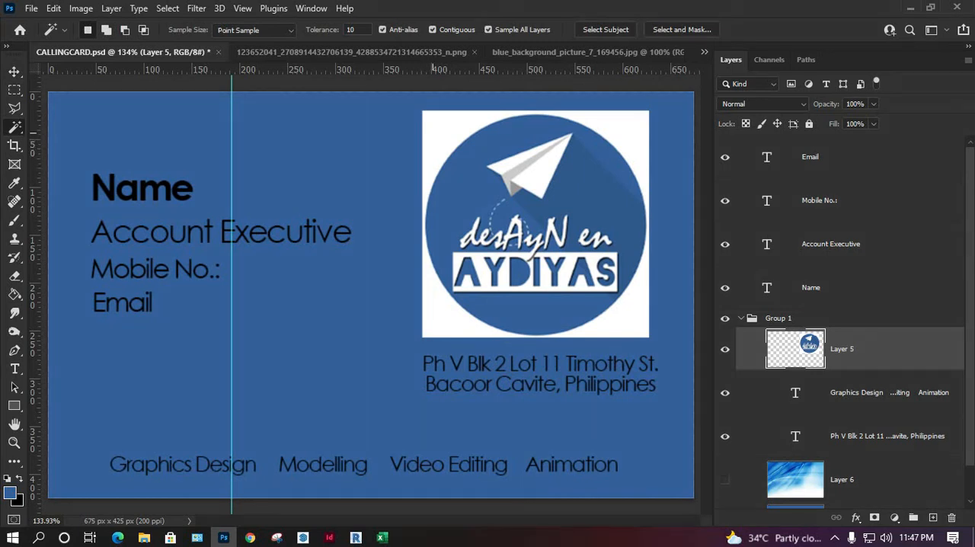
key("e")
mouse_move(447, 124)
left_mouse_down()
mouse_move(425, 141)
mouse_move(465, 111)
mouse_move(490, 107)
mouse_move(621, 106)
mouse_move(633, 121)
mouse_move(626, 145)
mouse_move(604, 148)
mouse_move(659, 187)
mouse_move(660, 274)
mouse_move(644, 274)
mouse_move(620, 335)
left_mouse_up()
mouse_move(635, 278)
left_mouse_down()
mouse_move(621, 311)
mouse_move(583, 332)
mouse_move(431, 324)
mouse_move(461, 320)
mouse_move(440, 308)
mouse_move(426, 279)
mouse_move(433, 161)
left_mouse_up()
mouse_move(414, 215)
left_mouse_down()
mouse_move(429, 266)
mouse_move(449, 149)
left_mouse_up()
Step: Scale the logo up to about 136% and position it above the address with the paper plane near the card's upper edge
key("ctrl+t")
left_click_drag(435, 324, 366, 392)
left_click_drag(482, 275, 496, 239)
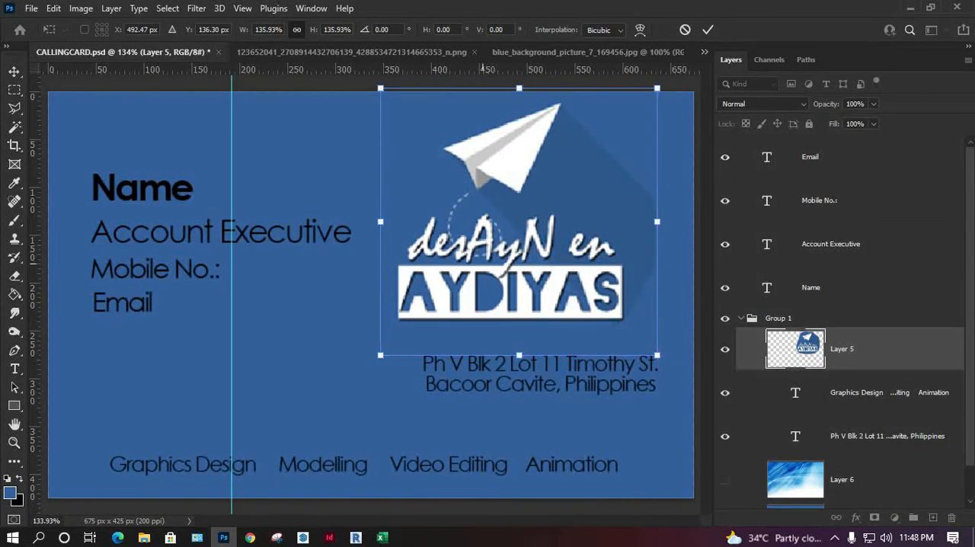
key("Return")
Step: Outline the paper plane's diagonal shadow out to the card's right edge and paint it with the sampled dark blue on Layer 5
key("e")
key("l")
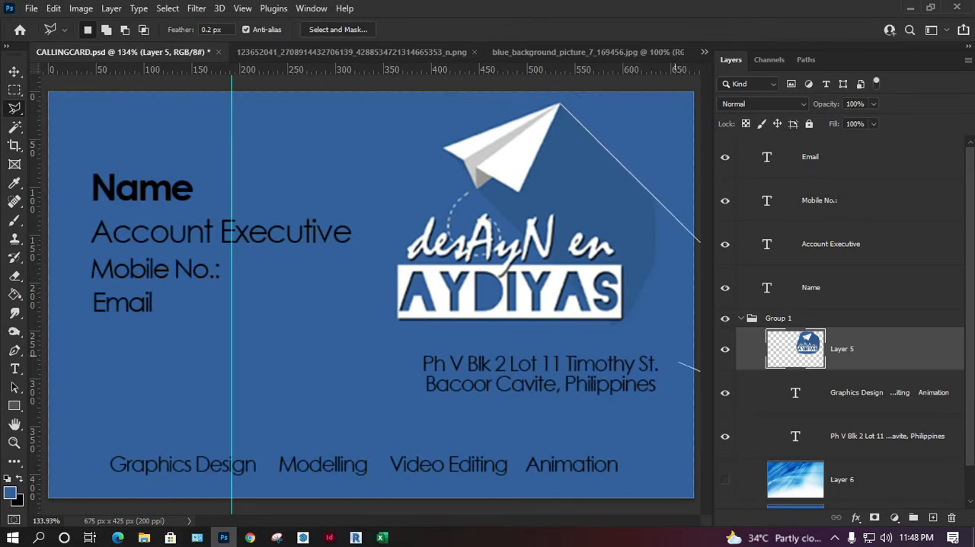
left_click(695, 394)
left_click(480, 190)
double_click(537, 189)
key("i")
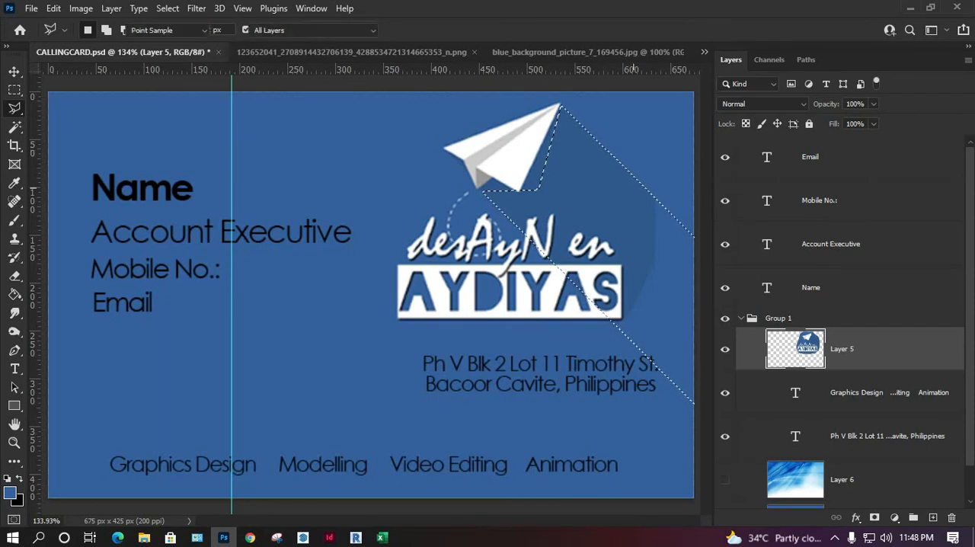
key("b")
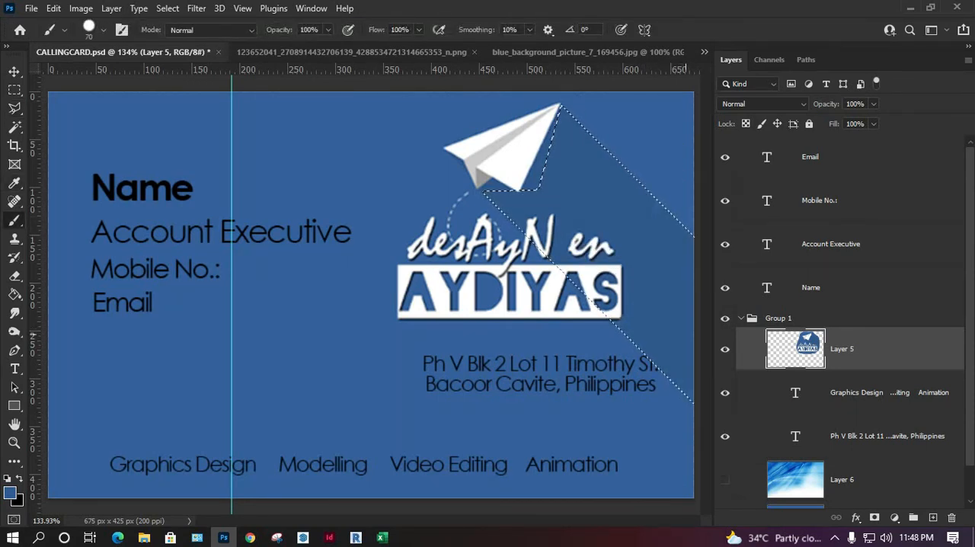
key("m")
key("ctrl+d")
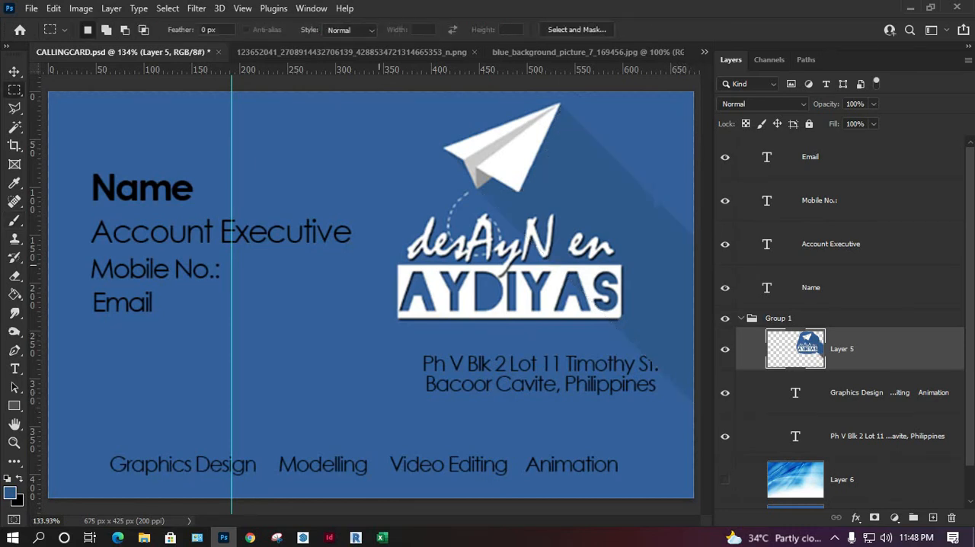
Step: Restore the shadow selection, brush over the uneven spots in the dark blue, and deselect
key("ctrl+z")
key("b")
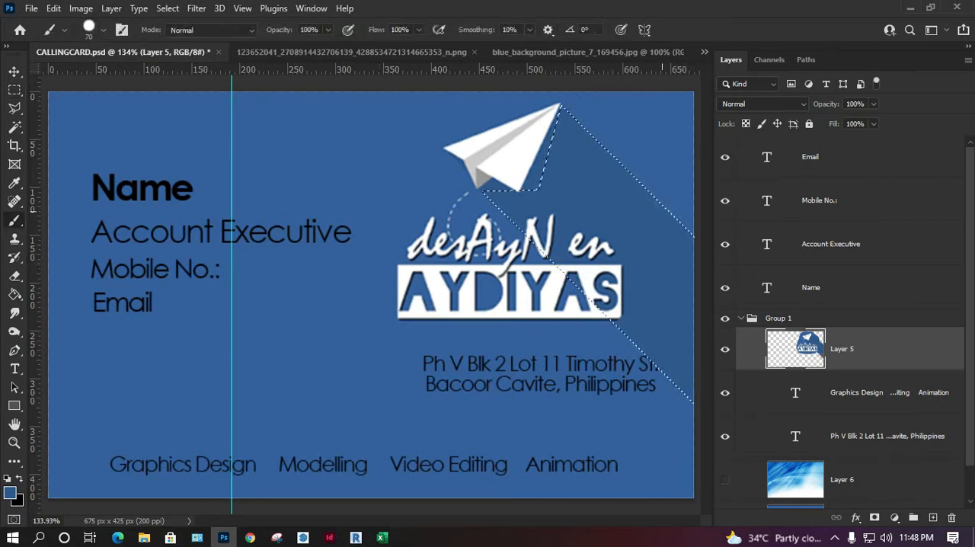
key("m")
key("ctrl+d")
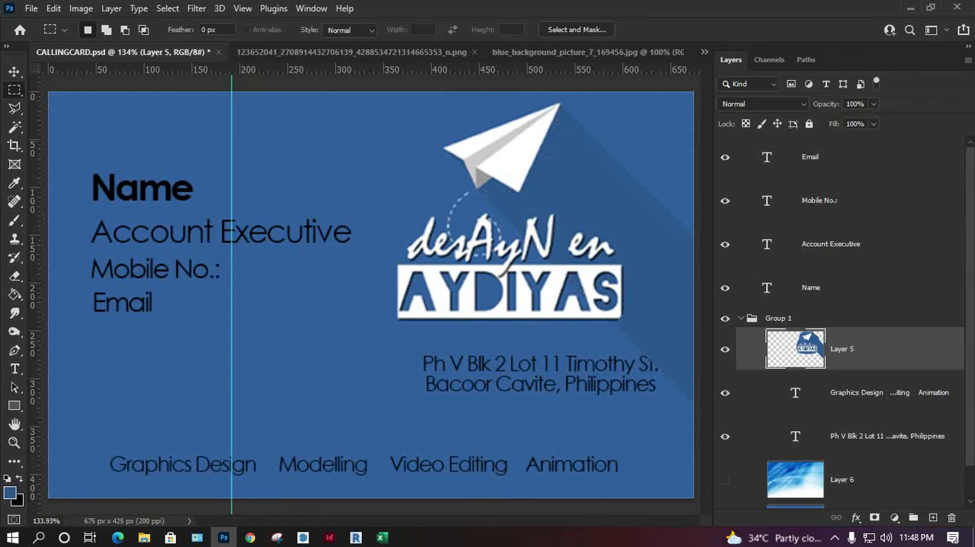
Step: Delete the hidden blue background picture, Layer 6
scroll(841, 327, "down", 1)
left_click(841, 443)
key("Delete")
Step: Change the colour of the "Name" text to white
double_click(767, 287)
left_click(572, 30)
left_click(64, 247)
left_click(388, 240)
left_click(14, 71)
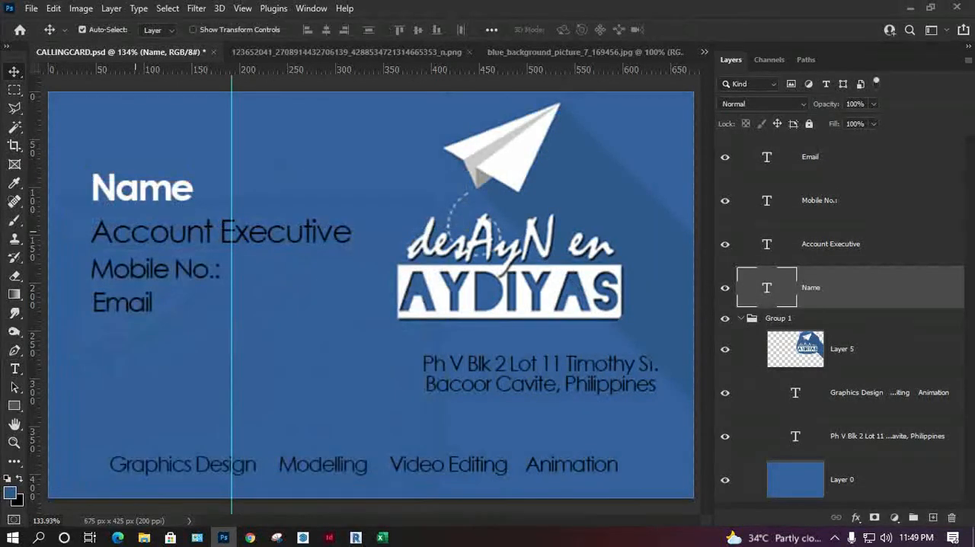
Step: Set the "Account Executive" text colour to white (ffffff)
left_click(135, 231)
double_click(766, 244)
left_click(572, 29)
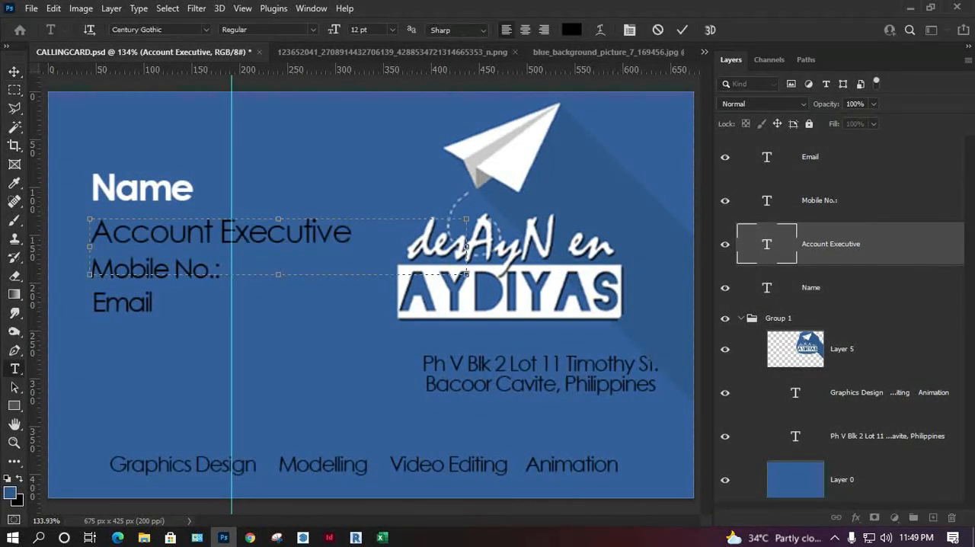
left_click_drag(176, 268, 64, 246)
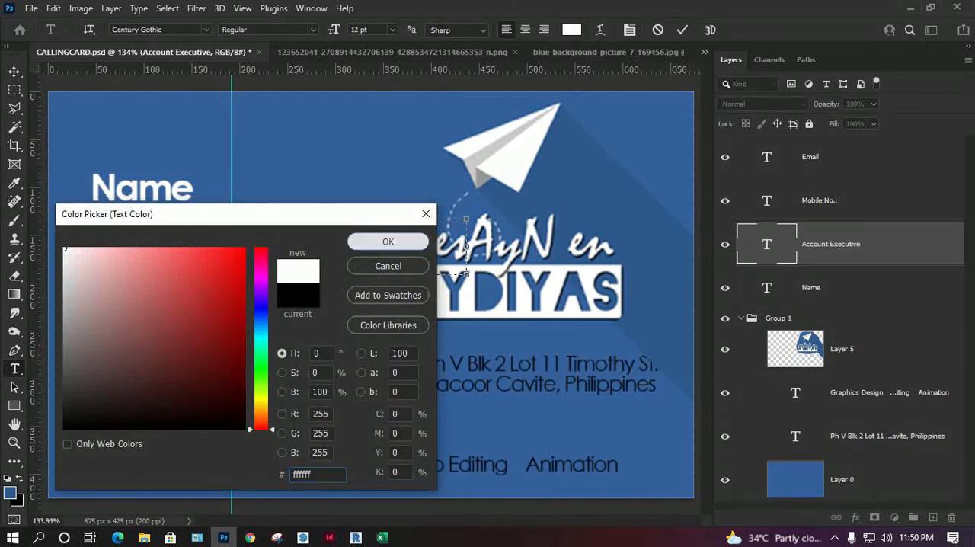
left_click(387, 241)
left_click(13, 72)
Step: Set the "Mobile No.:" text colour to white (ffffff)
double_click(767, 200)
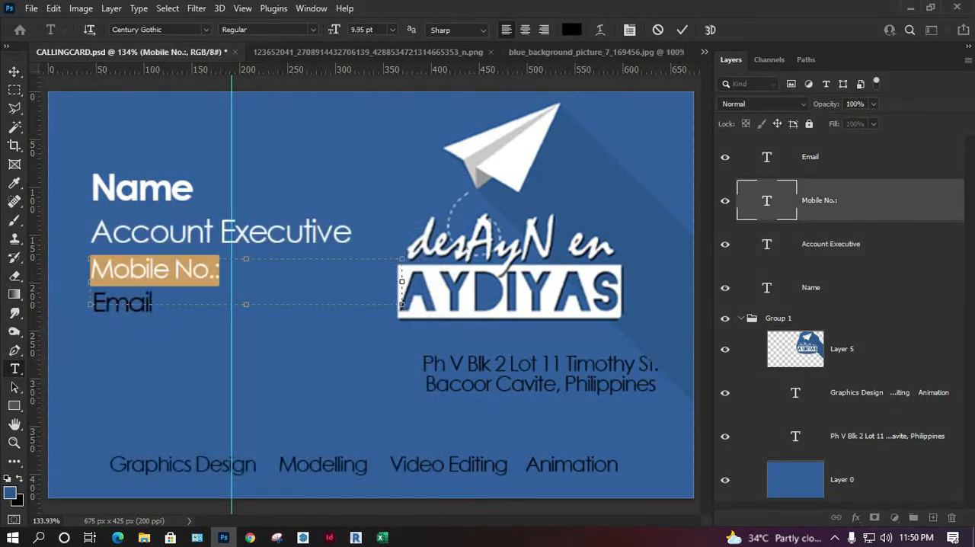
left_click(572, 30)
type("ffffff")
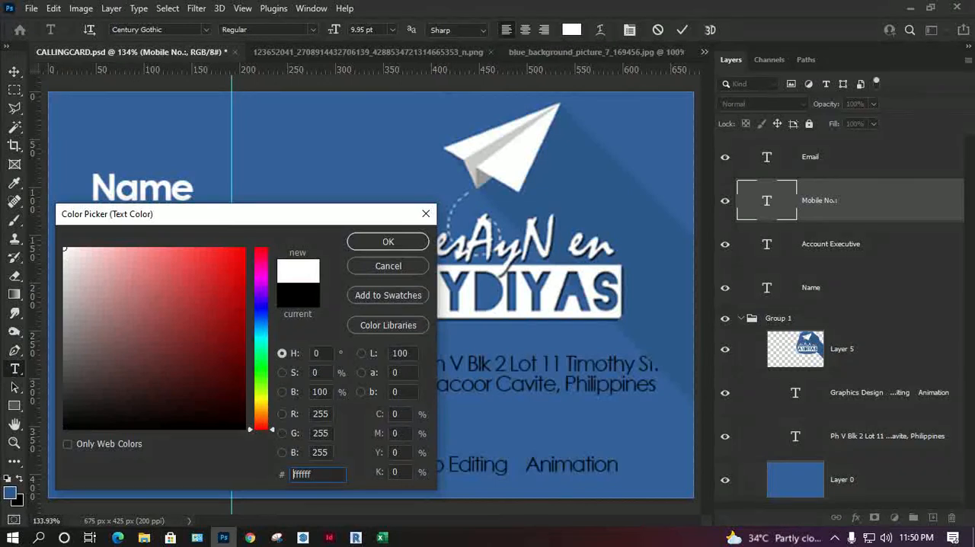
left_click(388, 241)
Step: Set the "Email" text colour to white (ffffff)
double_click(767, 156)
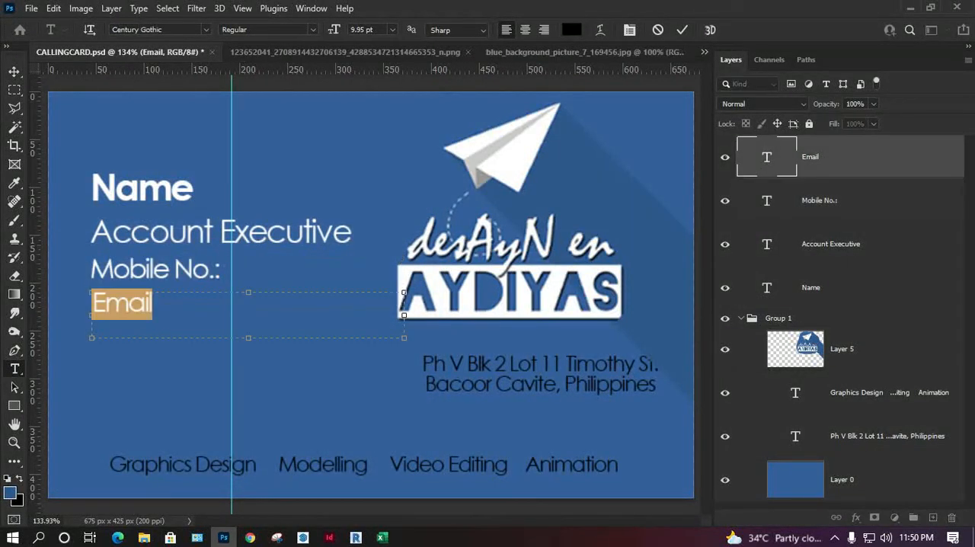
left_click(571, 29)
type("ffffff")
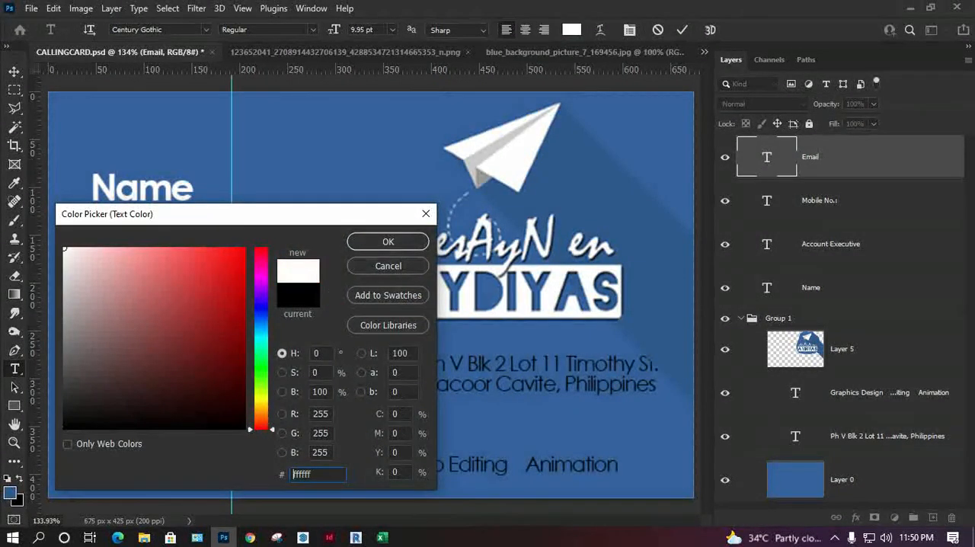
left_click(386, 242)
left_click(15, 71)
Step: Move the address text layer above Layer 5 in Group 1 so the logo's shadow no longer covers it
left_click(340, 465)
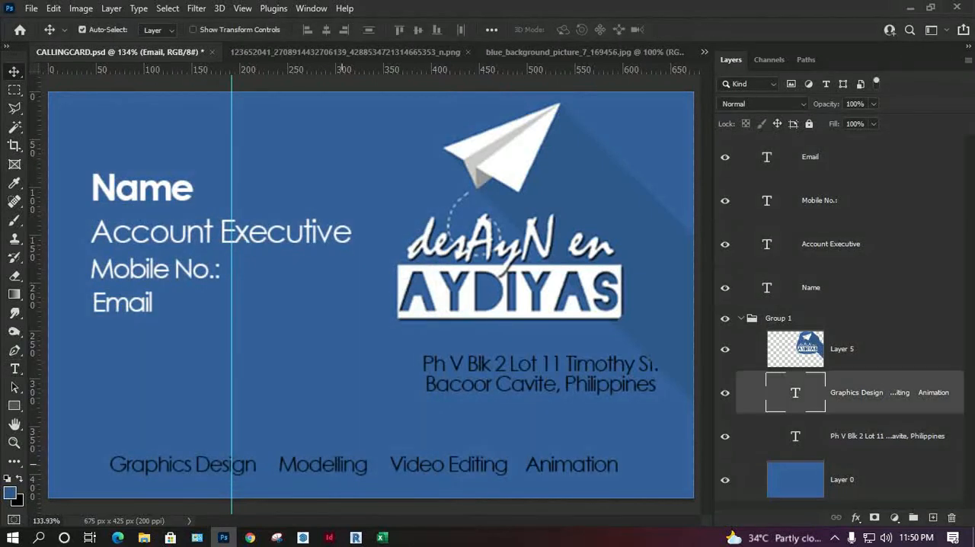
left_click(525, 365)
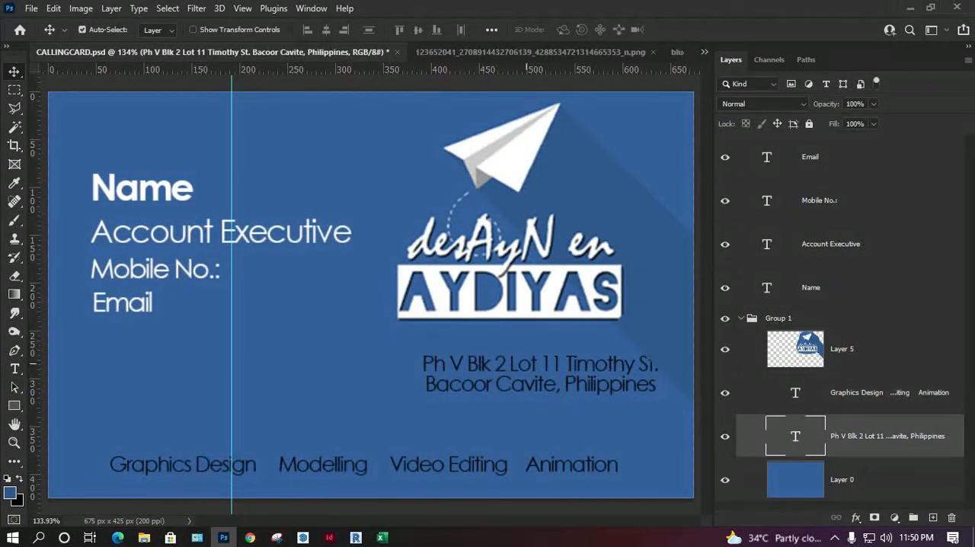
left_click_drag(876, 435, 875, 333)
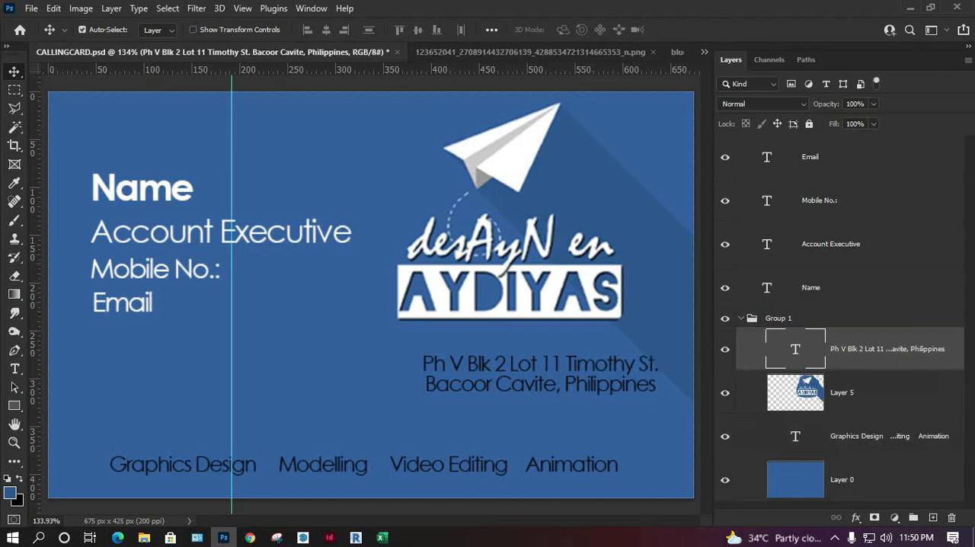
Step: Set the address text colour to white (ffffff), undoing the stray character typed over the text
double_click(795, 349)
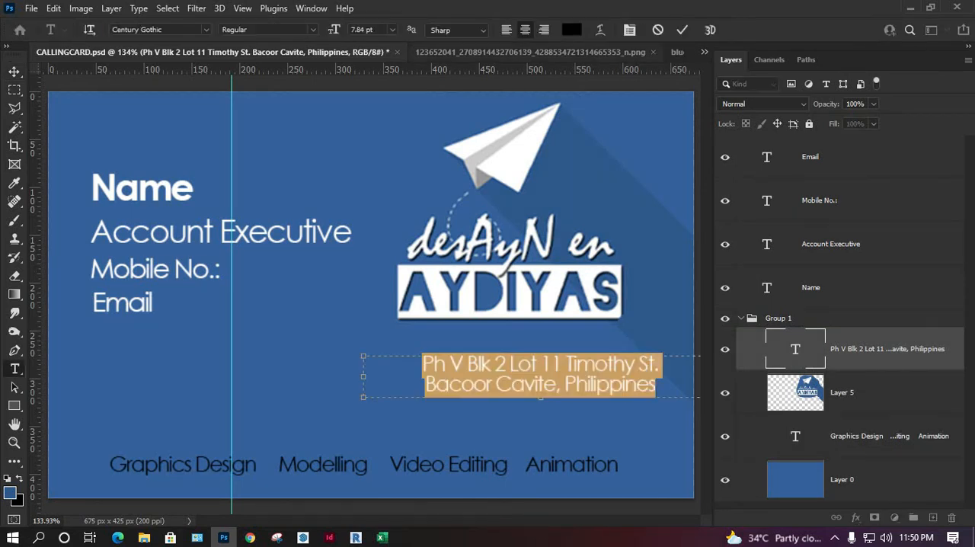
left_click(571, 30)
type("ffffff")
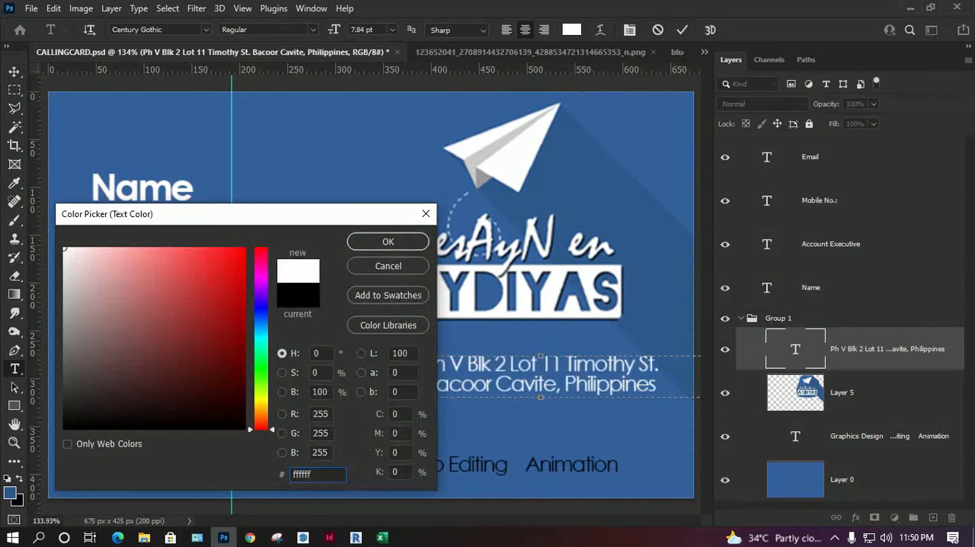
key("Return")
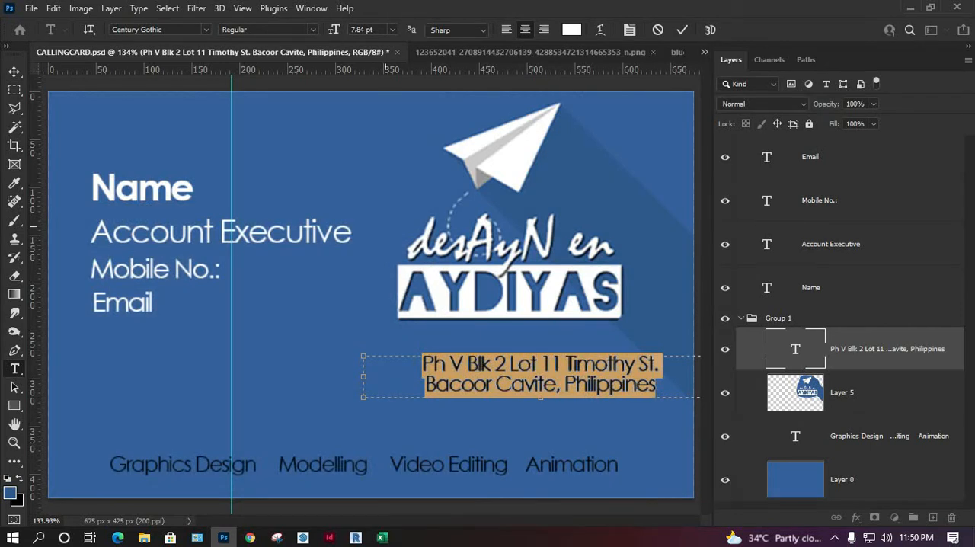
type("m")
key("ctrl+z")
Step: Move the address text up and slightly left, closely beneath the enlarged logo
left_click(14, 71)
left_click_drag(514, 367, 511, 345)
left_click_drag(523, 312, 513, 313)
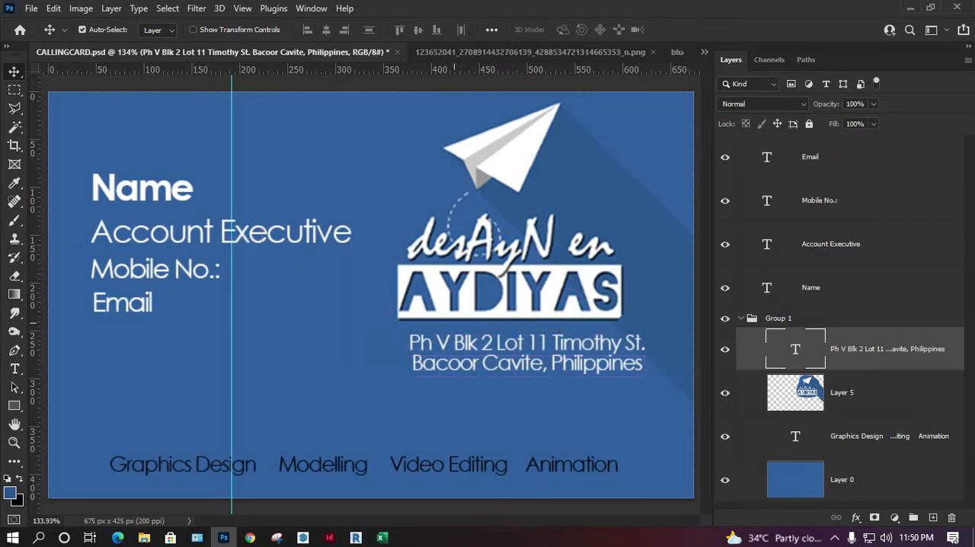
Step: Nudge the address text slightly upward so it sits closer beneath the logo
key("Up")
key("Up")
key("Up")
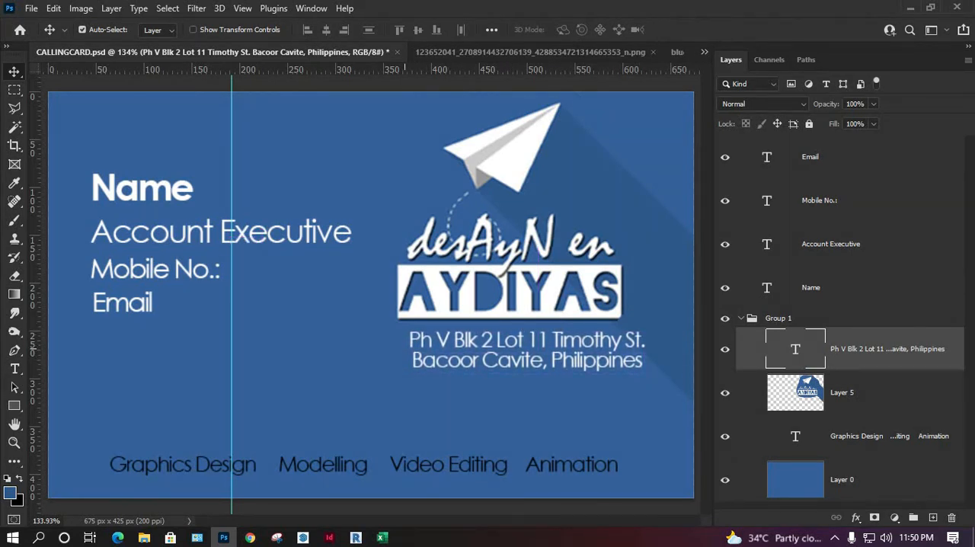
Step: Fill a full-width strip along the card's bottom edge, over the services line, with white on a new layer, and deselect
key("m")
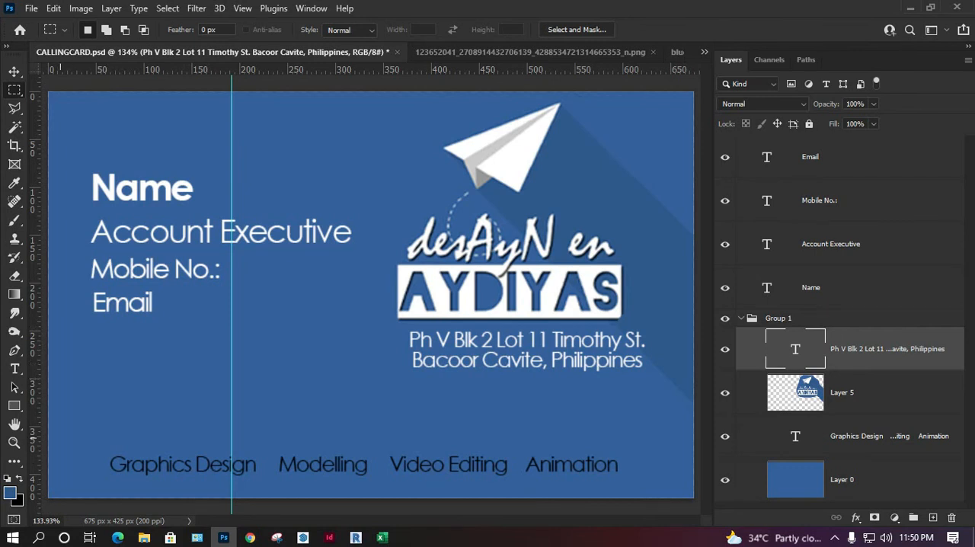
left_click_drag(48, 440, 719, 501)
key("ctrl+shift+alt+n")
key("g")
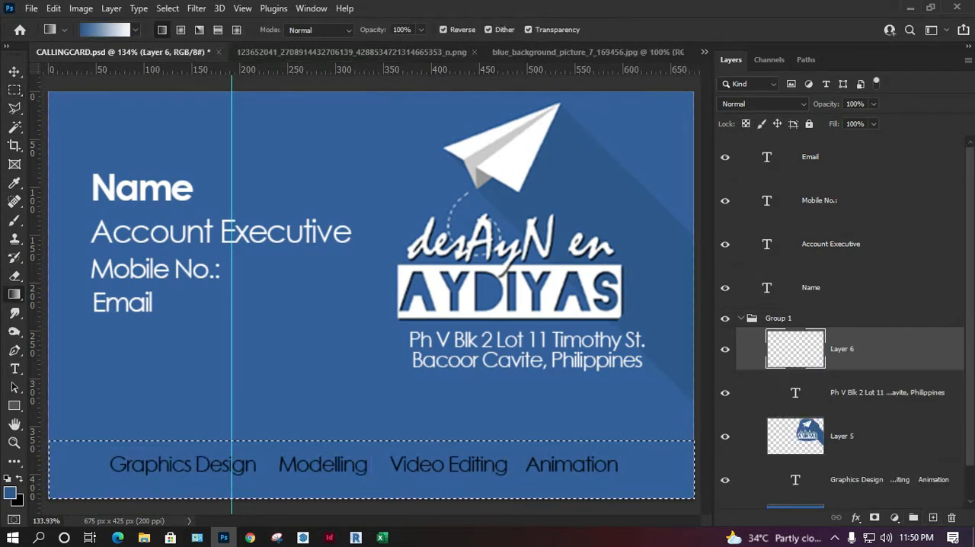
key("d")
key("x")
right_click(13, 294)
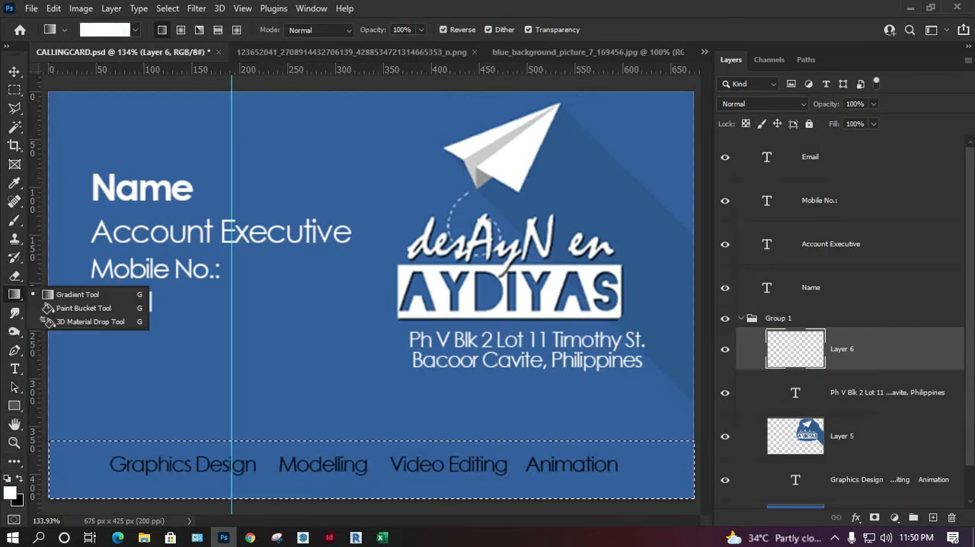
left_click(47, 308)
left_click(368, 469)
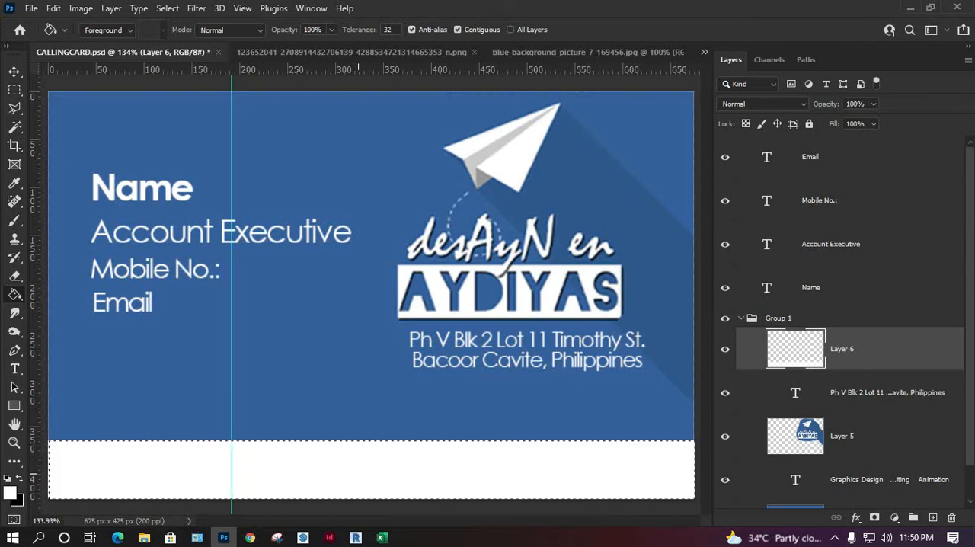
key("m")
key("ctrl+d")
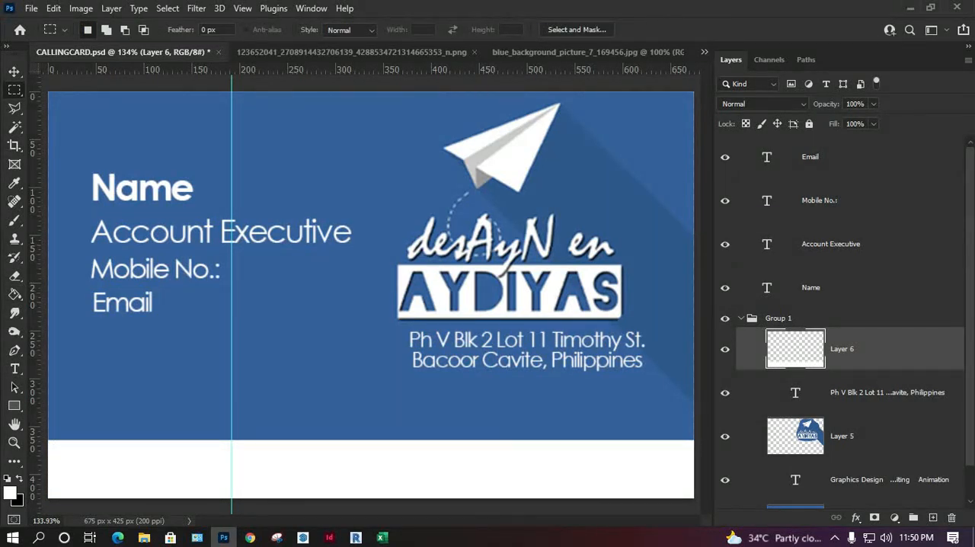
Step: Lower Layer 6's fill to 23% and transform its strip to cover the card's full height from the left edge to just before the logo
left_click_drag(873, 140, 823, 140)
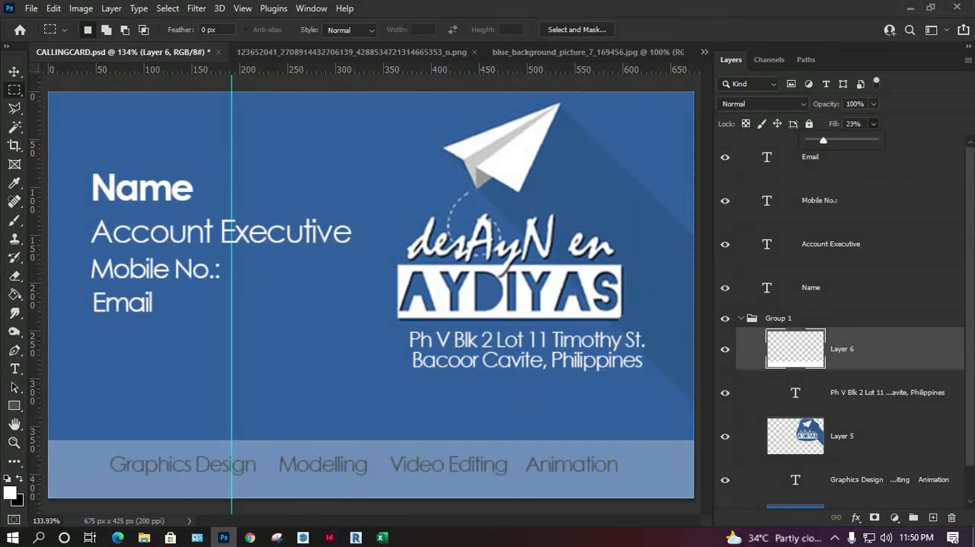
key("Return")
key("ctrl+t")
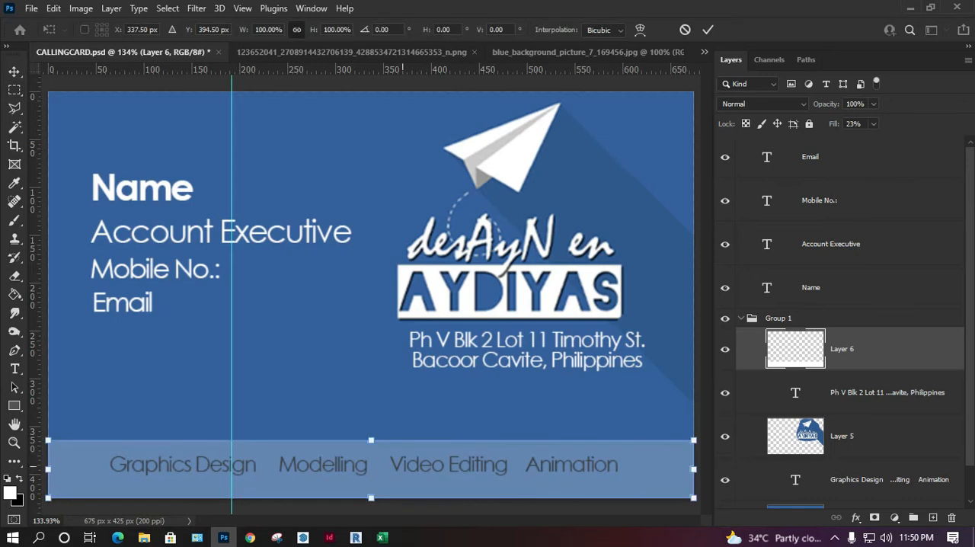
mouse_move(371, 439)
left_mouse_down()
mouse_move(371, 404)
mouse_move(371, 432)
left_mouse_up()
left_click_drag(693, 465, 381, 465)
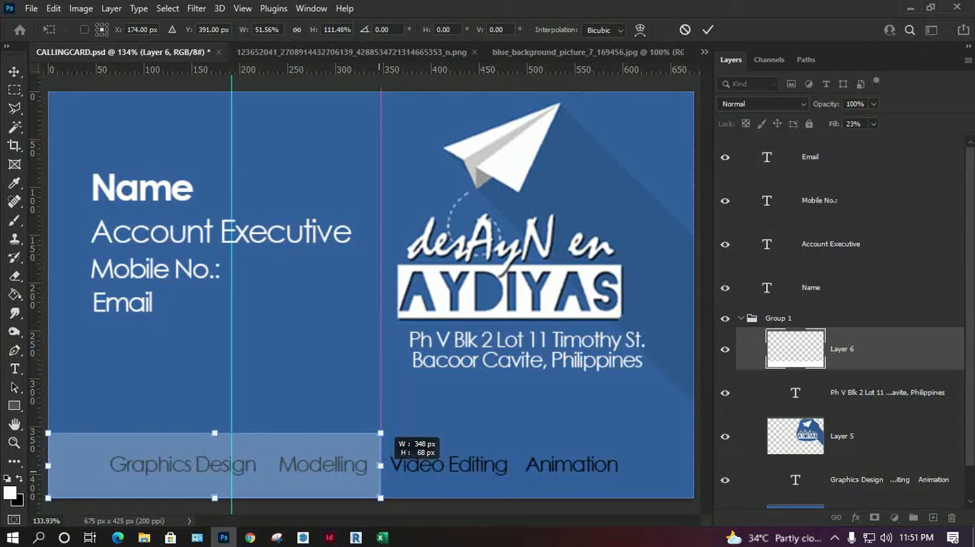
left_click_drag(214, 432, 214, 88)
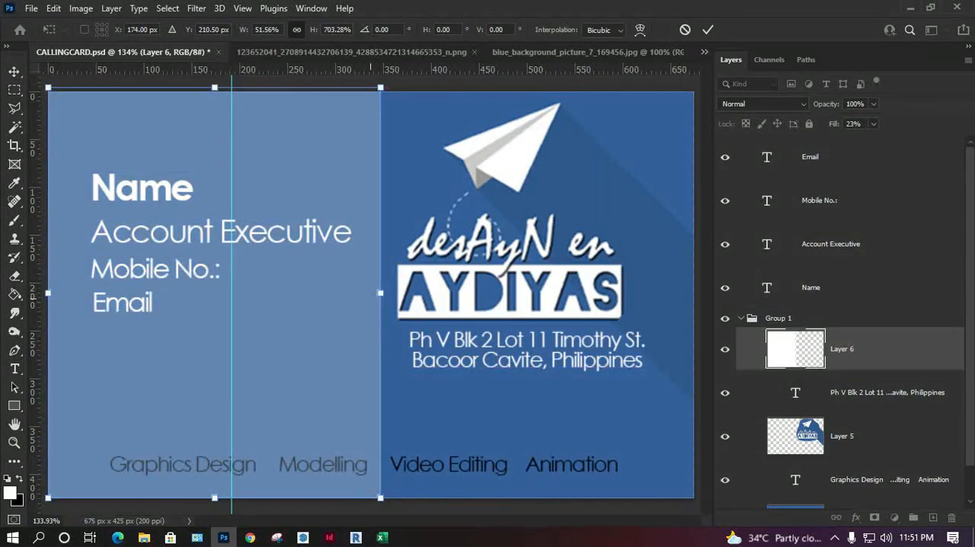
left_click_drag(380, 292, 387, 292)
key("Return")
Step: Set Layer 6's fill to 100% and invert its white panel to black
left_click(873, 124)
left_click_drag(873, 141, 925, 141)
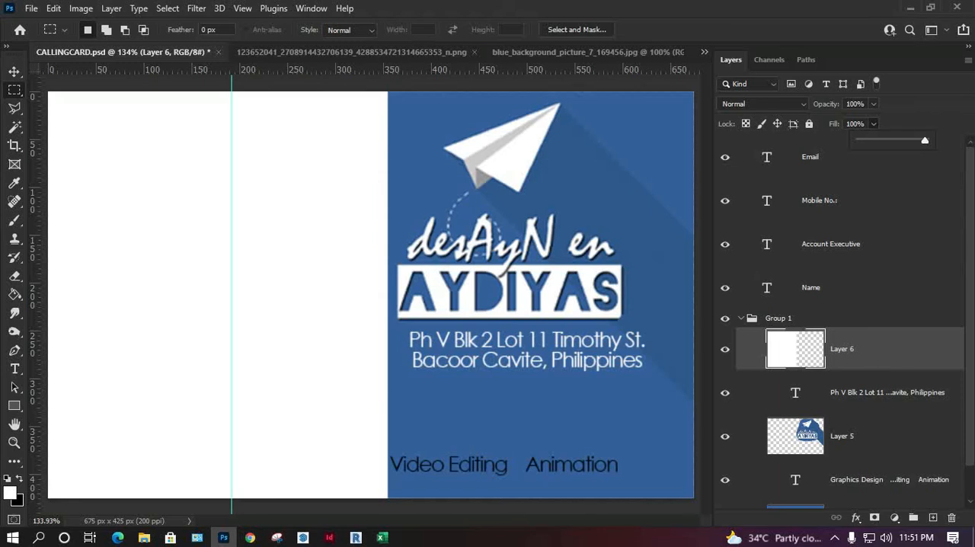
key("ctrl+i")
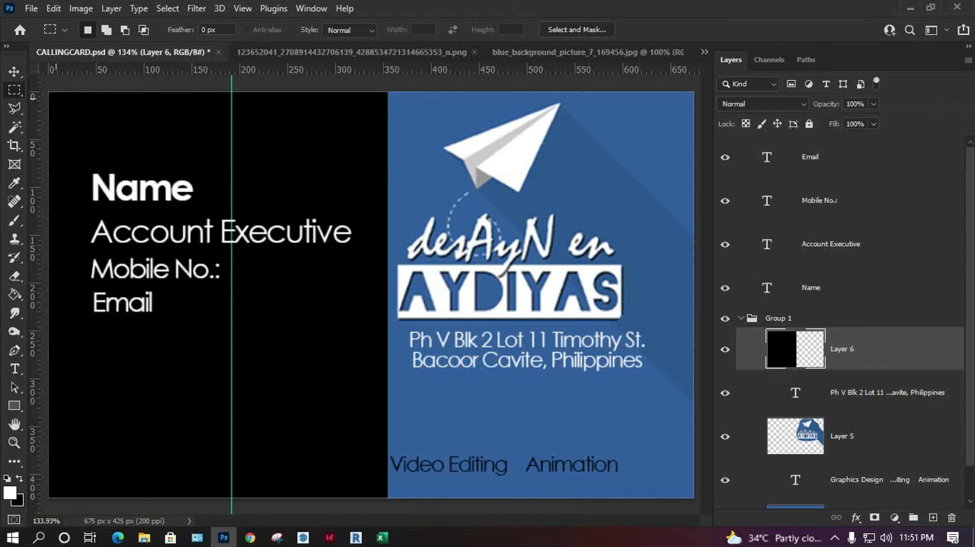
Step: Set the services line's text colour to white (ffffff)
key("v")
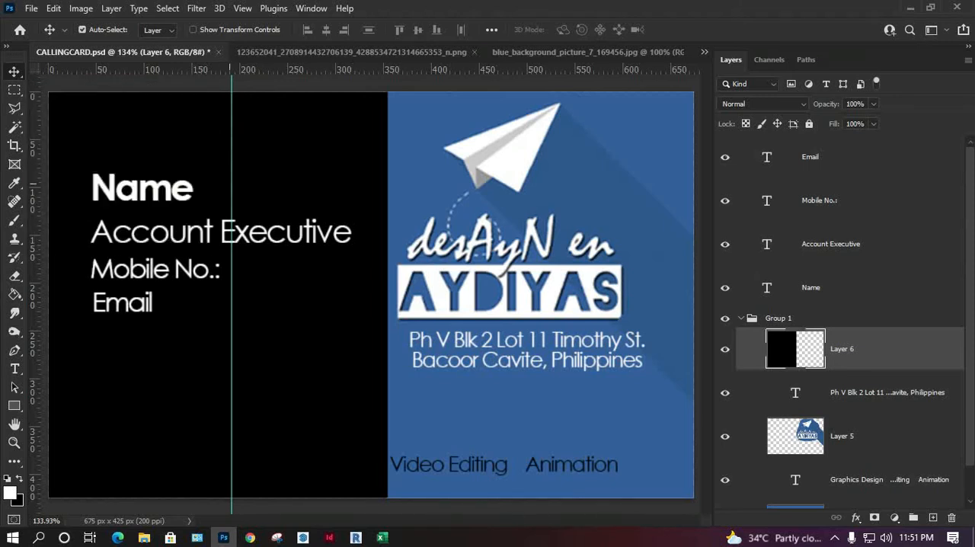
left_click(436, 469)
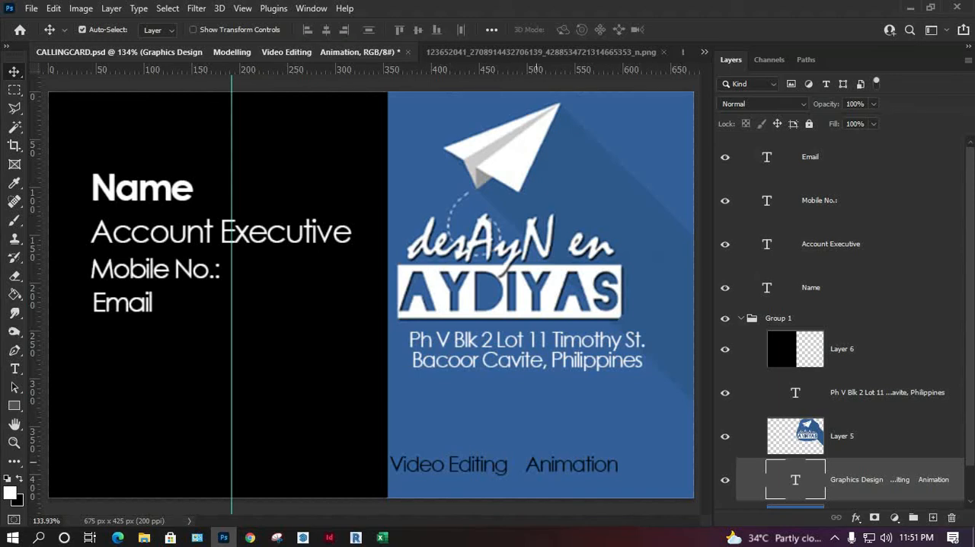
double_click(499, 466)
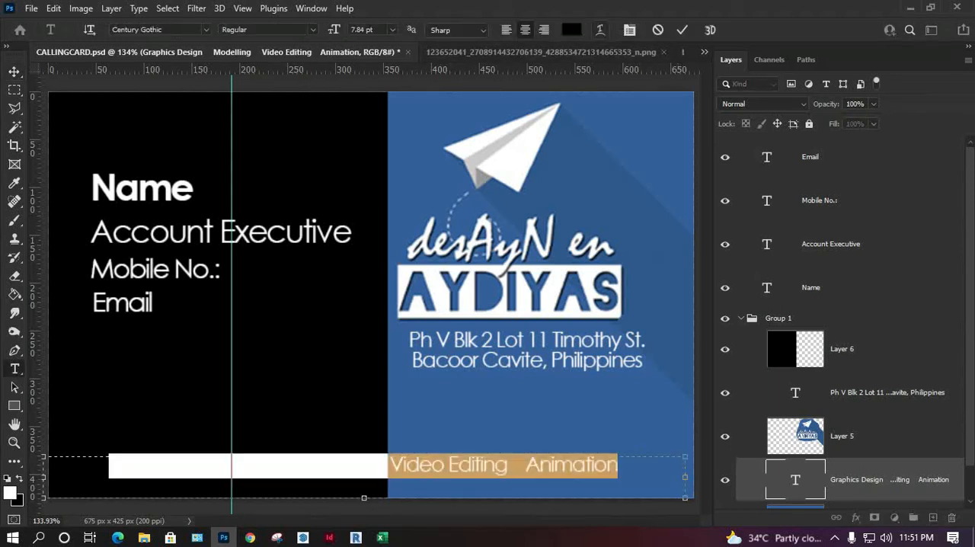
left_click(571, 29)
left_click_drag(155, 286, 67, 249)
left_click(384, 244)
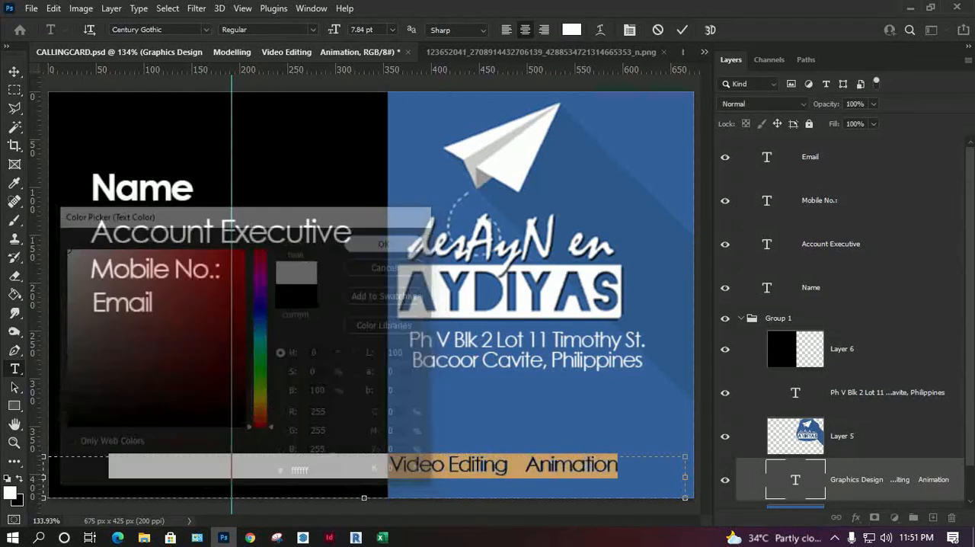
left_click(14, 71)
Step: Move the services text layer above Layer 6 in Group 1 and nudge the line slightly to the right
left_click_drag(853, 479, 853, 335)
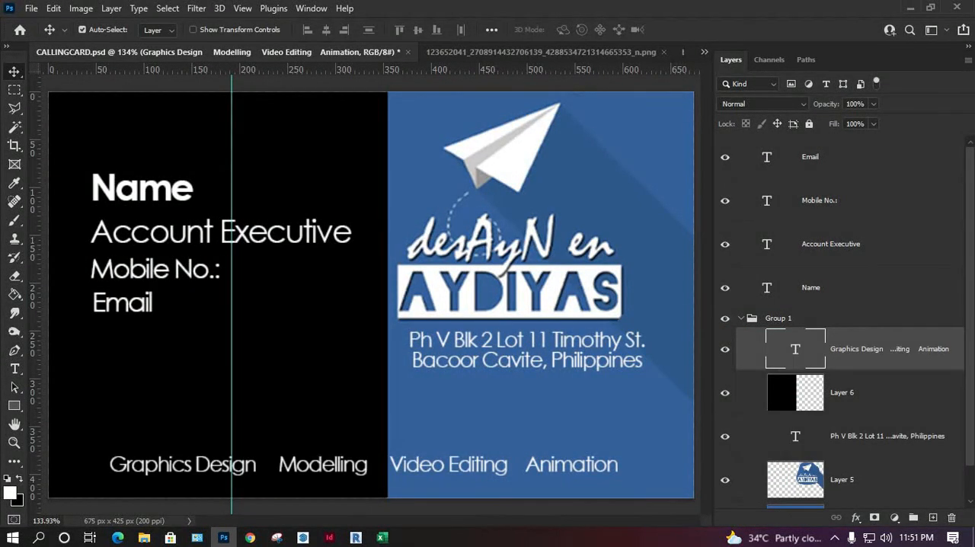
key("Right")
key("Right")
key("Right")
key("Right")
key("Right")
key("Right")
key("Right")
key("Right")
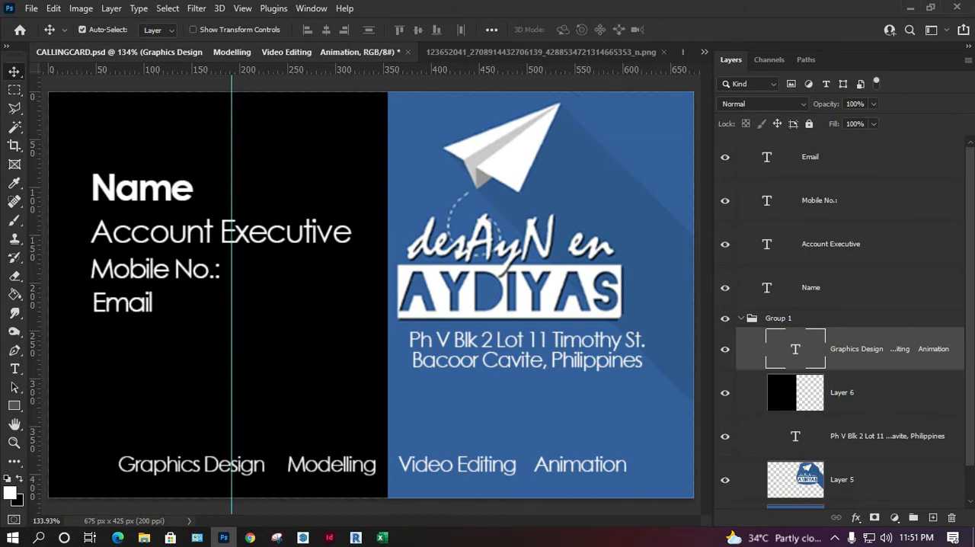
Step: Collapse Group 1 and check the Email, Mobile No.: and Account Executive layers by toggling their visibility
left_click(741, 318)
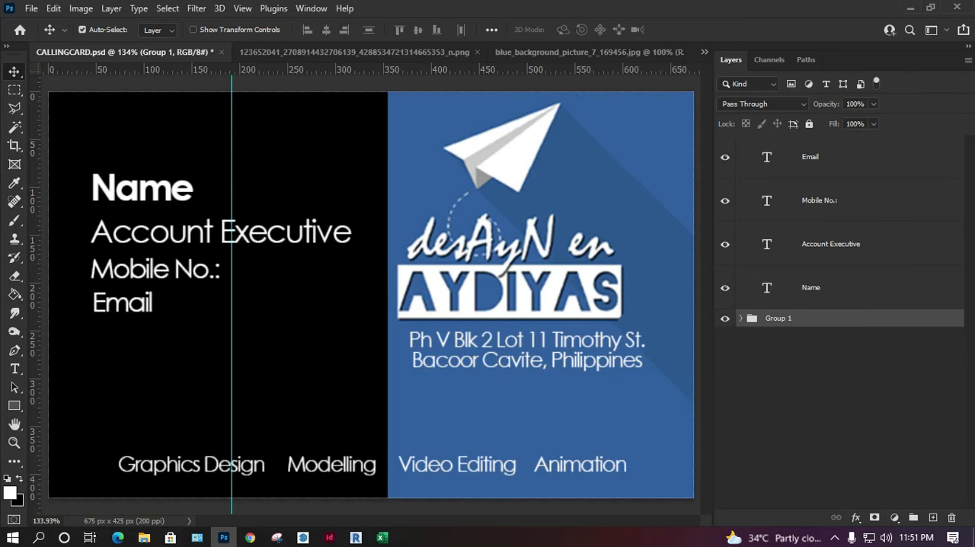
left_click(725, 157)
left_click(724, 157)
left_click(725, 200)
left_click(724, 200)
left_click(724, 243)
left_click(724, 244)
Step: Rename the Account Executive text layer as Position and clear the layer selection
double_click(831, 243)
type("Position")
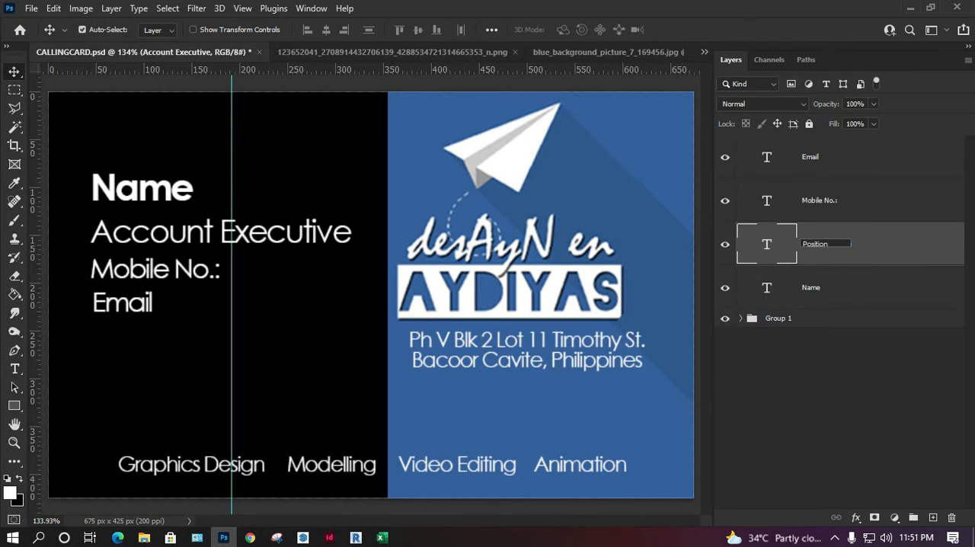
left_click(831, 396)
left_click(811, 288)
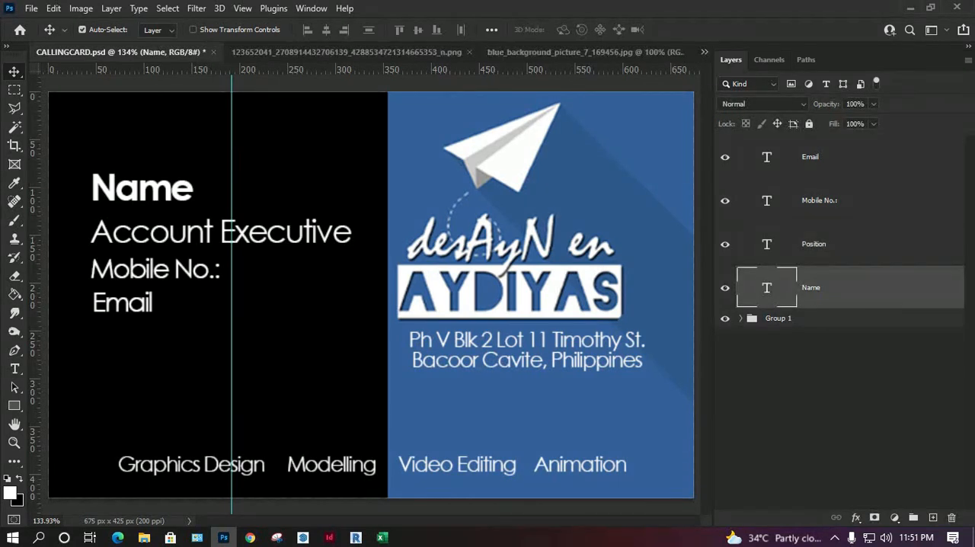
left_click(826, 392)
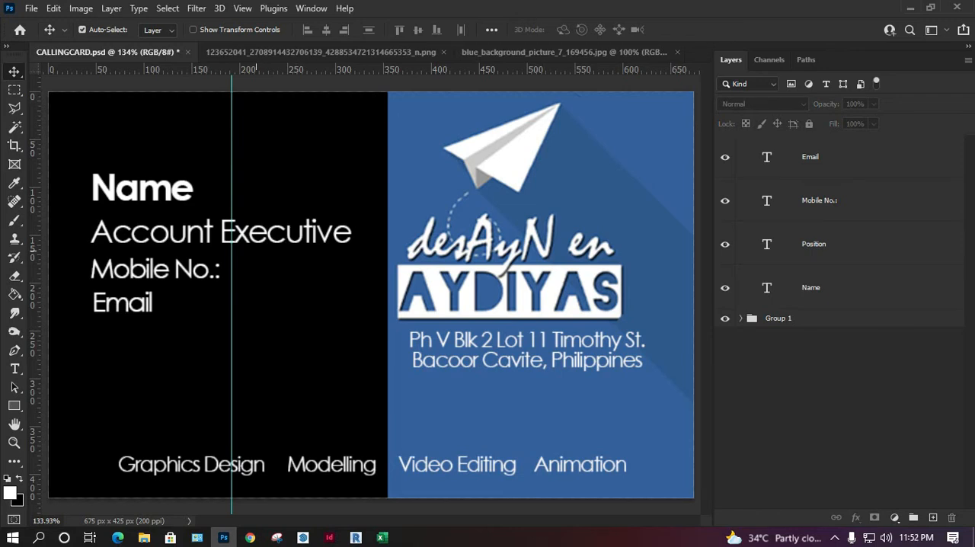
Step: Switch to the Businesscard workbook in Excel, review the Name, Position, Email and Mobile column headings, and return to Photoshop
left_click(382, 538)
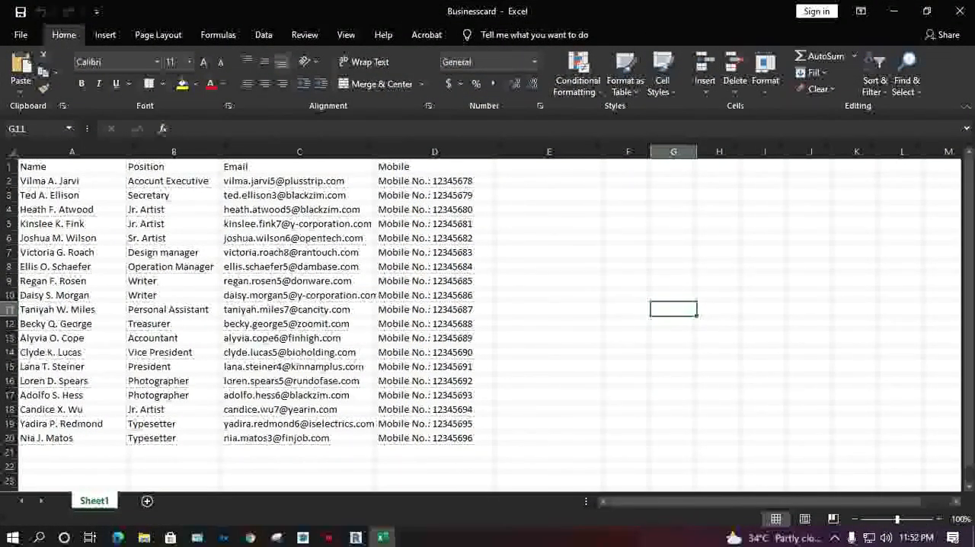
key("ctrl+Home")
key("Right")
key("Right")
key("Right")
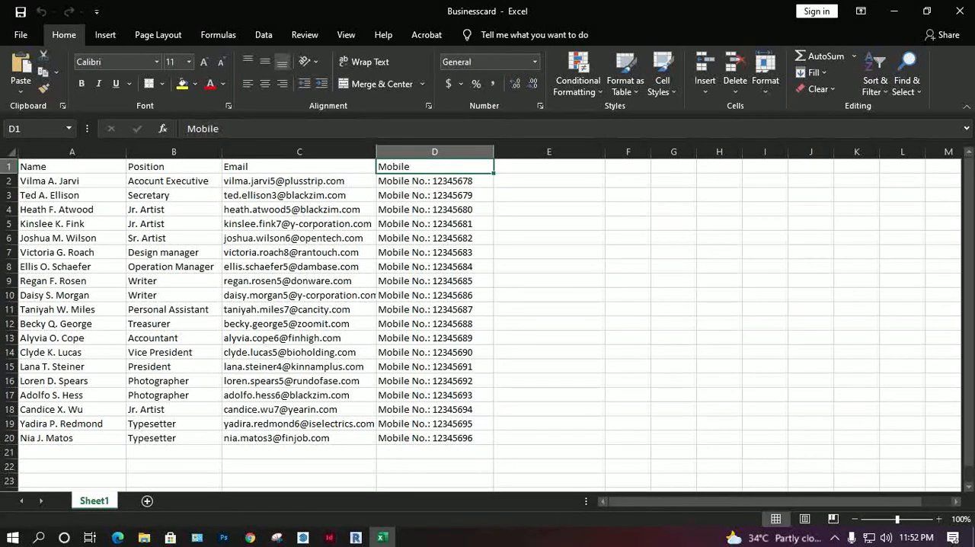
left_click(893, 11)
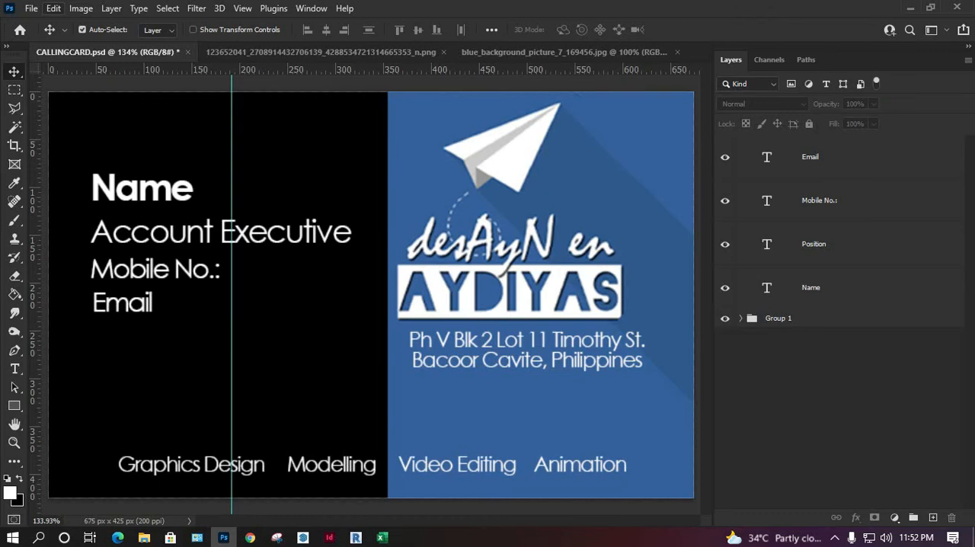
Step: Save the card on the computer as the Photoshop file CALLINGCARD in the ID Card folder
left_click(32, 8)
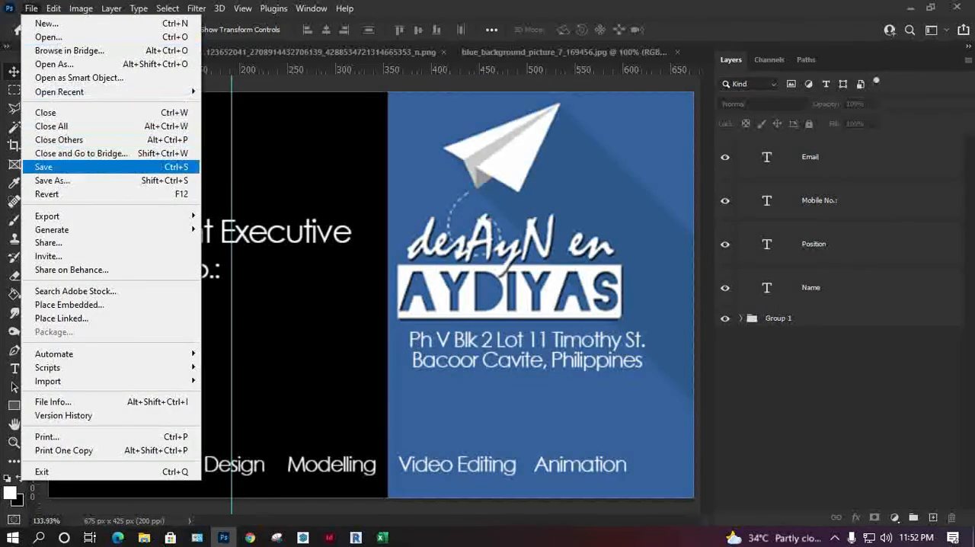
left_click(50, 180)
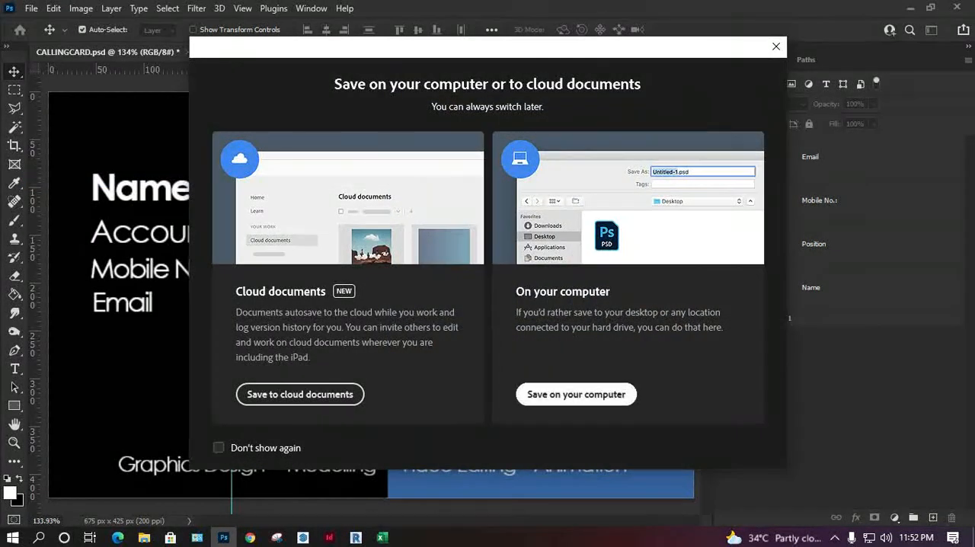
left_click(576, 395)
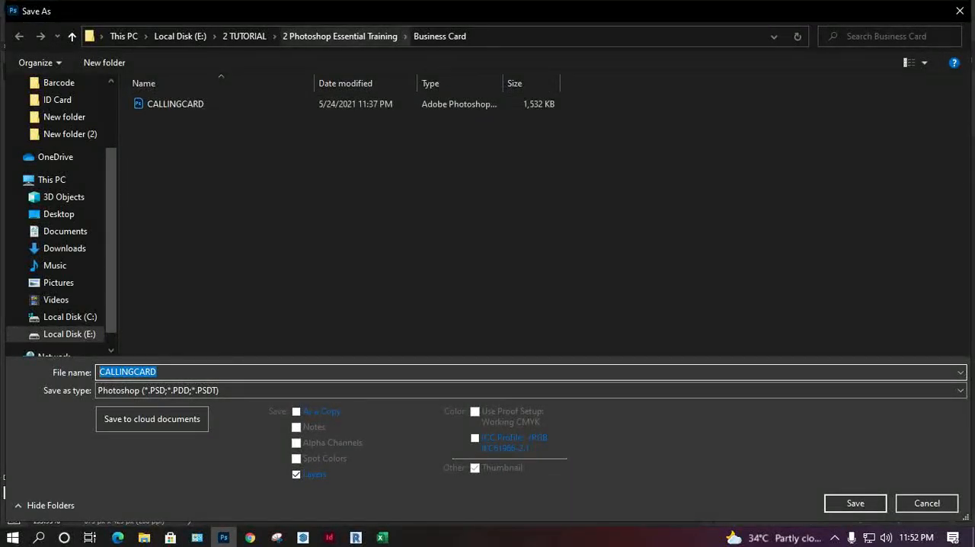
left_click(340, 36)
double_click(640, 175)
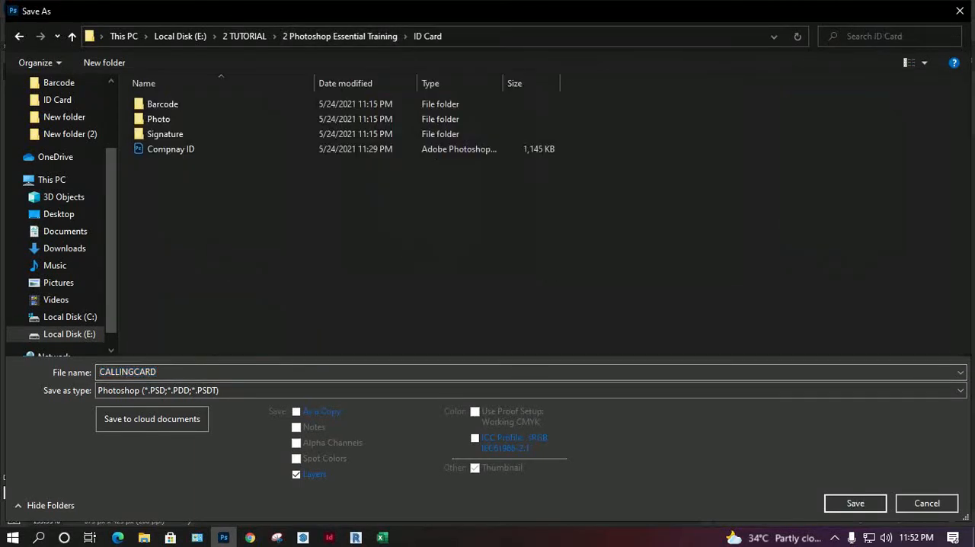
key("Return")
key("Return")
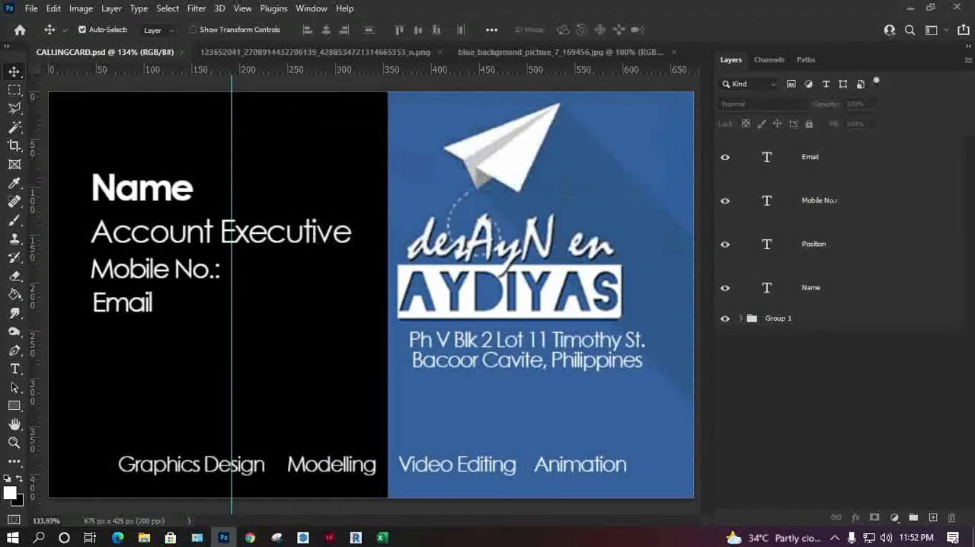
left_click(81, 9)
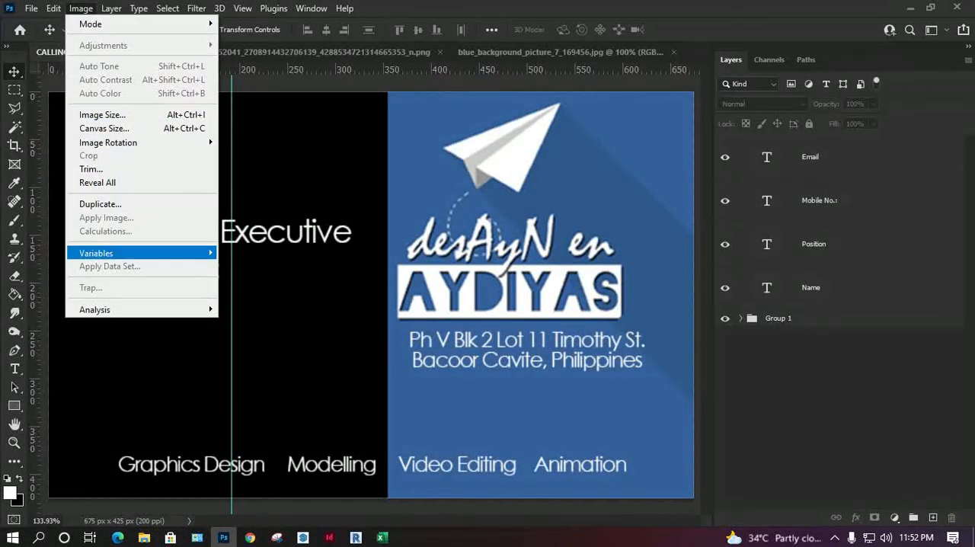
mouse_move(175, 253)
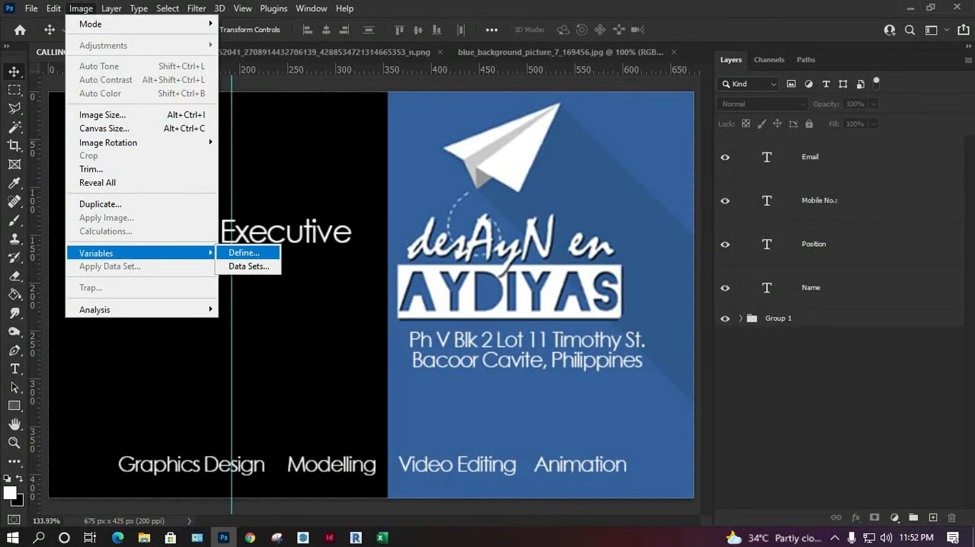
left_click(244, 252)
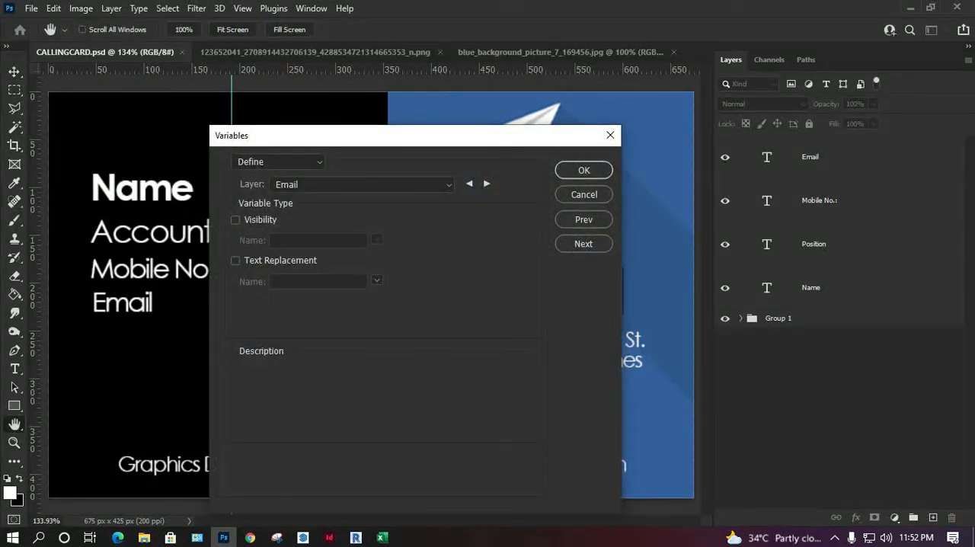
left_click(583, 194)
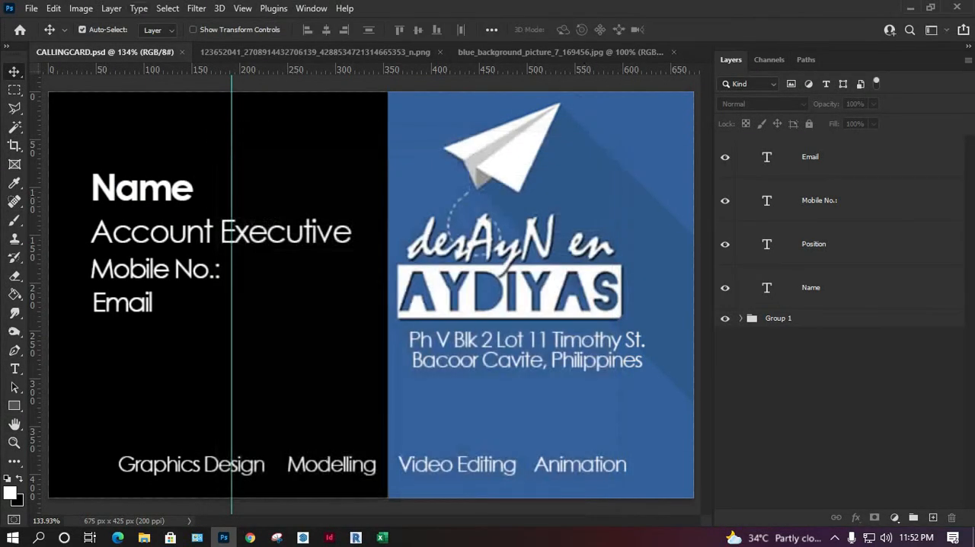
left_click(80, 8)
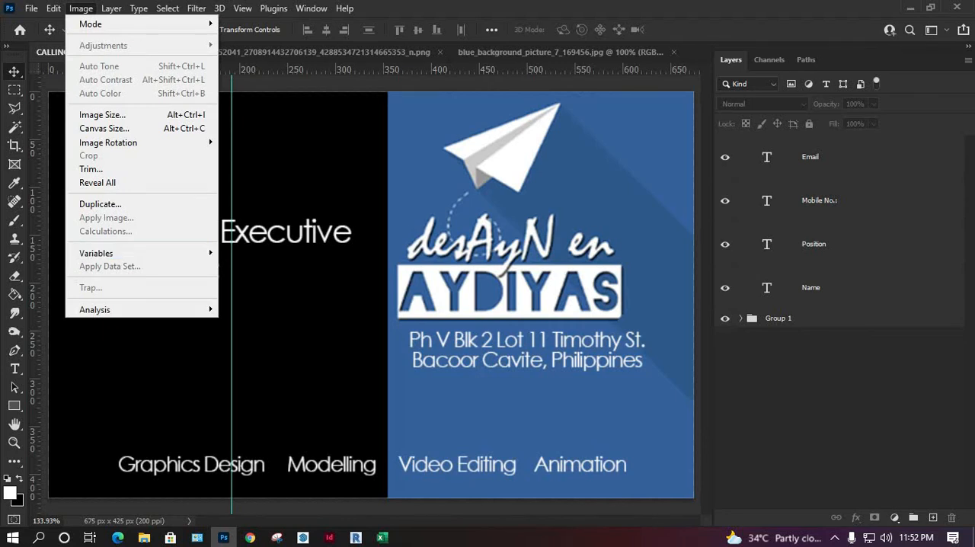
mouse_move(99, 252)
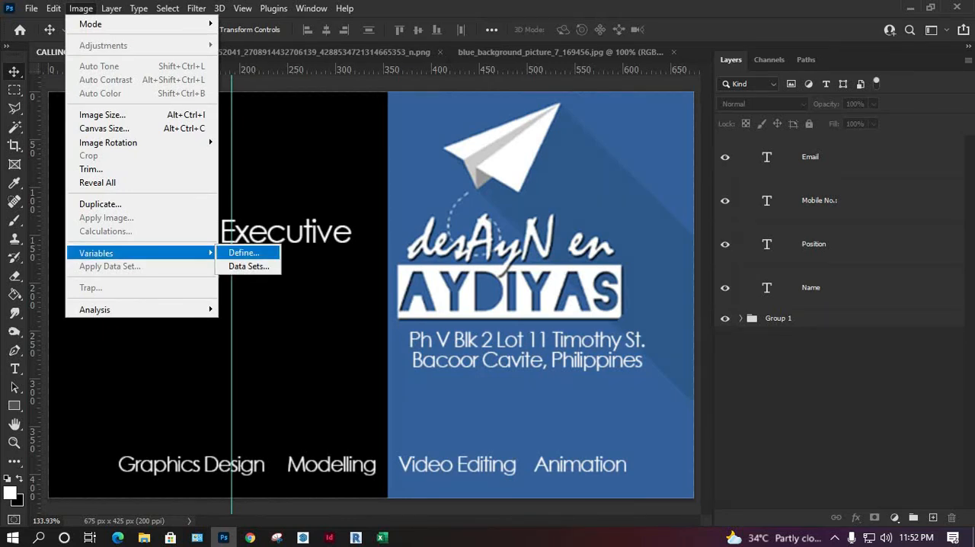
left_click(249, 266)
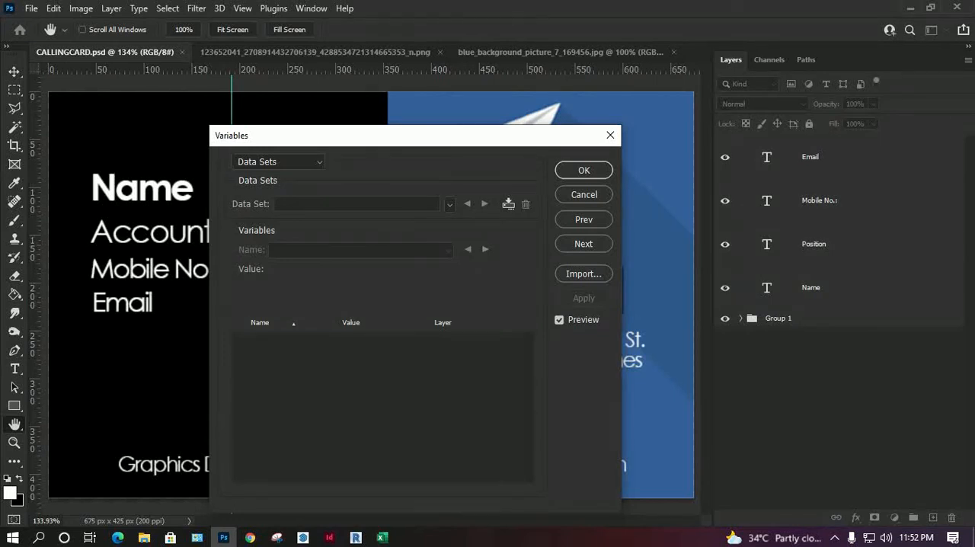
left_click(583, 194)
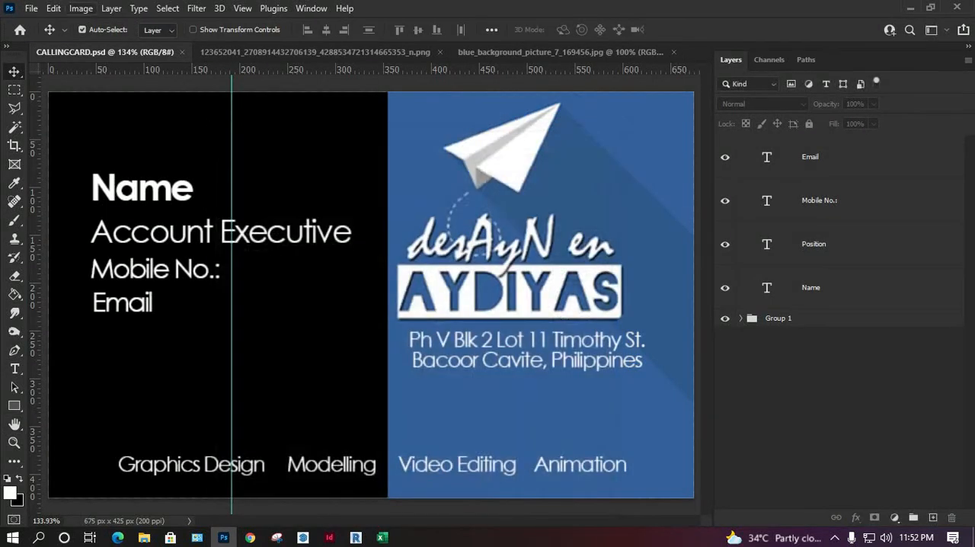
Step: Define a text replacement variable named Email for the Email layer, checking the name against the Email heading in the Excel Businesscard workbook
left_click(81, 8)
mouse_move(152, 252)
left_click(237, 252)
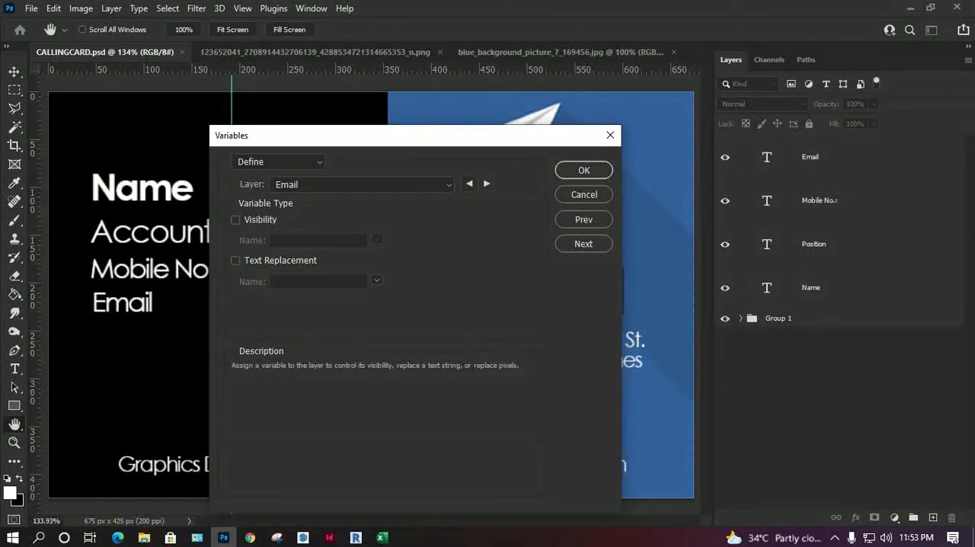
left_click(236, 261)
left_click_drag(333, 282, 263, 282)
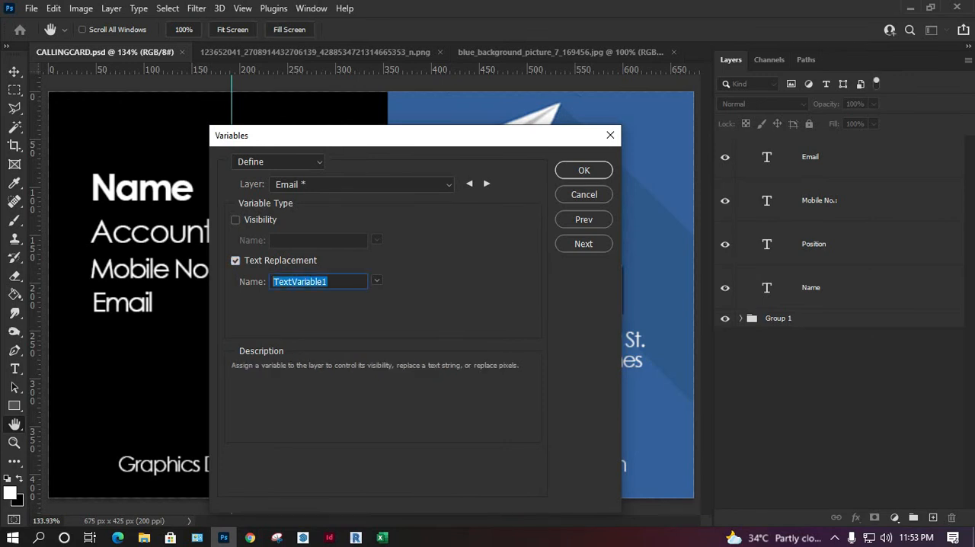
type("Email")
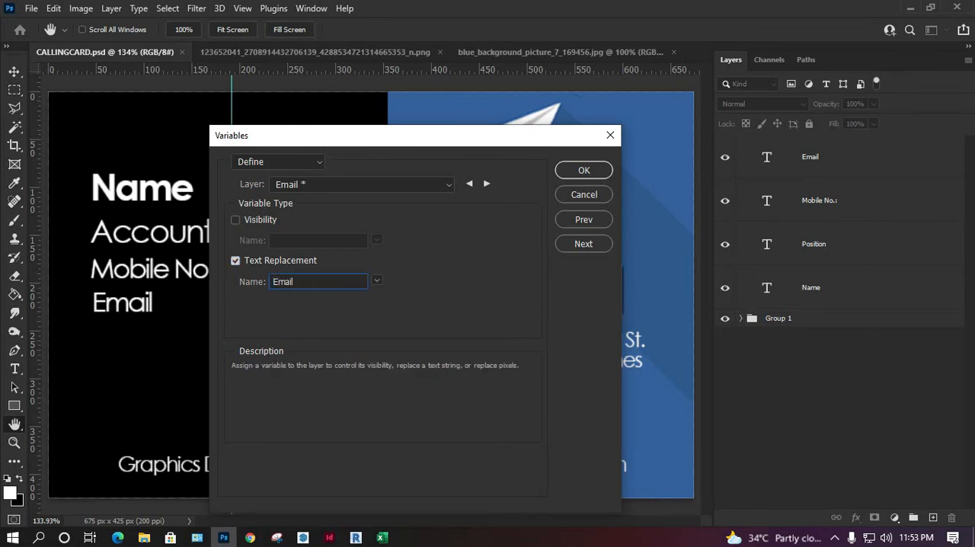
left_click(382, 537)
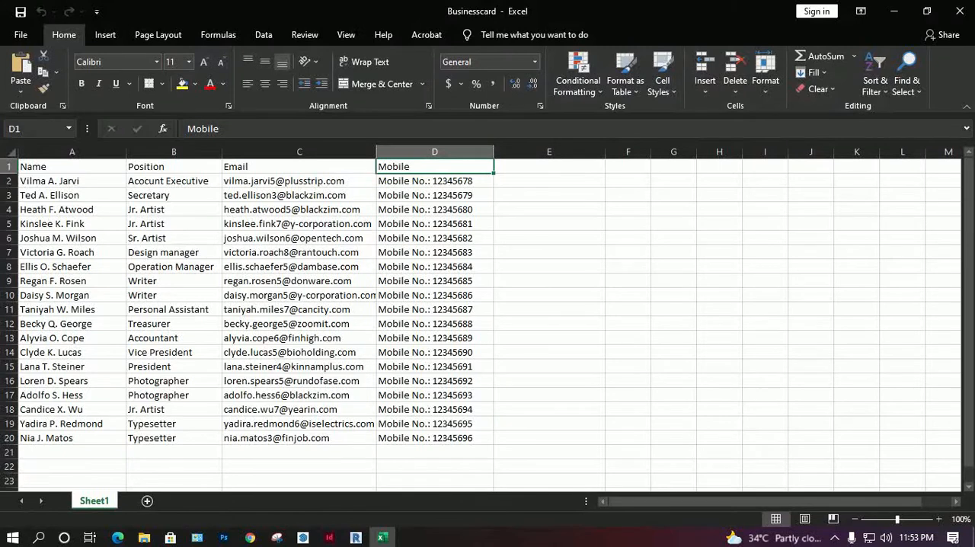
double_click(266, 166)
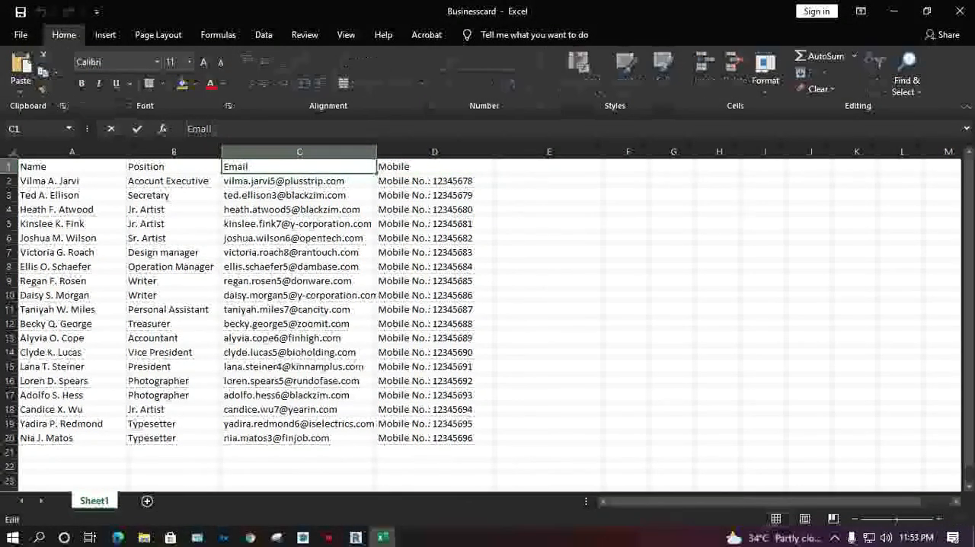
left_click(894, 11)
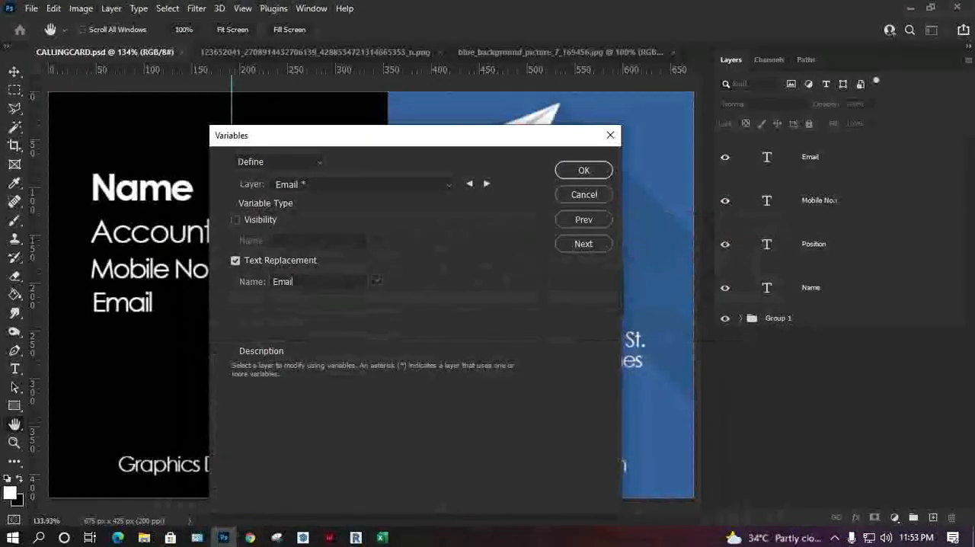
left_click(343, 281)
Step: Enable text replacement for the Mobile No.: layer and name its variable Mobile, copying the heading from the Businesscard workbook in Excel
left_click(486, 184)
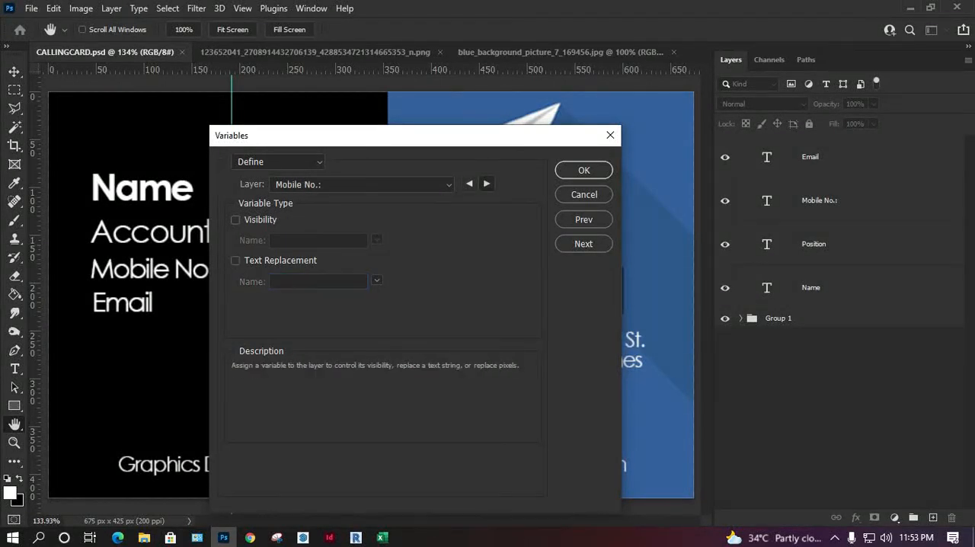
left_click(236, 260)
left_click(382, 537)
left_click(426, 167)
left_click_drag(221, 129, 187, 128)
key("ctrl+c")
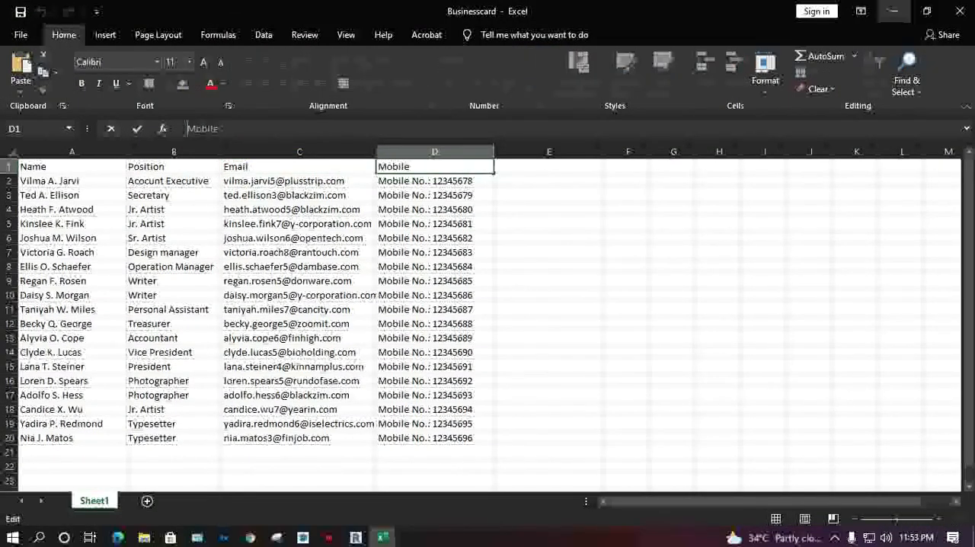
left_click(894, 10)
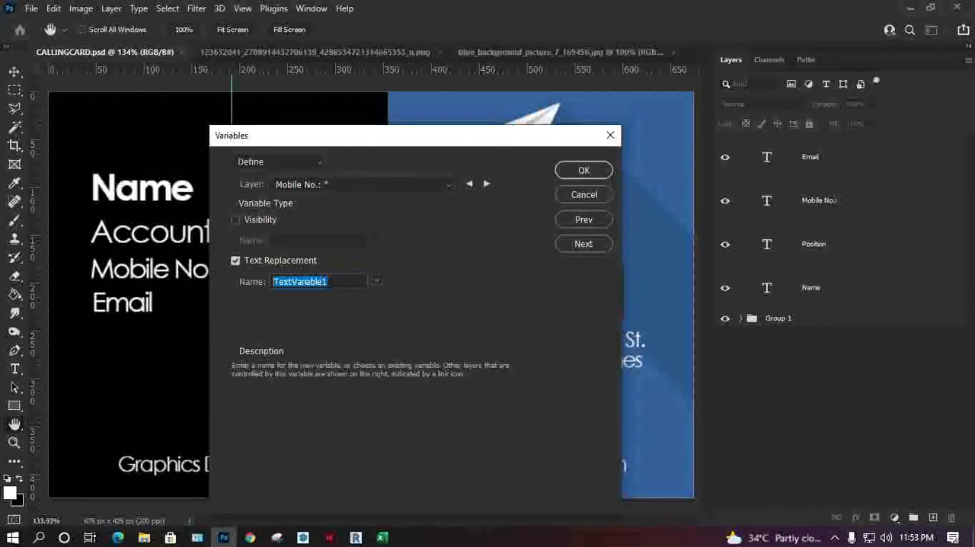
key("ctrl+v")
Step: Define text replacement variables named Position and Name for the matching layers, checking the Position heading in the Excel workbook
left_click(486, 184)
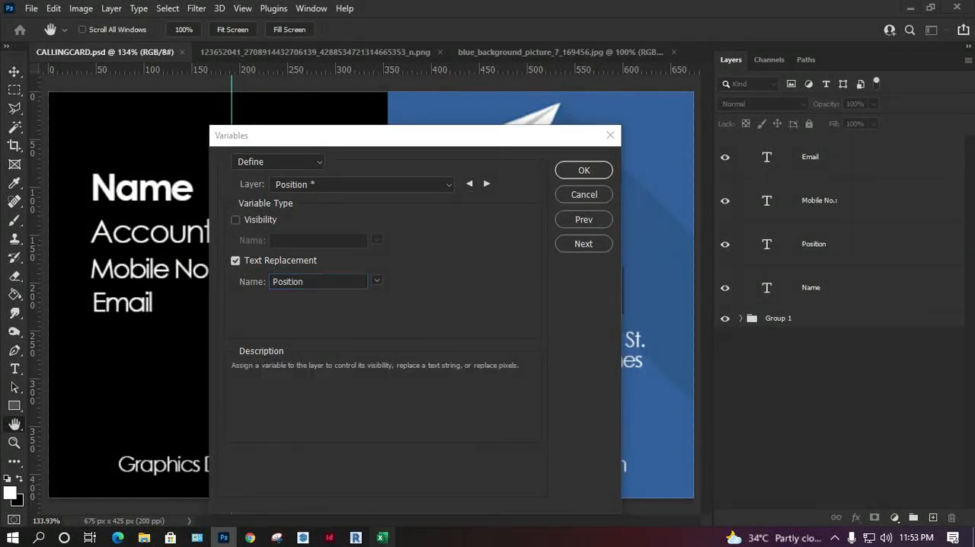
left_click(382, 537)
left_click(173, 167)
left_click_drag(226, 128, 186, 129)
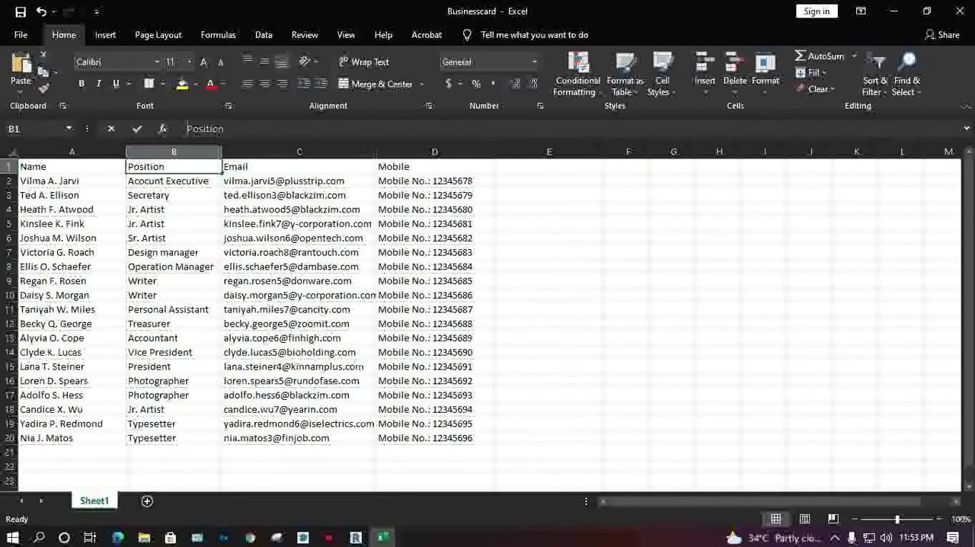
left_click(893, 12)
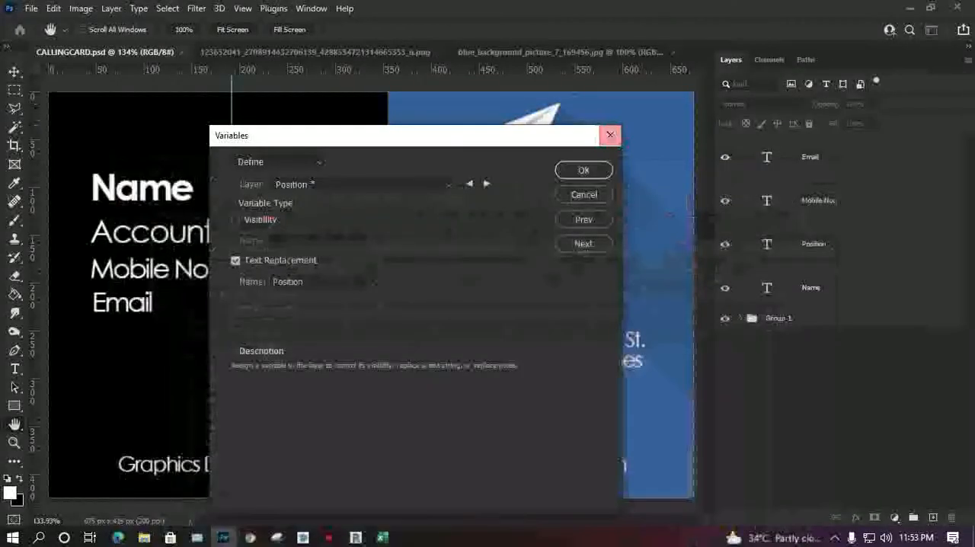
left_click(487, 184)
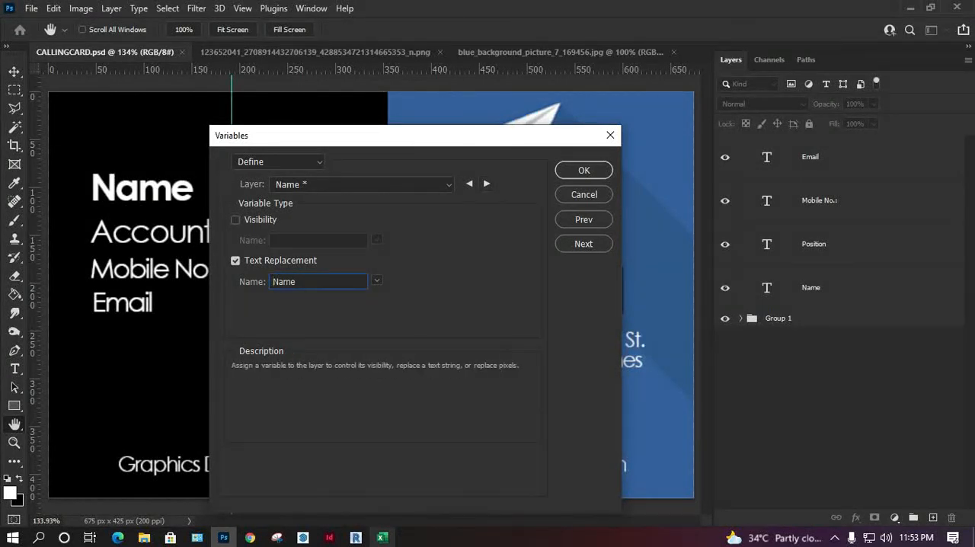
Step: Switch to Excel and save the Businesscard workbook as a CSV (Comma delimited) file in the ID Card folder
left_click(382, 537)
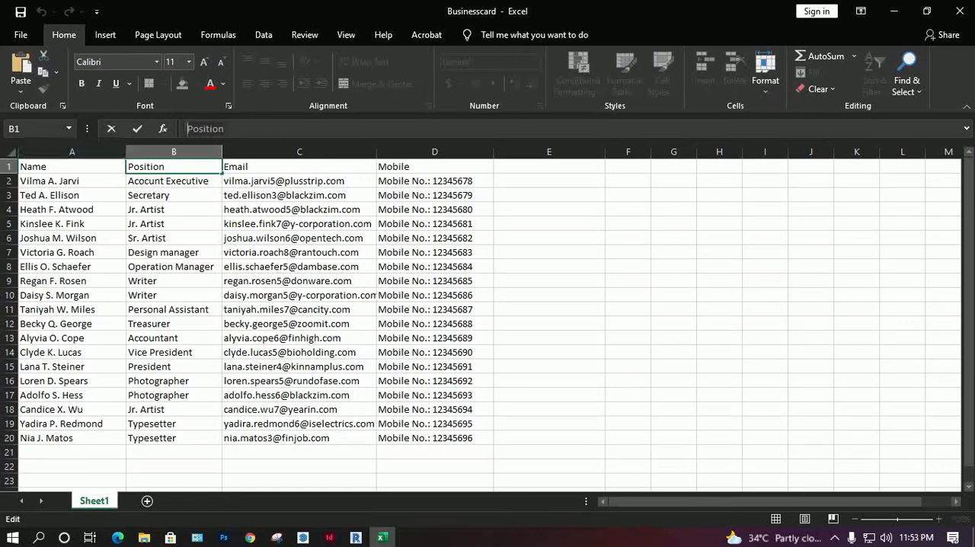
left_click(20, 34)
left_click(46, 227)
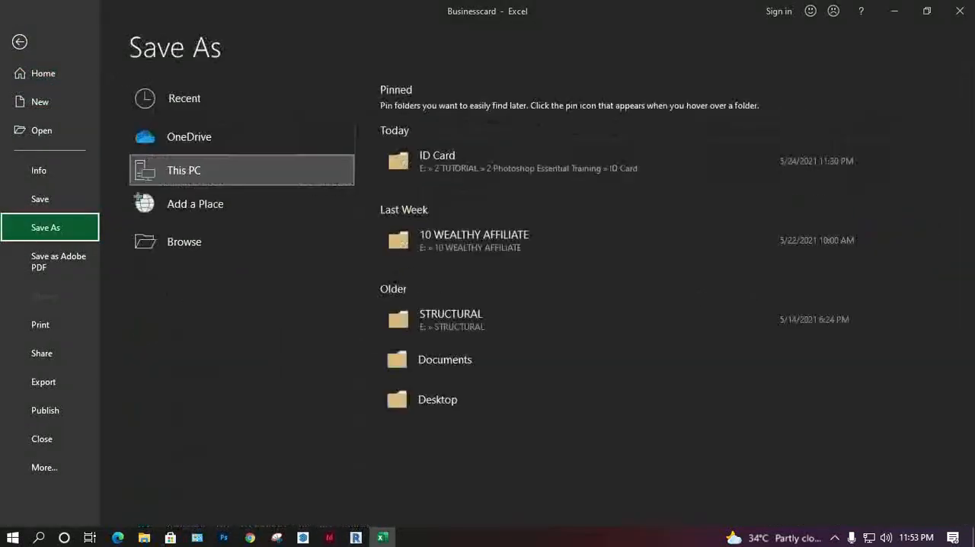
left_click(528, 162)
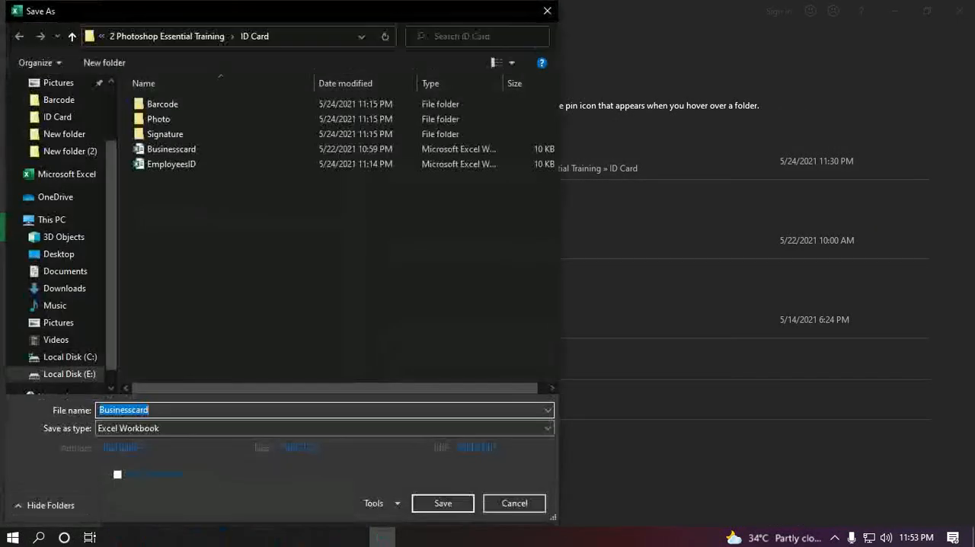
left_click(325, 428)
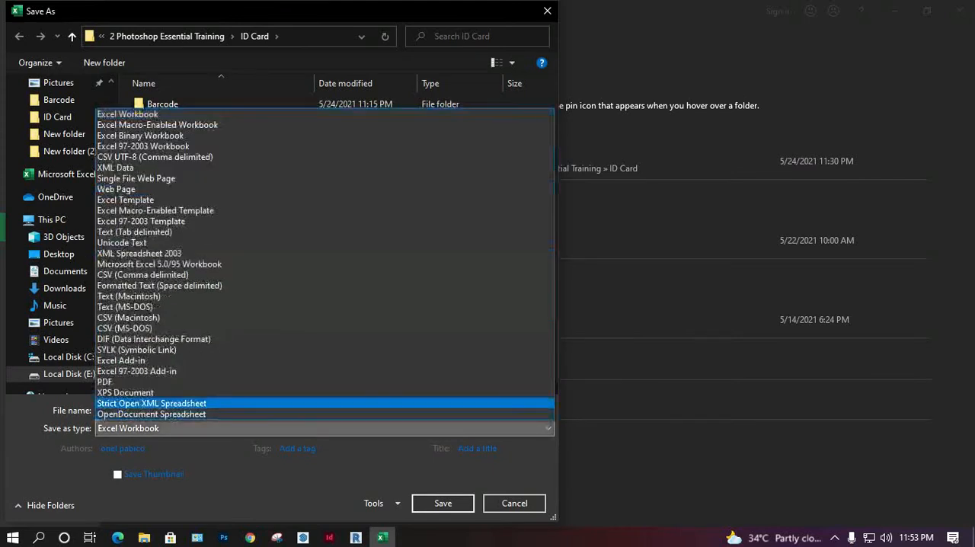
key("Up")
key("Up")
key("Up")
key("Up")
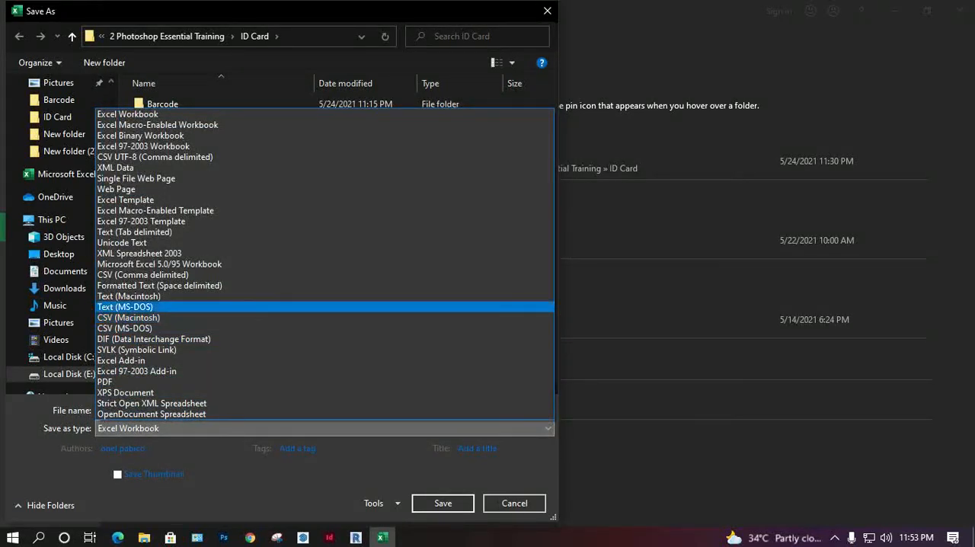
key("Return")
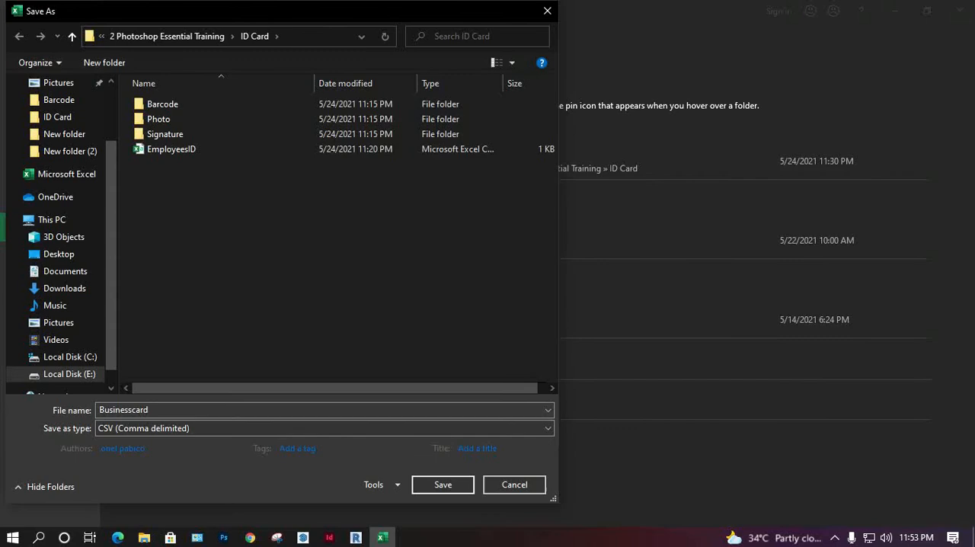
key("Return")
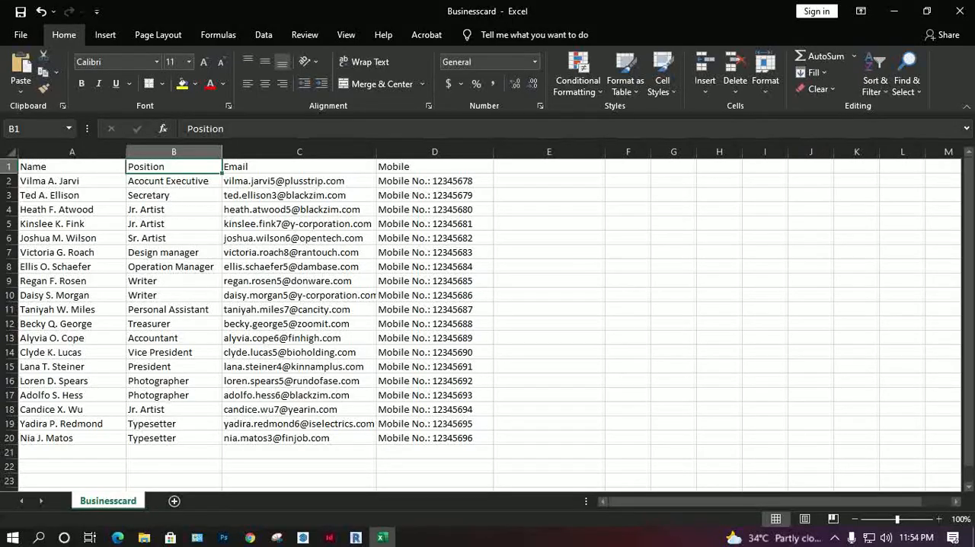
Step: Return to Photoshop and try to import the Businesscard CSV file from the ID Card folder as the variables' data set
left_click(223, 537)
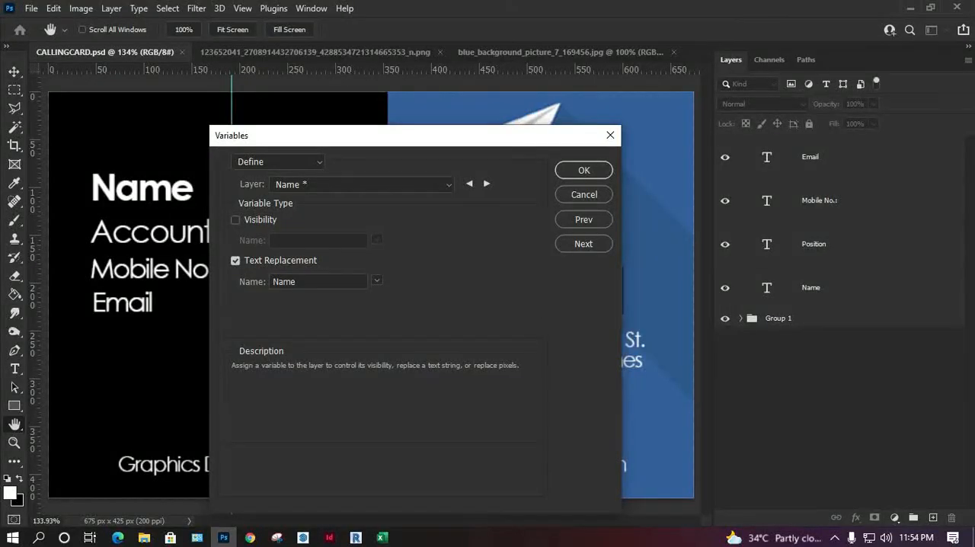
left_click(583, 243)
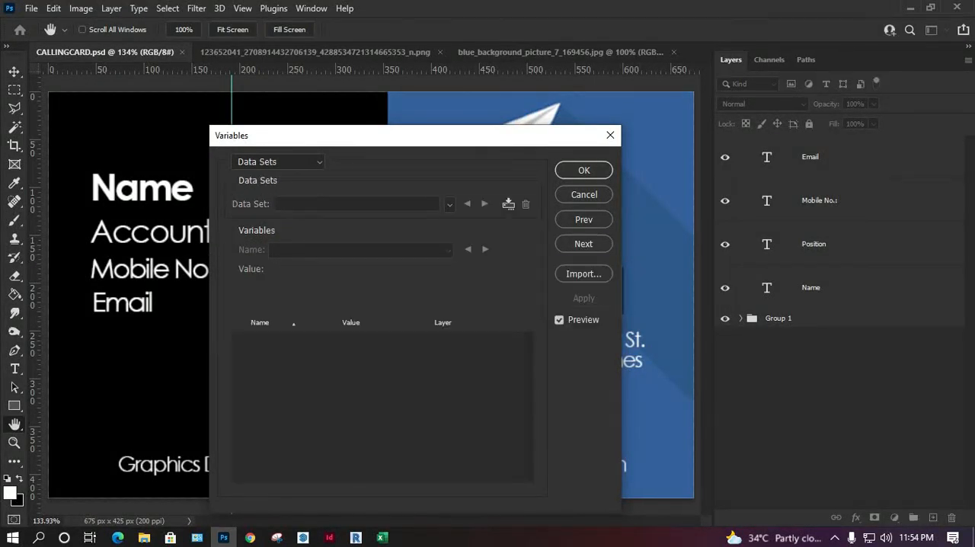
left_click(584, 273)
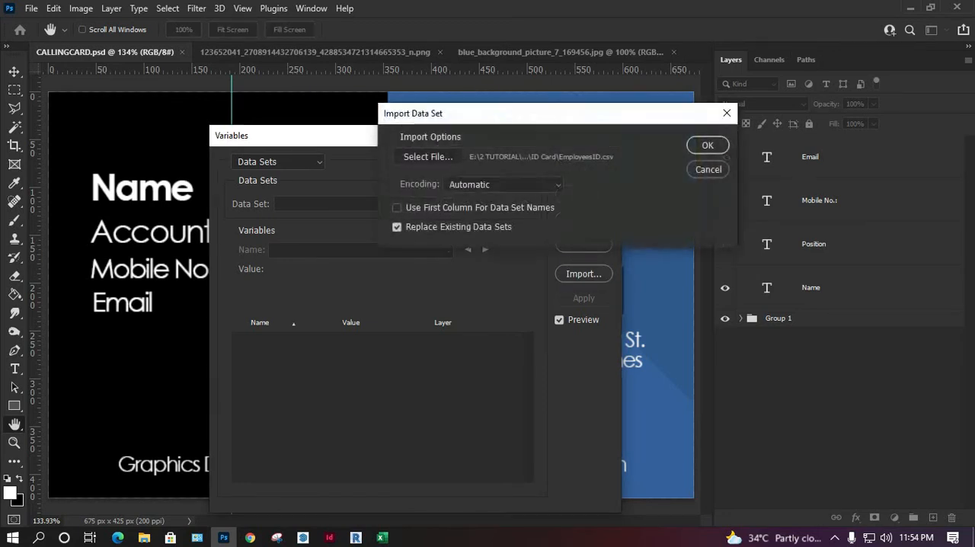
left_click(427, 156)
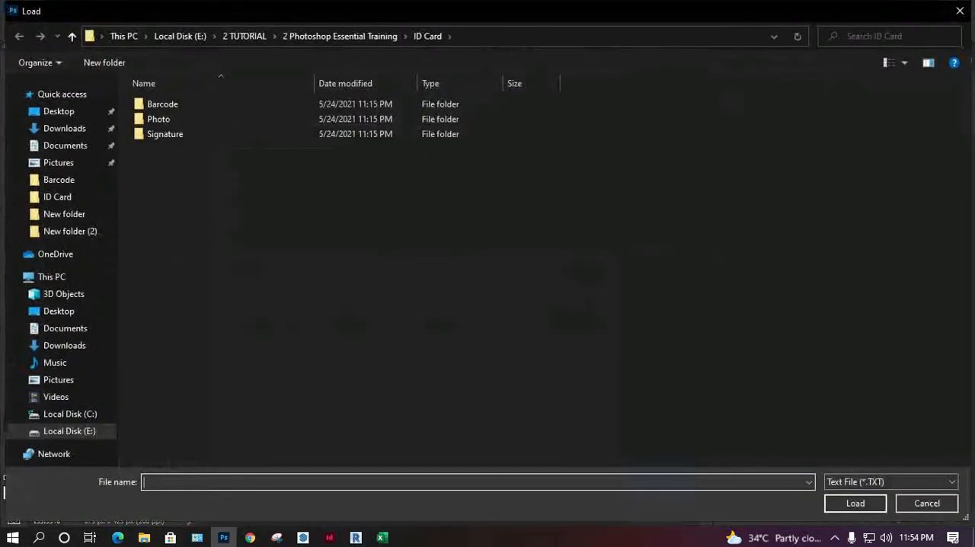
left_click(890, 481)
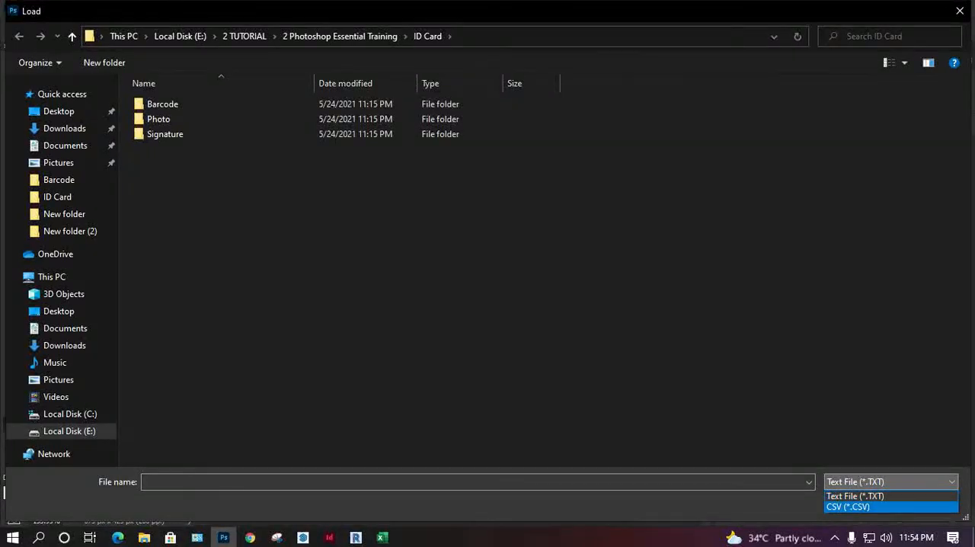
left_click(852, 507)
double_click(172, 149)
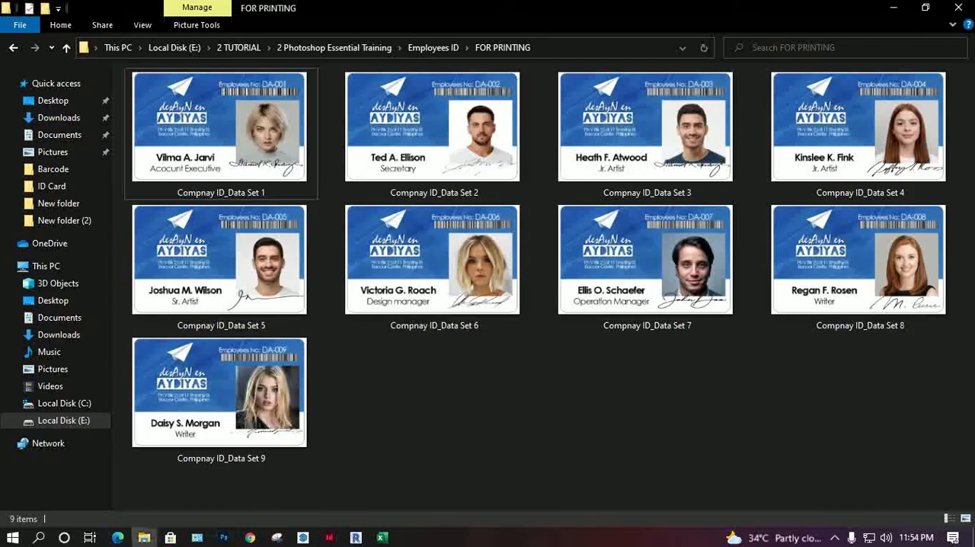
Step: Close the Businesscard file in Excel, return to Photoshop and try to import the data set from EmployeesID.csv
left_click(381, 537)
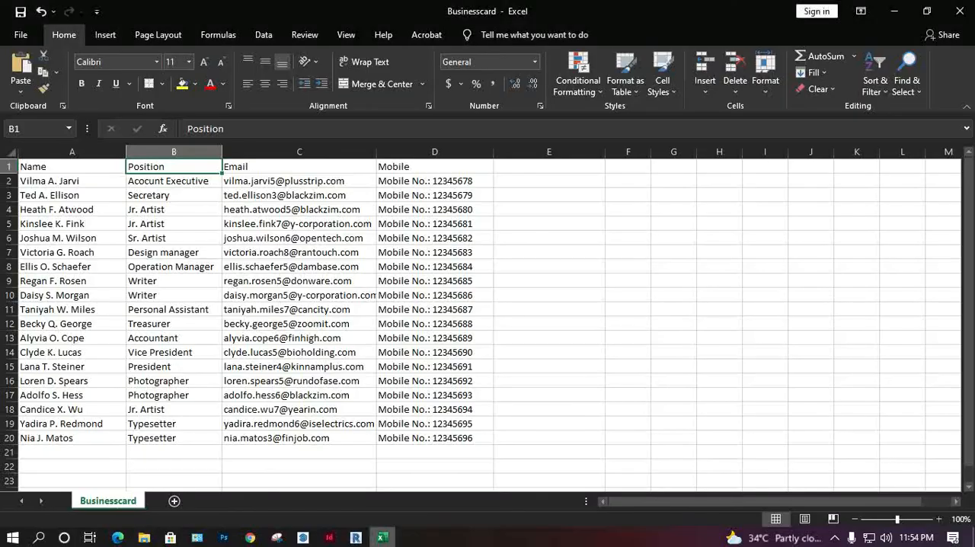
left_click(958, 10)
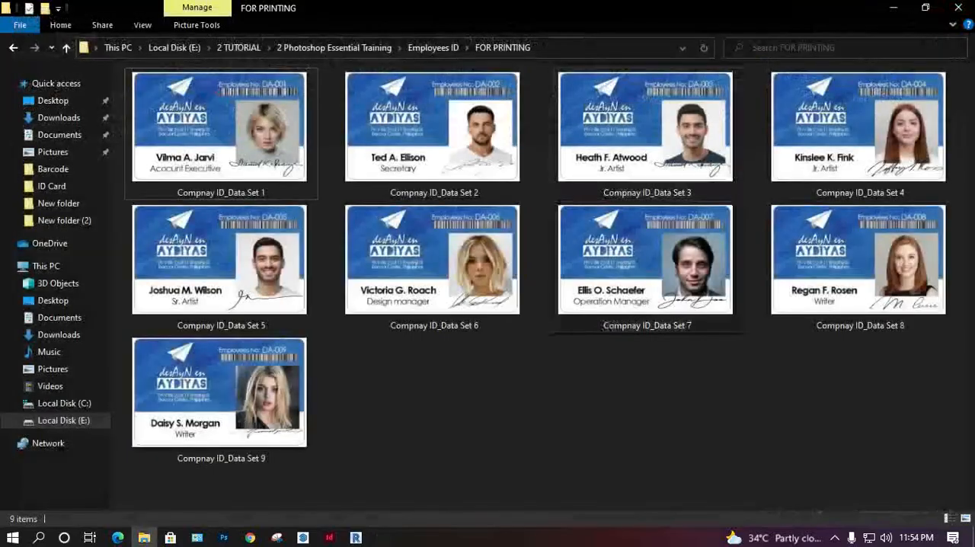
left_click(892, 8)
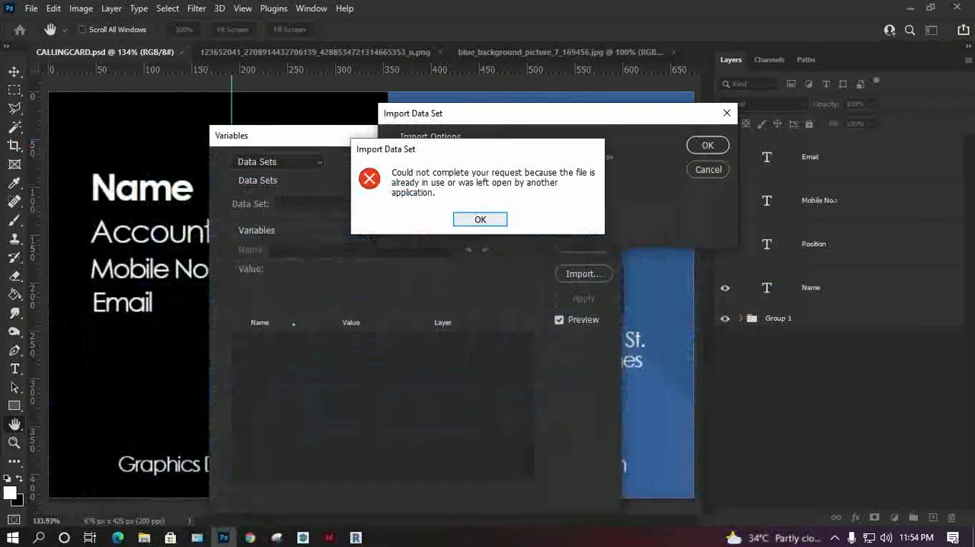
left_click(465, 219)
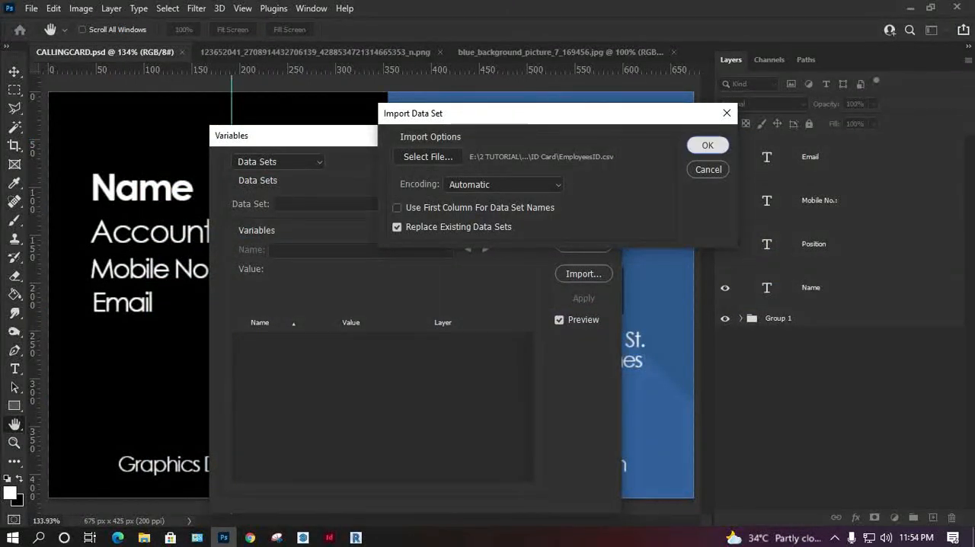
left_click(707, 145)
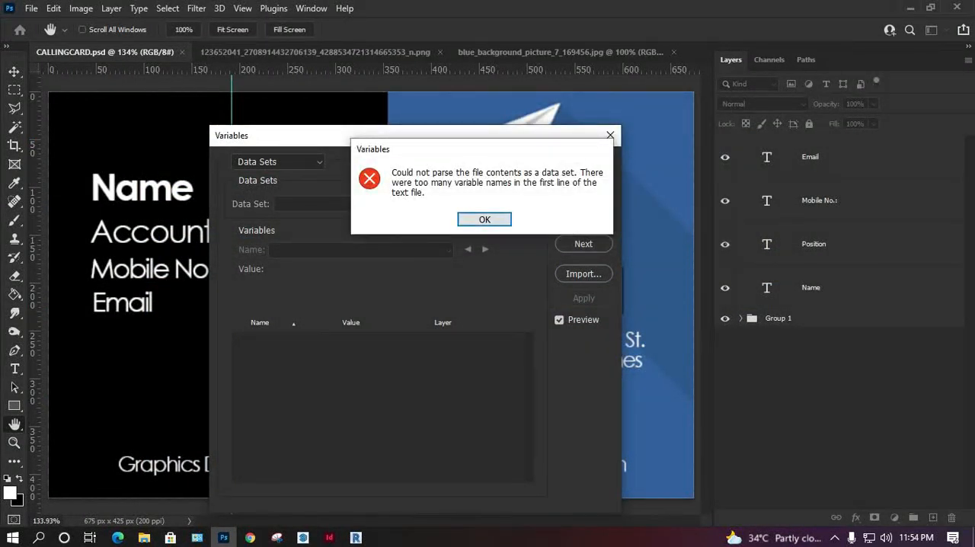
Step: Return to the variable definitions and define a text replacement variable named Email for the Email layer
left_click(484, 220)
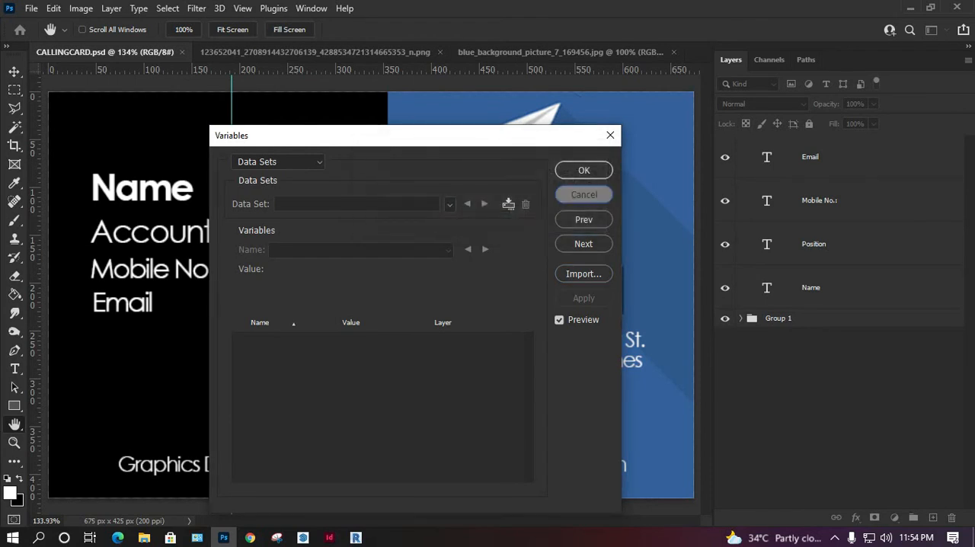
left_click(583, 194)
left_click(80, 8)
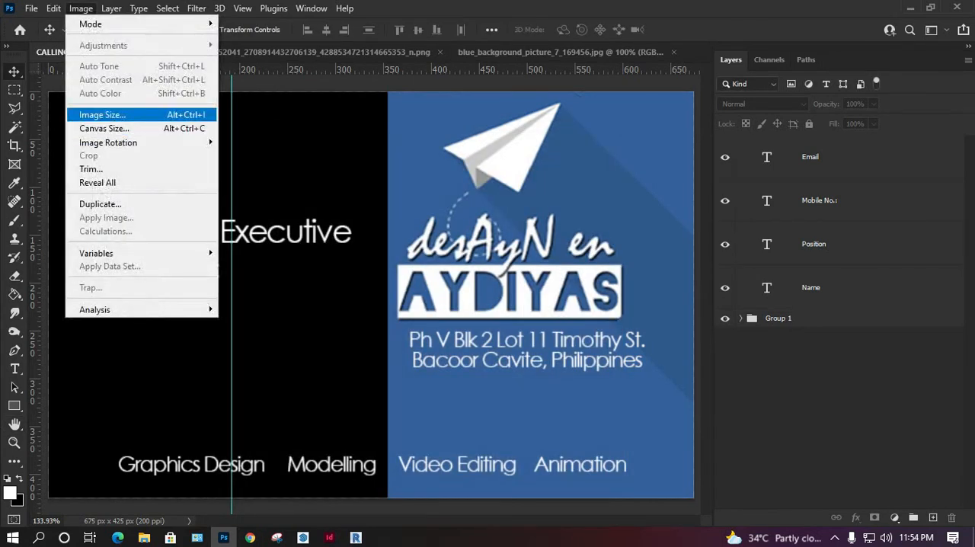
mouse_move(137, 252)
left_click(248, 266)
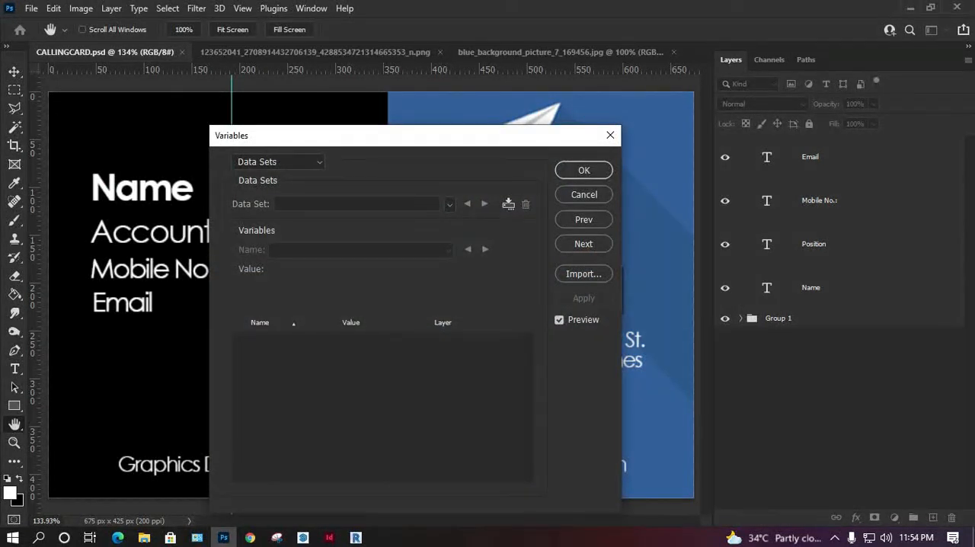
left_click(583, 219)
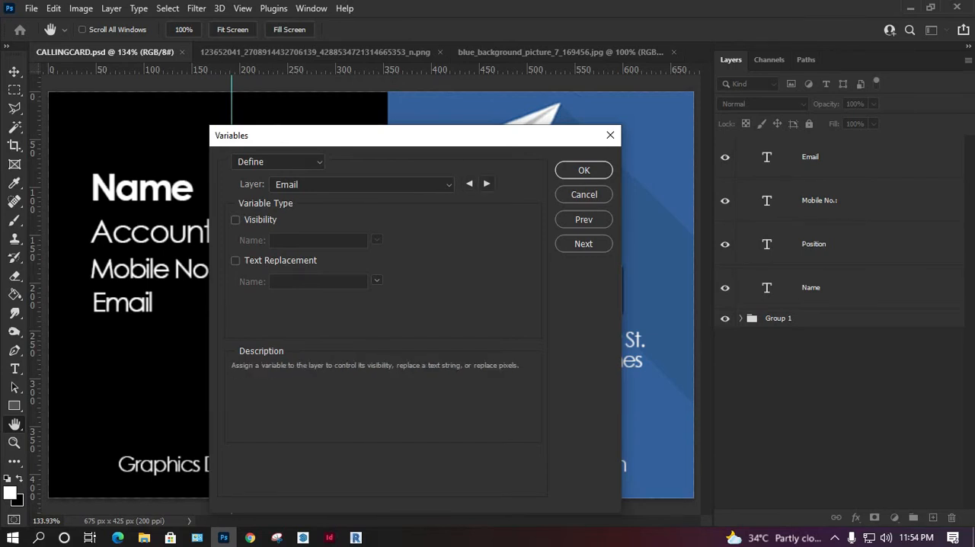
left_click(469, 183)
left_click(486, 184)
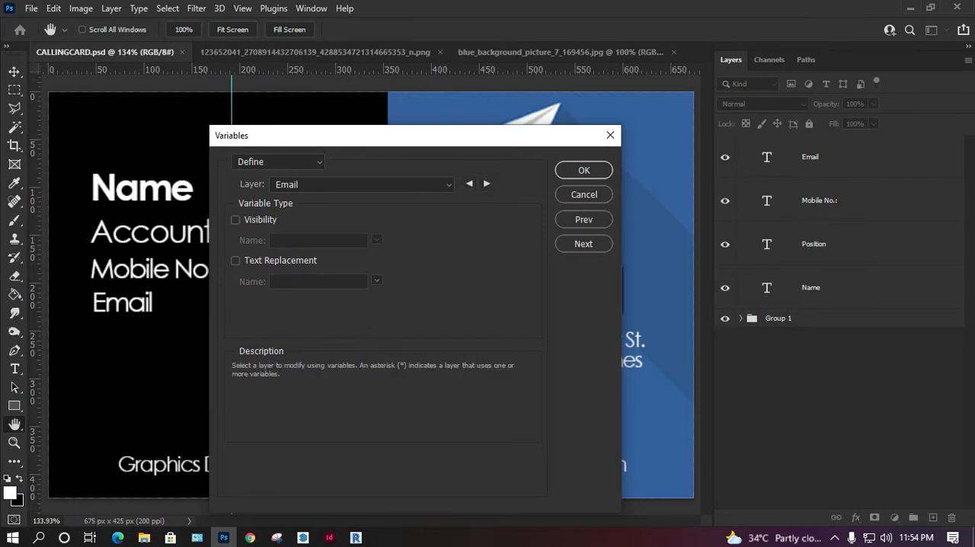
left_click(235, 260)
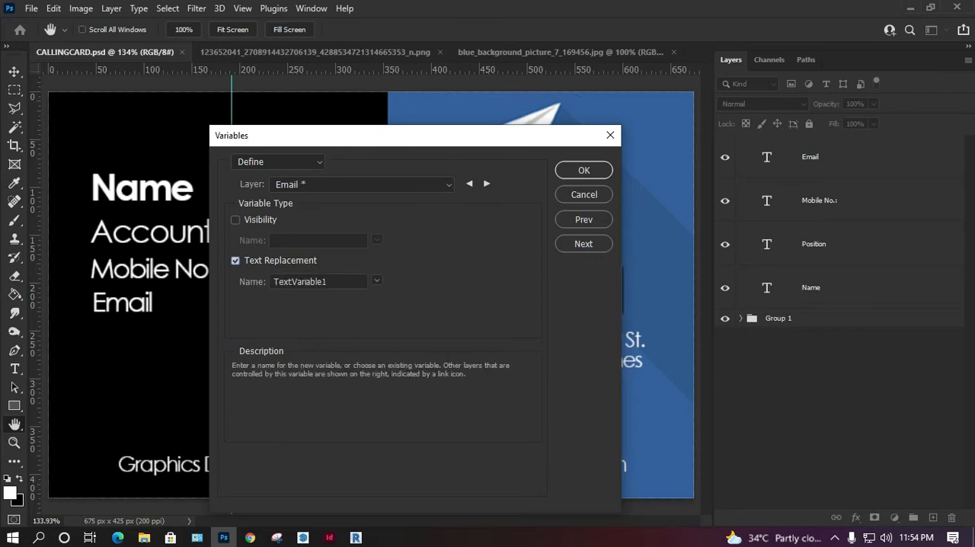
type("Email")
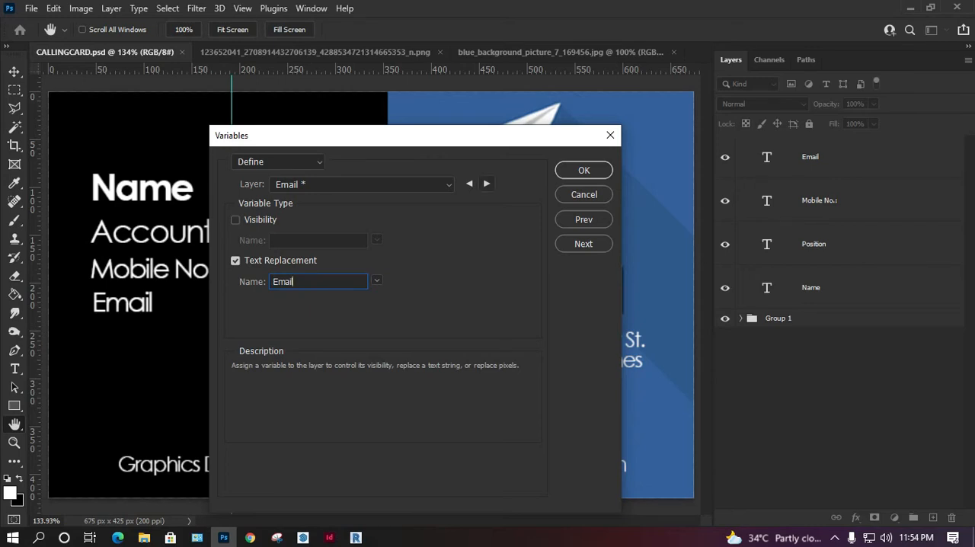
Step: Define text replacement variables named Mobile, Position and Name for the Mobile No.:, Position and Name layers, and accept the definitions
left_click(487, 183)
left_click(235, 260)
double_click(302, 282)
type("Mobile")
left_click(486, 183)
left_click(487, 183)
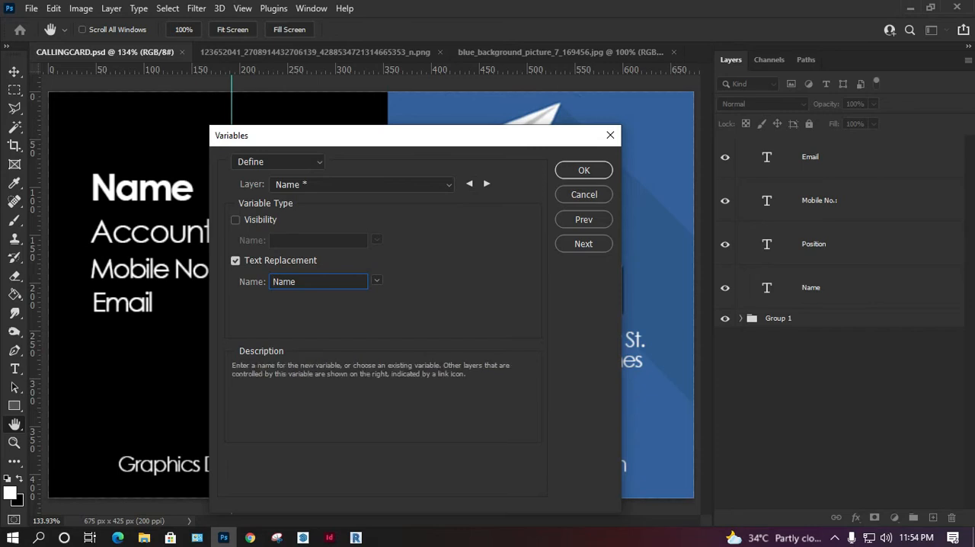
left_click(487, 184)
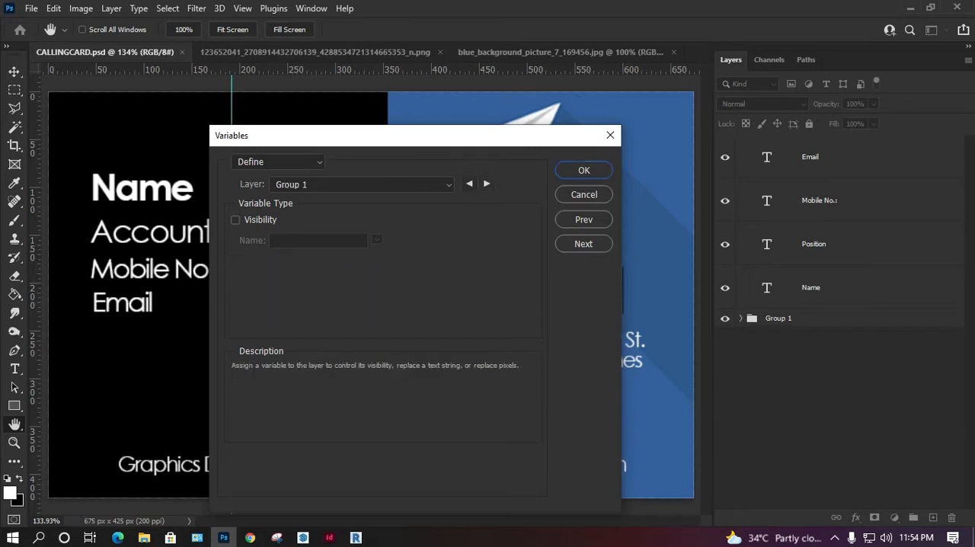
left_click(469, 184)
left_click(584, 170)
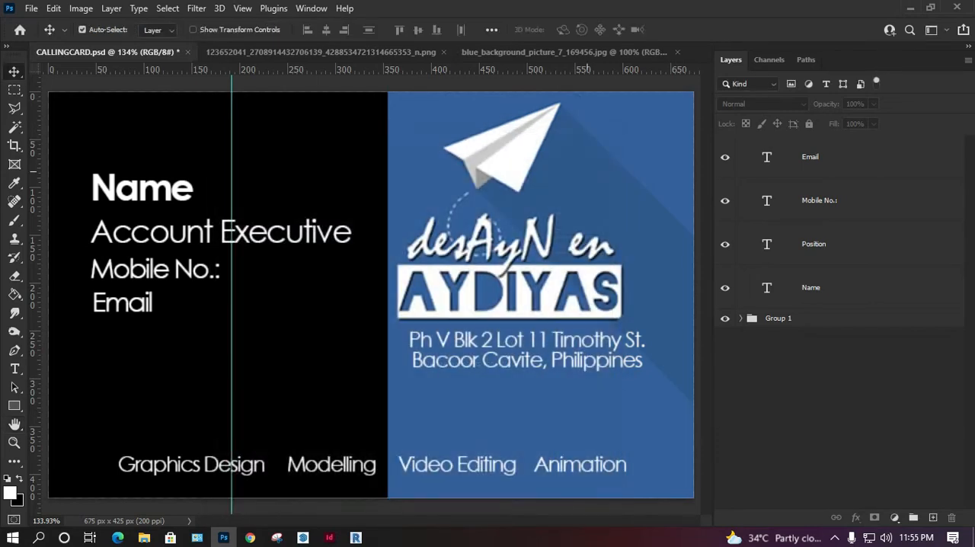
left_click(81, 8)
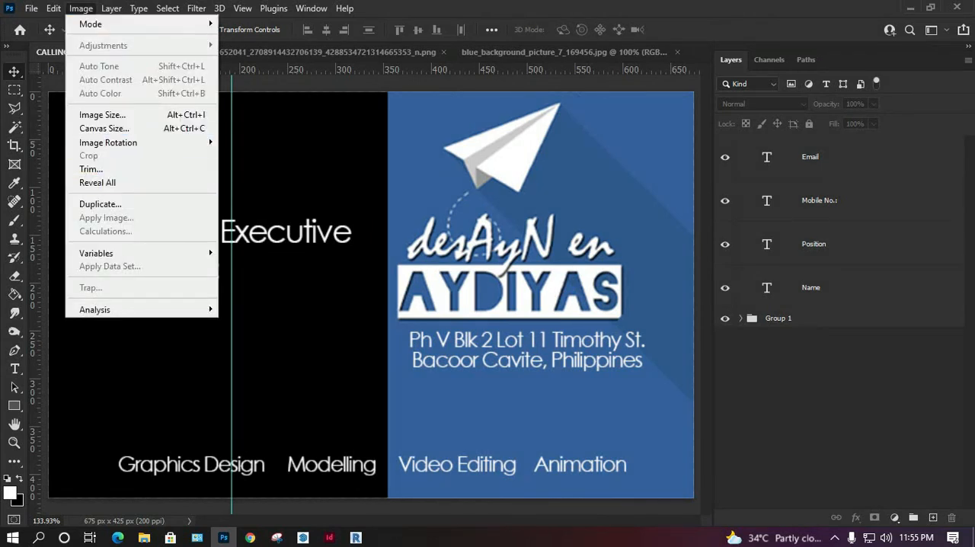
mouse_move(99, 253)
left_click(244, 252)
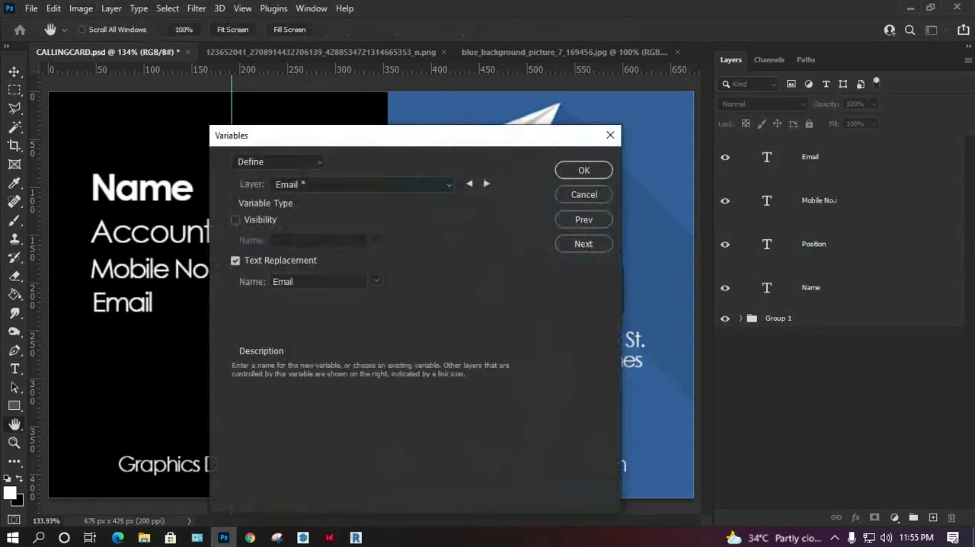
left_click(584, 194)
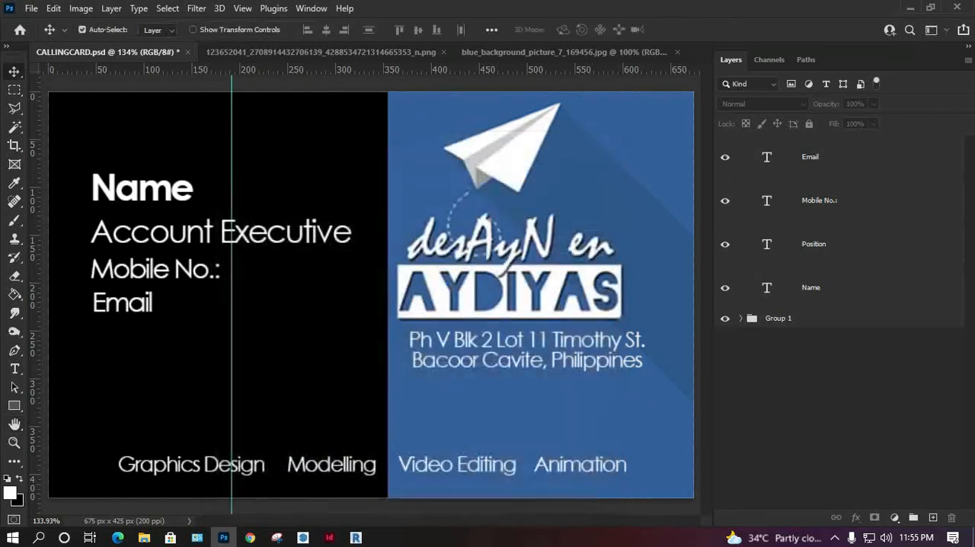
Step: Import Businesscard.csv from the ID Card folder as data sets, replacing existing ones, and move the Variables dialog off the card's contact details
left_click(81, 8)
mouse_move(190, 253)
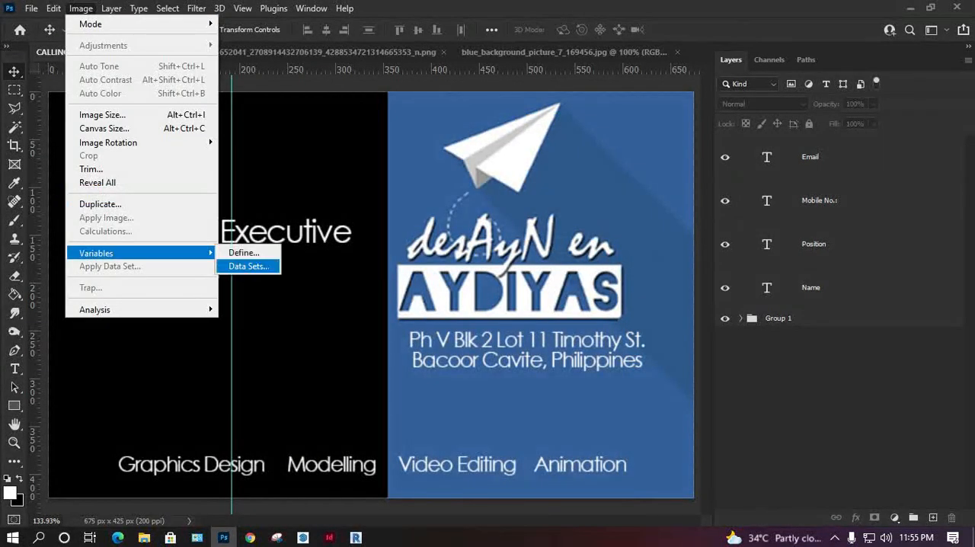
left_click(245, 264)
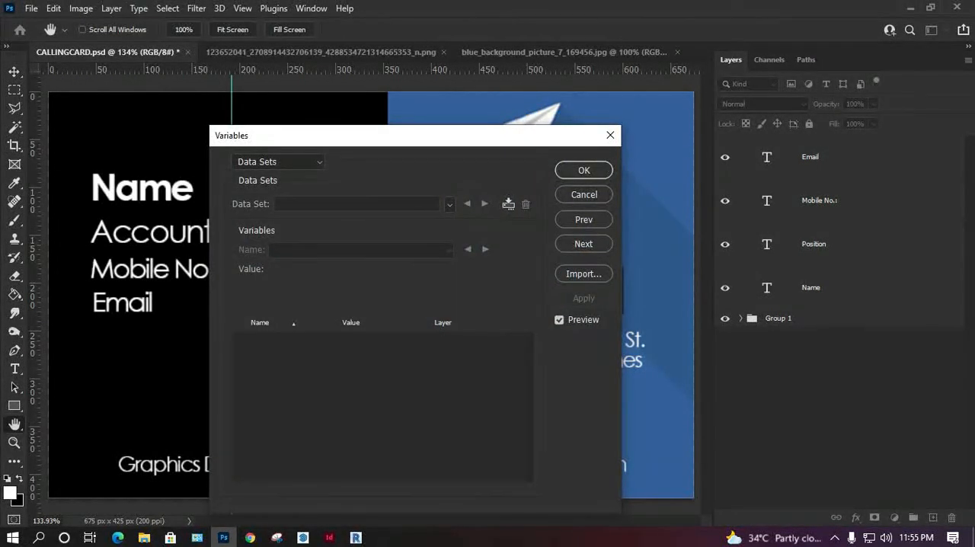
left_click(583, 274)
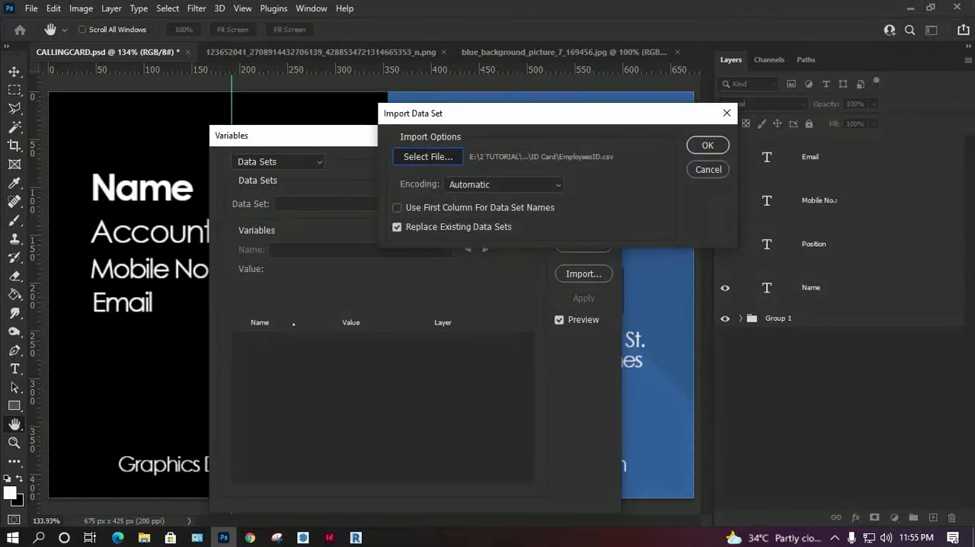
left_click(425, 154)
left_click(889, 482)
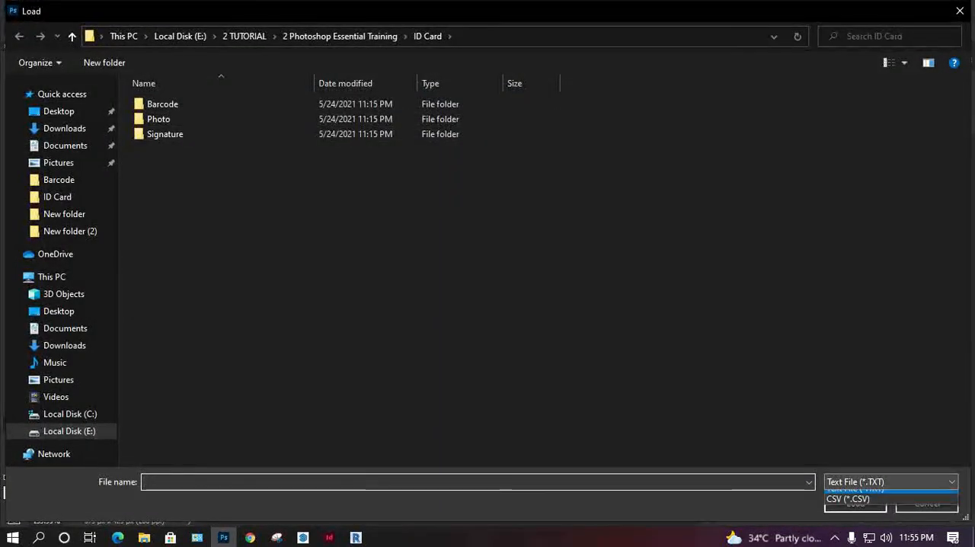
left_click(847, 506)
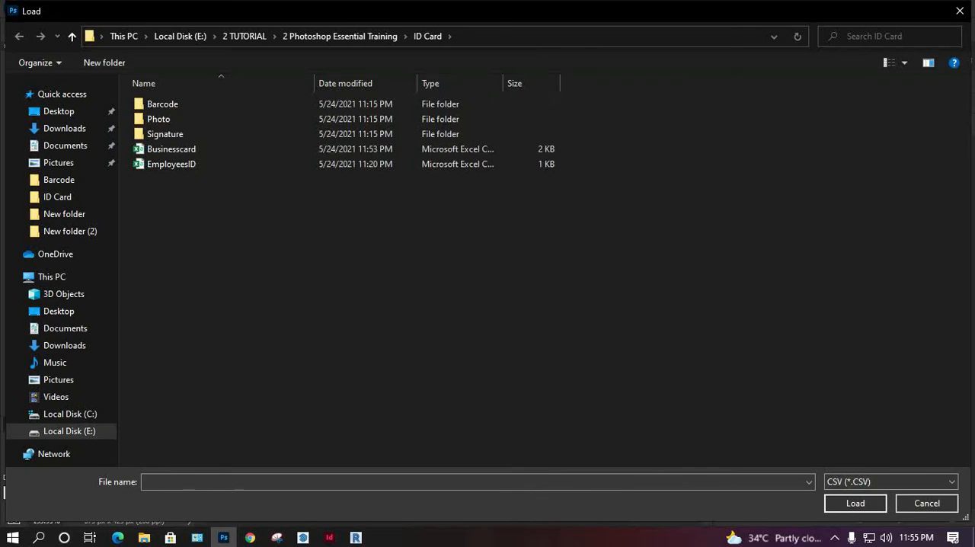
double_click(171, 150)
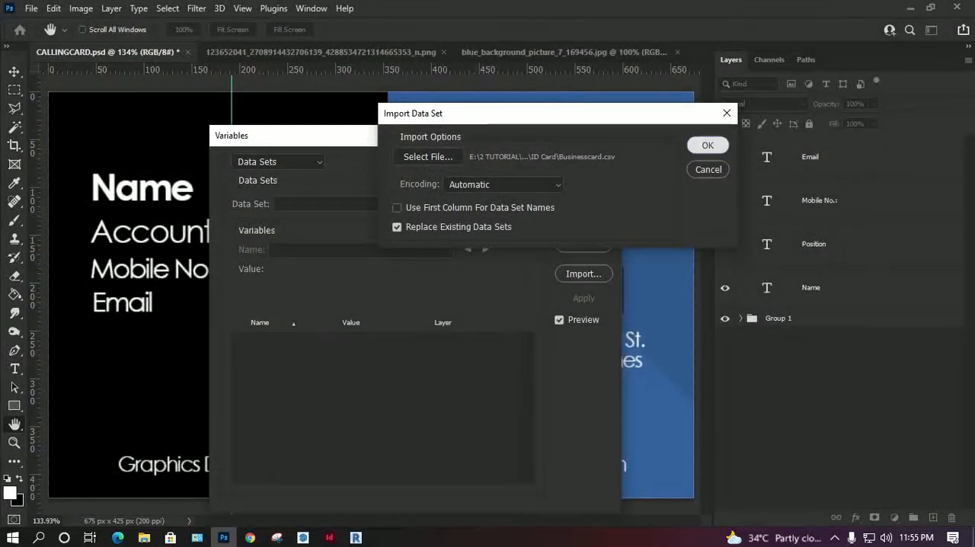
left_click(707, 144)
left_click_drag(343, 135, 635, 43)
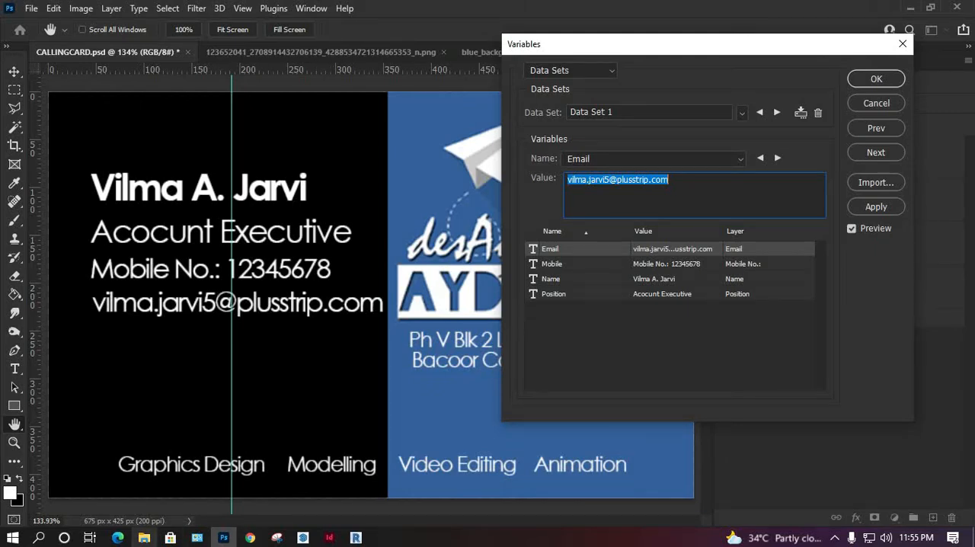
Step: Switch to File Explorer, browse to the ID Card folder in 2 Photoshop Essential Training, and briefly view the EmployeesID worksheet
mouse_move(144, 538)
left_click(144, 476)
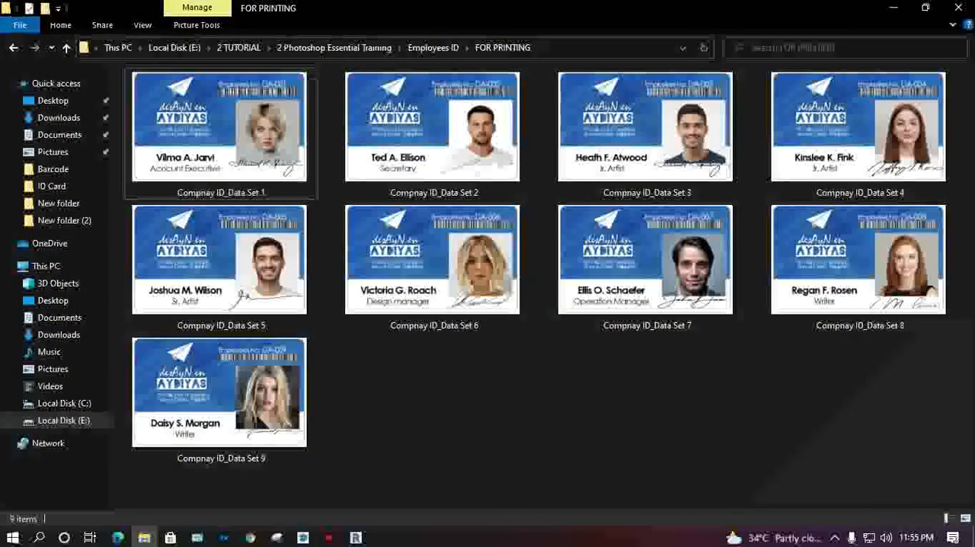
left_click(433, 47)
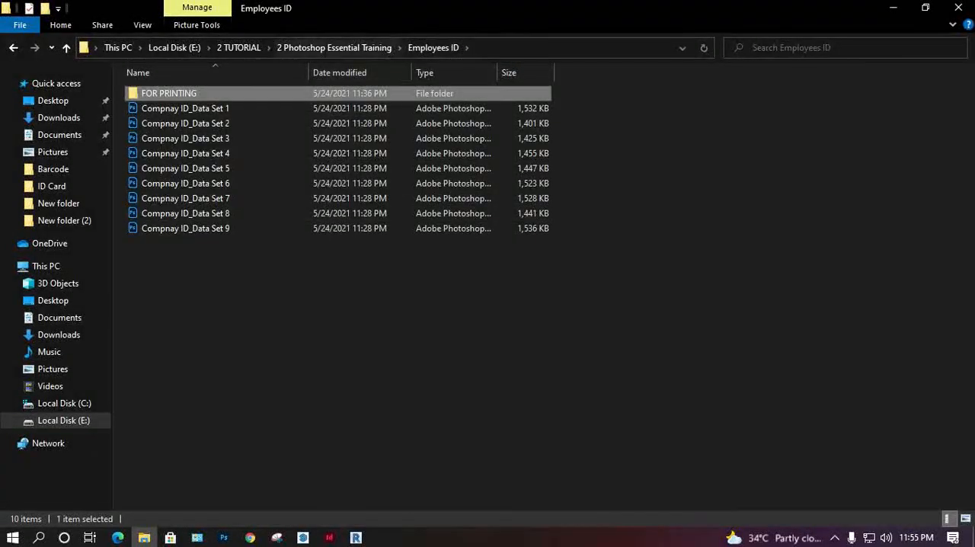
left_click(333, 47)
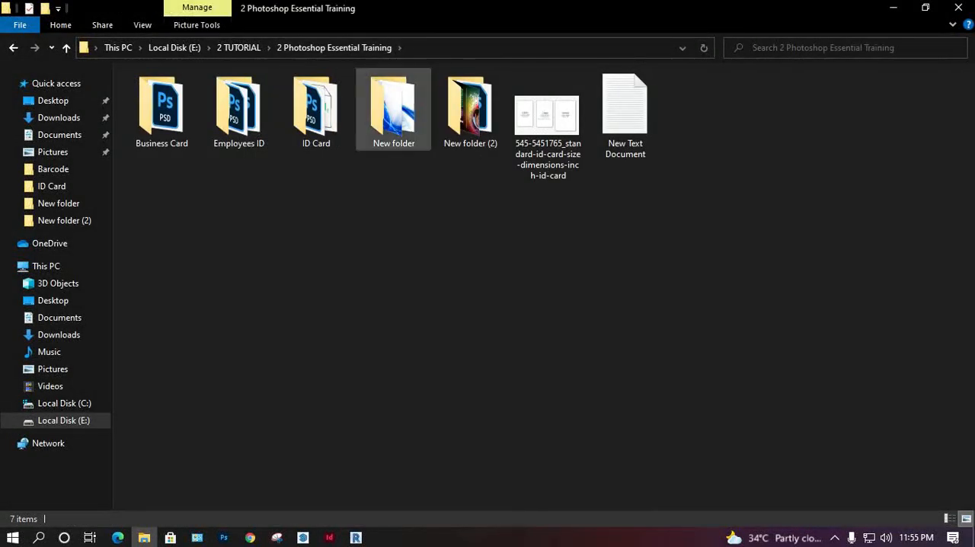
left_click(238, 48)
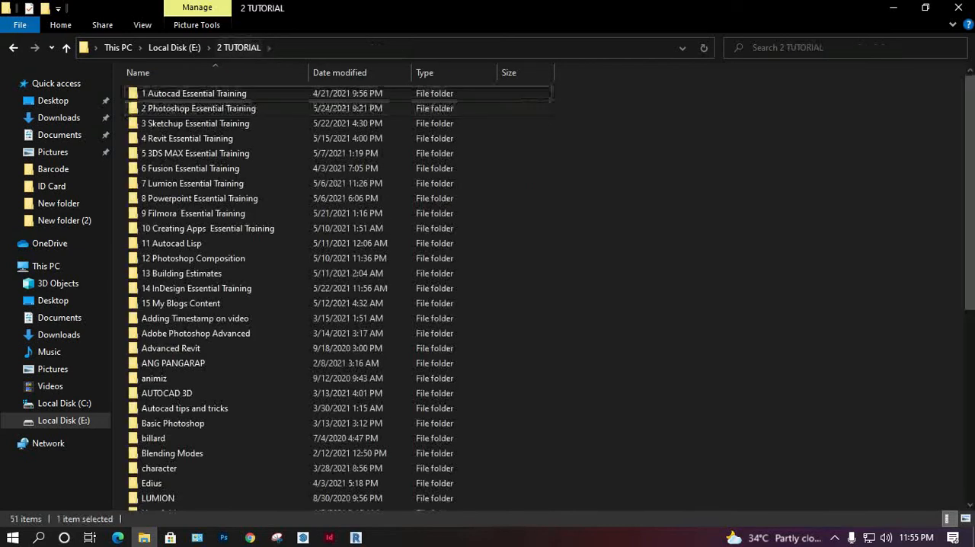
double_click(198, 109)
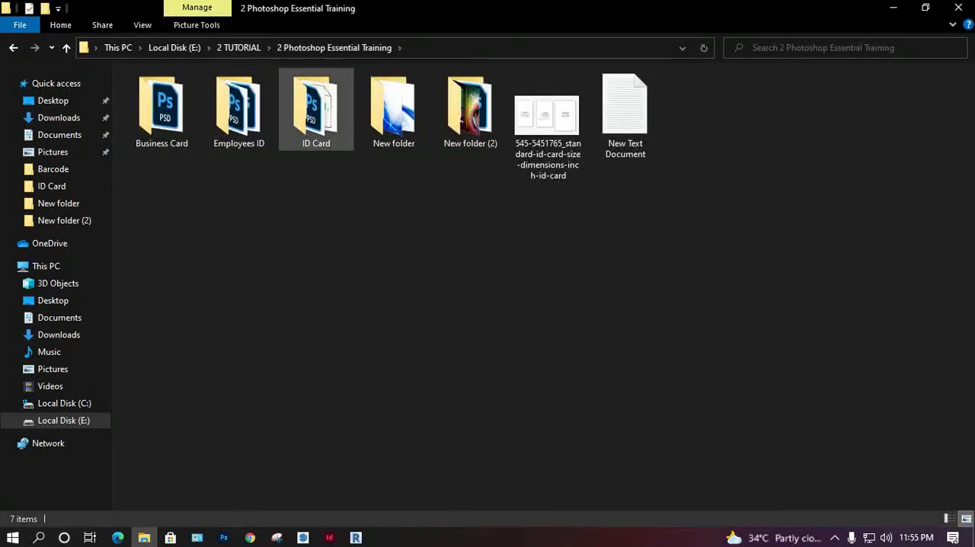
double_click(316, 111)
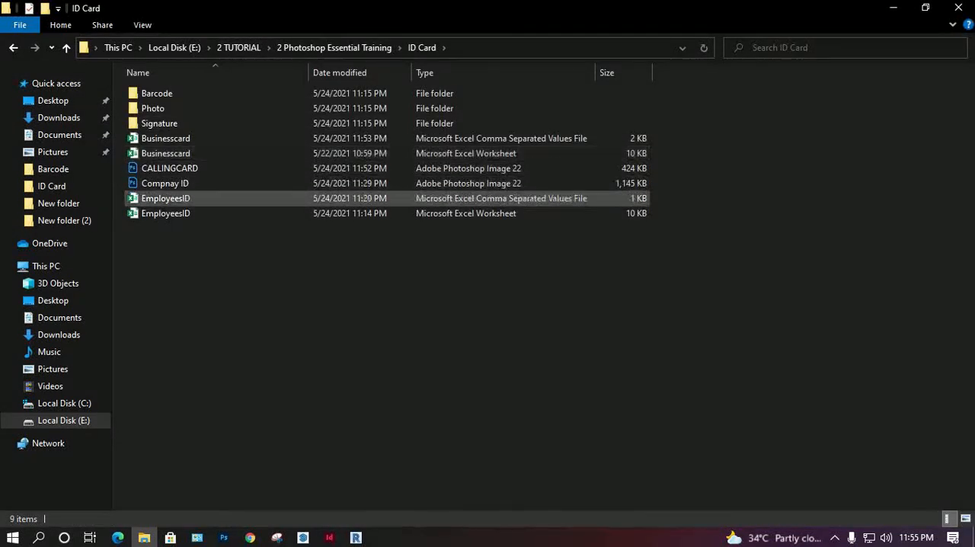
double_click(165, 213)
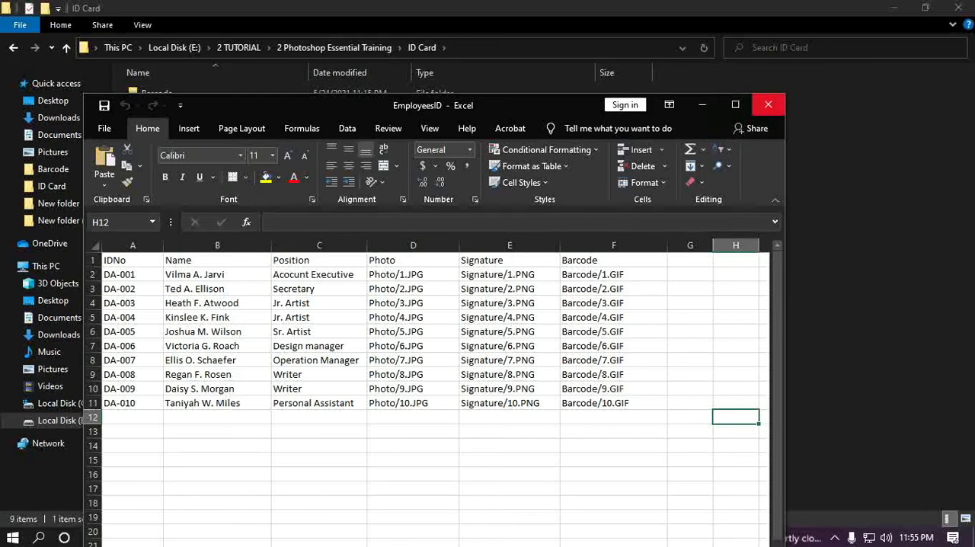
left_click(768, 105)
Step: Open the Businesscard Excel worksheet, widen the Email column, and inspect the email entry in row 10
double_click(165, 153)
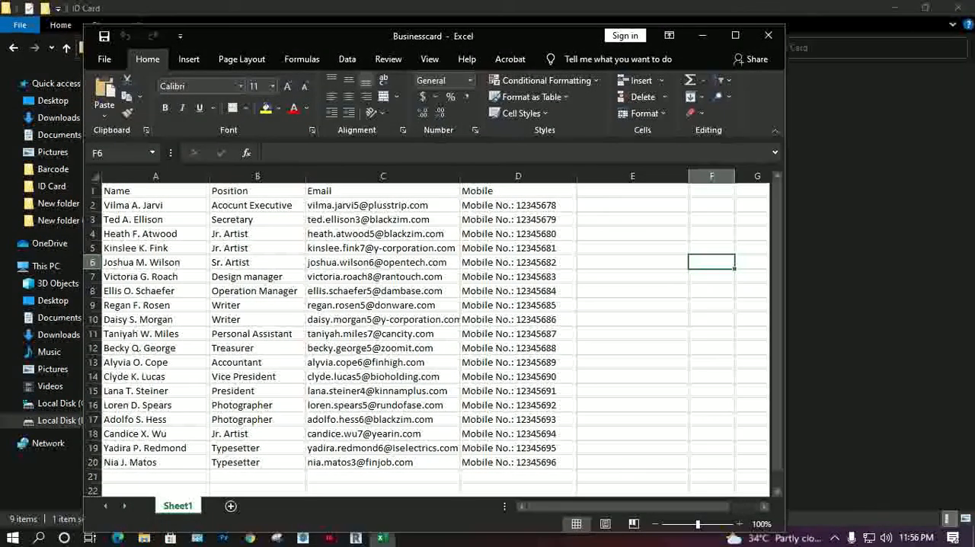
left_click_drag(460, 176, 483, 175)
left_click(411, 319)
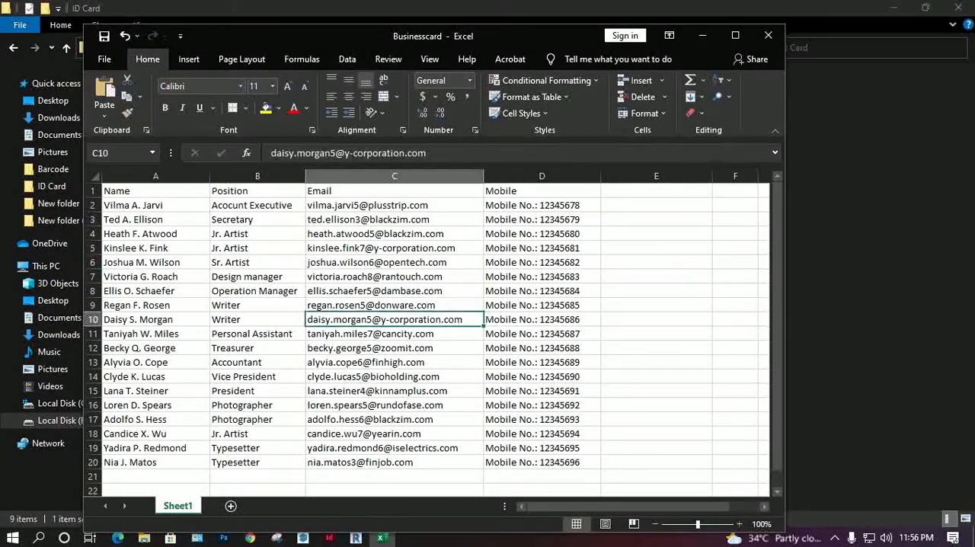
key("F2")
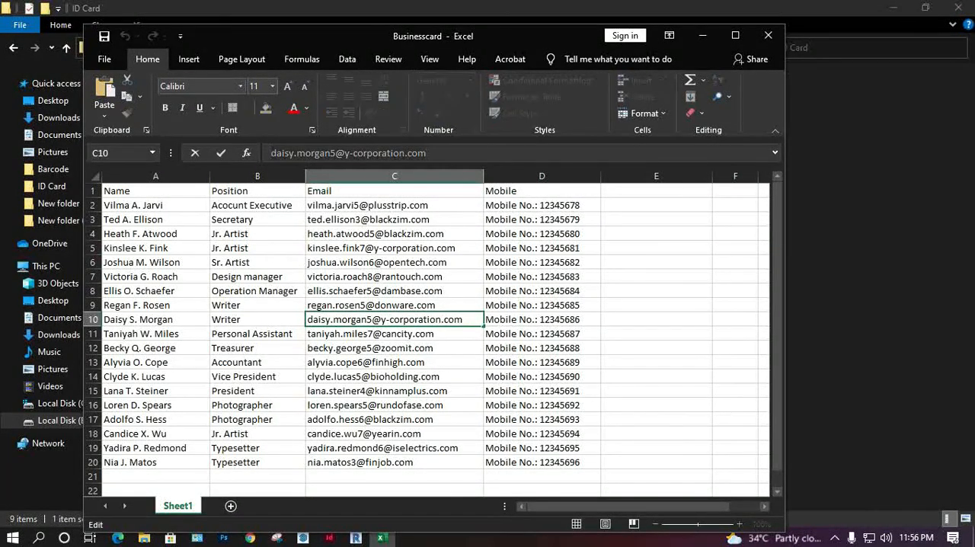
Step: Return to Photoshop and cancel the Variables dialog so the card shows its placeholder text
left_click(702, 35)
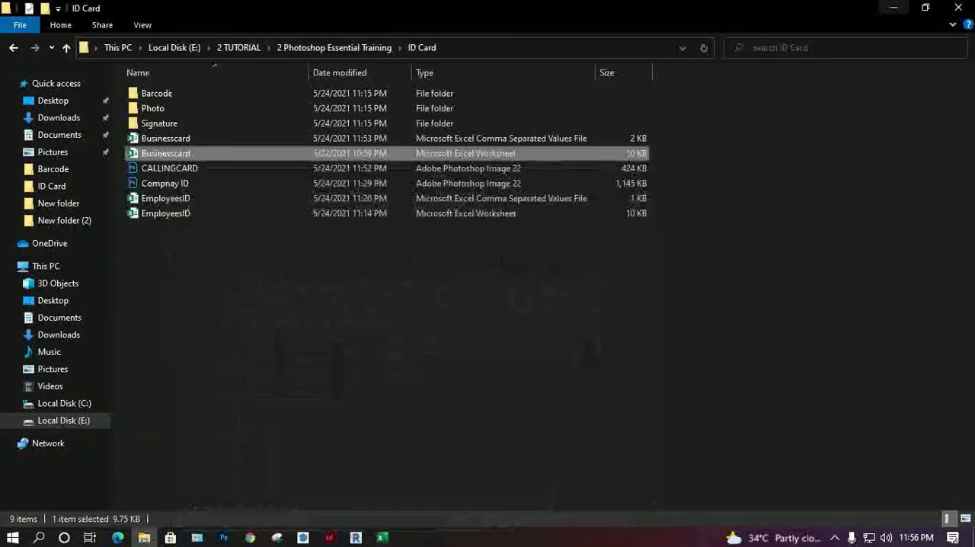
left_click(892, 8)
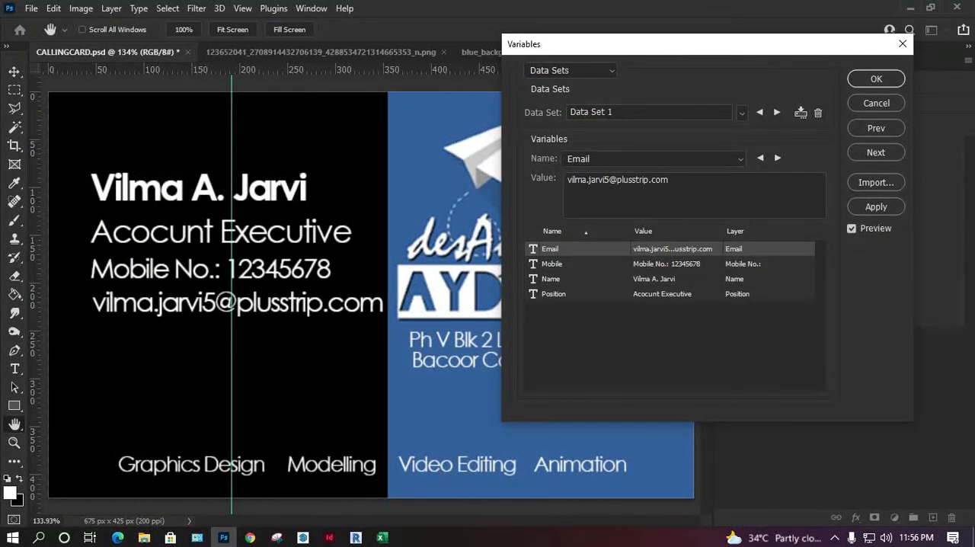
left_click(876, 104)
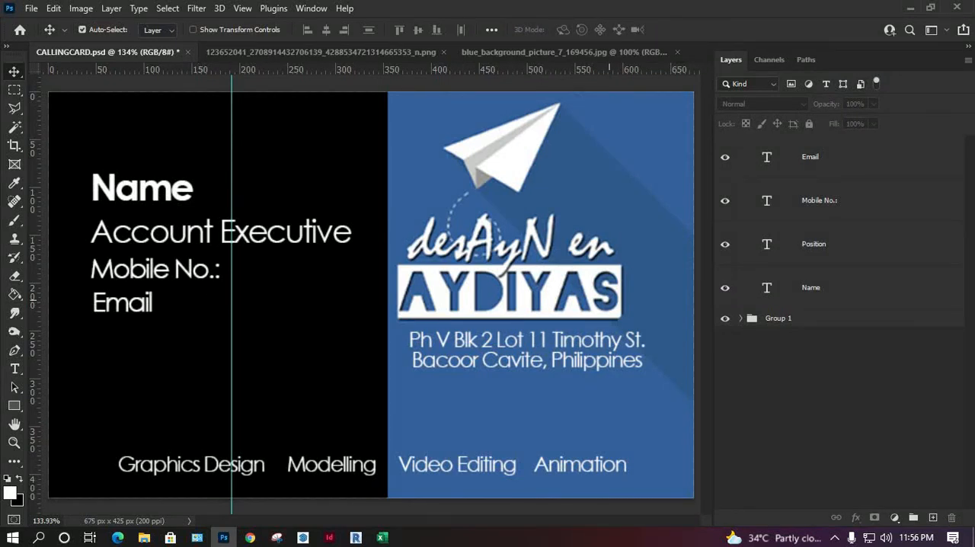
Step: Expand Group 1 and nudge the whole group about 29 px to the right on the calling card
left_click(740, 319)
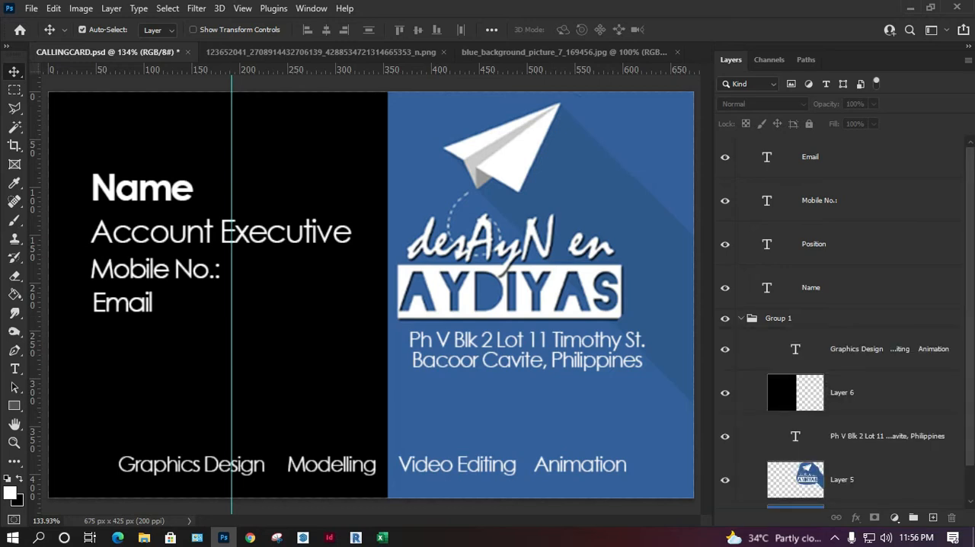
left_click(779, 318)
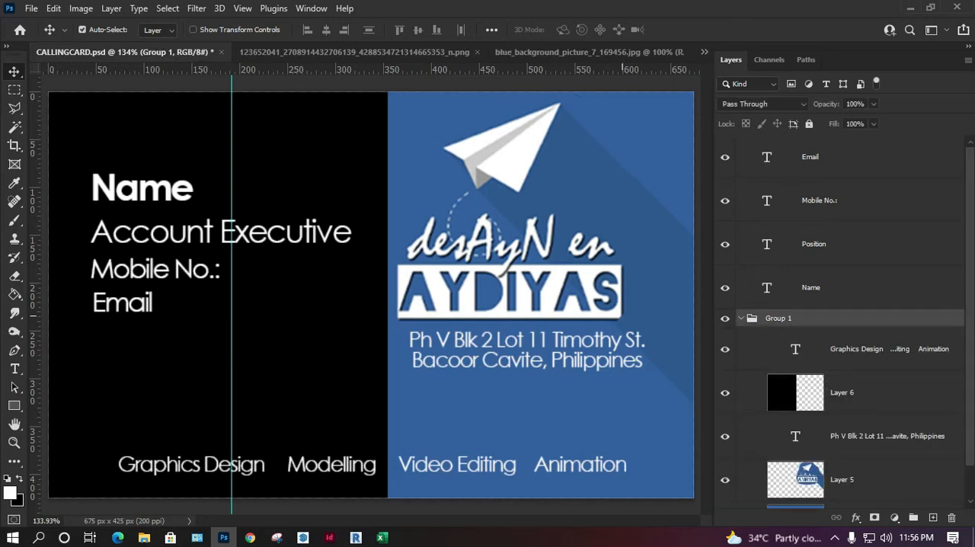
key("Right")
key("Right")
key("Right")
key("Right")
key("Right")
key("Right")
key("Right")
key("Right")
key("Right")
key("Right")
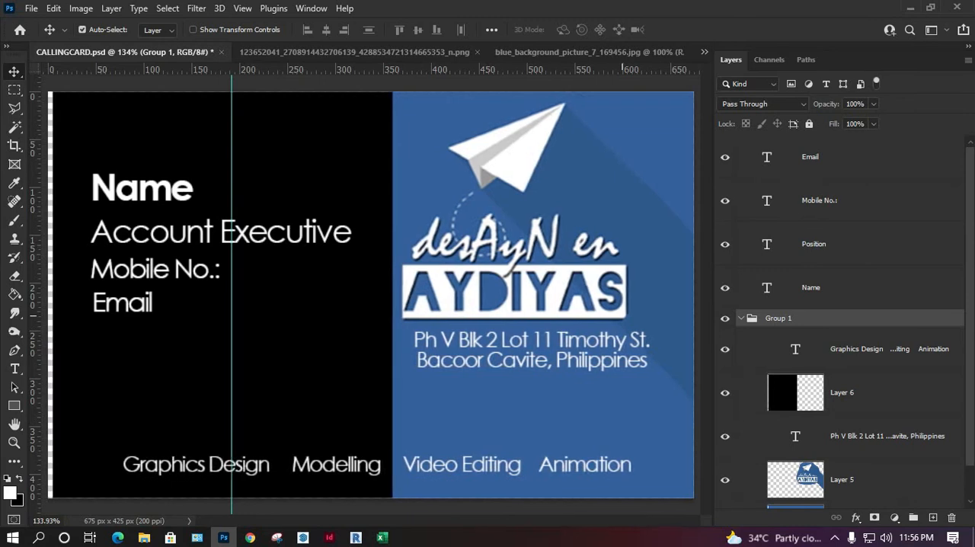
key("Right")
key("Right")
key("Right")
key("Right")
key("Right")
key("Right")
key("Right")
key("Right")
key("Right")
key("Right")
key("Right")
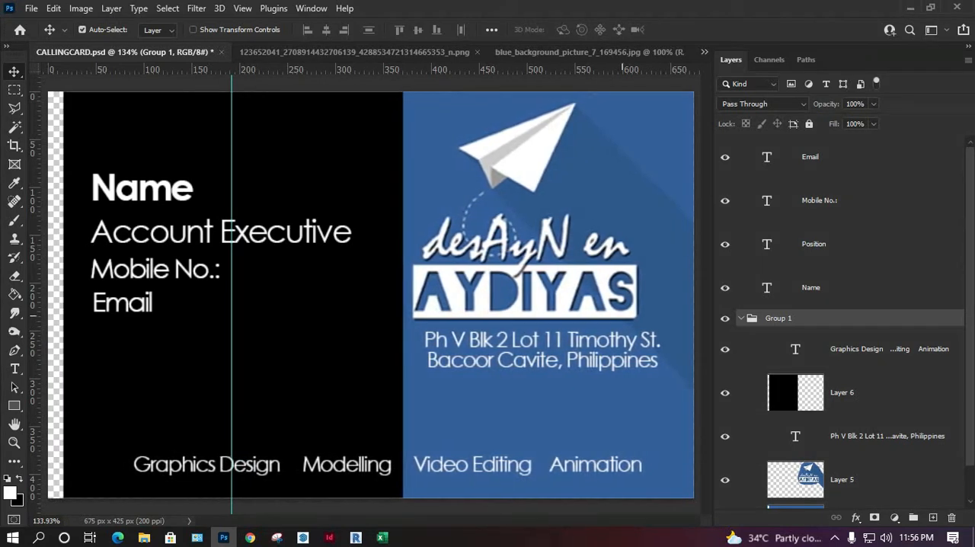
key("Right")
key("Right")
key("Right")
key("Right")
key("Right")
key("Right")
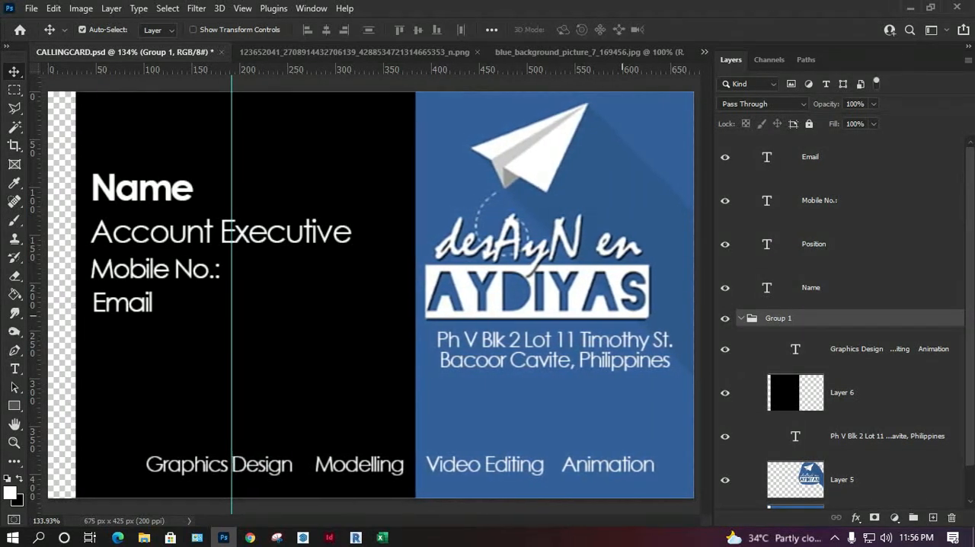
Step: Stretch a full-height strip of Layer 6's black panel past the card's left edge to cover the transparent gap, then deselect
left_click(320, 346)
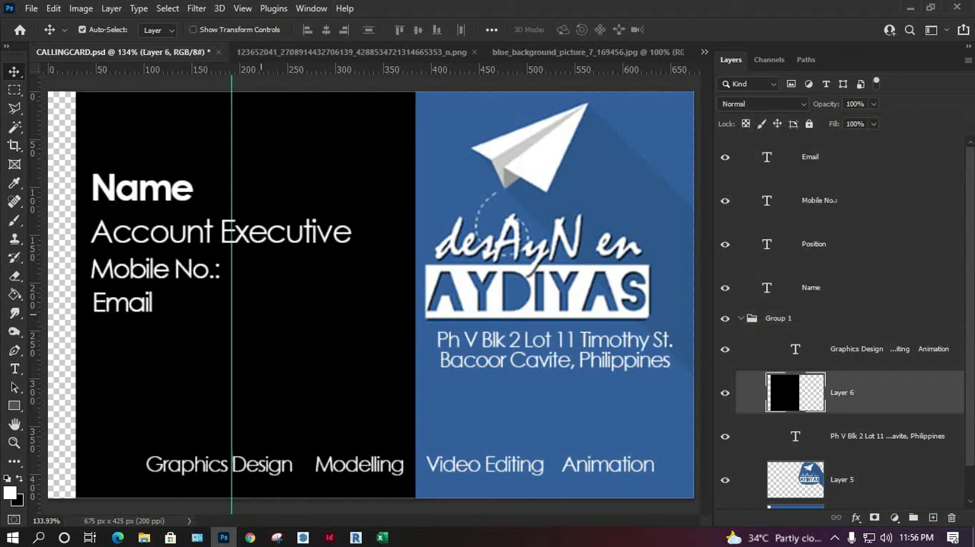
key("m")
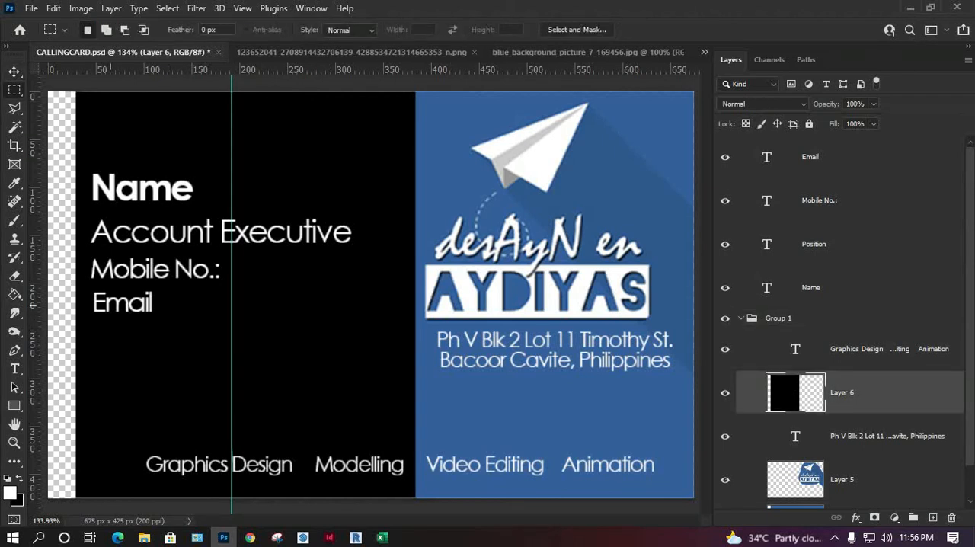
key("ctrl+minus")
left_click_drag(222, 144, 191, 457)
key("ctrl+t")
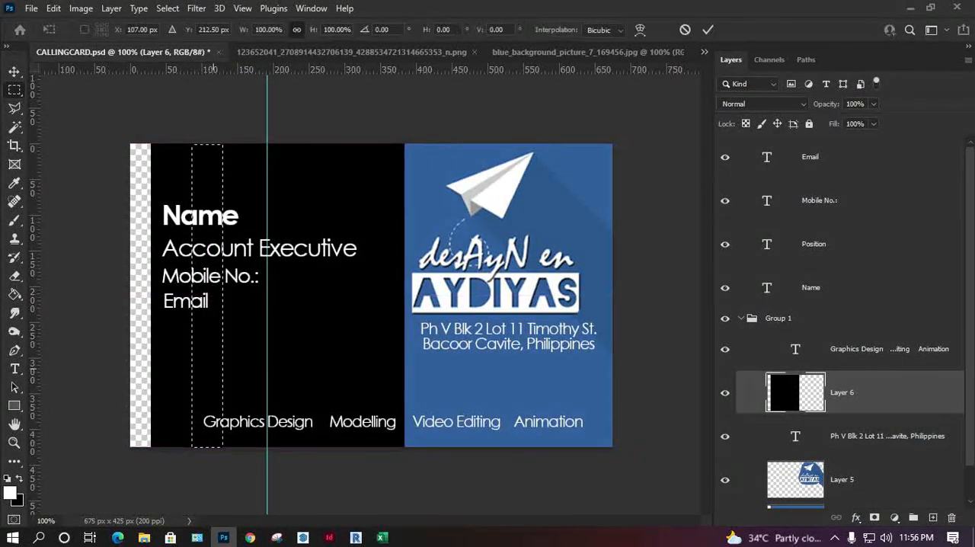
left_click_drag(191, 294, 130, 294)
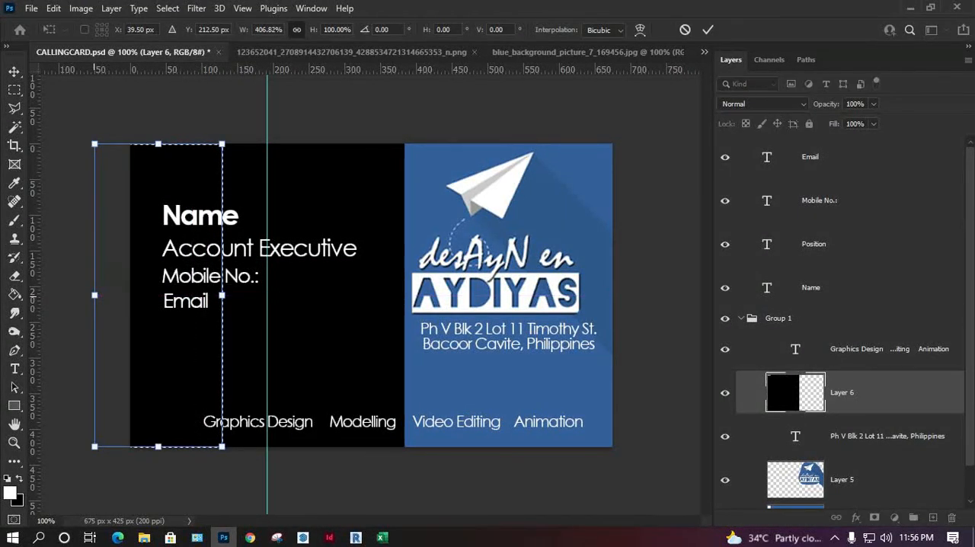
key("Return")
key("ctrl+d")
key("v")
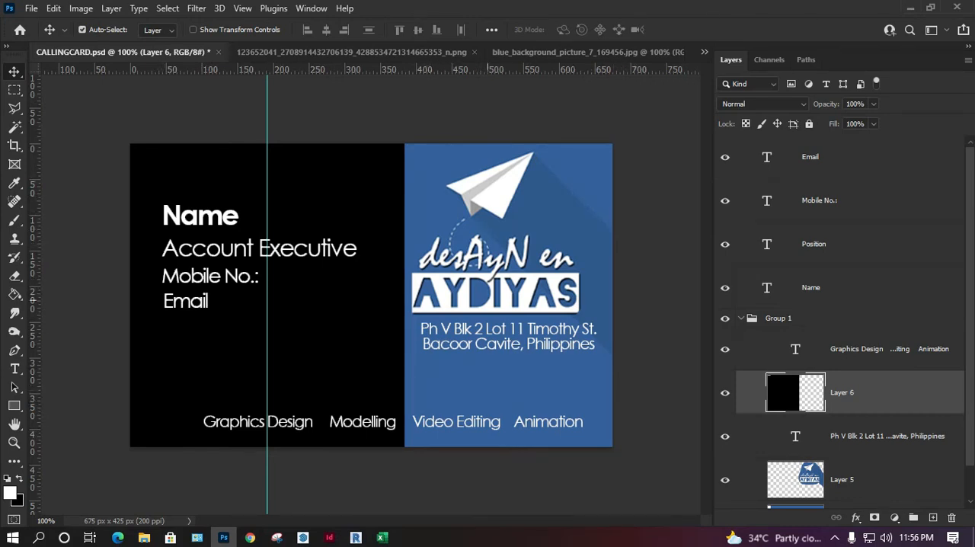
Step: Nudge the address text layer about 8 px to the left beneath the logo
key("alt+bracketleft")
key("Left")
key("Left")
key("Left")
key("Left")
key("Left")
key("Left")
key("Left")
key("Left")
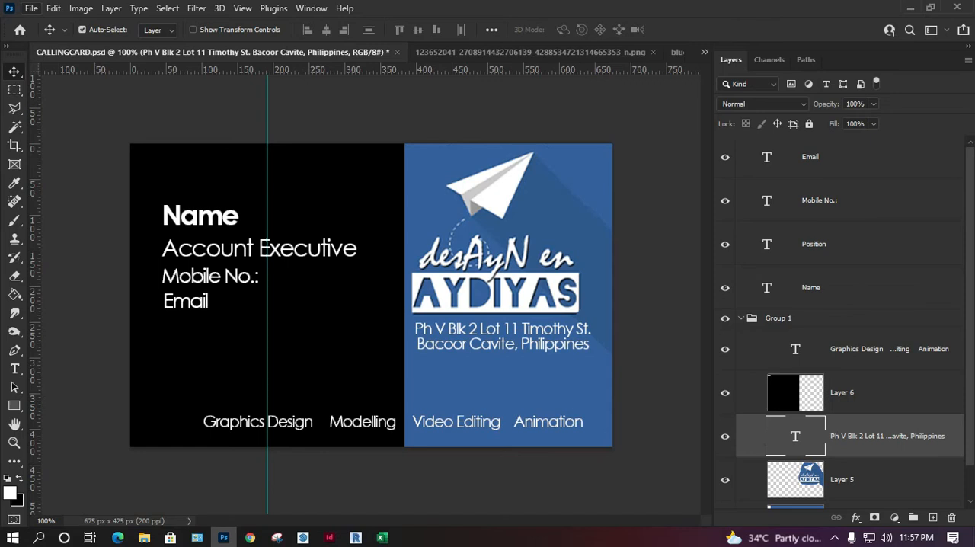
Step: Export all data sets as PSD files into the Business Card folder inside 2 Photoshop Essential Training on drive E
left_click(31, 8)
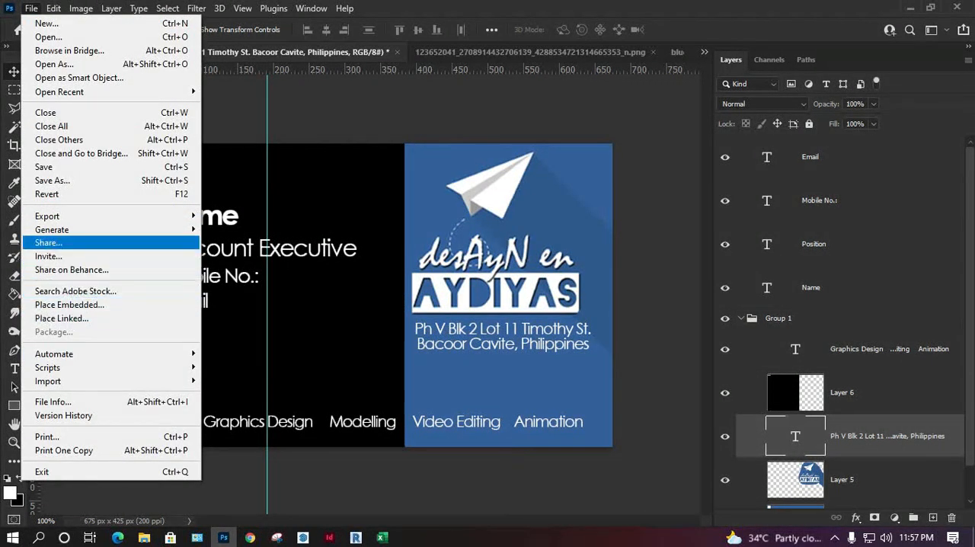
mouse_move(114, 215)
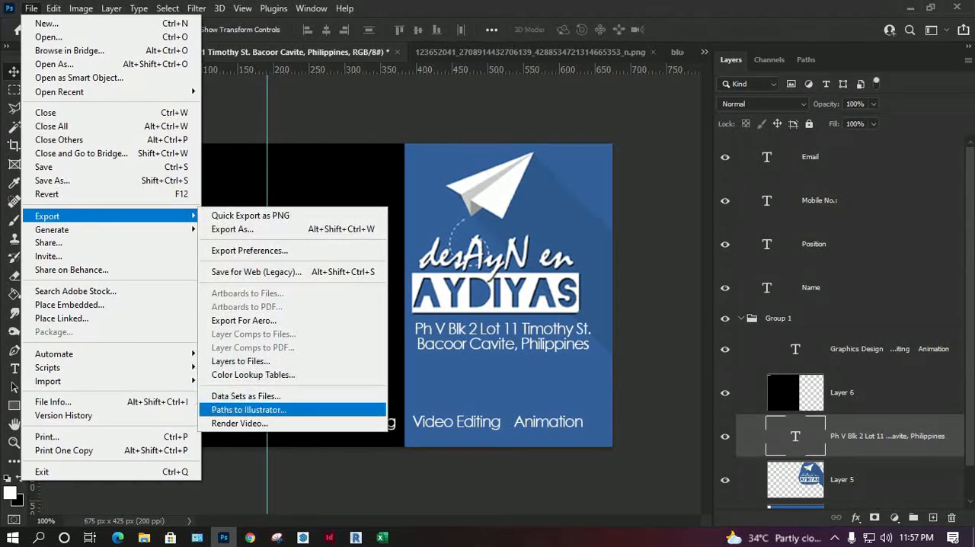
left_click(245, 395)
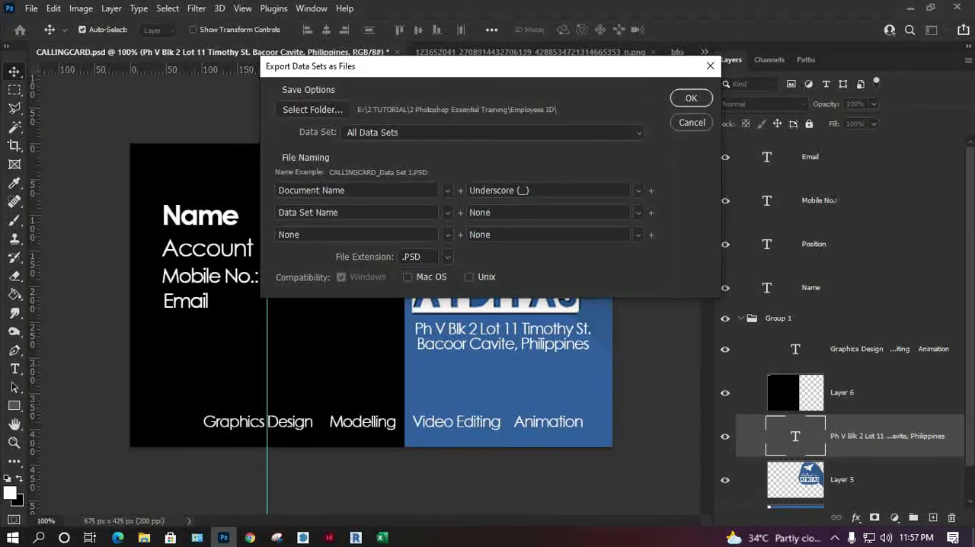
left_click(313, 109)
left_click(358, 213)
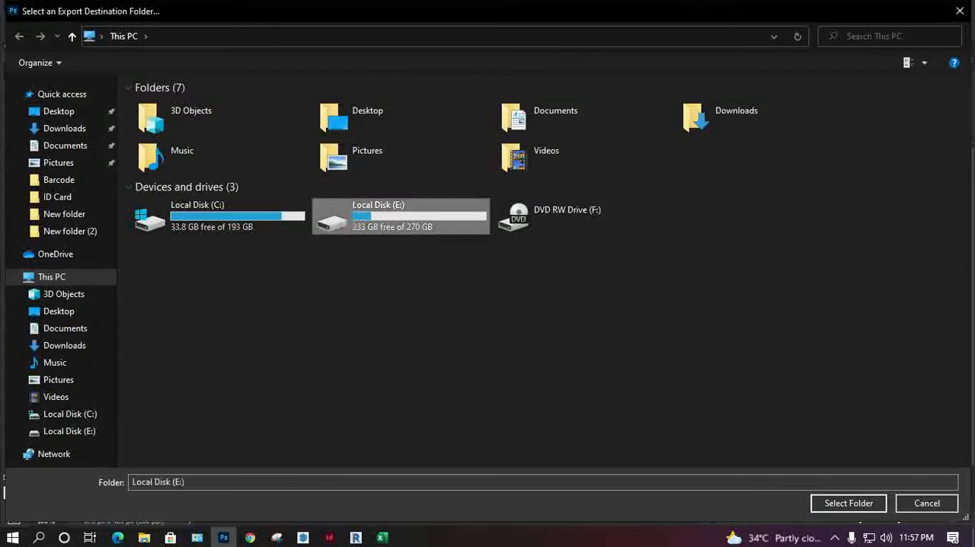
double_click(358, 214)
double_click(242, 122)
double_click(251, 116)
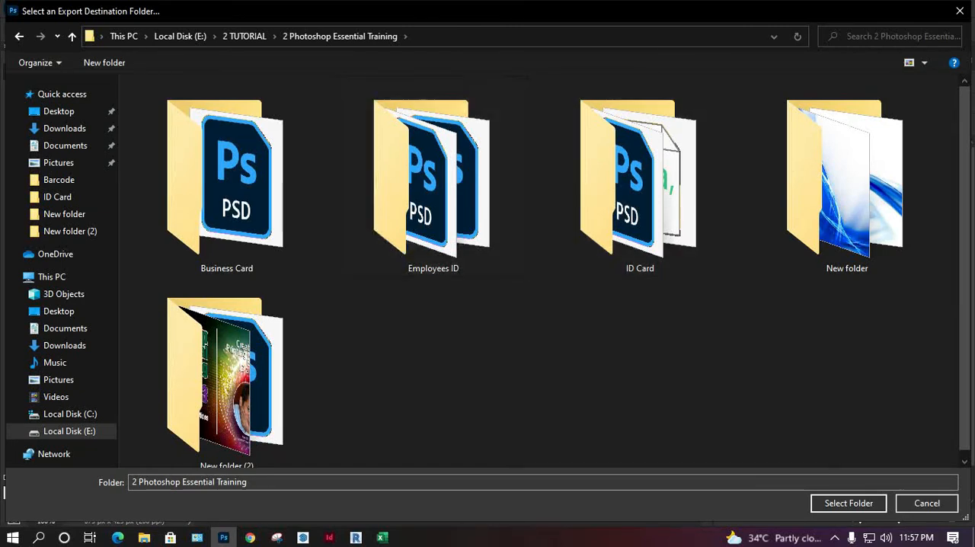
left_click(227, 178)
double_click(227, 177)
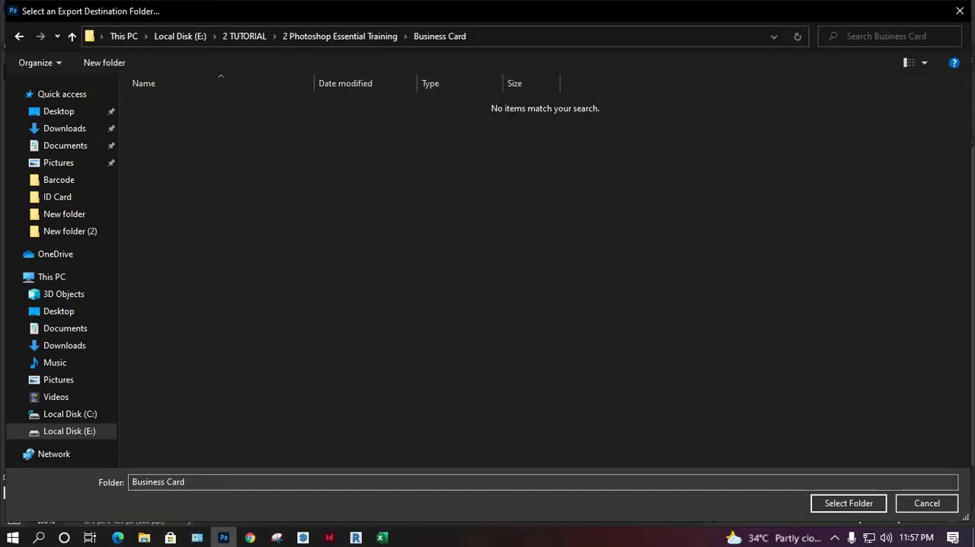
left_click(848, 503)
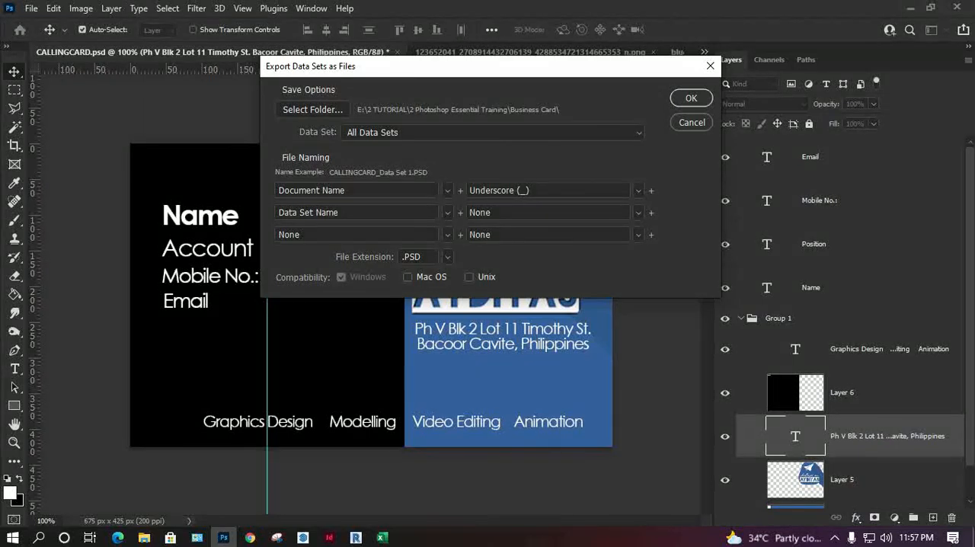
left_click(691, 99)
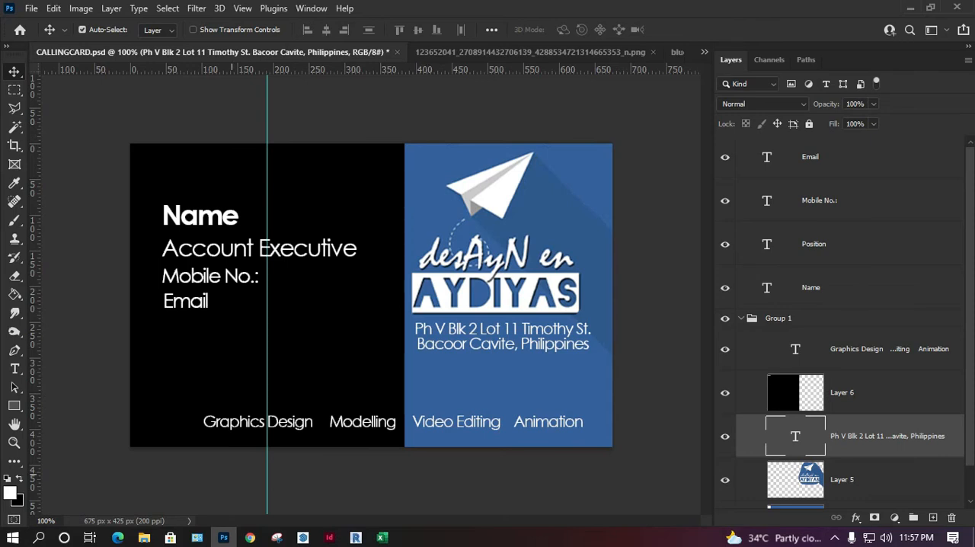
Step: Switch to File Explorer, open the Business Card folder, and check the exported CALLINGCARD data set files
left_click(144, 537)
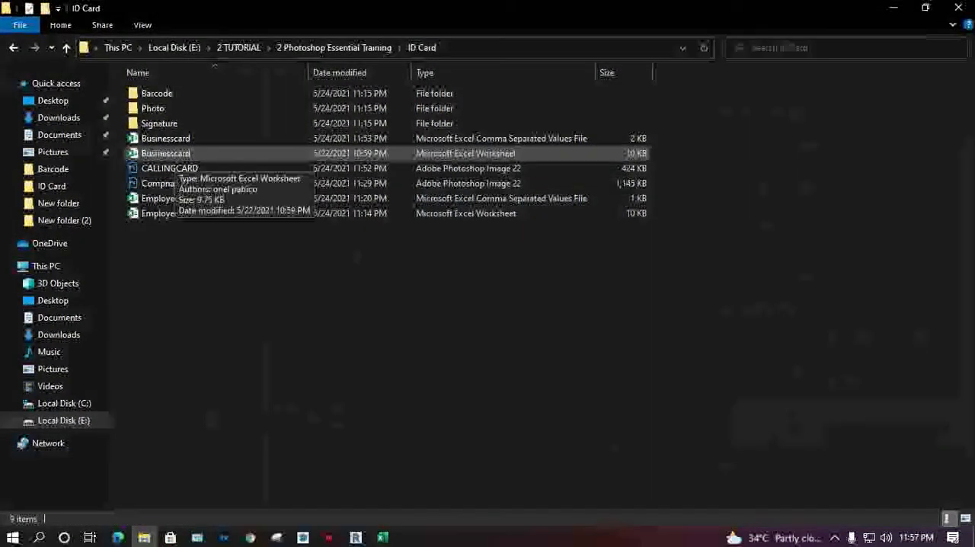
left_click(334, 48)
double_click(162, 106)
left_click_drag(256, 420, 131, 104)
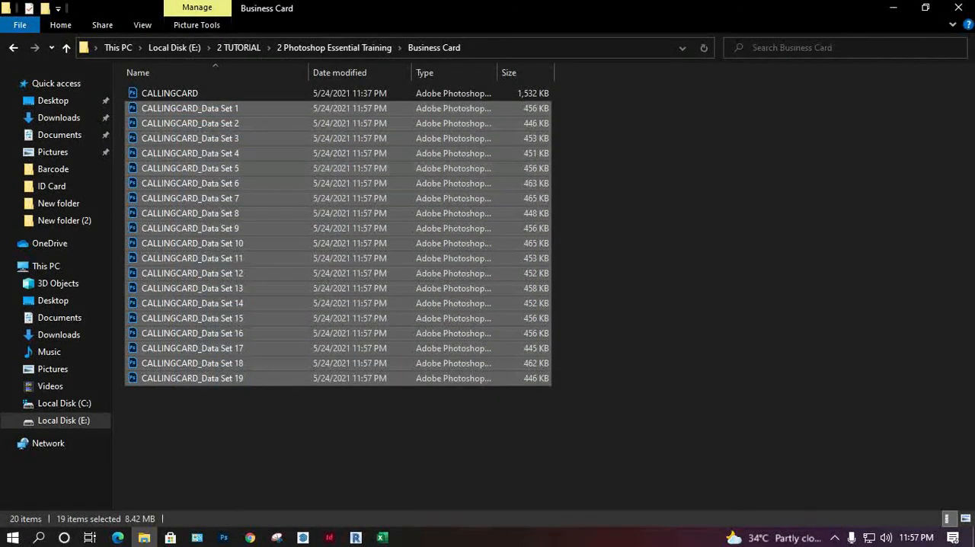
left_click(640, 266)
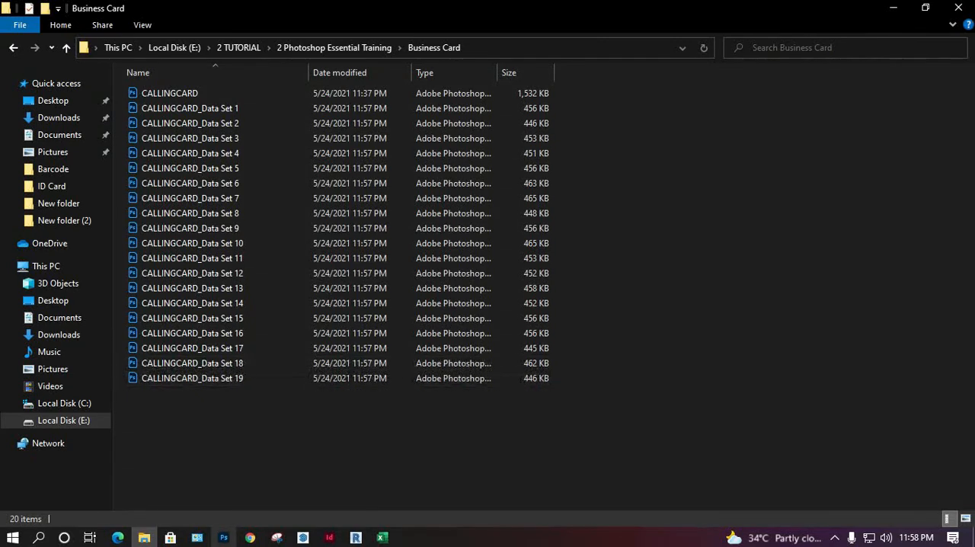
Step: Switch to Photoshop, save and close CALLINGCARD.psd, and close the blue background and logo images
left_click(223, 536)
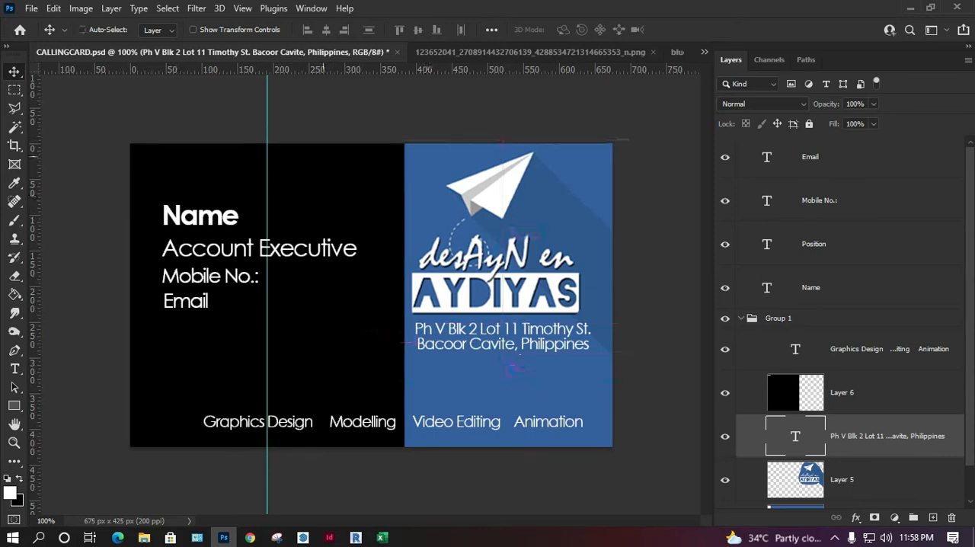
left_click(392, 52)
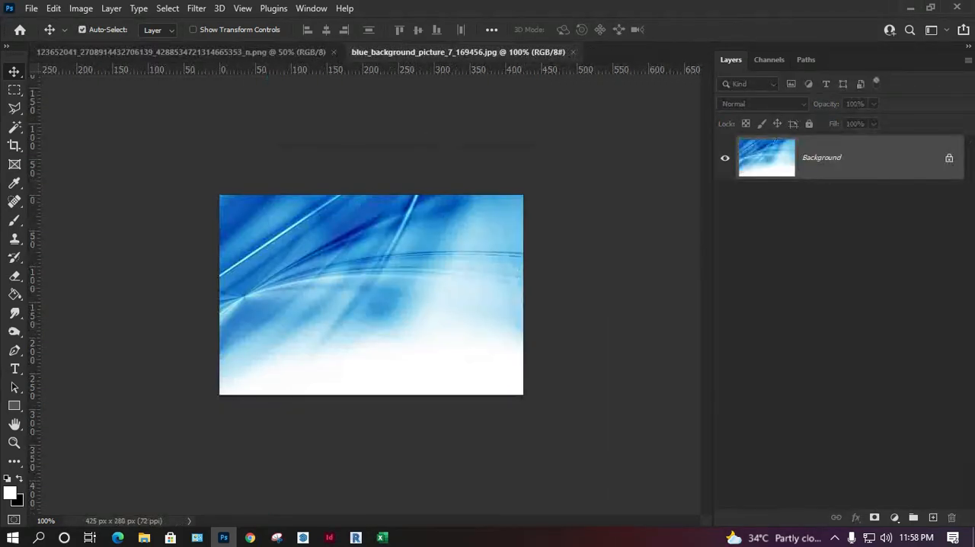
left_click(573, 52)
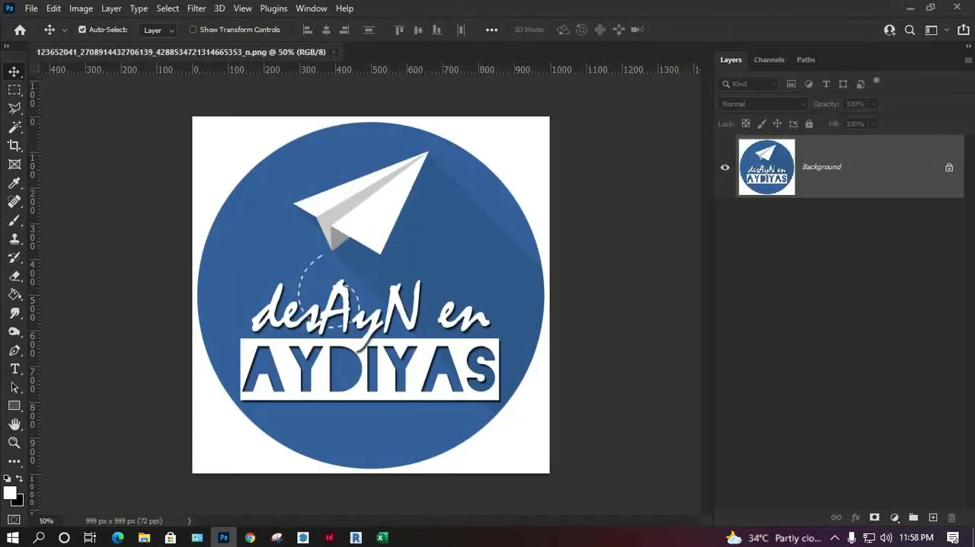
left_click(333, 52)
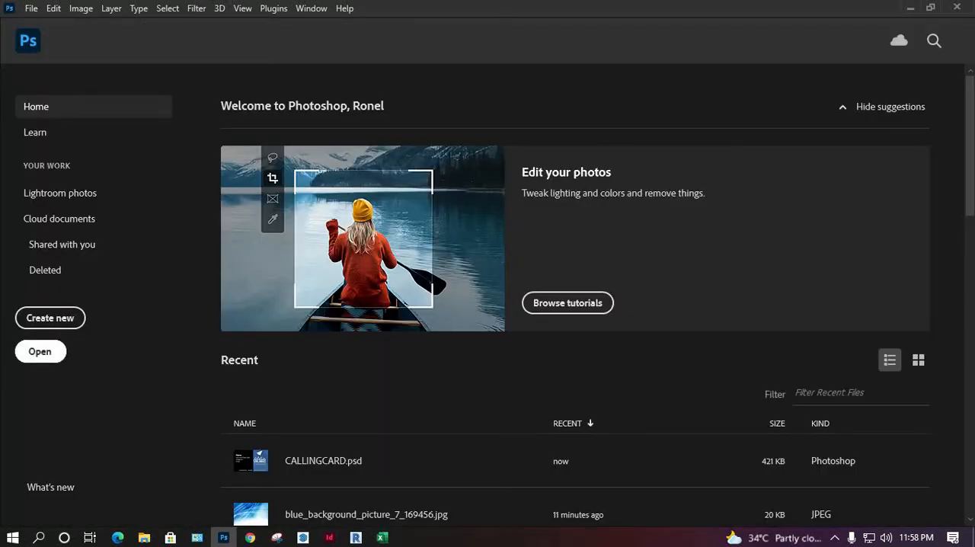
Step: Open the CALLINGCARD_Data Set 1 PSD from the Business Card folder inside 2 Photoshop Essential Training
left_click(40, 351)
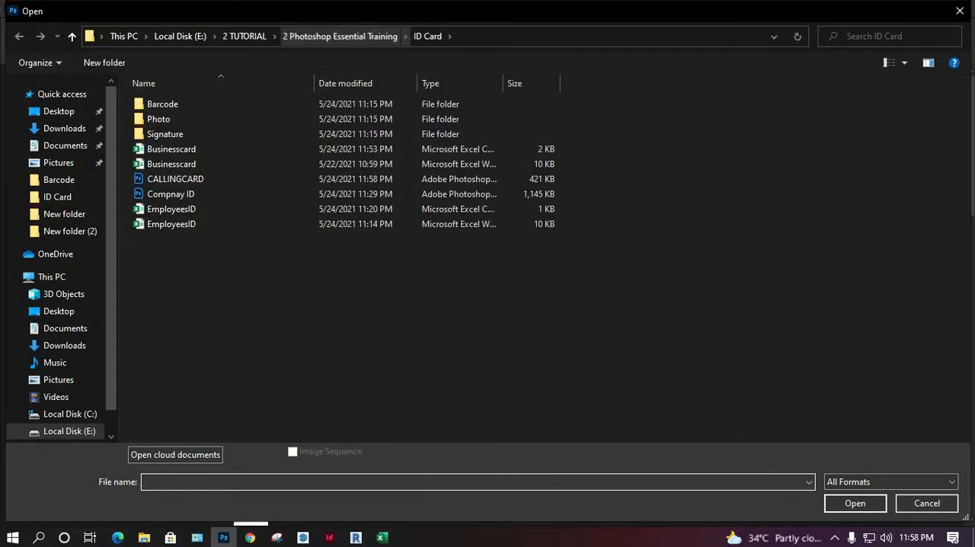
left_click(340, 35)
double_click(226, 175)
double_click(198, 121)
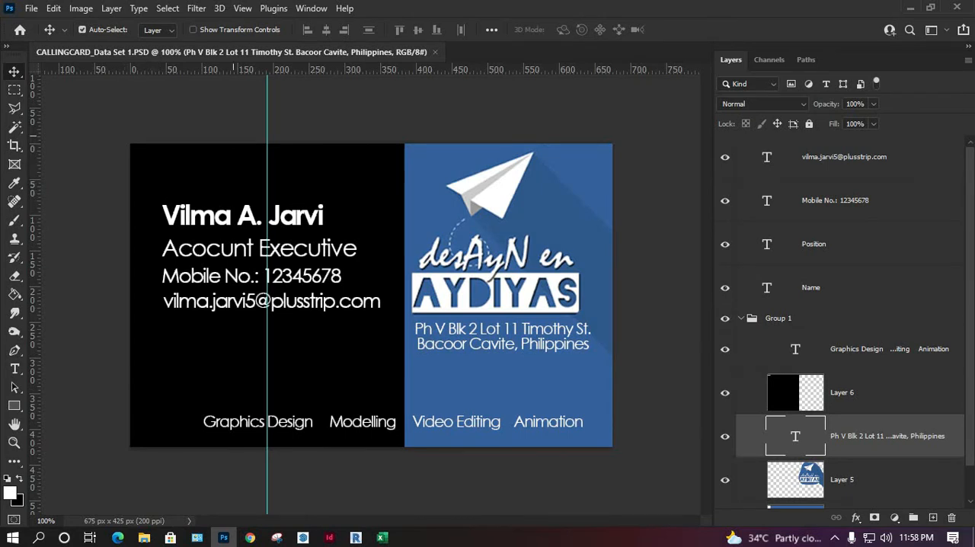
Step: Delete the existing psd TO jpg action and clear all remaining actions and sets
left_click(311, 8)
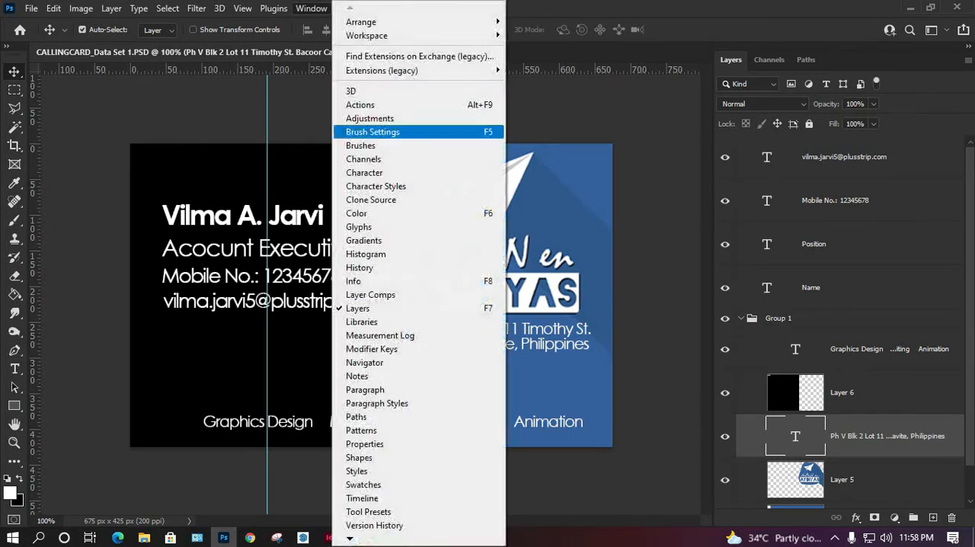
left_click(380, 104)
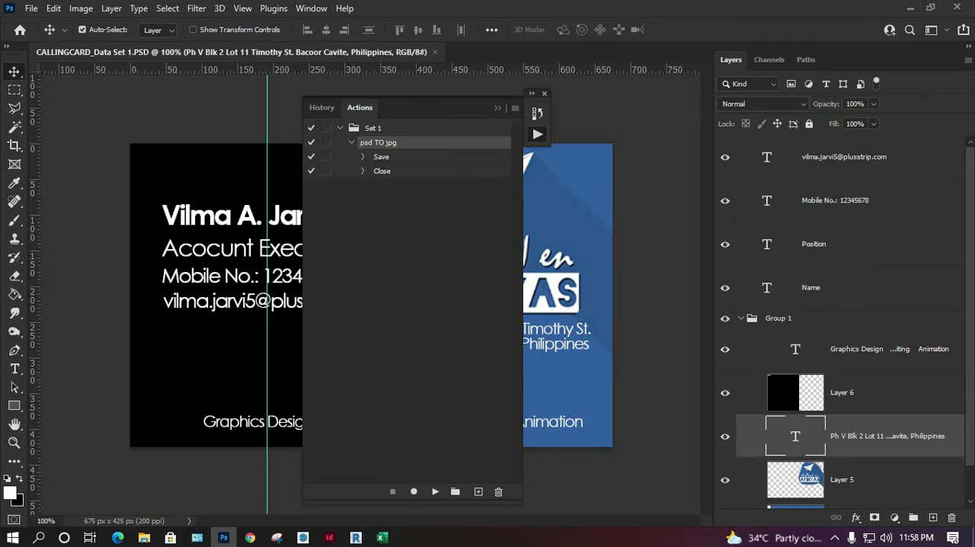
left_click(498, 492)
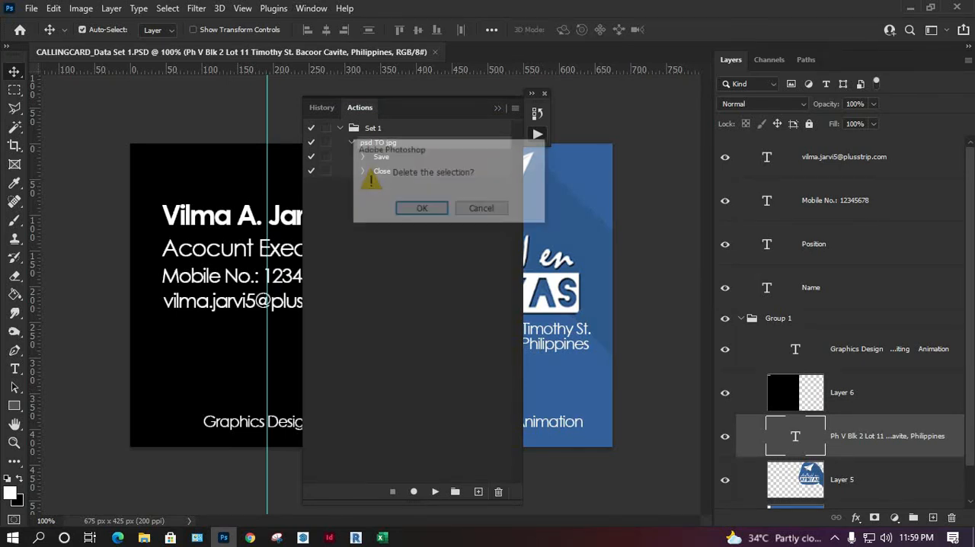
left_click(421, 209)
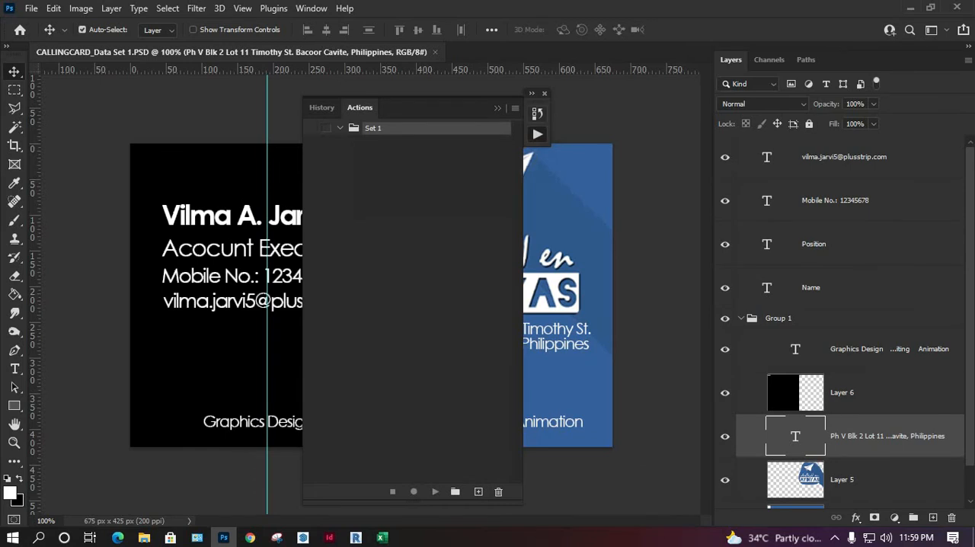
left_click(514, 108)
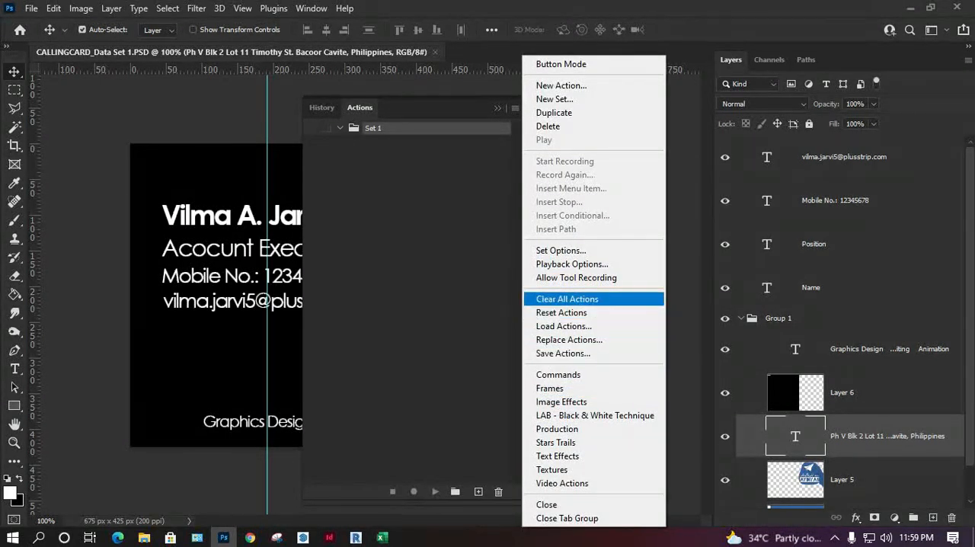
left_click(566, 299)
left_click(422, 208)
left_click_drag(437, 108, 586, 116)
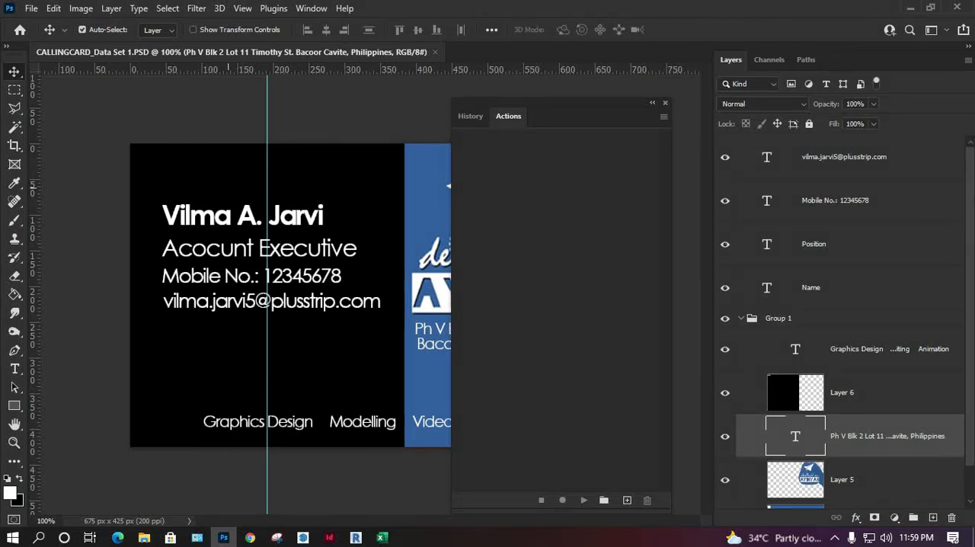
left_click_drag(571, 102, 573, 89)
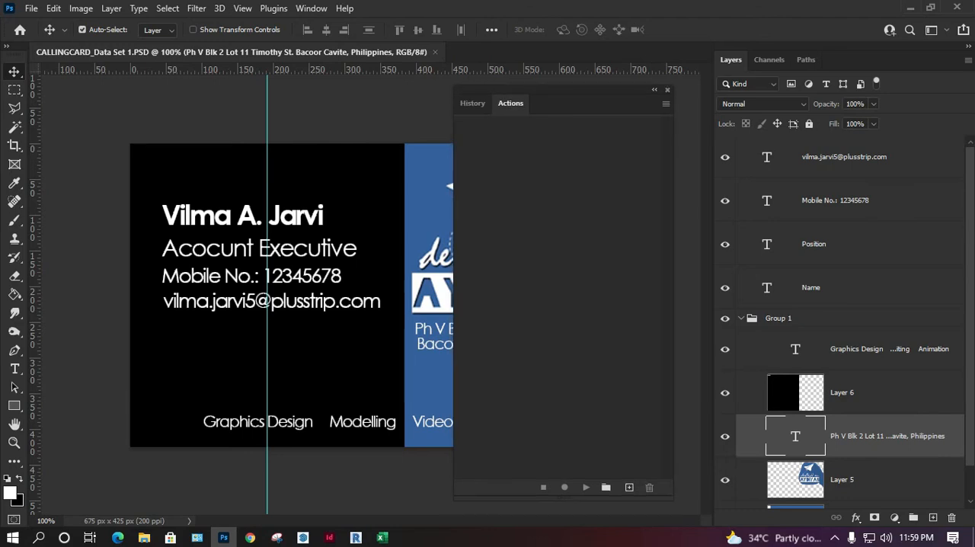
Step: Create a new action named "calling card for print" and start recording it
left_click(629, 487)
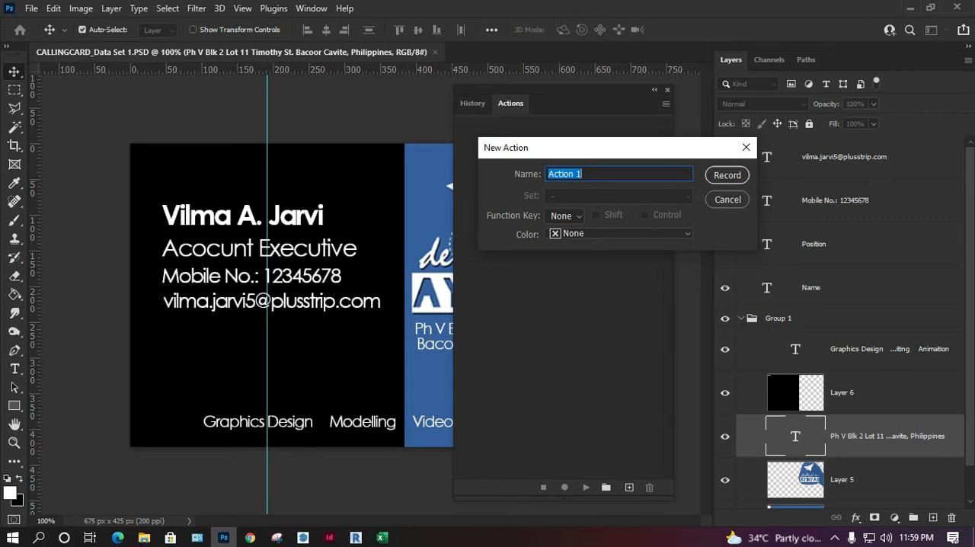
type("calling card for print")
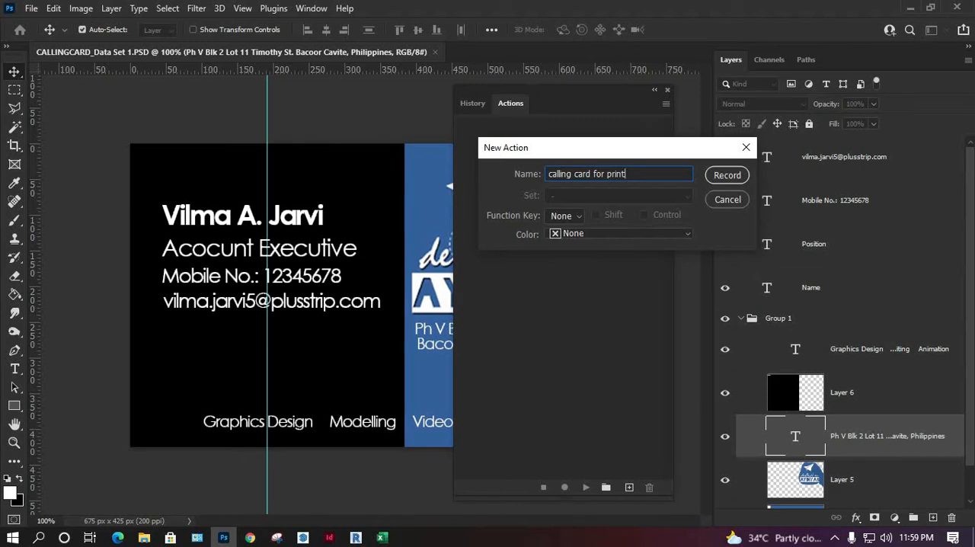
key("Return")
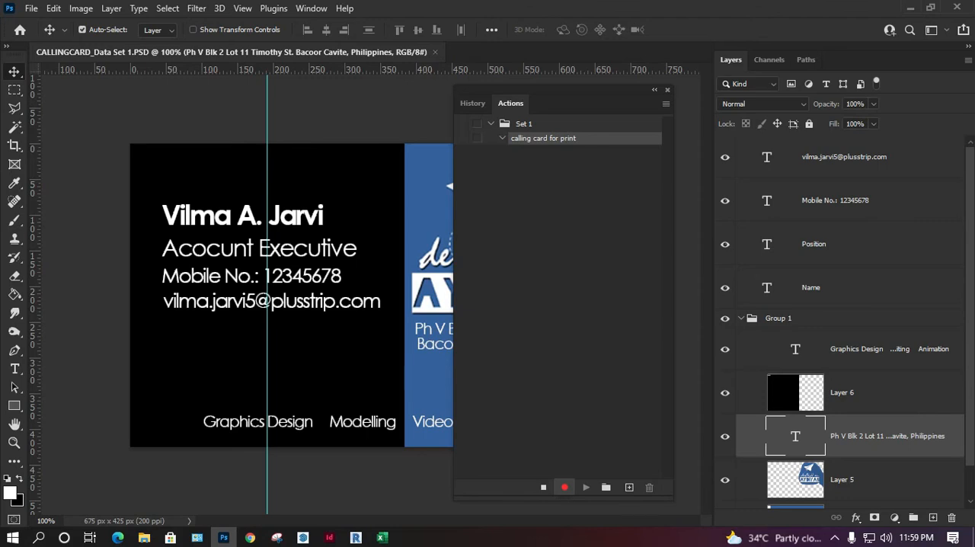
left_click_drag(563, 91, 635, 92)
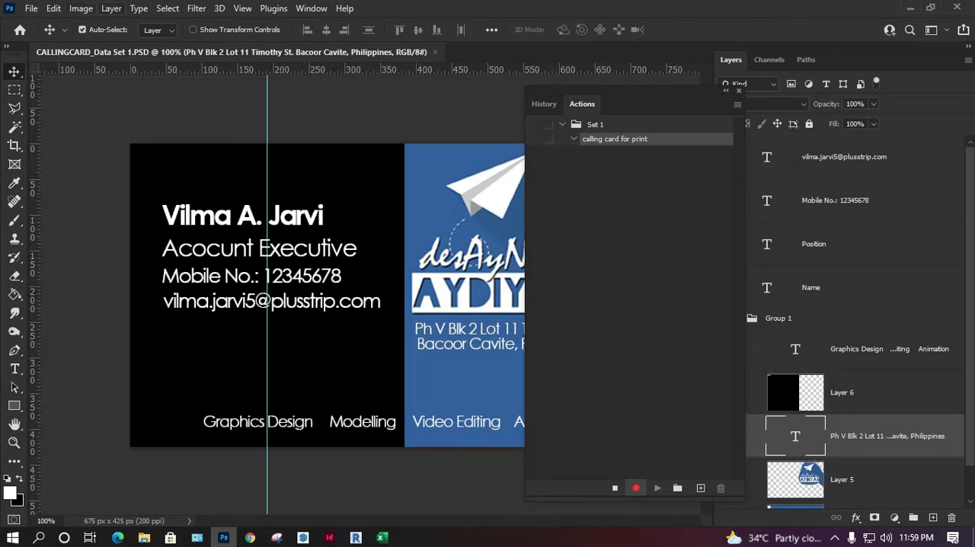
Step: Flatten the card image and create a new A4 document, 210 x 297 mm at 300 ppi
left_click(111, 8)
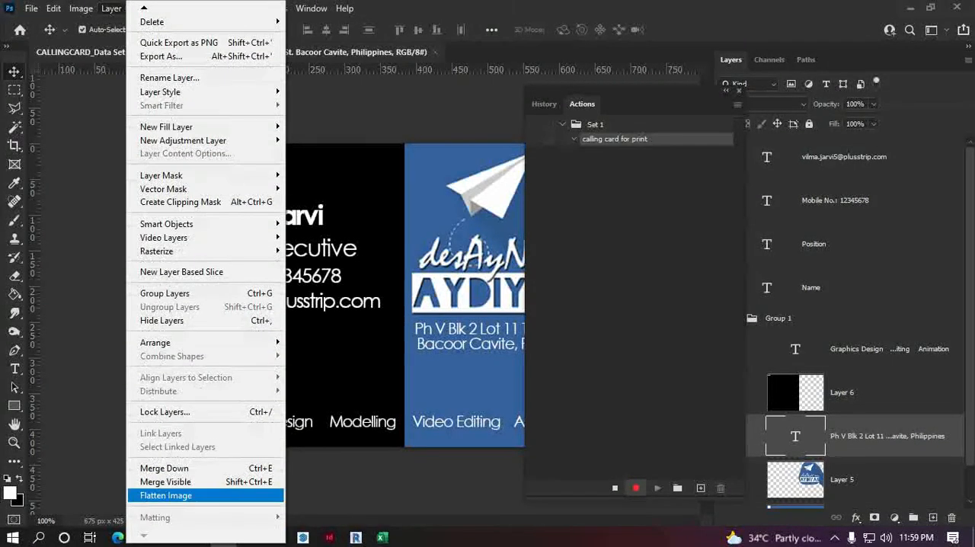
left_click(166, 494)
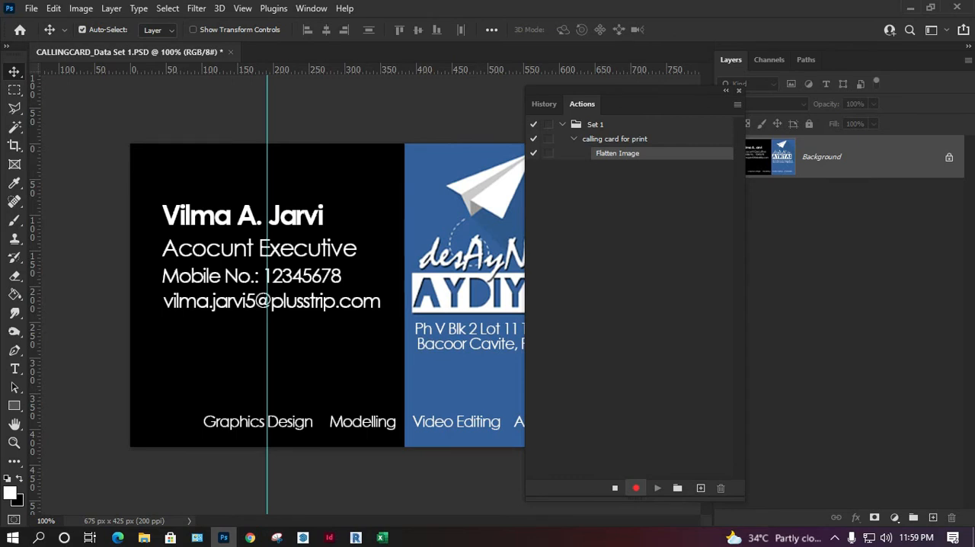
left_click(31, 8)
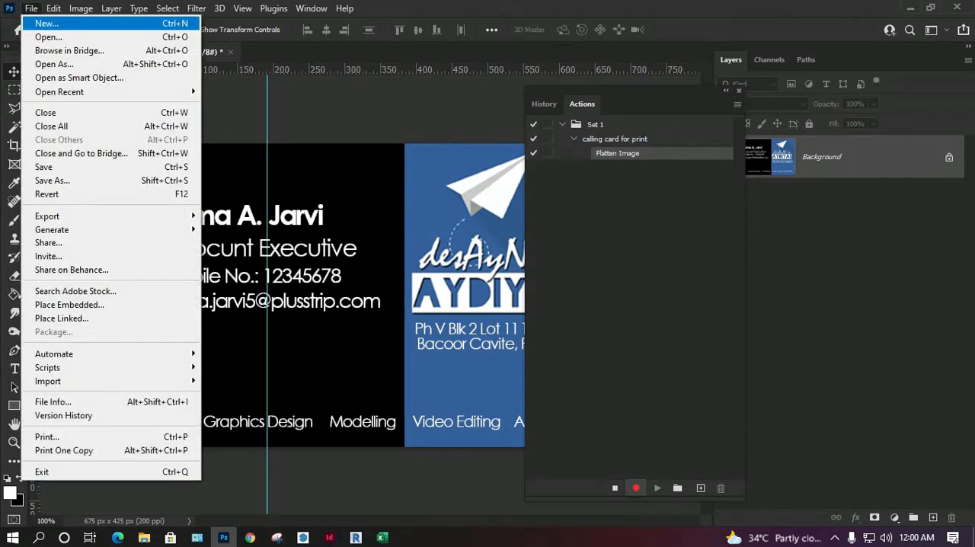
left_click(47, 24)
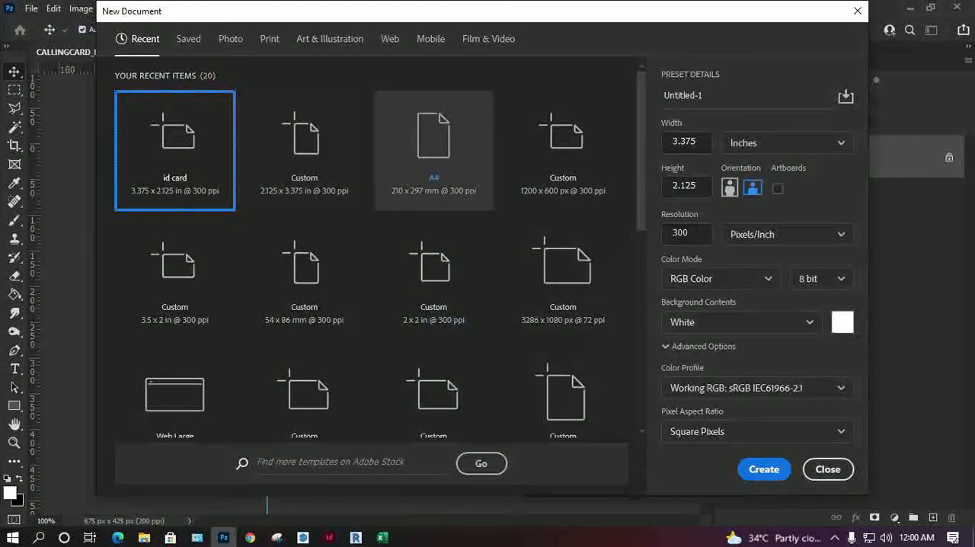
left_click(433, 148)
left_click(763, 469)
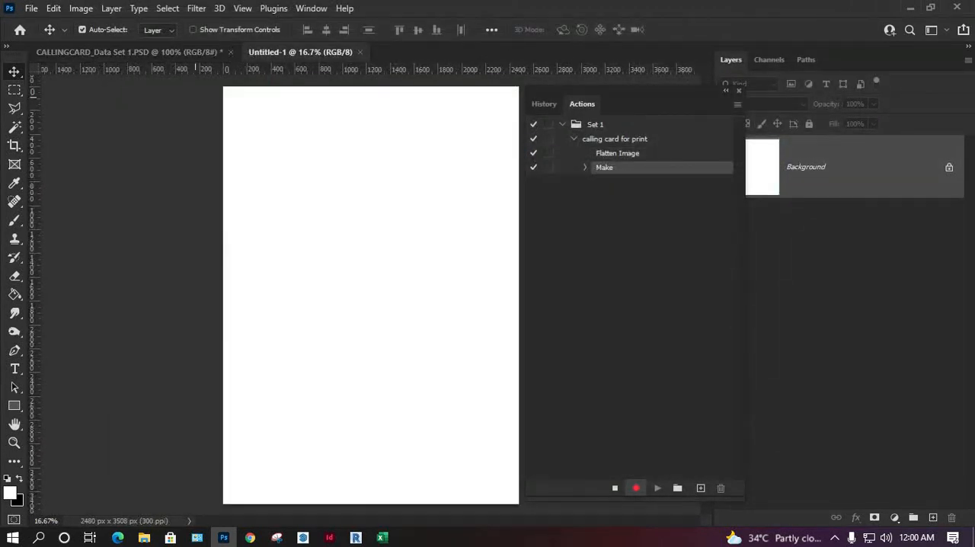
Step: Return to the flattened card document and duplicate its Background layer into the Untitled-1 document
key("ctrl+shift+Tab")
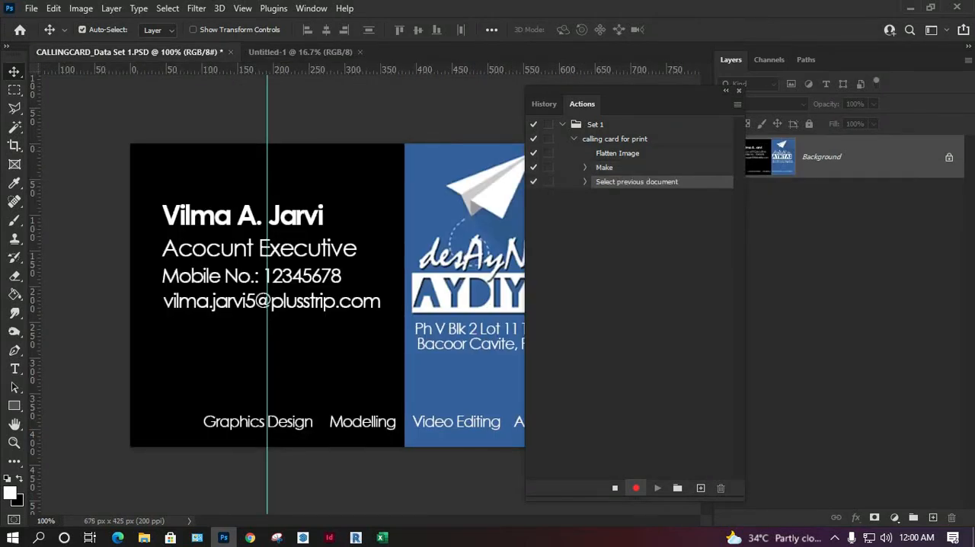
right_click(792, 158)
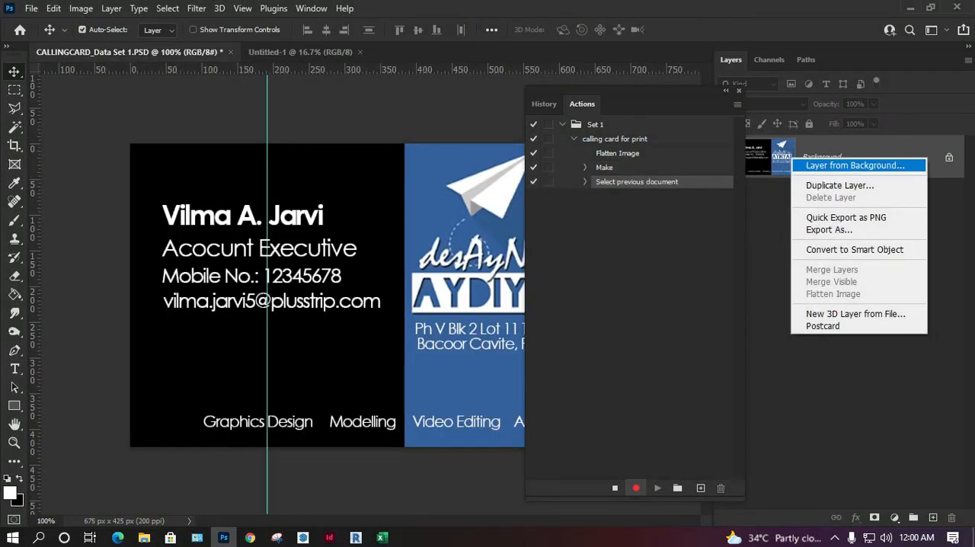
left_click(838, 185)
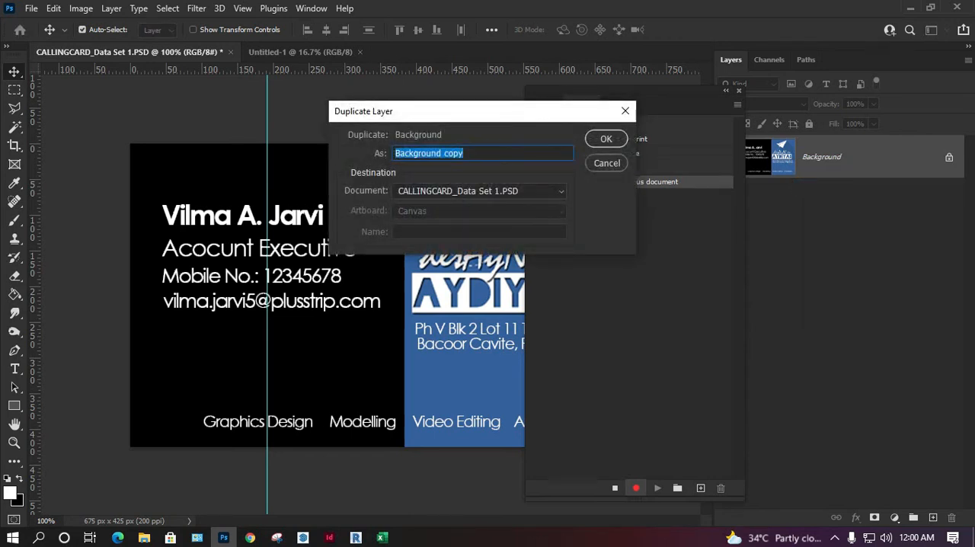
left_click(495, 191)
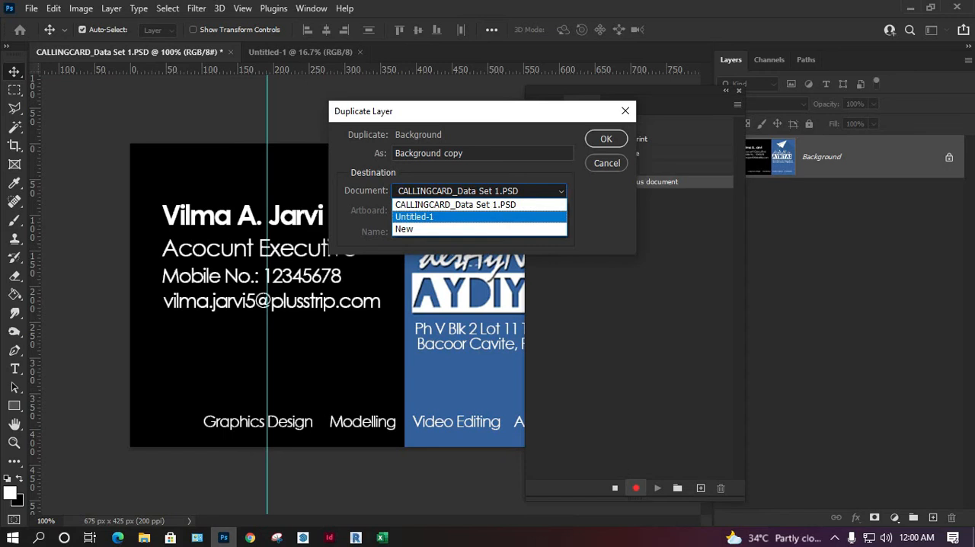
key("Return")
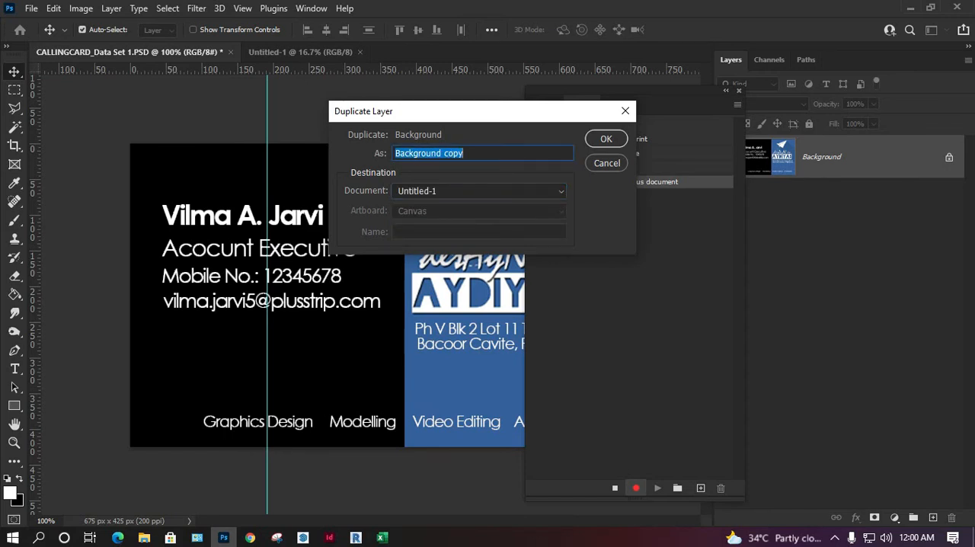
key("Return")
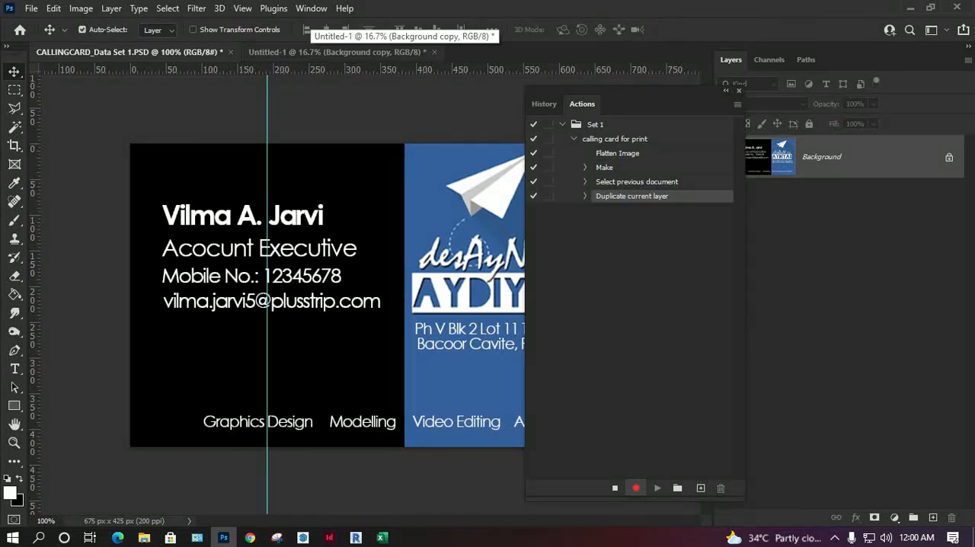
Step: Position the card copy just inside the A4 page's upper-left corner and stop recording the action
left_click(333, 51)
mouse_move(289, 118)
left_mouse_down()
mouse_move(322, 139)
mouse_move(300, 124)
left_mouse_up()
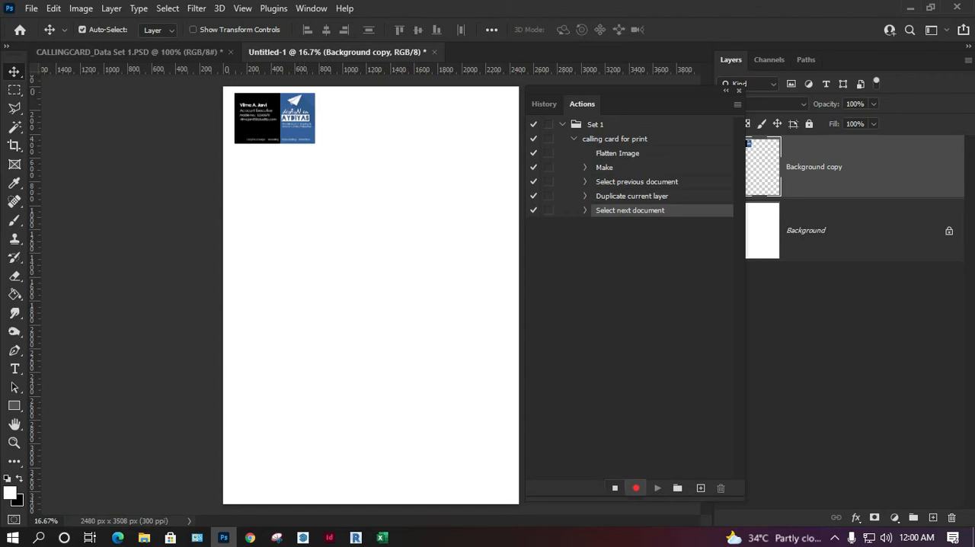
left_click(614, 488)
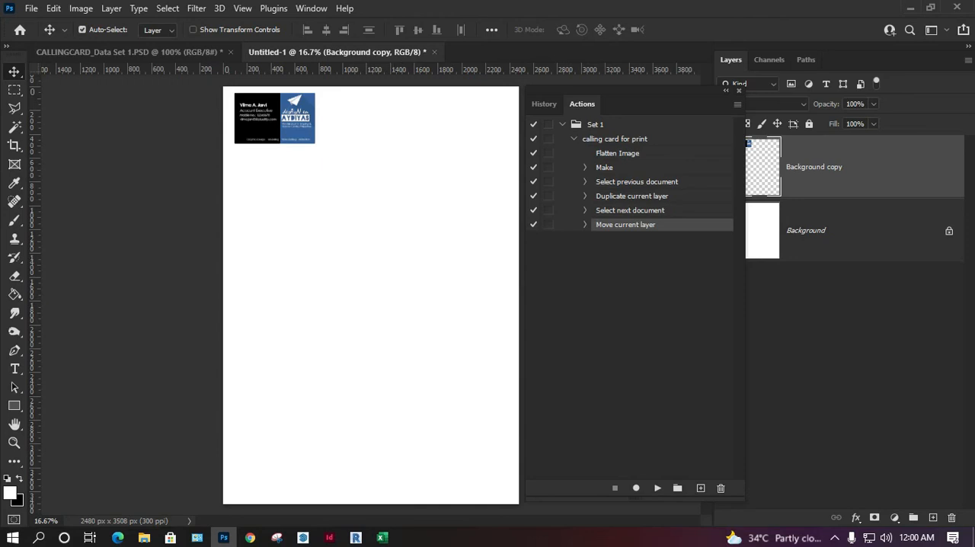
Step: Delete the card copy from the A4 page and remove every recorded command from the calling card for print action
key("Delete")
left_click(130, 52)
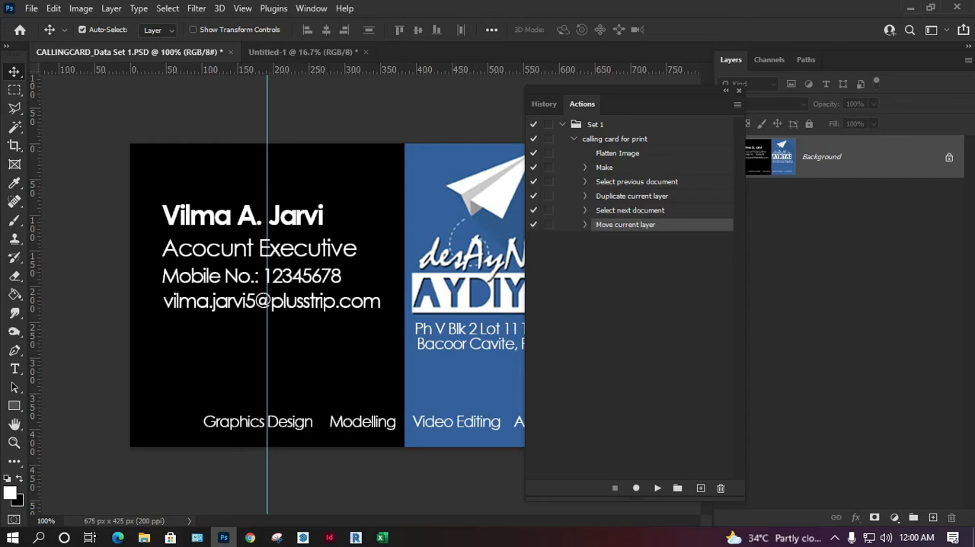
left_click(618, 153)
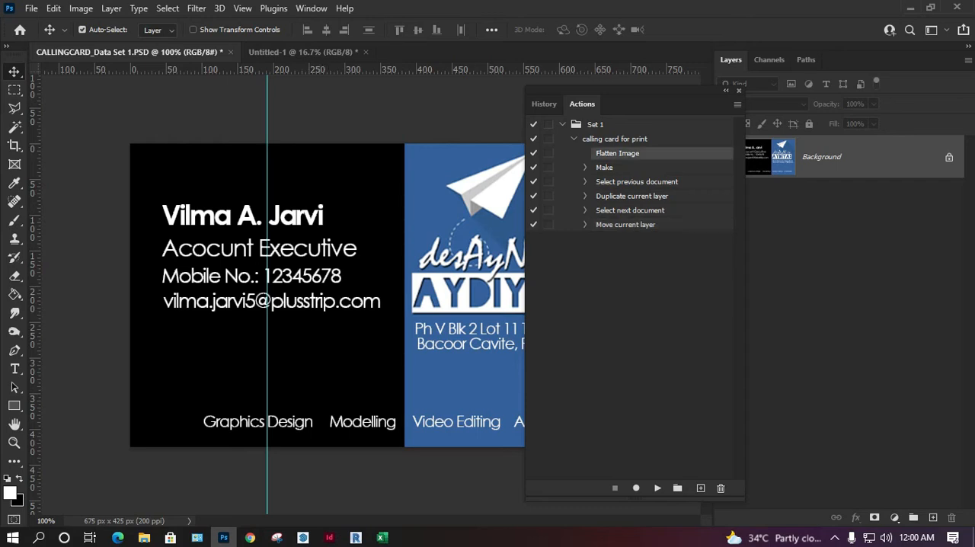
left_click(625, 224, "shift")
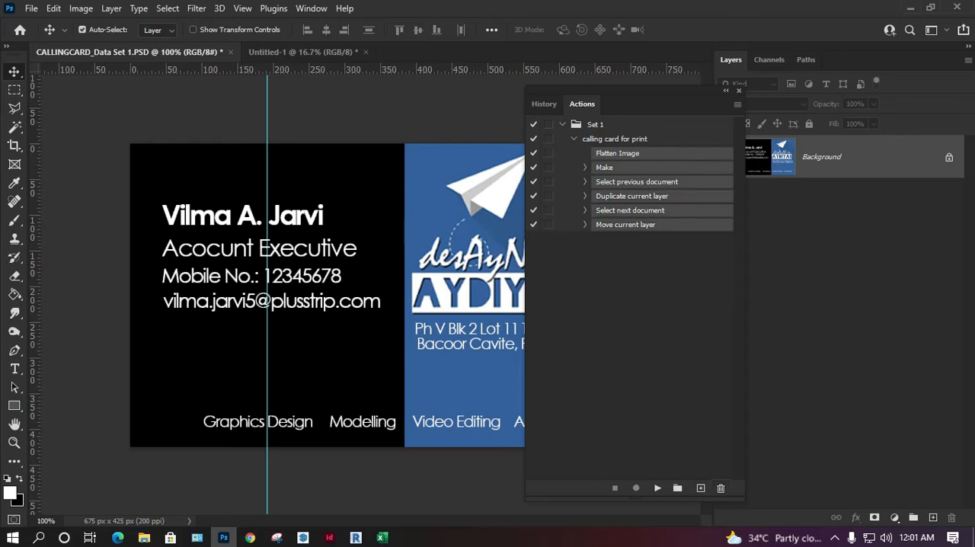
left_click(720, 488)
left_click(421, 210)
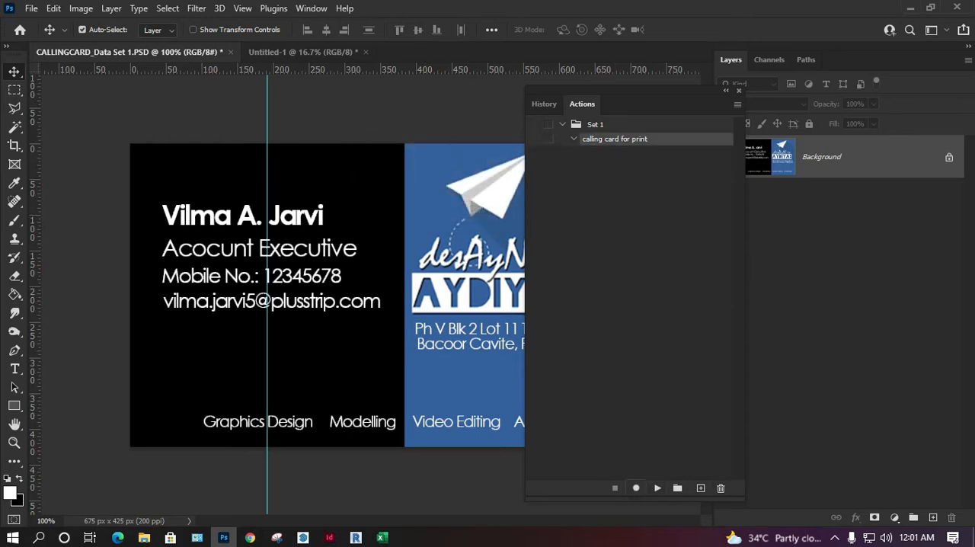
left_click_drag(632, 89, 747, 108)
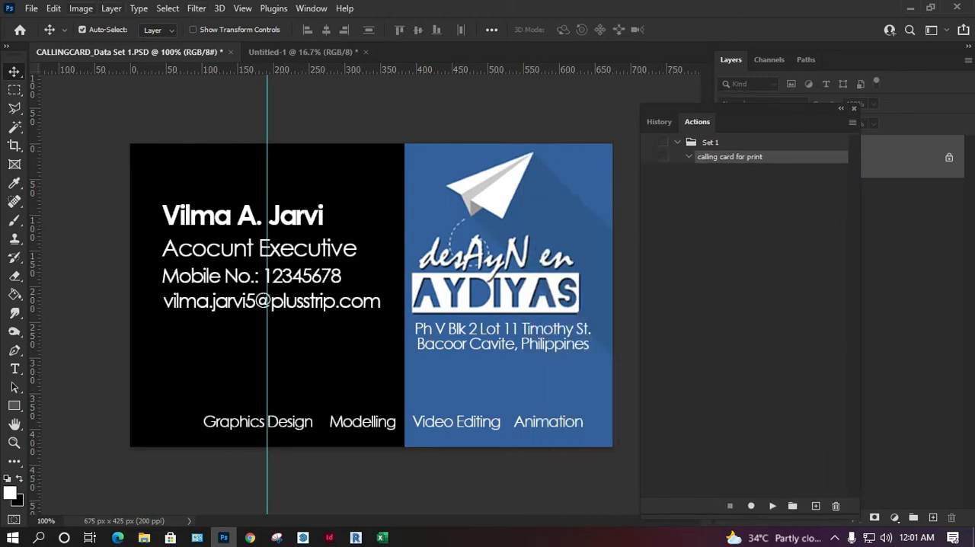
Step: Check the card document's image size with its dimensions shown in inches
left_click(81, 7)
left_click(95, 114)
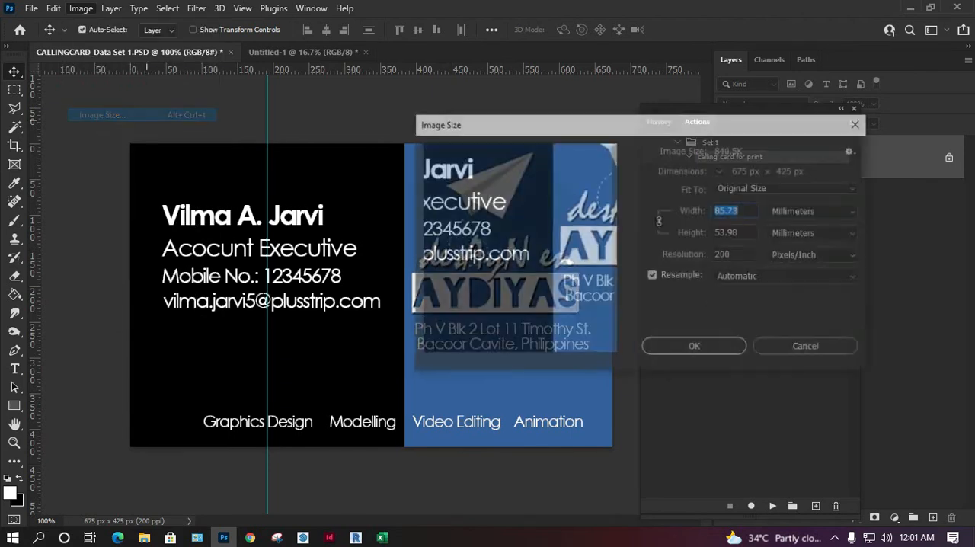
left_click(814, 210)
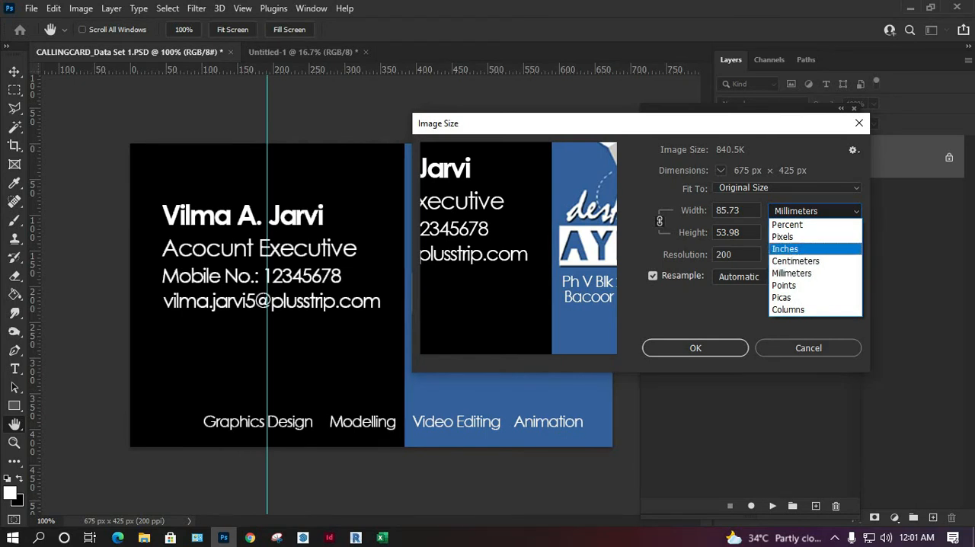
left_click(784, 249)
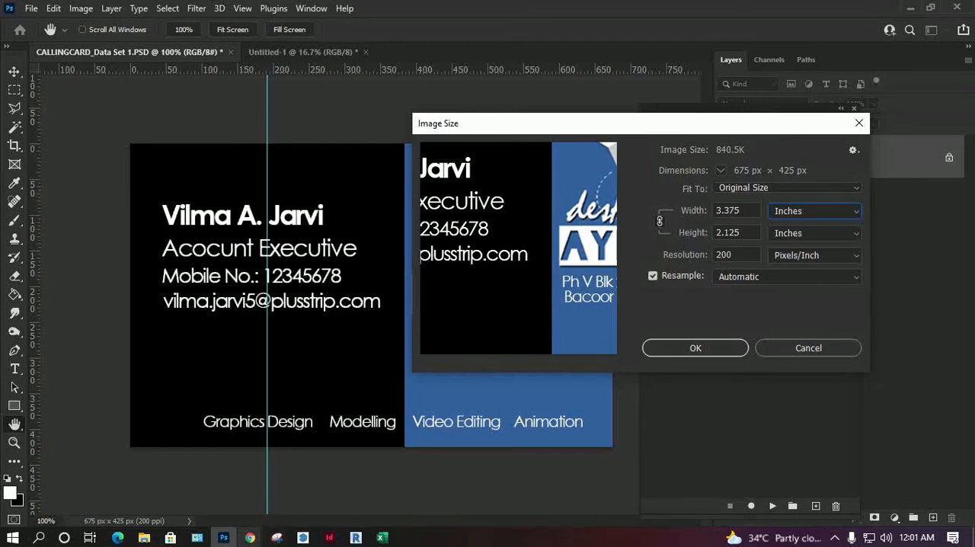
Step: Switch to Chrome, search the web for "calling card size", and return to Photoshop's Image Size settings
mouse_move(249, 538)
left_click(327, 461)
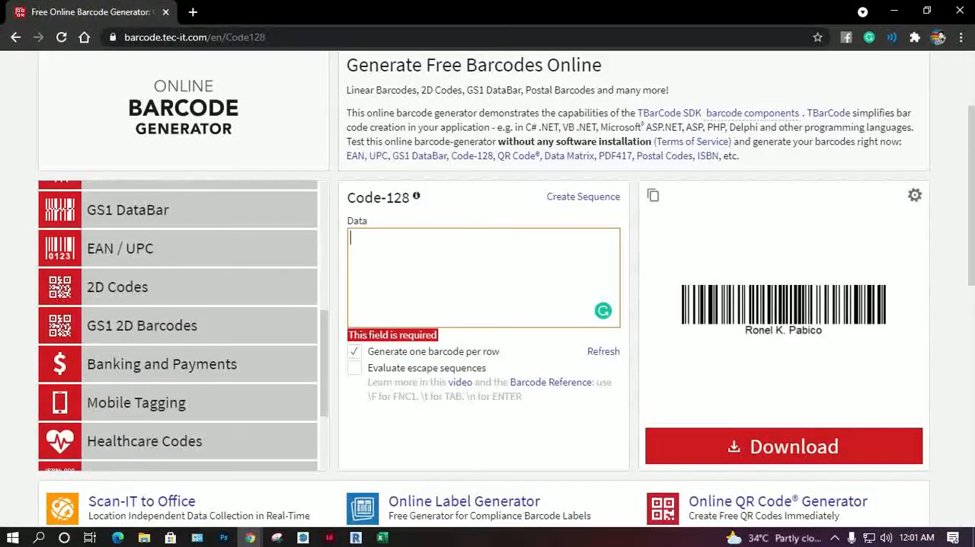
key("ctrl+l")
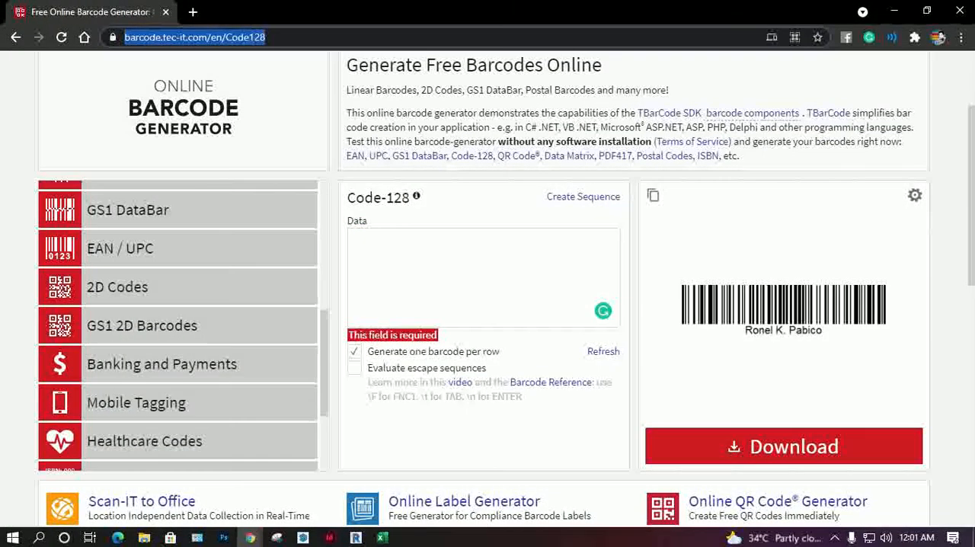
type("calling c")
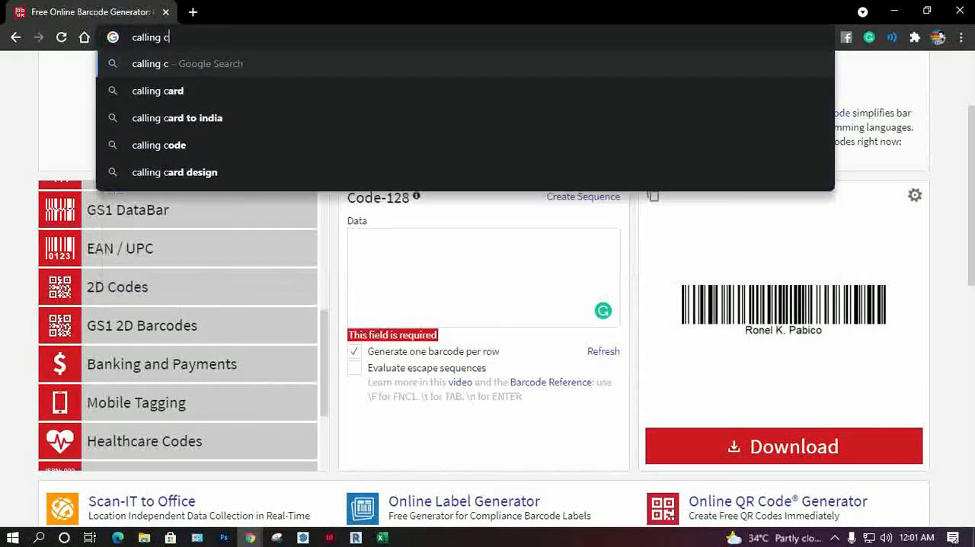
type("ard size")
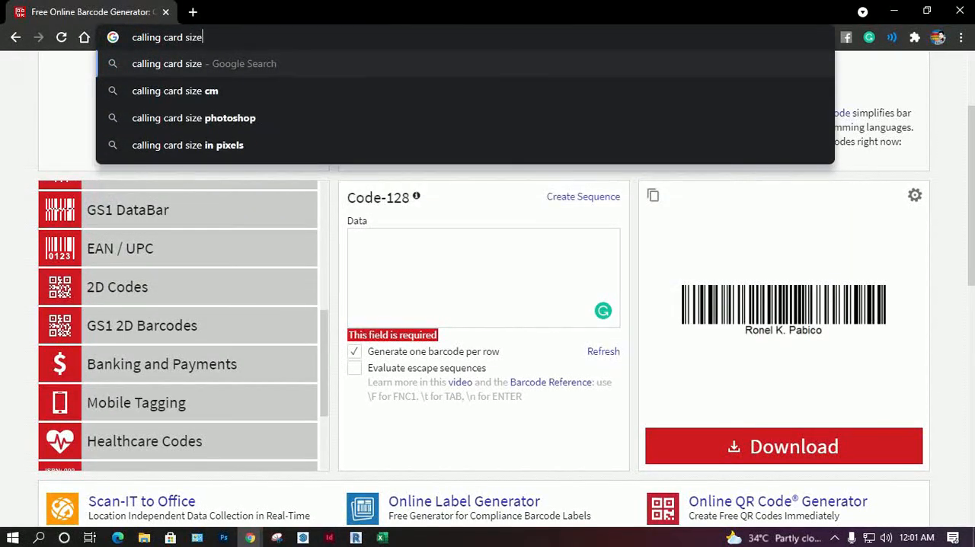
key("Return")
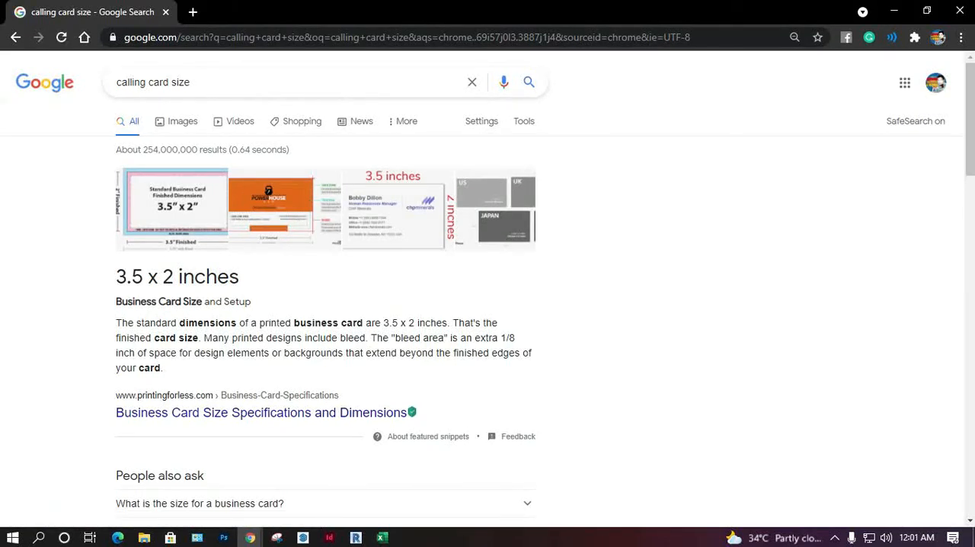
left_click(894, 11)
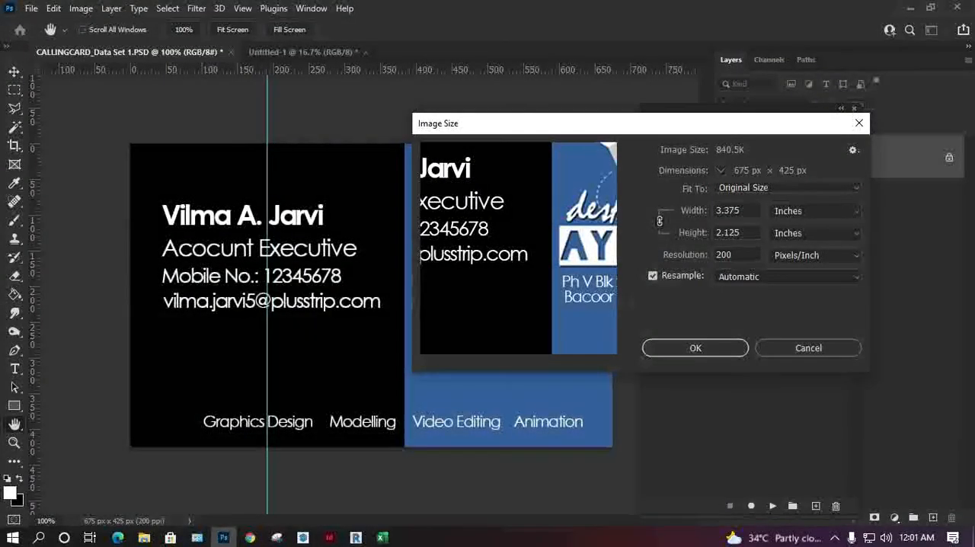
Step: Try to resize the card image to 3.5 inches wide and 2 inches high at 200 ppi
left_click_drag(643, 133, 500, 190)
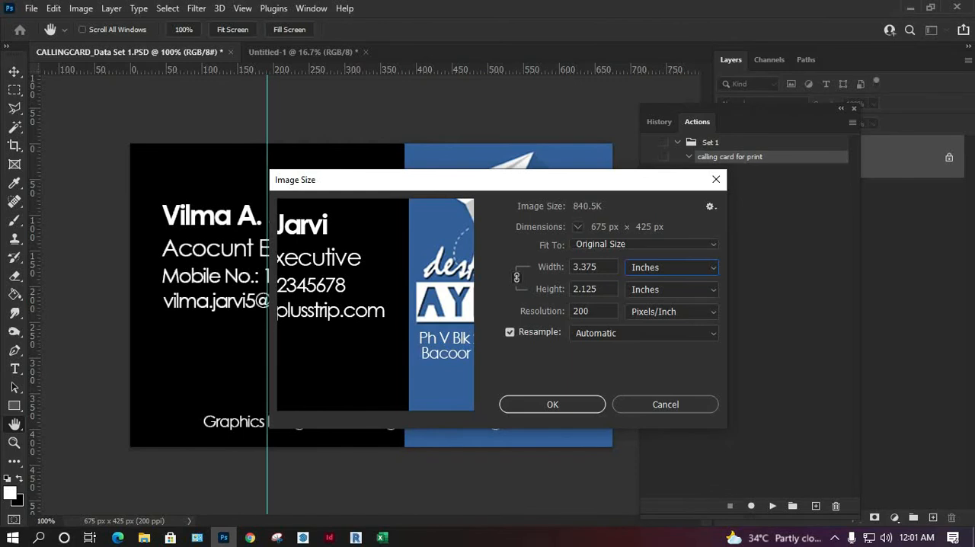
left_click_drag(598, 266, 525, 268)
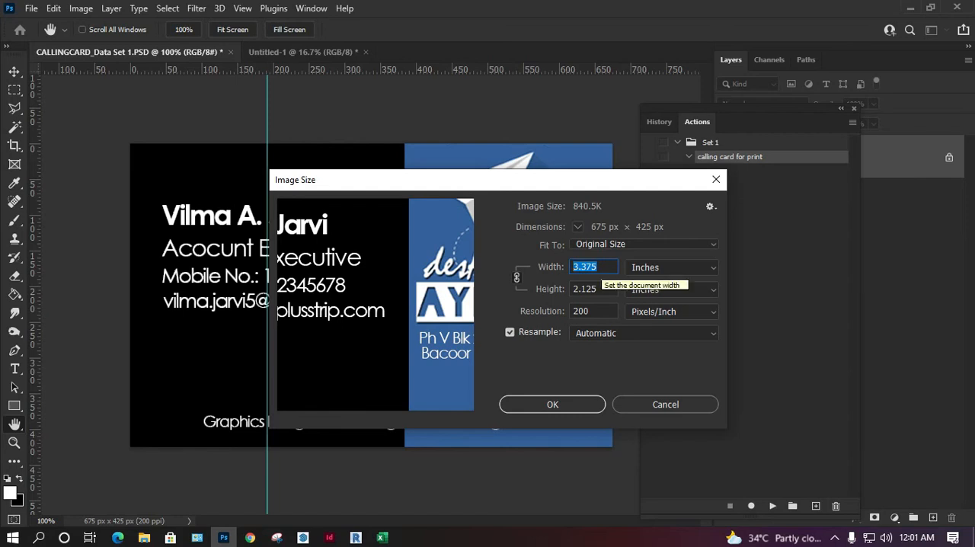
type("3.5")
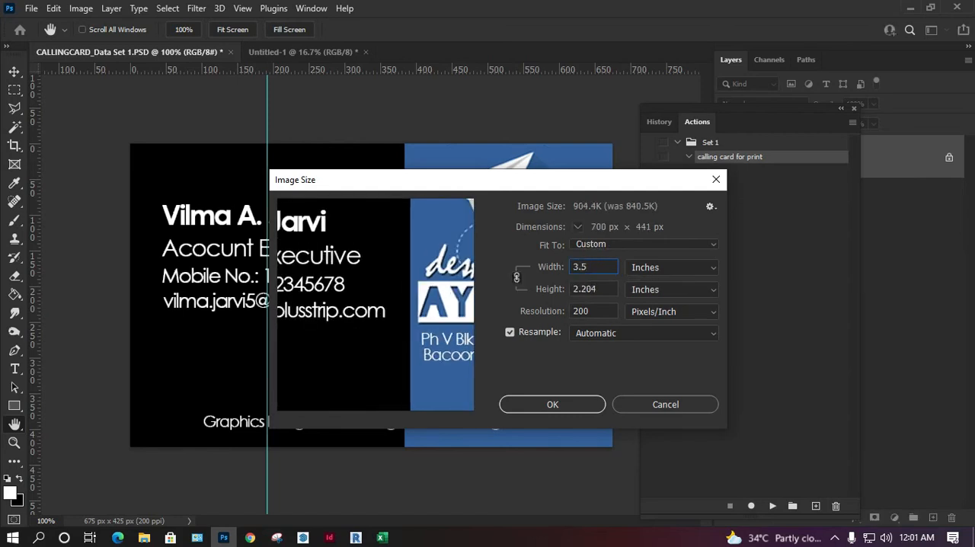
key("Tab")
type("2")
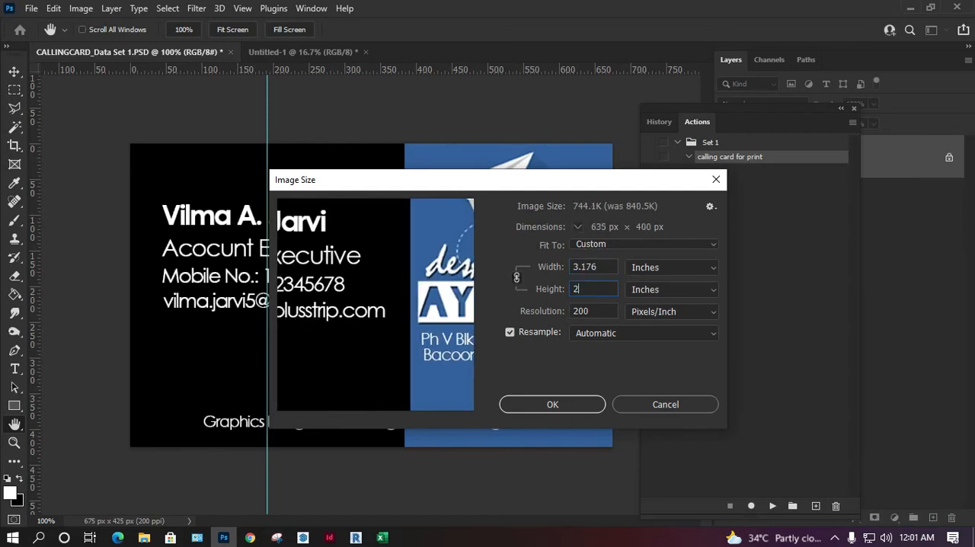
key("Return")
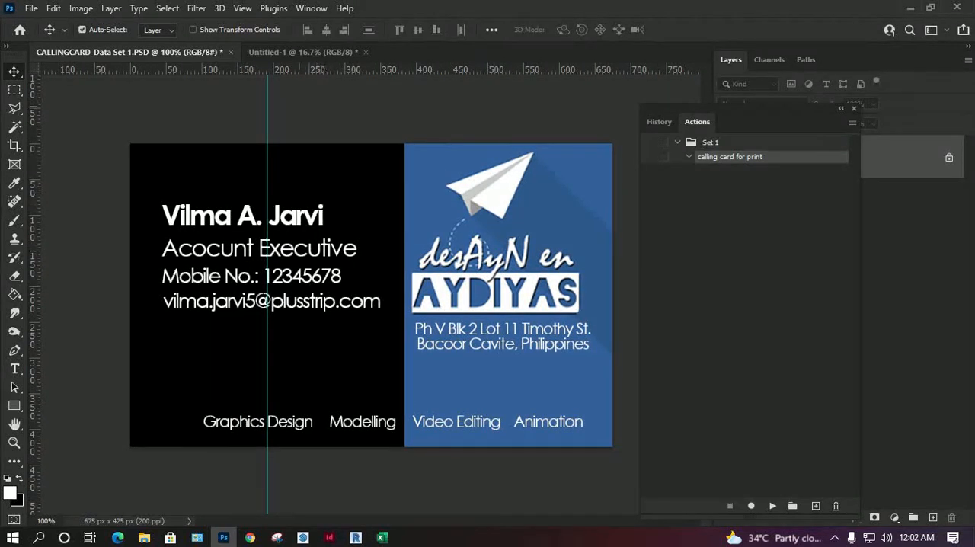
Step: Check the Untitled-1 page's image size and resolution, leaving them as they are
left_click(350, 52)
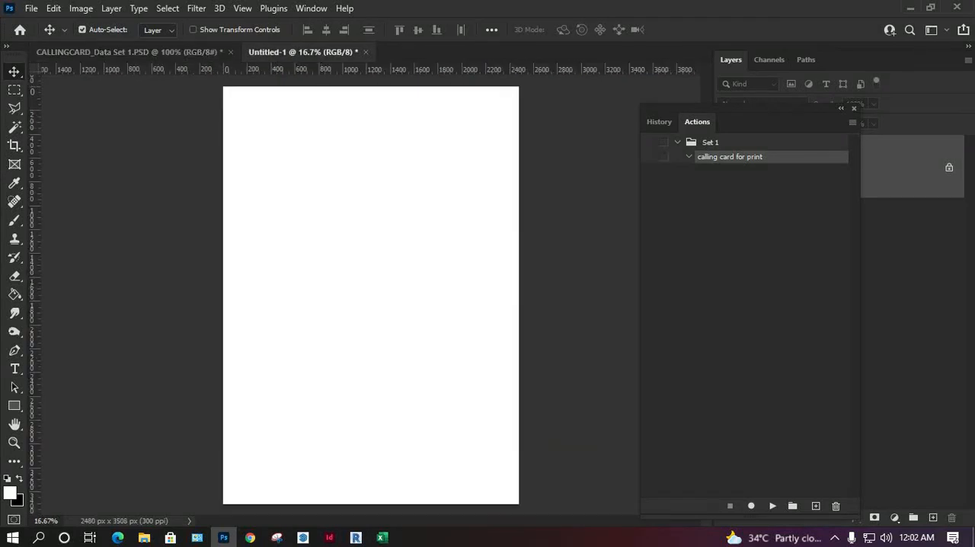
key("ctrl+alt+i")
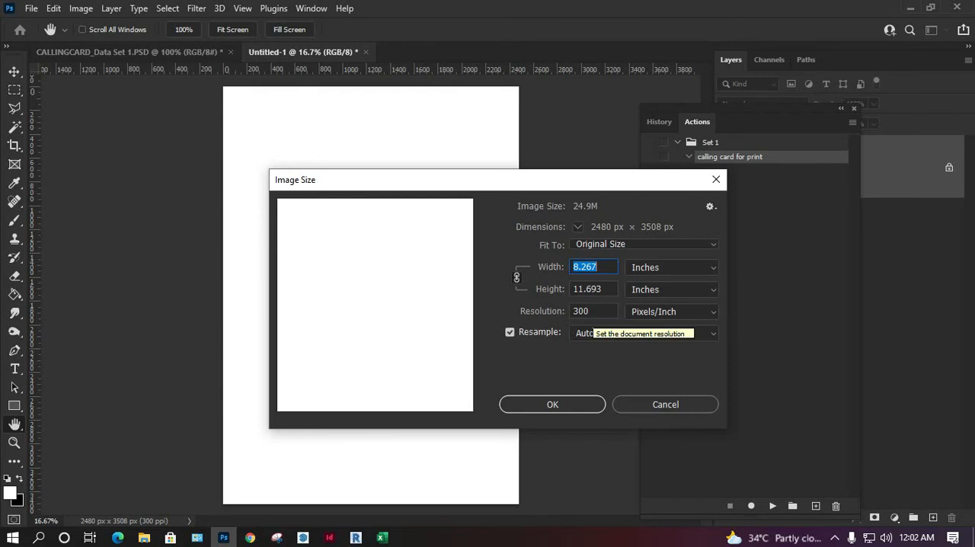
key("Tab")
key("Tab")
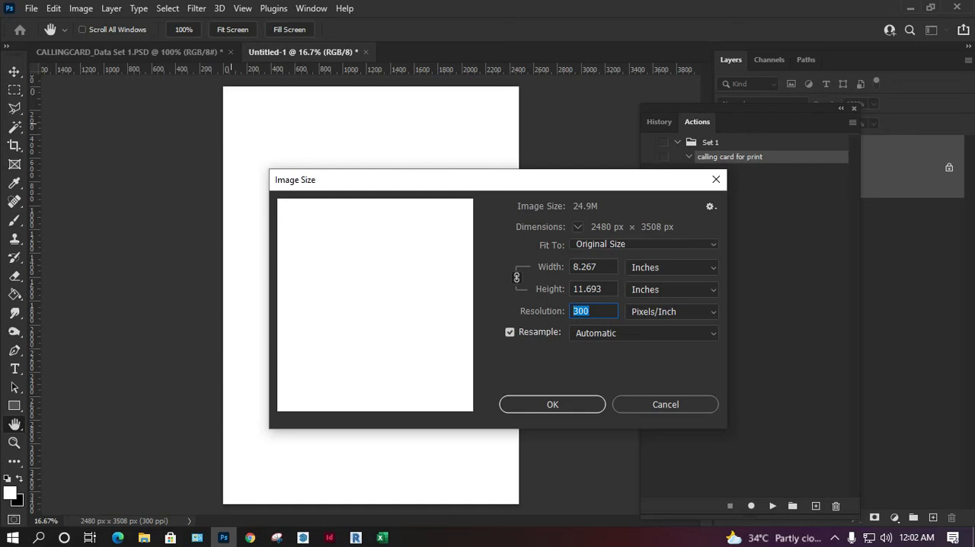
left_click_drag(349, 183, 243, 186)
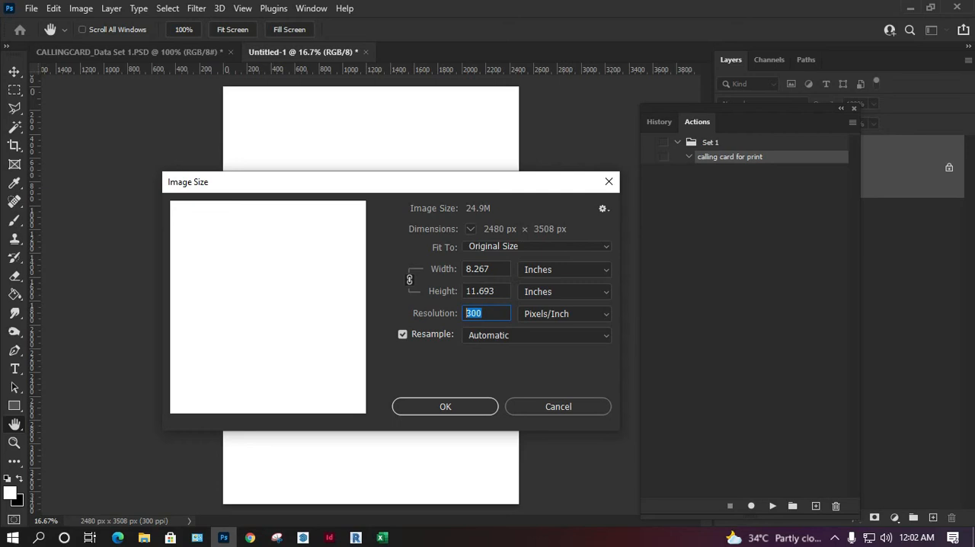
left_click(558, 406)
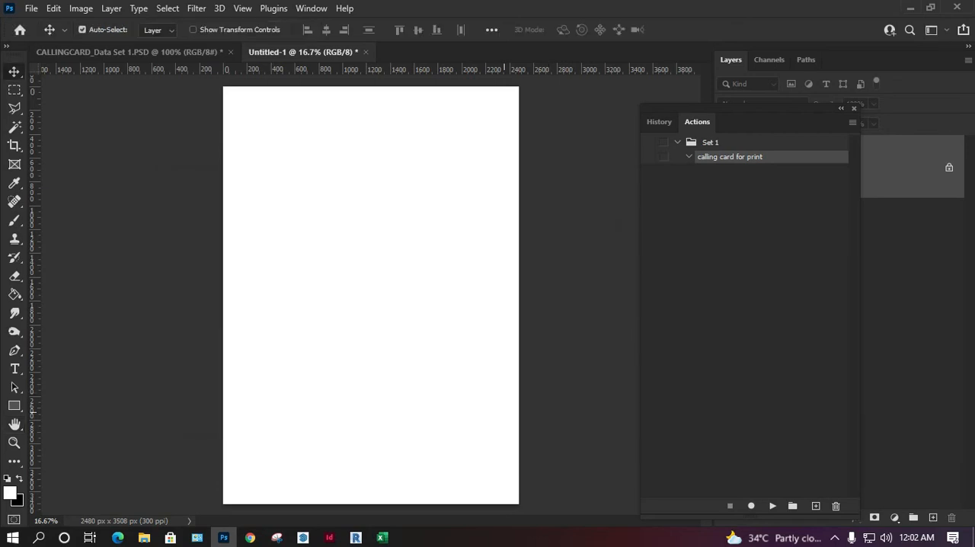
Step: Return to the card document and undo its flattening, moving the Actions panel off the layer list
key("ctrl+Tab")
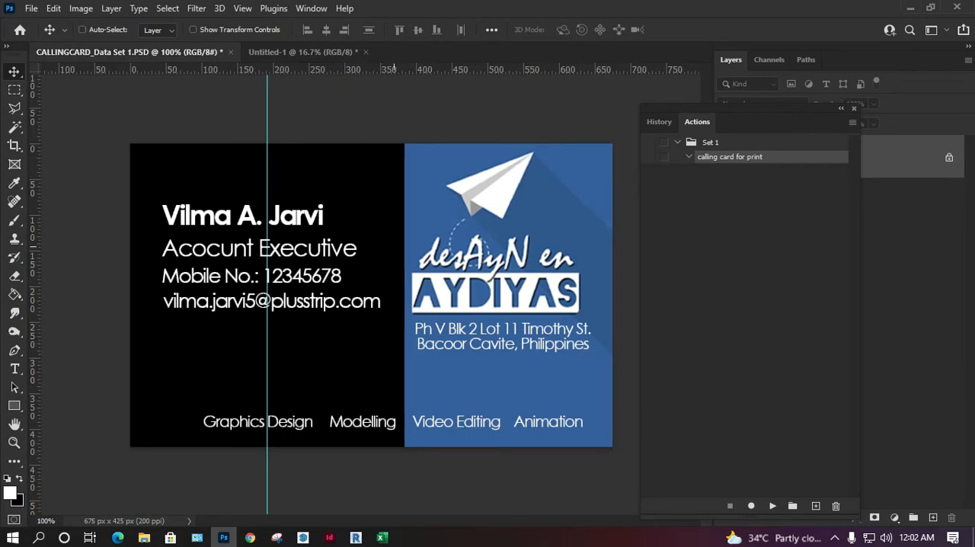
key("ctrl+z")
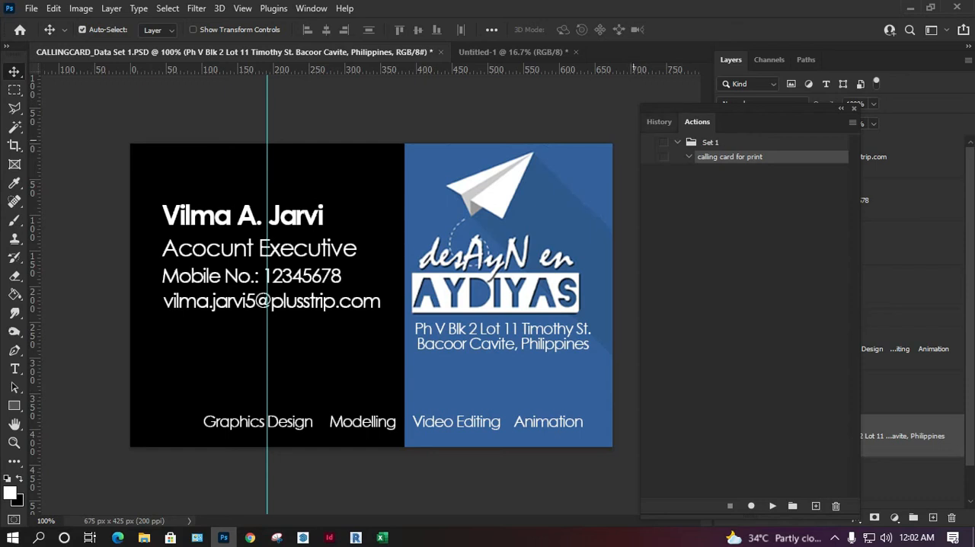
left_click_drag(750, 109, 560, 126)
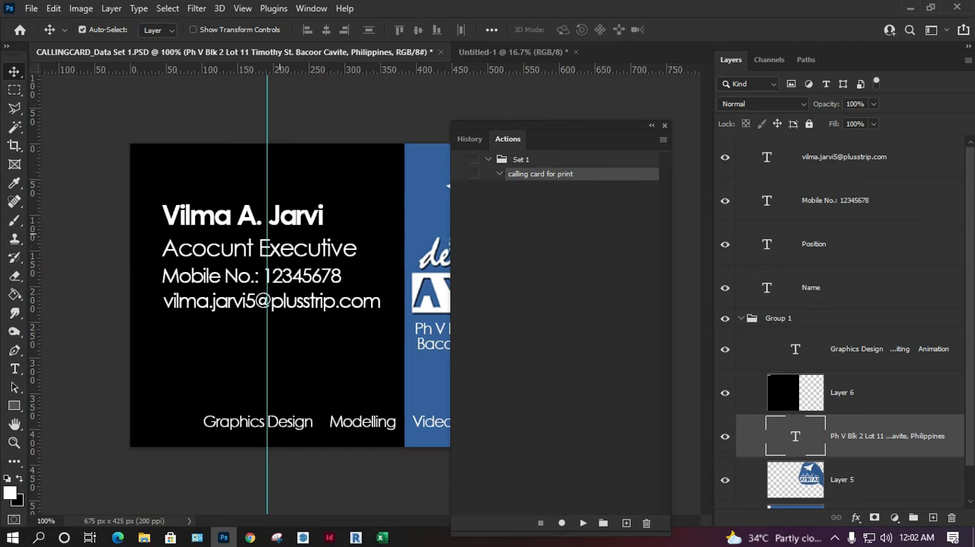
Step: Close the Untitled-1 document without saving its changes
left_click(457, 51)
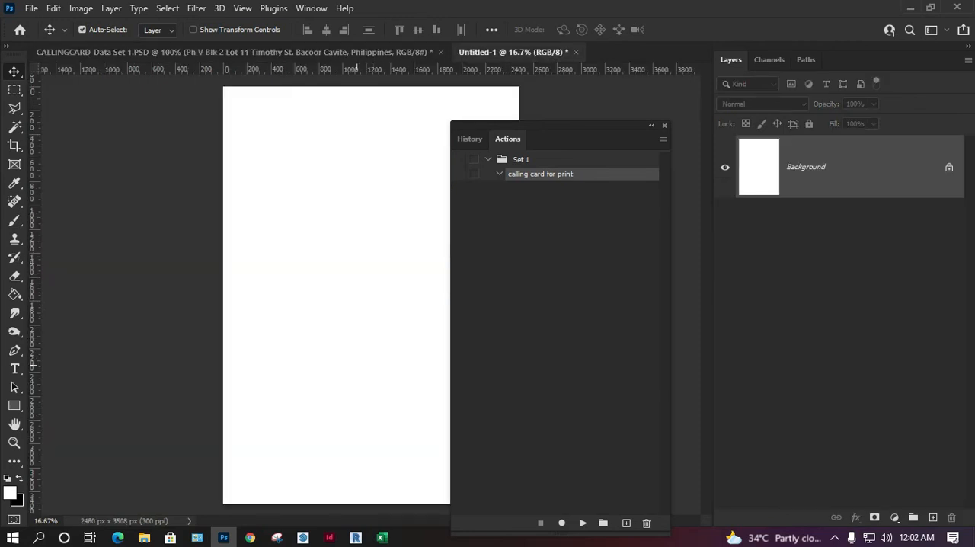
left_click(228, 53)
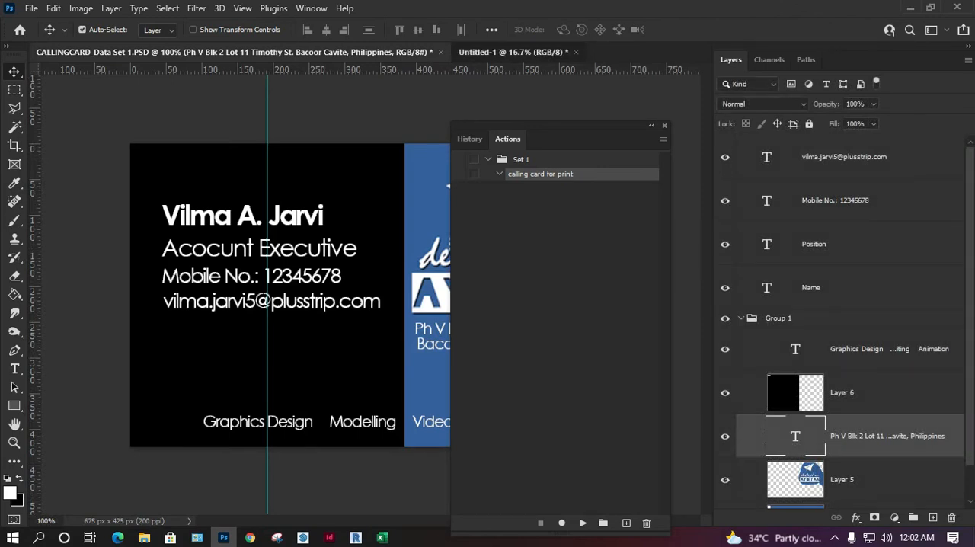
left_click(456, 51)
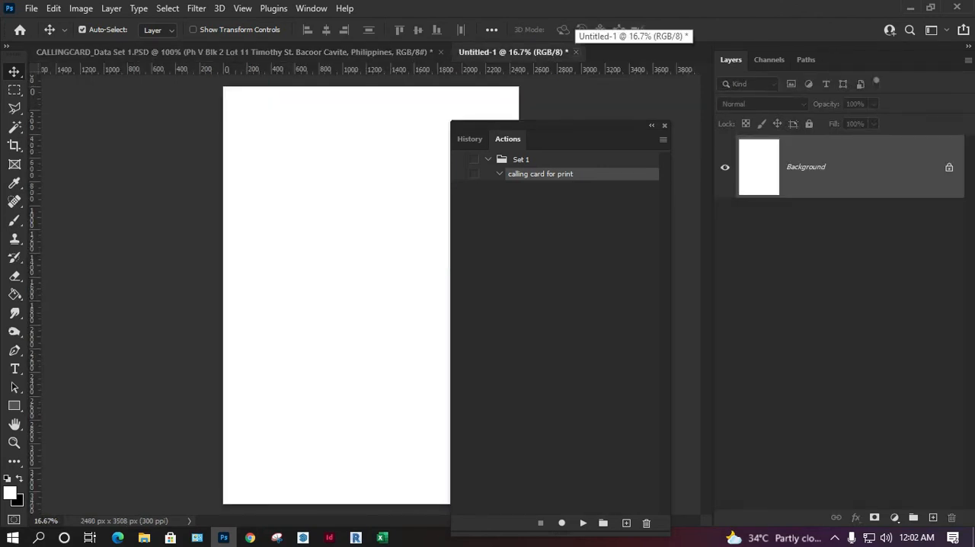
left_click(575, 51)
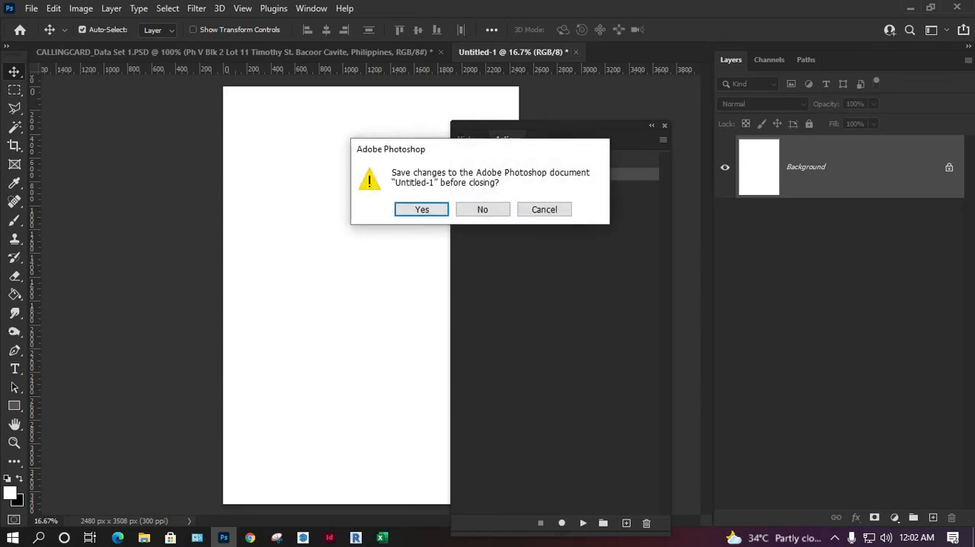
left_click(478, 209)
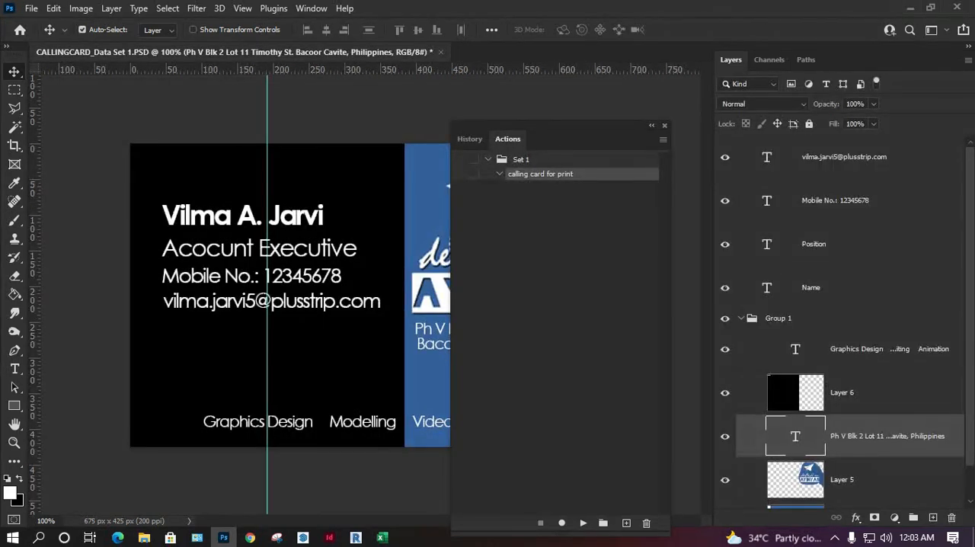
Step: Clear all actions, including the empty calling card for print action
left_click_drag(564, 126, 578, 116)
left_click(677, 129)
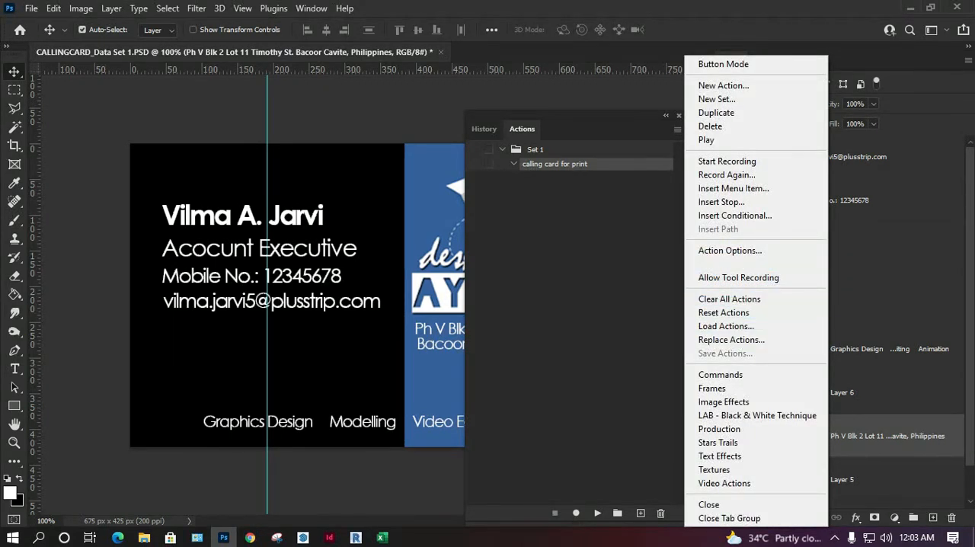
left_click(729, 298)
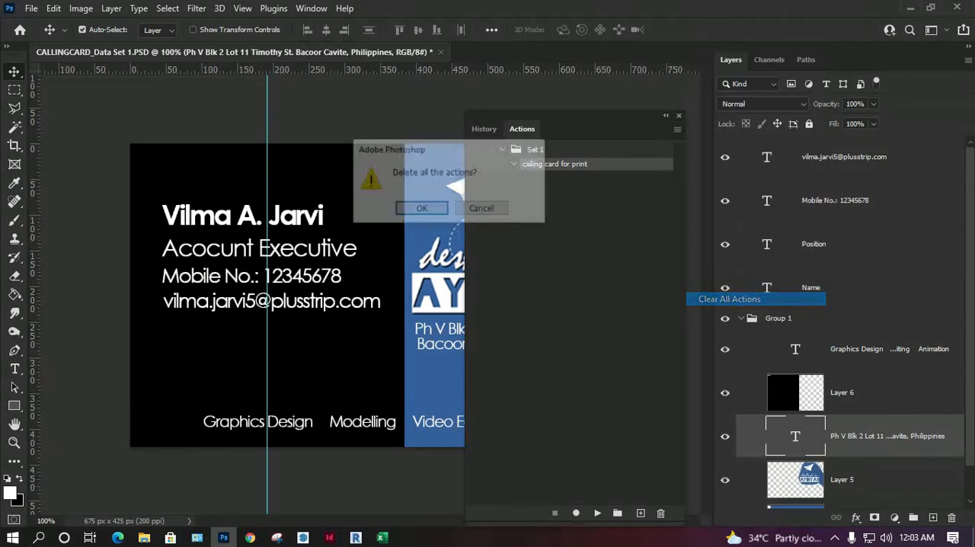
key("Return")
Step: Start recording a new action named "Calling card printing" and flatten the card image as its first command
left_click_drag(564, 116, 605, 89)
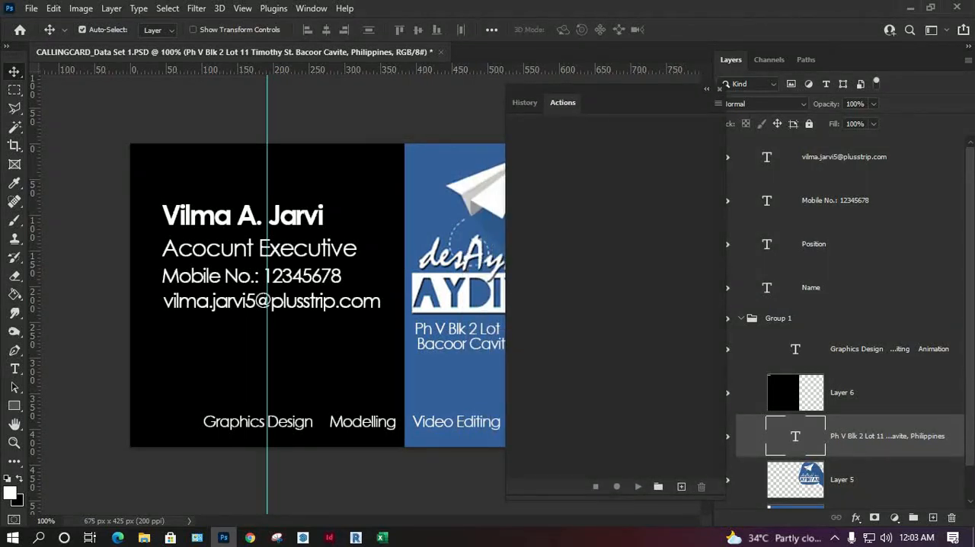
left_click(681, 486)
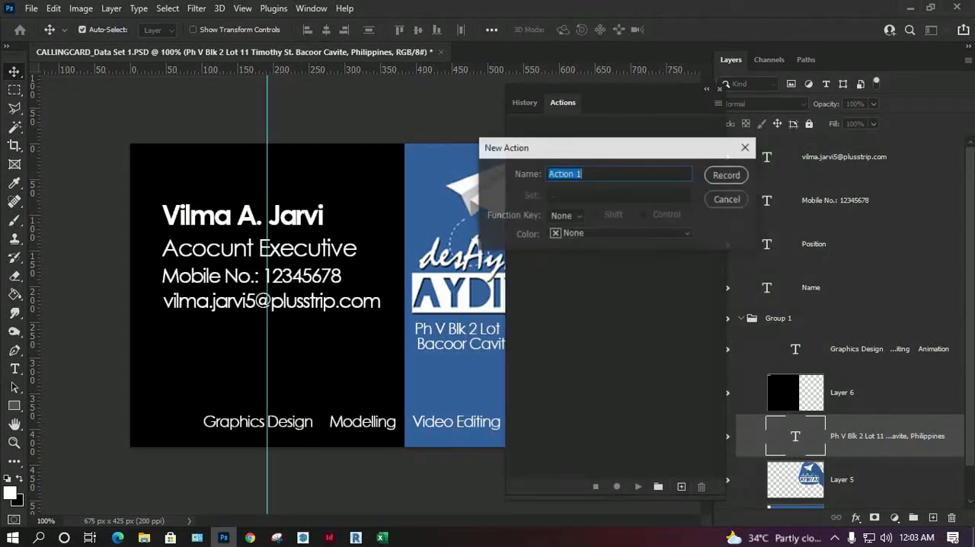
type("Calling card printing")
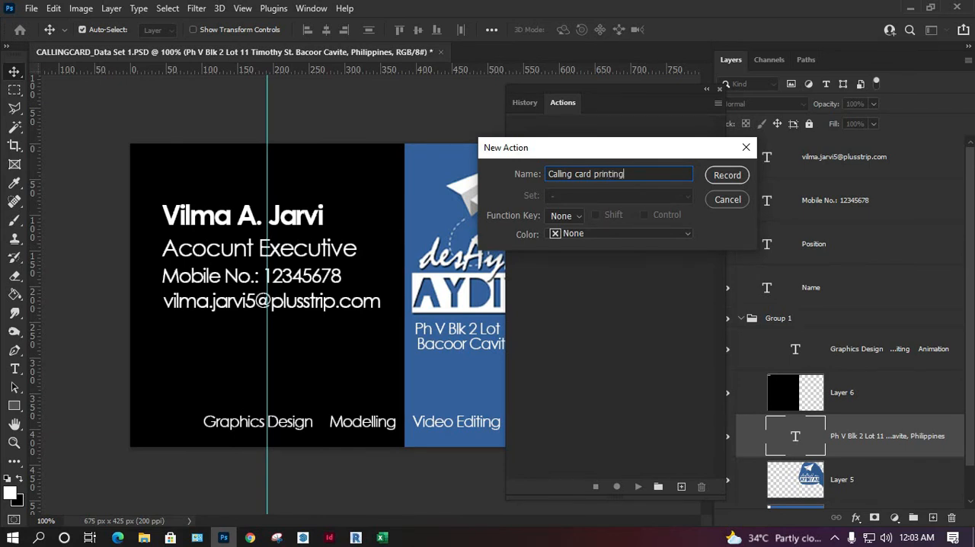
key("Return")
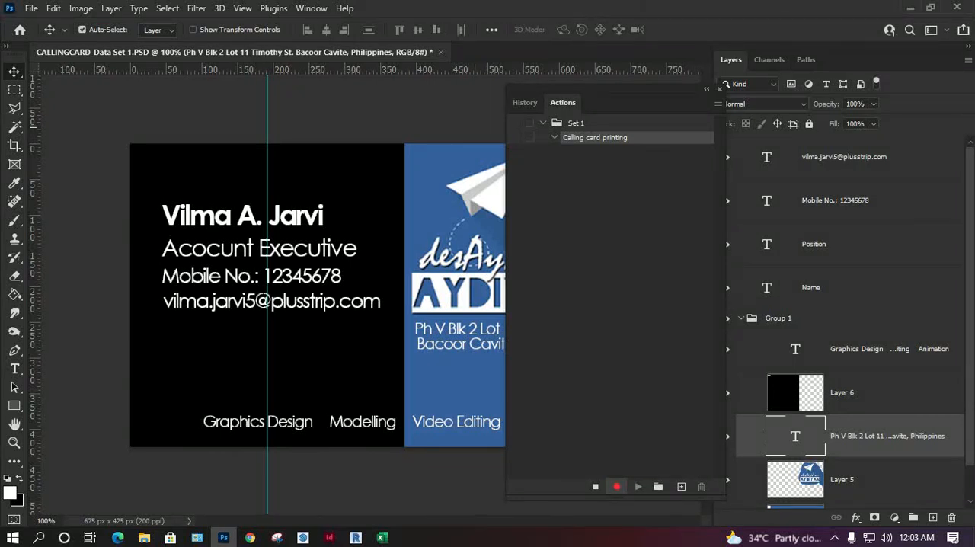
left_click(111, 8)
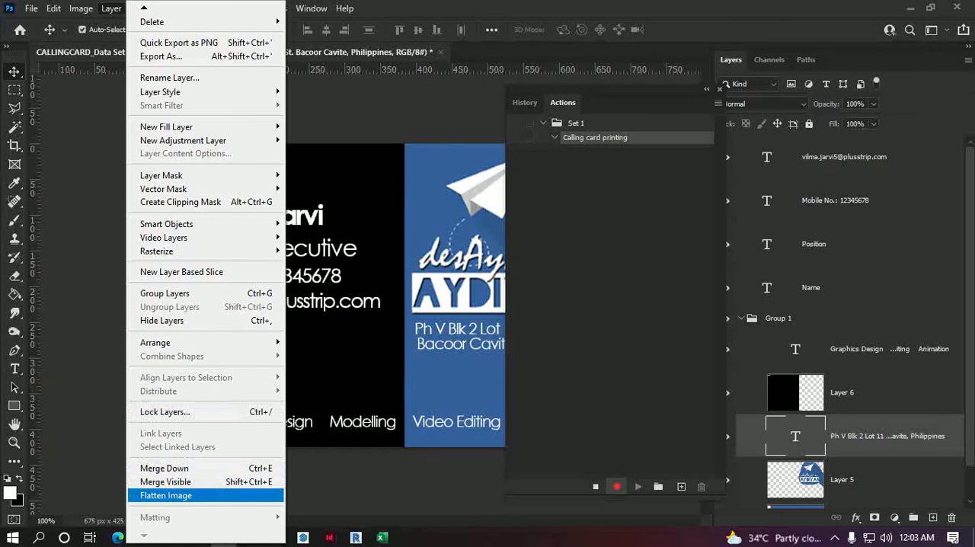
left_click(165, 495)
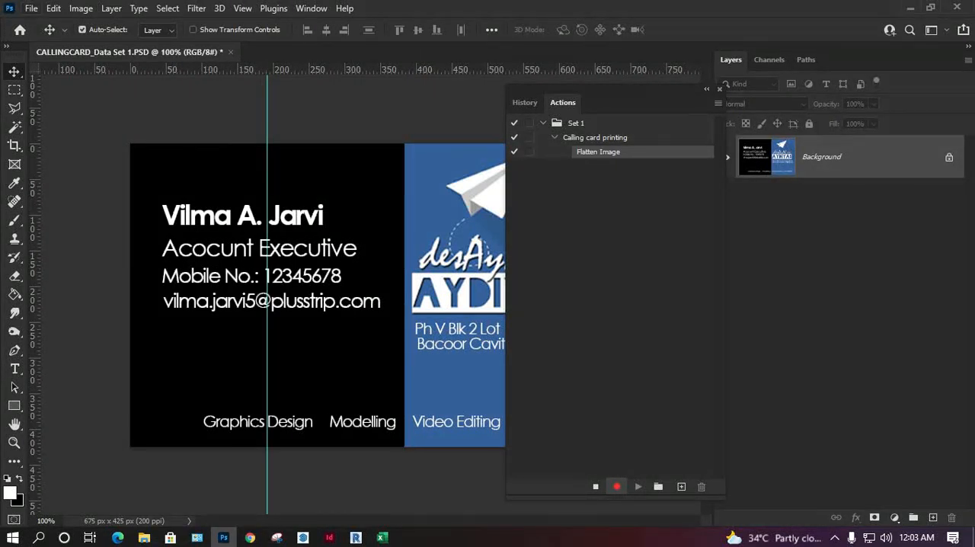
Step: Create a new A4 document, 210 x 297 mm, with the resolution set to 200 pixels/inch
left_click(31, 8)
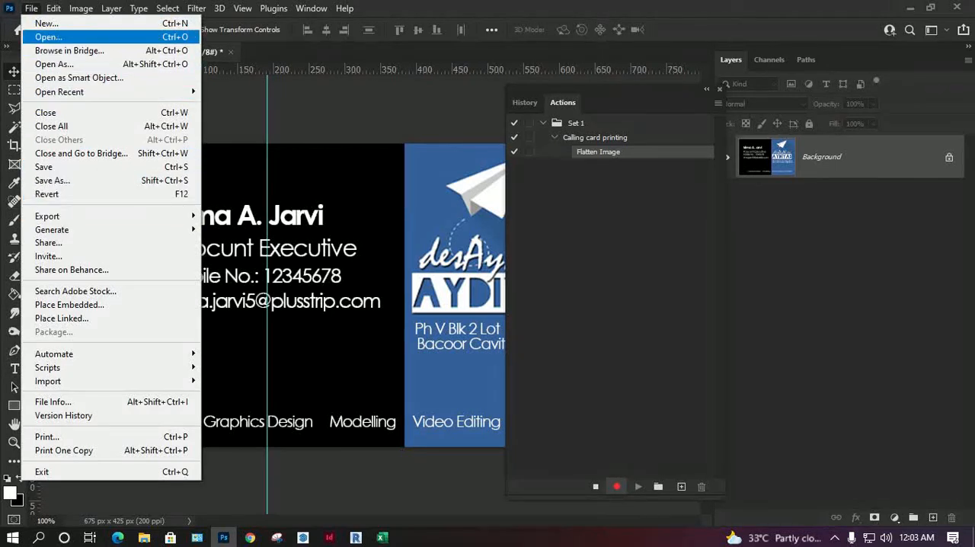
left_click(48, 24)
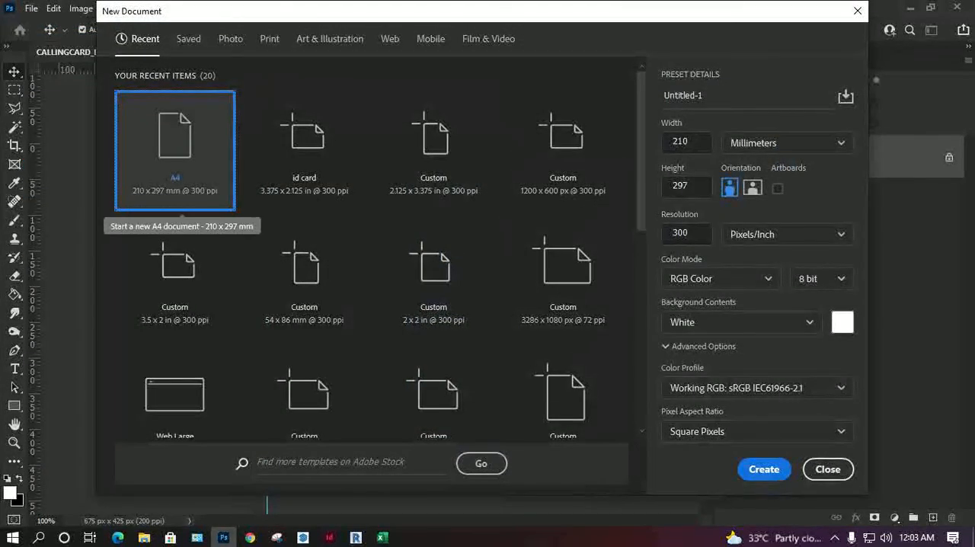
type("200")
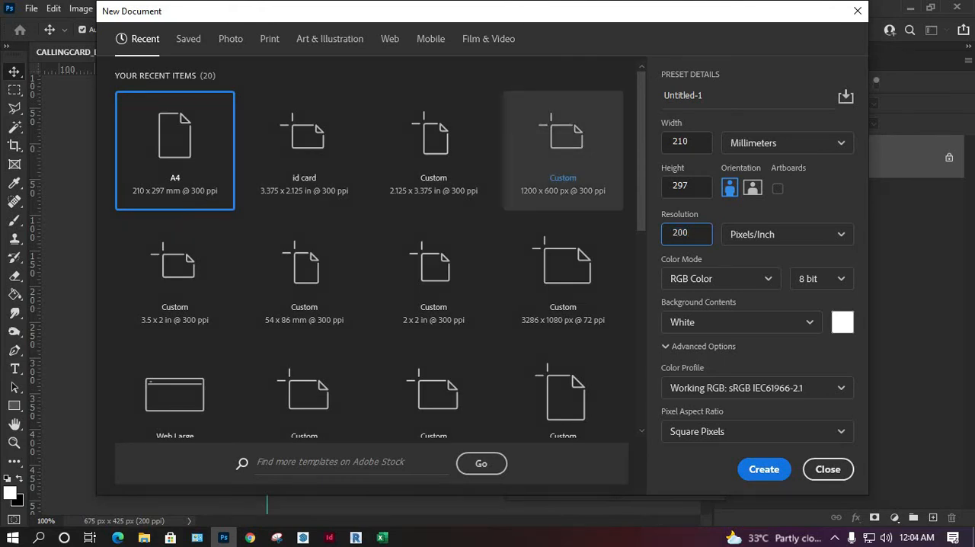
left_click(763, 469)
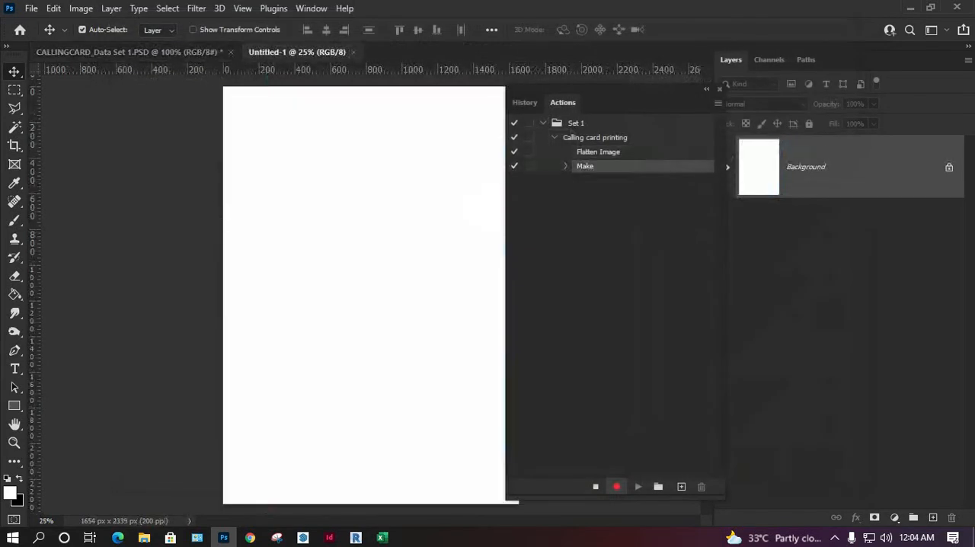
Step: Return to the CALLINGCARD_Data Set 1 document and duplicate its Background layer into the Untitled-1 document
key("ctrl+shift+Tab")
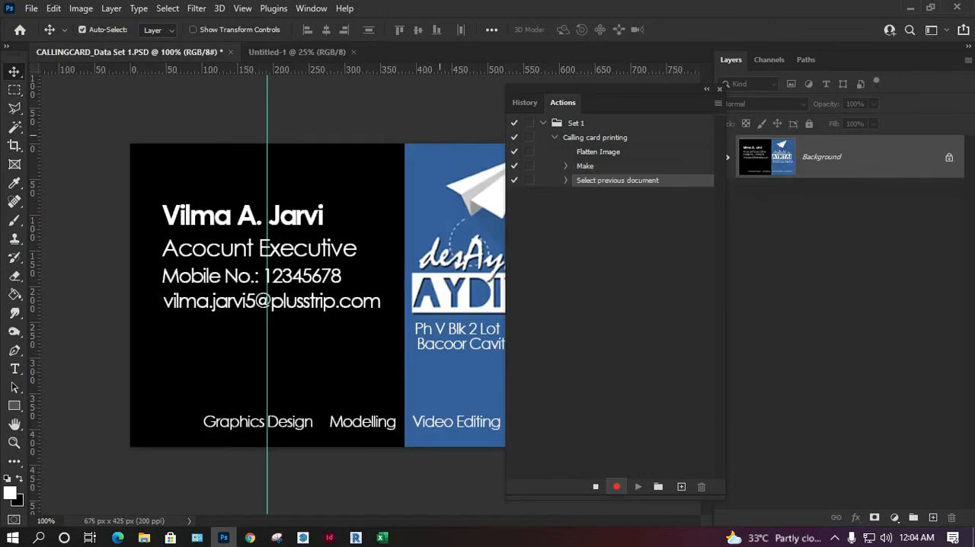
right_click(798, 152)
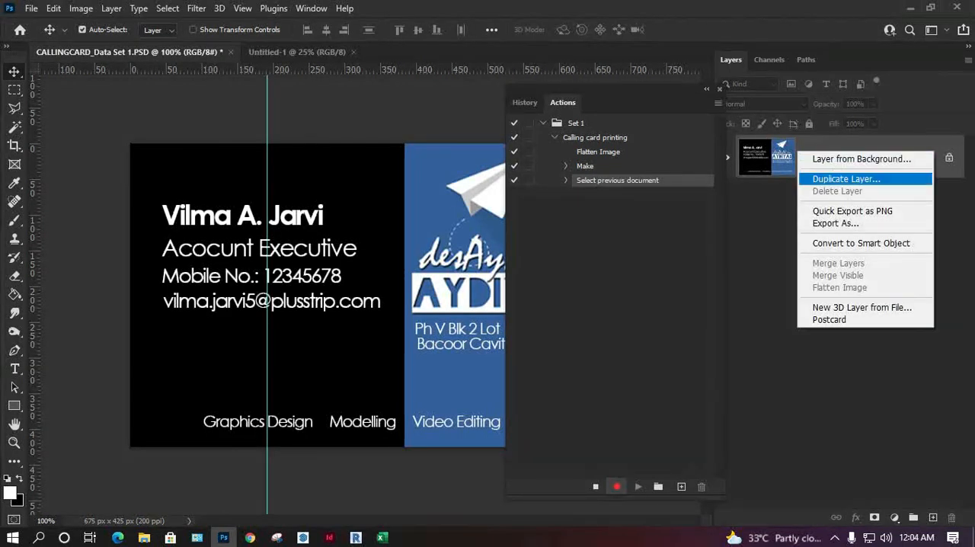
left_click(845, 179)
left_click(478, 190)
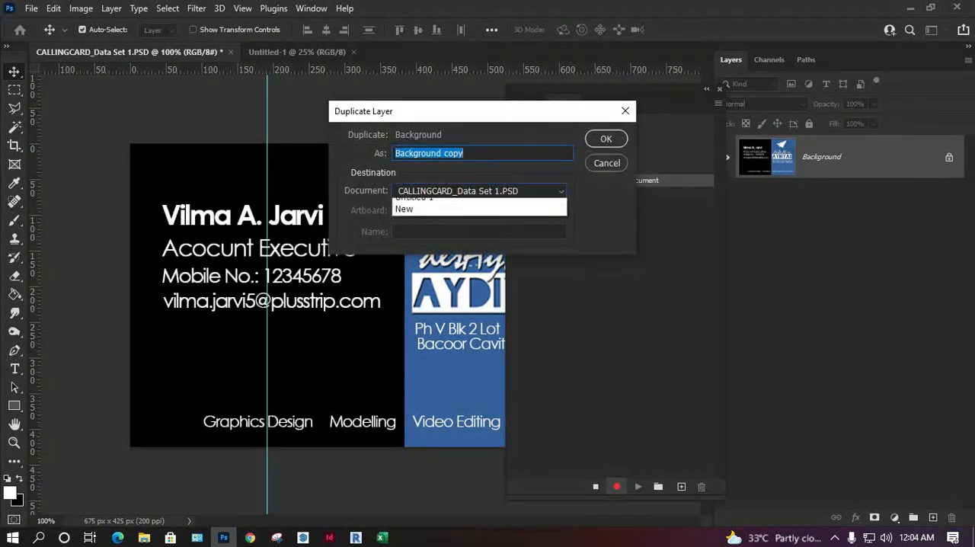
left_click(457, 217)
key("Return")
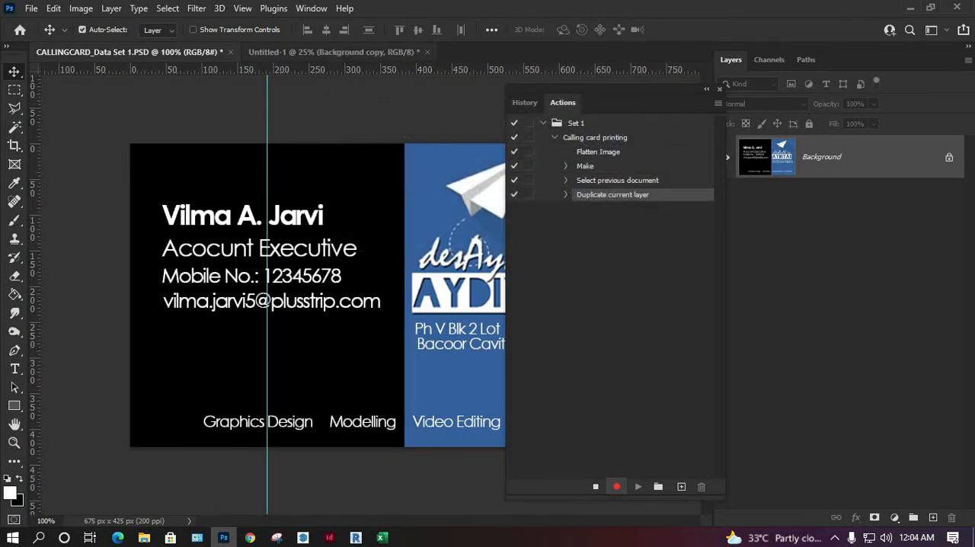
Step: In Untitled-1, move the card inward from the page's upper-left corner and place a copy flush against its right edge
left_click(332, 51)
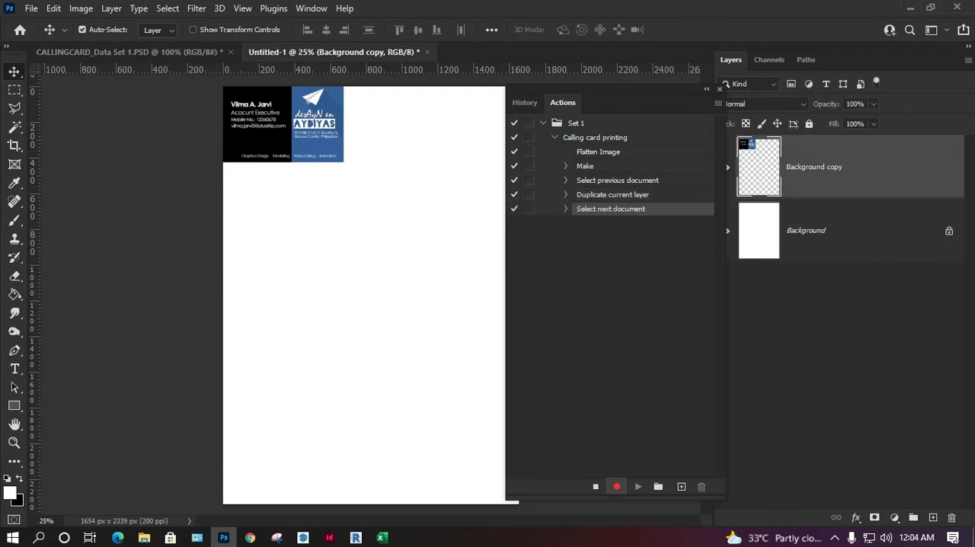
left_click_drag(322, 106, 350, 120)
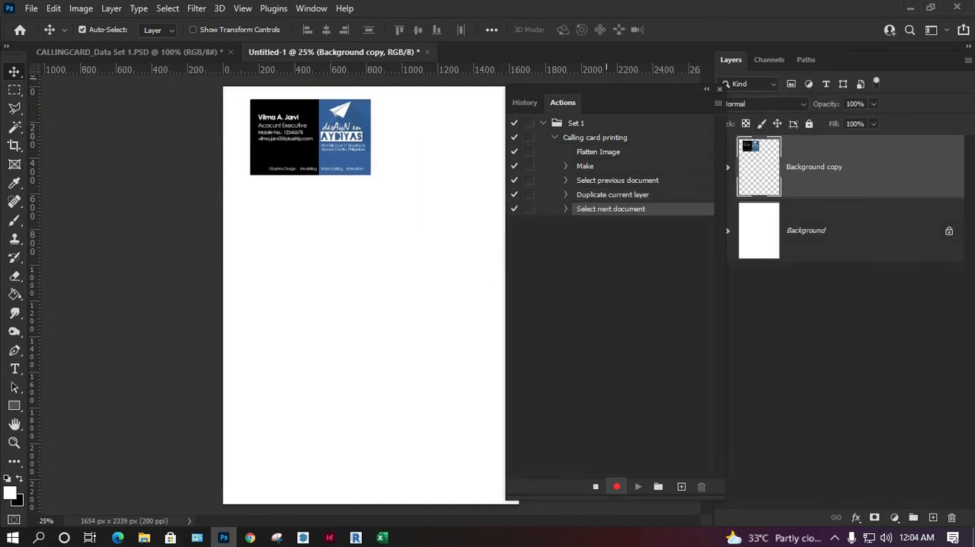
left_click_drag(609, 89, 577, 255)
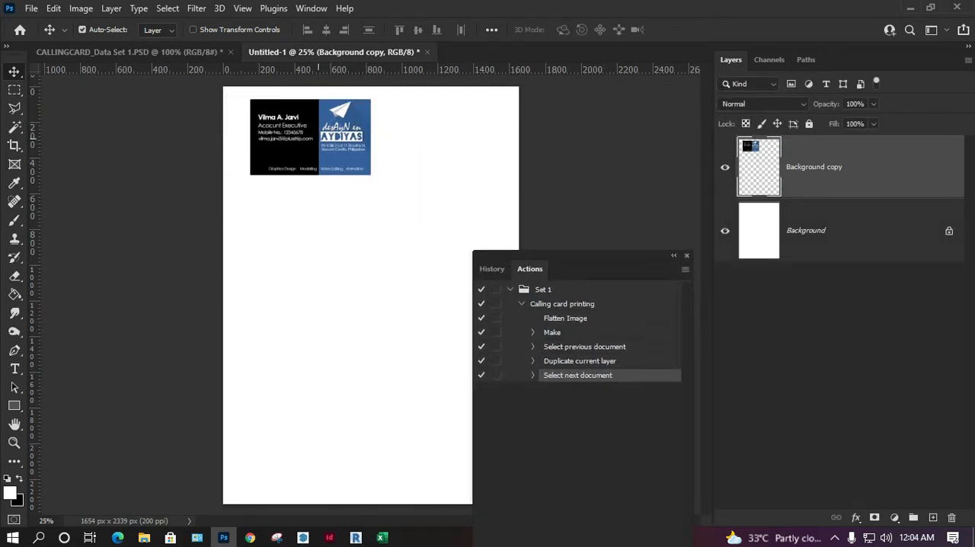
left_click_drag(315, 114, 451, 114)
key("Right")
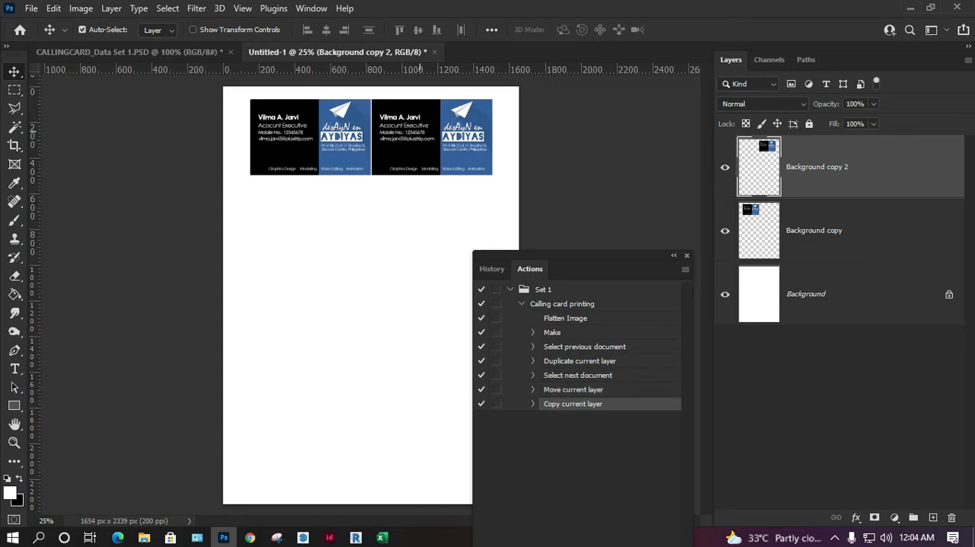
key("Left")
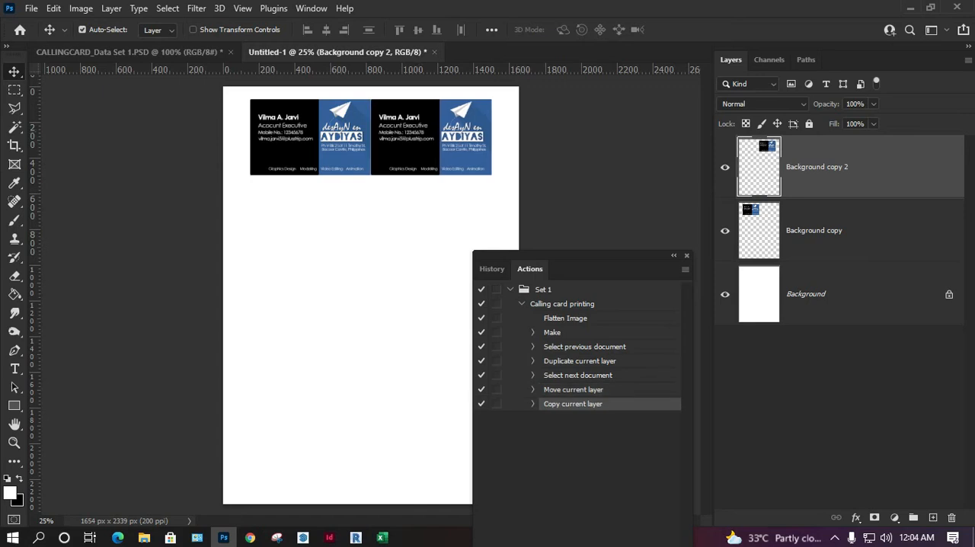
Step: Select both cards and copy the pair repeatedly down the page to form five rows, moving the Actions panel aside
left_click(830, 231, "shift")
left_click_drag(393, 103, 372, 189)
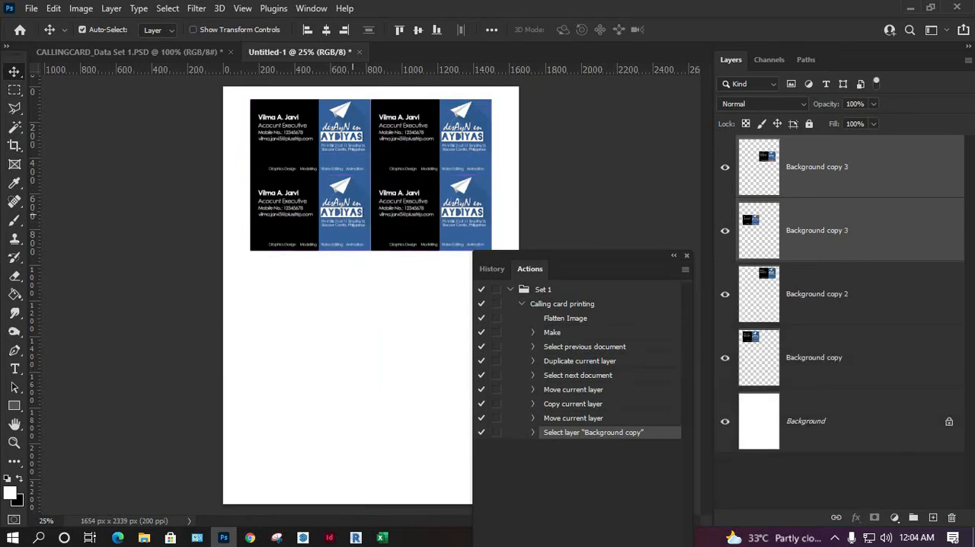
left_click_drag(344, 208, 349, 349)
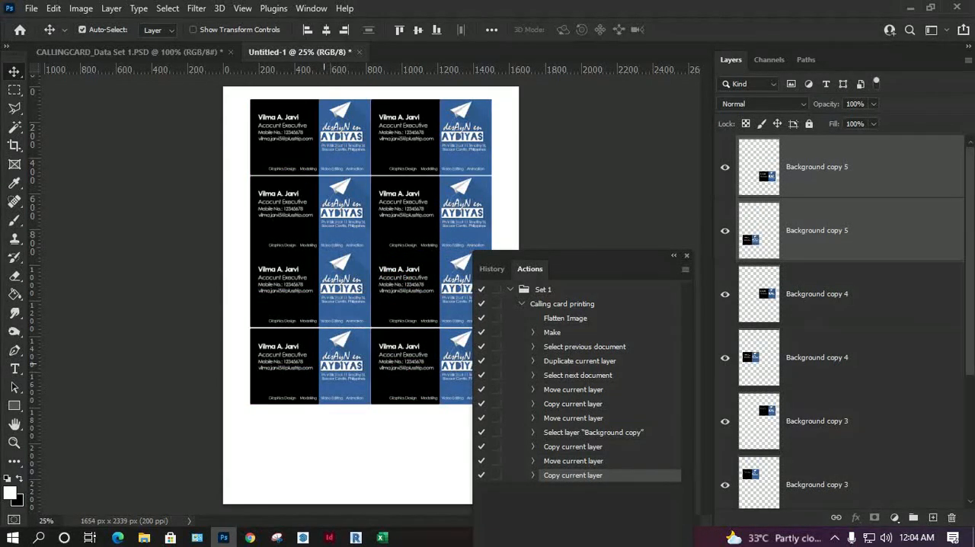
left_click_drag(333, 335, 335, 415)
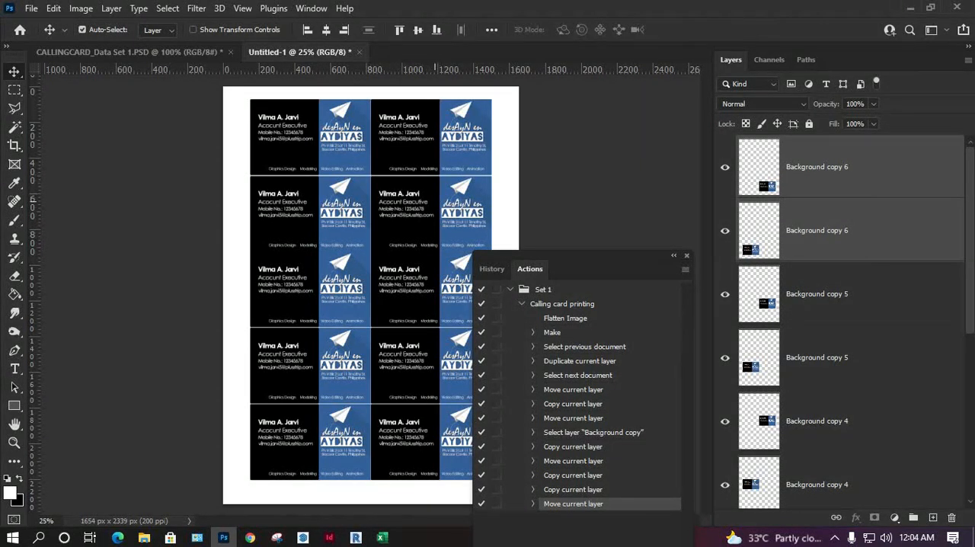
left_click_drag(579, 255, 620, 104)
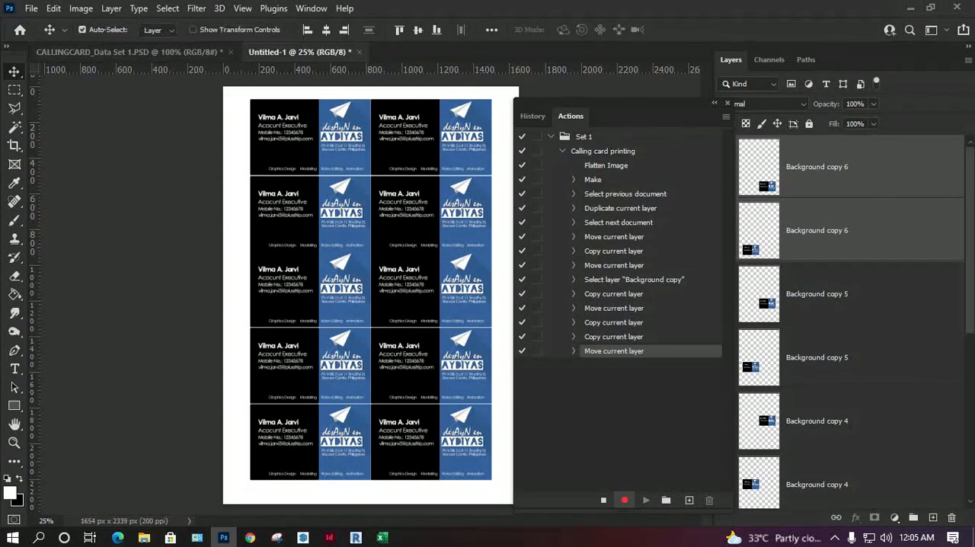
left_click(31, 7)
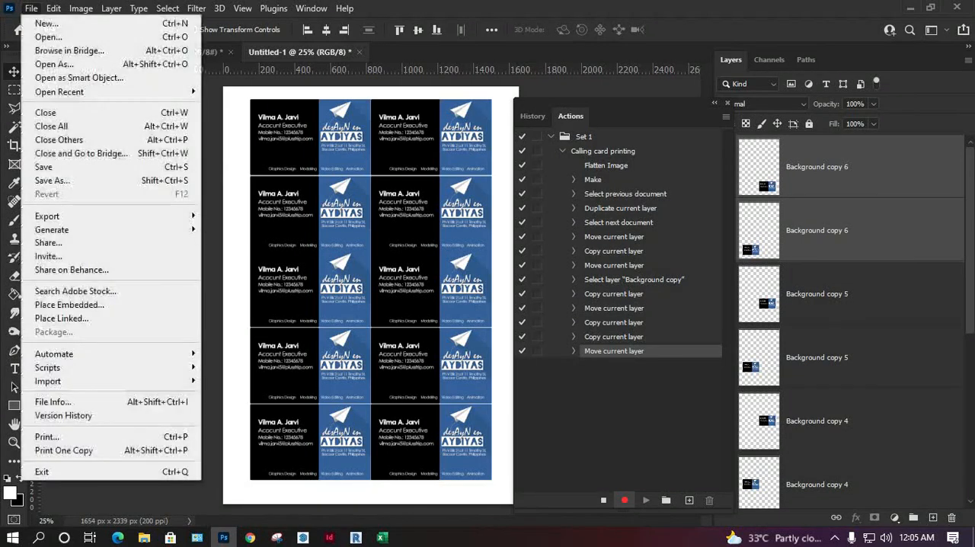
left_click(51, 180)
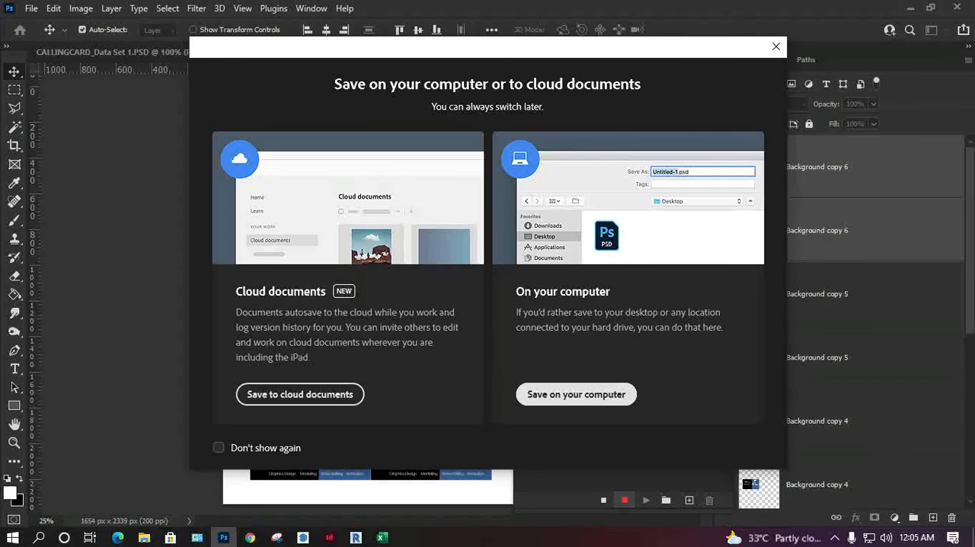
left_click(576, 393)
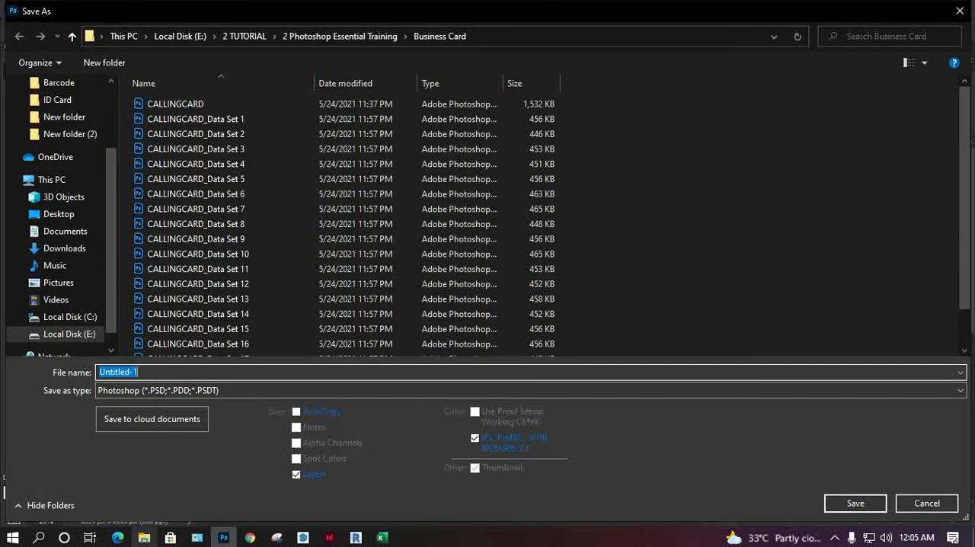
left_click(927, 503)
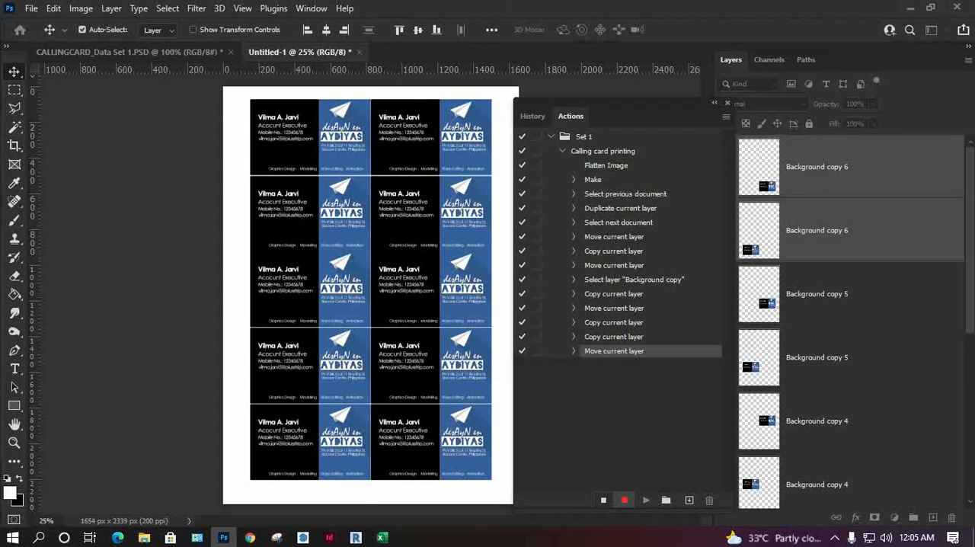
Step: Stop the action recording and, in File Explorer, create a folder named "for printing" inside the Business Card folder
left_click(603, 501)
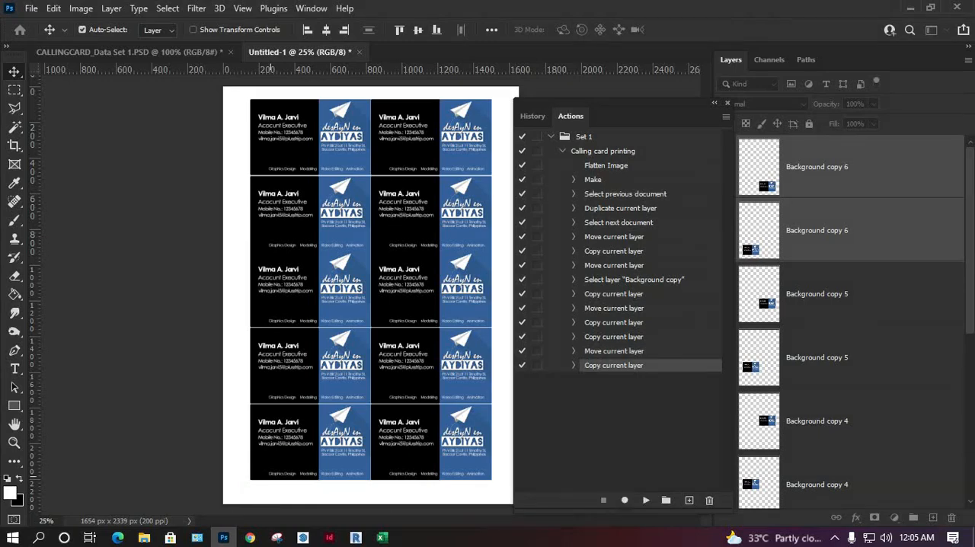
left_click(144, 538)
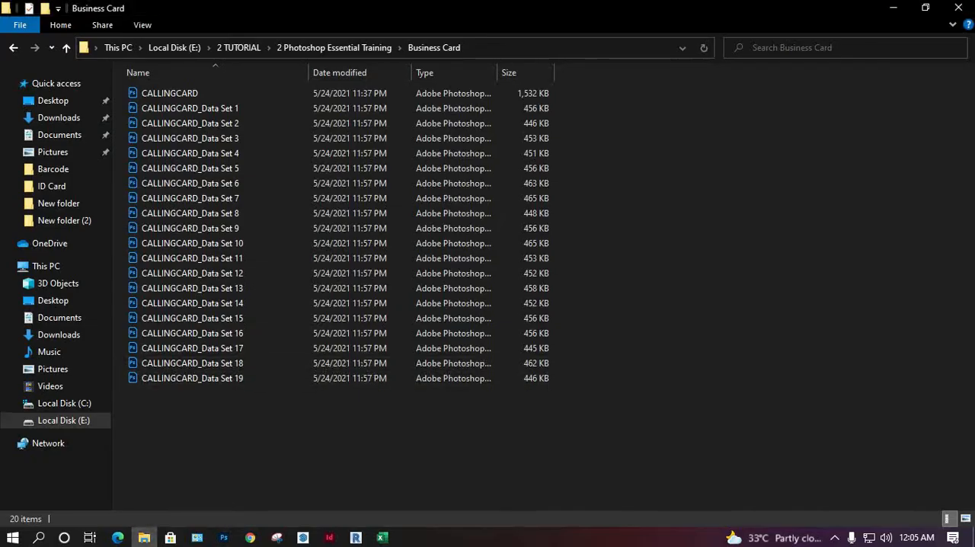
right_click(227, 239)
mouse_move(304, 409)
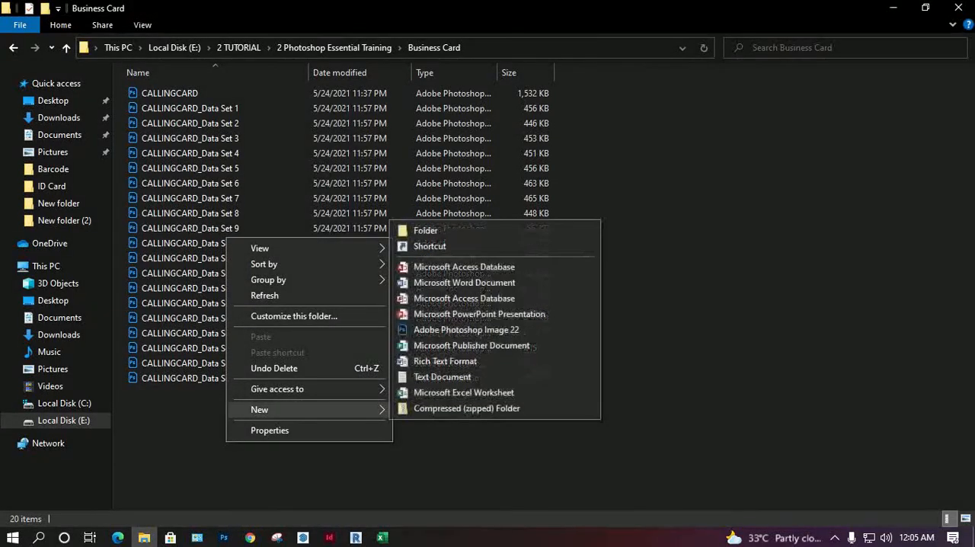
left_click(425, 230)
type("for printing")
key("Return")
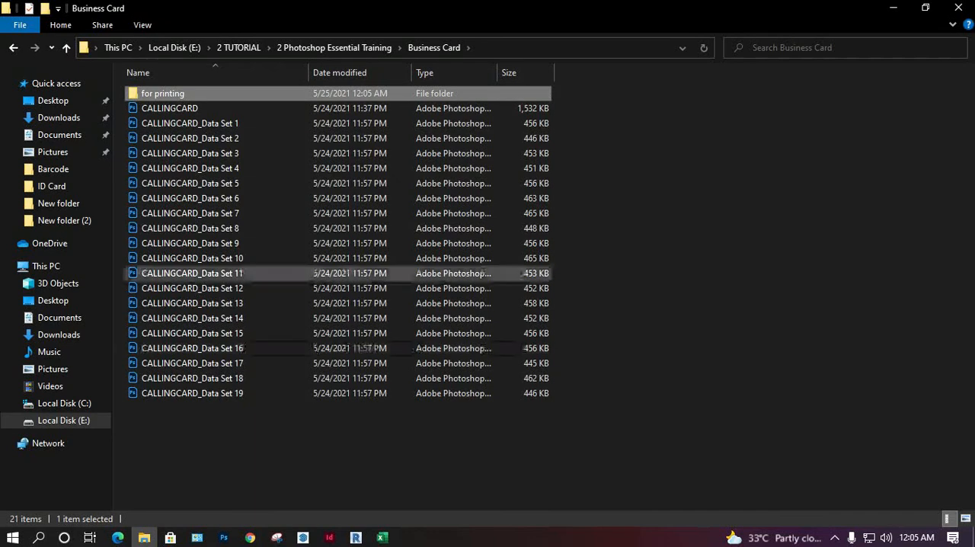
key("Return")
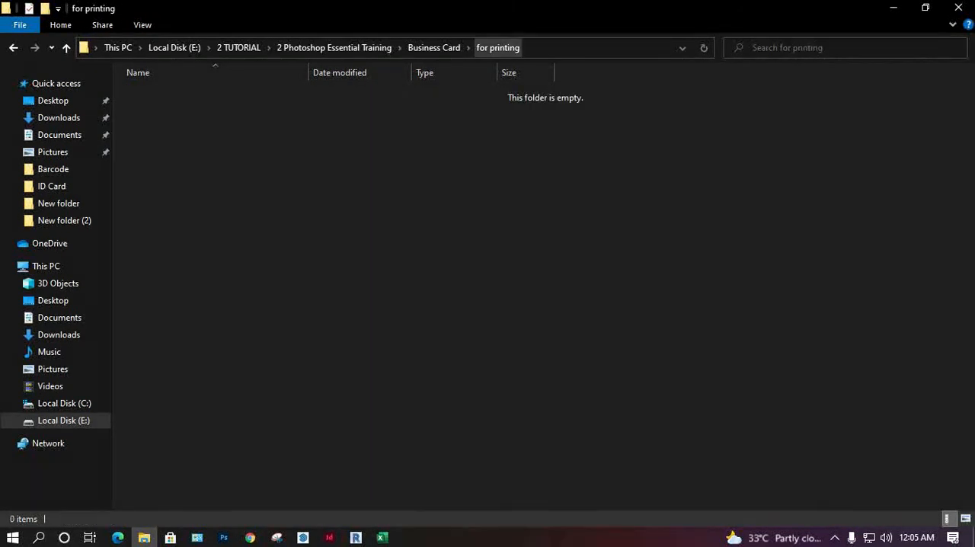
left_click(893, 7)
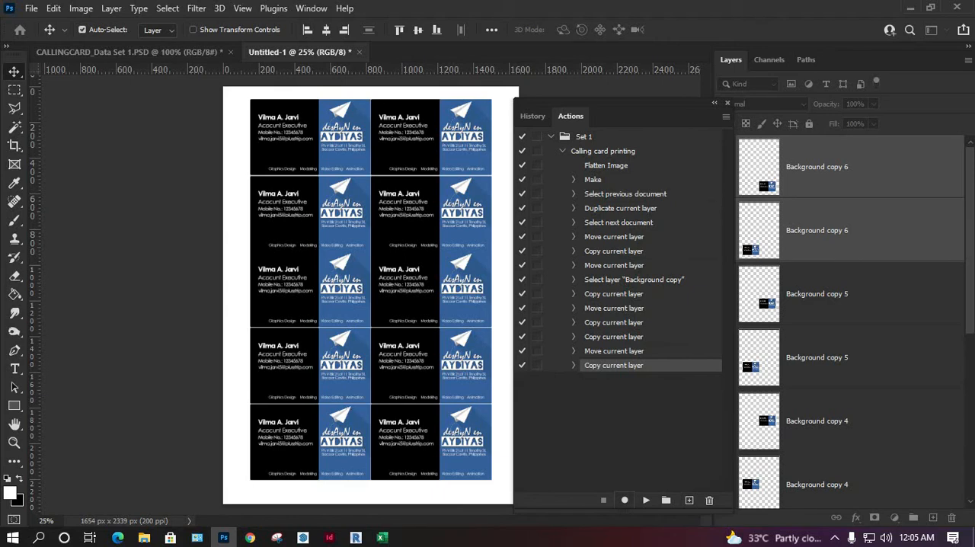
Step: Resume recording and save the card page on the computer as a JPEG named 1 in the "for printing" folder, with quality 11 and Baseline ("Standard") format
left_click(625, 500)
left_click(31, 9)
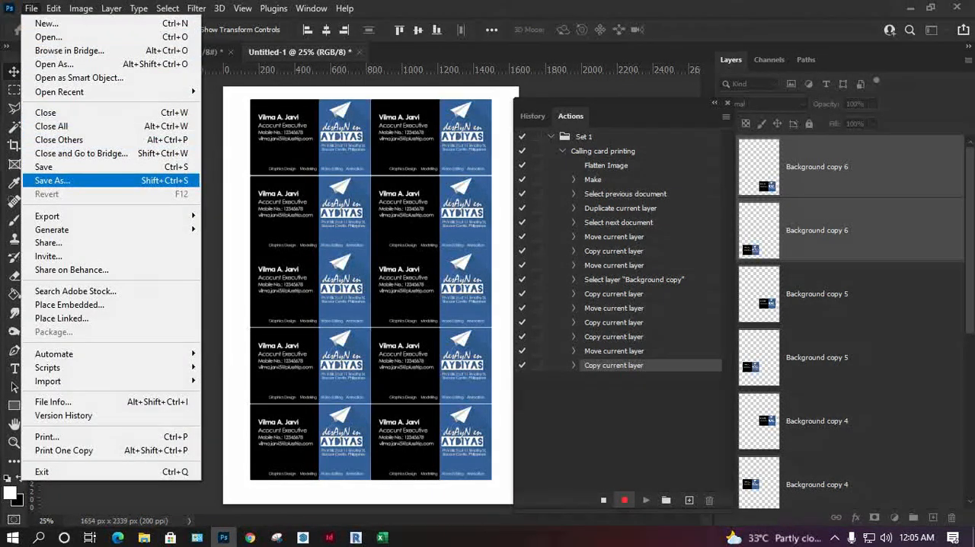
left_click(52, 180)
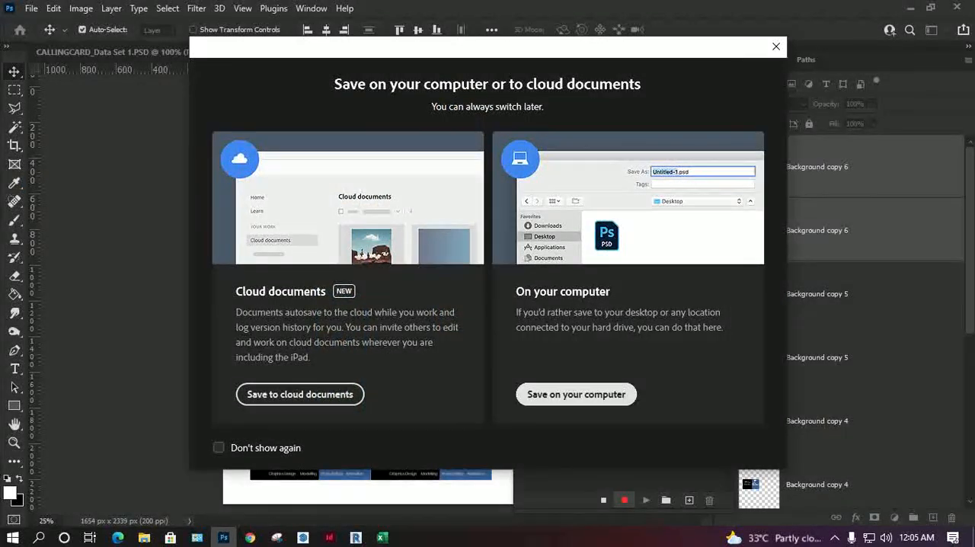
left_click(576, 393)
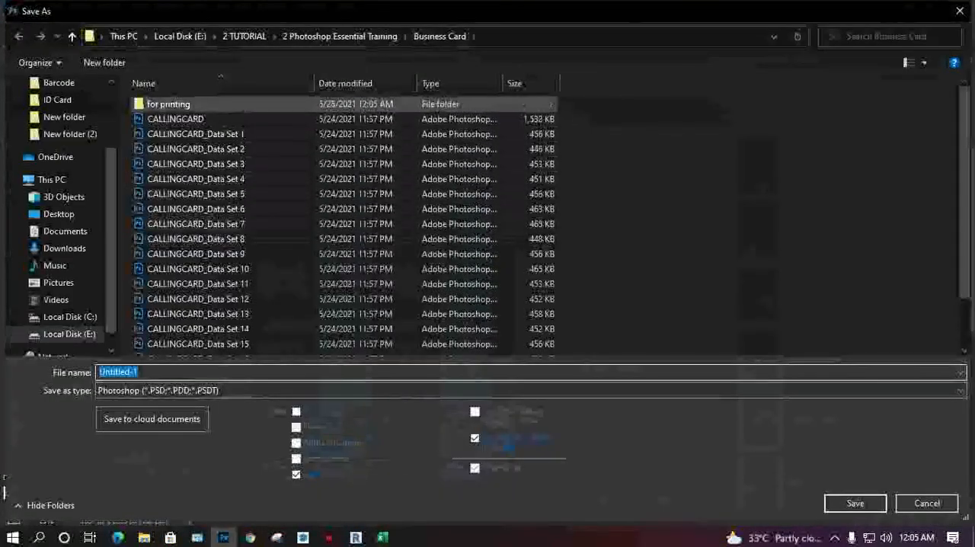
double_click(169, 103)
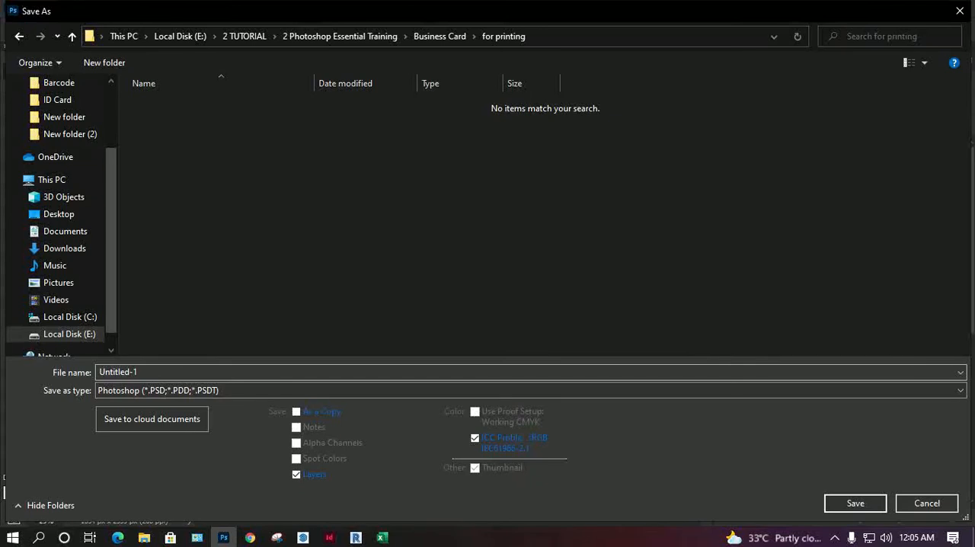
left_click(177, 373)
type("1")
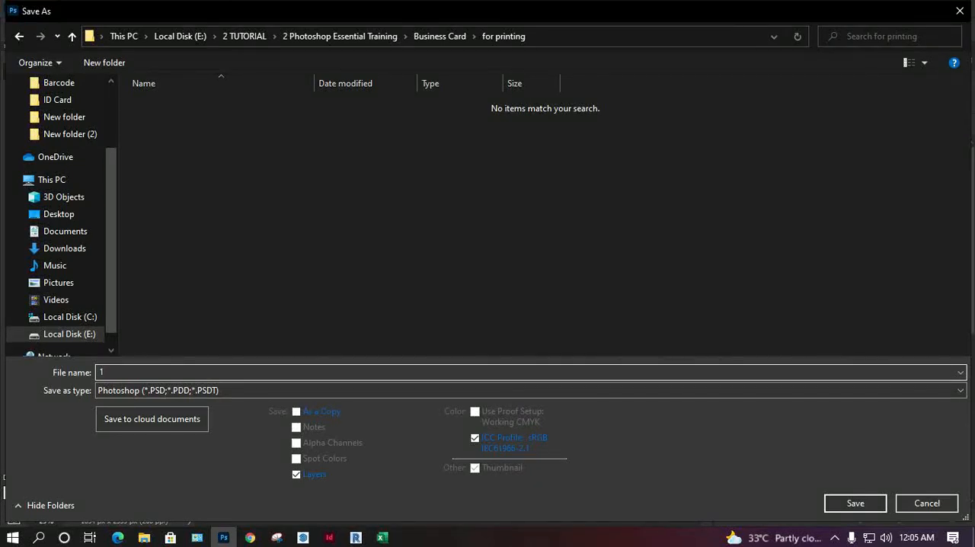
left_click(177, 390)
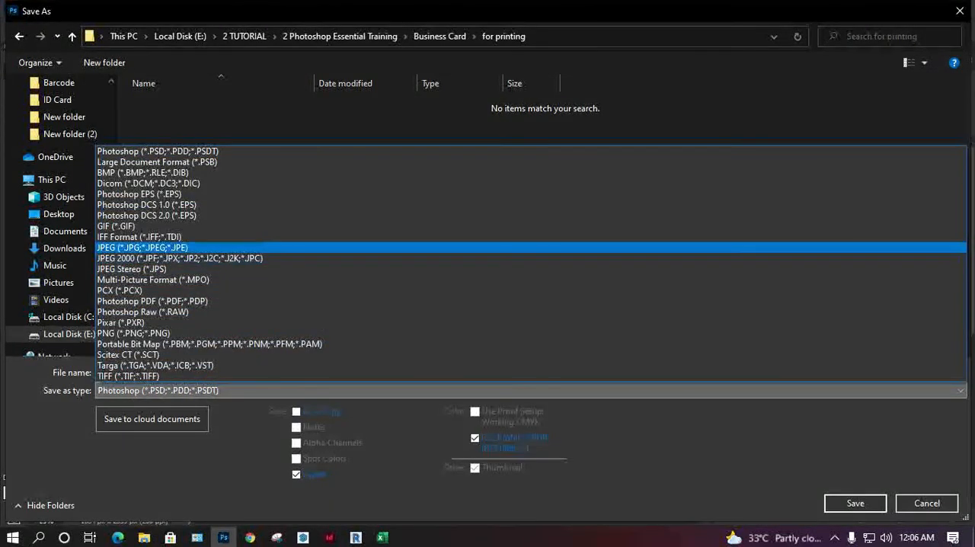
left_click(145, 246)
left_click(855, 503)
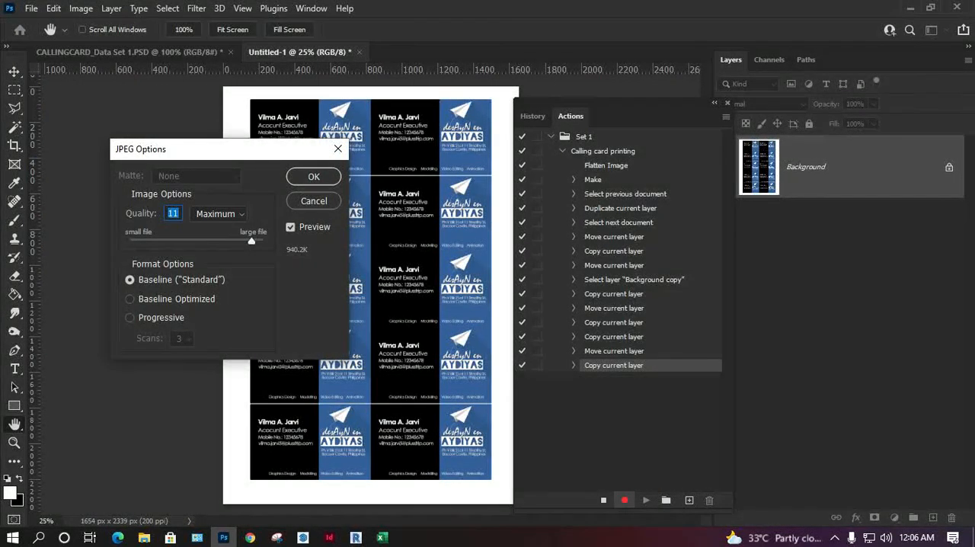
left_click(314, 176)
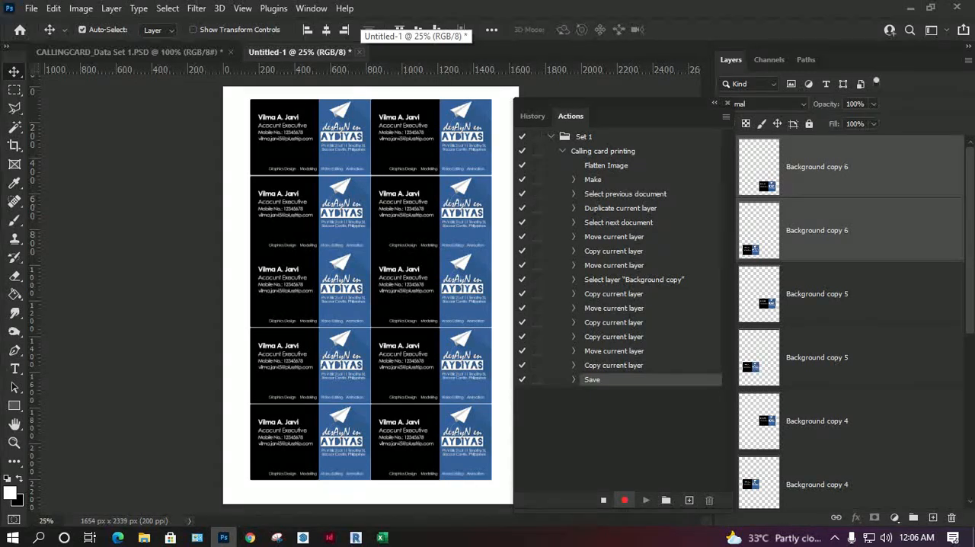
Step: Keep Untitled-1 open, stop the recording, and delete the Save step from the "Calling card printing" action
left_click(359, 52)
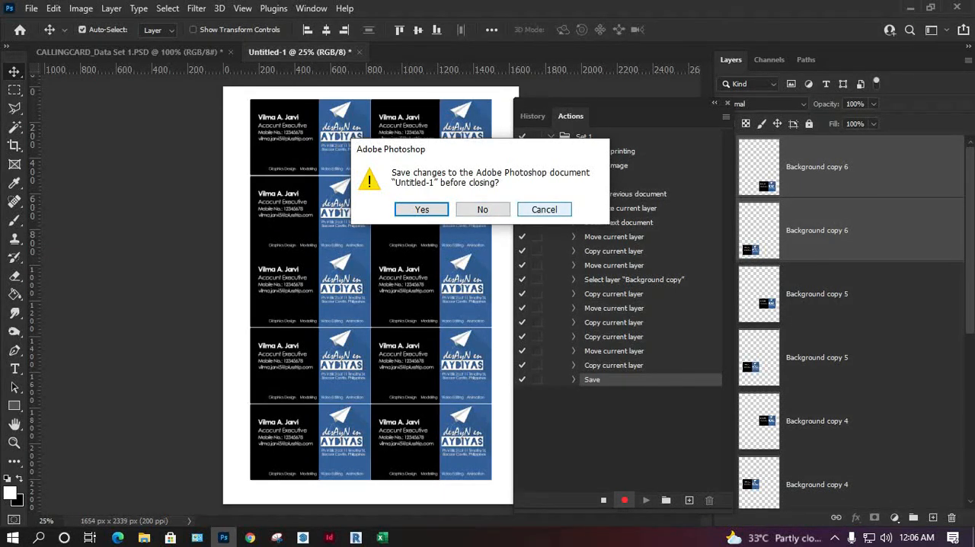
left_click(544, 209)
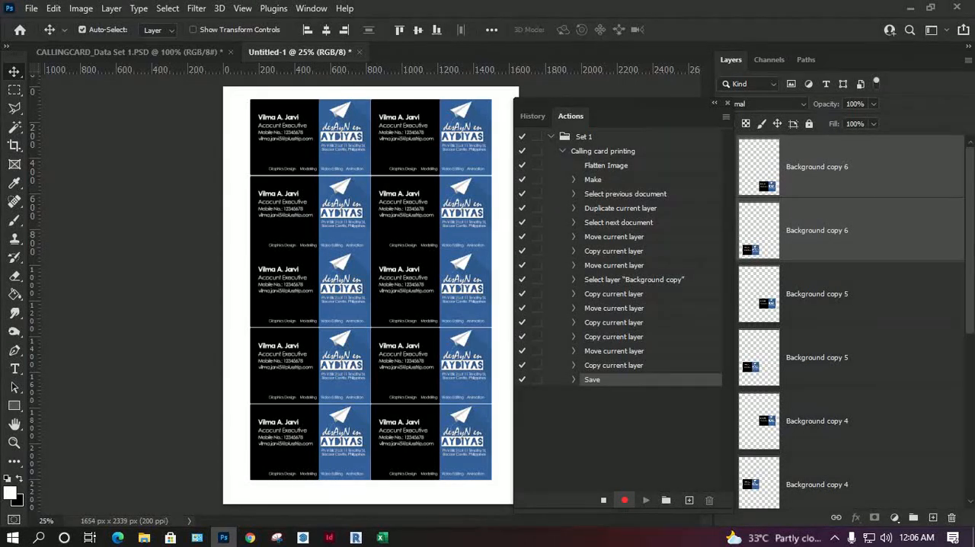
left_click(603, 500)
left_click_drag(625, 103, 549, 92)
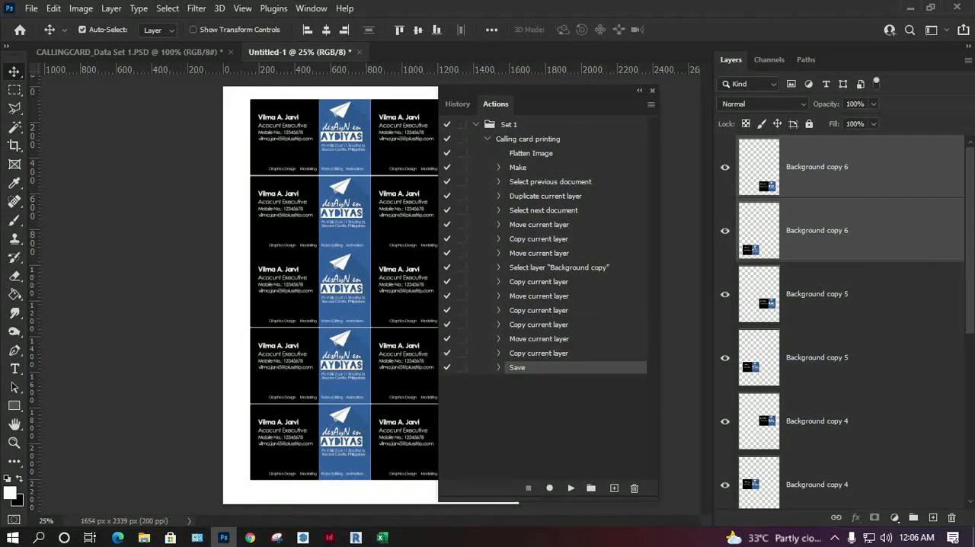
left_click(498, 367)
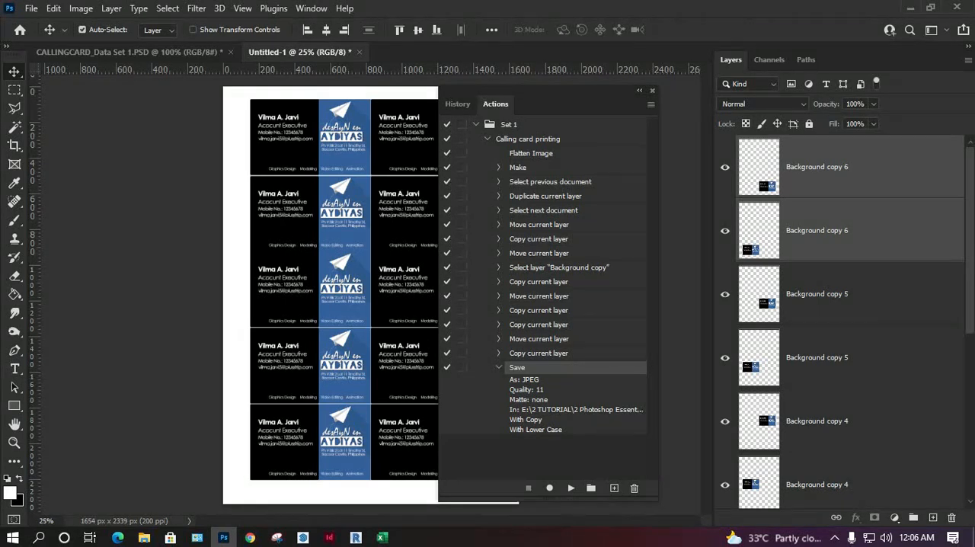
left_click(635, 488)
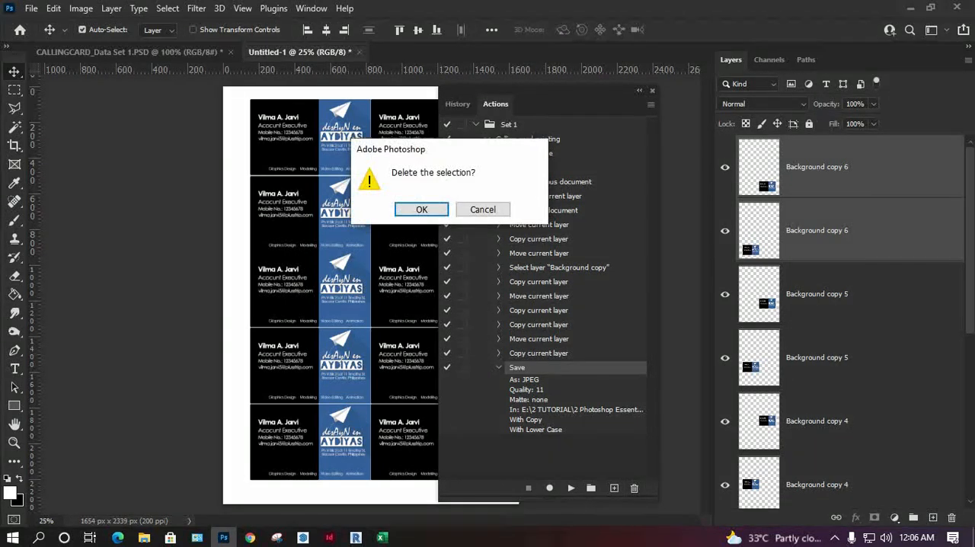
left_click(421, 210)
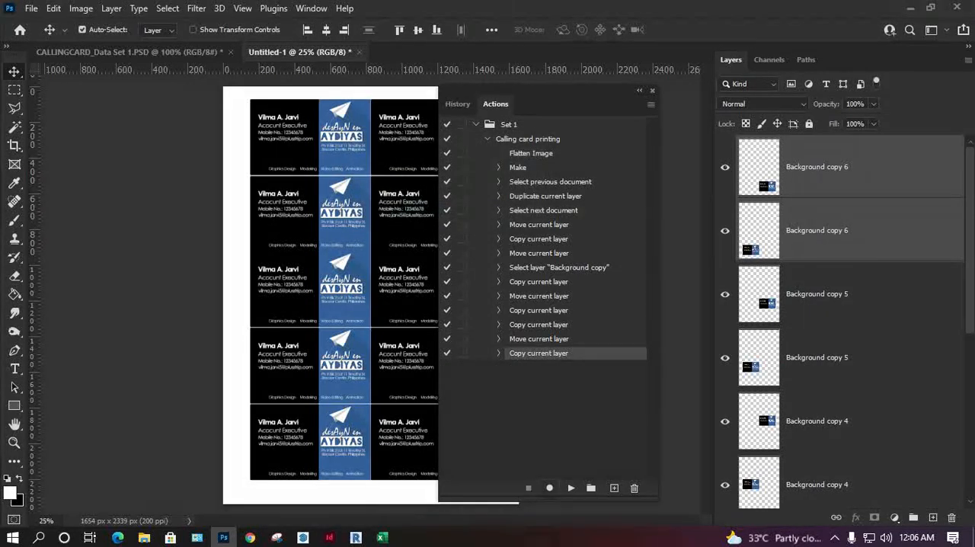
Step: Resume recording and save the page on the computer as a JPEG under its default name Untitled-1 in "for printing", quality 11, Baseline ("Standard")
left_click(549, 488)
left_click(31, 8)
mouse_move(53, 215)
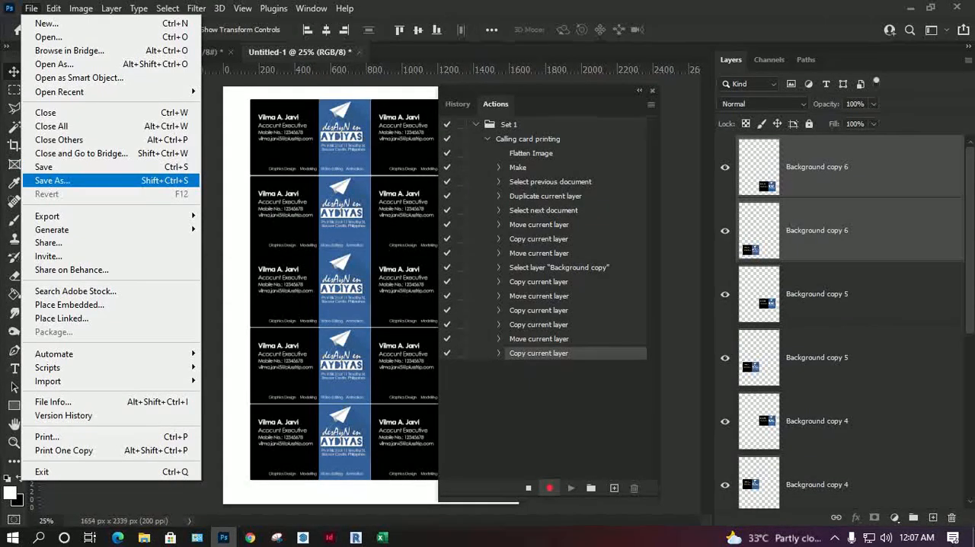
left_click(52, 180)
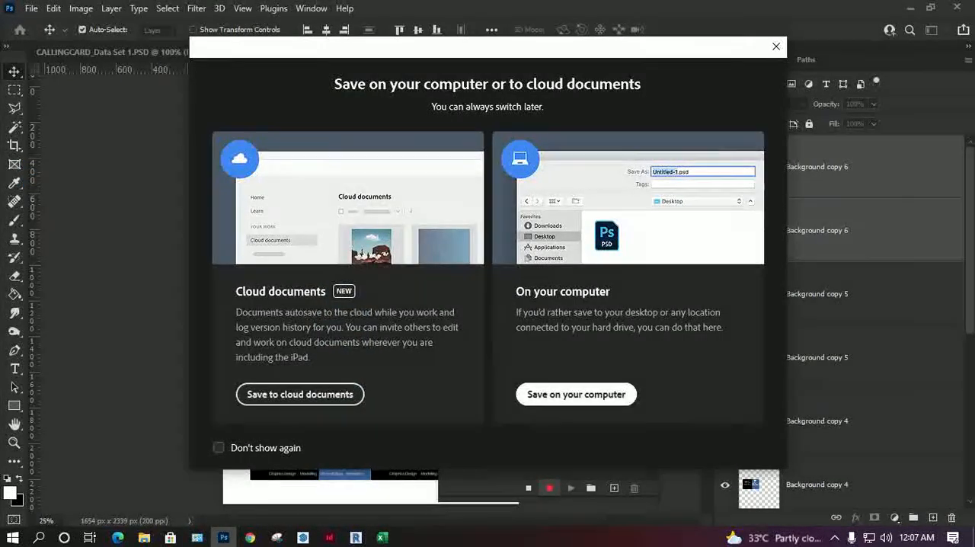
left_click(577, 394)
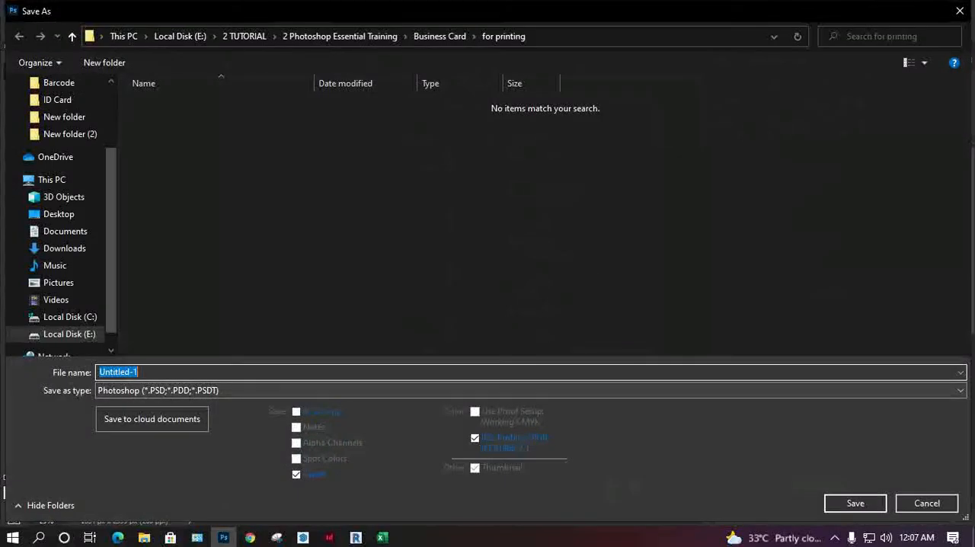
left_click(183, 390)
left_click(152, 248)
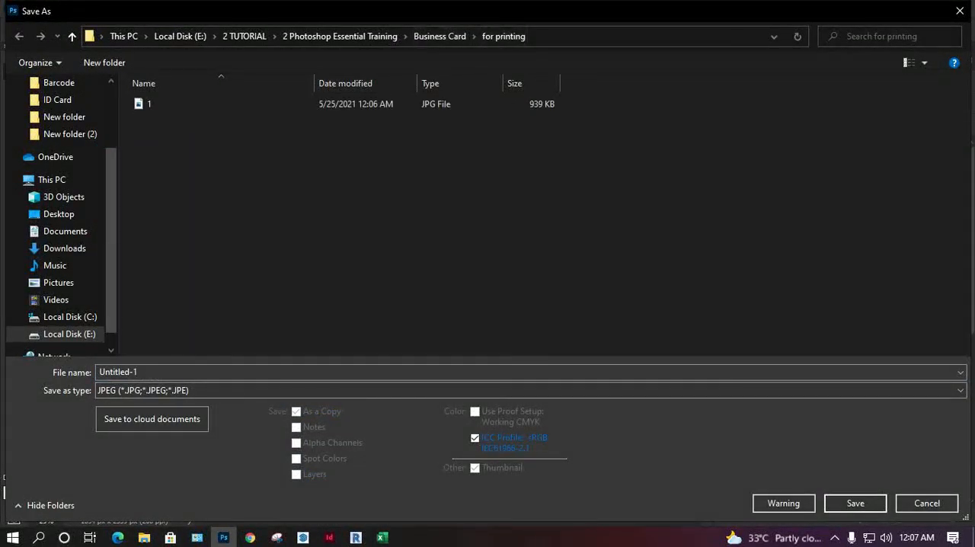
left_click(855, 503)
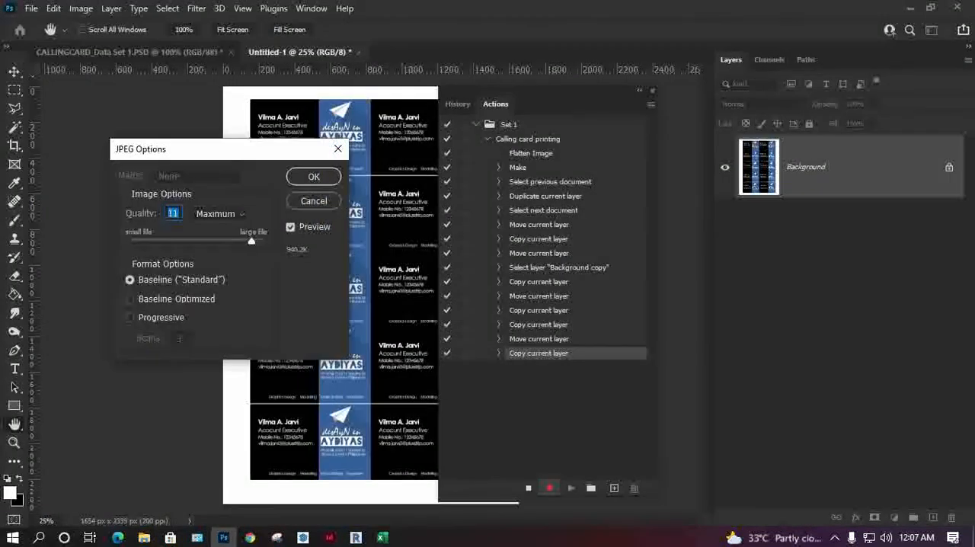
key("Return")
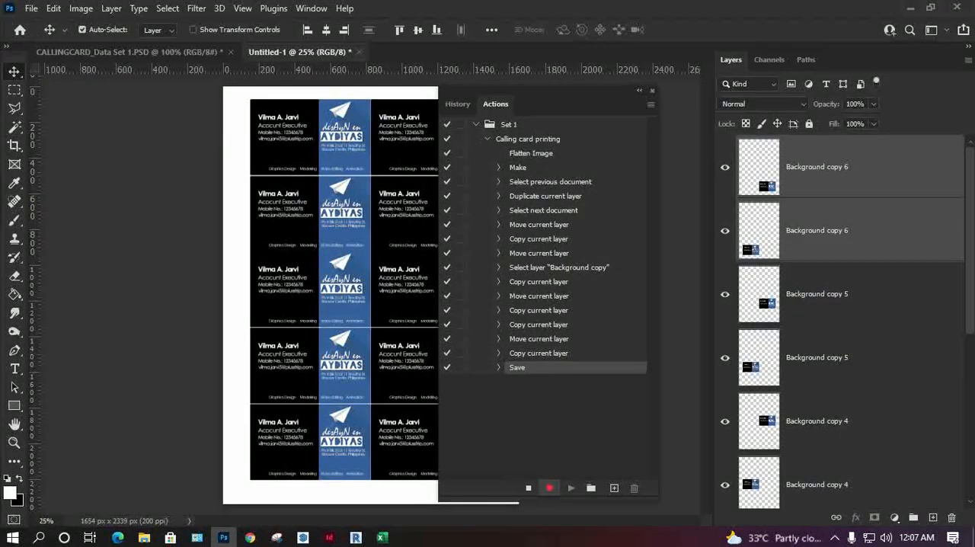
Step: Close Untitled-1 and CALLINGCARD_Data Set 1.PSD without saving changes, and stop the action recording
left_click(358, 52)
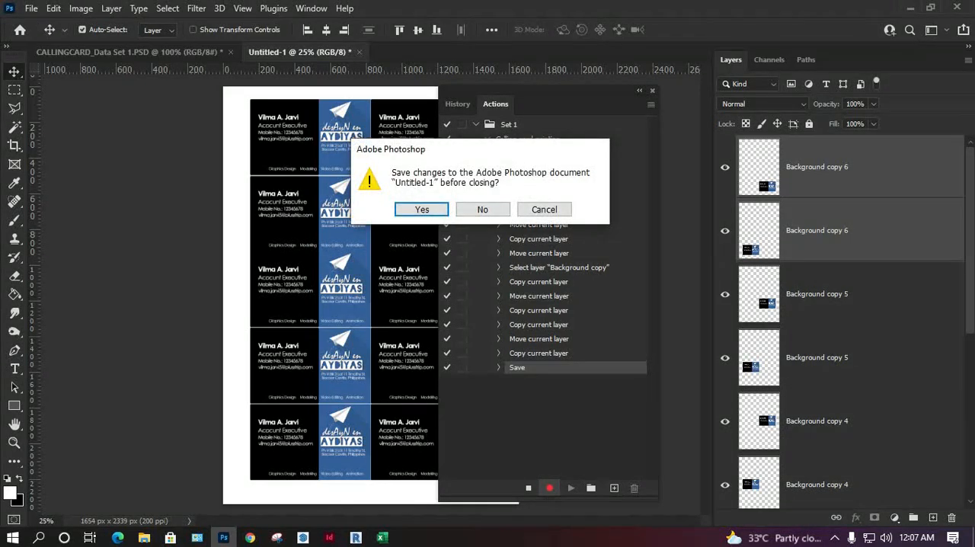
left_click(483, 209)
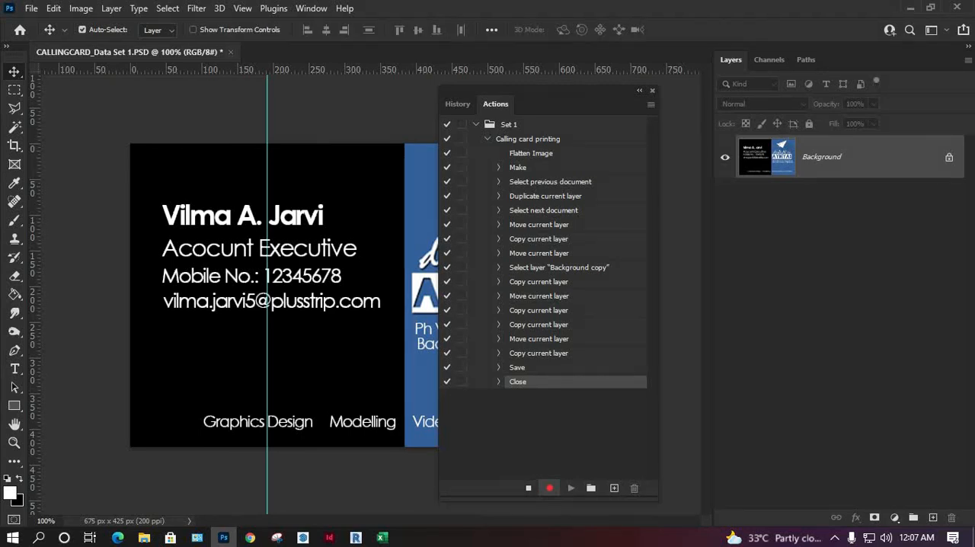
left_click(229, 52)
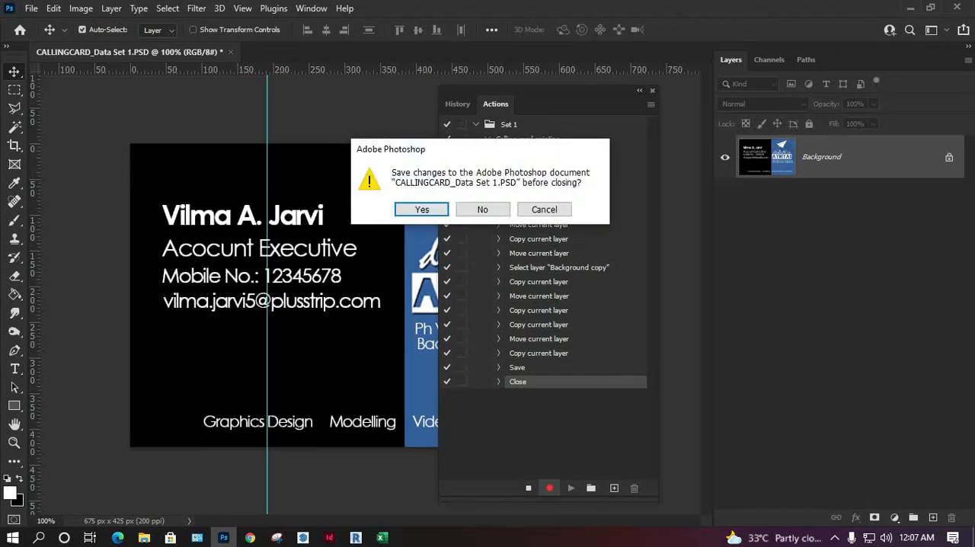
left_click(483, 210)
left_click(527, 488)
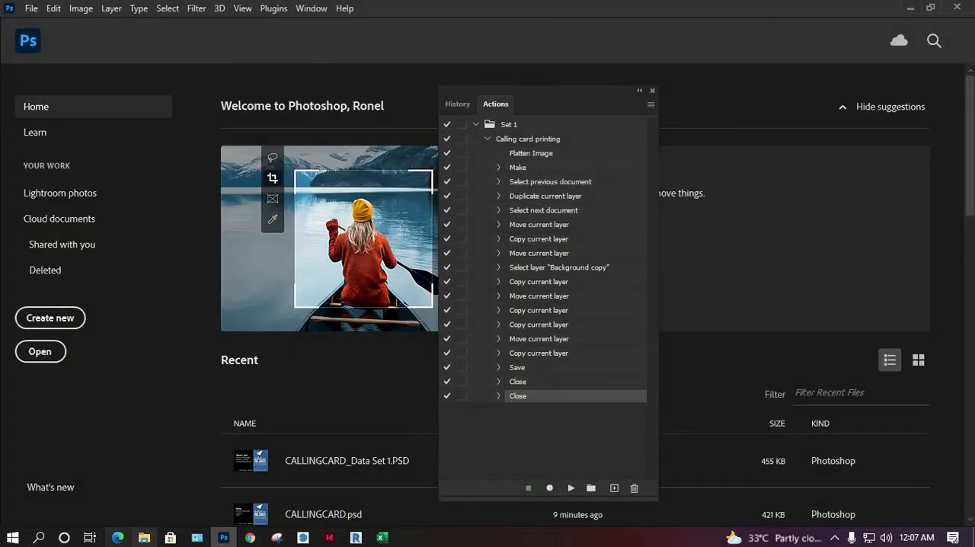
Step: In File Explorer, open the Untitled-1 JPEG from "for printing" to check the card layout, and close the viewer
left_click(143, 537)
double_click(160, 108)
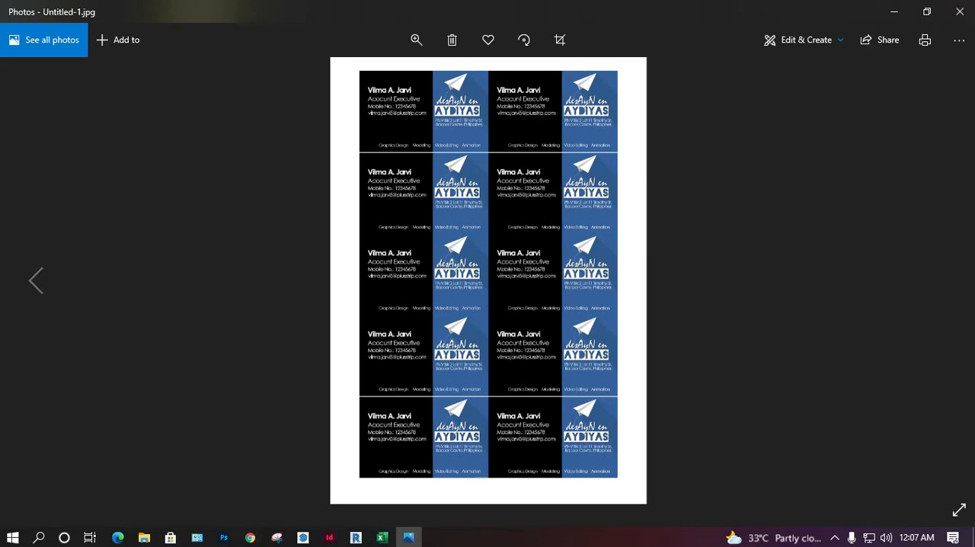
left_click_drag(811, 12, 789, 112)
left_click(886, 112)
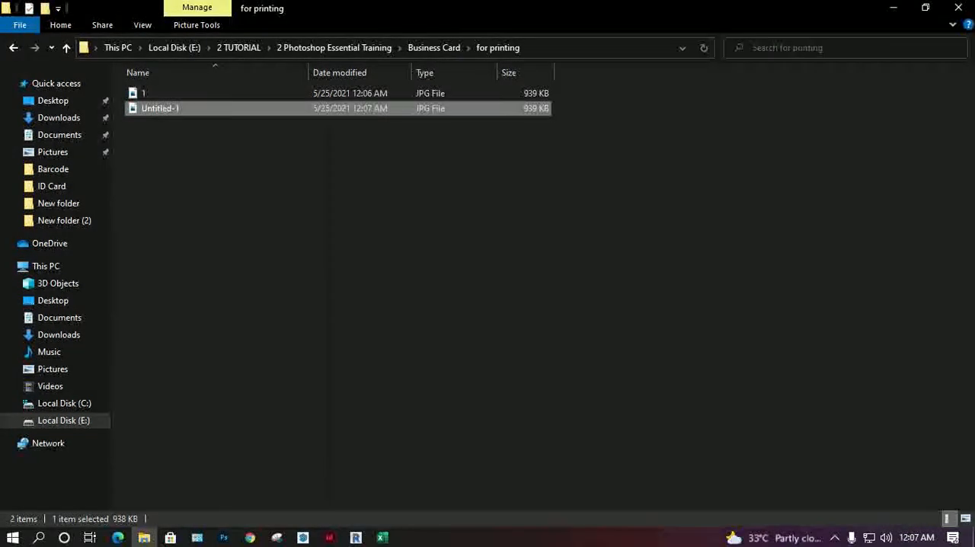
Step: Delete the JPEG files 1 and Untitled-1 from the "for printing" folder
left_click(168, 93)
key("Delete")
left_click(168, 92)
key("Delete")
Step: Go back to the Business Card folder and move the CALLINGCARD template file into the "for printing" folder
left_click(434, 47)
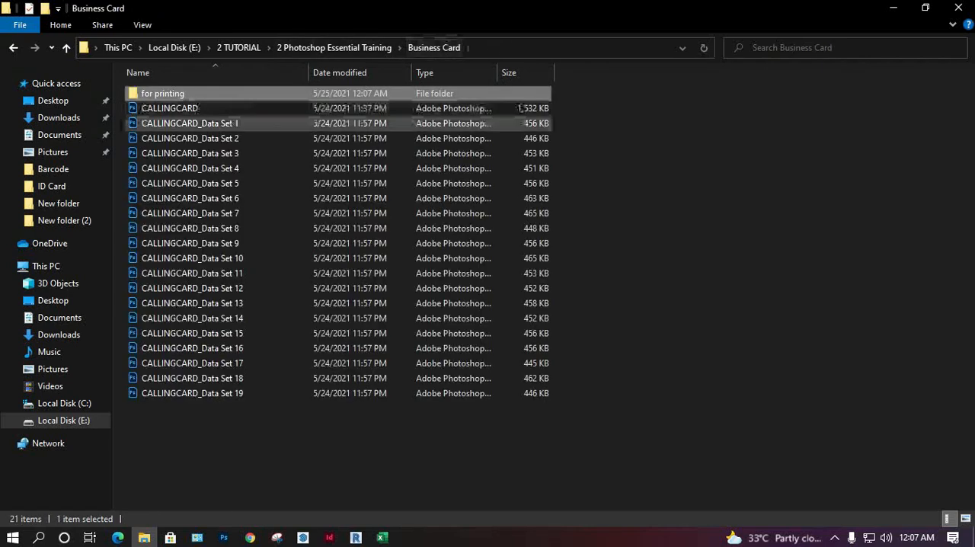
left_click(169, 108)
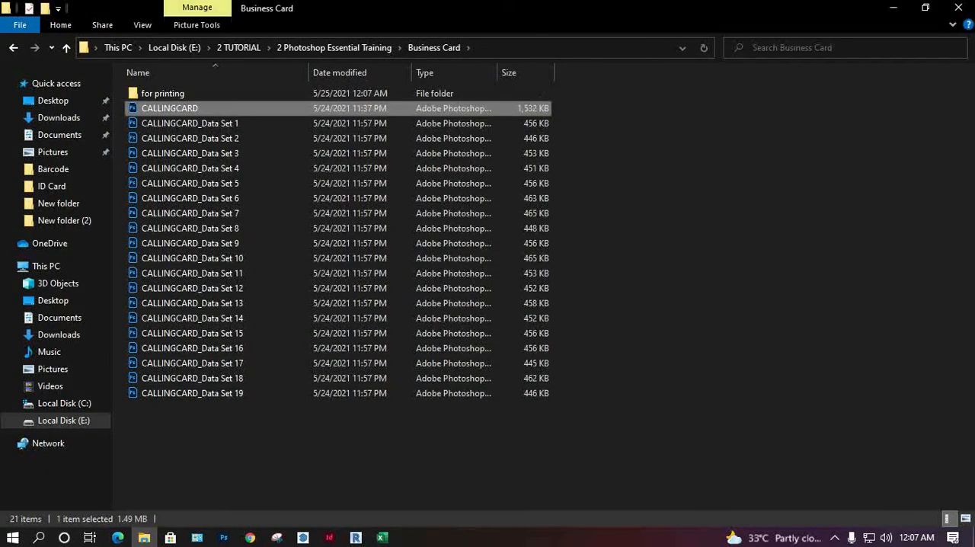
left_click_drag(169, 109, 166, 96)
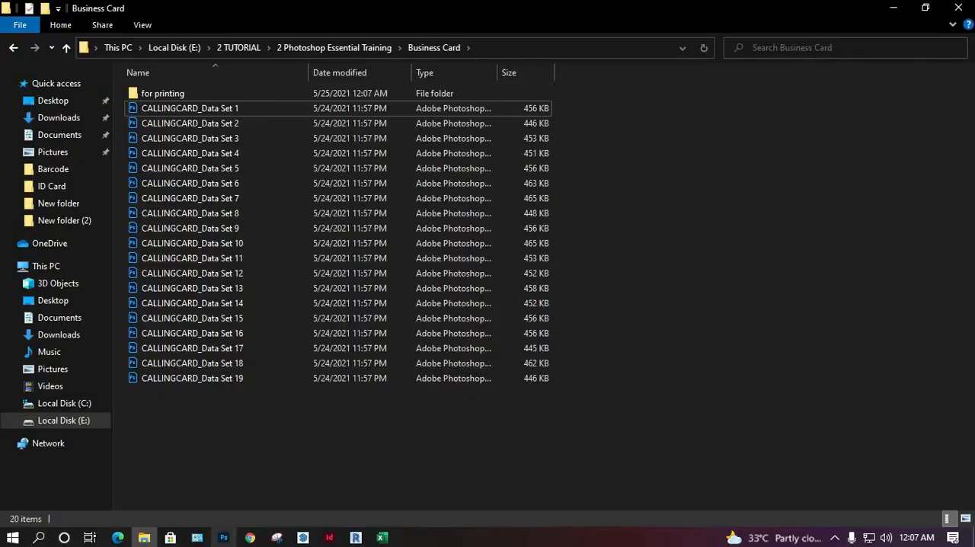
Step: Return to Photoshop and open the Batch automation dialog
left_click(224, 538)
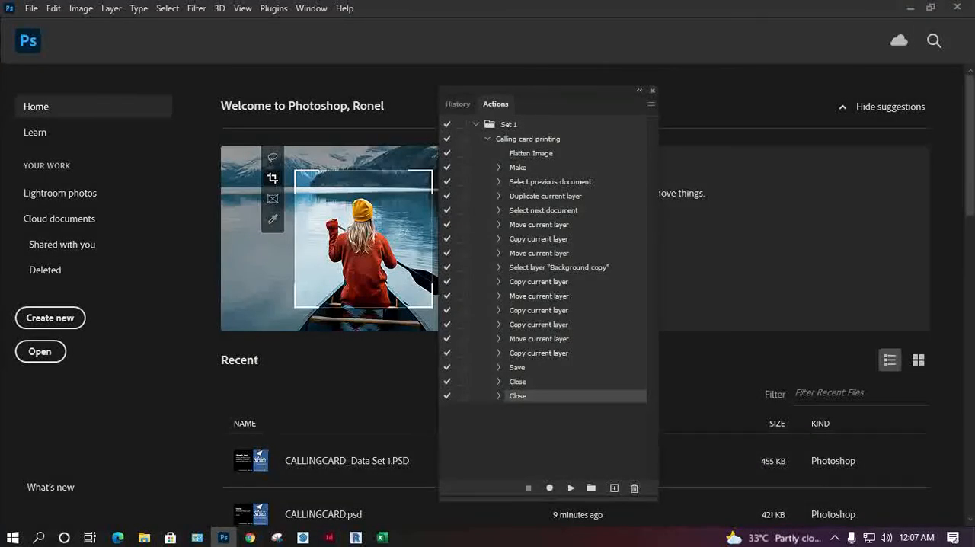
left_click(32, 9)
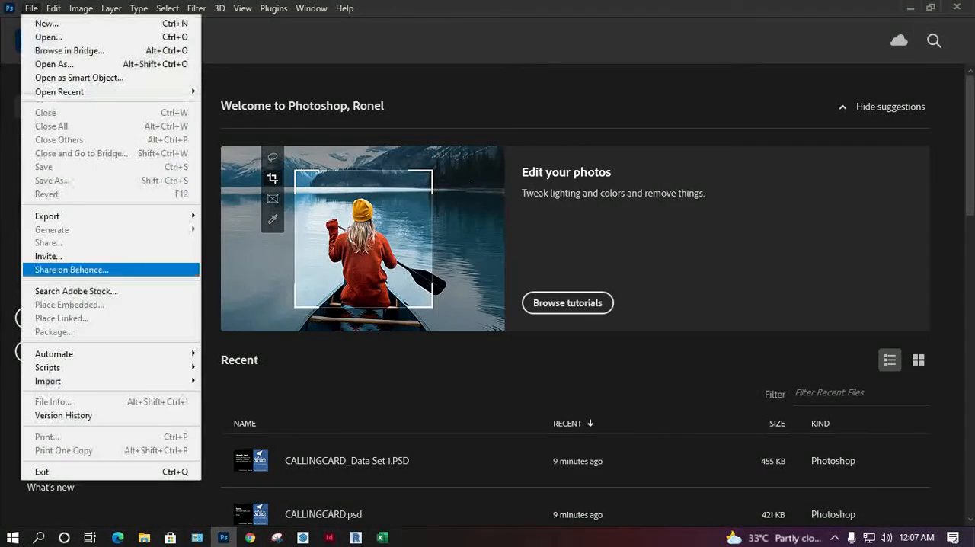
mouse_move(55, 352)
left_click(225, 353)
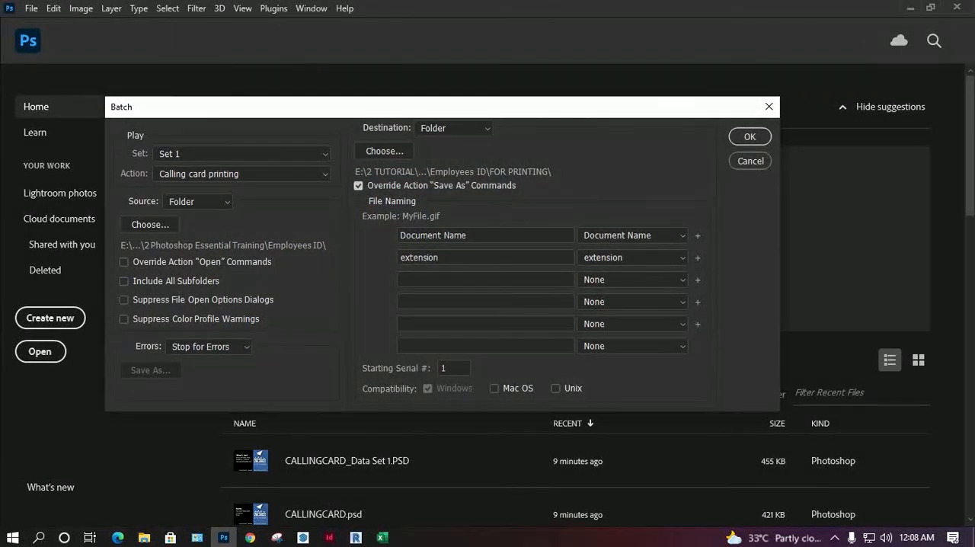
Step: Set the batch source folder to "for printing" inside 2 Photoshop Essential Training\Business Card
left_click(160, 225)
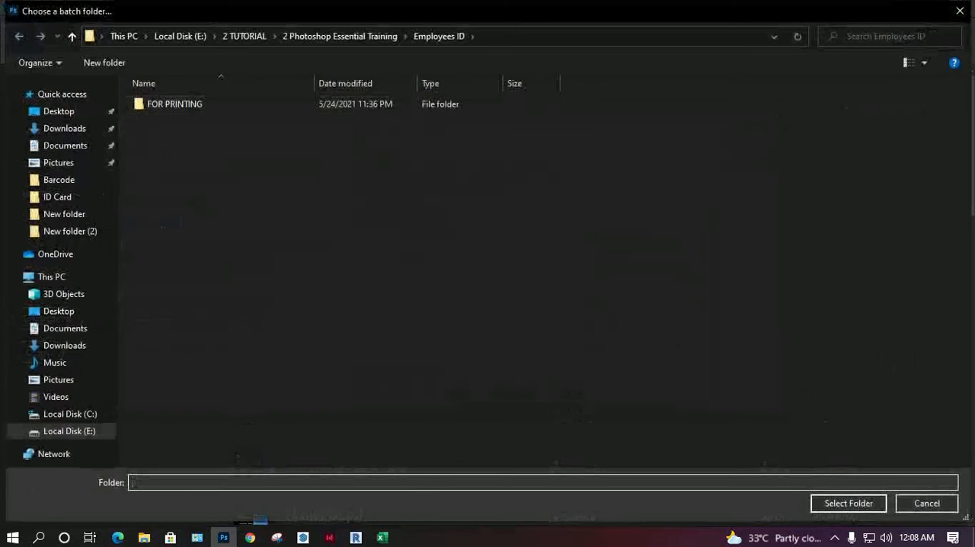
left_click(339, 36)
double_click(226, 200)
double_click(169, 104)
left_click(847, 503)
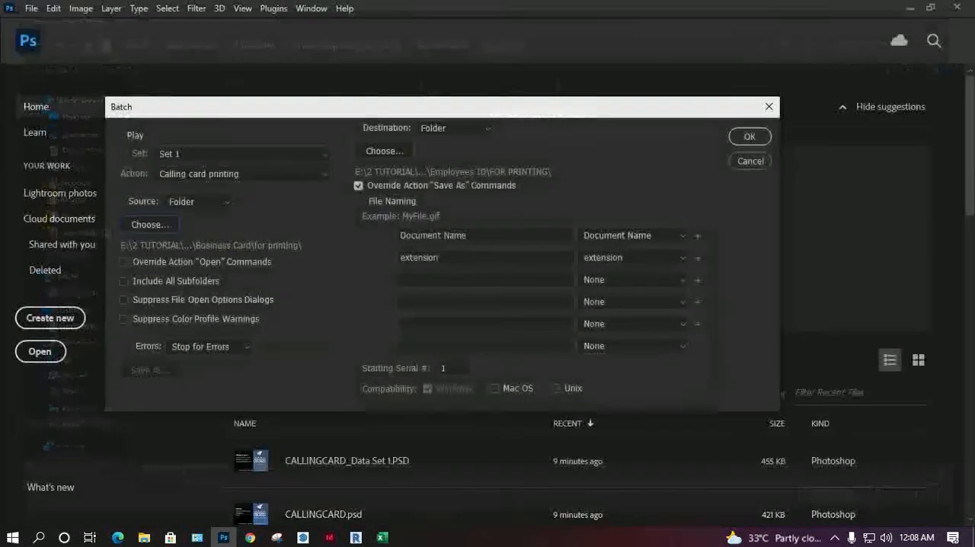
Step: Set the batch source to the Business Card folder itself
left_click(150, 224)
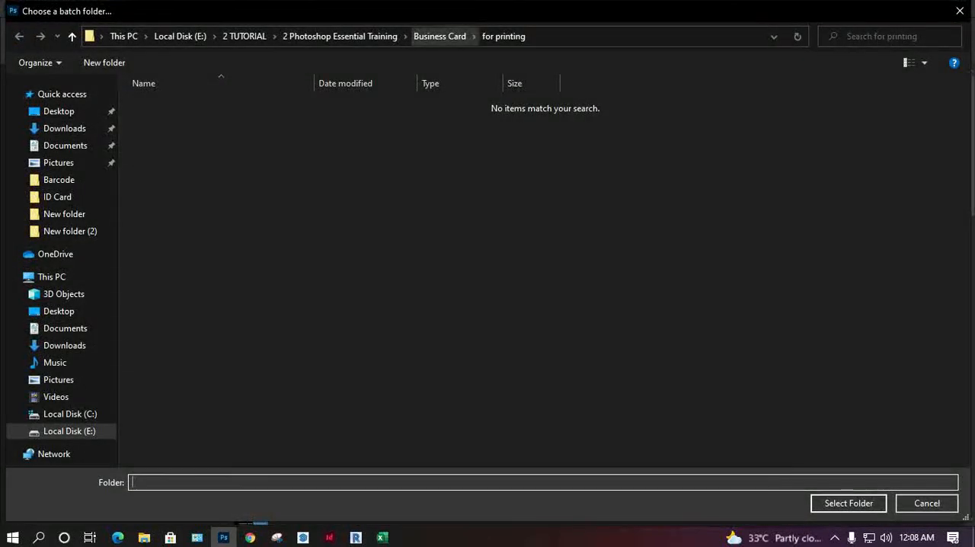
left_click(440, 36)
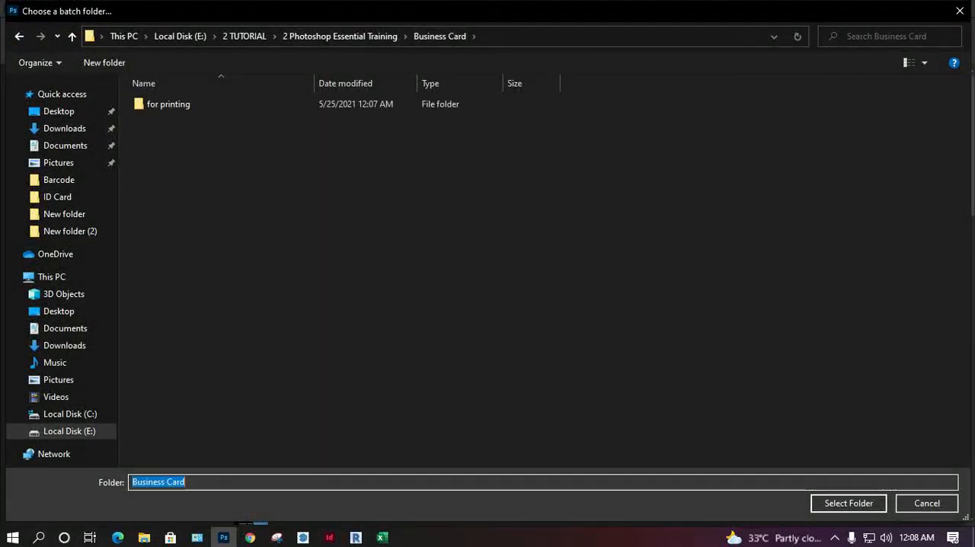
left_click(848, 502)
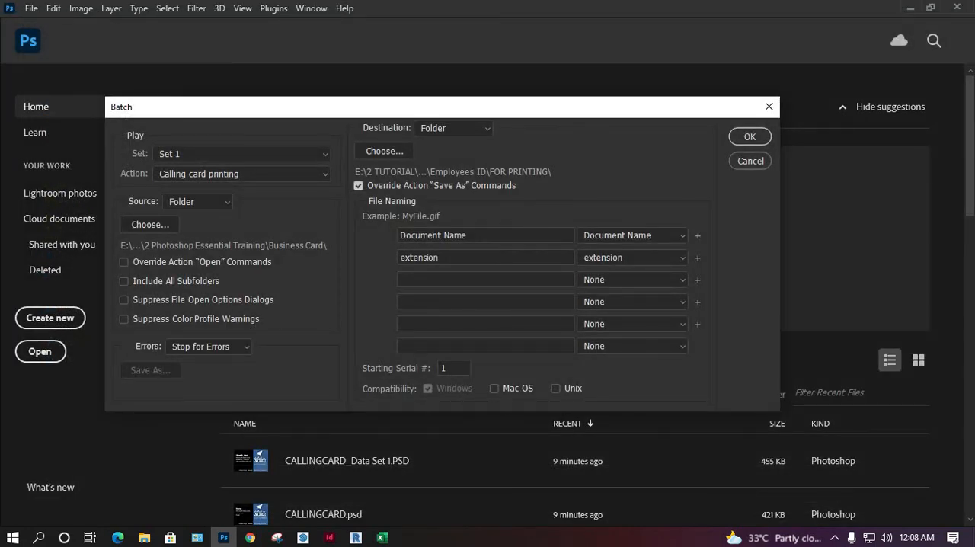
Step: Set the batch destination to the "for printing" folder inside Business Card and move the Batch dialog aside
left_click(385, 151)
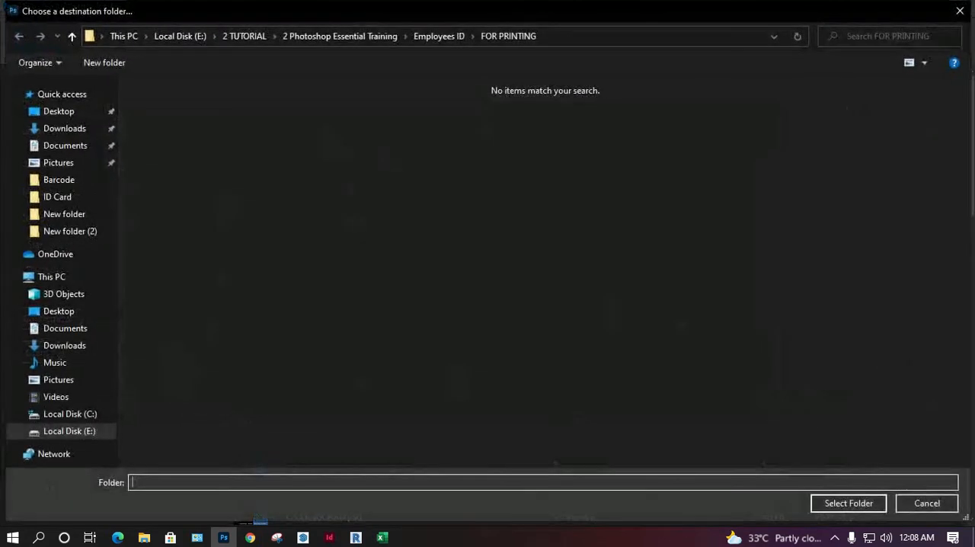
left_click(439, 36)
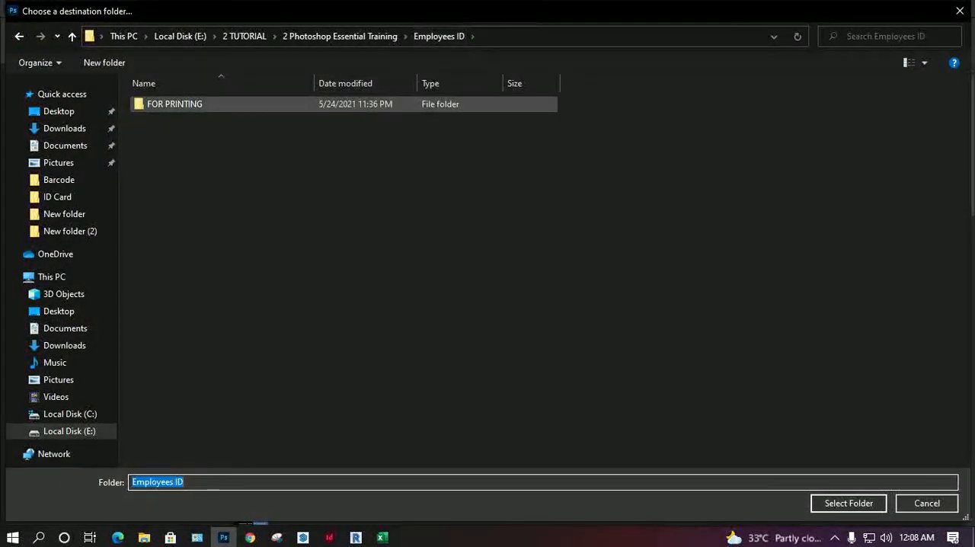
left_click(341, 36)
double_click(226, 175)
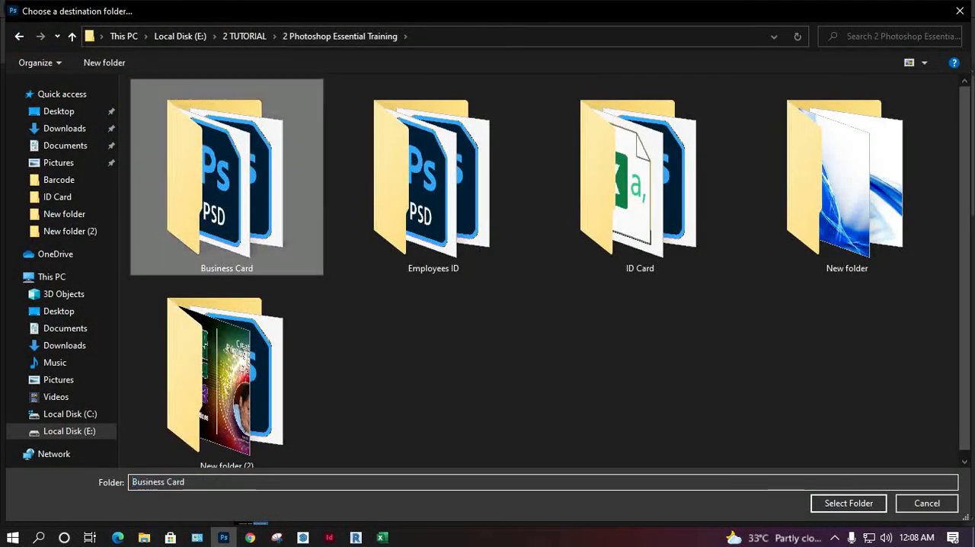
double_click(175, 108)
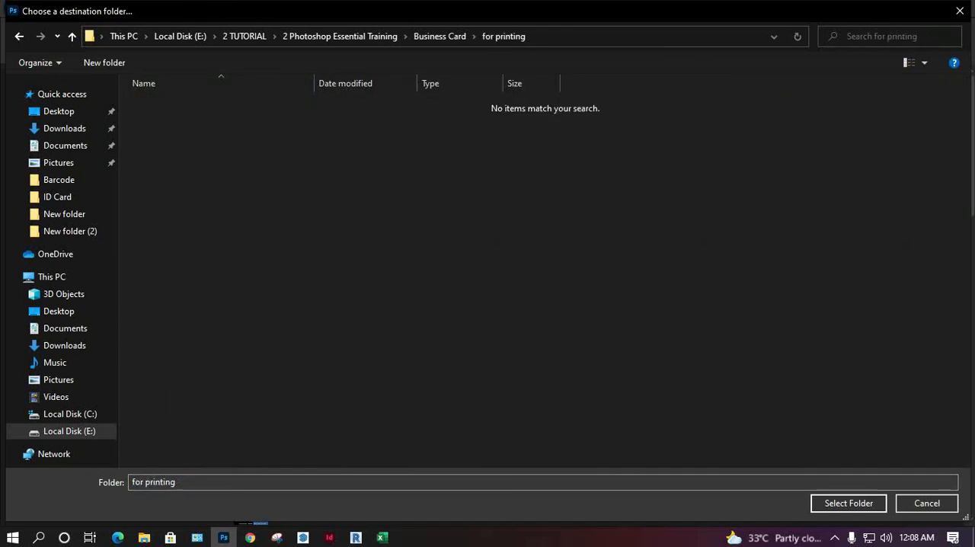
left_click(849, 503)
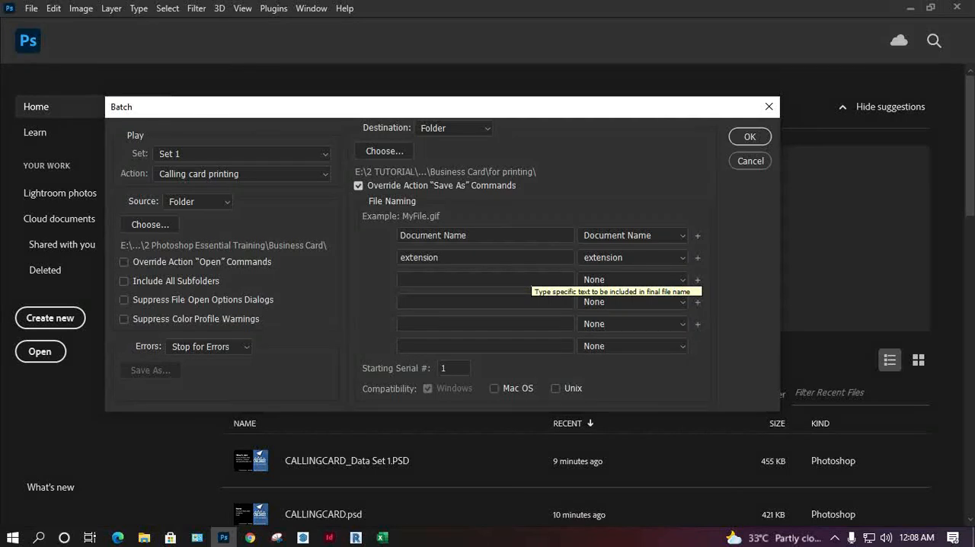
left_click_drag(462, 107, 558, 69)
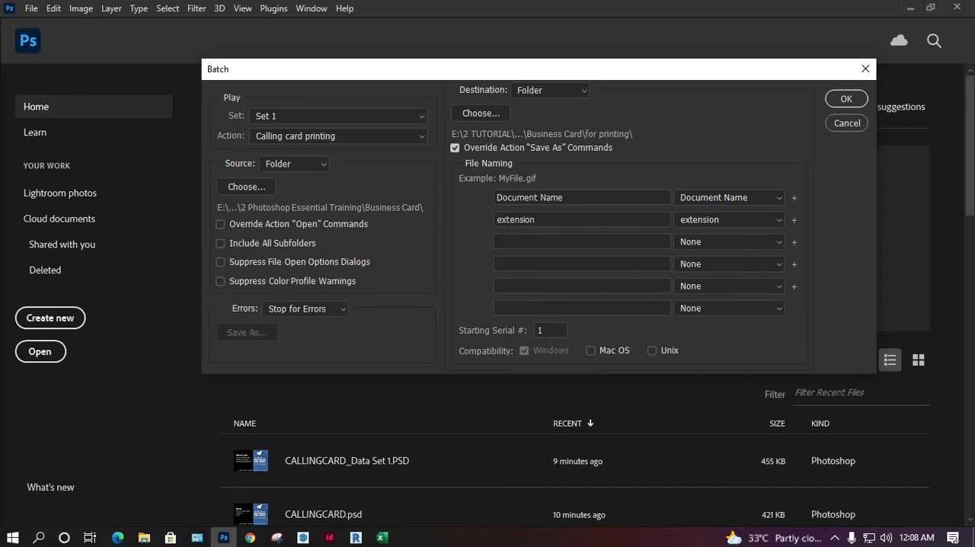
Step: Run the Calling card printing batch with Document Name file naming and open the "for printing" folder in File Explorer
key("Return")
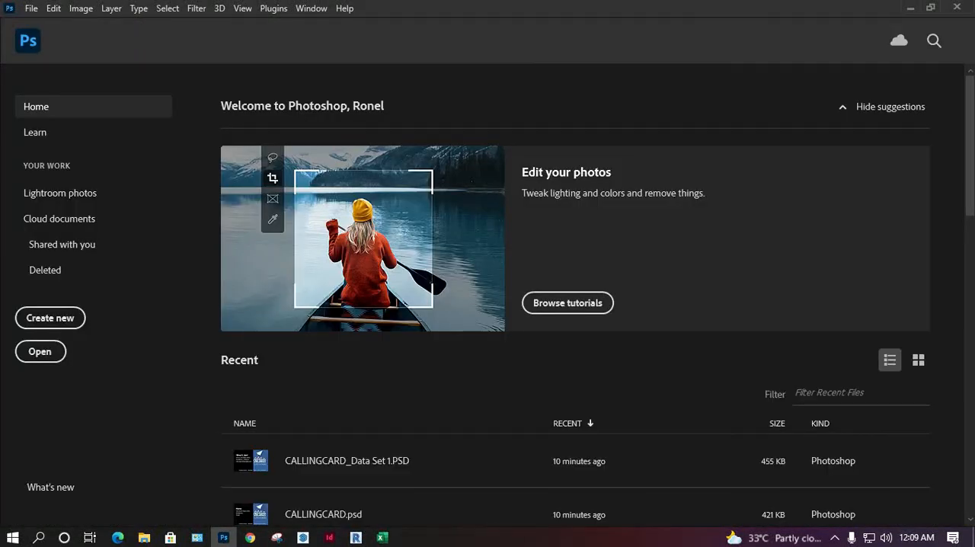
left_click(144, 537)
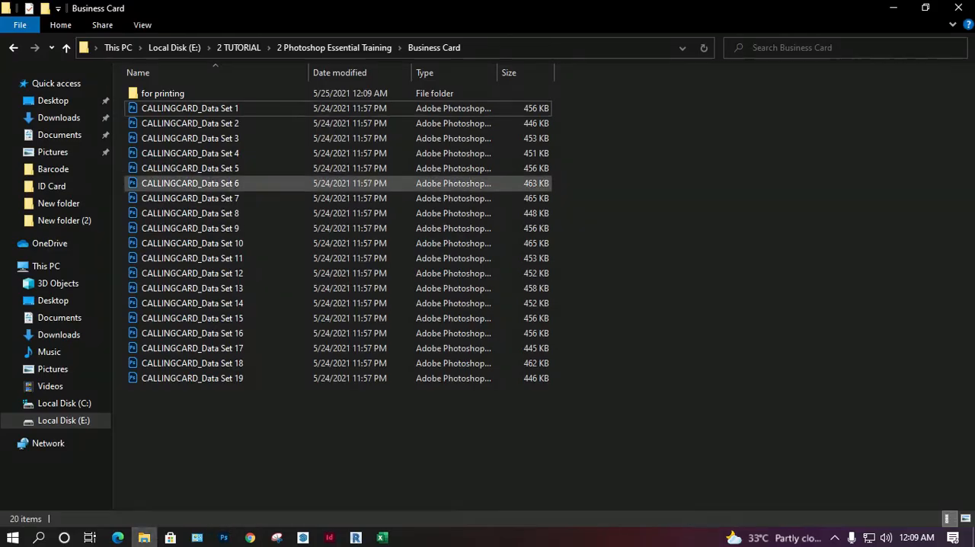
double_click(162, 93)
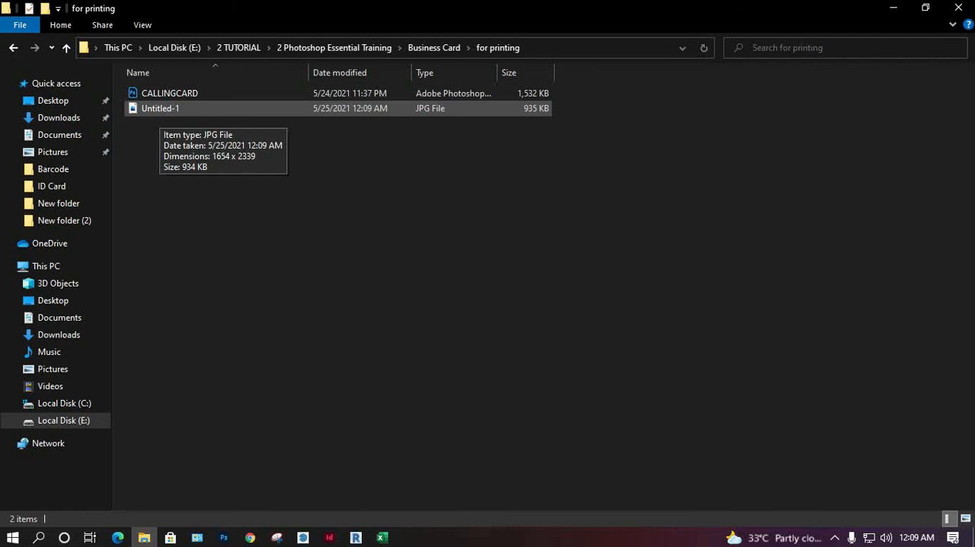
Step: Open Untitled-1.jpg in Photos, enlarge it to examine the details of a single card, and minimize the viewer
double_click(160, 108)
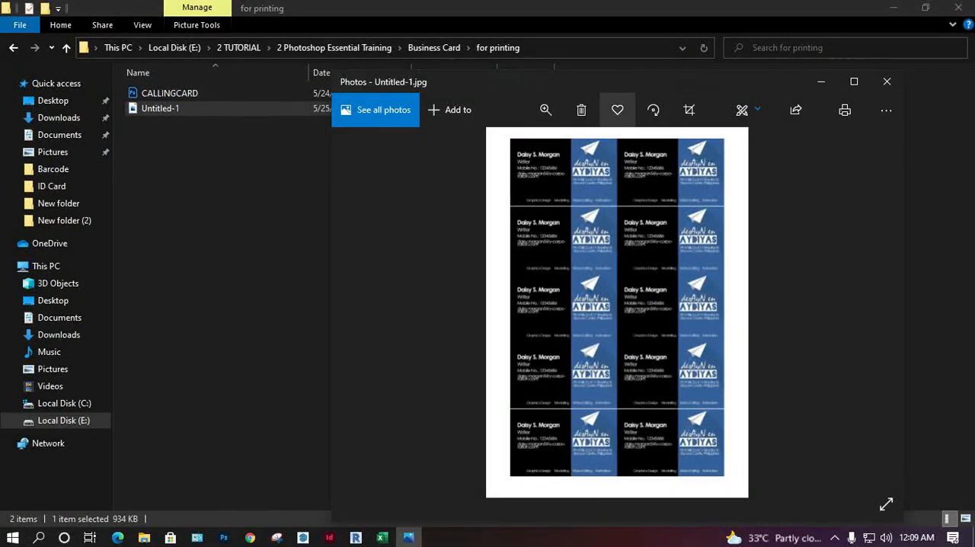
left_click(854, 82)
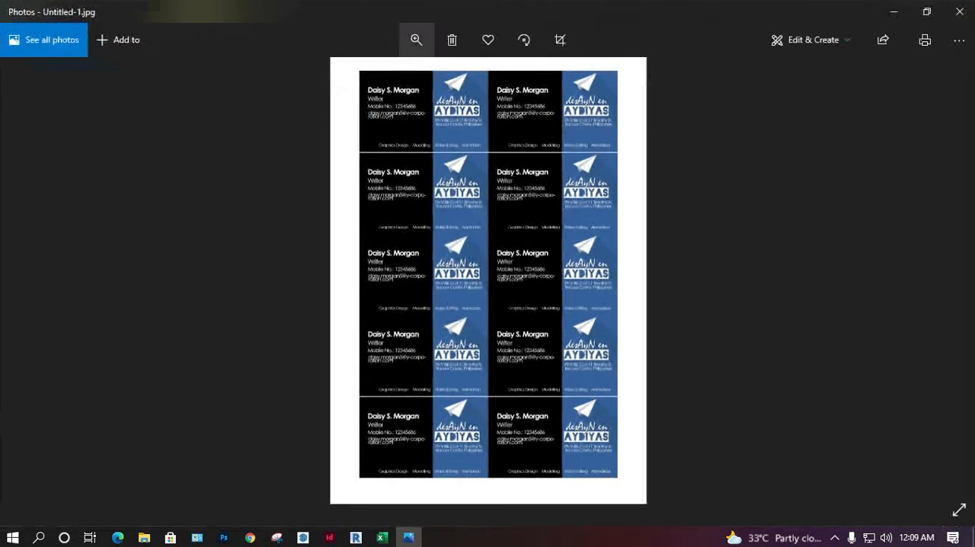
left_click(416, 40)
left_click_drag(348, 77, 389, 77)
left_click_drag(366, 295, 679, 314)
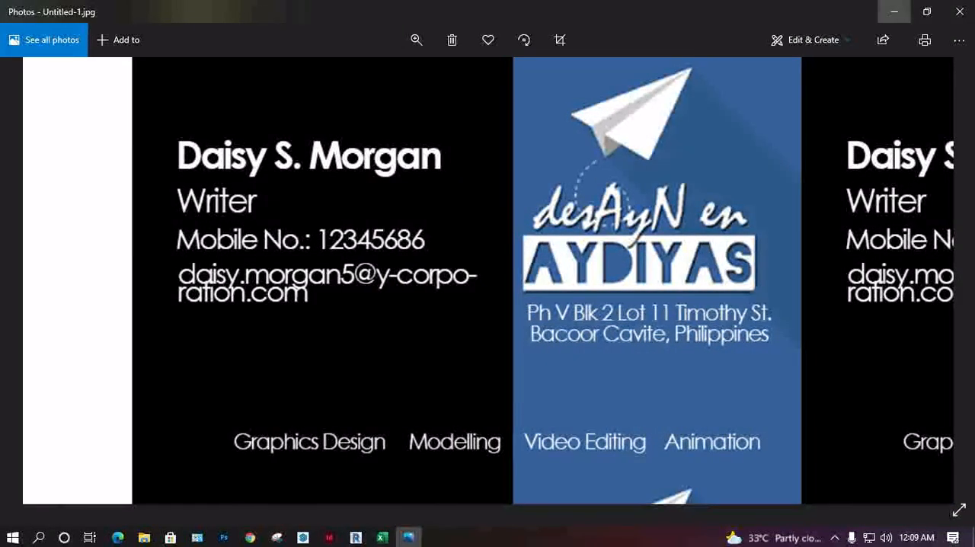
left_click(894, 12)
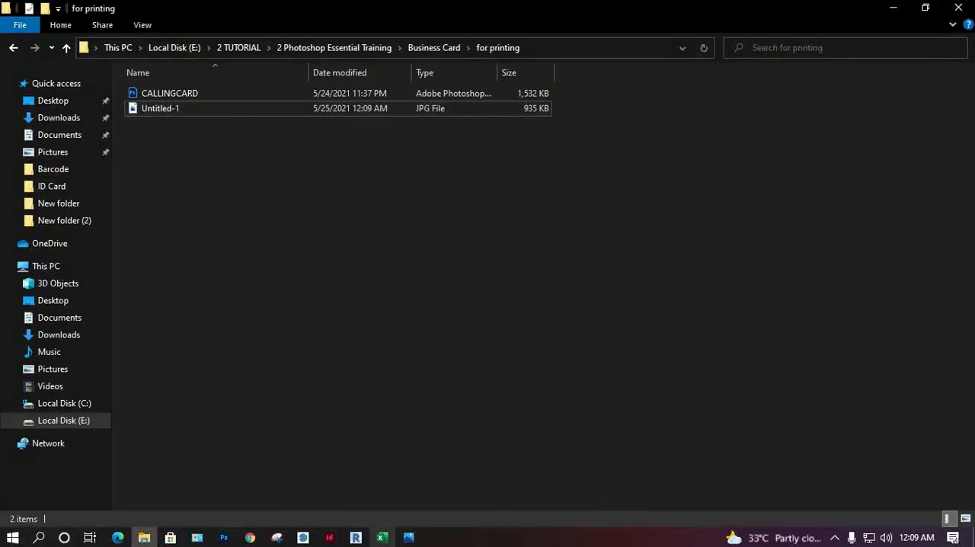
Step: Check the inspected card's person in the Businesscard workbook in Excel and close the workbook without saving
left_click(382, 538)
left_click(155, 462)
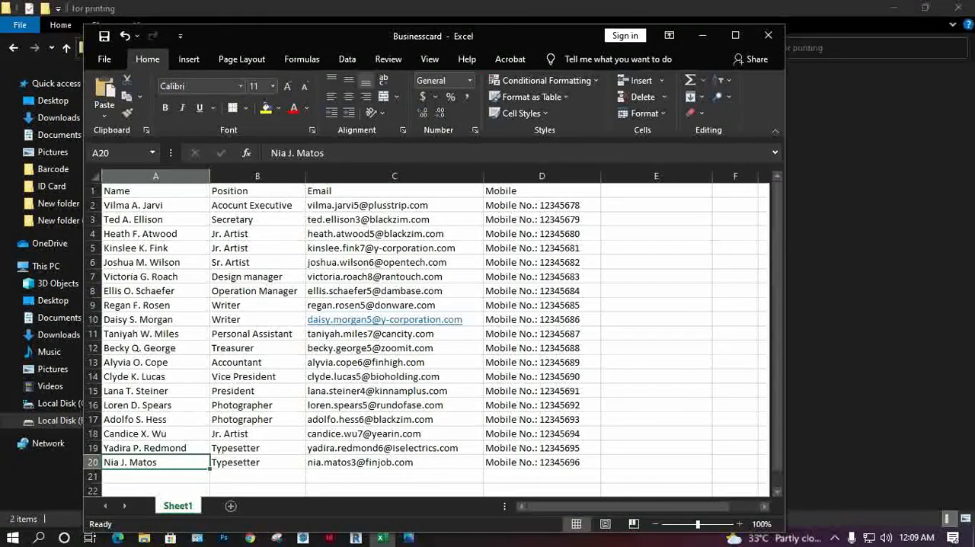
left_click(155, 319)
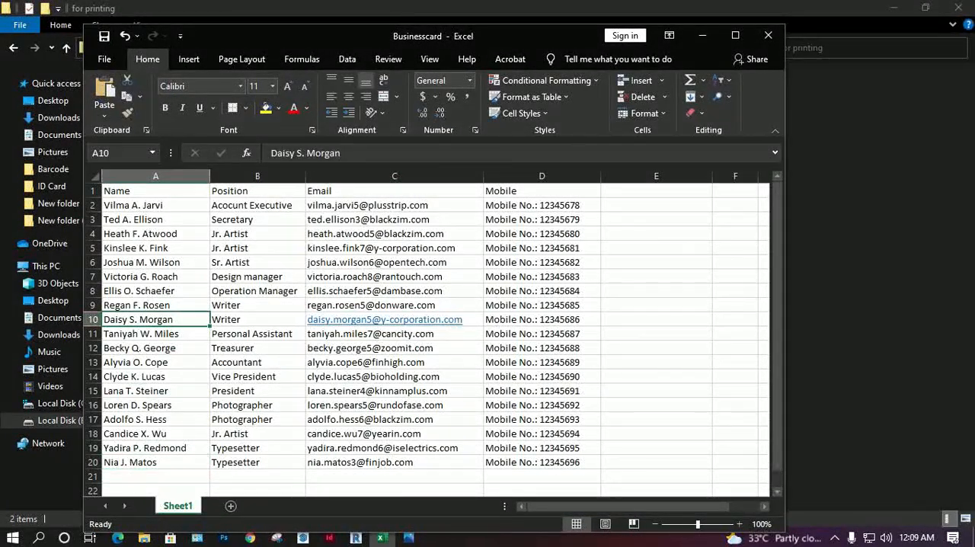
left_click(767, 35)
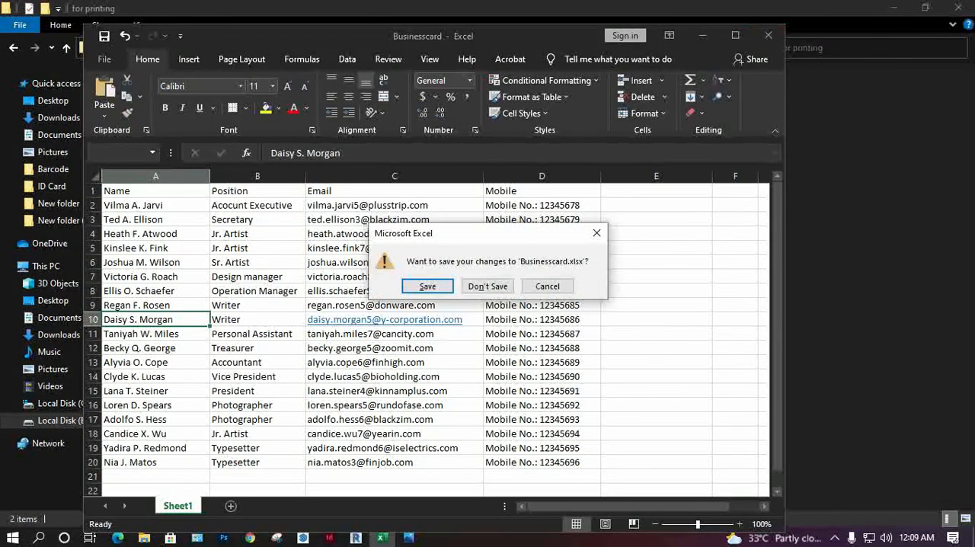
left_click(486, 285)
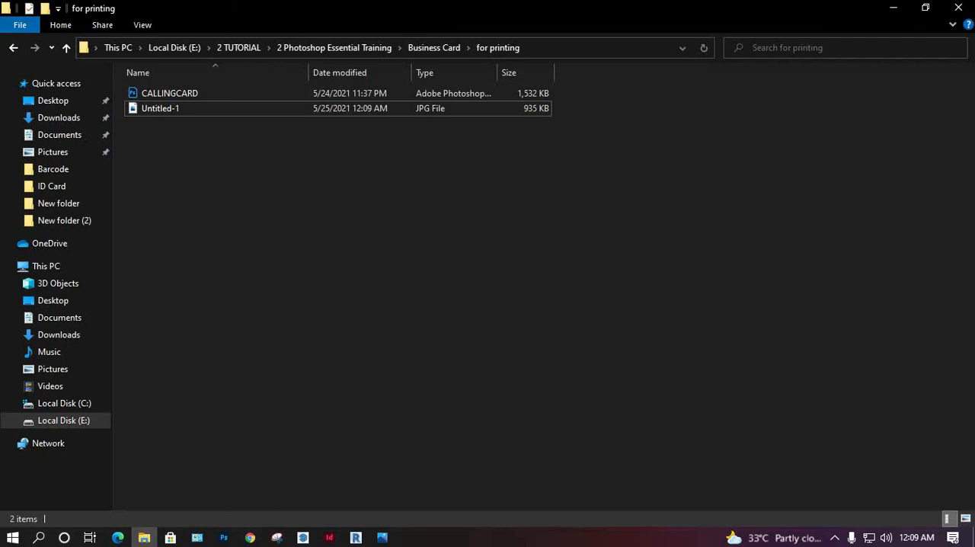
Step: Delete Untitled-1.jpg from the "for printing" folder in File Explorer and return to Photoshop
left_click(893, 7)
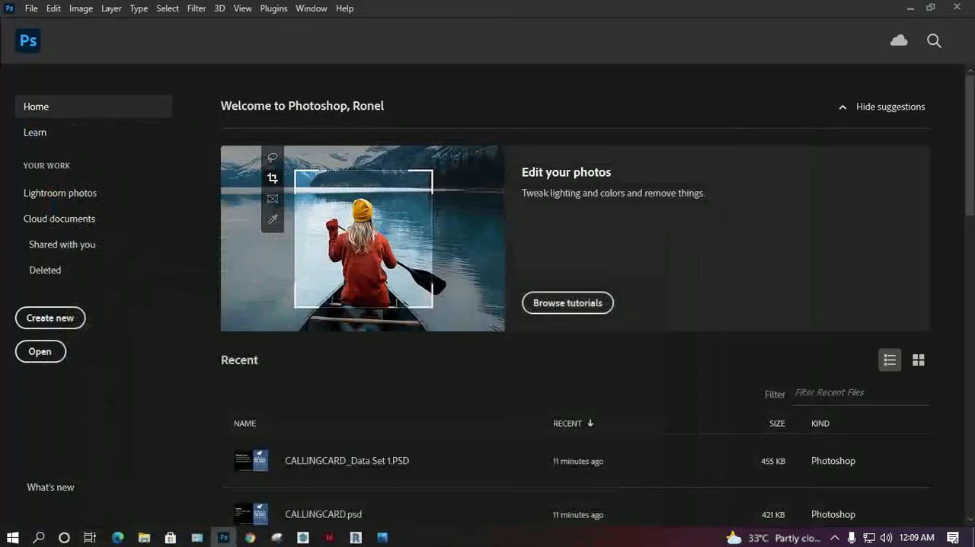
left_click(144, 537)
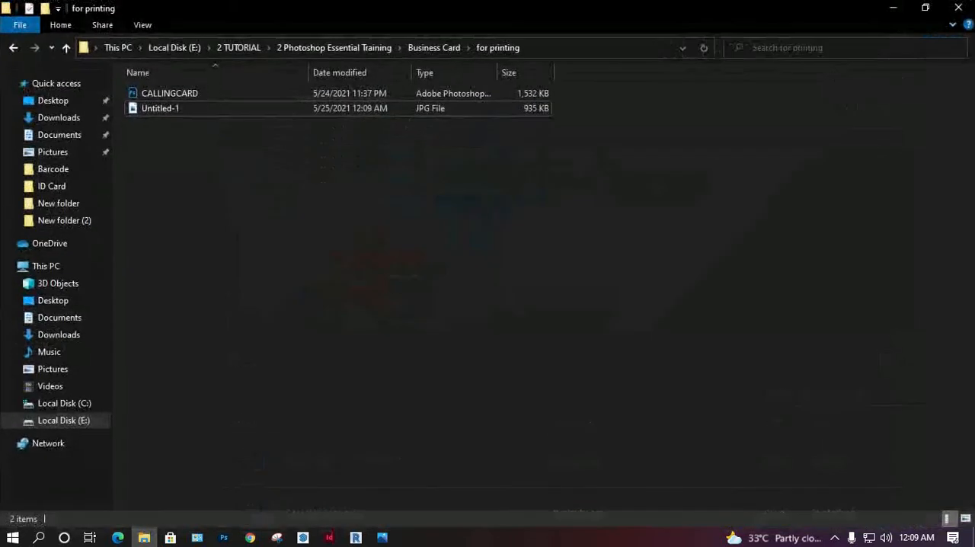
key("Delete")
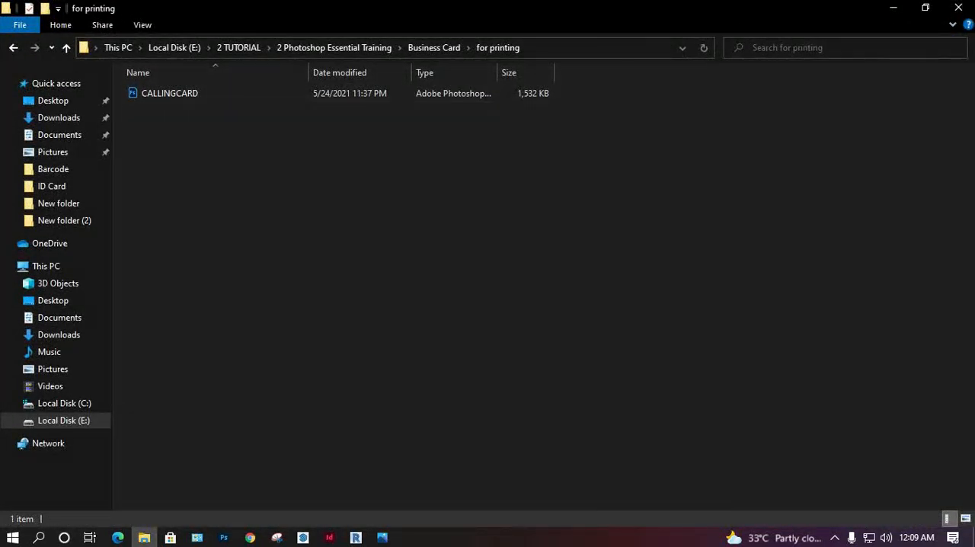
left_click(892, 7)
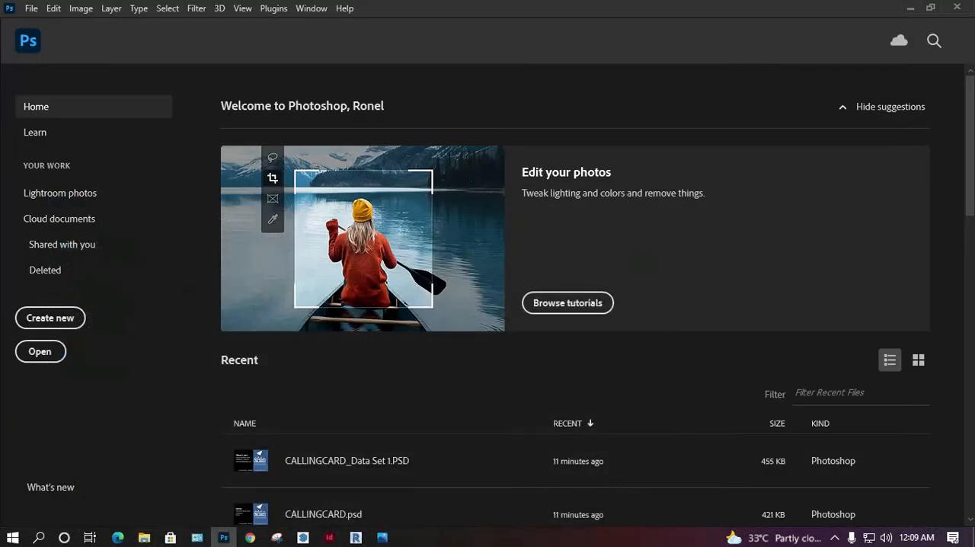
Step: Run the Calling card printing batch again with the first file naming part set to 2 Digit Serial Number
left_click(31, 8)
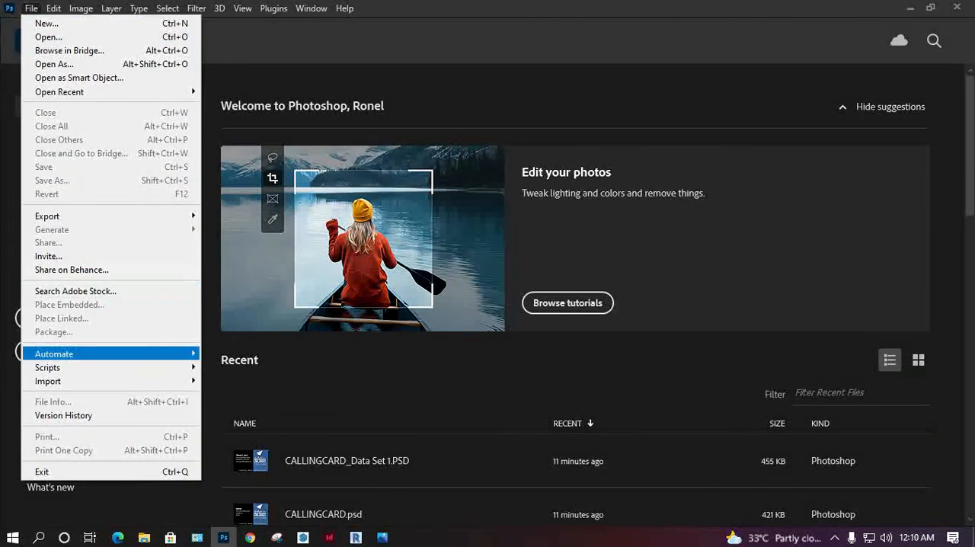
mouse_move(91, 353)
left_click(229, 353)
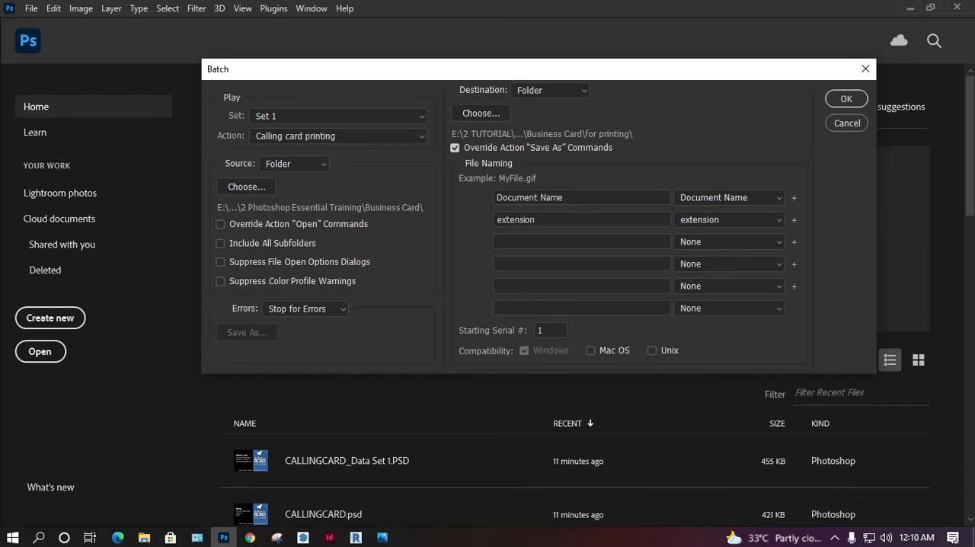
left_click(728, 198)
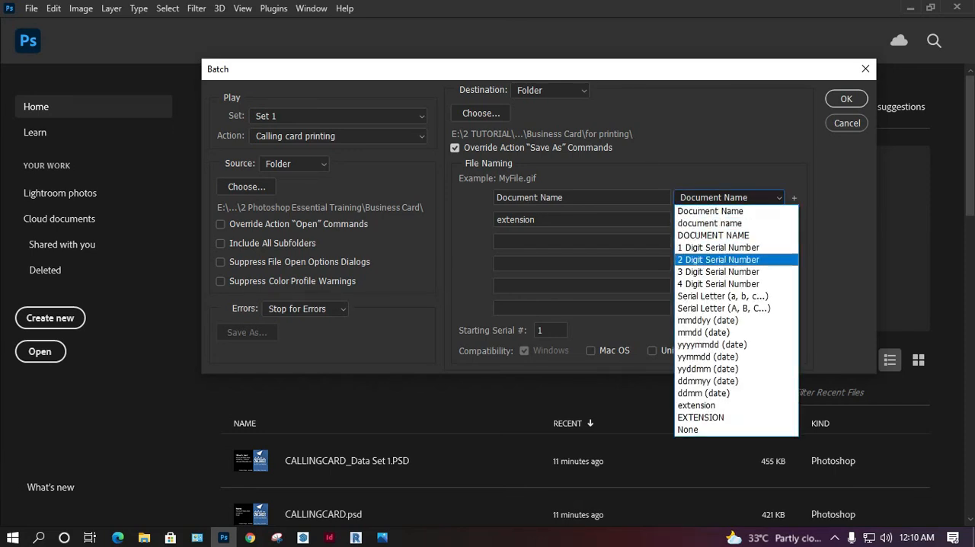
left_click(717, 259)
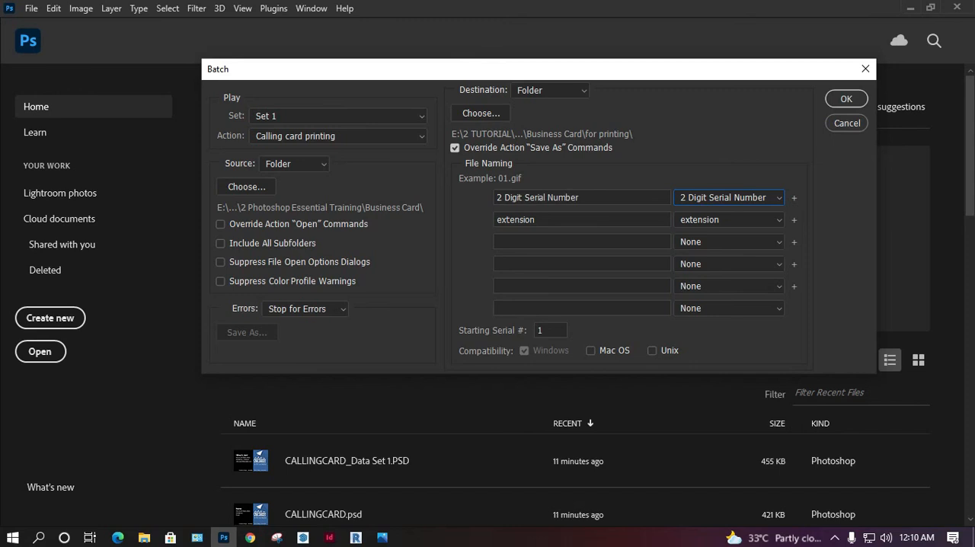
left_click(846, 99)
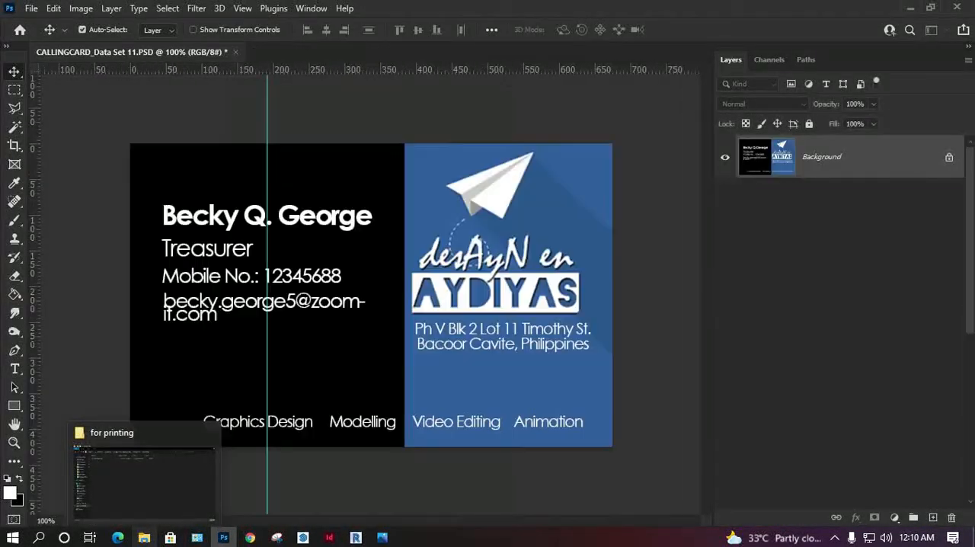
Step: Examine the exported JPG files in the "for printing" folder and reduce File Explorer to a smaller window
left_click(144, 538)
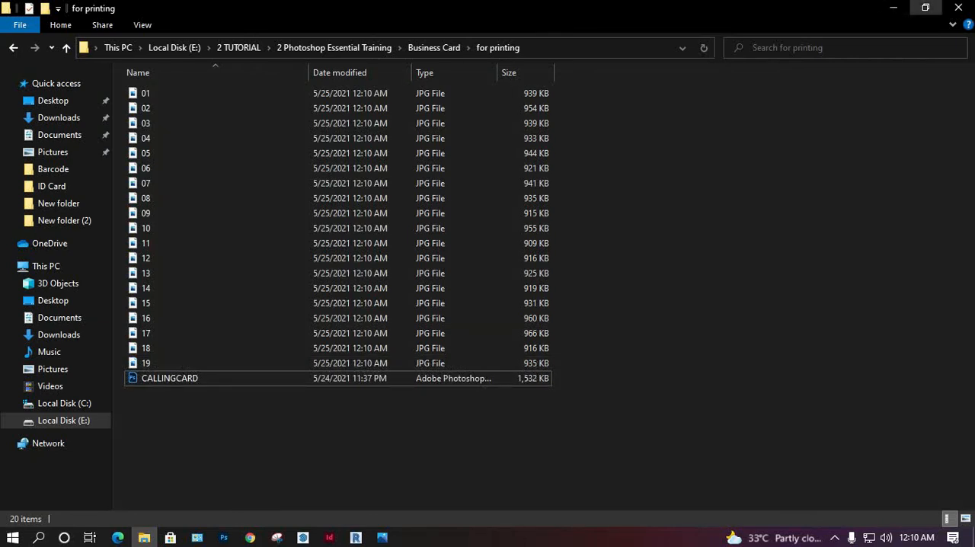
left_click(925, 8)
left_click_drag(540, 179, 605, 112)
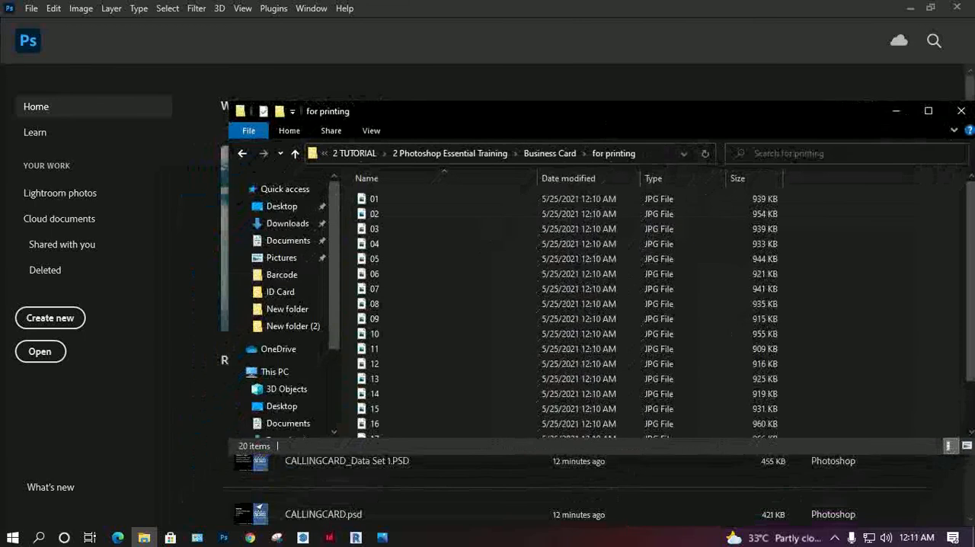
Step: Reopen the Batch dialog in Photoshop, review its settings alongside the "for printing" folder, and close the folder window
key("alt+Tab")
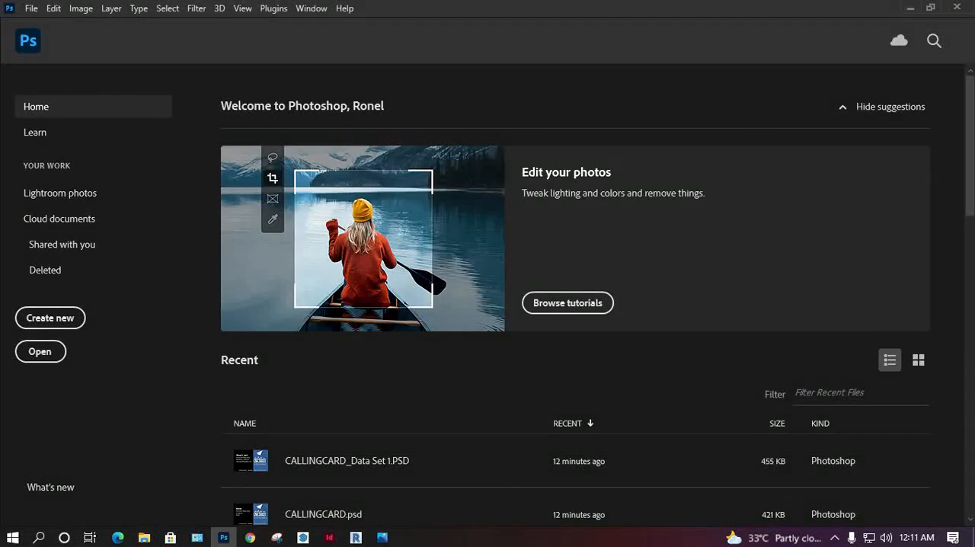
left_click(32, 7)
mouse_move(48, 367)
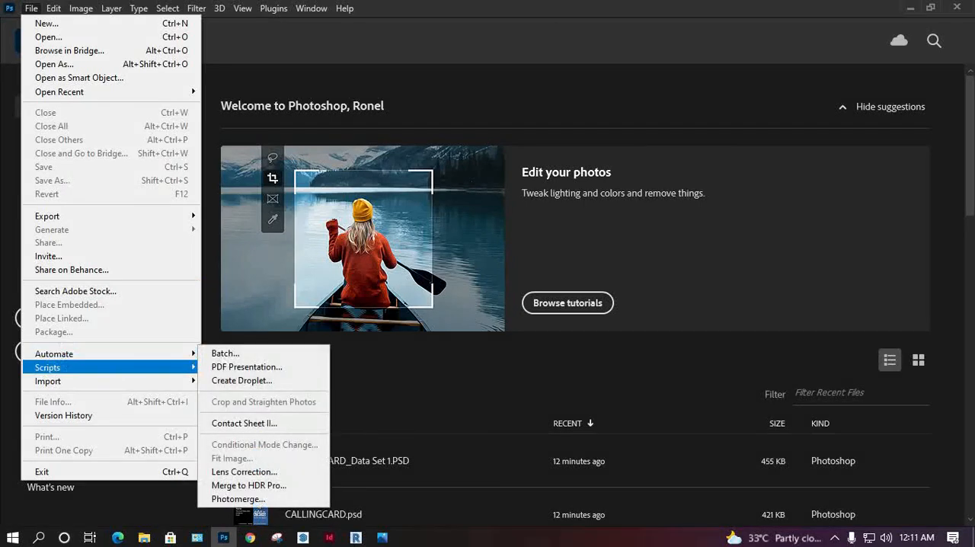
left_click(225, 353)
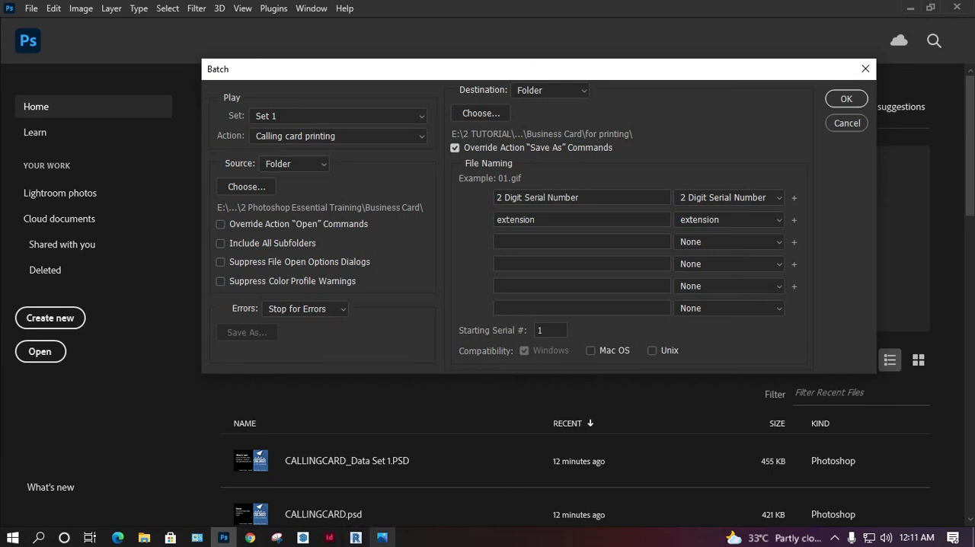
left_click(144, 538)
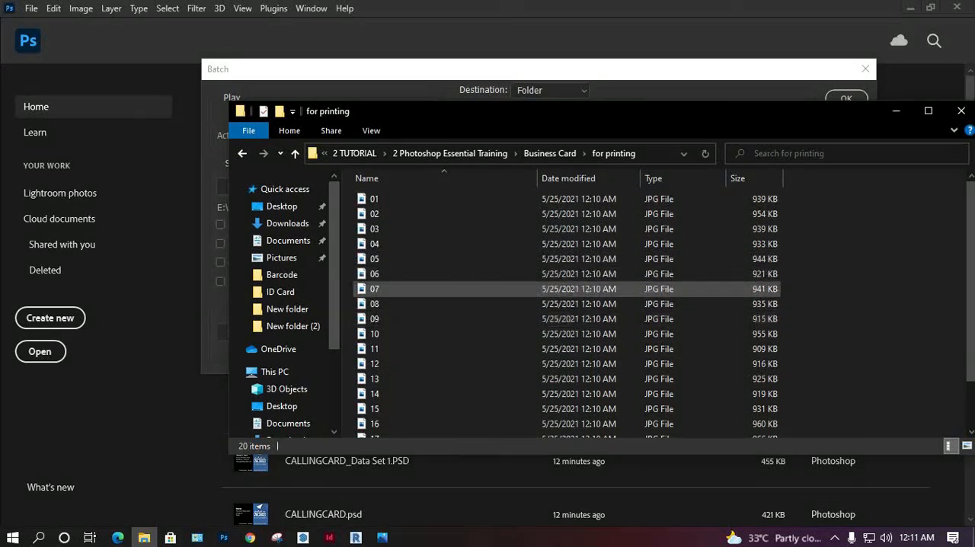
left_click_drag(800, 118, 654, 183)
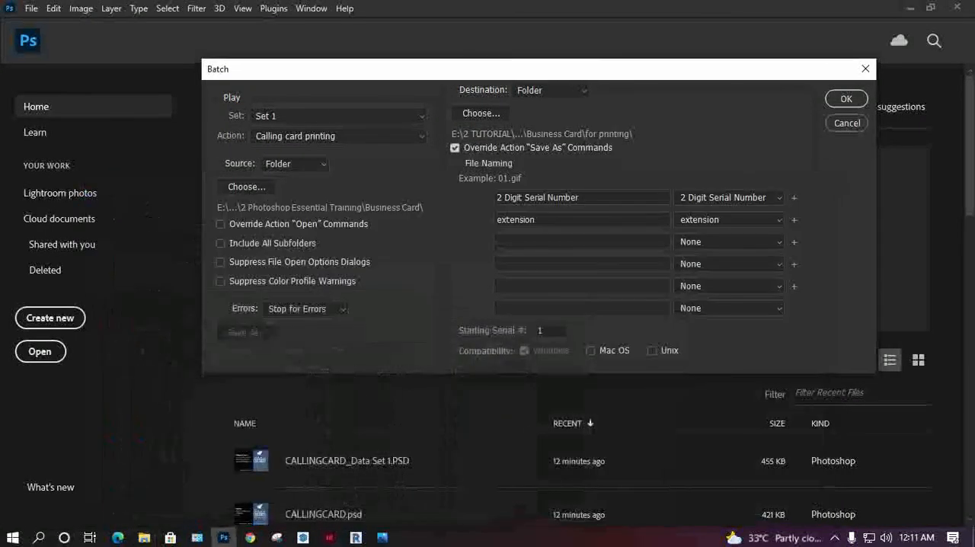
left_click(815, 176)
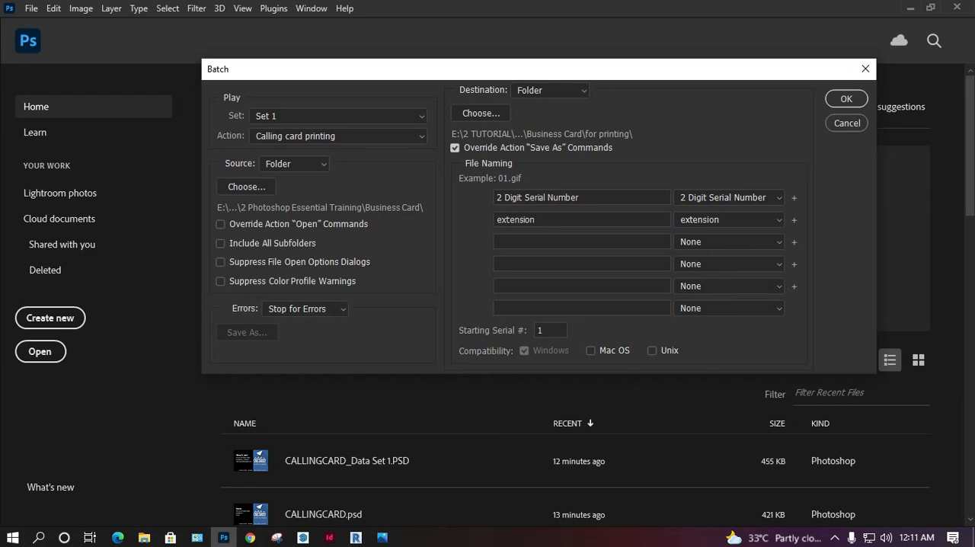
Step: Cancel the Batch dialog and minimize Photoshop
left_click(847, 122)
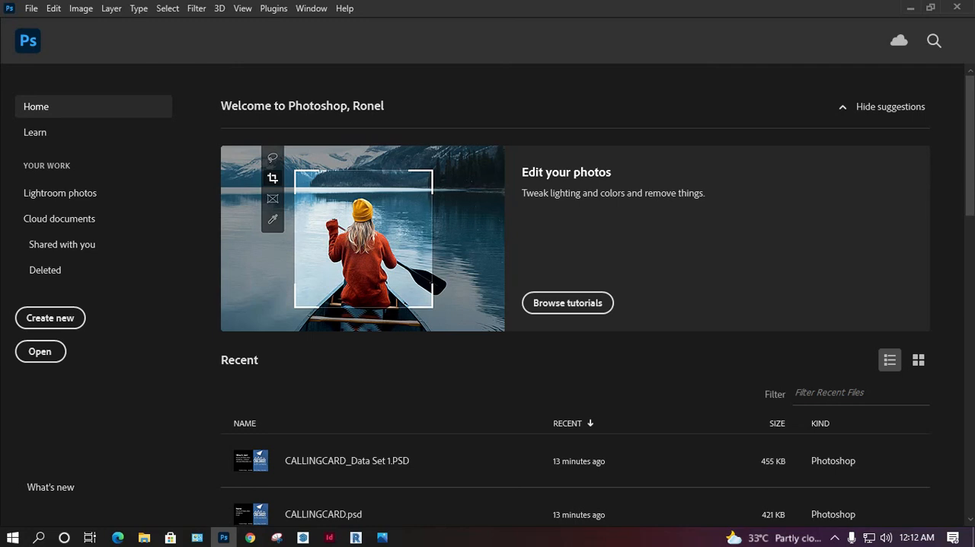
left_click(910, 8)
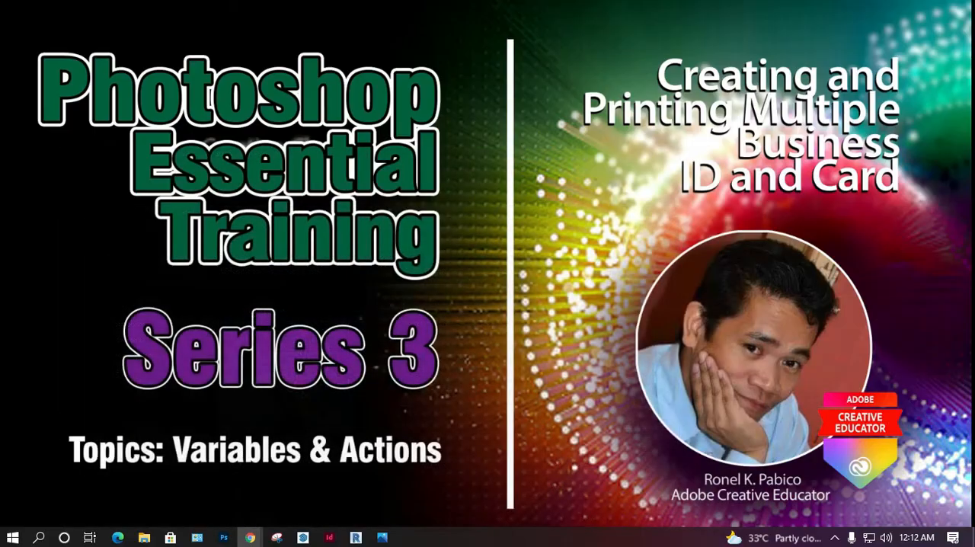